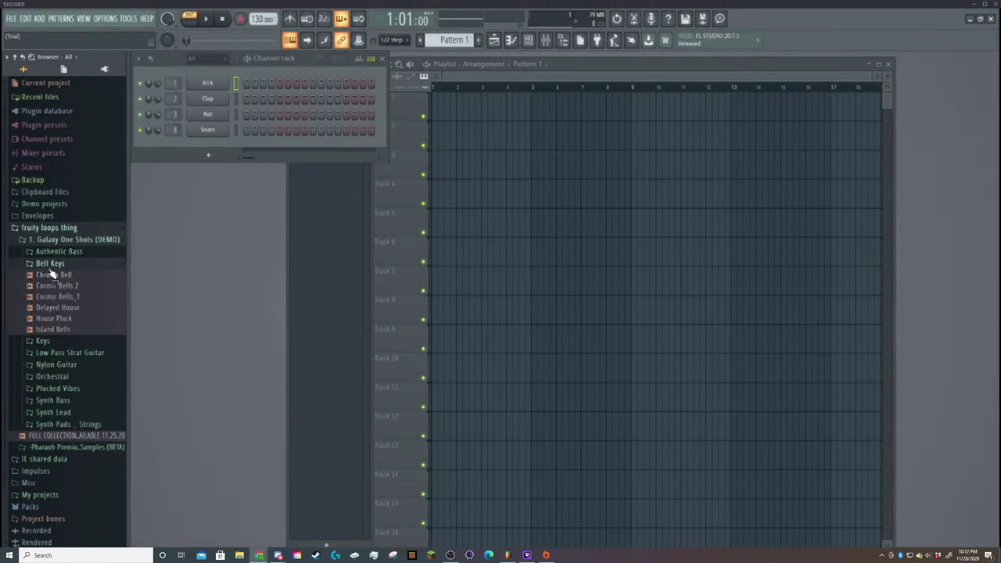
Audition Smooth Bass from Authentic Bass and the Bell Keys one-shots from Chroma Bell to Island Bells, returning to House Pluck and Delayed House.
{"action": "left_click", "coordinate": [65, 254]}
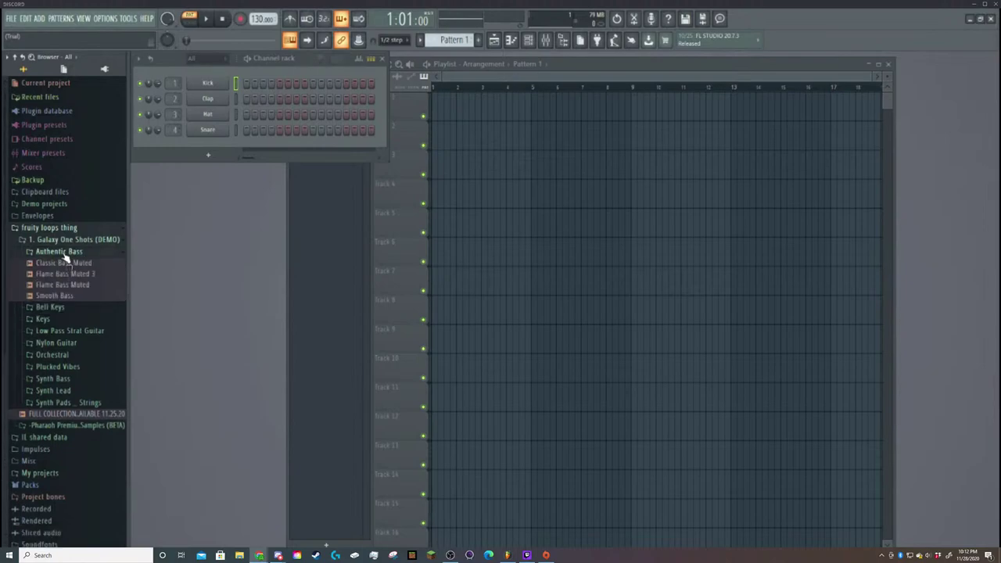
{"action": "left_click", "coordinate": [59, 295]}
{"action": "left_click", "coordinate": [64, 308]}
{"action": "left_click", "coordinate": [63, 276]}
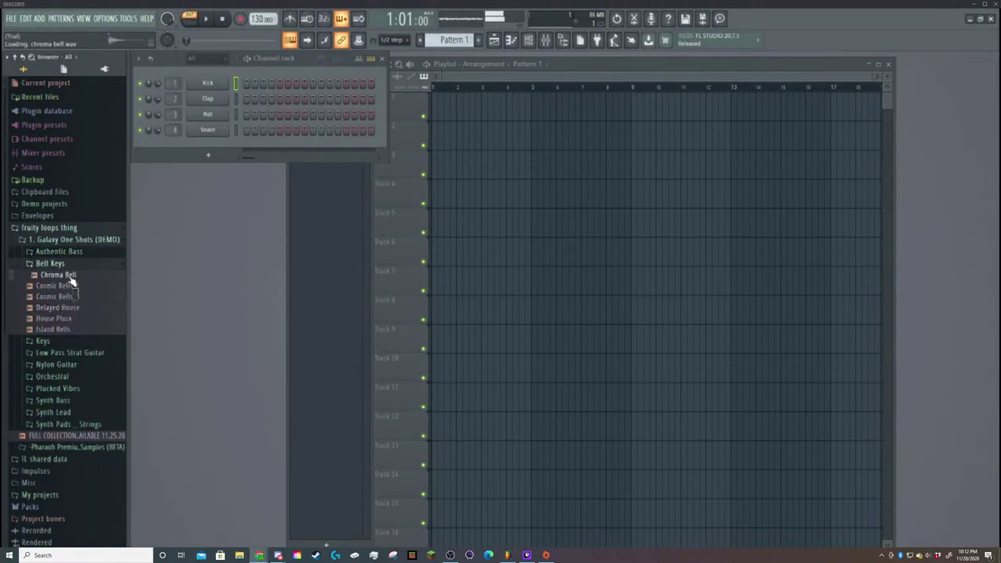
{"action": "left_click", "coordinate": [67, 286]}
{"action": "left_click", "coordinate": [74, 300]}
{"action": "left_click", "coordinate": [74, 307]}
{"action": "left_click", "coordinate": [77, 319]}
{"action": "left_click", "coordinate": [78, 329]}
{"action": "key", "text": "Up"}
{"action": "key", "text": "Up"}
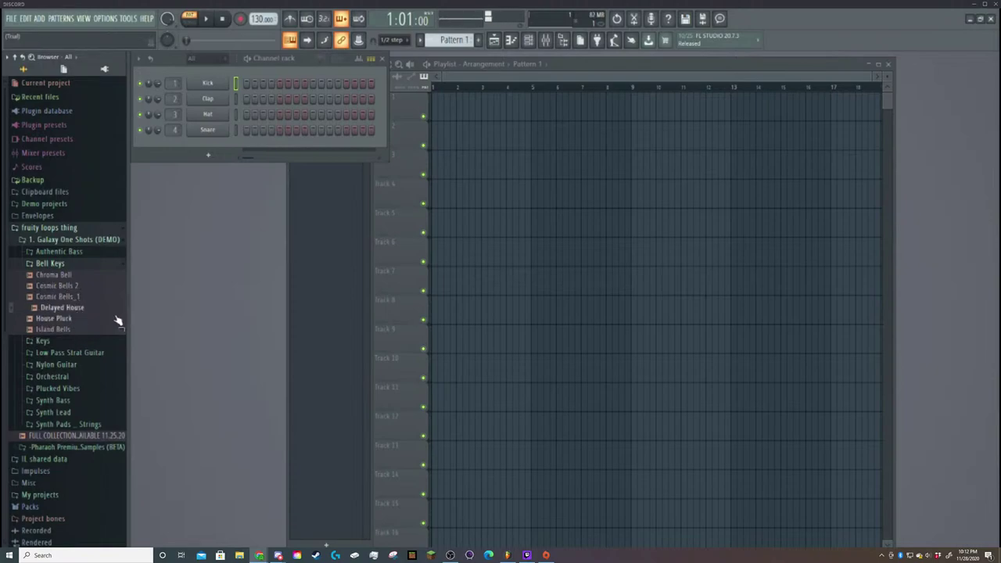
{"action": "left_click", "coordinate": [76, 320]}
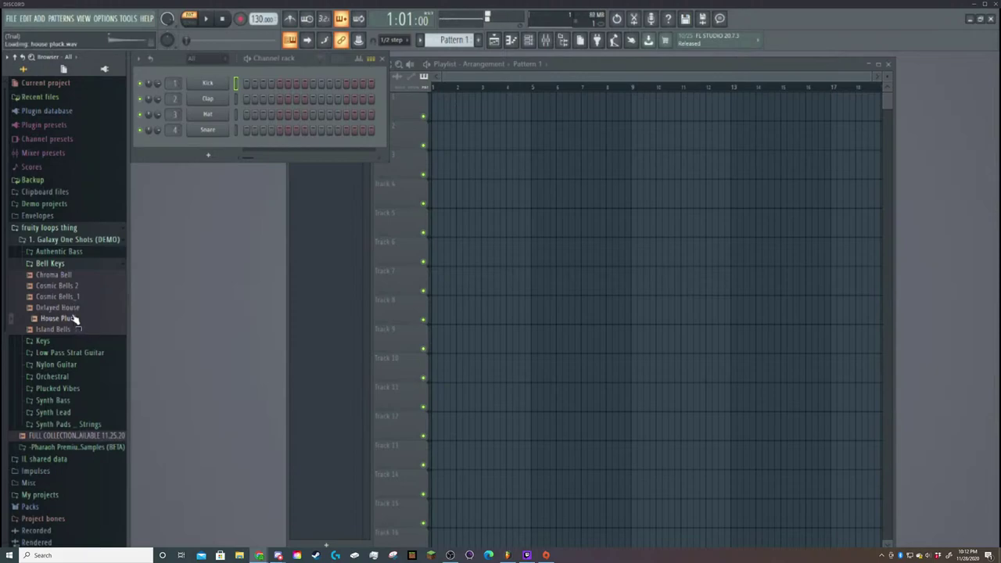
{"action": "key", "text": "Up"}
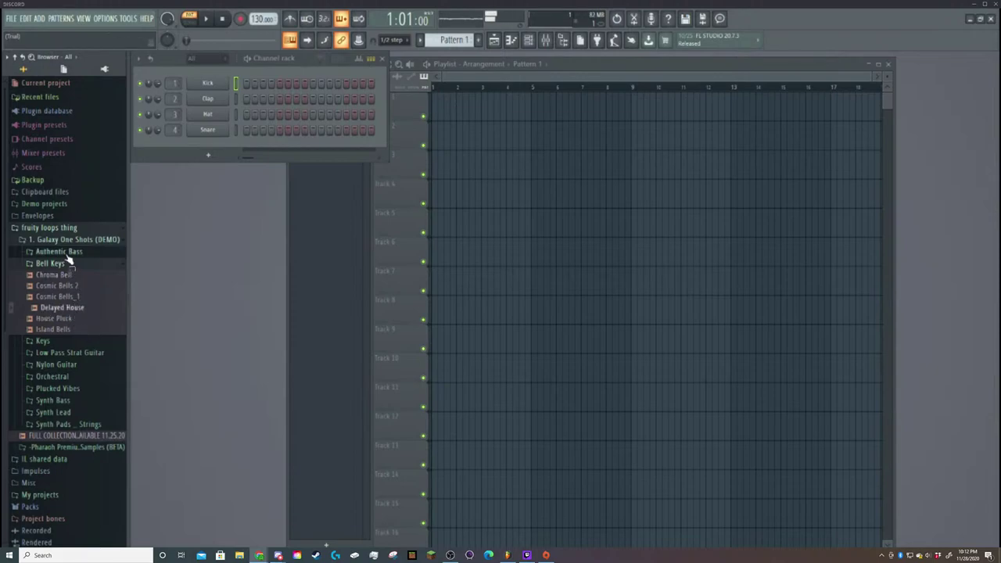
Audition Classic Bass Muted, Flame Bass Muted 3 and Flame Bass Muted in the Authentic Bass folder, and collapse the folder.
{"action": "left_click", "coordinate": [68, 254]}
{"action": "left_click", "coordinate": [68, 263]}
{"action": "left_click", "coordinate": [67, 274]}
{"action": "left_click", "coordinate": [67, 286]}
{"action": "key", "text": "Up"}
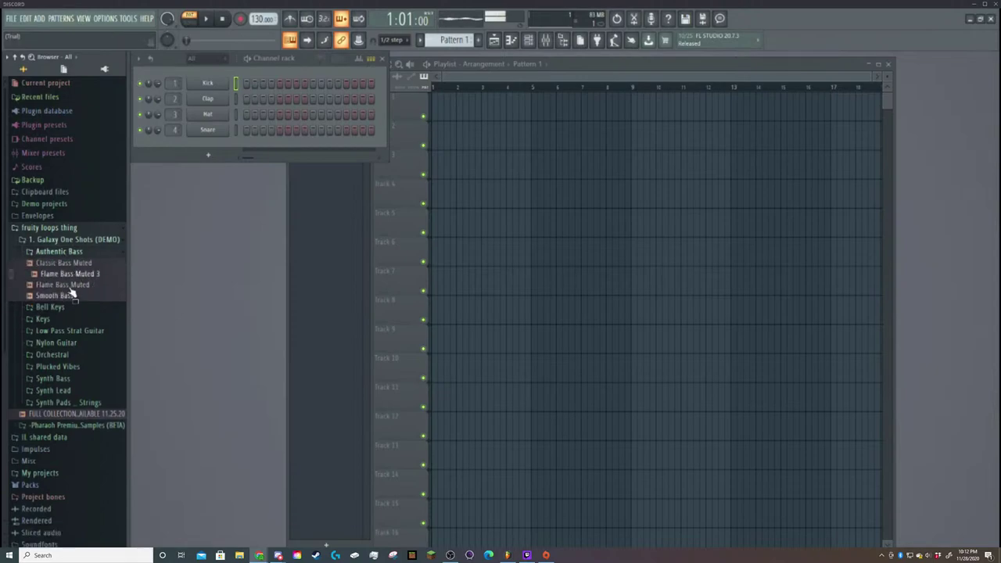
{"action": "left_click", "coordinate": [74, 252]}
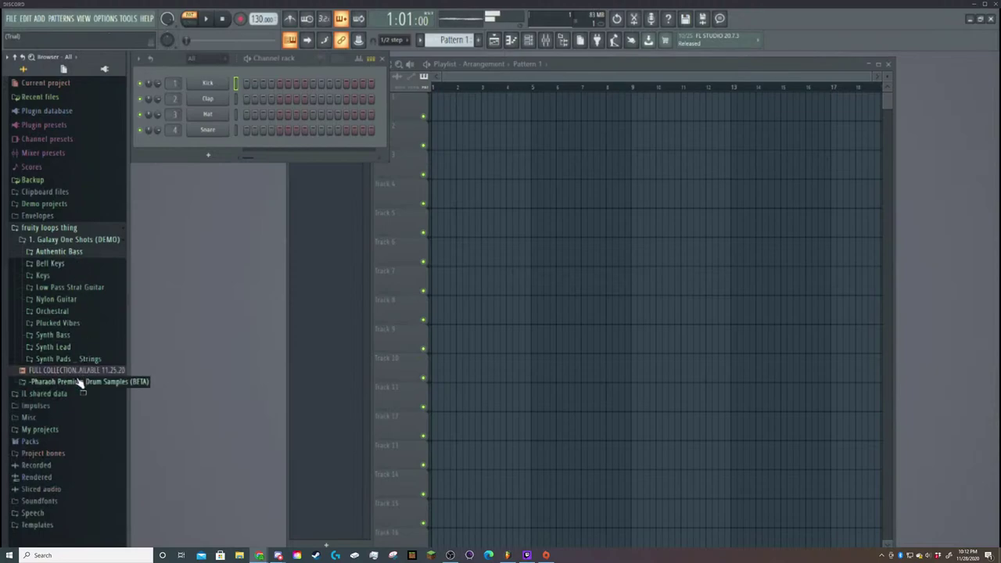
Audition the Attitude, Long Sizzle, Motor City and Toast 808s in the Pharaoh Premium Drum Samples pack.
{"action": "left_click", "coordinate": [80, 380]}
{"action": "left_click", "coordinate": [43, 263]}
{"action": "left_click", "coordinate": [53, 276]}
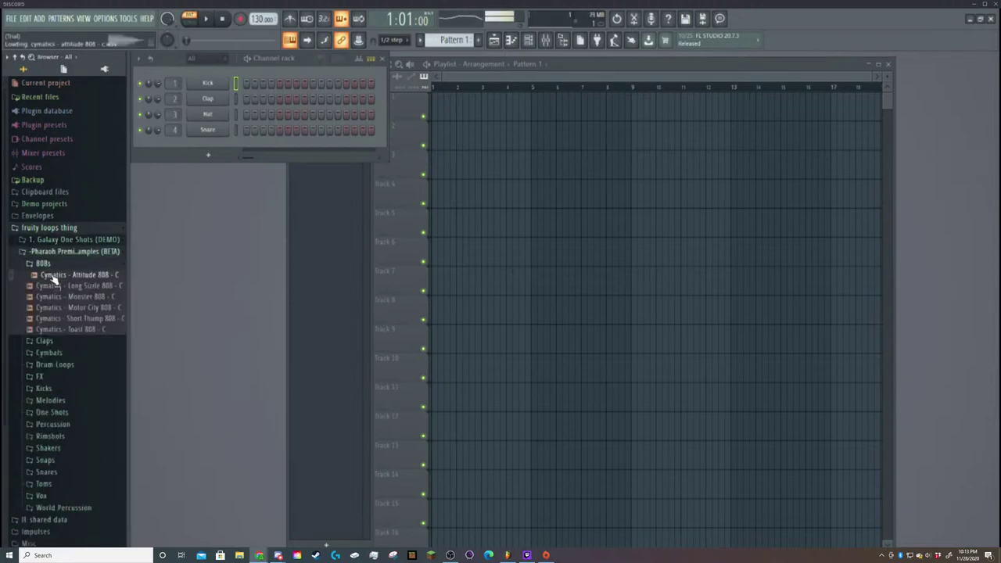
{"action": "left_click", "coordinate": [56, 286]}
{"action": "left_click", "coordinate": [60, 308]}
{"action": "left_click", "coordinate": [62, 330]}
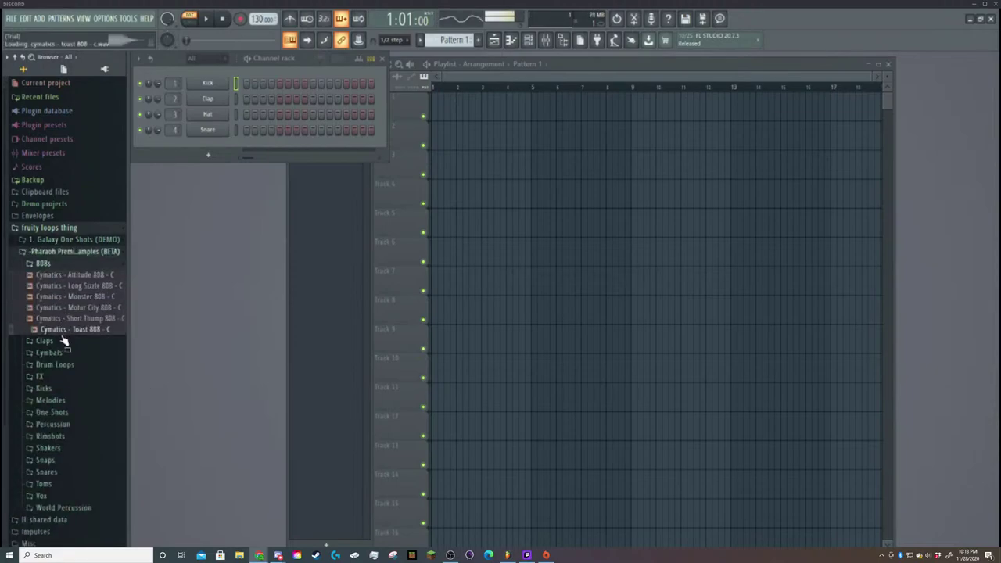
Audition the Gatorade Clap and the Caribbean Drum Loop at 103 BPM in the Pharaoh pack.
{"action": "left_click", "coordinate": [61, 343]}
{"action": "left_click", "coordinate": [61, 301]}
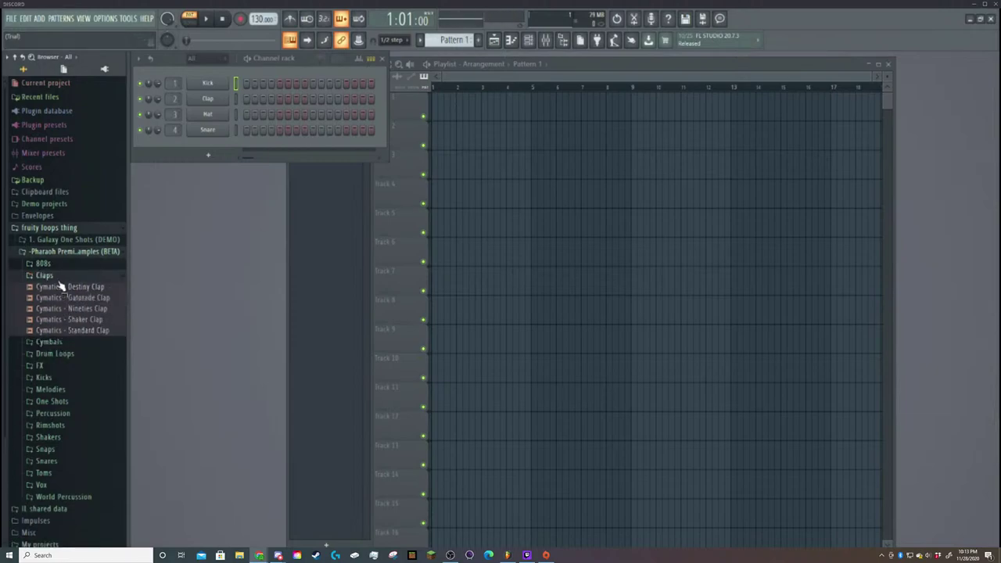
{"action": "left_click", "coordinate": [60, 278]}
{"action": "left_click", "coordinate": [56, 299]}
{"action": "left_click", "coordinate": [47, 333]}
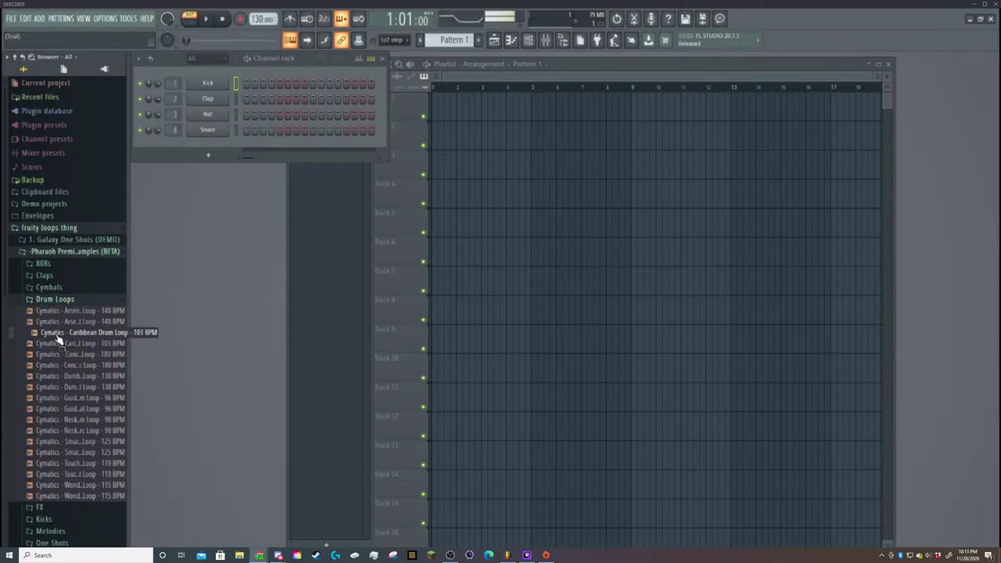
{"action": "left_click", "coordinate": [43, 263]}
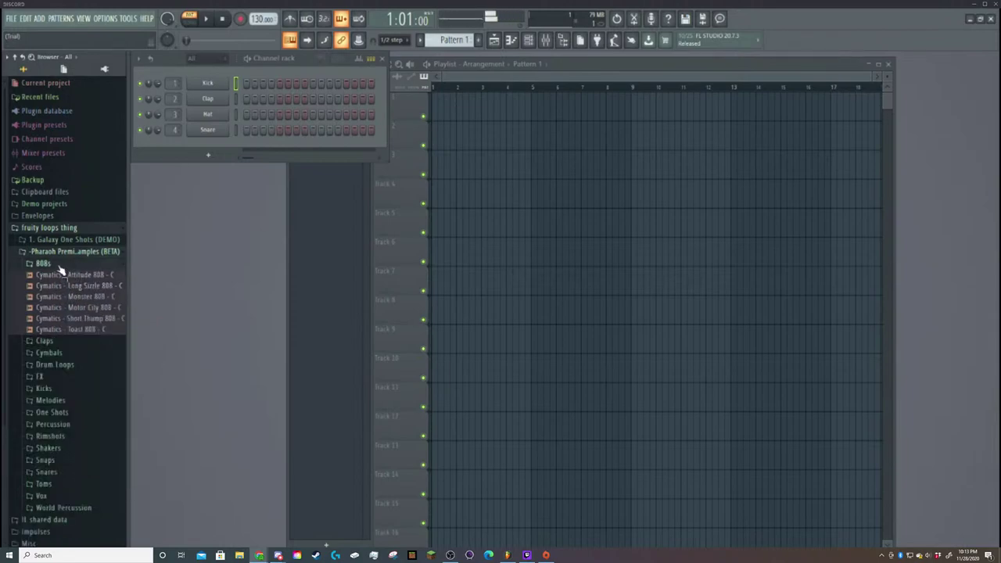
{"action": "left_click", "coordinate": [44, 264]}
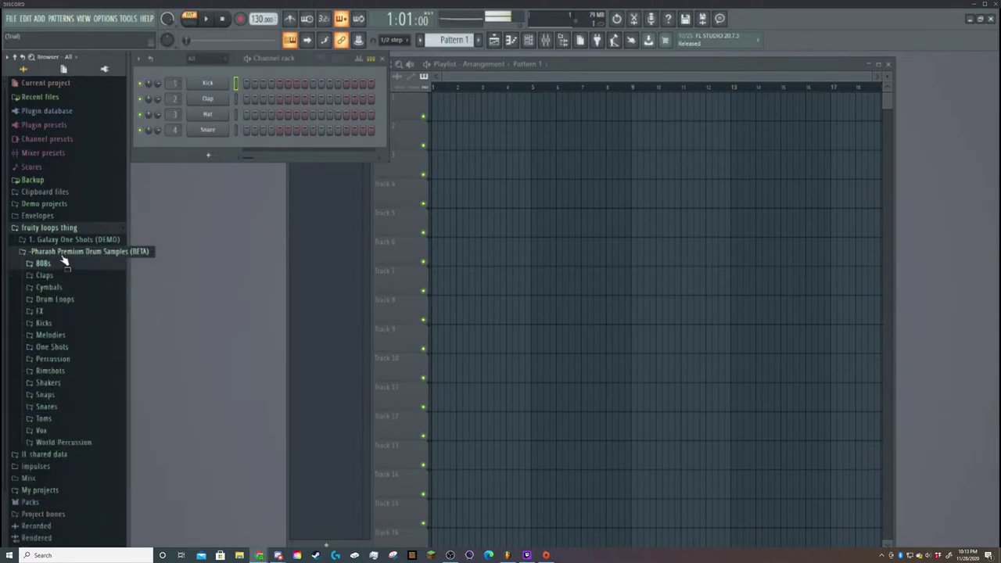
Compare the Claps and Drum Loops folders and audition the second Concrete loop at 180 BPM.
{"action": "left_click", "coordinate": [61, 299]}
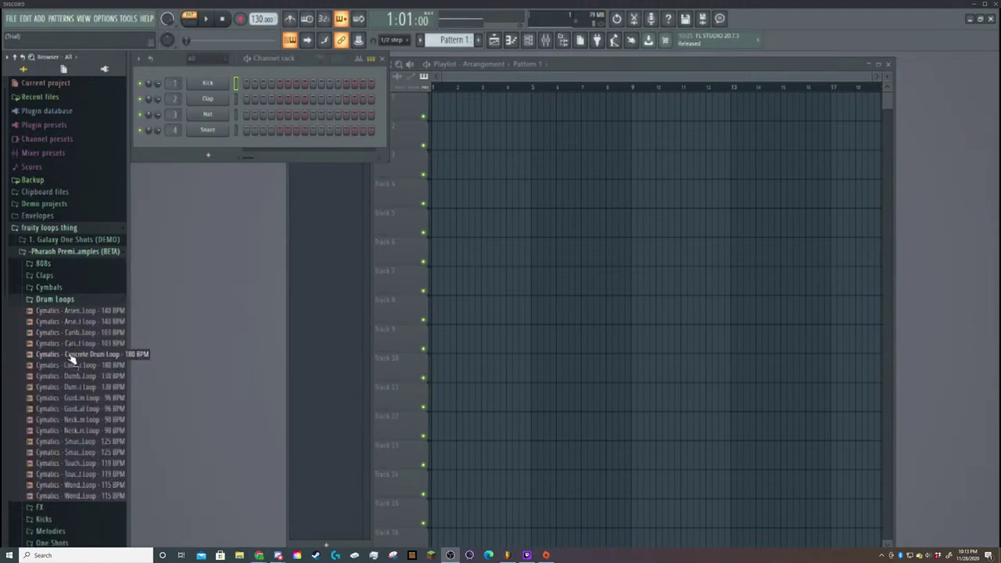
{"action": "left_click", "coordinate": [44, 275]}
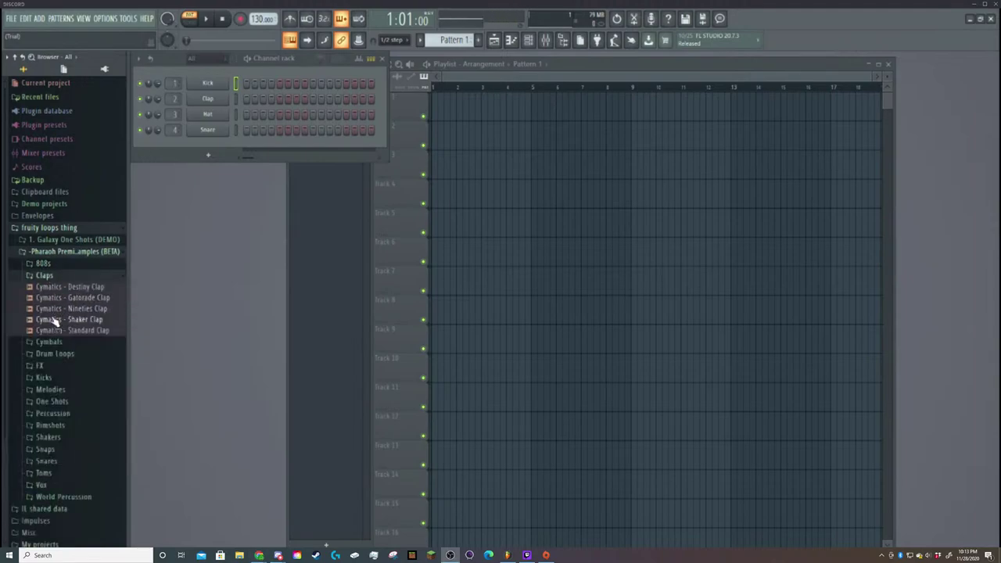
{"action": "left_click", "coordinate": [51, 354]}
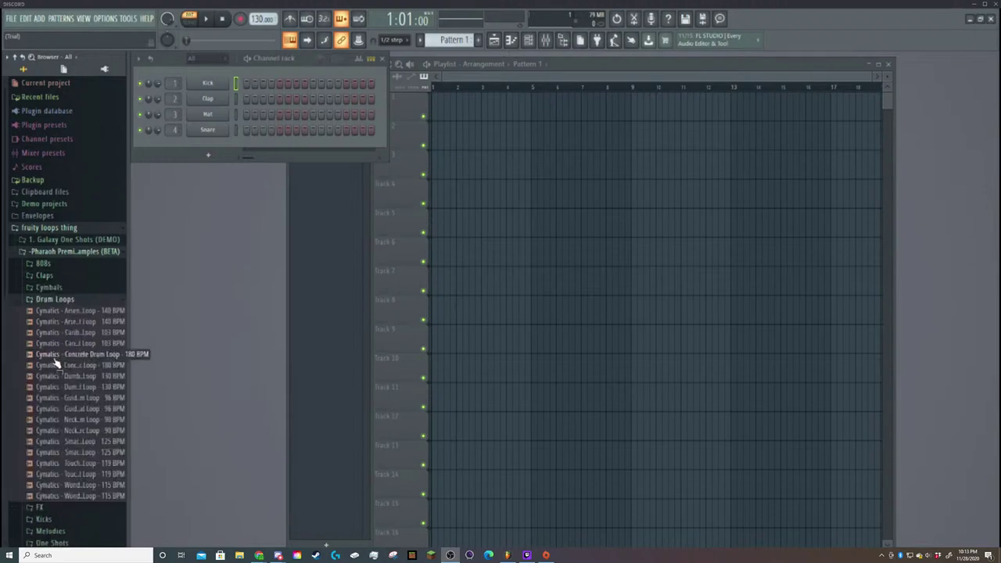
{"action": "left_click", "coordinate": [65, 365]}
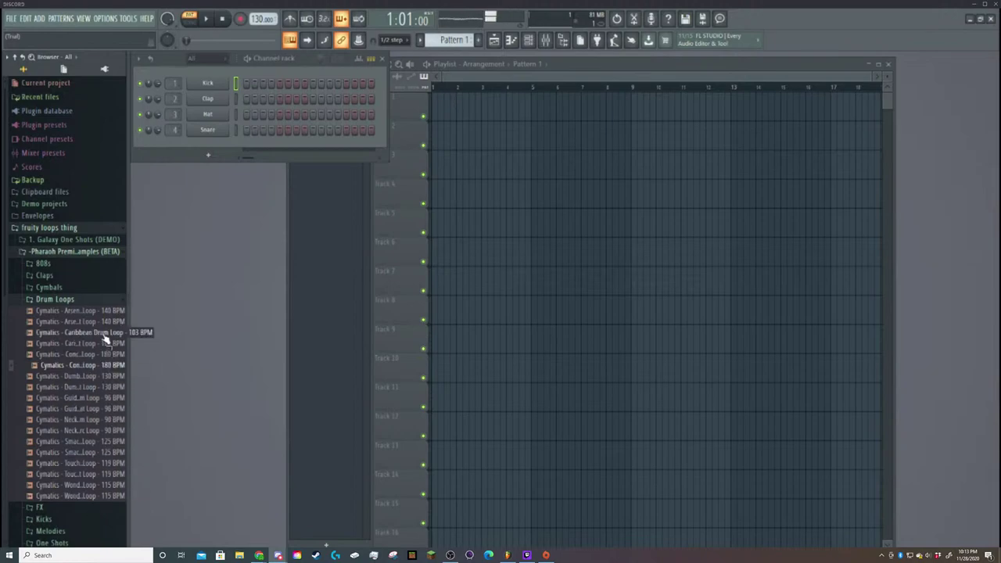
Look through the Kicks, Cymbals and Melodies folders of the Pharaoh Premium Drum Samples pack.
{"action": "left_click", "coordinate": [65, 521]}
{"action": "left_click", "coordinate": [74, 380]}
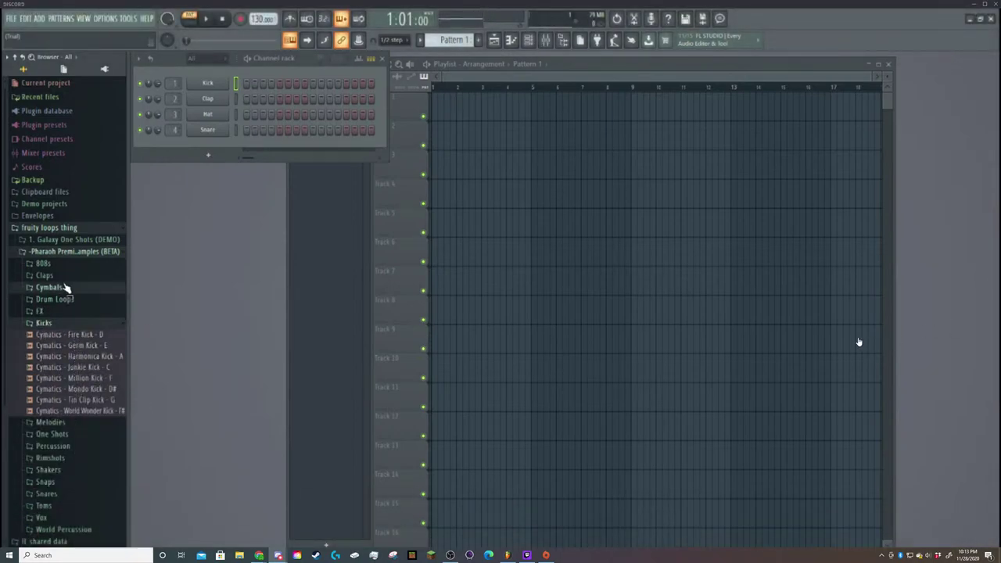
{"action": "left_click", "coordinate": [66, 288]}
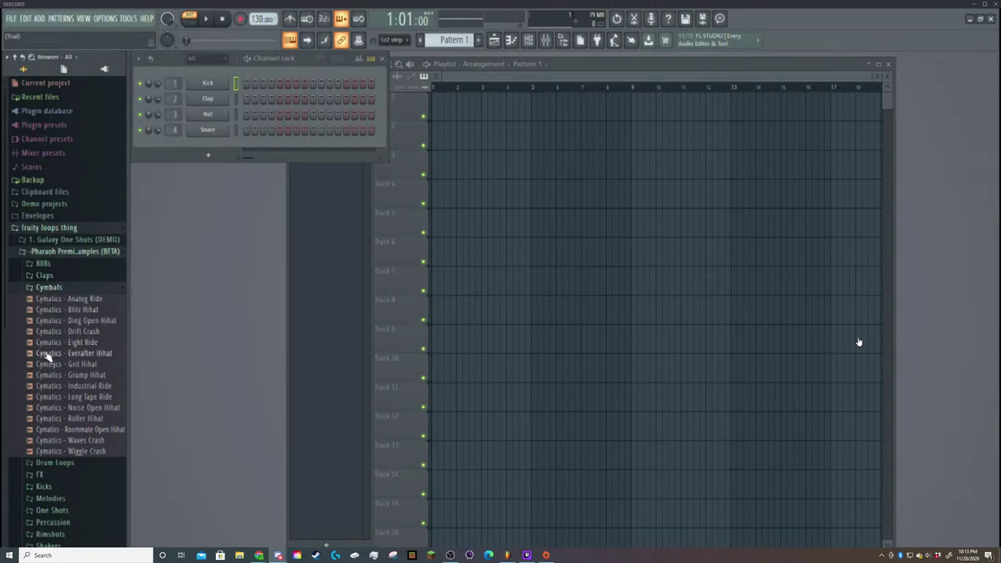
{"action": "left_click", "coordinate": [68, 233]}
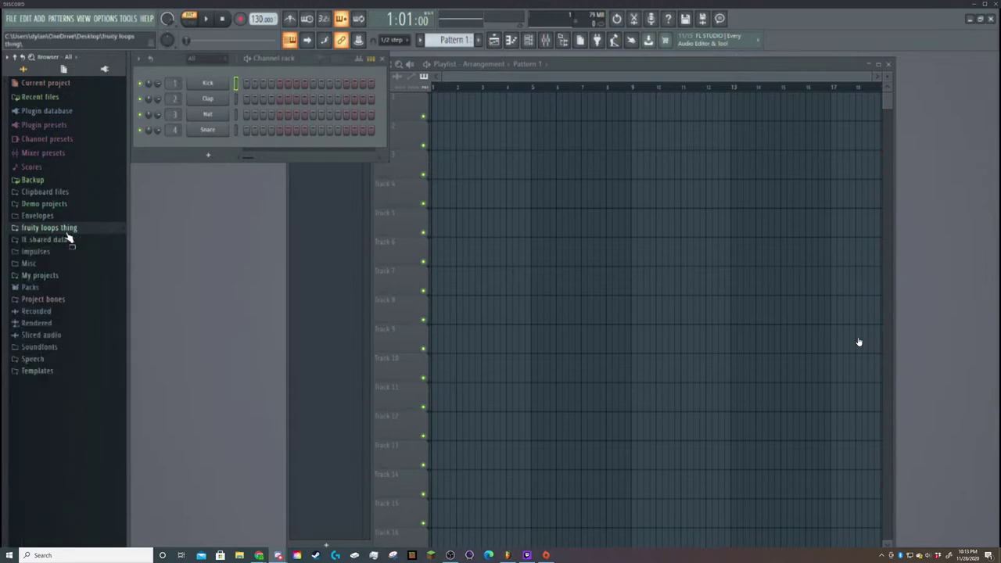
{"action": "left_click", "coordinate": [68, 230]}
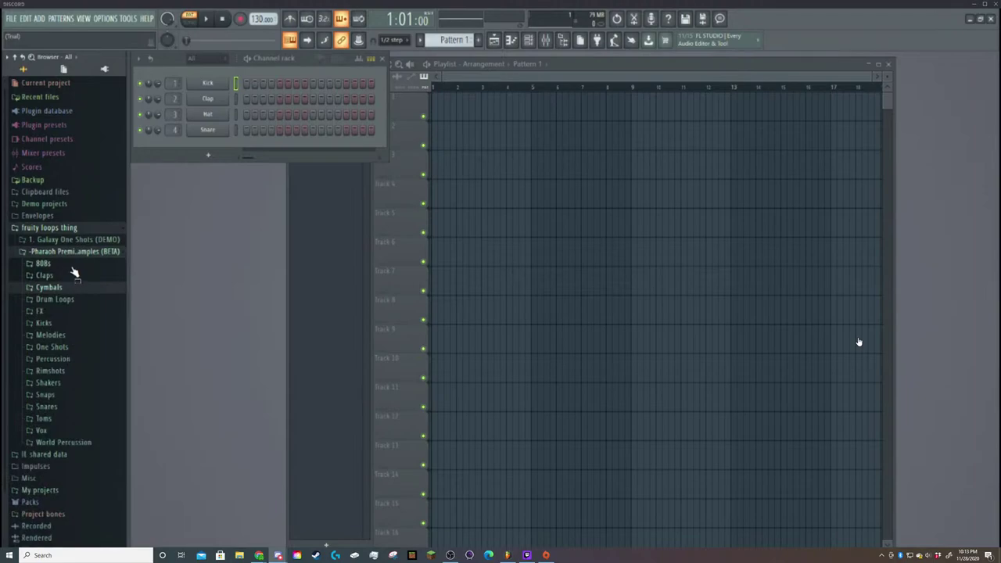
{"action": "left_click", "coordinate": [77, 336]}
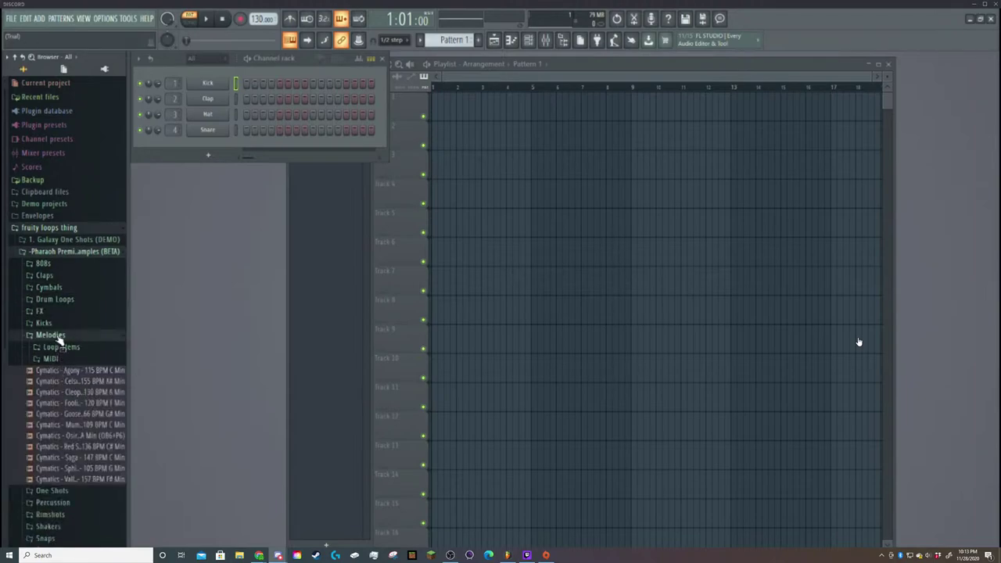
{"action": "left_click", "coordinate": [58, 337]}
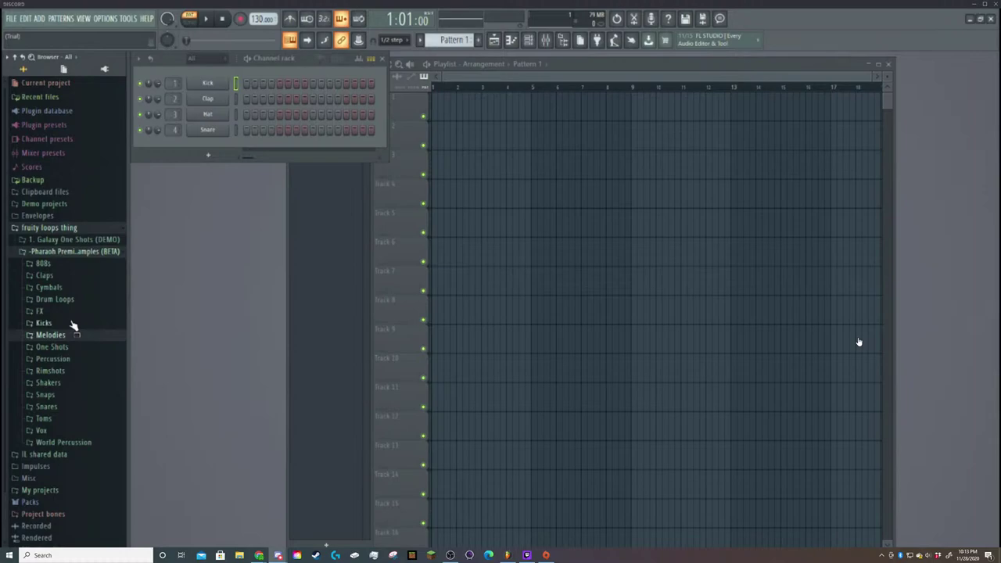
Return to the Galaxy One Shots pack and audition Classic Bass Muted and Death Star Key.
{"action": "left_click", "coordinate": [62, 252]}
{"action": "left_click", "coordinate": [64, 241]}
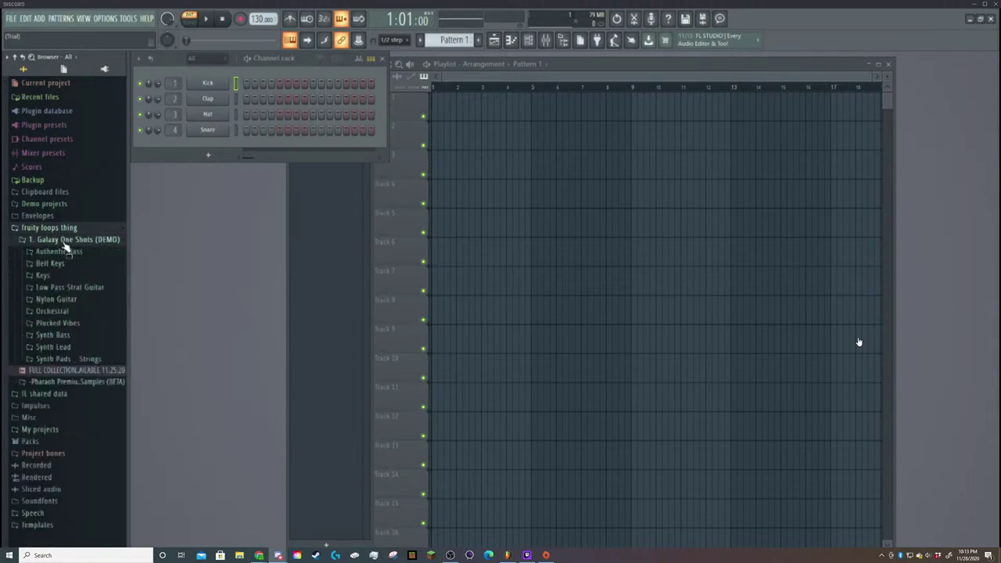
{"action": "left_click", "coordinate": [59, 251]}
{"action": "left_click", "coordinate": [77, 265]}
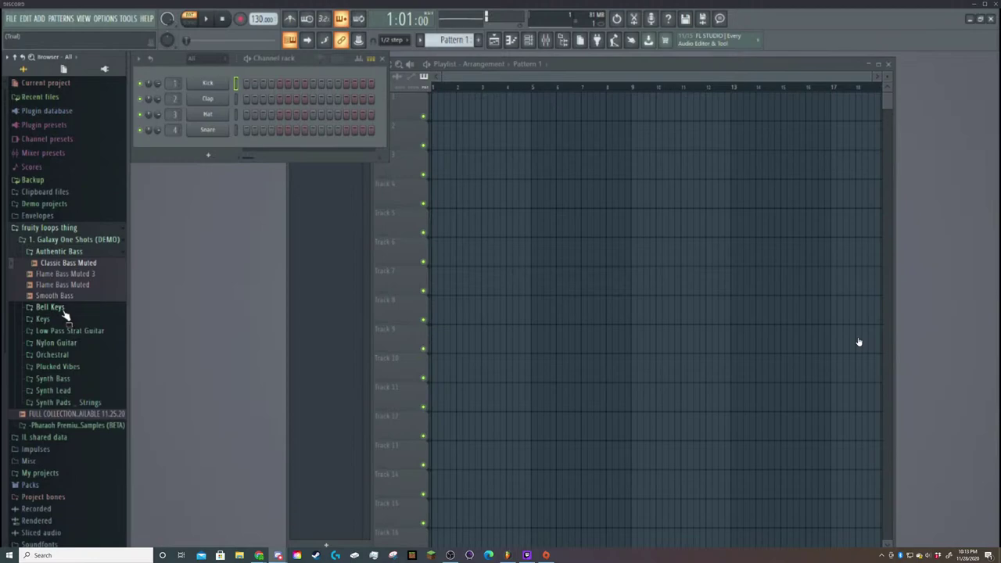
{"action": "left_click", "coordinate": [69, 308]}
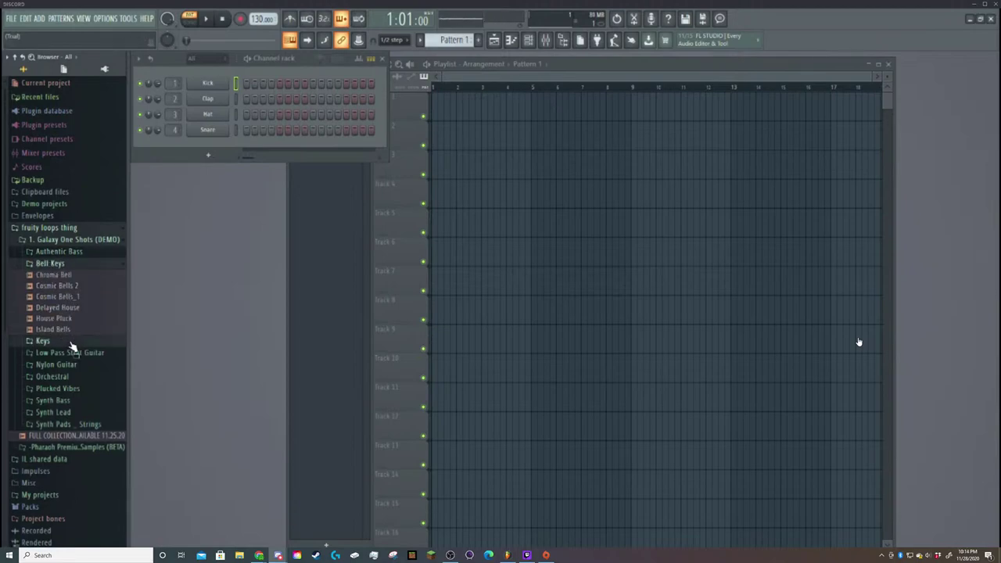
{"action": "left_click", "coordinate": [74, 342]}
{"action": "left_click", "coordinate": [68, 288]}
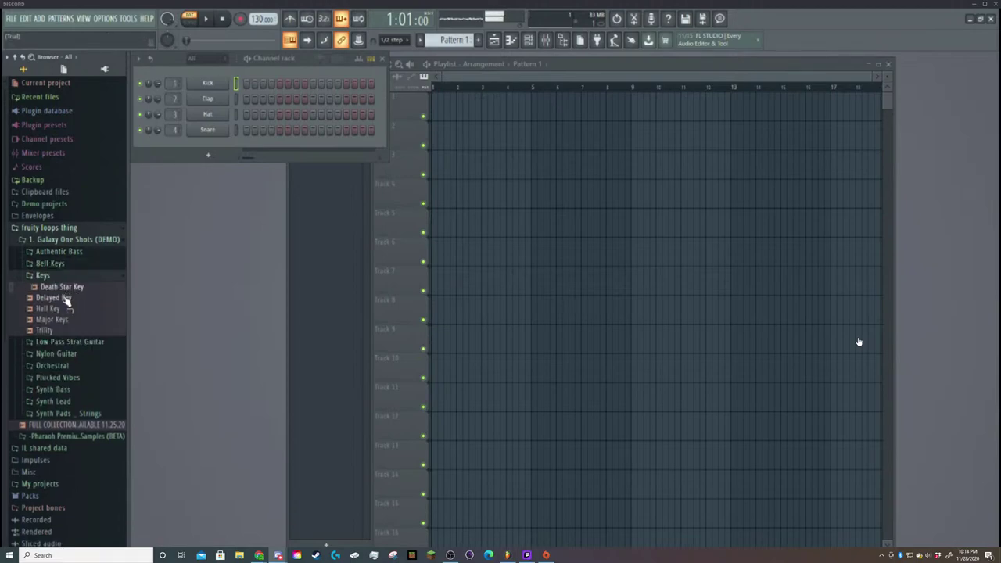
Audition Nylon Muted Rain, Nylon Muted and Pitch Down Nylon 1 from Nylon Guitar, and Simple Sax 1 from Orchestral.
{"action": "left_click", "coordinate": [69, 355]}
{"action": "left_click", "coordinate": [56, 322]}
{"action": "left_click", "coordinate": [67, 333]}
{"action": "left_click", "coordinate": [68, 344]}
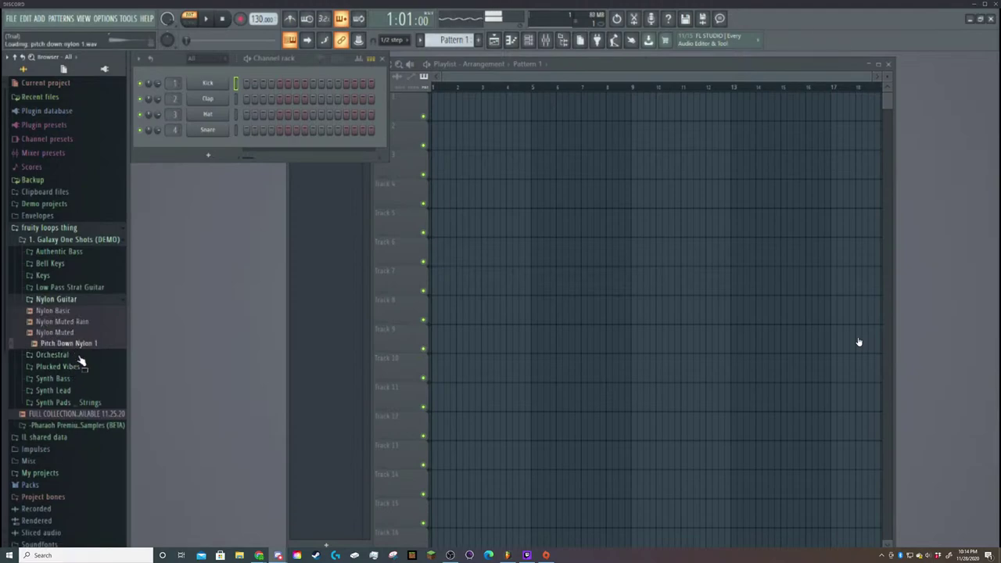
{"action": "left_click", "coordinate": [62, 355]}
{"action": "left_click", "coordinate": [64, 333]}
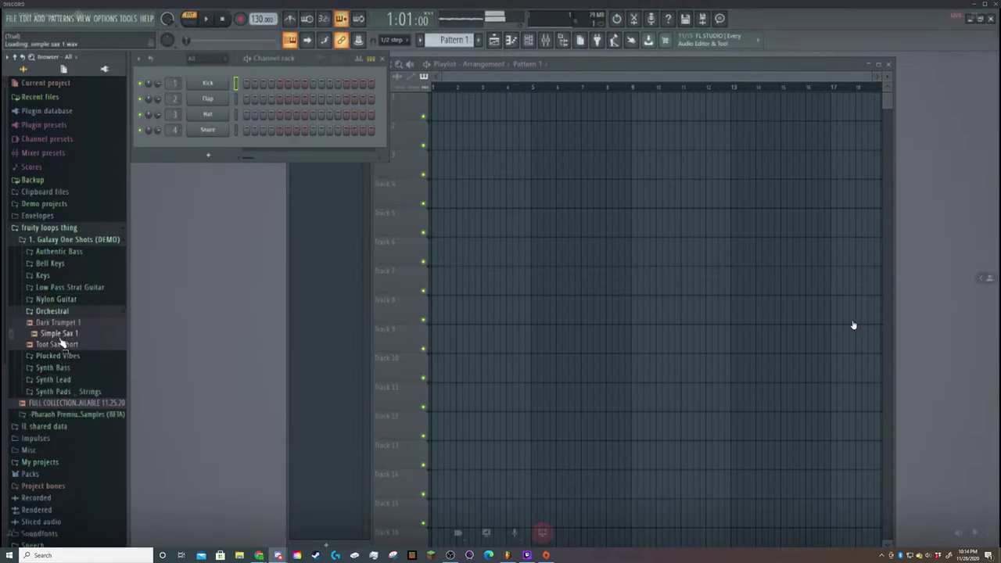
Audition Ghost Pluck 2, Glitch In The Matrix and High Pizz 2 in the Plucked Vibes folder.
{"action": "left_click", "coordinate": [67, 355]}
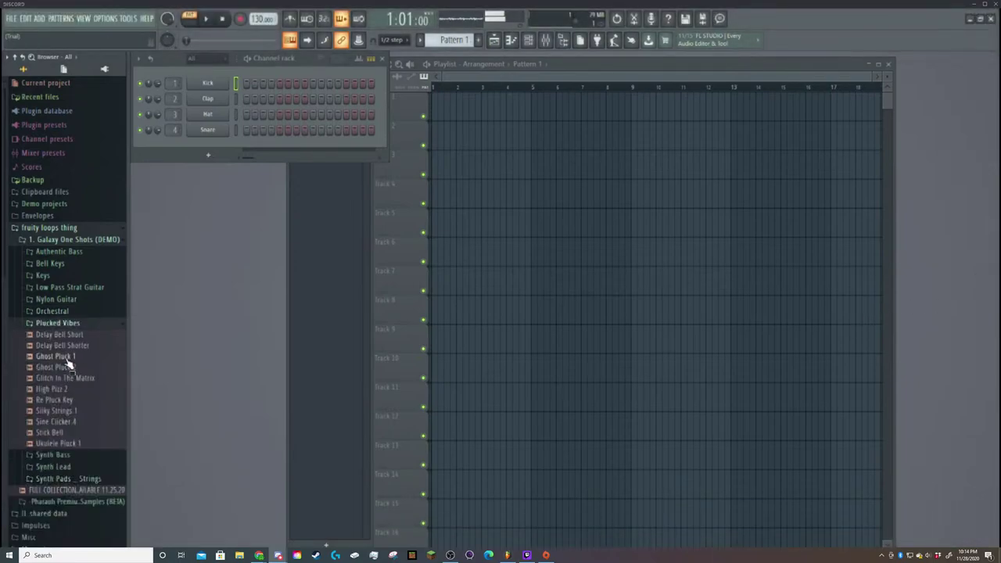
{"action": "left_click", "coordinate": [68, 368]}
{"action": "left_click", "coordinate": [68, 380]}
{"action": "left_click", "coordinate": [59, 389]}
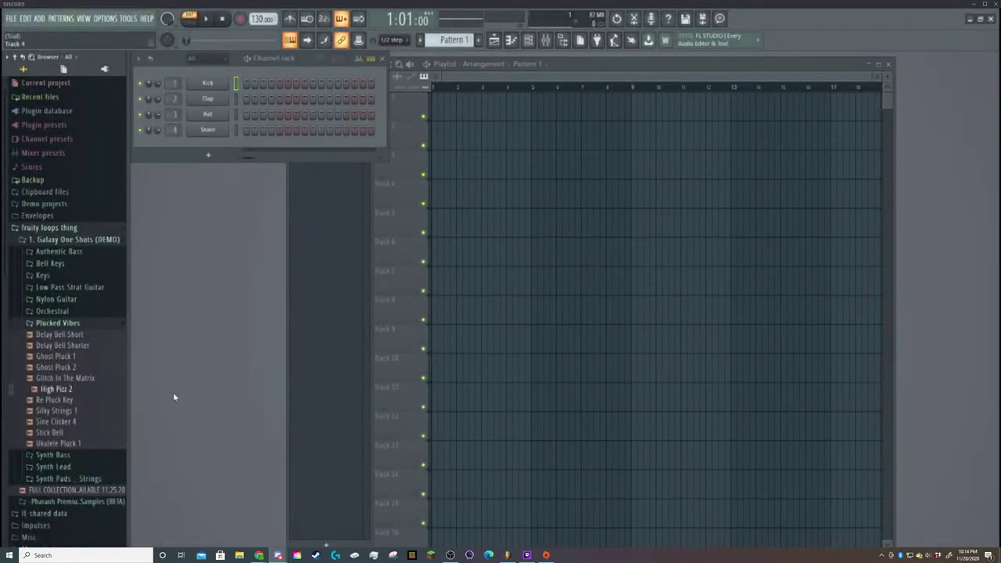
Compare the Plucked Vibes one-shots from Delay Bell Short to Ukulele Pluck 1, replaying Silky Strings 1 and High Pizz 2 last.
{"action": "left_click", "coordinate": [79, 335]}
{"action": "left_click", "coordinate": [74, 357]}
{"action": "left_click", "coordinate": [73, 368]}
{"action": "left_click", "coordinate": [71, 389]}
{"action": "left_click", "coordinate": [69, 410]}
{"action": "left_click", "coordinate": [69, 423]}
{"action": "left_click", "coordinate": [70, 435]}
{"action": "left_click", "coordinate": [68, 445]}
{"action": "left_click", "coordinate": [73, 414]}
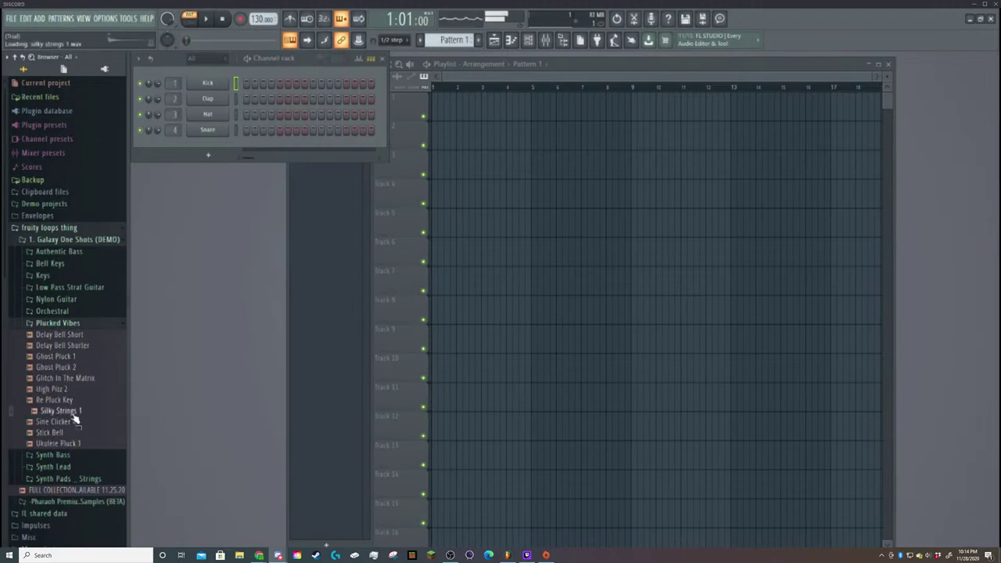
{"action": "left_click", "coordinate": [70, 391]}
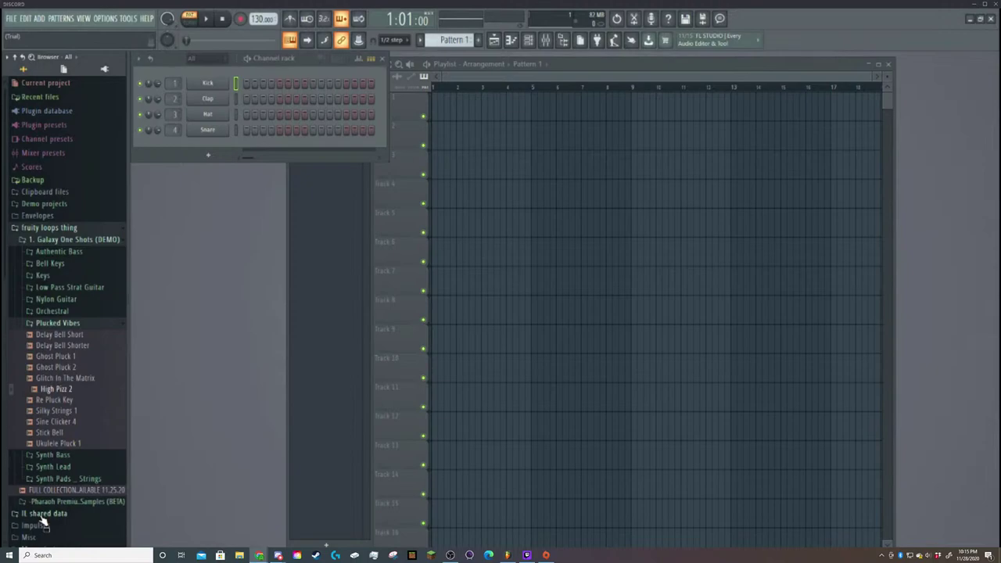
Look into the Synth Bass folder and audition two samples from the Synth Lead folder.
{"action": "left_click", "coordinate": [56, 457]}
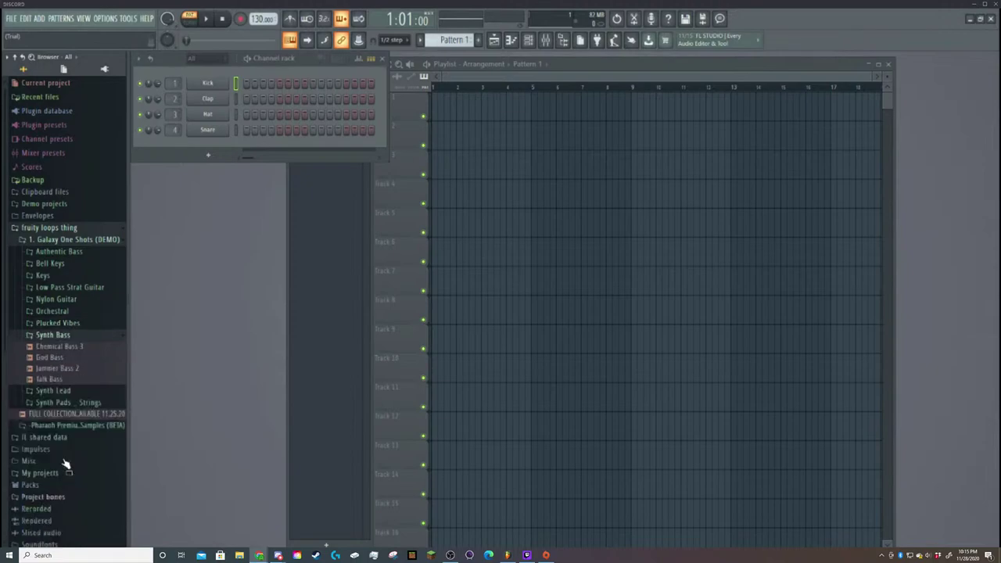
{"action": "left_click", "coordinate": [54, 390]}
{"action": "left_click", "coordinate": [66, 381]}
{"action": "left_click", "coordinate": [67, 370]}
Audition Classic Bass Muted from Authentic Bass and House Pluck from Bell Keys.
{"action": "left_click", "coordinate": [57, 251]}
{"action": "left_click", "coordinate": [78, 264]}
{"action": "left_click", "coordinate": [50, 306]}
{"action": "left_click", "coordinate": [64, 318]}
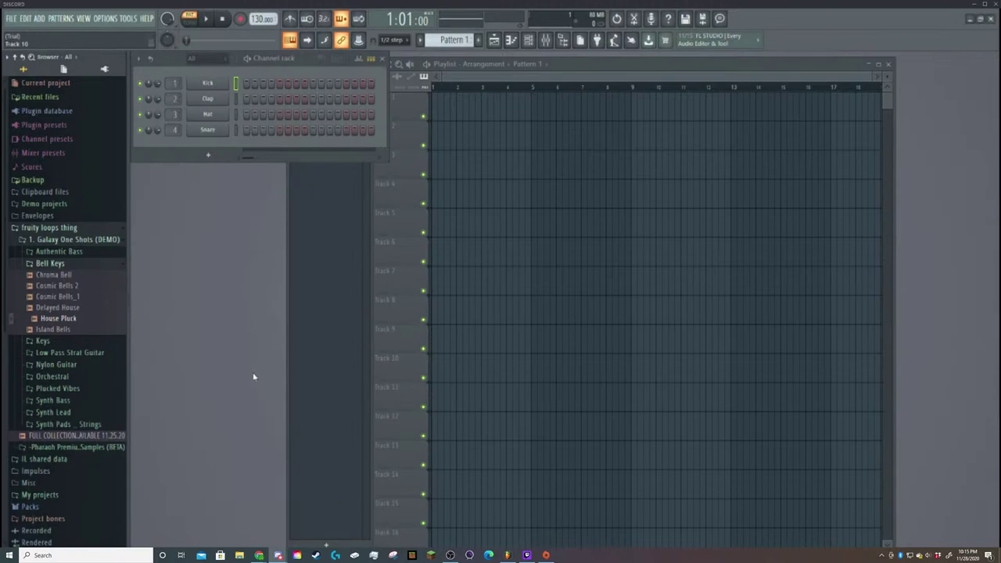
Audition Cosmic Bells 2, Chroma Bell, Cosmic Bells_1 and Delayed House in the Bell Keys folder.
{"action": "left_click", "coordinate": [86, 286]}
{"action": "left_click", "coordinate": [85, 275]}
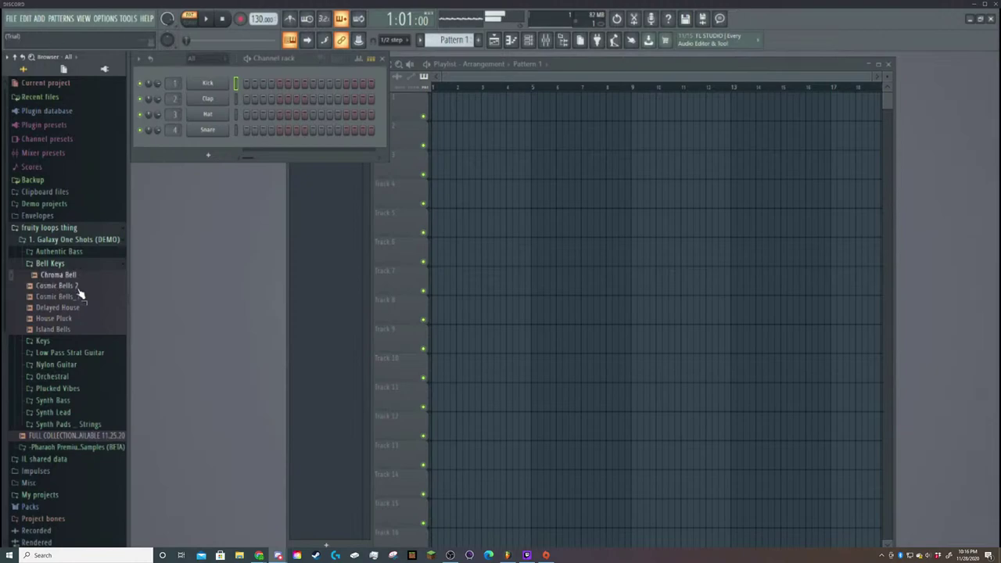
{"action": "left_click", "coordinate": [77, 307]}
{"action": "left_click", "coordinate": [82, 299]}
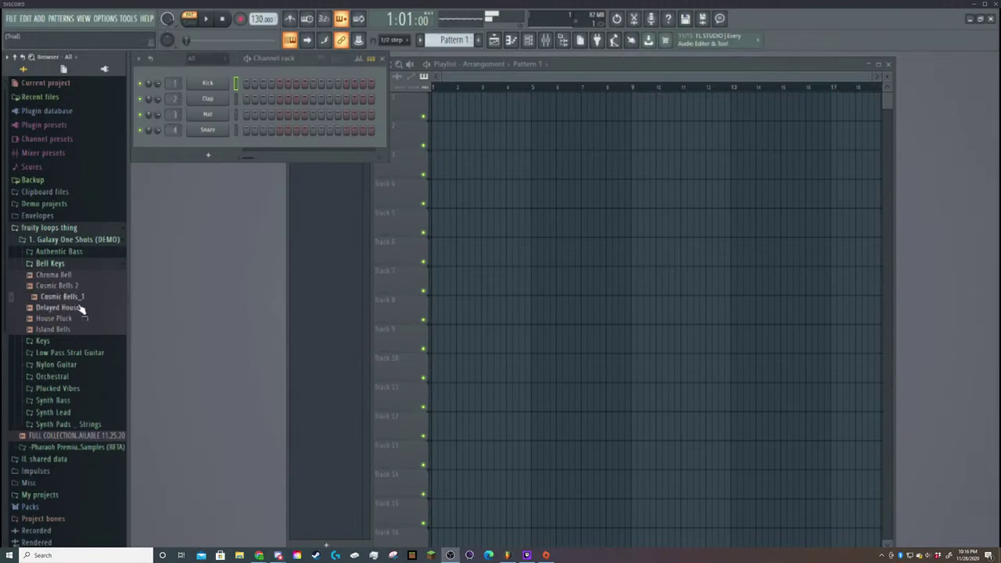
{"action": "left_click", "coordinate": [79, 308]}
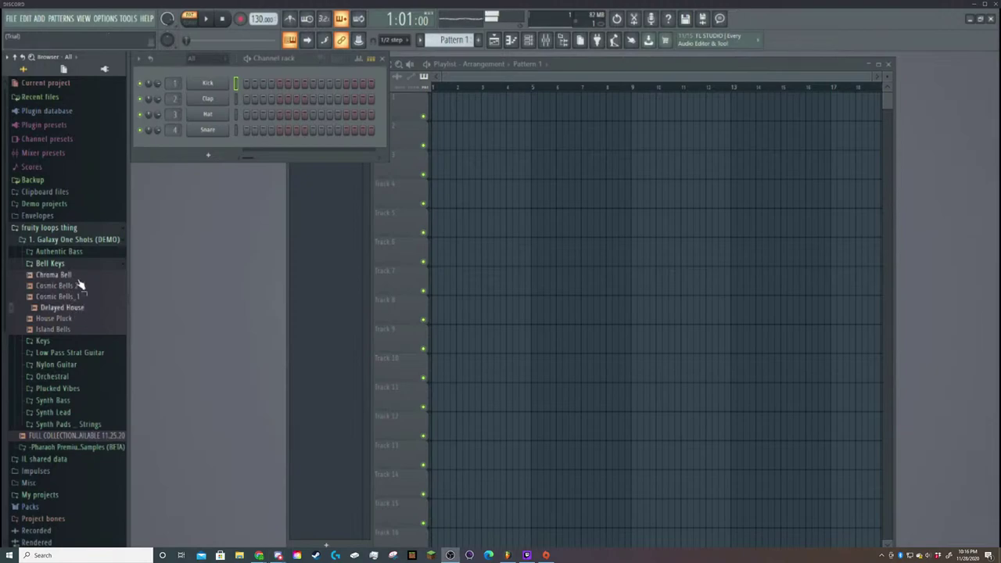
Audition Death Star Key, Delayed Key and Hall Key in the Keys folder of the Galaxy One Shots pack.
{"action": "left_click", "coordinate": [69, 341]}
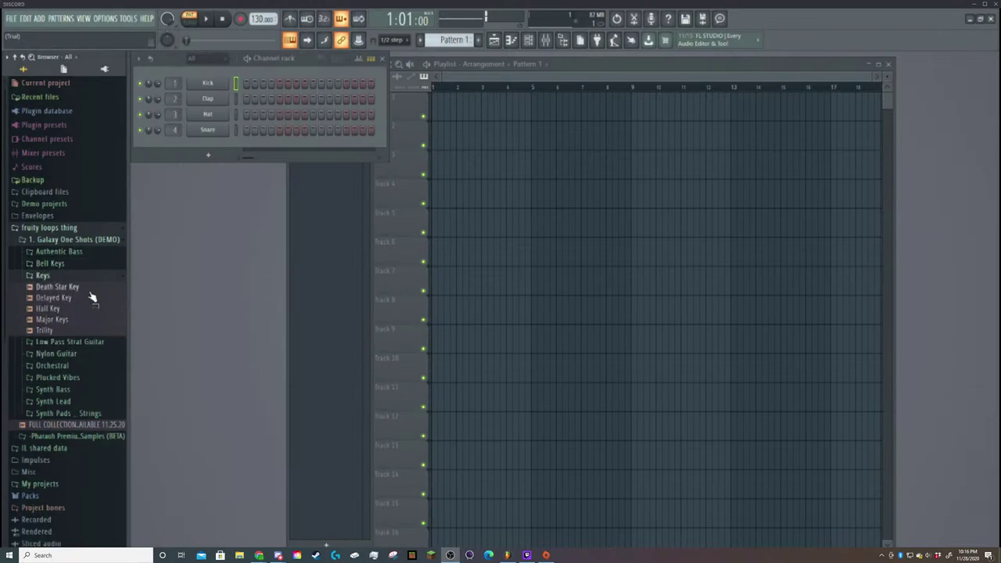
{"action": "left_click", "coordinate": [54, 369]}
{"action": "left_click", "coordinate": [59, 275]}
{"action": "left_click", "coordinate": [62, 287]}
{"action": "left_click", "coordinate": [62, 298]}
{"action": "left_click", "coordinate": [60, 309]}
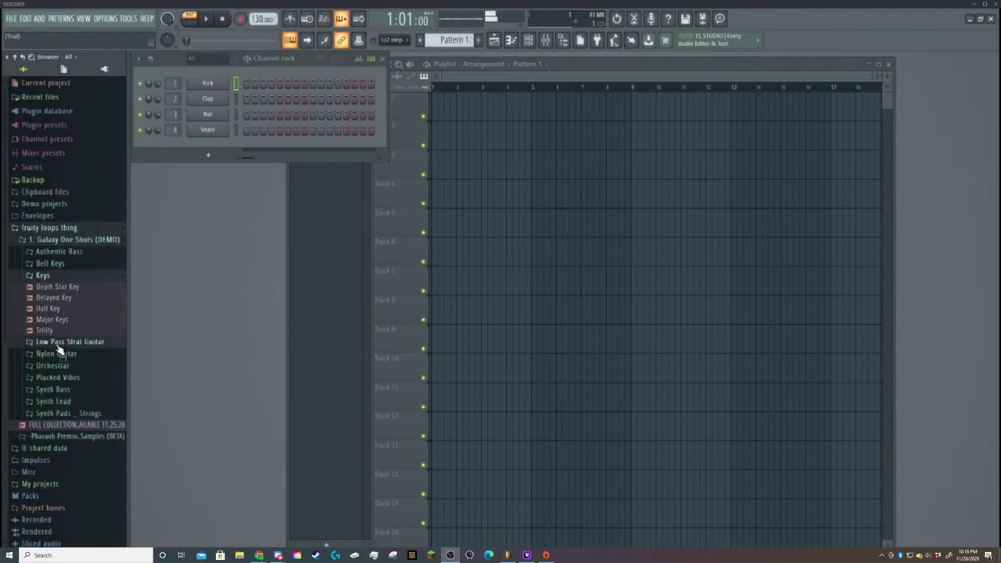
Audition Classic Strat and Muted Strat 1 from Low Pass Strat Guitar, plus the FULL COLLECTION AVAILABLE 11.25.20 file.
{"action": "left_click", "coordinate": [60, 343]}
{"action": "left_click", "coordinate": [63, 310]}
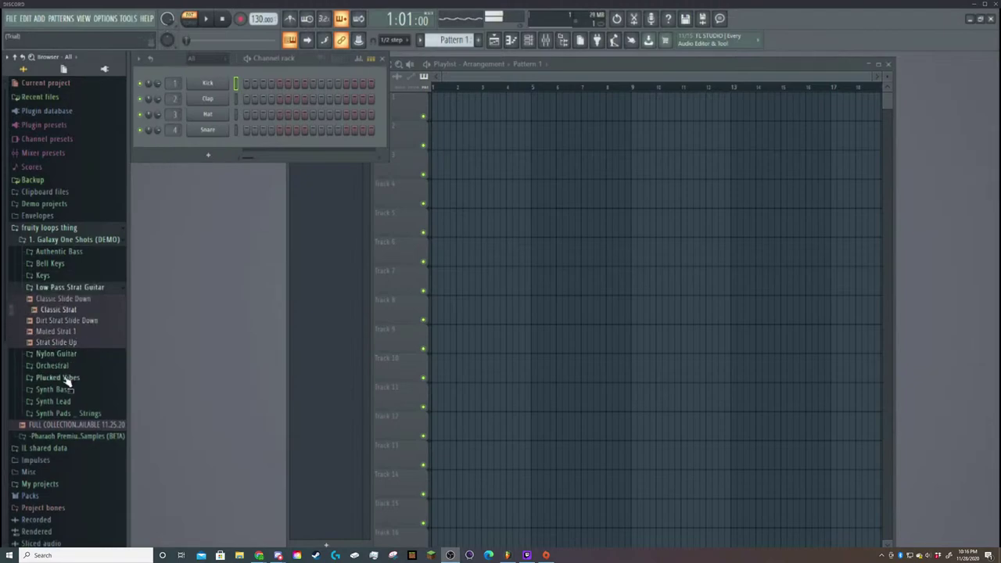
{"action": "left_click", "coordinate": [74, 425]}
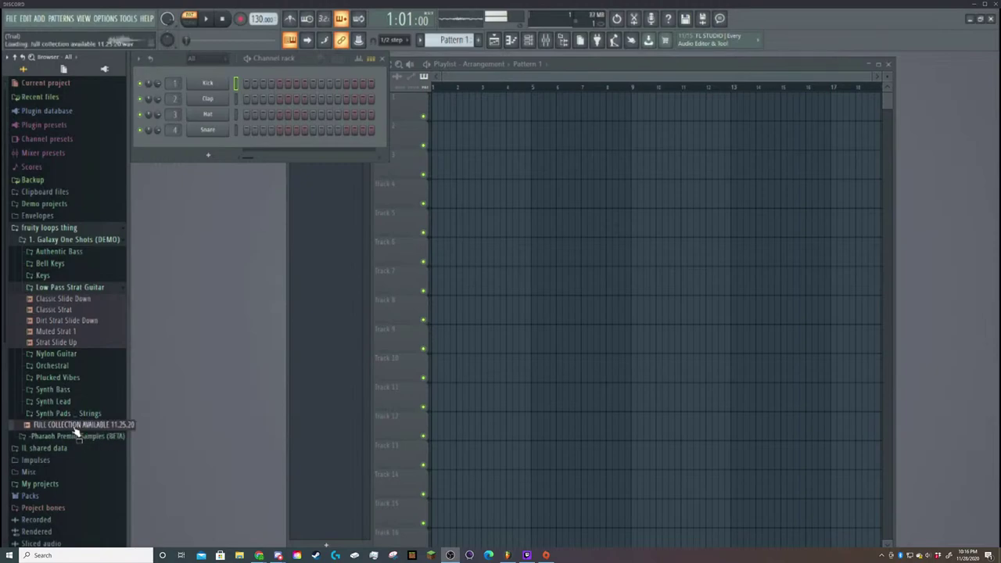
{"action": "left_click", "coordinate": [66, 331]}
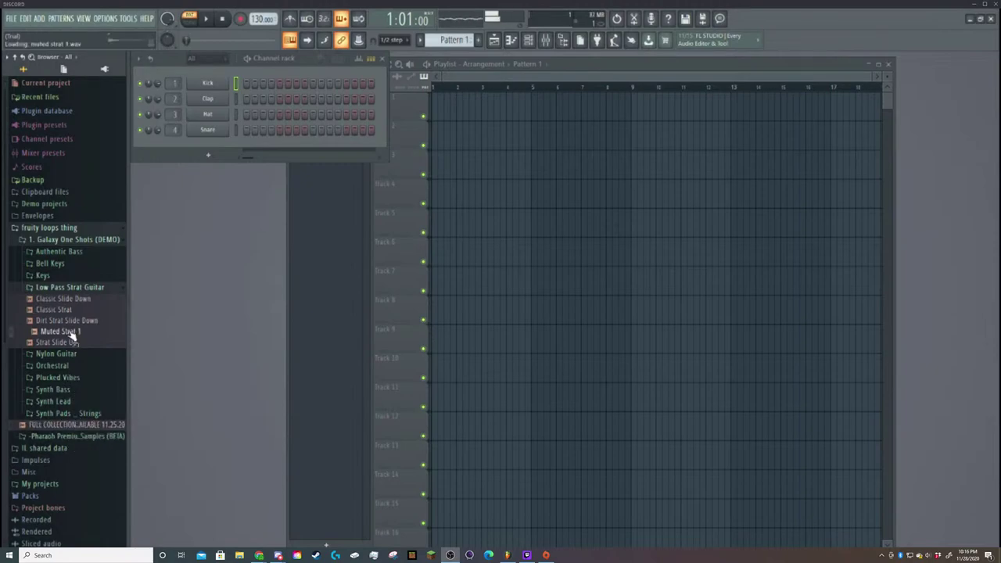
Audition the Pharaoh pack's One Shots from Luxor to Wonk, replaying Thebes and the Tape one-shot last.
{"action": "left_click", "coordinate": [79, 439]}
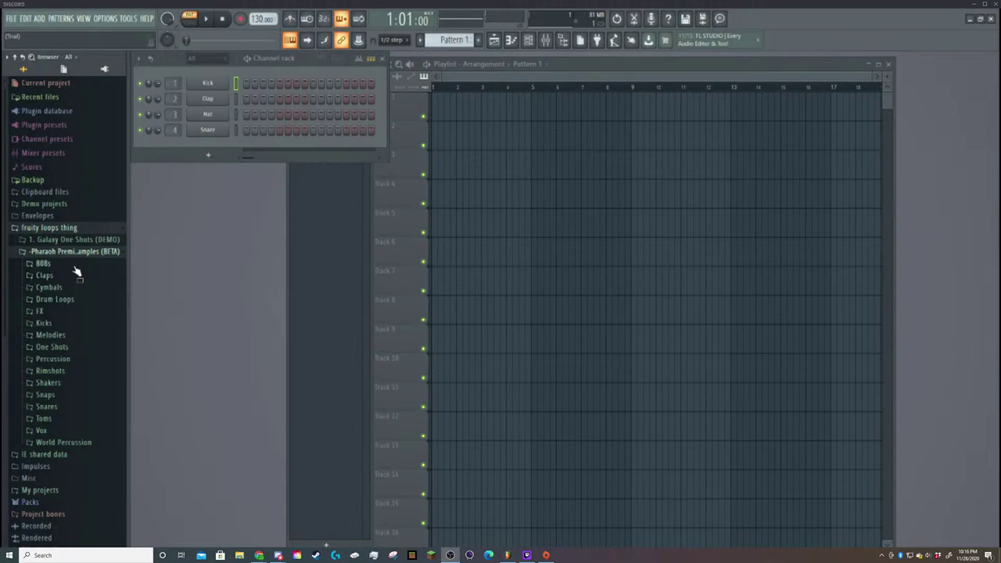
{"action": "left_click", "coordinate": [51, 346]}
{"action": "left_click", "coordinate": [69, 391]}
{"action": "left_click", "coordinate": [70, 423]}
{"action": "left_click", "coordinate": [72, 456]}
{"action": "left_click", "coordinate": [72, 467]}
{"action": "left_click", "coordinate": [74, 477]}
{"action": "left_click", "coordinate": [76, 489]}
{"action": "left_click", "coordinate": [77, 480]}
{"action": "left_click", "coordinate": [75, 469]}
{"action": "scroll", "coordinate": [78, 505], "scroll_direction": "down", "scroll_amount": 5}
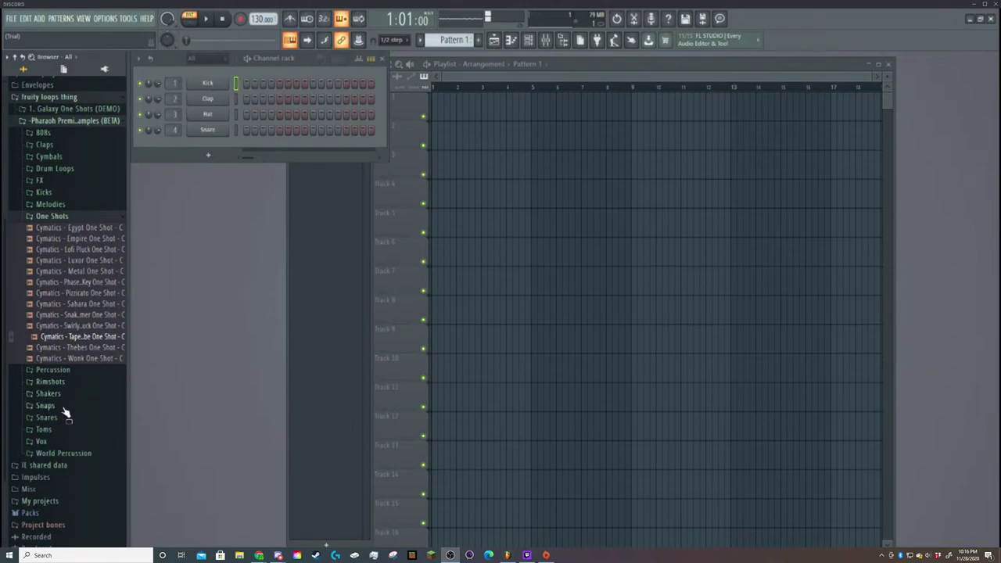
Audition Cymatics - Low Snap and Cymatics - Wet Snap in the Pharaoh pack's Snaps folder.
{"action": "left_click", "coordinate": [62, 406]}
{"action": "left_click", "coordinate": [62, 417]}
{"action": "left_click", "coordinate": [56, 440]}
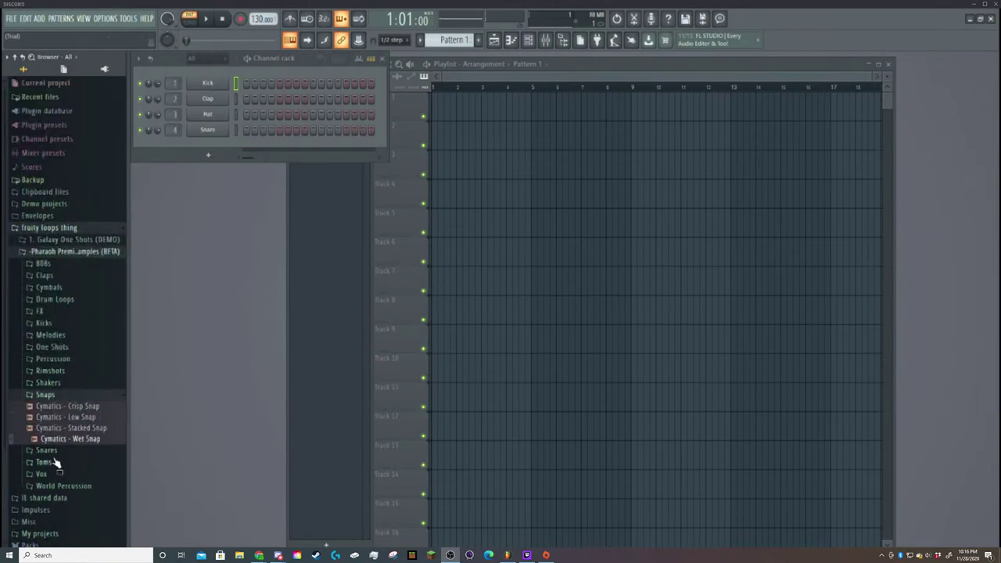
{"action": "scroll", "coordinate": [105, 373], "scroll_direction": "up", "scroll_amount": 1}
{"action": "scroll", "coordinate": [101, 374], "scroll_direction": "down", "scroll_amount": 1}
Return to the Galaxy One Shots pack and audition Dirt Strat Slide Down, Classic Strat and Strat Slide Up.
{"action": "left_click", "coordinate": [47, 239]}
{"action": "scroll", "coordinate": [55, 345], "scroll_direction": "down", "scroll_amount": 1}
{"action": "left_click", "coordinate": [66, 286]}
{"action": "scroll", "coordinate": [69, 310], "scroll_direction": "up", "scroll_amount": 1}
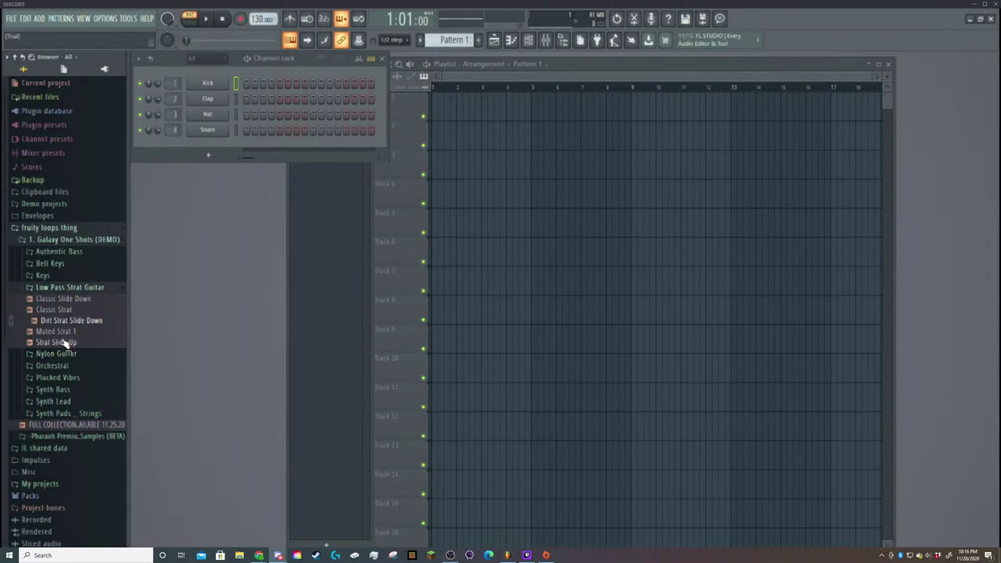
{"action": "left_click", "coordinate": [68, 320]}
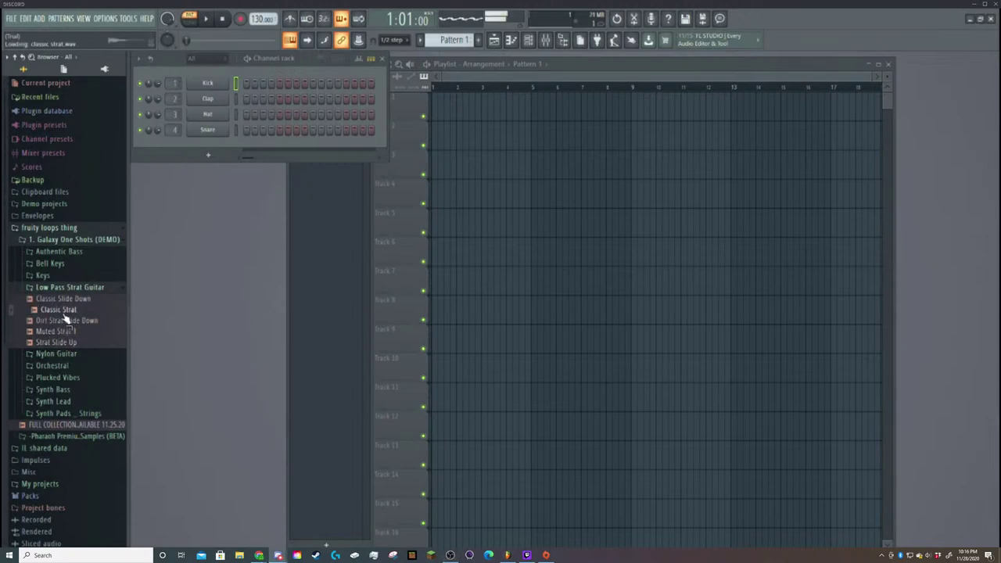
{"action": "left_click", "coordinate": [59, 343]}
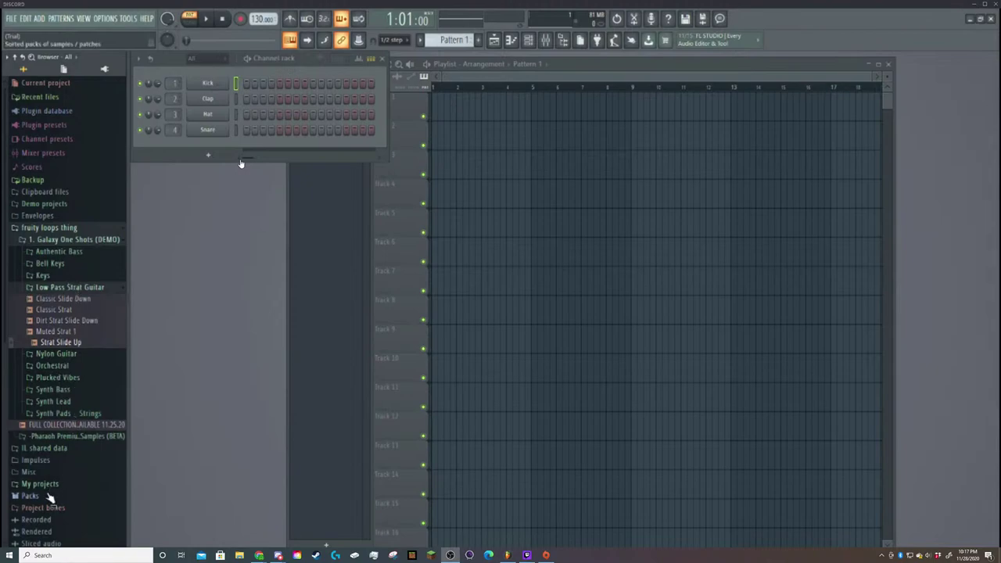
Audition Cymatics - Hydroflask Perc 1 from the Pharaoh pack's Percussion folder and sample a few sounds from Kicks.
{"action": "left_click", "coordinate": [71, 437]}
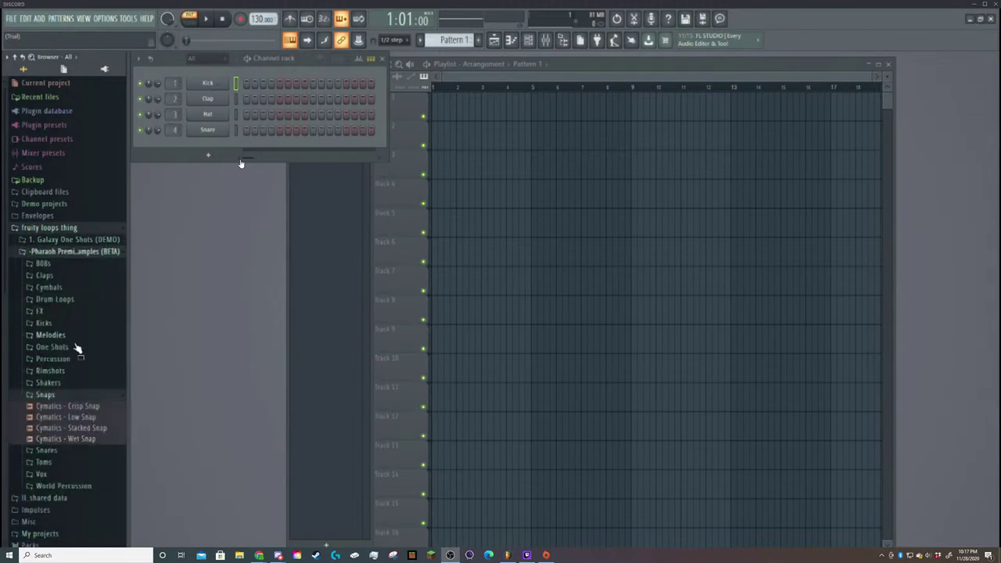
{"action": "scroll", "coordinate": [92, 410], "scroll_direction": "down", "scroll_amount": 2}
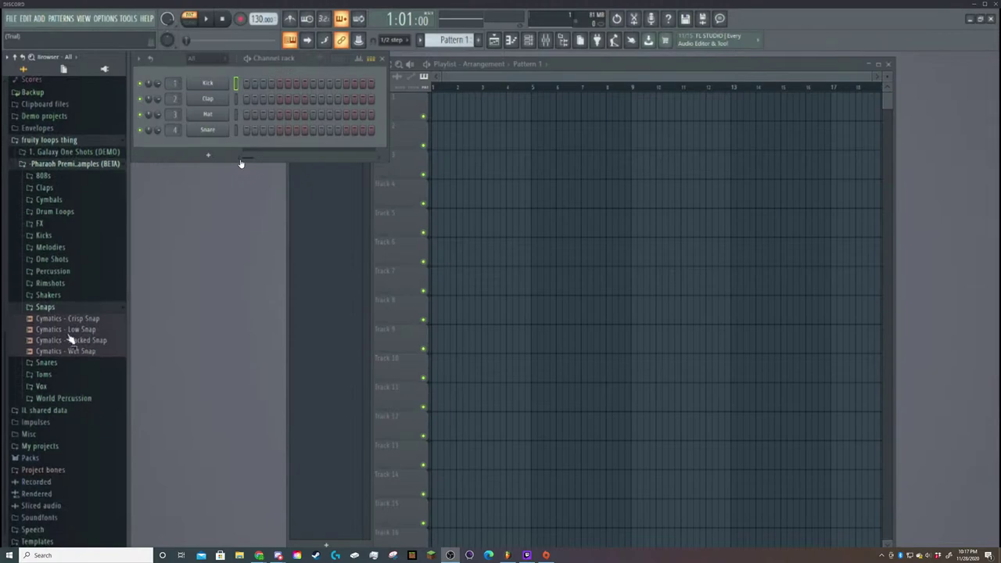
{"action": "left_click", "coordinate": [58, 274]}
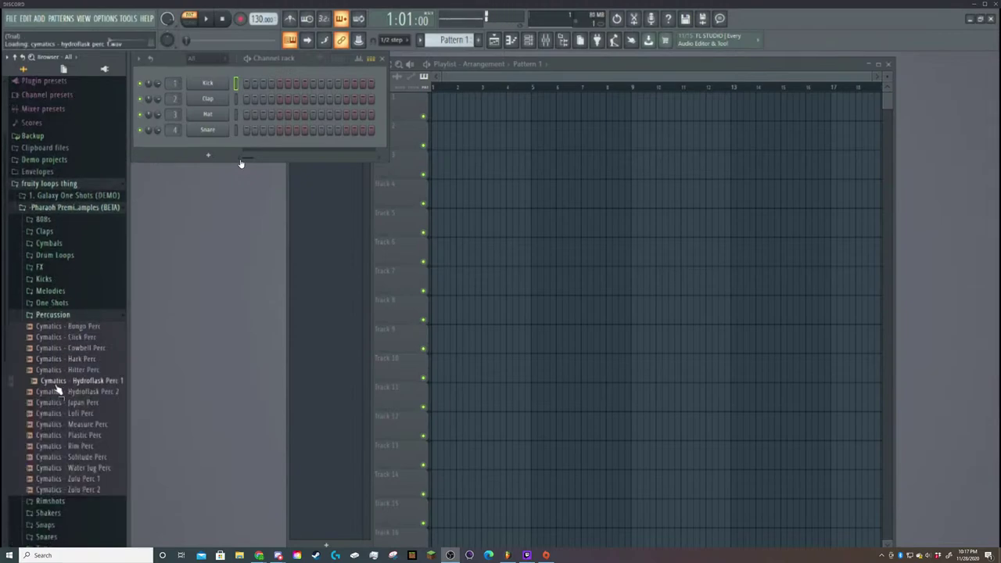
{"action": "left_click", "coordinate": [46, 279]}
{"action": "left_click_drag", "start_coordinate": [60, 294], "coordinate": [66, 375]}
{"action": "left_click", "coordinate": [63, 292]}
{"action": "scroll", "coordinate": [64, 289], "scroll_direction": "up", "scroll_amount": 1}
Audition Classic Strat from Low Pass Strat Guitar, and Nylon Muted and Pitch Down Nylon 1 from Nylon Guitar.
{"action": "left_click", "coordinate": [66, 241]}
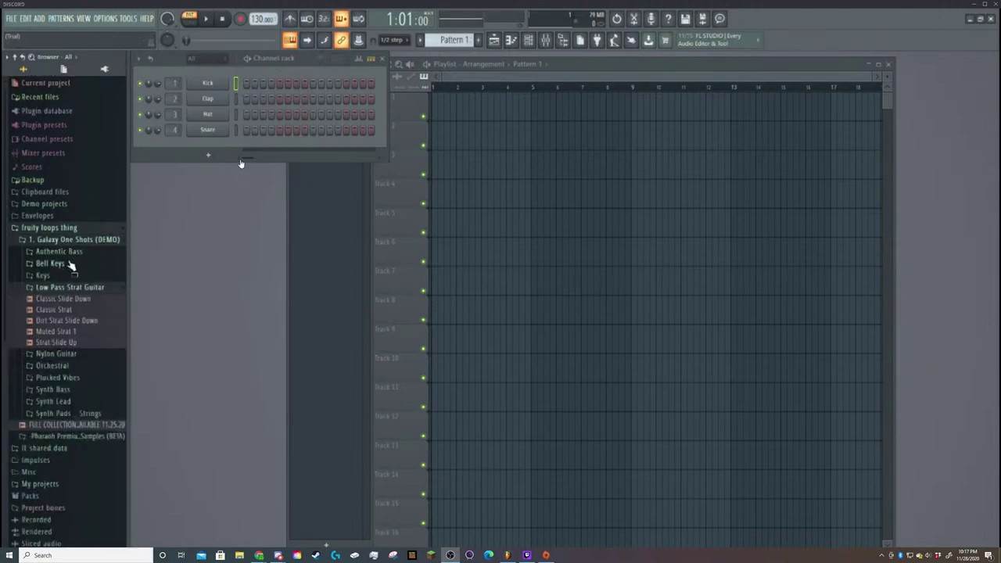
{"action": "left_click", "coordinate": [61, 300]}
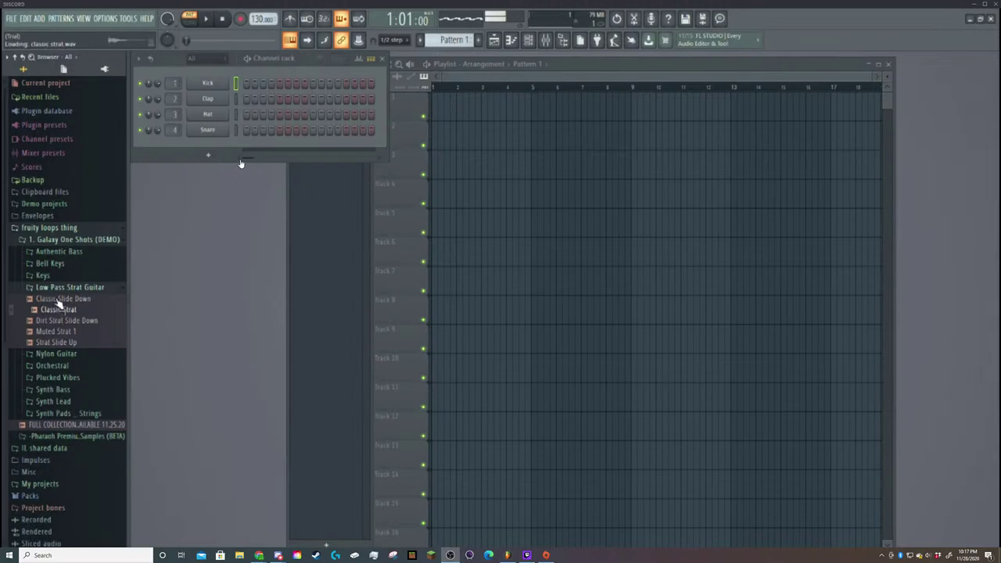
{"action": "left_click", "coordinate": [56, 356]}
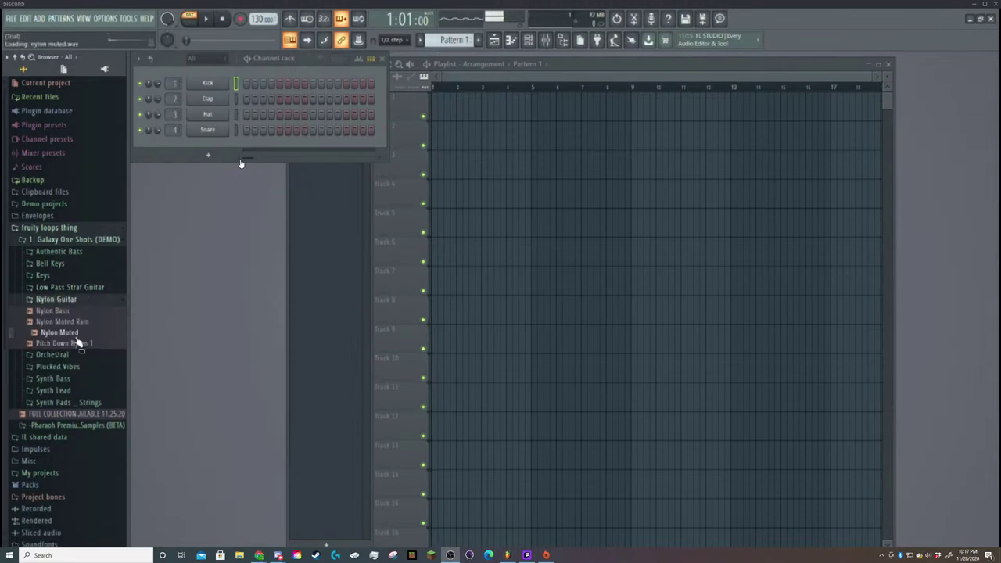
{"action": "left_click_drag", "start_coordinate": [67, 335], "coordinate": [76, 352]}
{"action": "left_click", "coordinate": [74, 345]}
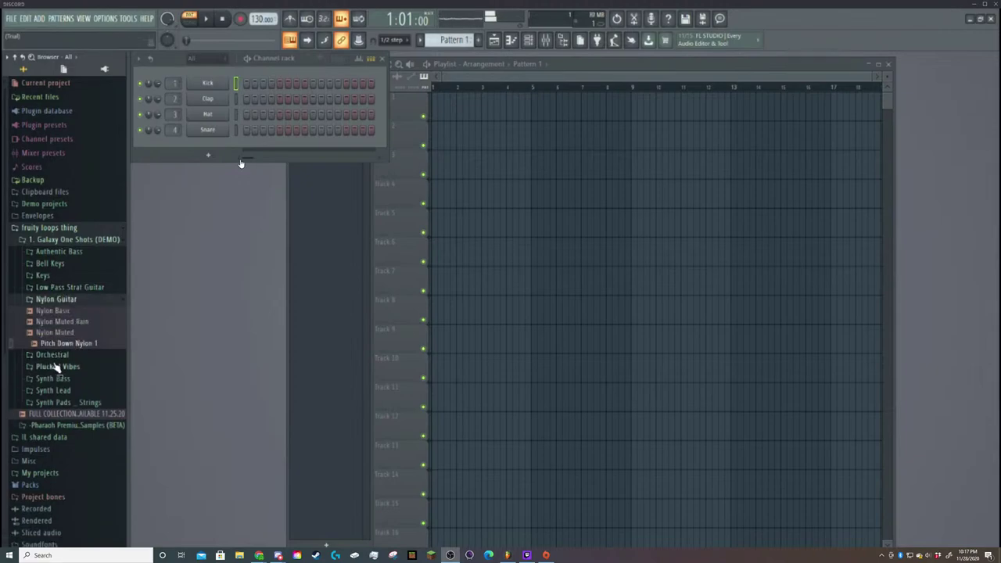
Audition Dark Trumpet 1 from the Orchestral folder and God Bass from the Synth Bass folder.
{"action": "left_click", "coordinate": [57, 367]}
{"action": "left_click", "coordinate": [52, 314]}
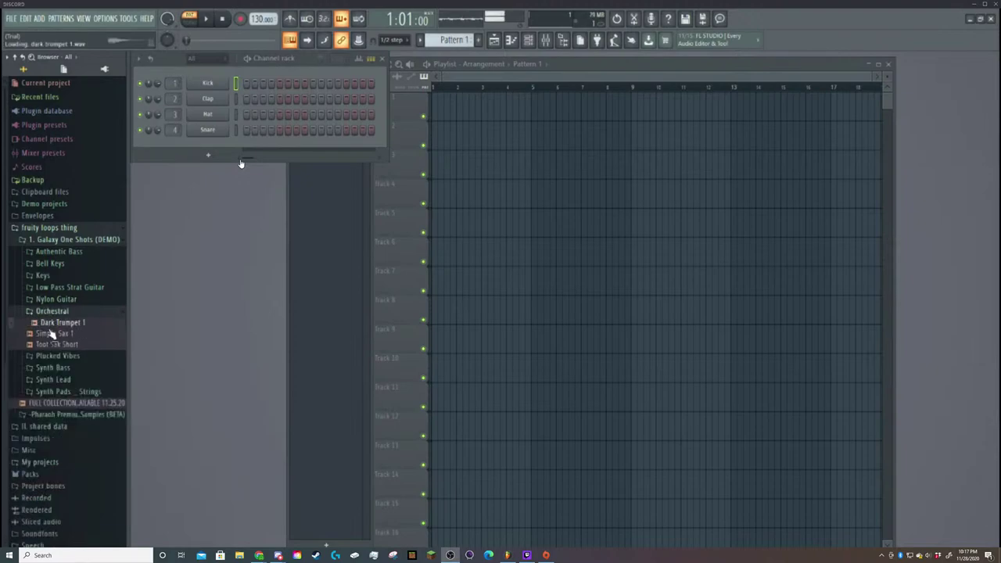
{"action": "left_click", "coordinate": [59, 367]}
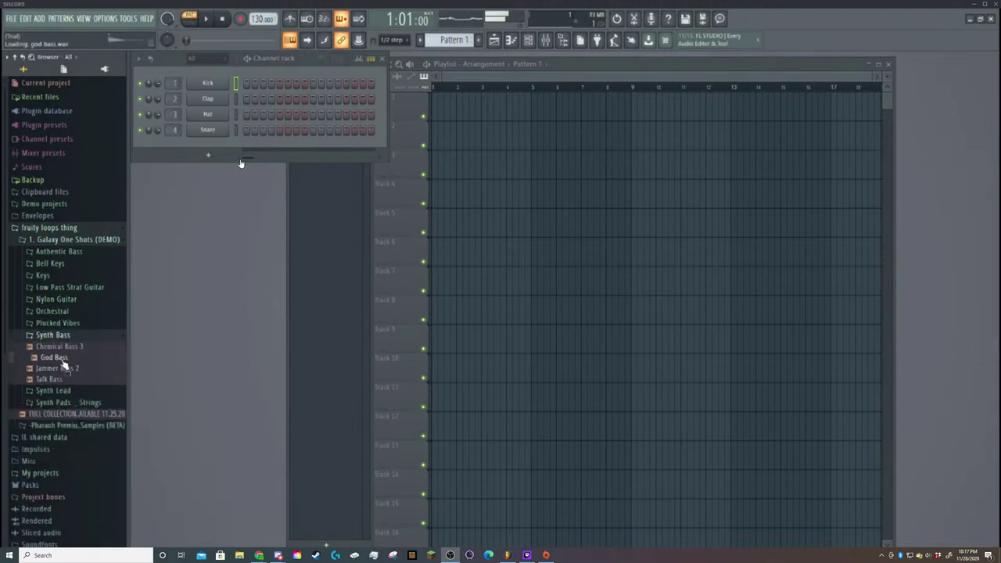
Audition the Plucked Vibes one-shots Ghost Pluck 1, Glitch In The Matrix, and Re Pluck Key through Ukulele Pluck 1.
{"action": "left_click", "coordinate": [58, 323]}
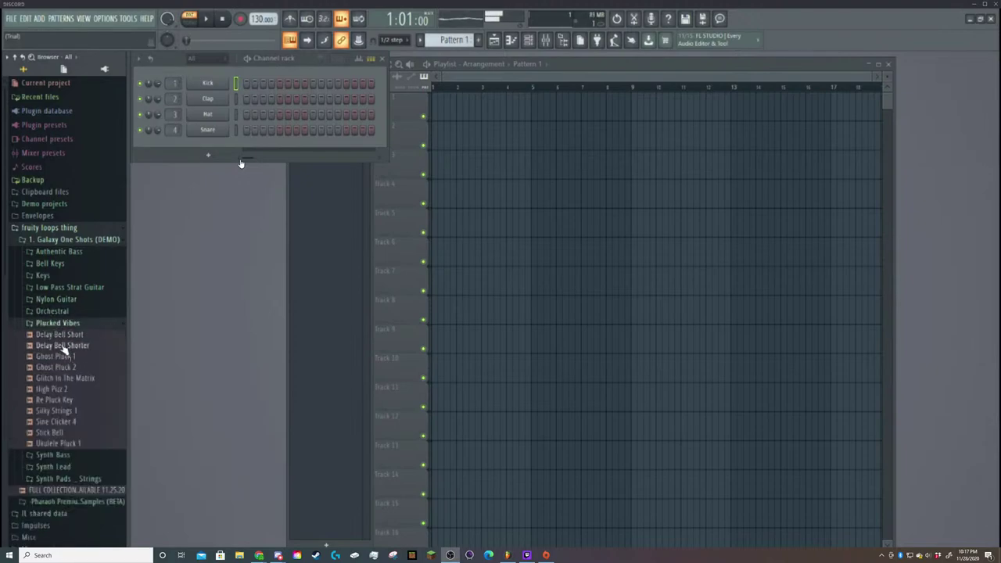
{"action": "left_click", "coordinate": [58, 357]}
{"action": "left_click", "coordinate": [61, 380]}
{"action": "left_click", "coordinate": [61, 402]}
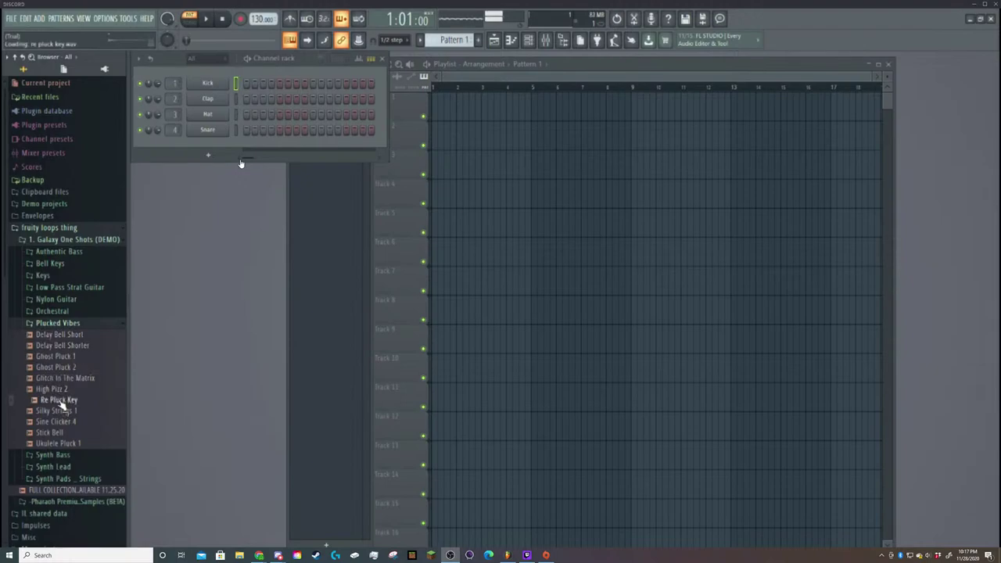
{"action": "left_click", "coordinate": [57, 412]}
{"action": "left_click", "coordinate": [56, 423]}
{"action": "left_click", "coordinate": [56, 435]}
{"action": "left_click", "coordinate": [57, 443]}
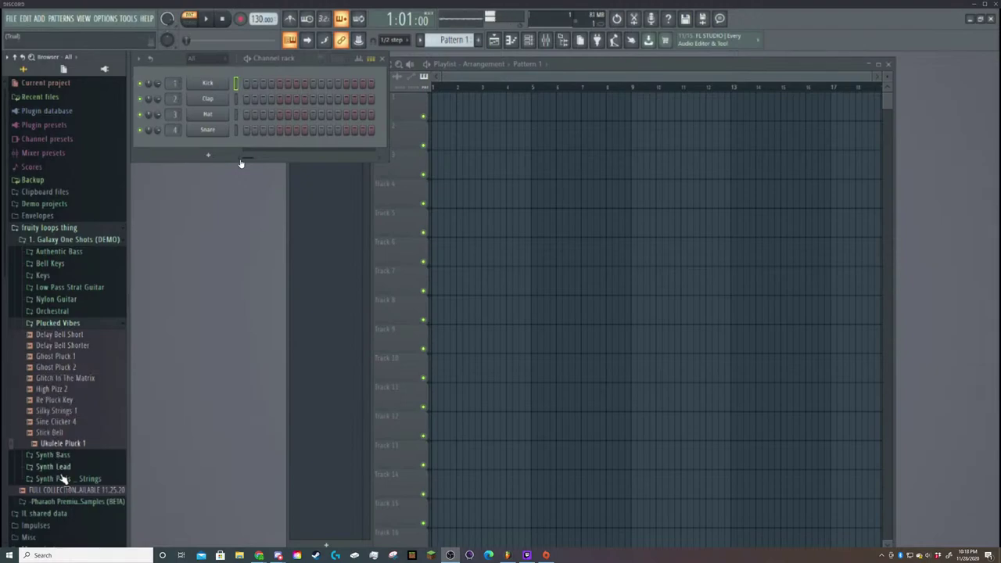
Look into the Synth Pads _ Strings folder and audition all Keys samples from Trility up to Death Star Key.
{"action": "left_click", "coordinate": [64, 479]}
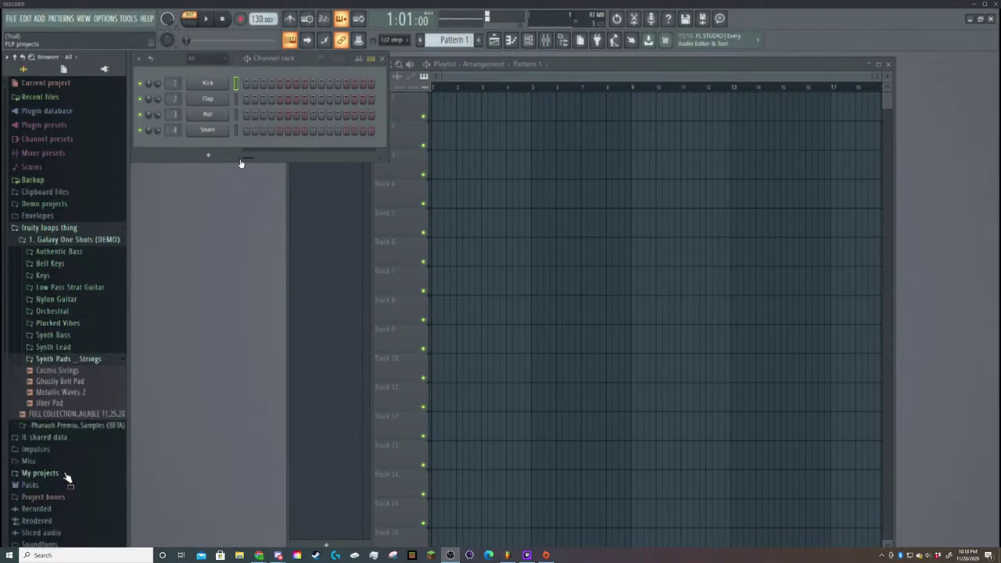
{"action": "left_click", "coordinate": [43, 275]}
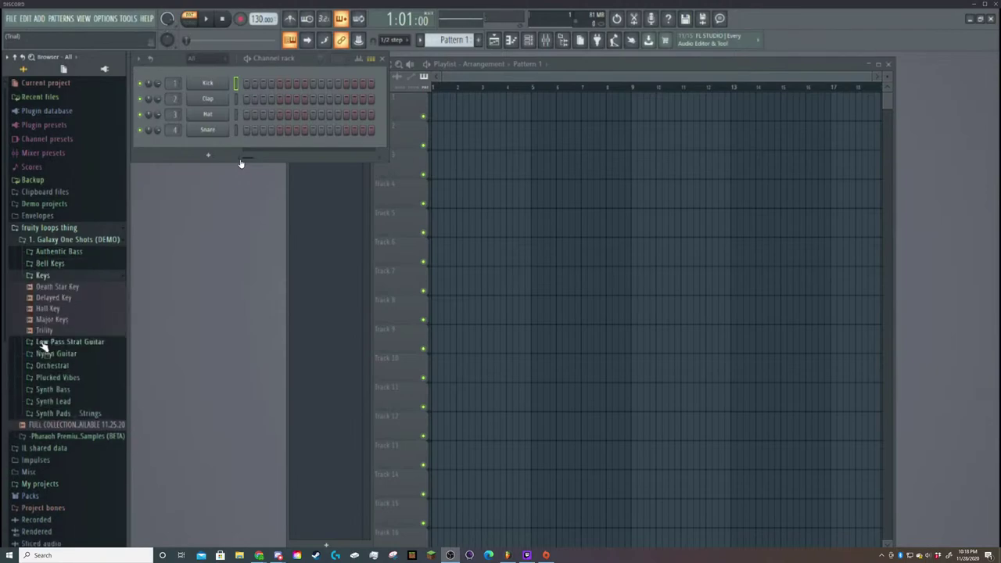
{"action": "left_click", "coordinate": [56, 331]}
{"action": "left_click", "coordinate": [61, 320]}
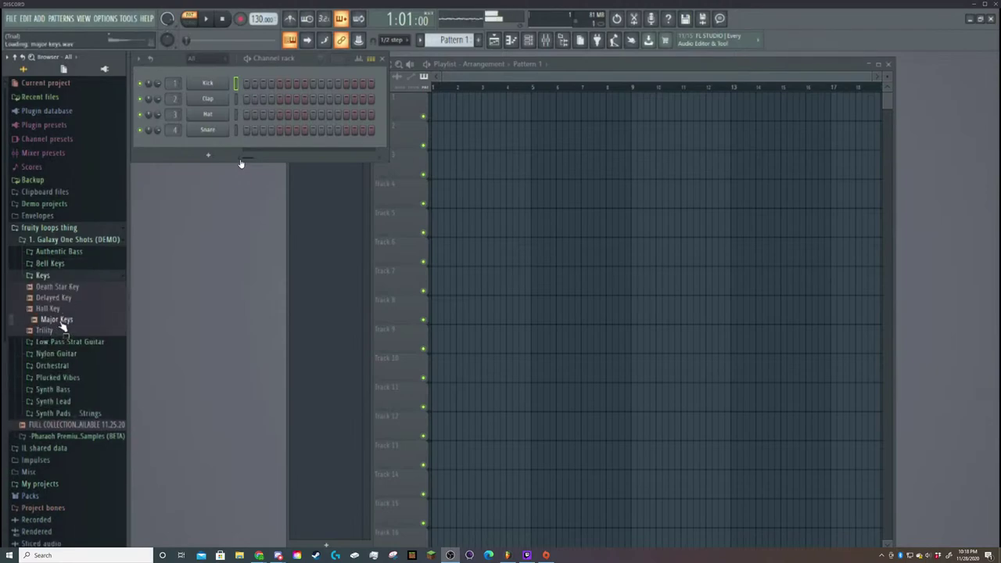
{"action": "left_click", "coordinate": [61, 309]}
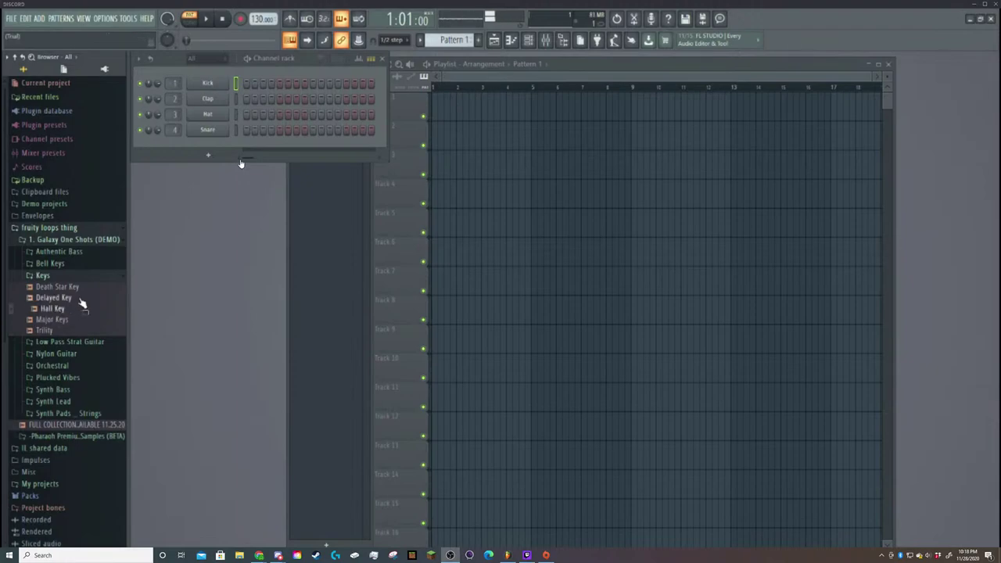
{"action": "left_click", "coordinate": [78, 298]}
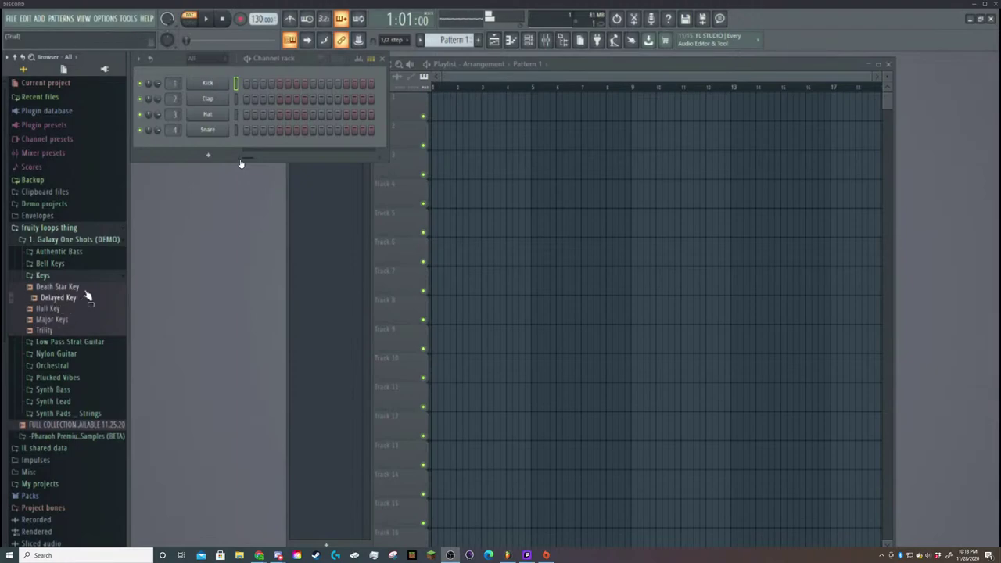
{"action": "left_click", "coordinate": [82, 287]}
{"action": "left_click", "coordinate": [57, 330]}
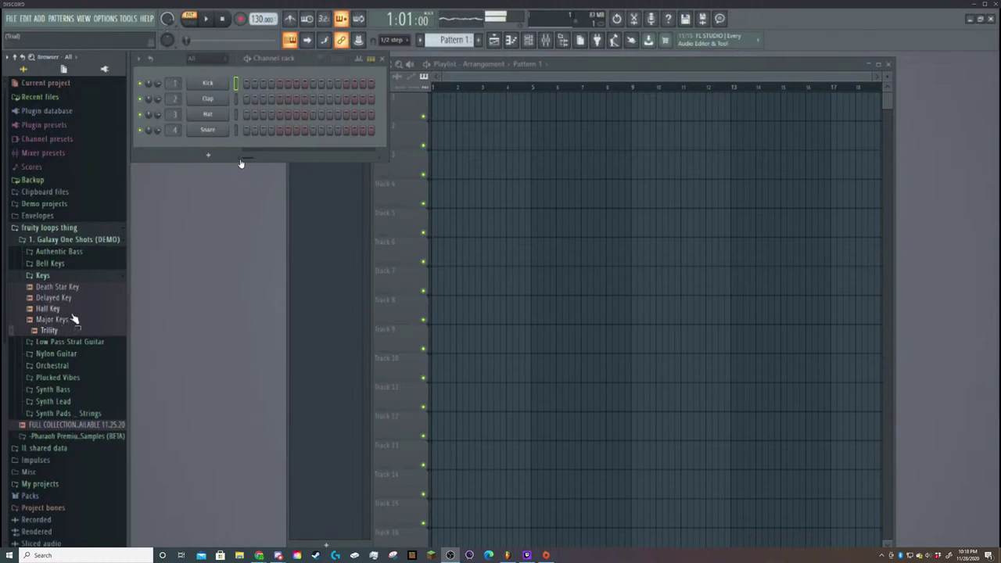
{"action": "left_click", "coordinate": [81, 288]}
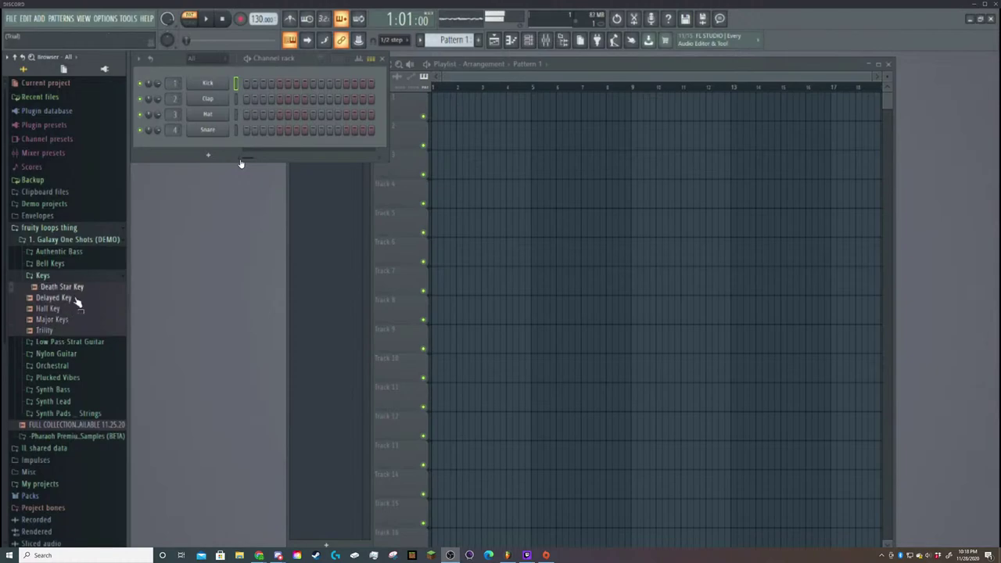
Compare Delayed Key with Death Star Key again and replay Hall Key in the Keys folder.
{"action": "left_click", "coordinate": [78, 299]}
{"action": "left_click", "coordinate": [83, 290]}
{"action": "left_click", "coordinate": [74, 301]}
{"action": "left_click", "coordinate": [71, 311]}
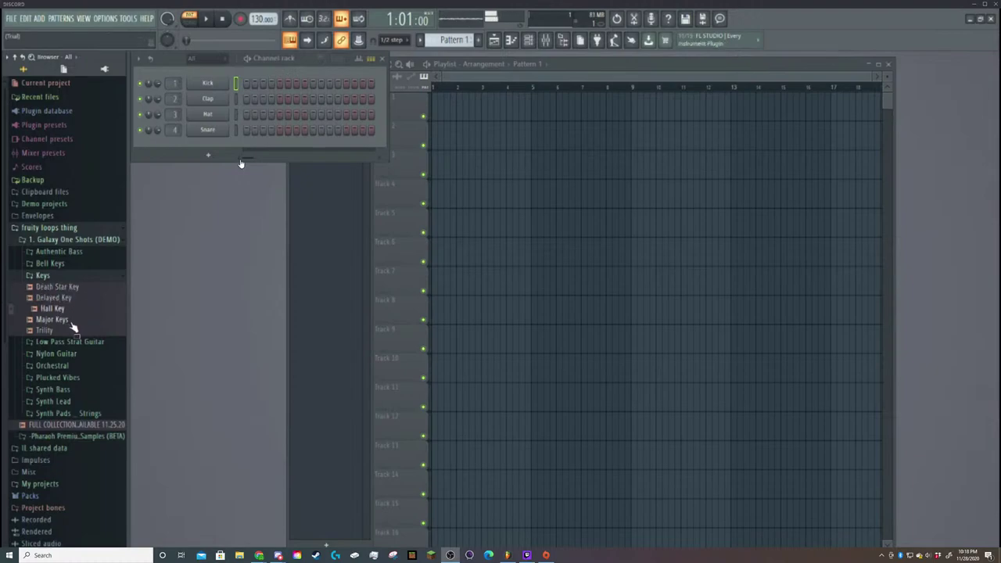
Audition every Bell Keys sample in order, from Chroma Bell to Island Bells.
{"action": "left_click", "coordinate": [71, 263]}
{"action": "left_click", "coordinate": [62, 277]}
{"action": "left_click", "coordinate": [65, 288]}
{"action": "left_click", "coordinate": [69, 297]}
{"action": "left_click", "coordinate": [73, 310]}
{"action": "left_click", "coordinate": [74, 320]}
{"action": "left_click", "coordinate": [75, 330]}
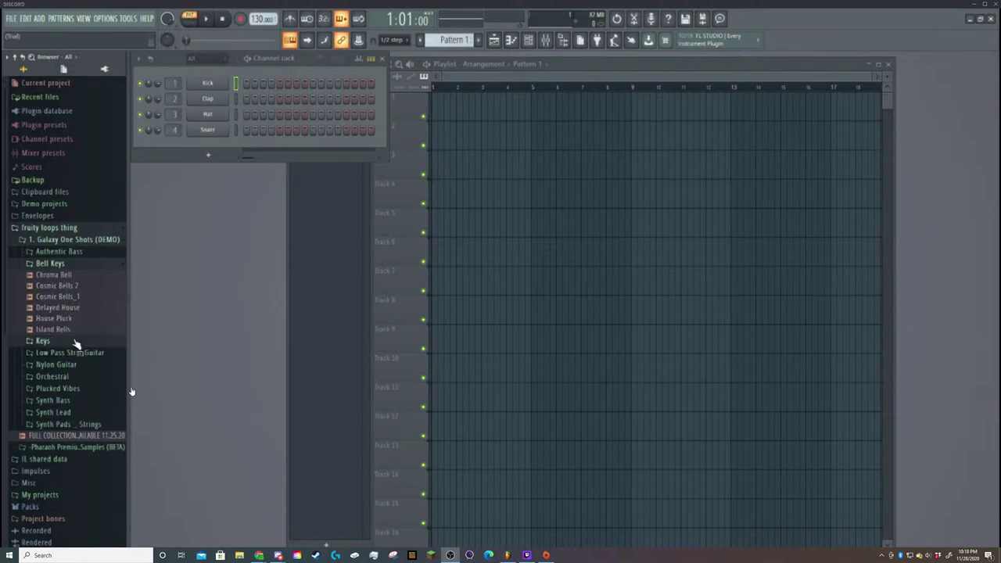
Look into the Keys folder, return to Bell Keys, and audition Cosmic Bells_1, Chroma Bell, Cosmic Bells 2, and Delayed House.
{"action": "left_click", "coordinate": [71, 341]}
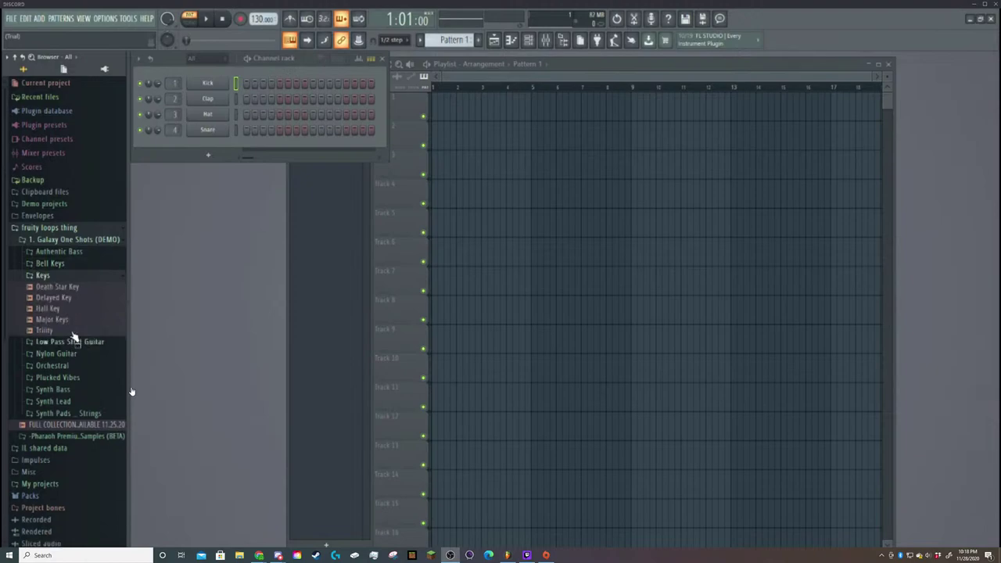
{"action": "left_click", "coordinate": [50, 264]}
{"action": "left_click", "coordinate": [55, 296]}
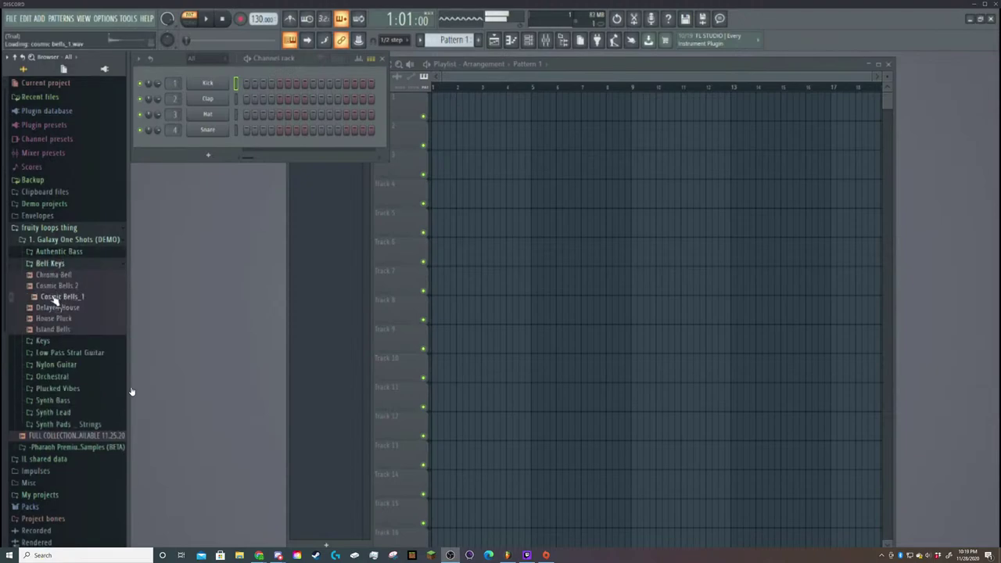
{"action": "left_click", "coordinate": [57, 277]}
{"action": "left_click", "coordinate": [58, 297]}
{"action": "left_click", "coordinate": [58, 287]}
{"action": "left_click", "coordinate": [57, 298]}
{"action": "left_click", "coordinate": [57, 309]}
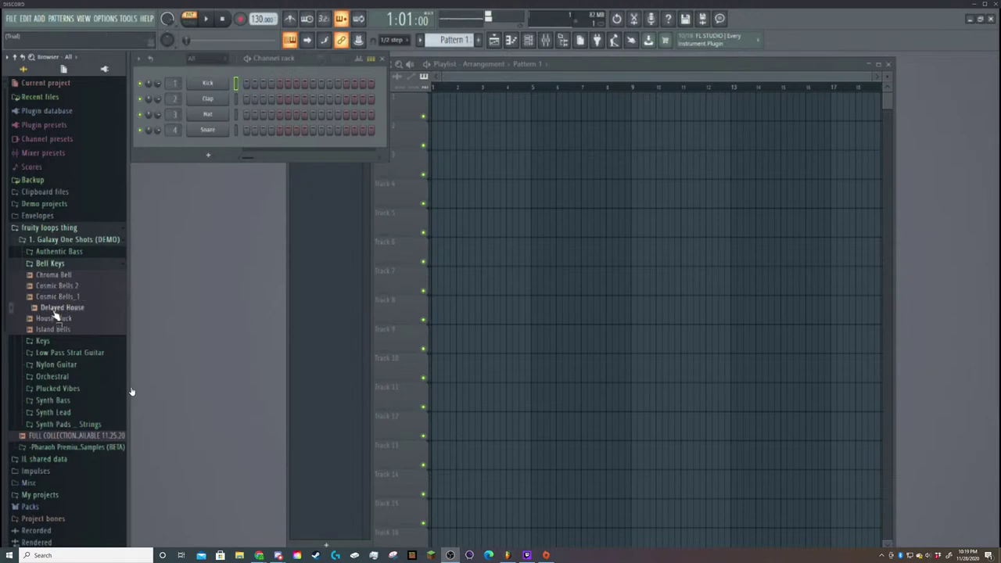
{"action": "left_click_drag", "start_coordinate": [56, 299], "coordinate": [98, 271]}
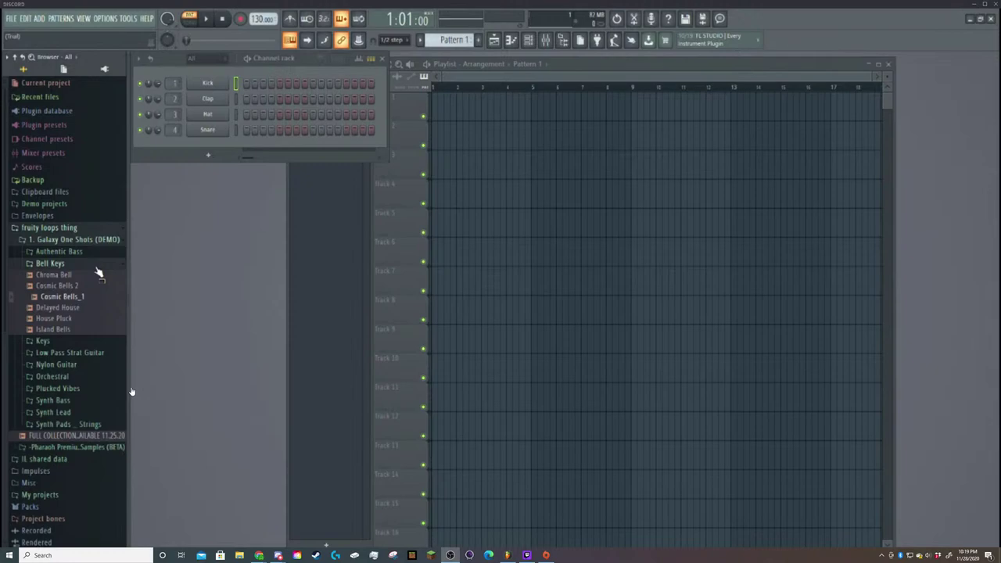
Replay Chroma Bell and compare Cosmic Bells_1 with Delayed House in the Bell Keys folder.
{"action": "left_click", "coordinate": [95, 275]}
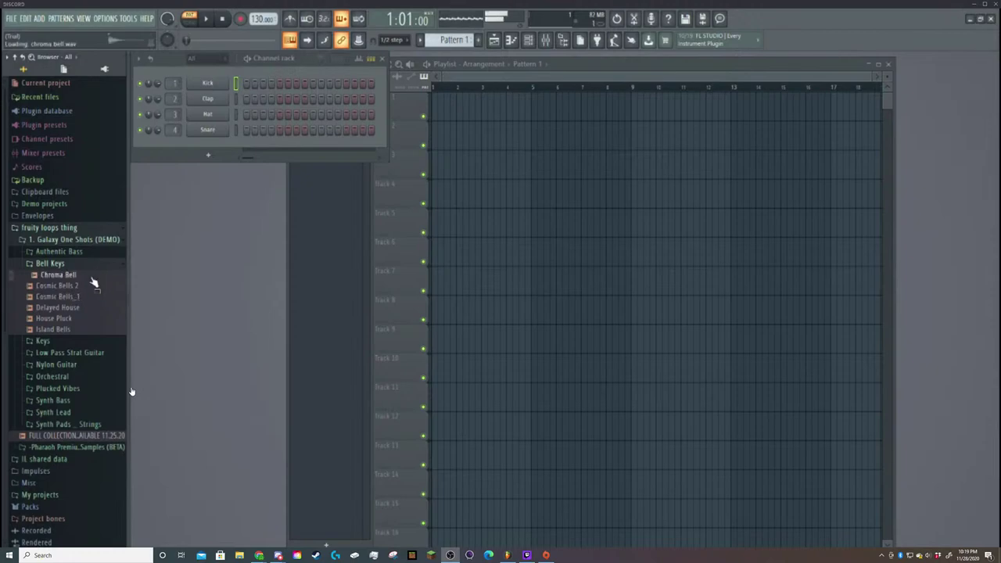
{"action": "left_click", "coordinate": [88, 300]}
{"action": "left_click", "coordinate": [85, 308]}
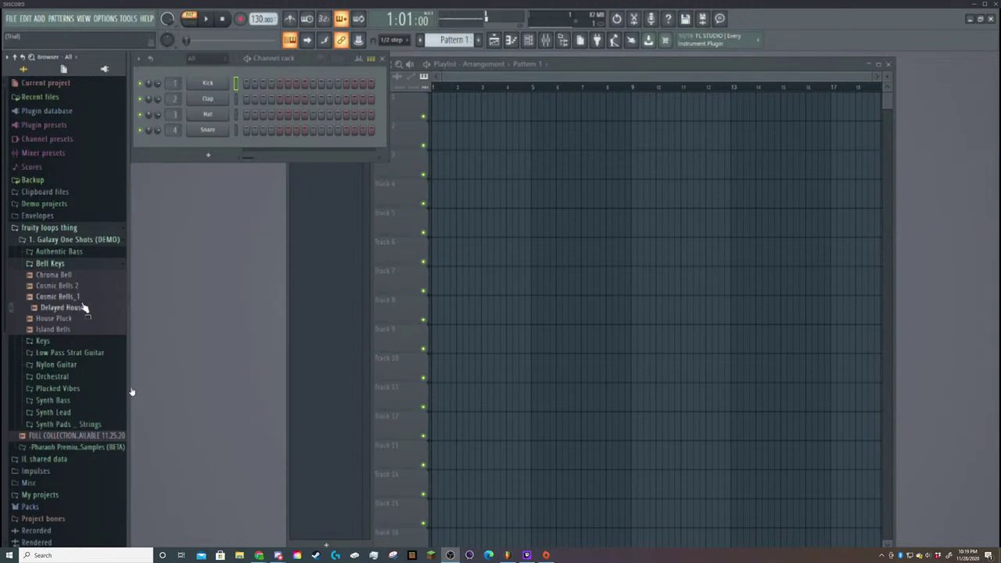
{"action": "left_click", "coordinate": [80, 298]}
{"action": "left_click", "coordinate": [81, 309]}
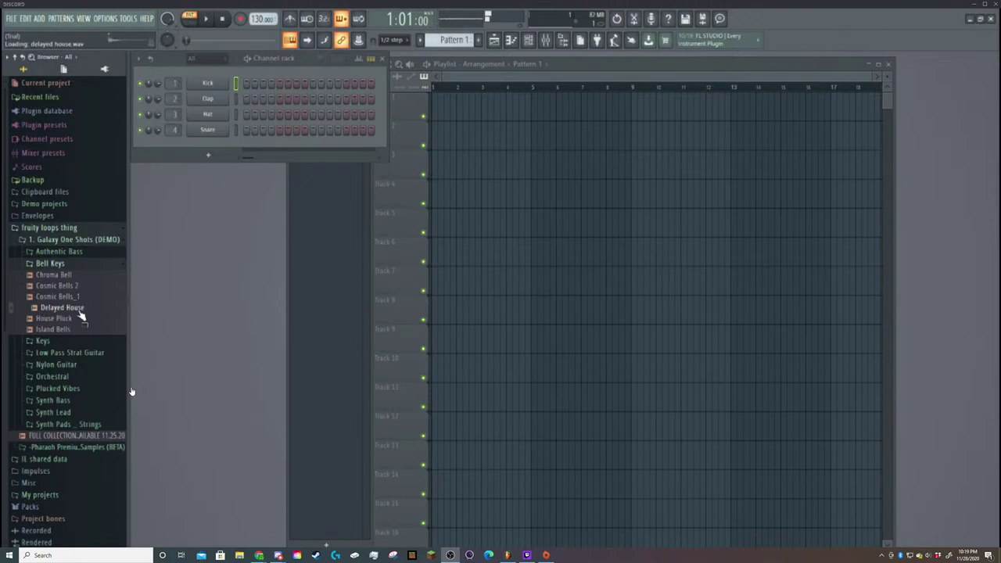
Open the One Shots folder of the Pharaoh pack and audition its samples from Pizzicato One Shot up to Egypt One Shot.
{"action": "left_click", "coordinate": [94, 448]}
{"action": "scroll", "coordinate": [70, 368], "scroll_direction": "down", "scroll_amount": 3}
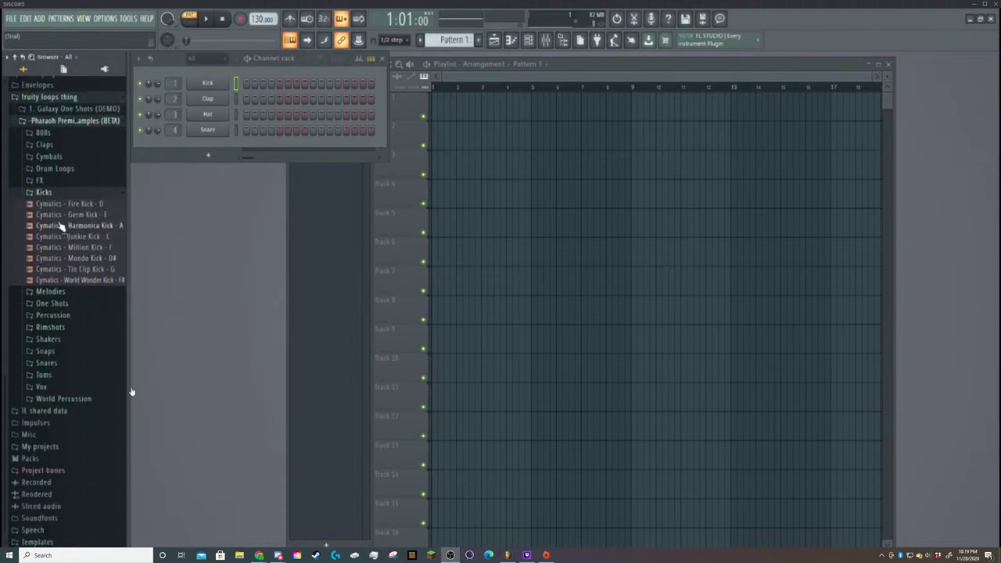
{"action": "left_click", "coordinate": [94, 111]}
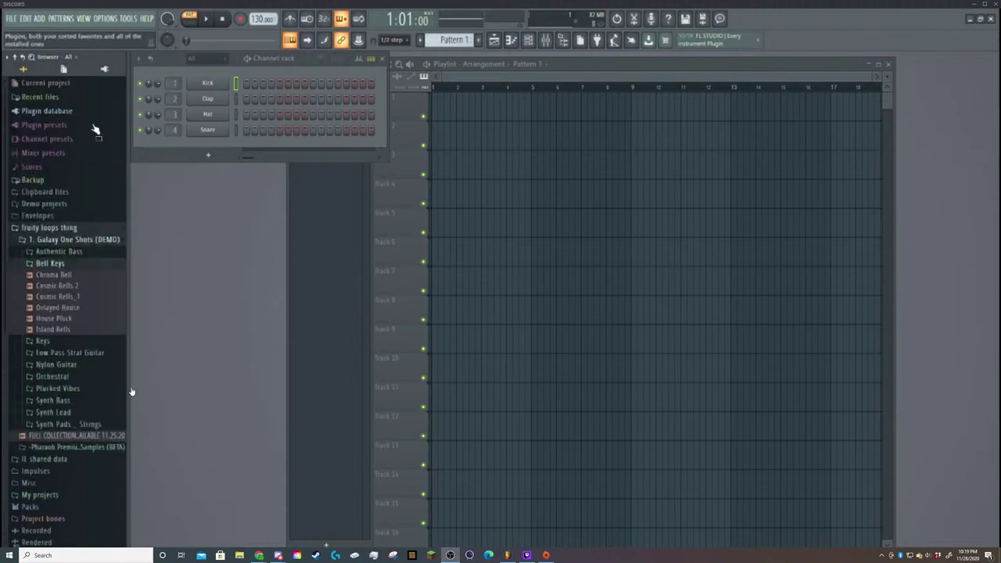
{"action": "left_click", "coordinate": [94, 447]}
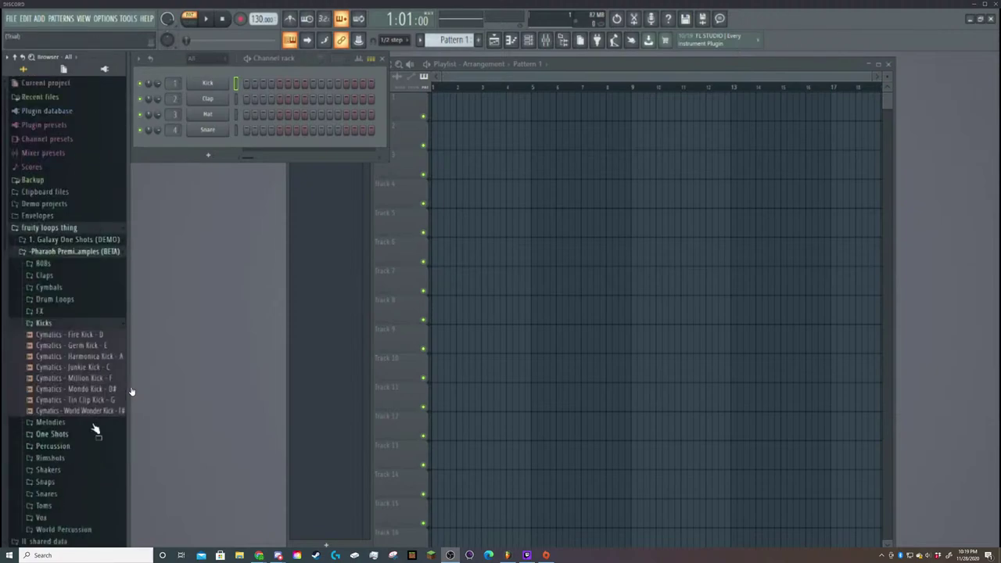
{"action": "left_click", "coordinate": [56, 434]}
{"action": "left_click", "coordinate": [59, 424]}
{"action": "key", "text": "Up"}
{"action": "key", "text": "Up"}
{"action": "key", "text": "Up"}
{"action": "key", "text": "Up"}
{"action": "key", "text": "Up"}
{"action": "key", "text": "Up"}
Audition the Pharaoh one-shots Thebes and Wonk, and every sample from Tape Vibe up to Luxor.
{"action": "left_click", "coordinate": [80, 479]}
{"action": "left_click", "coordinate": [91, 491]}
{"action": "left_click", "coordinate": [97, 469]}
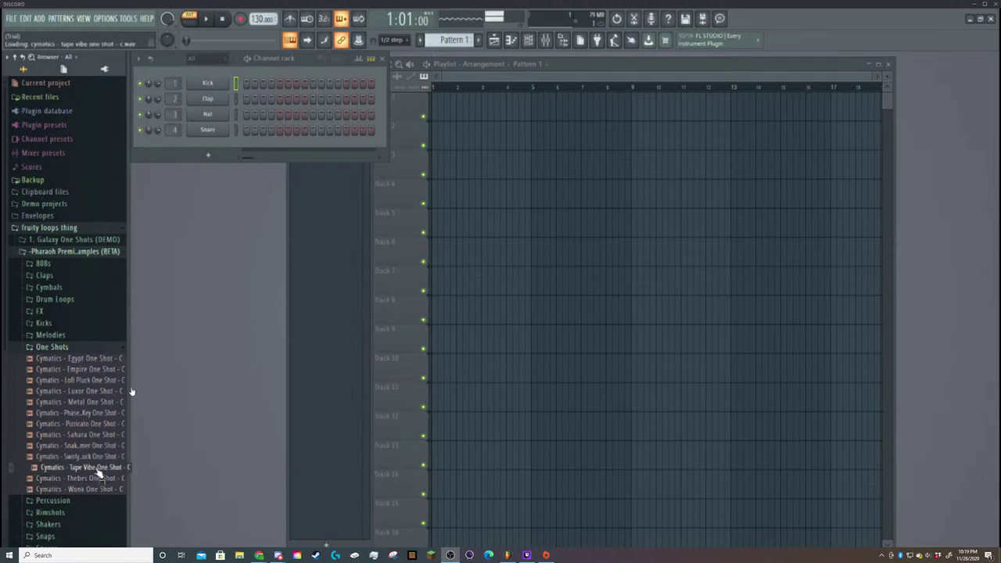
{"action": "left_click", "coordinate": [101, 457]}
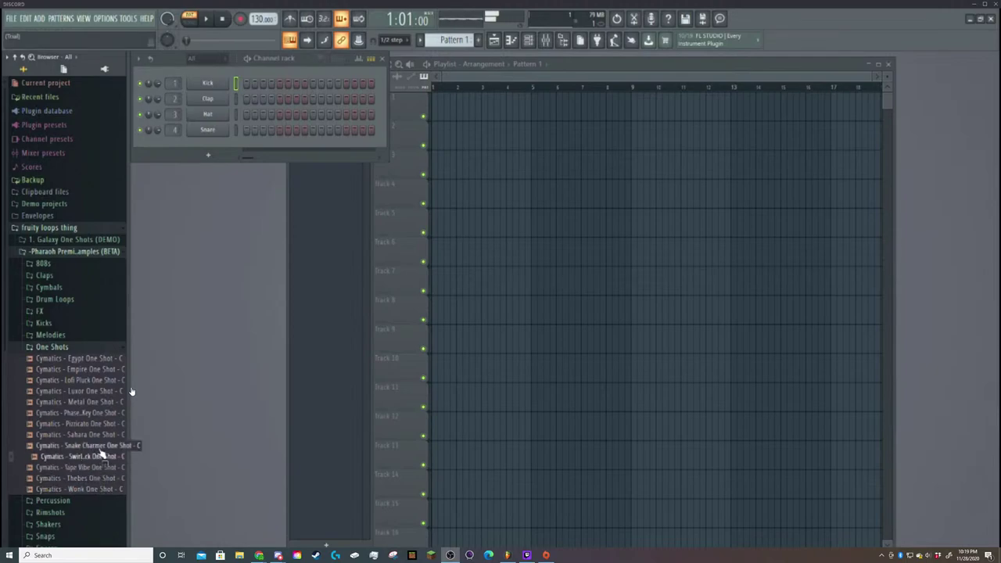
{"action": "left_click", "coordinate": [100, 445]}
{"action": "left_click", "coordinate": [100, 434]}
{"action": "left_click", "coordinate": [100, 424]}
{"action": "left_click", "coordinate": [100, 413]}
{"action": "left_click", "coordinate": [100, 402]}
{"action": "left_click", "coordinate": [99, 391]}
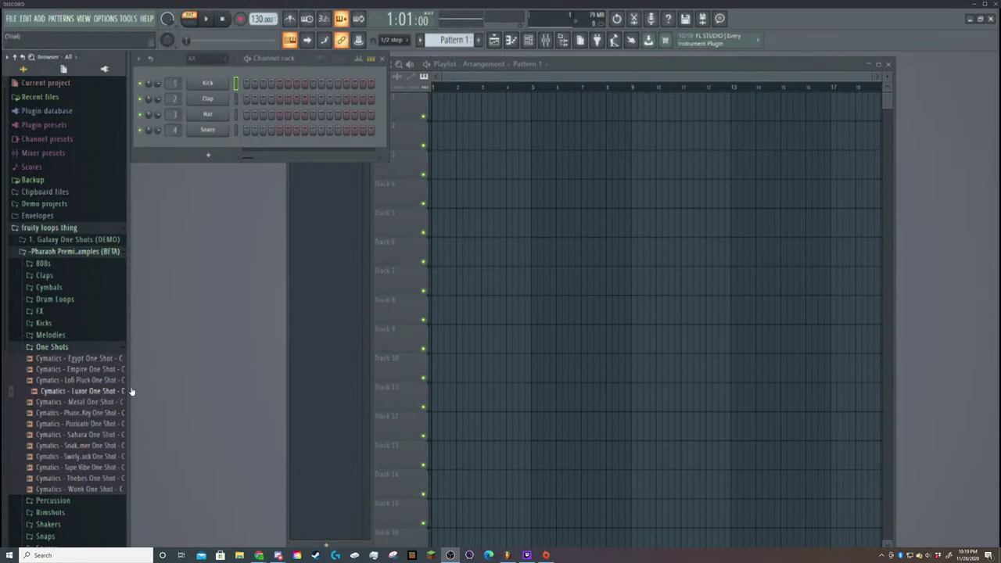
{"action": "key", "text": "Escape"}
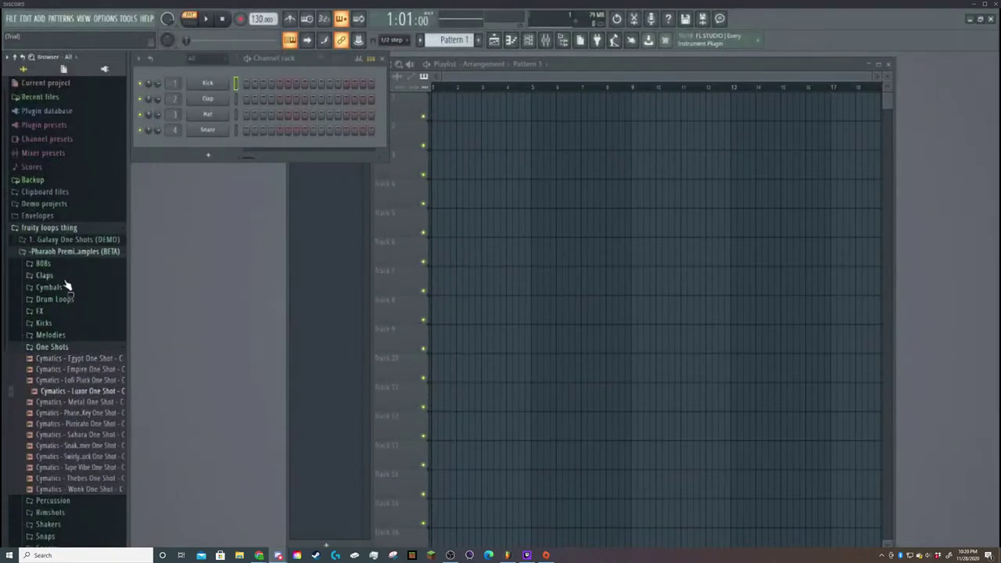
Return to the Galaxy One Shots pack, replay Chroma Bell and both Cosmic Bells samples, and look into the Keys folder.
{"action": "left_click", "coordinate": [86, 239]}
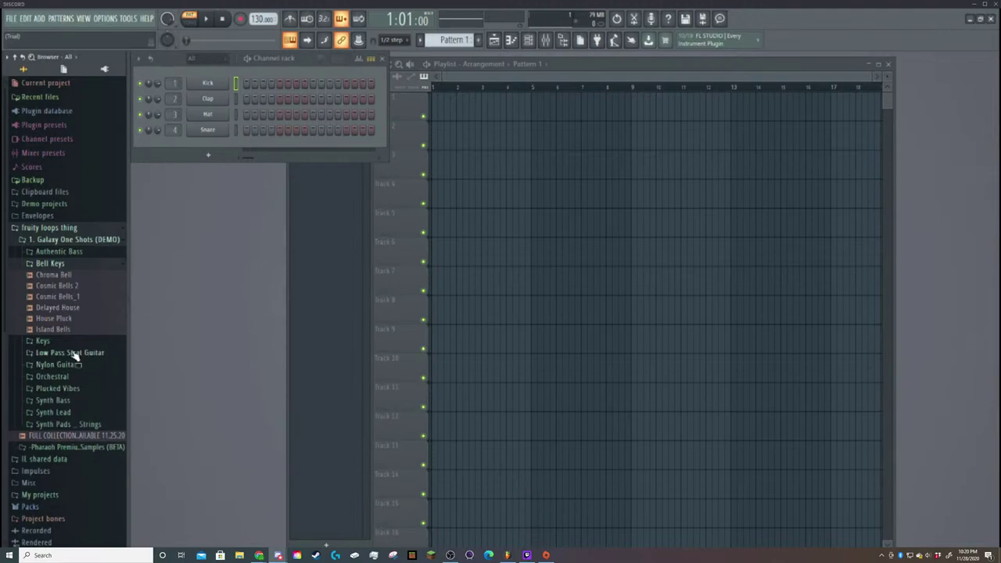
{"action": "left_click", "coordinate": [87, 278]}
{"action": "left_click", "coordinate": [81, 286]}
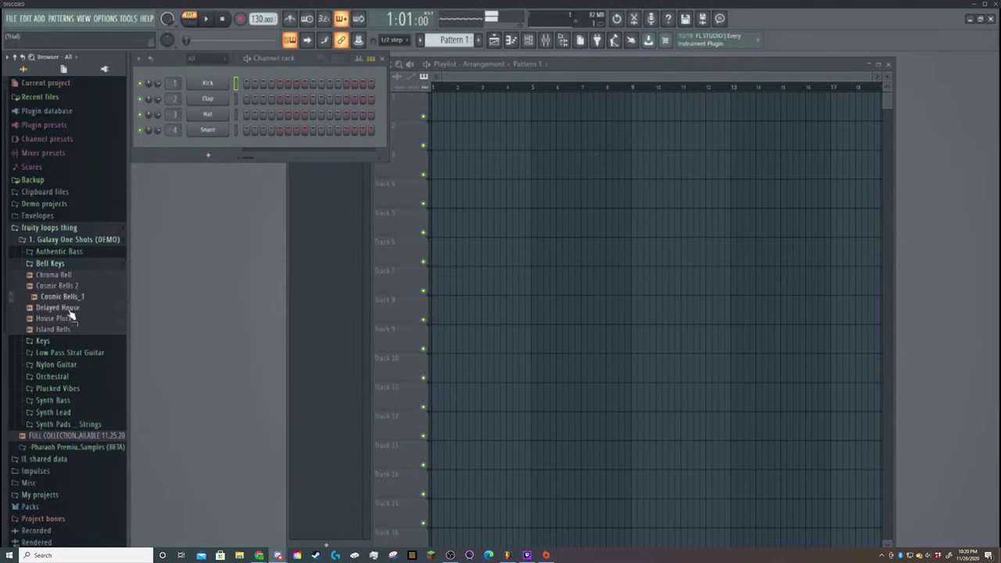
{"action": "left_click", "coordinate": [79, 296]}
{"action": "key", "text": "Up"}
{"action": "key", "text": "Up"}
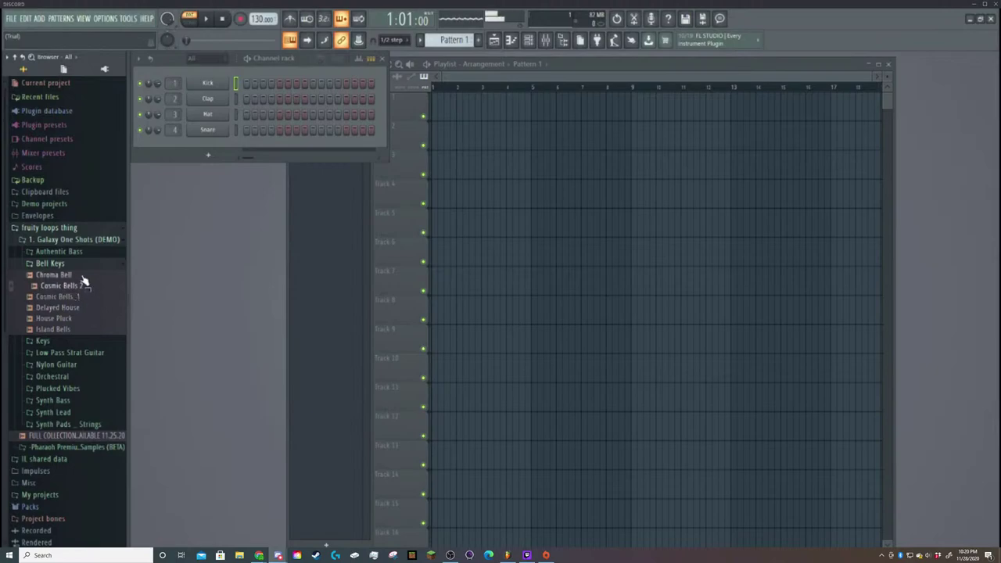
{"action": "left_click", "coordinate": [78, 342]}
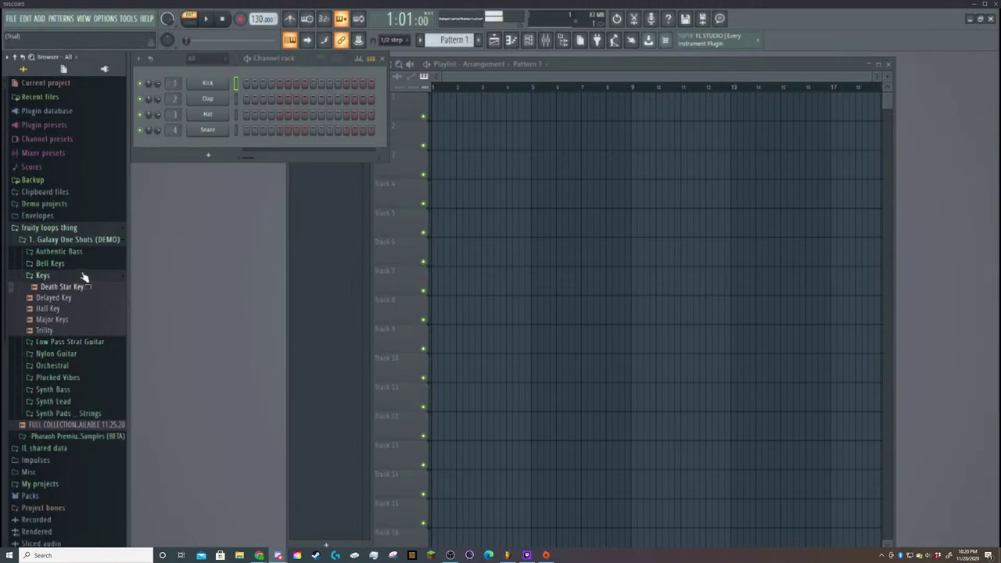
Load Cosmic Bells_1 from the Bell Keys folder as the only channel and open its piano roll in a restored, non-maximized window.
{"action": "left_click", "coordinate": [83, 266]}
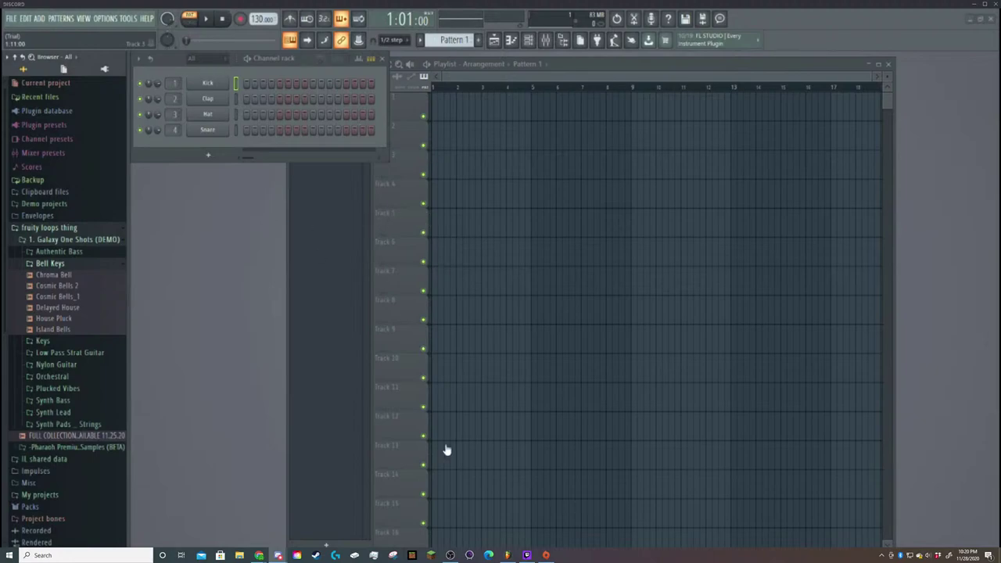
{"action": "left_click", "coordinate": [71, 307]}
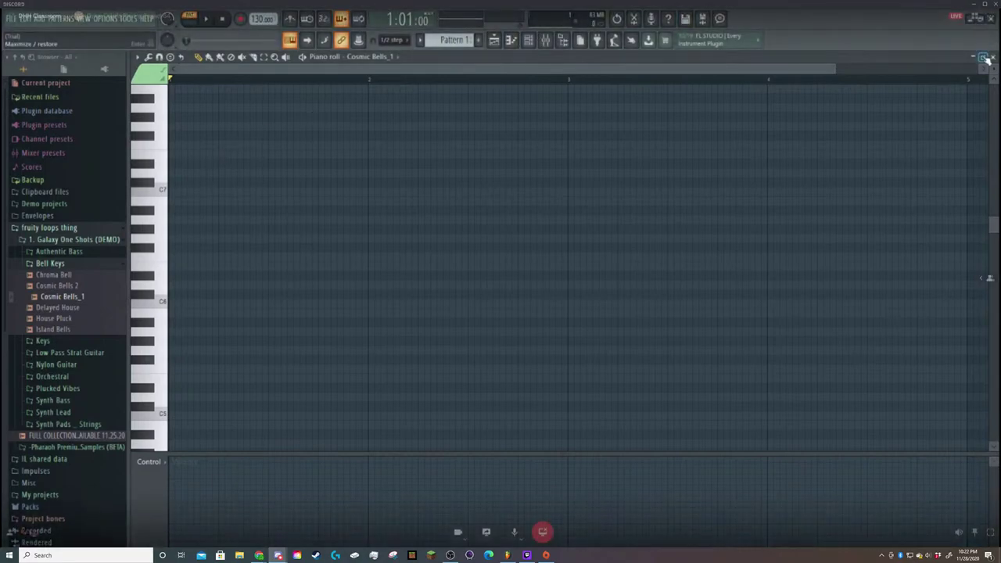
{"action": "left_click", "coordinate": [984, 58]}
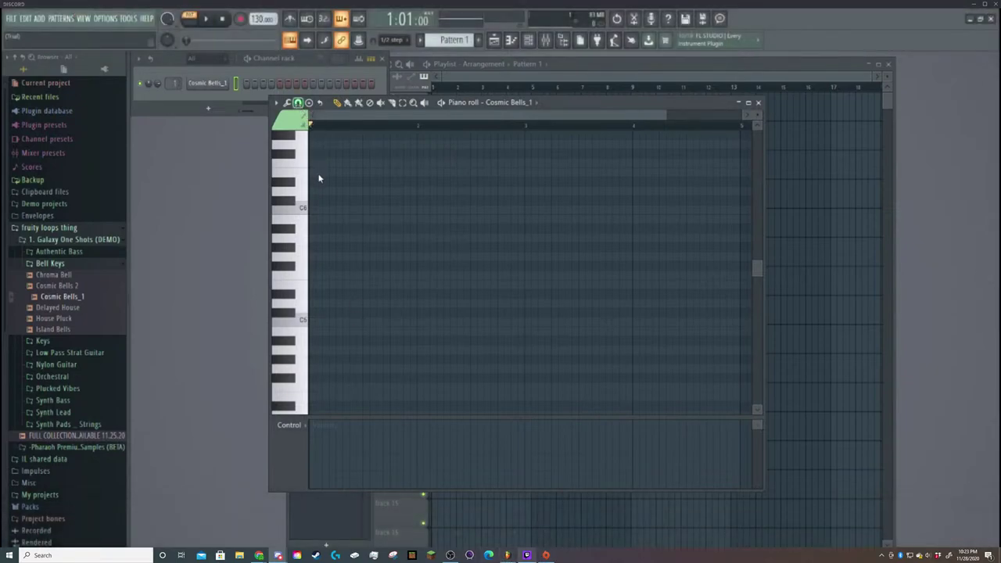
{"action": "mouse_move", "coordinate": [507, 556]}
{"action": "mouse_move", "coordinate": [268, 553]}
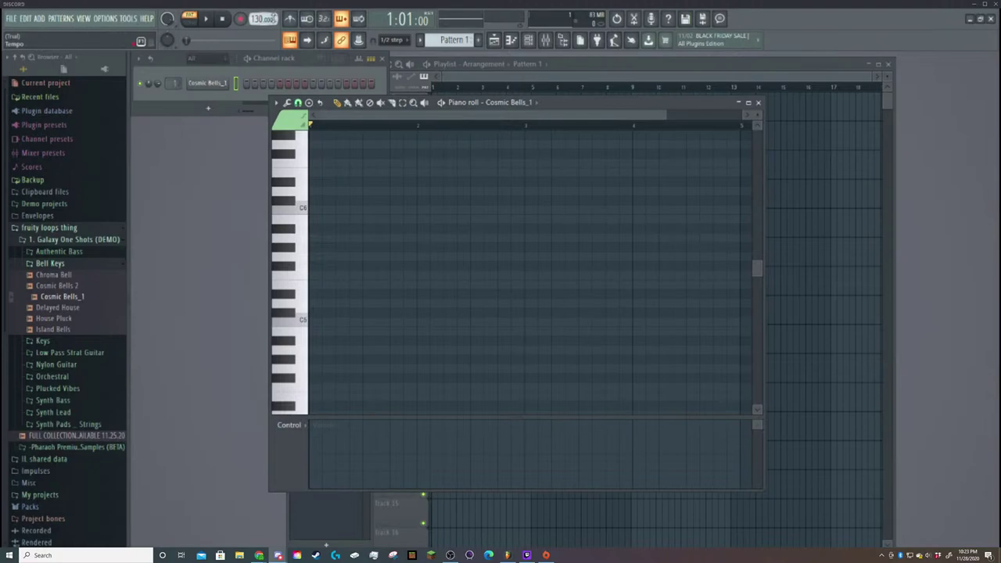
Try different project tempos, including 152 and 139 BPM, and set the tempo to 150 BPM.
{"action": "scroll", "coordinate": [257, 17], "scroll_direction": "down", "scroll_amount": 20}
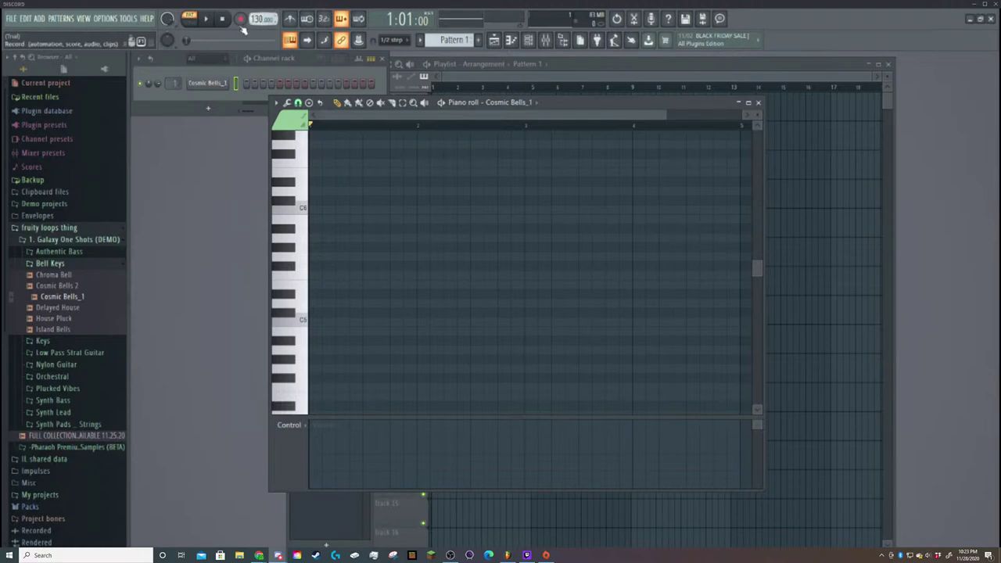
{"action": "scroll", "coordinate": [259, 18], "scroll_direction": "up", "scroll_amount": 20}
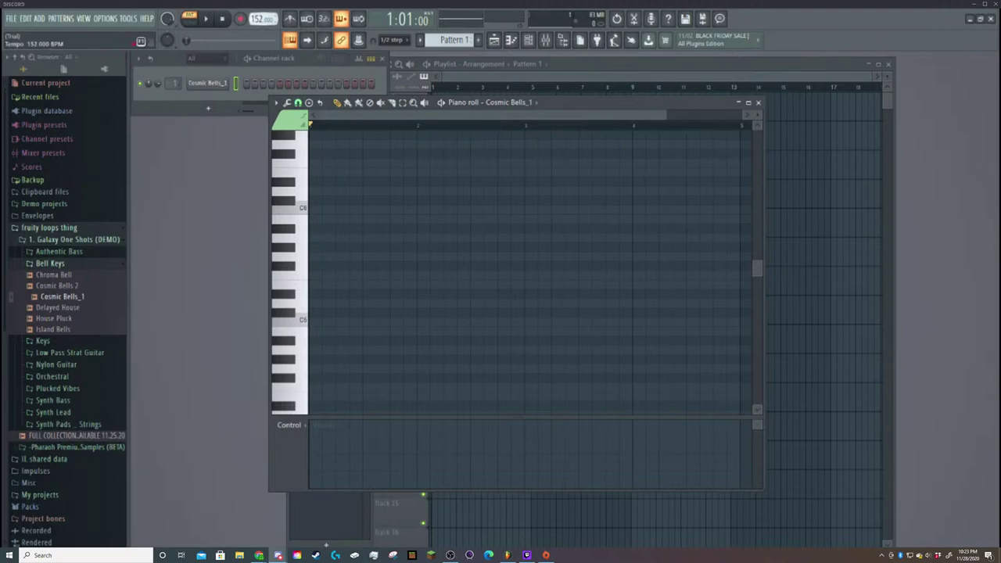
{"action": "scroll", "coordinate": [273, 18], "scroll_direction": "down", "scroll_amount": 2}
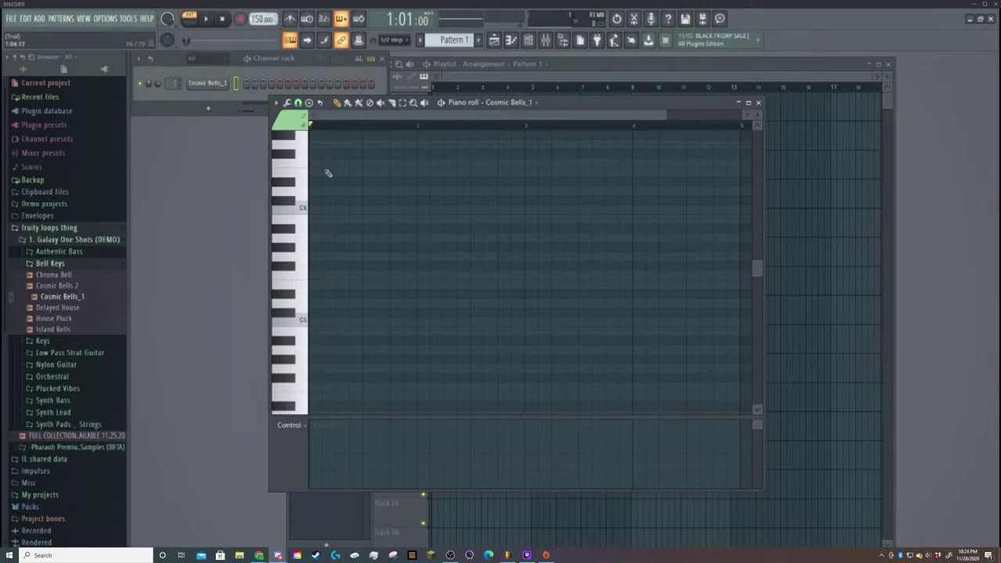
{"action": "scroll", "coordinate": [252, 22], "scroll_direction": "down", "scroll_amount": 1}
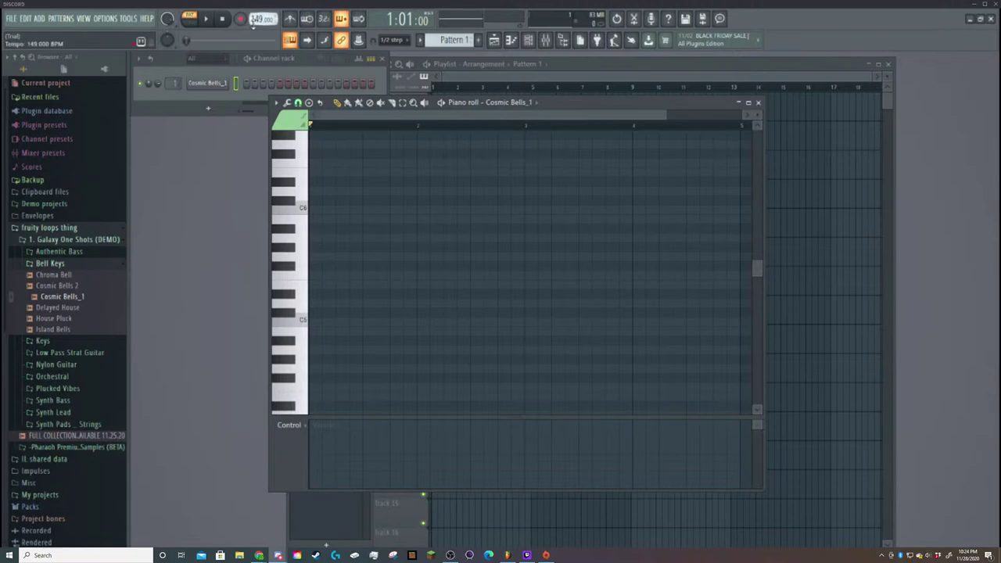
{"action": "scroll", "coordinate": [266, 25], "scroll_direction": "down", "scroll_amount": 3}
{"action": "key", "text": "t"}
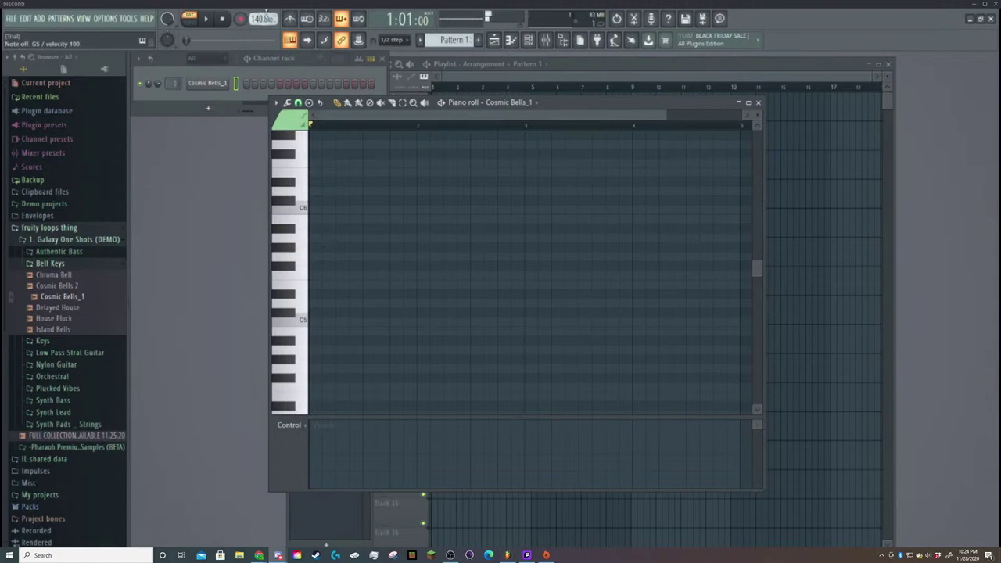
{"action": "scroll", "coordinate": [266, 16], "scroll_direction": "down", "scroll_amount": 1}
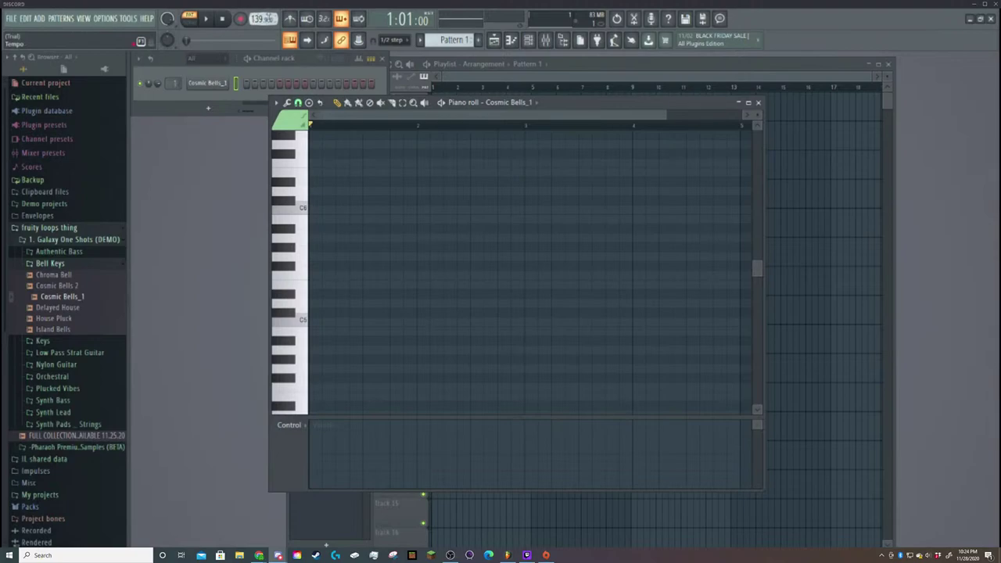
{"action": "mouse_move", "coordinate": [270, 19]}
{"action": "left_mouse_down"}
{"action": "mouse_move", "coordinate": [259, 10]}
{"action": "mouse_move", "coordinate": [270, 17]}
{"action": "left_mouse_up"}
{"action": "left_click", "coordinate": [212, 316]}
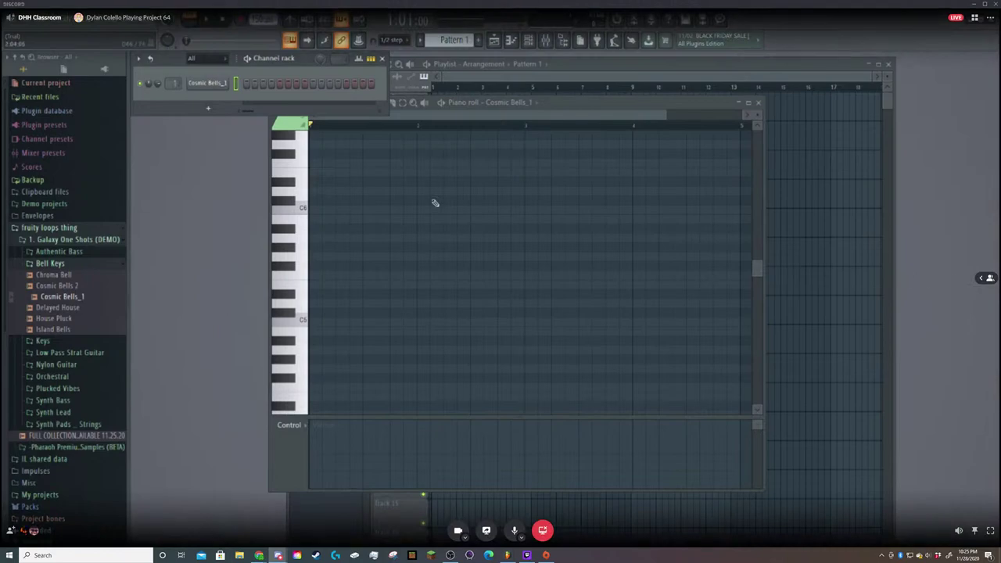
{"action": "left_click", "coordinate": [351, 303]}
{"action": "right_click", "coordinate": [353, 305]}
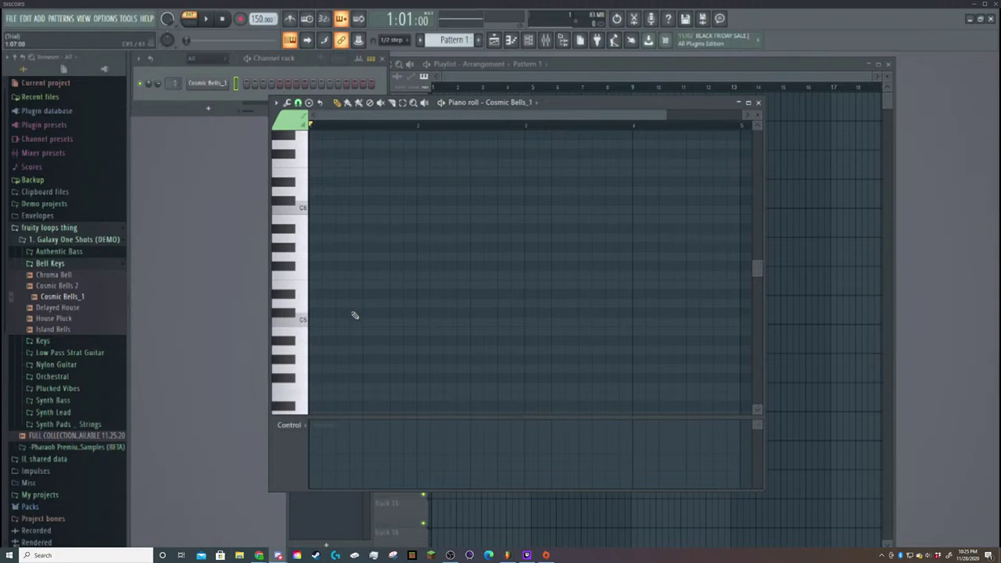
{"action": "scroll", "coordinate": [346, 317], "scroll_direction": "down", "scroll_amount": 2}
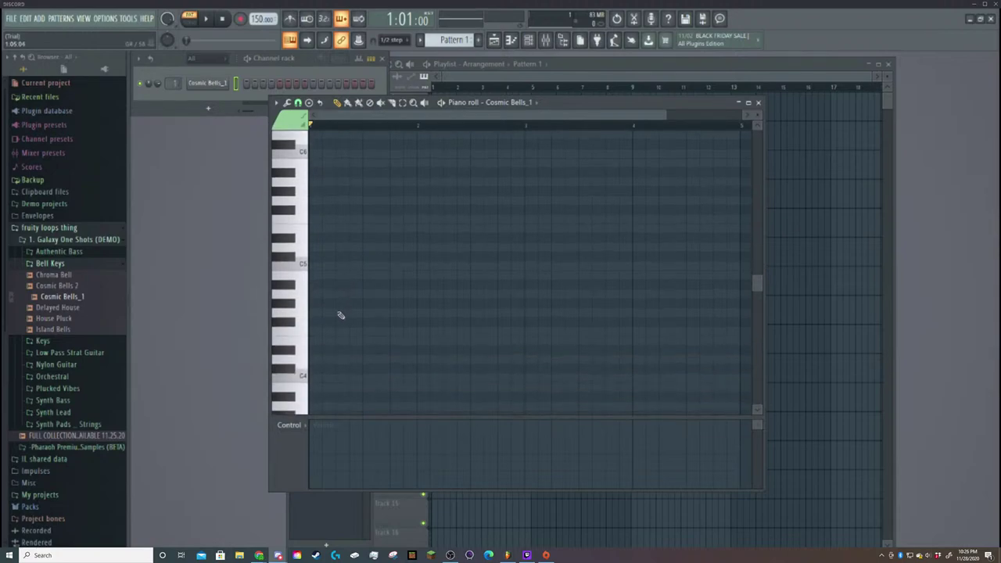
{"action": "left_click", "coordinate": [315, 378]}
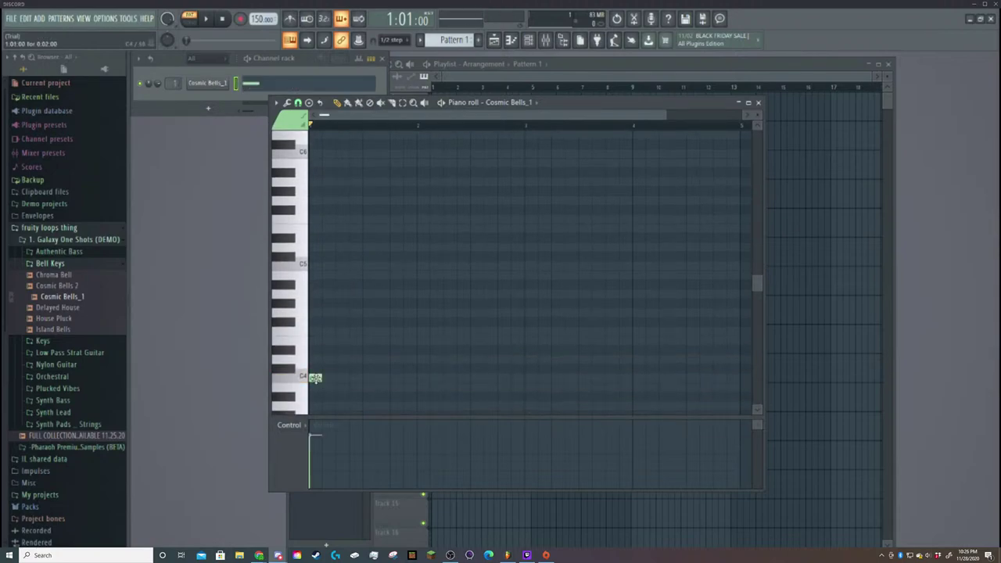
{"action": "right_click", "coordinate": [315, 378]}
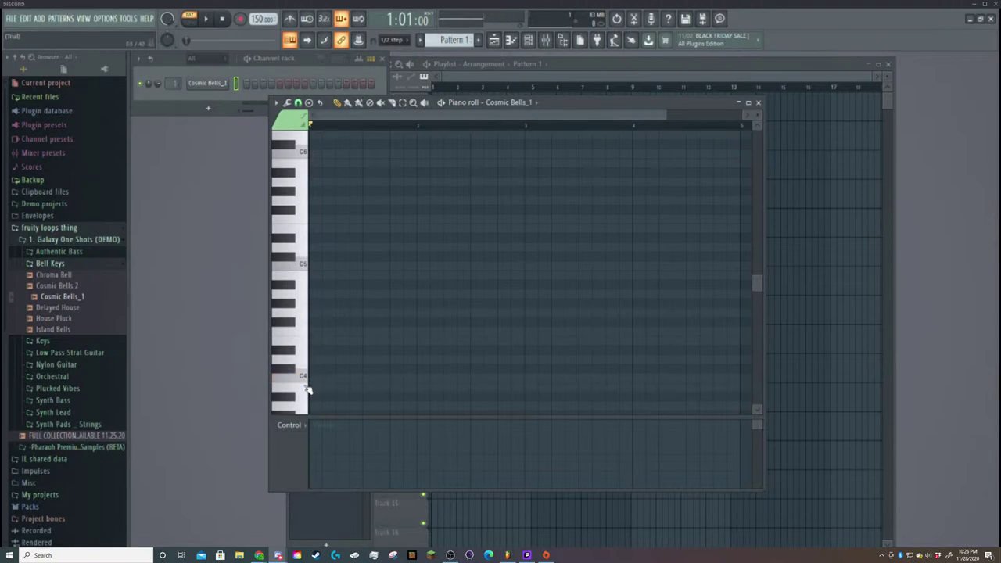
Audition the C5 and E5 keys and place an E5 note at the start of the Cosmic Bells_1 piano roll.
{"action": "left_click", "coordinate": [304, 266]}
{"action": "left_click", "coordinate": [306, 231]}
{"action": "left_click", "coordinate": [306, 232]}
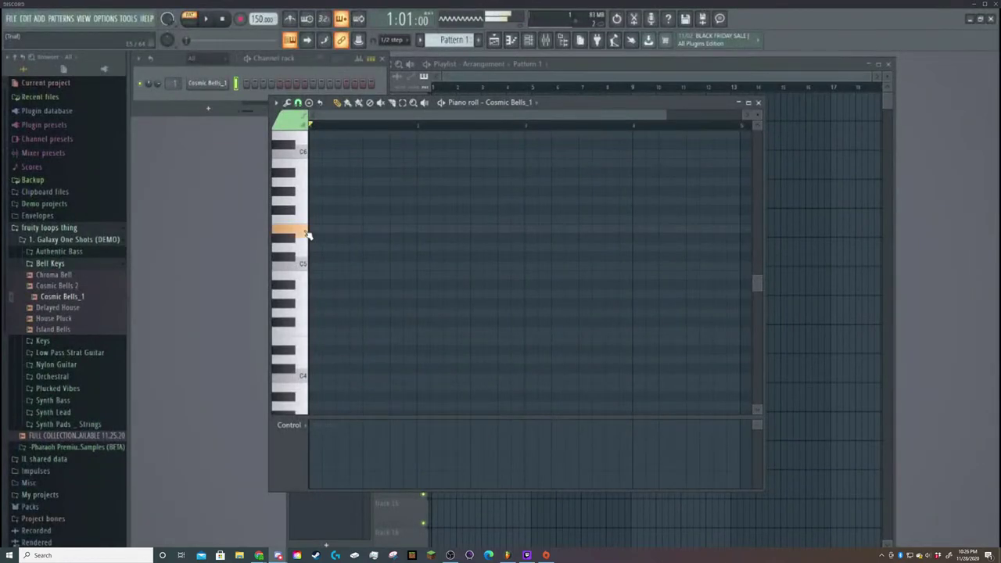
{"action": "left_click", "coordinate": [324, 228]}
{"action": "left_click", "coordinate": [315, 228]}
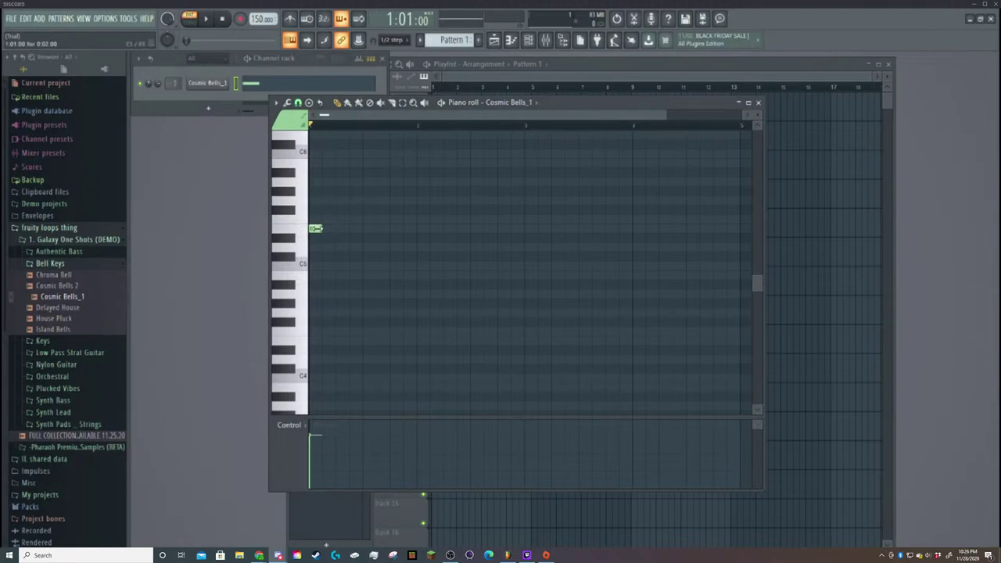
Replace the E5 note at the start of the Cosmic Bells_1 piano roll with a G5 note.
{"action": "right_click", "coordinate": [322, 228]}
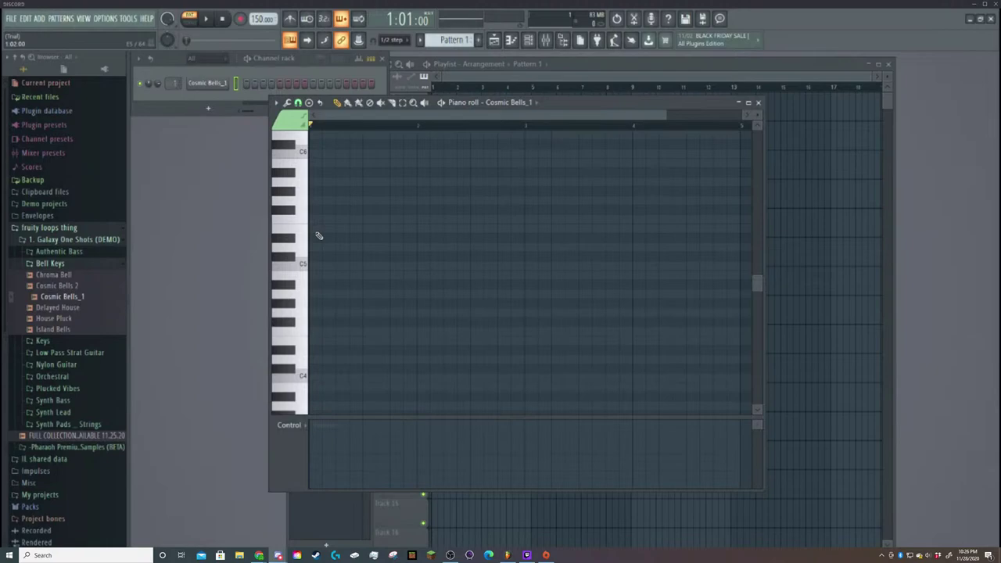
{"action": "left_click", "coordinate": [315, 229]}
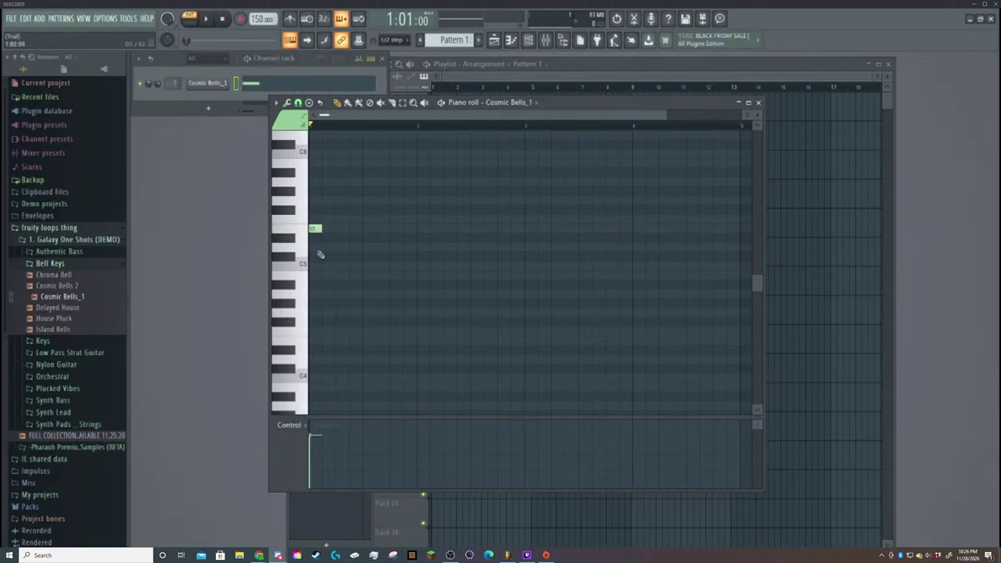
{"action": "right_click", "coordinate": [317, 229]}
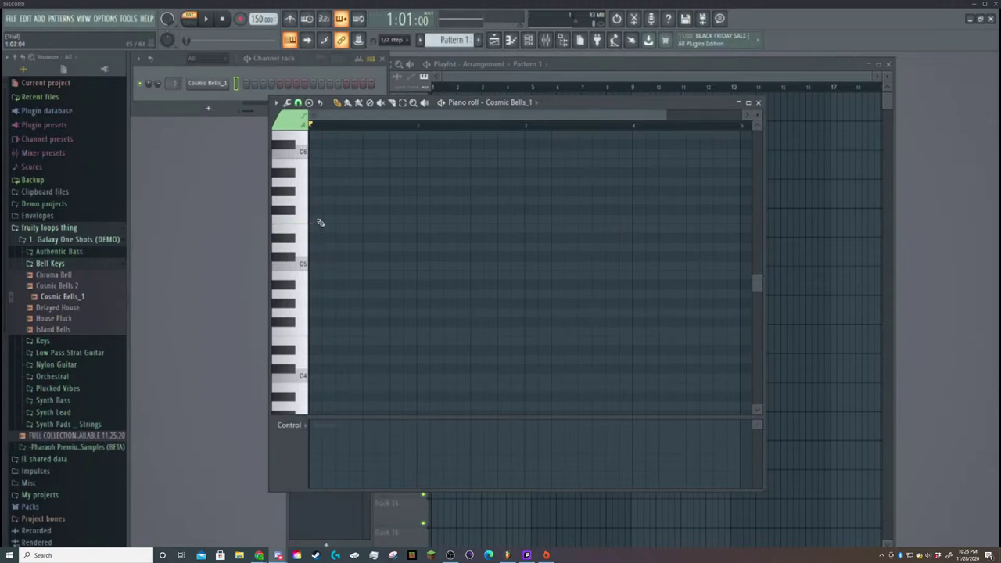
{"action": "left_click", "coordinate": [316, 202]}
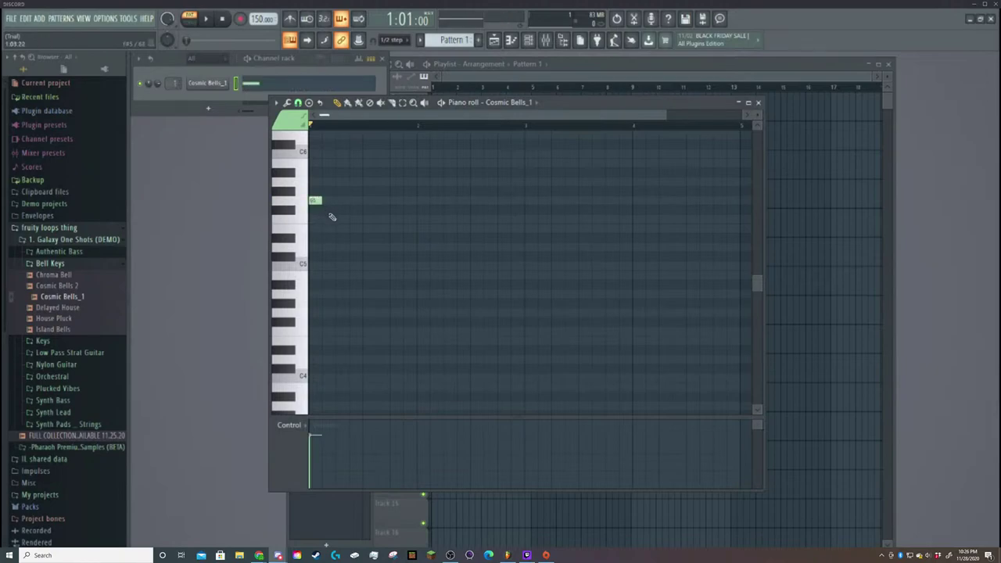
Try notes after the opening G5, keeping an E5 on the second half-beat and adding two consecutive E4 notes after it.
{"action": "left_click", "coordinate": [329, 220]}
{"action": "right_click", "coordinate": [328, 219]}
{"action": "left_click", "coordinate": [330, 237]}
{"action": "right_click", "coordinate": [329, 237]}
{"action": "left_click", "coordinate": [337, 228]}
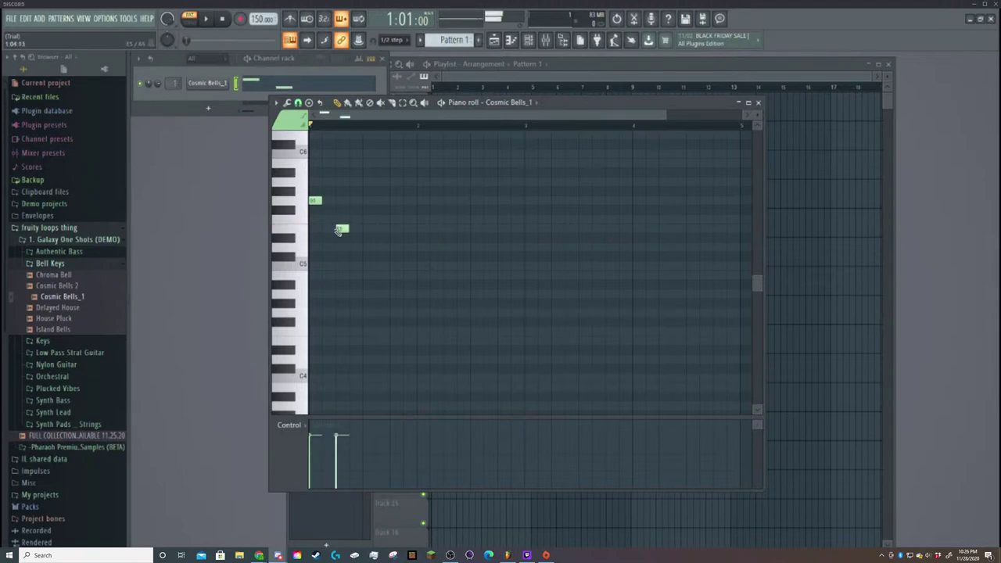
{"action": "left_click", "coordinate": [326, 228]}
{"action": "right_click", "coordinate": [338, 228]}
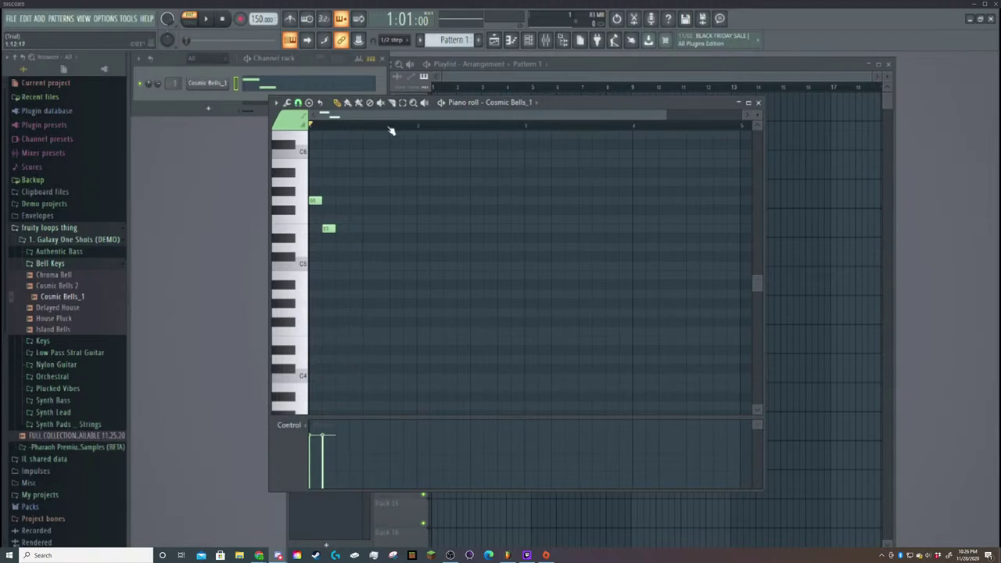
{"action": "left_click", "coordinate": [340, 341]}
{"action": "left_click", "coordinate": [352, 341]}
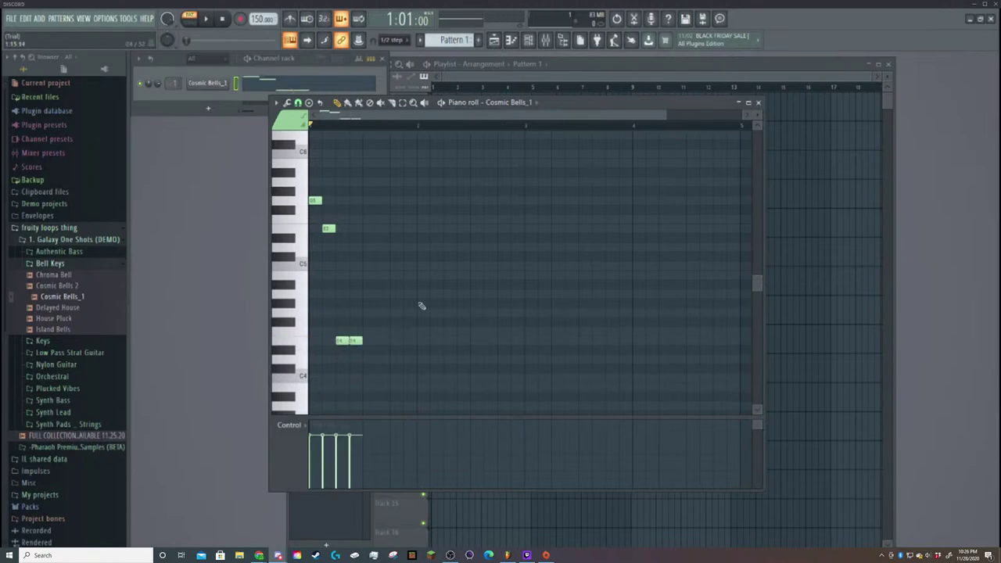
{"action": "left_click", "coordinate": [342, 210]}
{"action": "left_click", "coordinate": [356, 239]}
{"action": "left_click", "coordinate": [379, 341]}
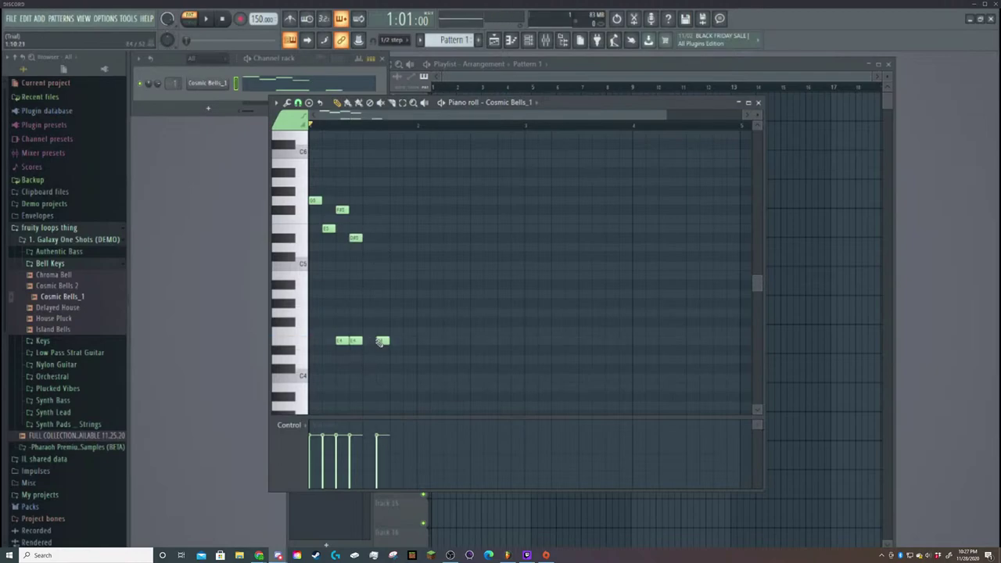
{"action": "right_click", "coordinate": [382, 341]}
{"action": "right_click", "coordinate": [356, 238]}
{"action": "right_click", "coordinate": [342, 209]}
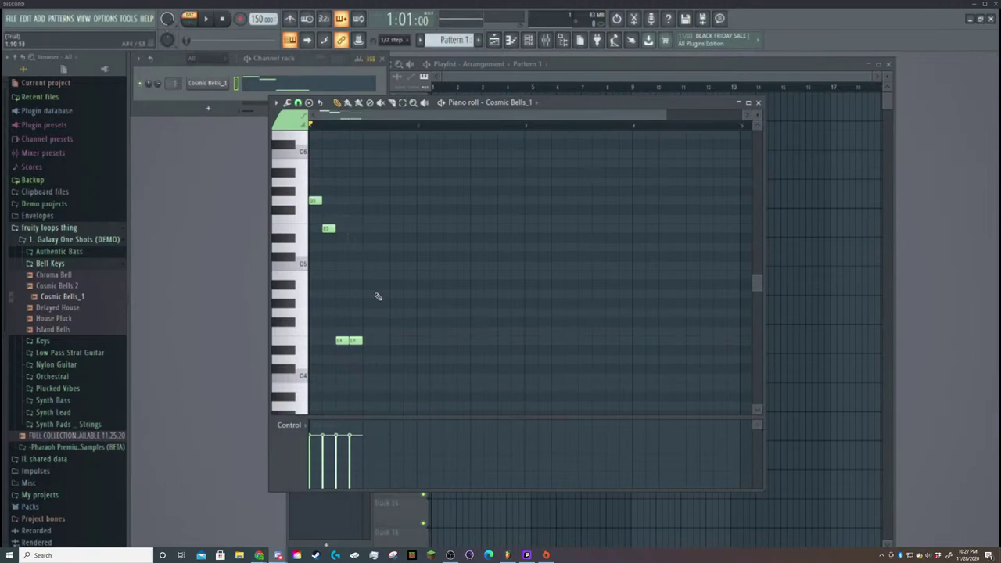
Complete the first bar with consecutive F#5, D#5, E4 and E4 notes in its second half.
{"action": "left_click", "coordinate": [369, 211]}
{"action": "left_click", "coordinate": [385, 237]}
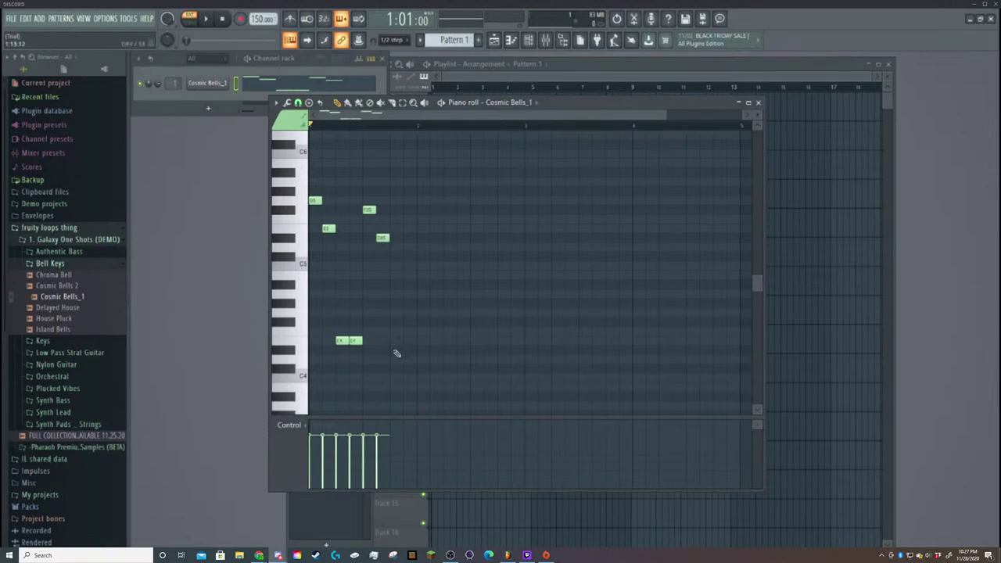
{"action": "left_click", "coordinate": [395, 341]}
{"action": "left_click", "coordinate": [409, 341]}
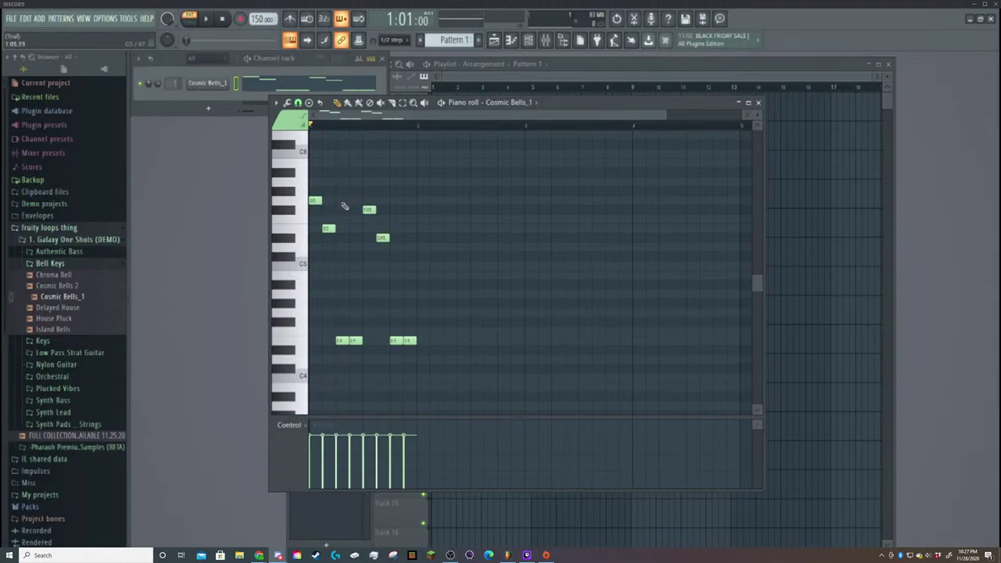
Fill the first half of bar 2 with consecutive D#5, C5, E4 and E4 notes.
{"action": "left_click", "coordinate": [429, 240]}
{"action": "left_click_drag", "start_coordinate": [437, 239], "coordinate": [424, 238]}
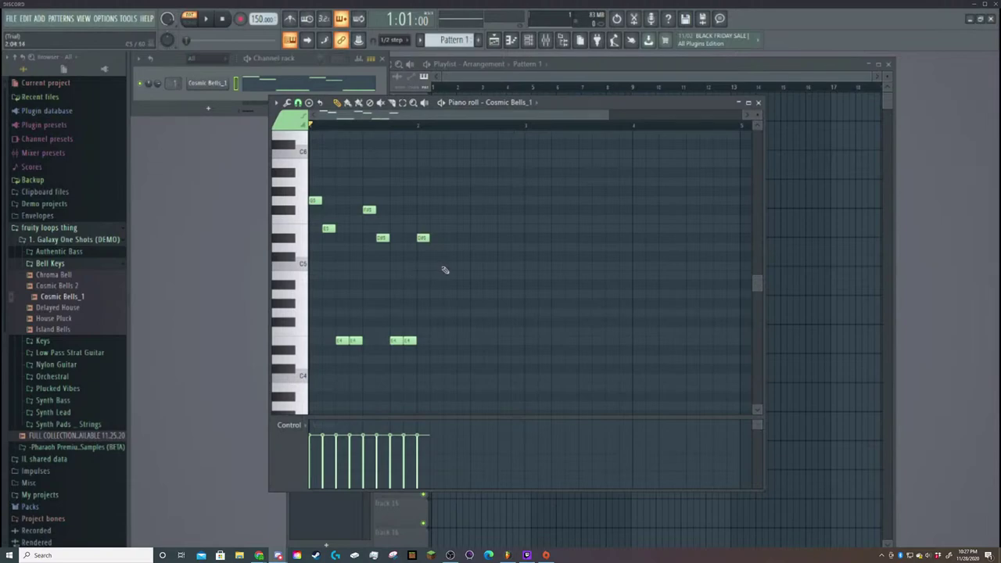
{"action": "left_click", "coordinate": [442, 269]}
{"action": "left_click", "coordinate": [451, 342]}
{"action": "left_click", "coordinate": [463, 341]}
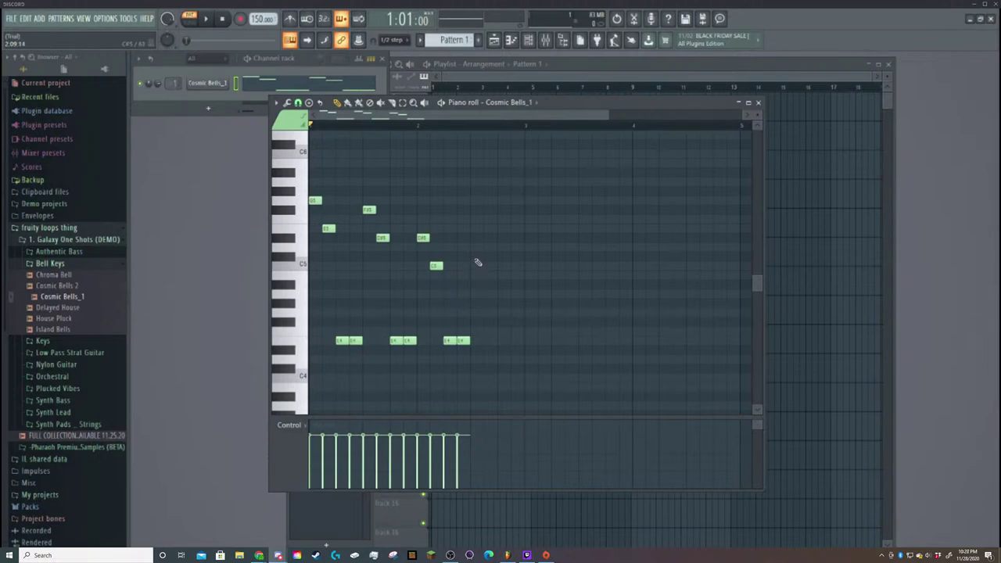
Fill the second half of bar 2 with consecutive C5, A4, E4 and E4 notes.
{"action": "left_click", "coordinate": [476, 268]}
{"action": "left_click", "coordinate": [491, 295]}
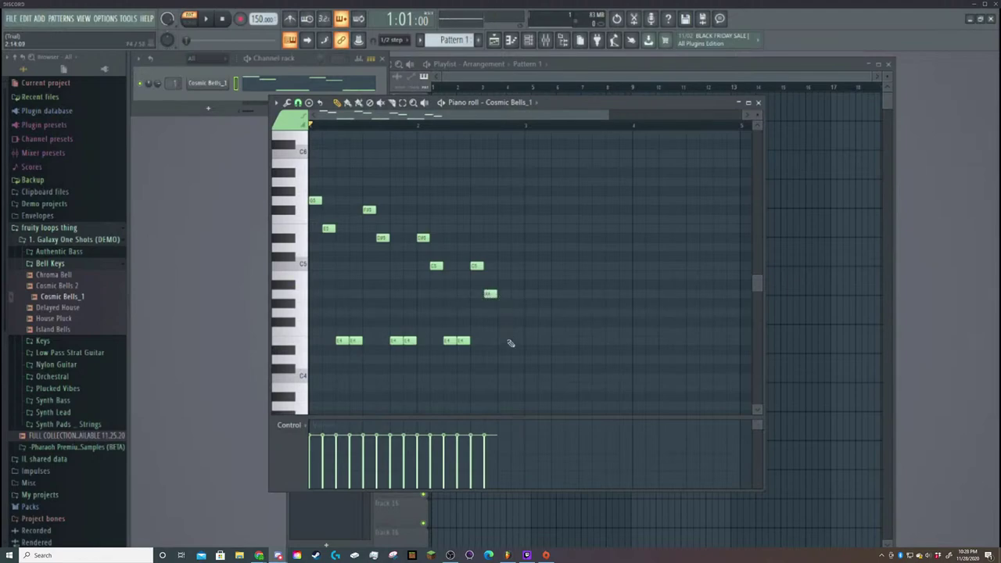
{"action": "left_click", "coordinate": [504, 341]}
{"action": "left_click", "coordinate": [517, 341]}
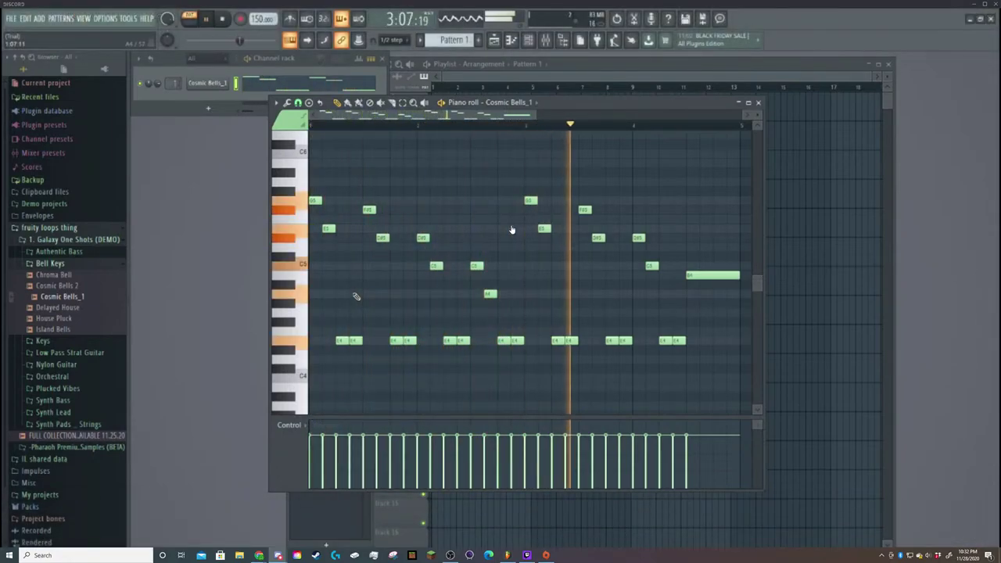
Stop the pattern, replay the melody from the beginning, and stop playback.
{"action": "key", "text": "space"}
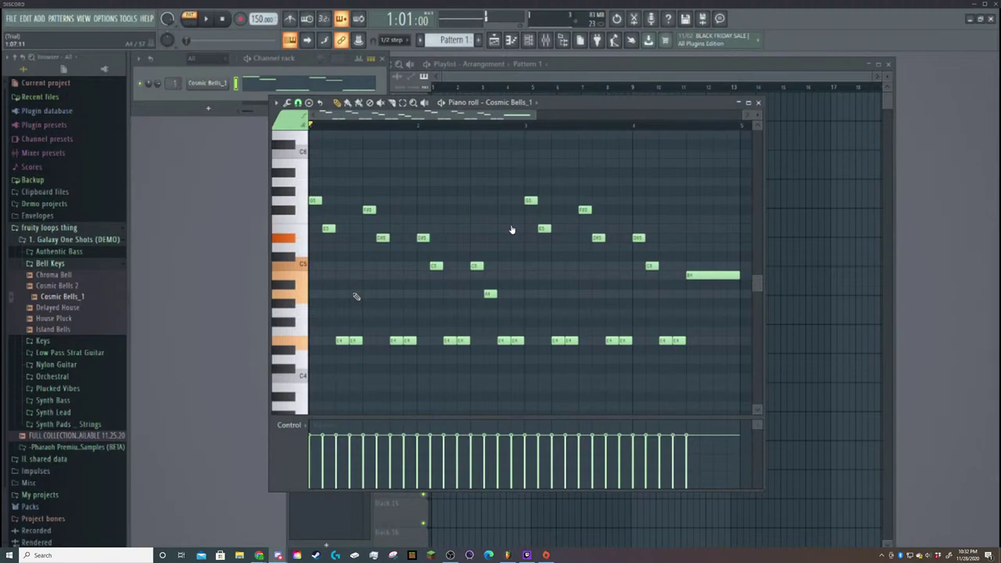
{"action": "key", "text": "space"}
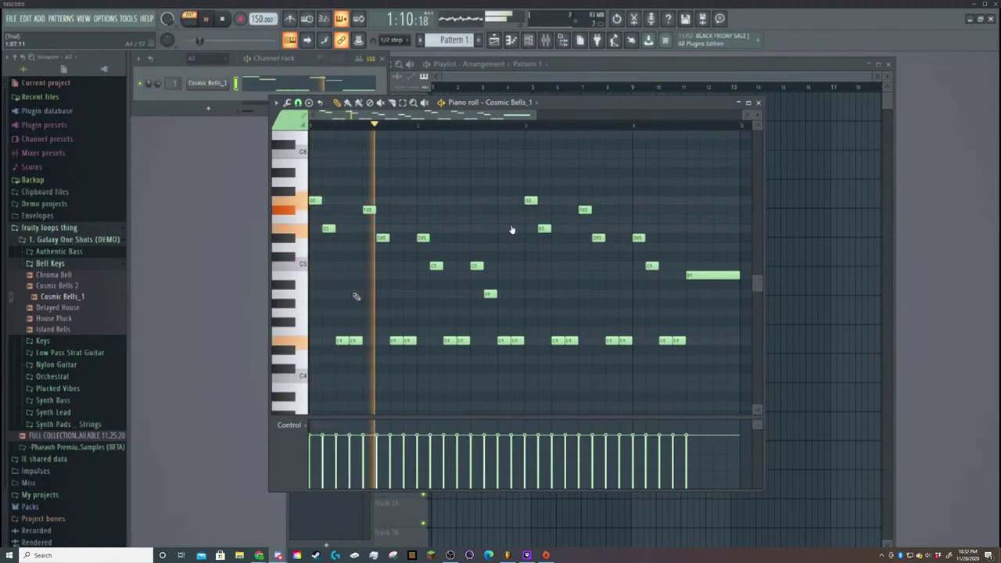
{"action": "key", "text": "space"}
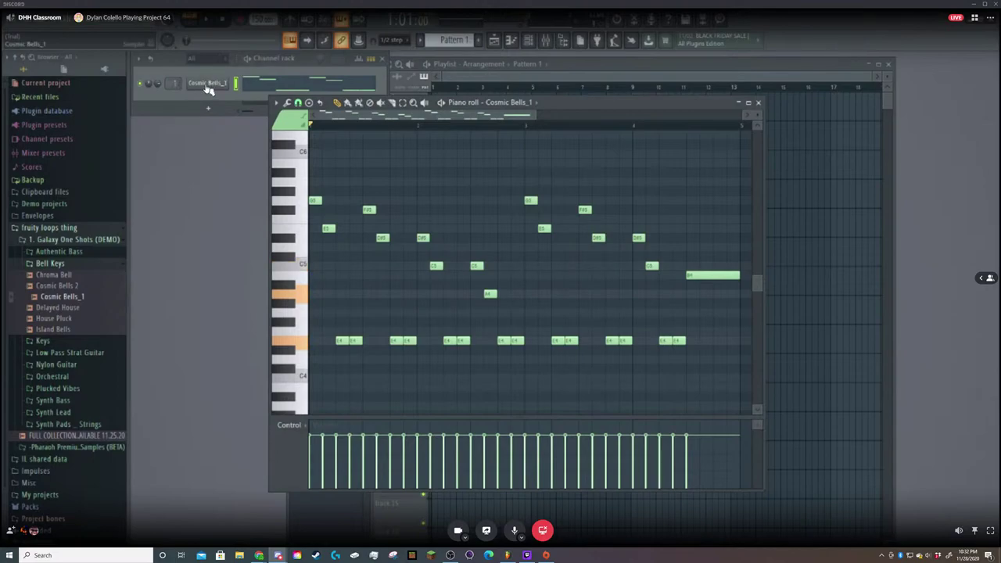
Shape the Cosmic Bells_1 volume envelope with minimum attack, a near-maximum hold and a shortened release.
{"action": "left_click", "coordinate": [209, 84]}
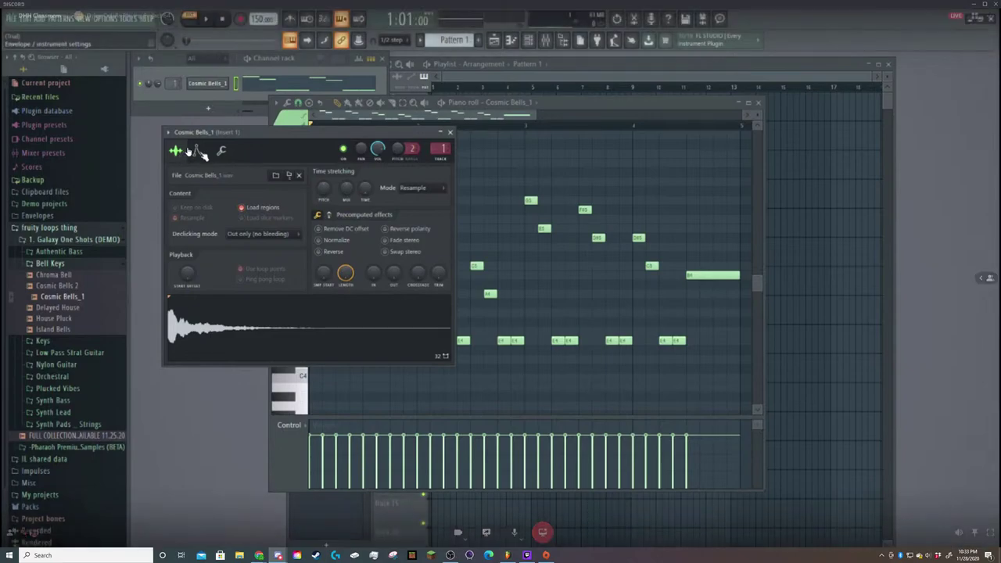
{"action": "left_click", "coordinate": [200, 153]}
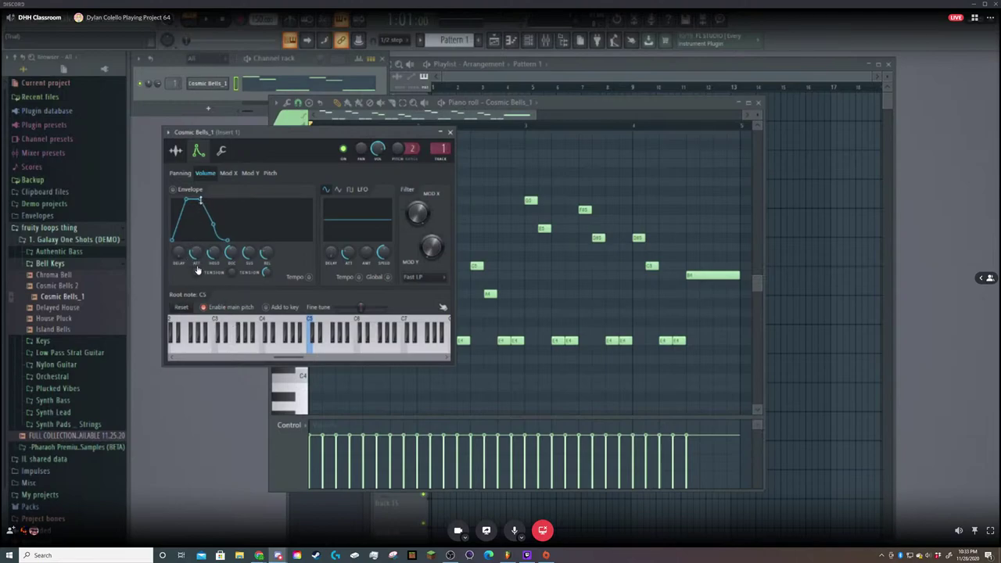
{"action": "left_click_drag", "start_coordinate": [201, 271], "coordinate": [201, 309]}
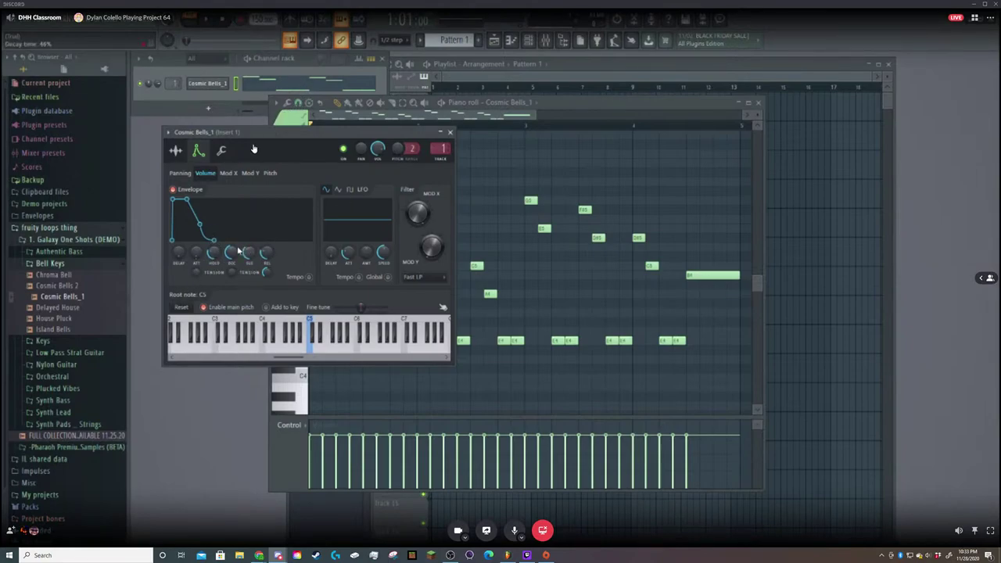
{"action": "left_click_drag", "start_coordinate": [188, 199], "coordinate": [214, 200]}
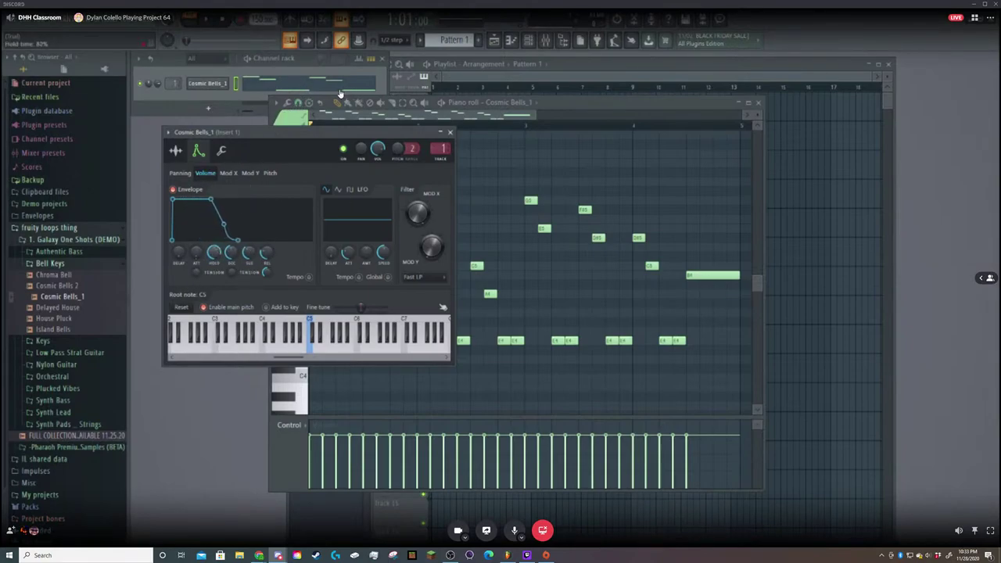
{"action": "left_click_drag", "start_coordinate": [215, 252], "coordinate": [222, 239]}
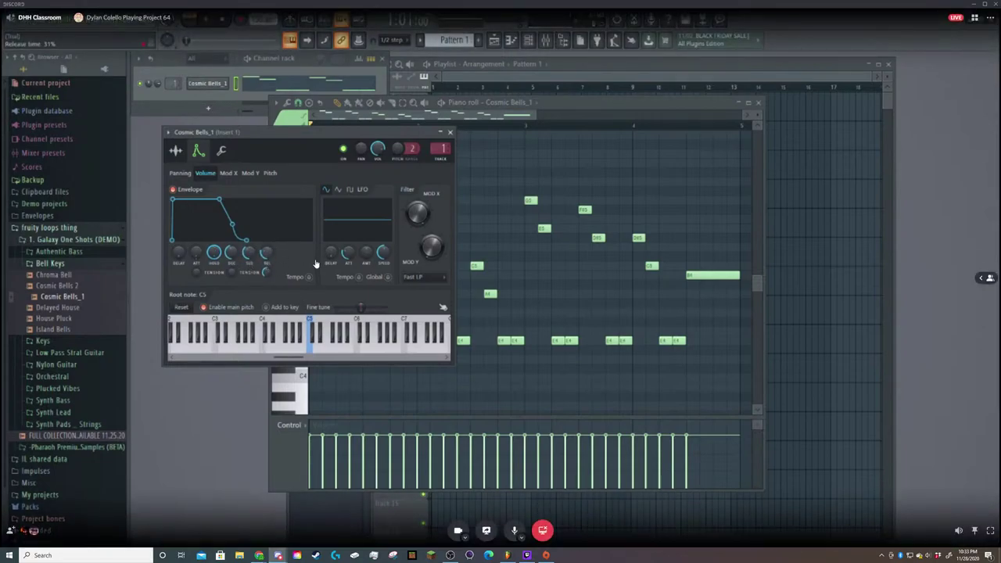
{"action": "left_click_drag", "start_coordinate": [317, 264], "coordinate": [314, 264]}
Return to the piano roll and play the melody twice to hear the reshaped envelope, removing any stray note.
{"action": "left_click", "coordinate": [327, 409]}
{"action": "right_click", "coordinate": [336, 406]}
{"action": "key", "text": "space"}
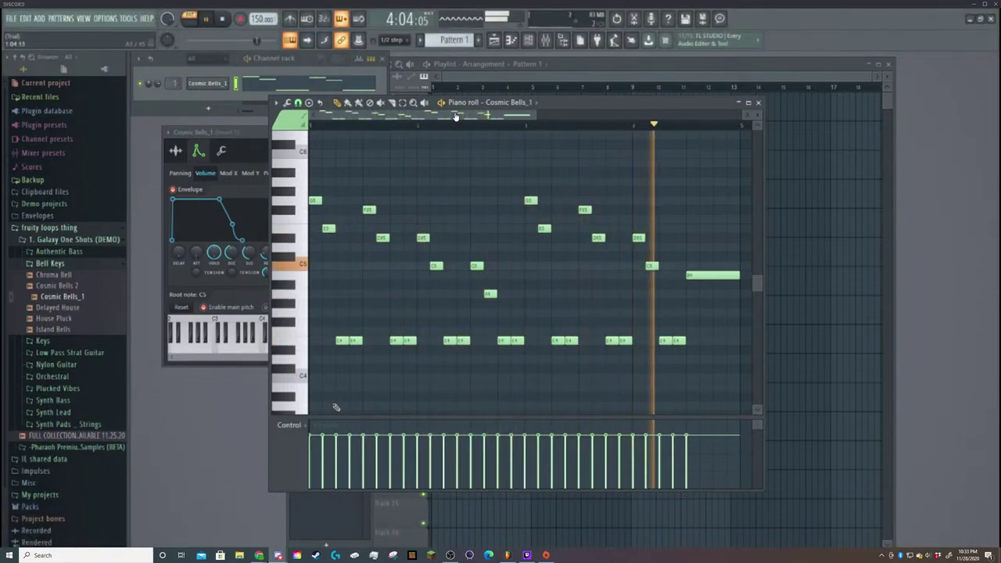
{"action": "key", "text": "space"}
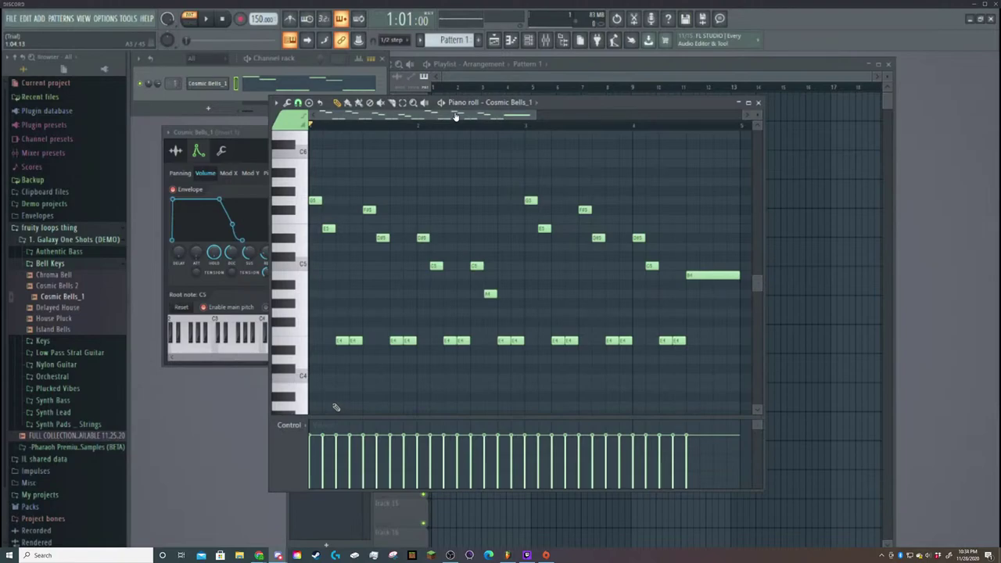
{"action": "key", "text": "space"}
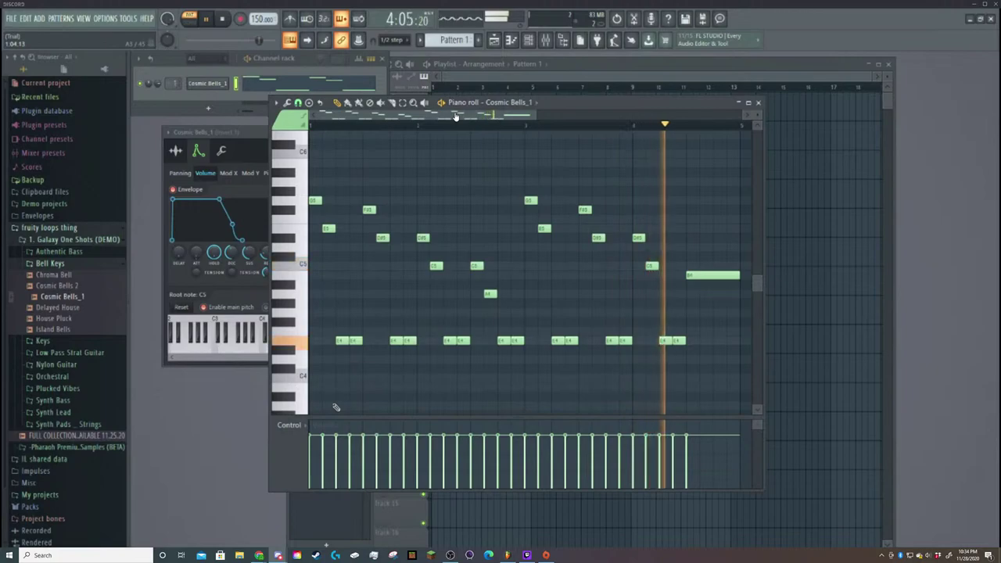
{"action": "key", "text": "space"}
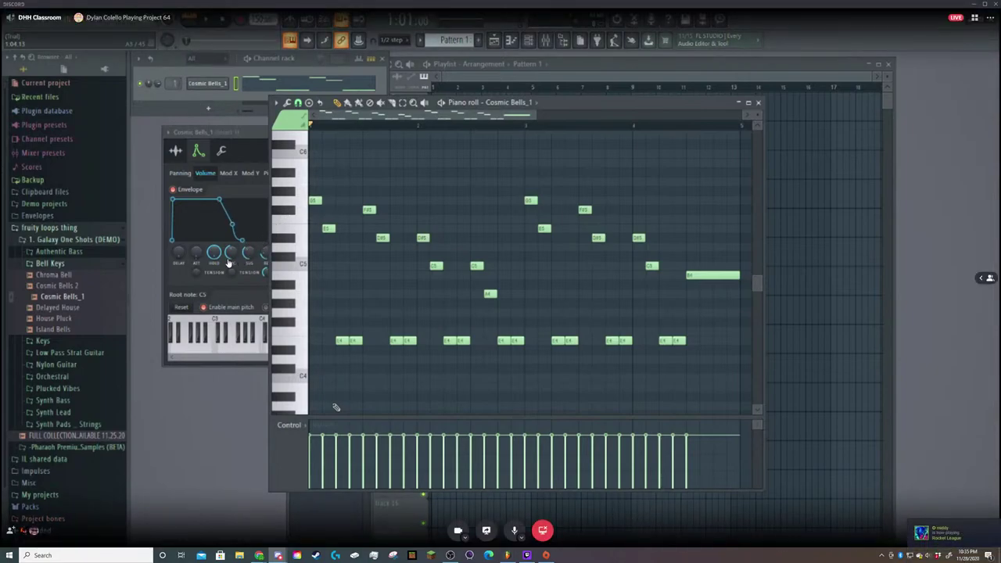
Set the Cosmic Bells_1 volume envelope's release time to 39% and replay the melody with the channel window moved aside.
{"action": "left_click", "coordinate": [176, 151]}
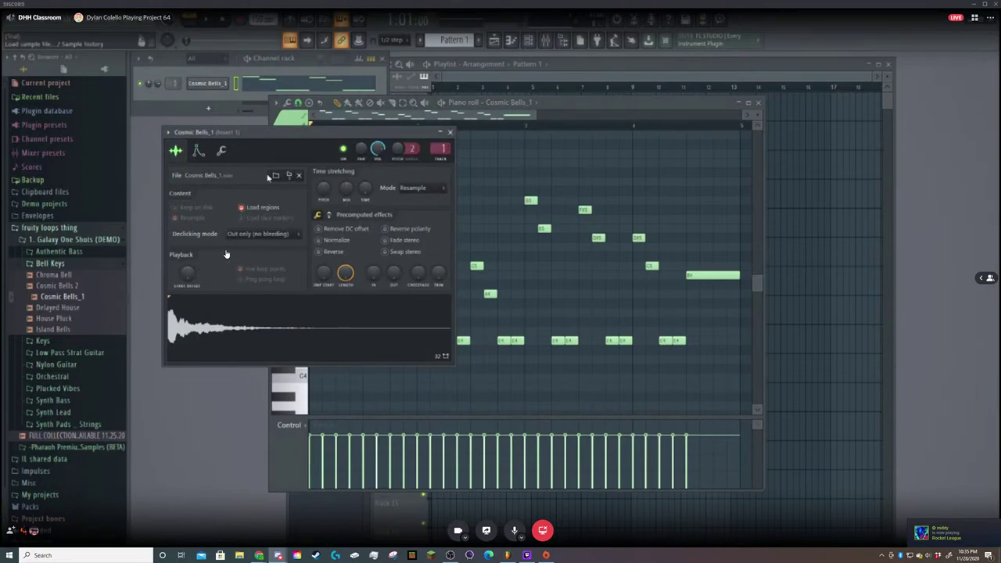
{"action": "left_click", "coordinate": [199, 150]}
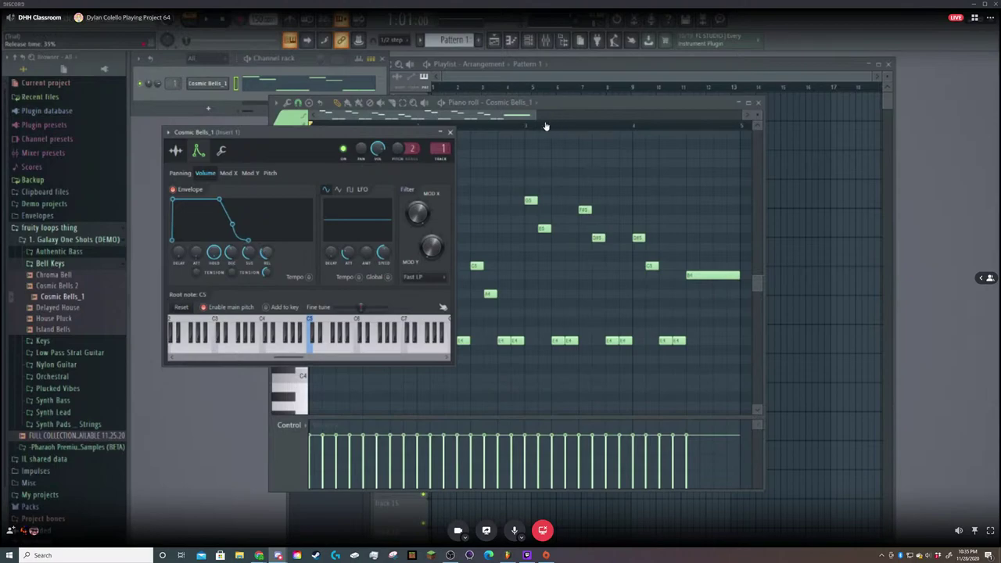
{"action": "left_click_drag", "start_coordinate": [335, 140], "coordinate": [229, 154]}
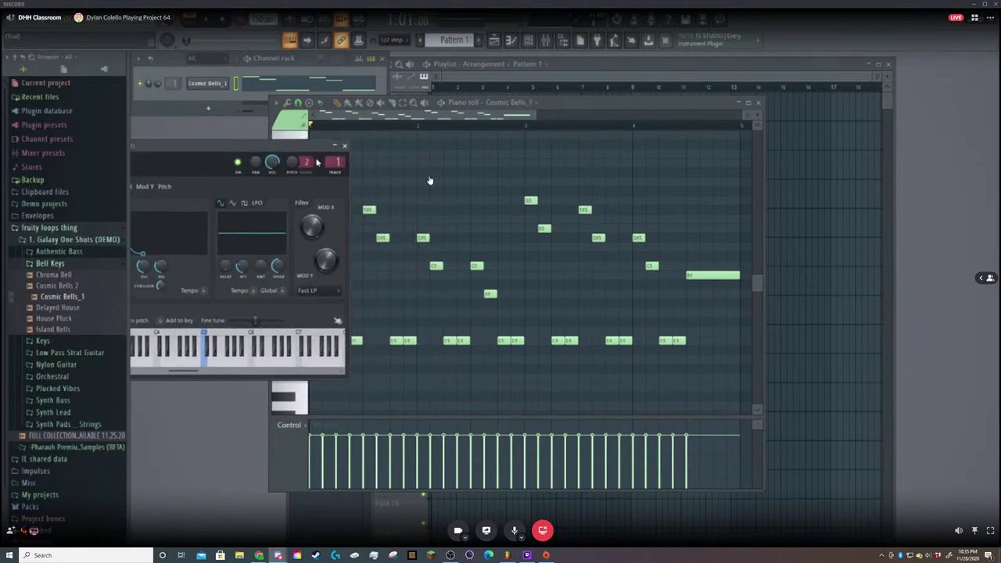
{"action": "key", "text": "space"}
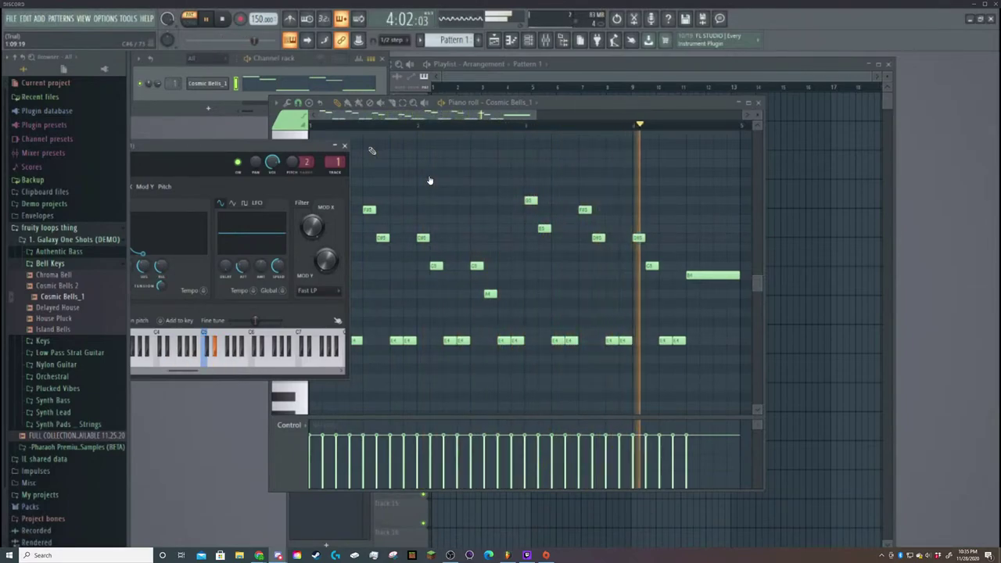
{"action": "key", "text": "space"}
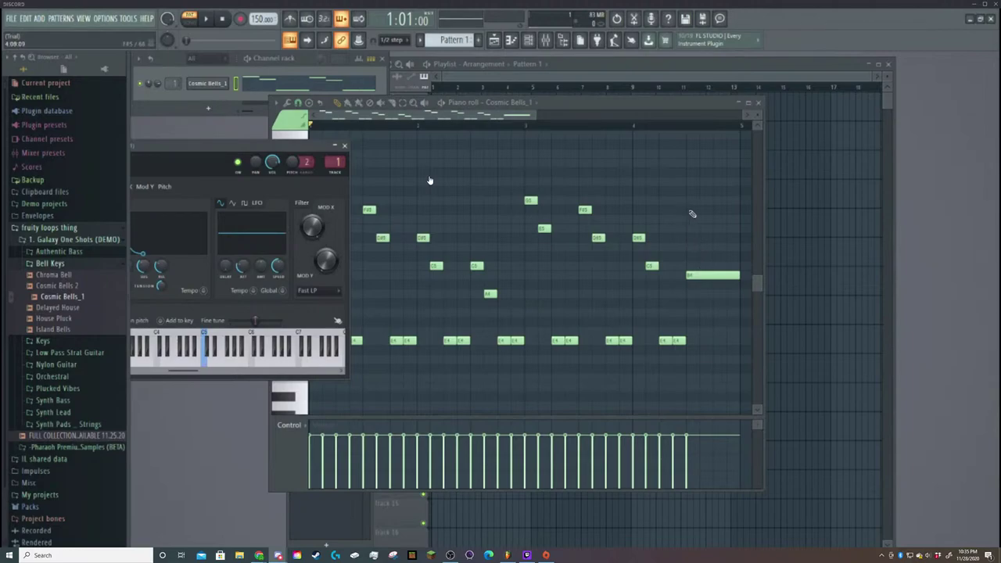
Minimize the Cosmic Bells_1 channel settings window and bring the Channel rack in front of the piano roll.
{"action": "left_click", "coordinate": [335, 146]}
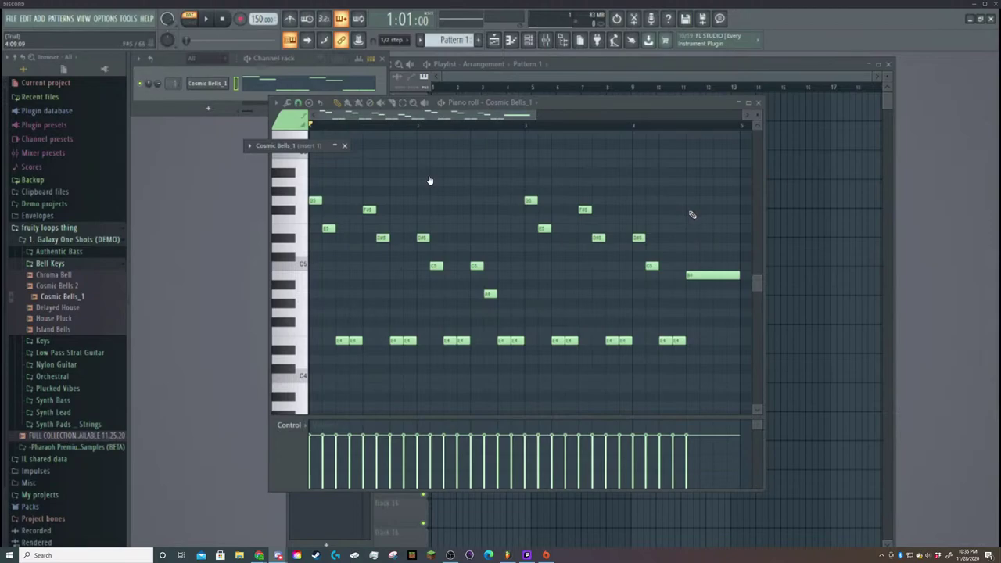
{"action": "left_click", "coordinate": [690, 212]}
{"action": "key", "text": "space"}
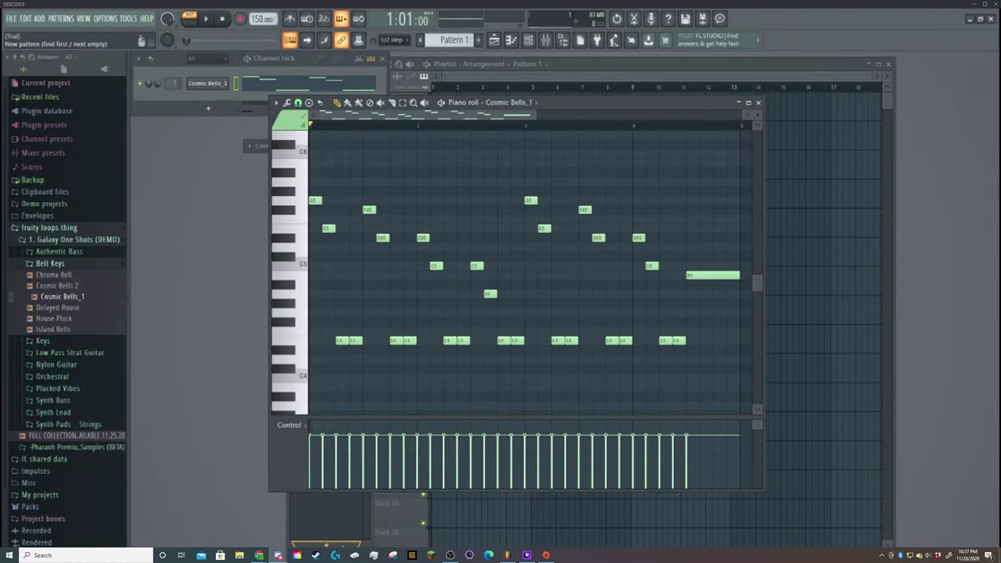
{"action": "left_click", "coordinate": [263, 64]}
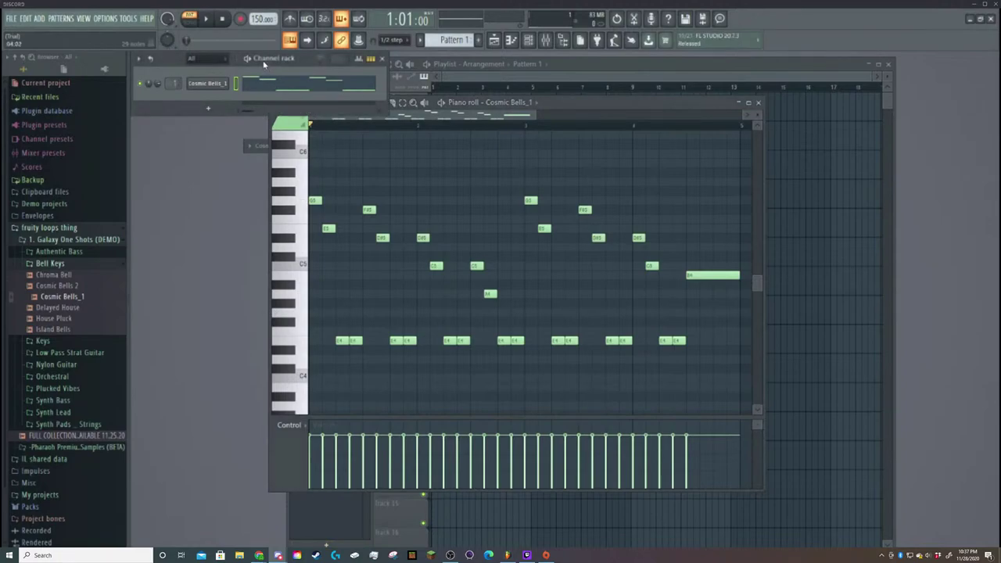
Set the Cosmic Bells_1 volume envelope's release time to 80% and replay the melody with the channel window minimized.
{"action": "left_click", "coordinate": [193, 89]}
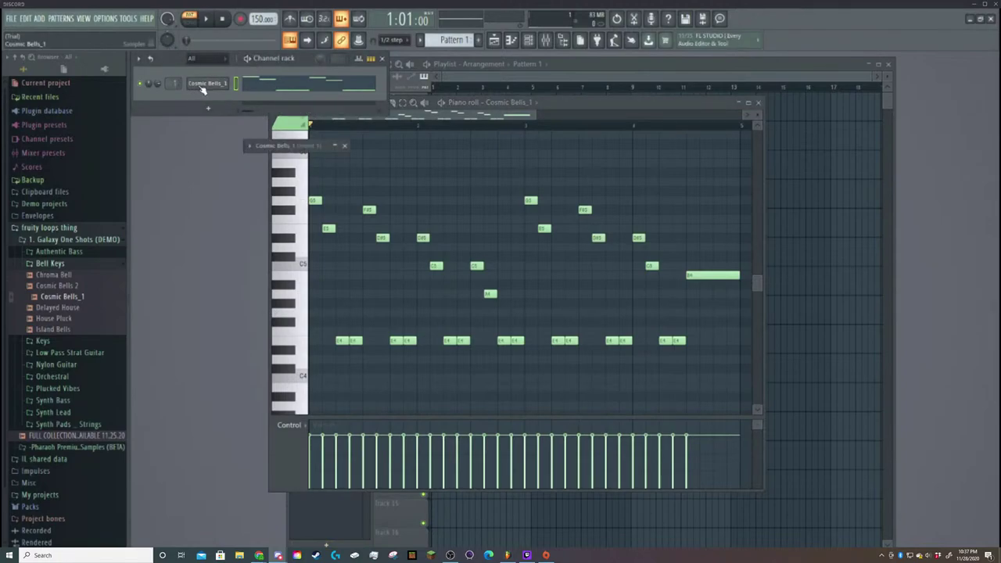
{"action": "left_click_drag", "start_coordinate": [278, 139], "coordinate": [255, 136]}
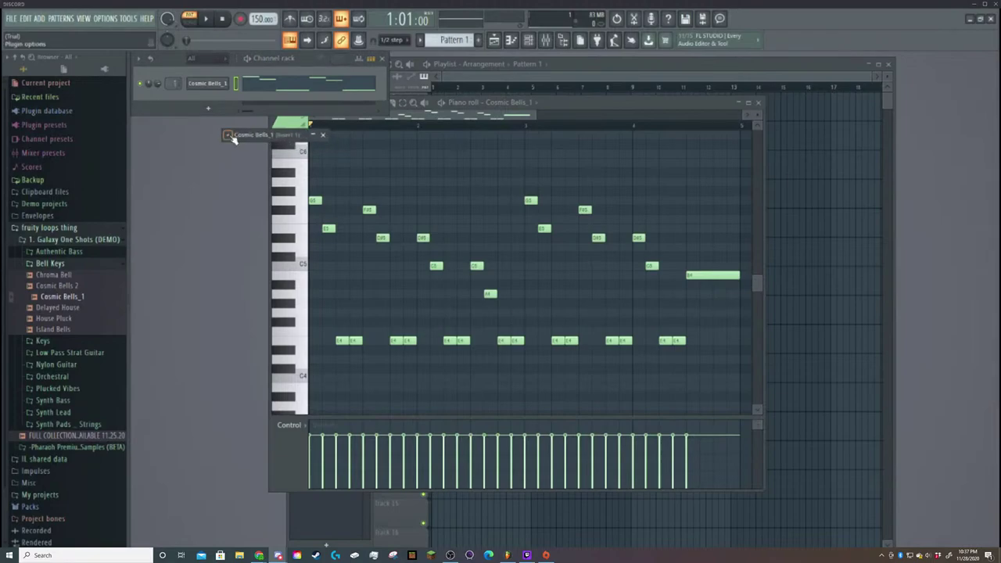
{"action": "left_click", "coordinate": [228, 136]}
{"action": "left_click", "coordinate": [228, 136]}
{"action": "left_click_drag", "start_coordinate": [260, 132], "coordinate": [248, 174]}
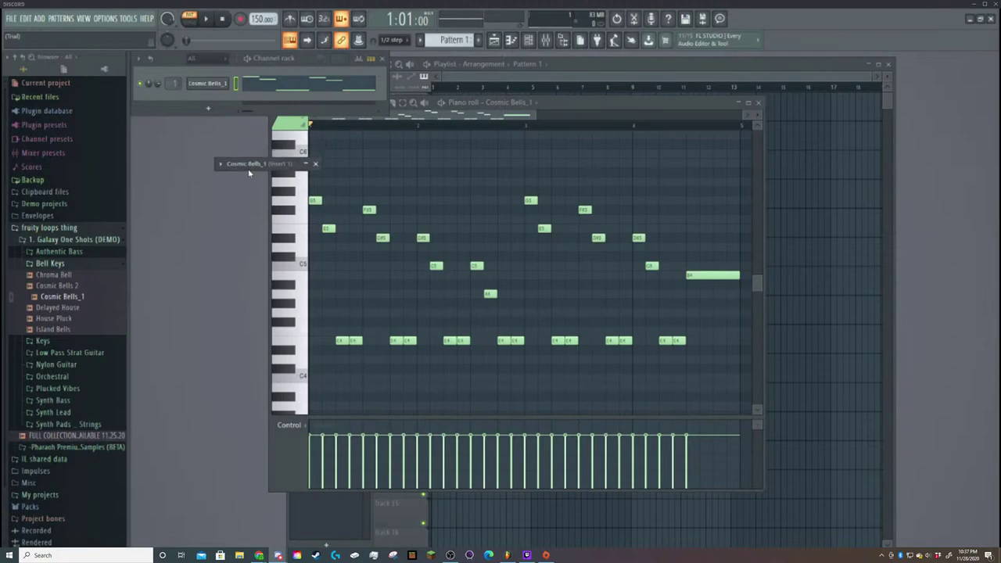
{"action": "left_click", "coordinate": [304, 165]}
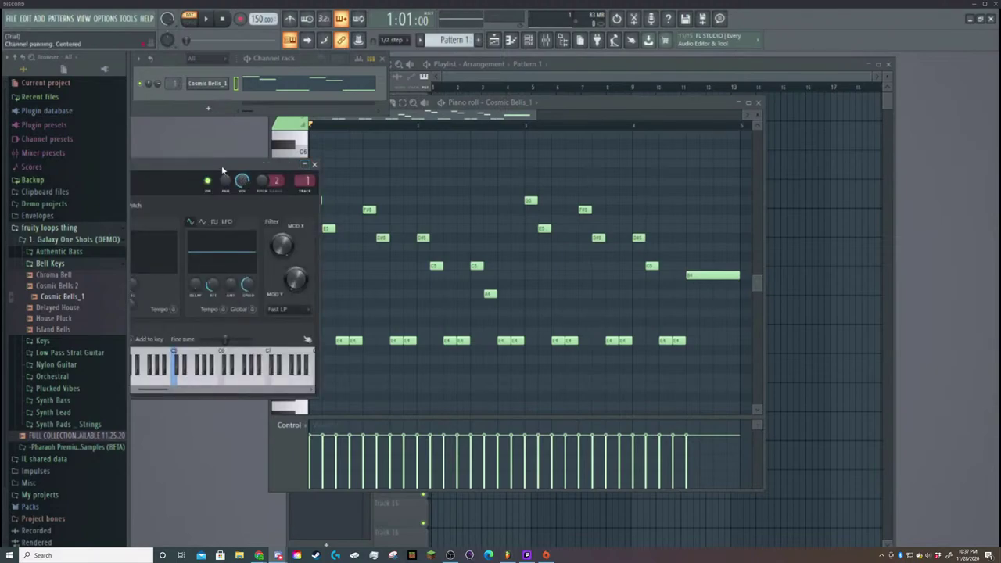
{"action": "mouse_move", "coordinate": [258, 295]}
{"action": "left_mouse_down"}
{"action": "mouse_move", "coordinate": [258, 280]}
{"action": "mouse_move", "coordinate": [262, 298]}
{"action": "left_mouse_up"}
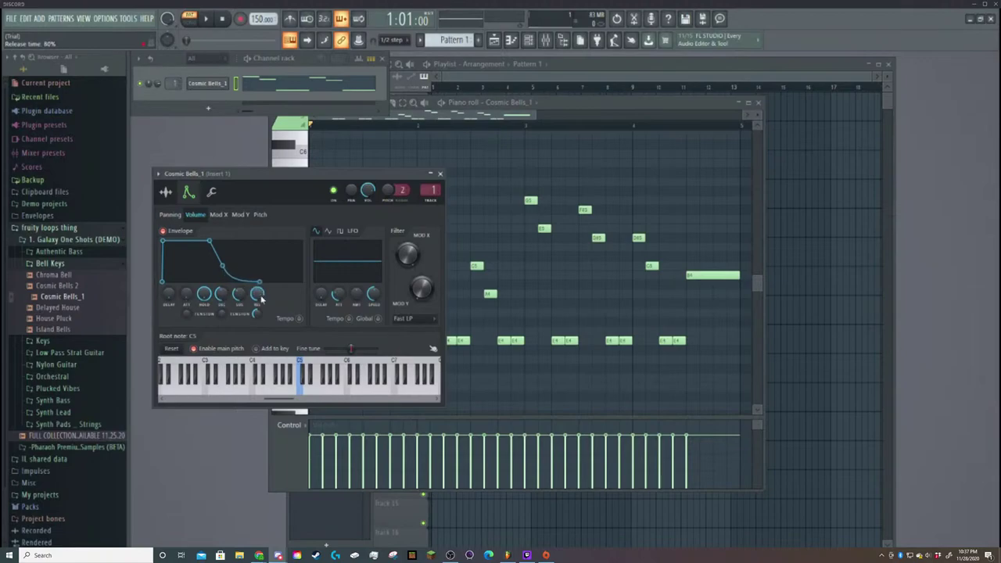
{"action": "left_click", "coordinate": [430, 173]}
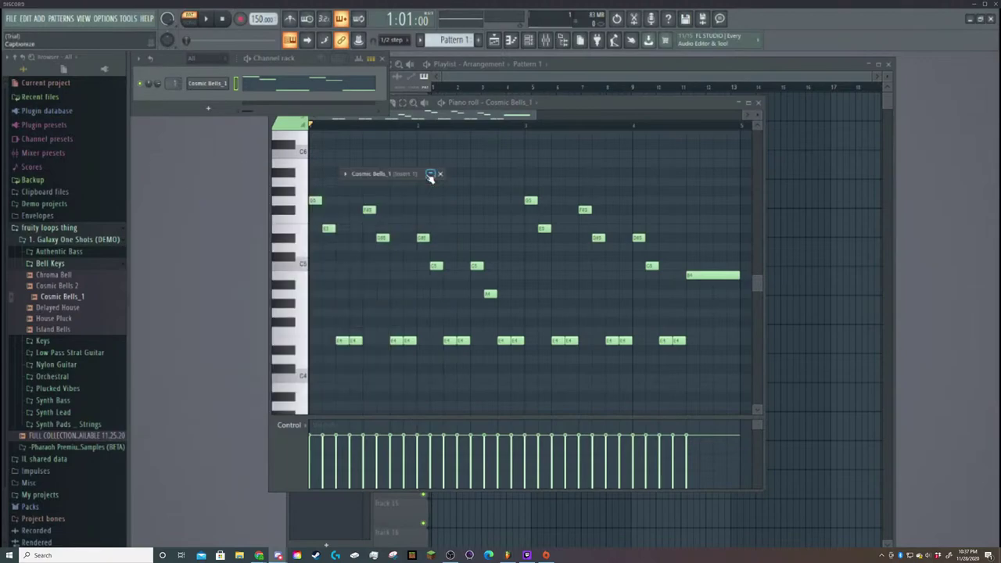
{"action": "key", "text": "space"}
{"action": "key", "text": "space"}
Shorten the Cosmic Bells_1 volume envelope's release, replay the melody with the channel window moved clear, and minimize that window.
{"action": "left_click", "coordinate": [226, 84]}
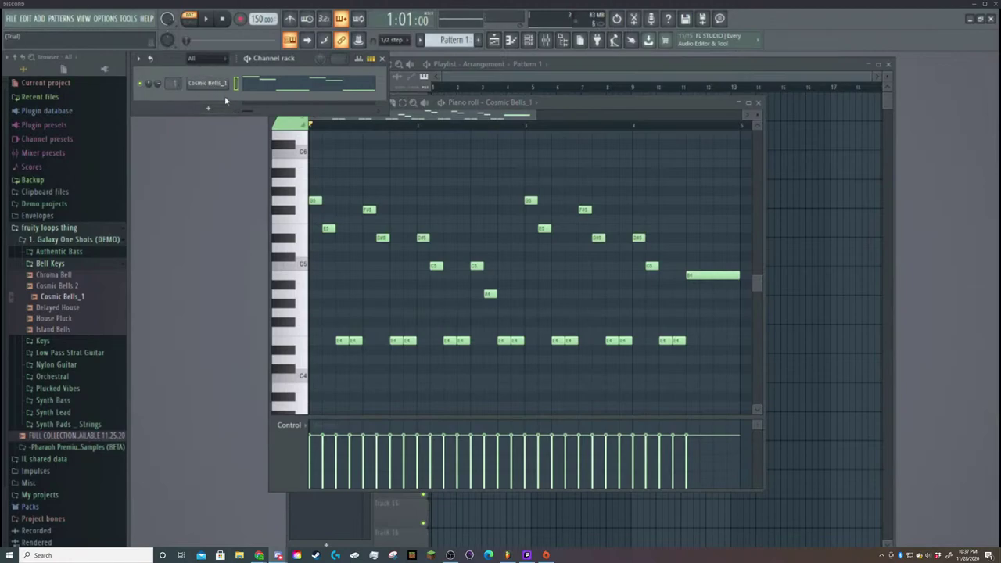
{"action": "left_click", "coordinate": [223, 83]}
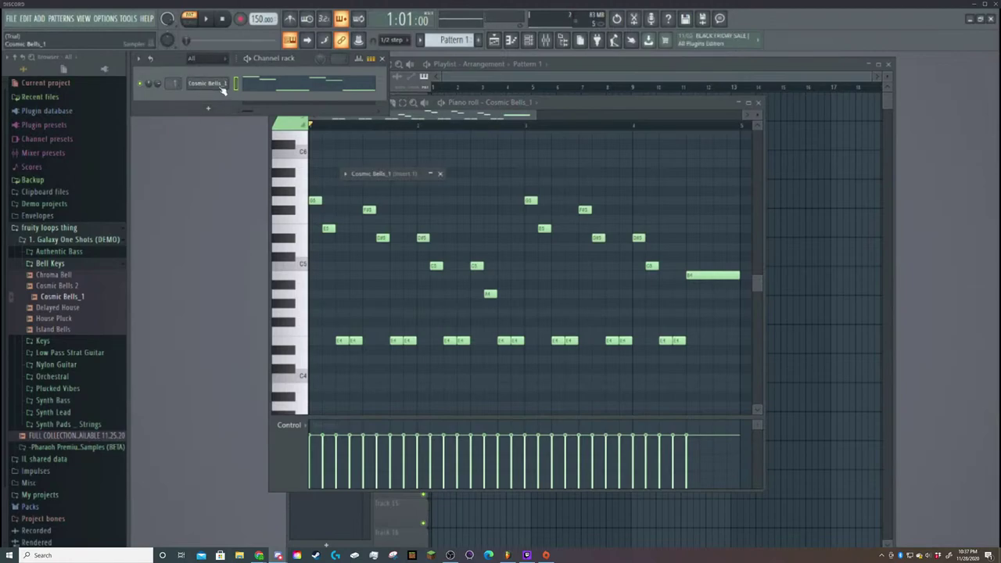
{"action": "left_click", "coordinate": [433, 173]}
{"action": "left_click_drag", "start_coordinate": [263, 303], "coordinate": [263, 336]}
{"action": "left_click_drag", "start_coordinate": [304, 180], "coordinate": [281, 294]}
{"action": "key", "text": "space"}
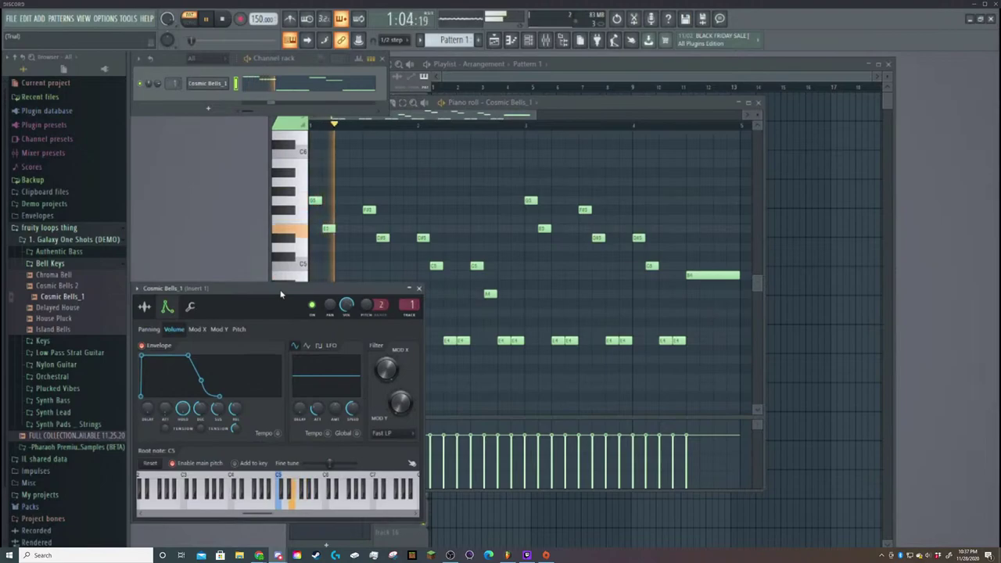
{"action": "key", "text": "space"}
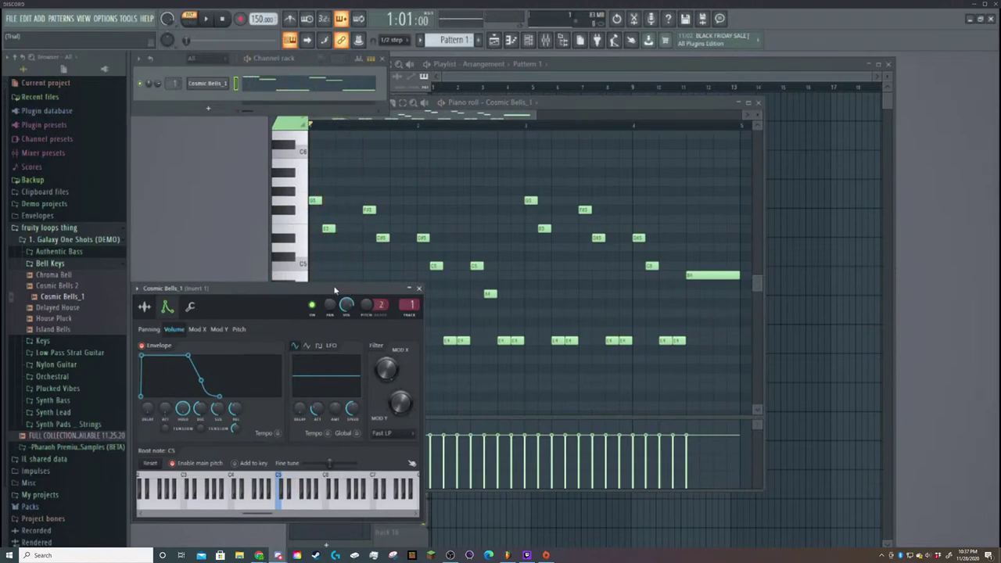
{"action": "left_click", "coordinate": [408, 290]}
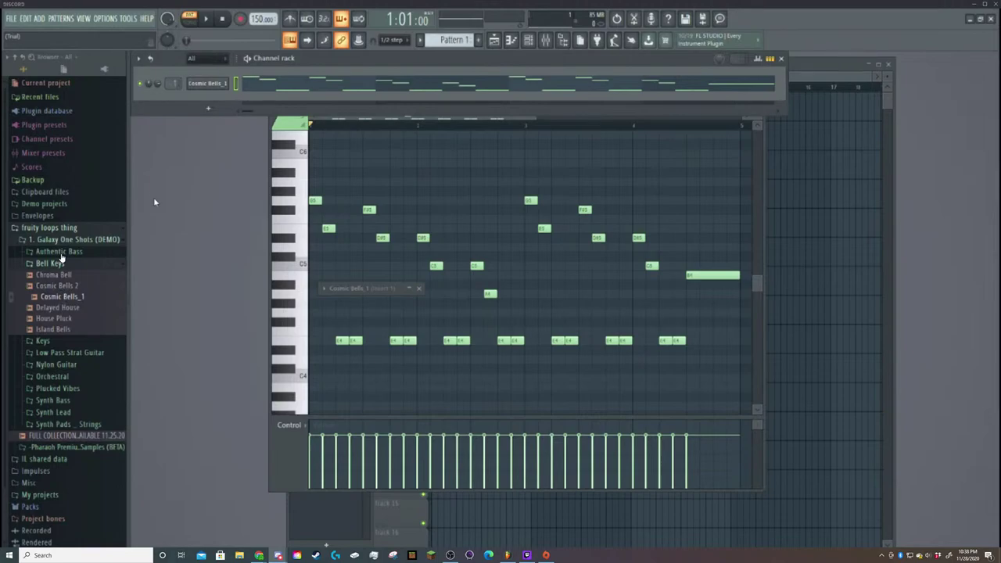
Audition the Classic Bass Muted, Smooth Bass and Flame Bass samples in the Authentic Bass folder.
{"action": "left_click", "coordinate": [61, 253]}
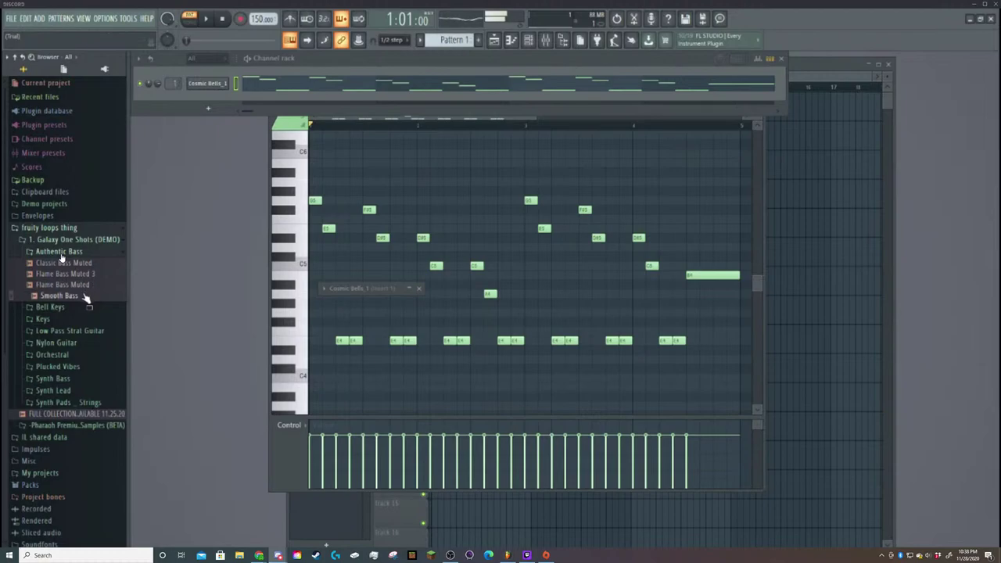
{"action": "left_click", "coordinate": [87, 266]}
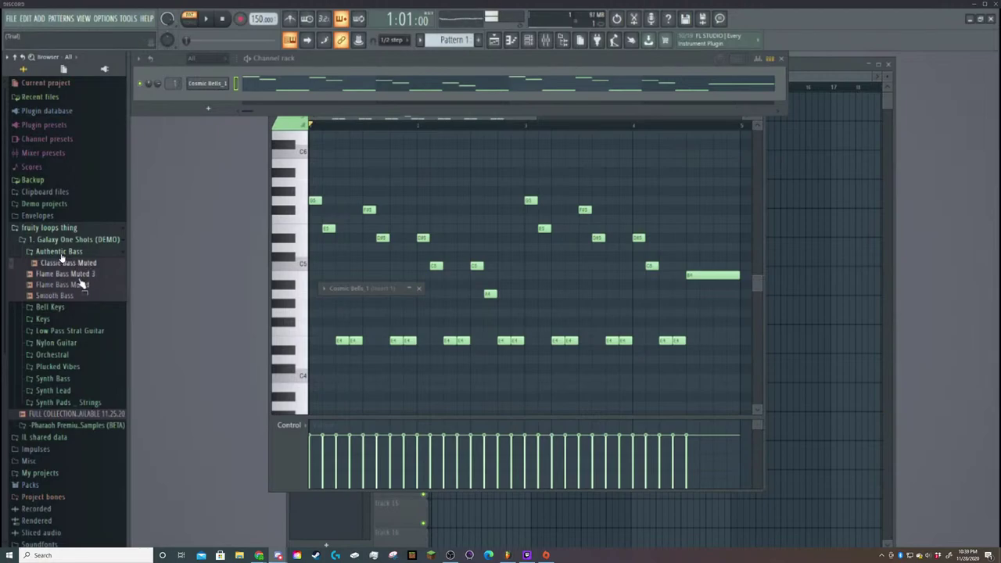
{"action": "left_click", "coordinate": [72, 296]}
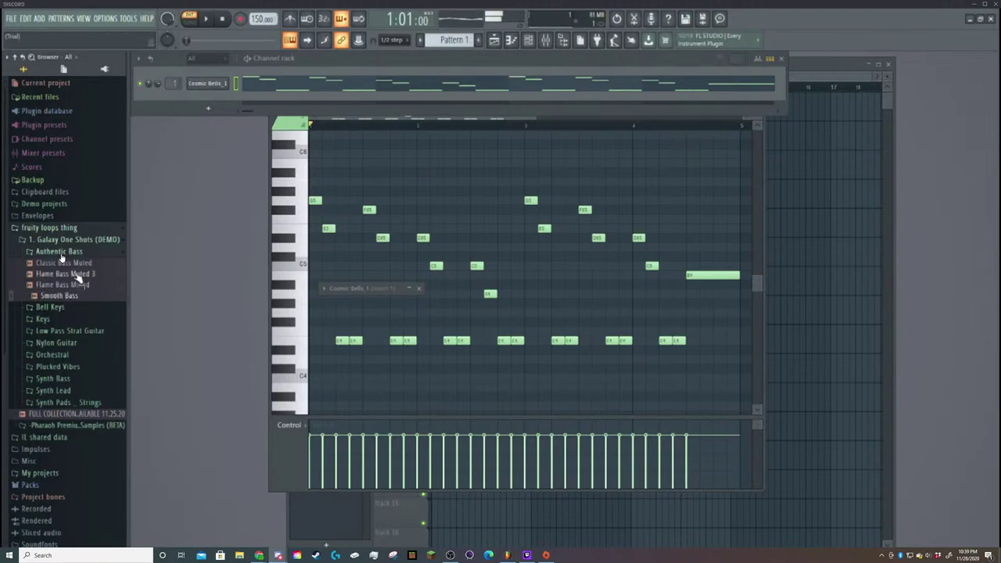
{"action": "left_click", "coordinate": [78, 264]}
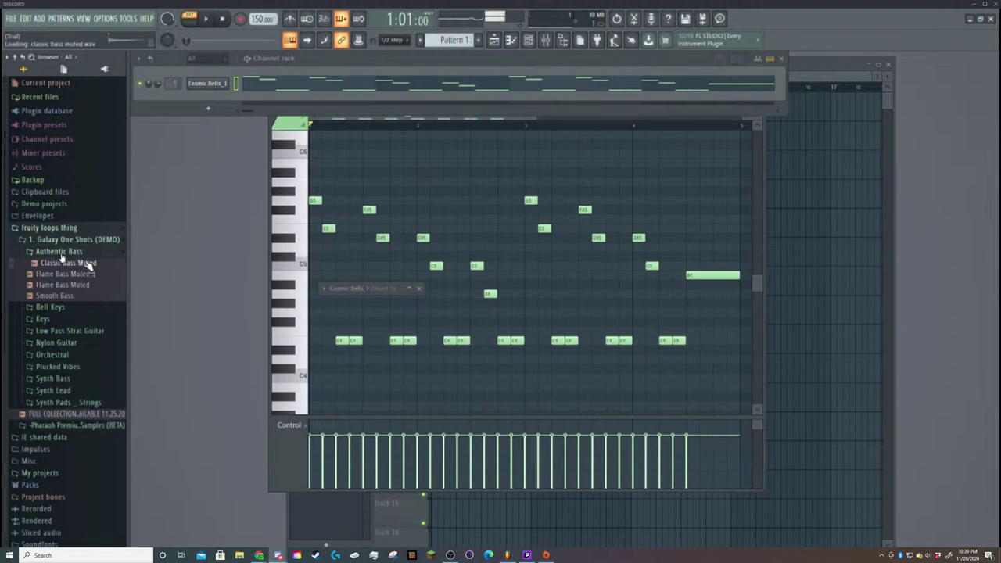
{"action": "left_click", "coordinate": [98, 276]}
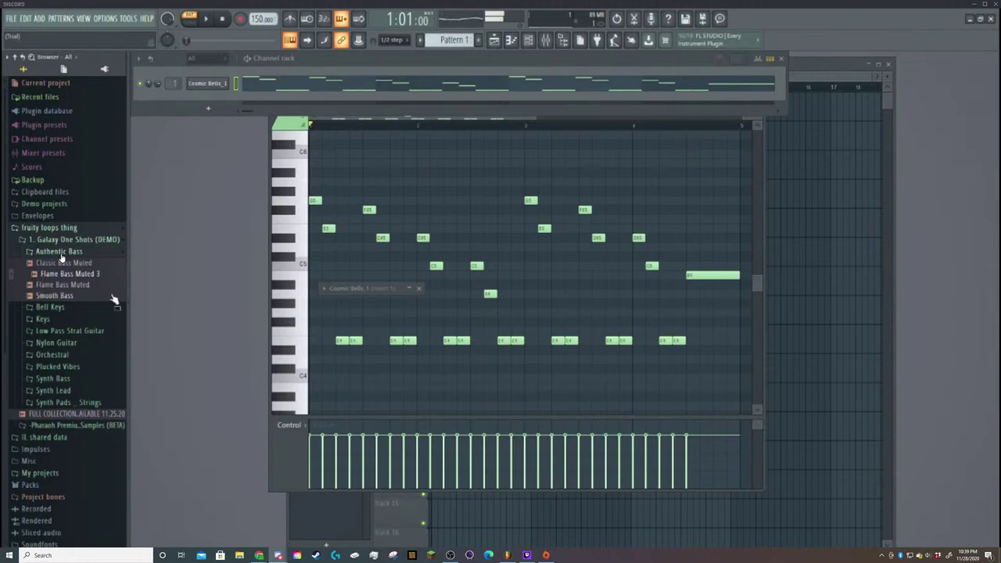
{"action": "left_click", "coordinate": [82, 264]}
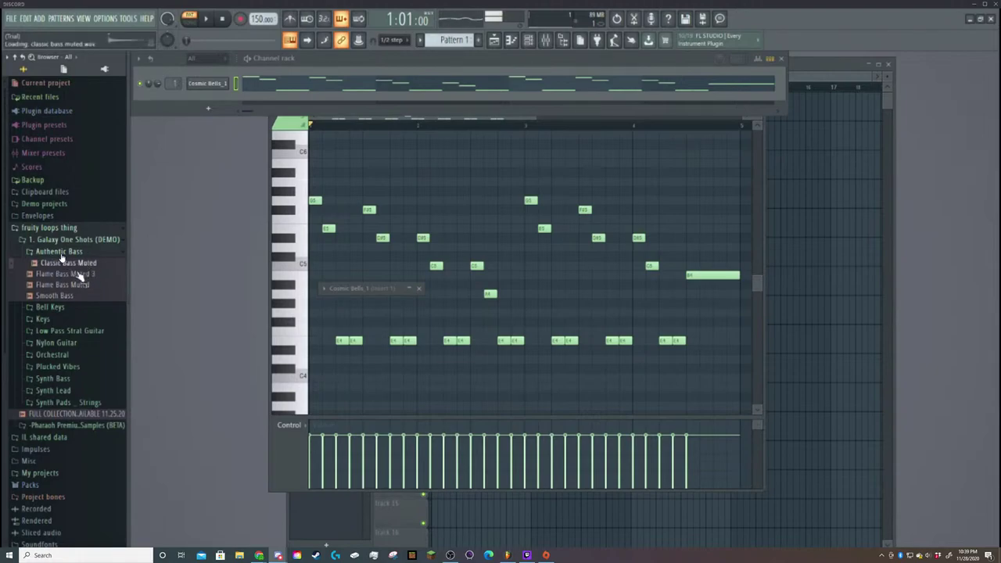
{"action": "left_click", "coordinate": [77, 297]}
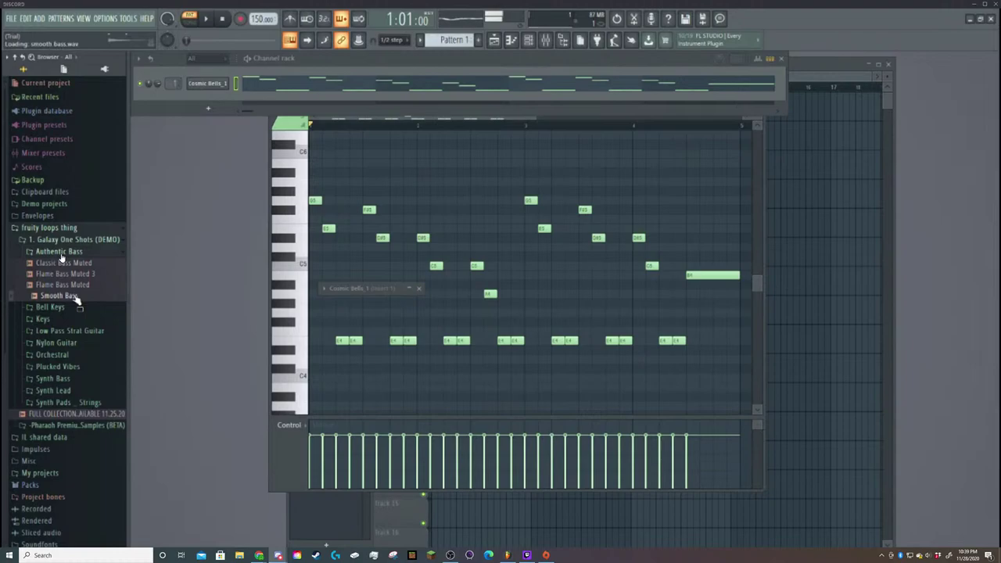
{"action": "key", "text": "Up"}
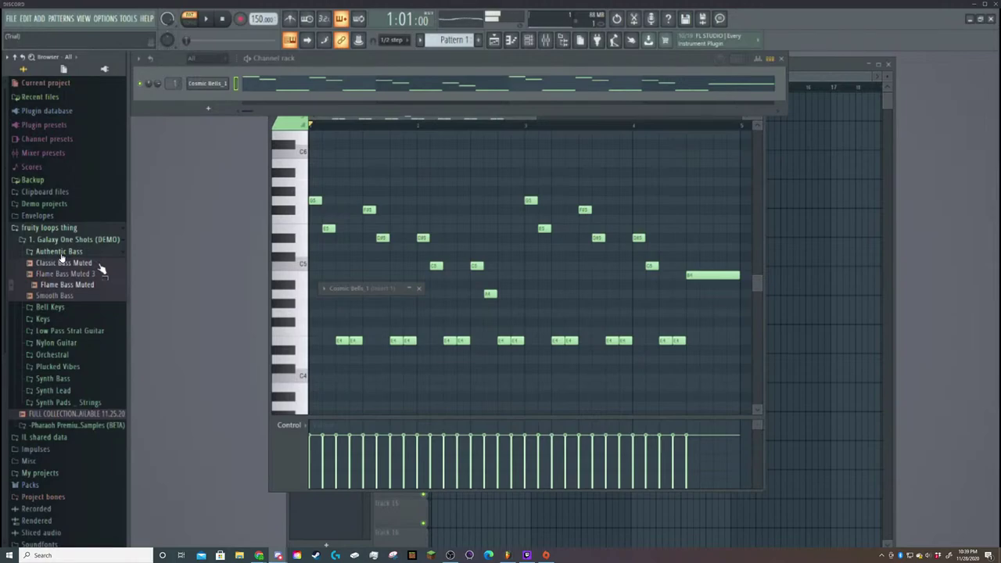
Compare the Flame Bass Muted and Flame Bass Muted 3 samples by previewing them alternately.
{"action": "left_click", "coordinate": [81, 286]}
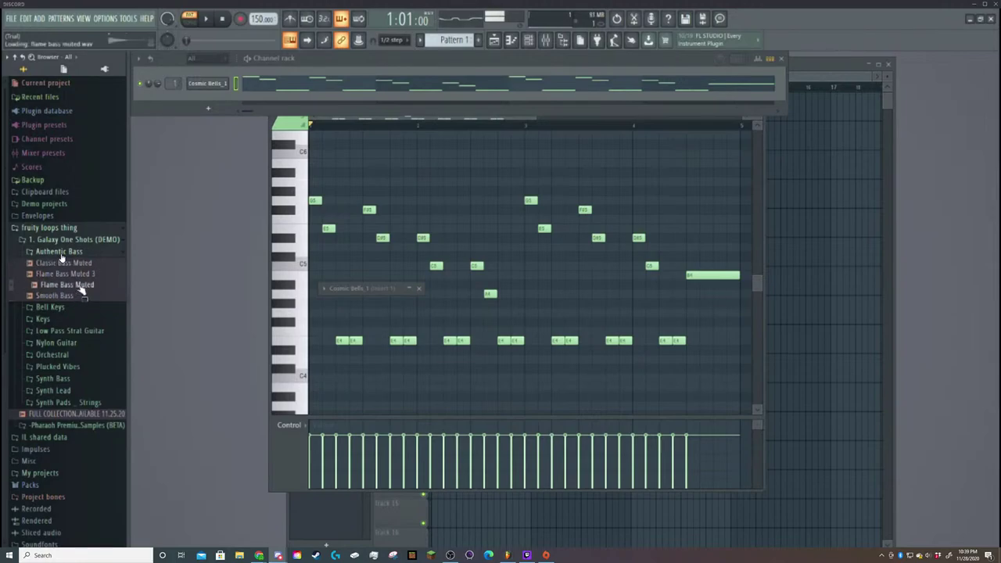
{"action": "left_click", "coordinate": [82, 276]}
{"action": "left_click", "coordinate": [81, 286]}
{"action": "left_click", "coordinate": [82, 276]}
{"action": "left_click", "coordinate": [83, 286]}
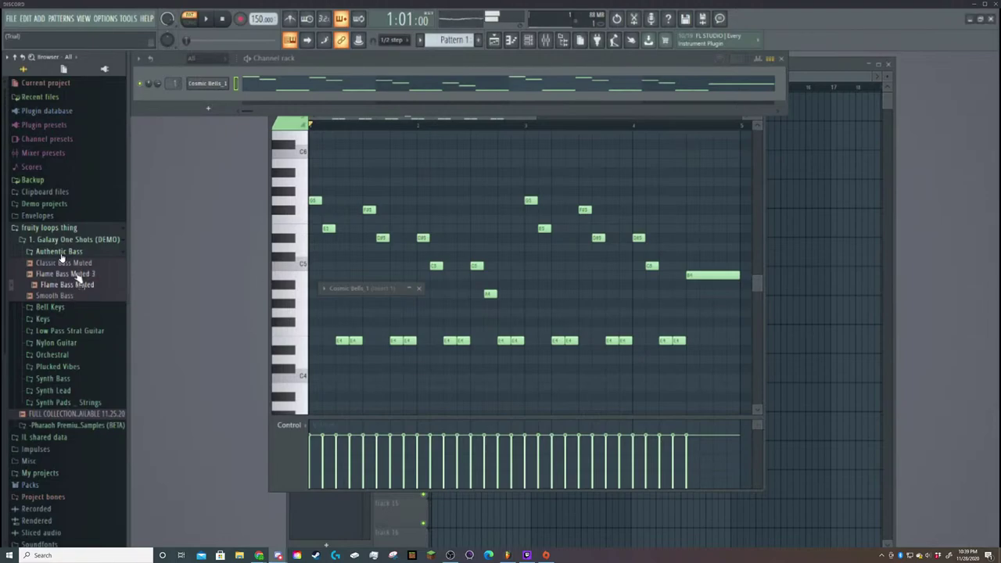
{"action": "left_click", "coordinate": [78, 275]}
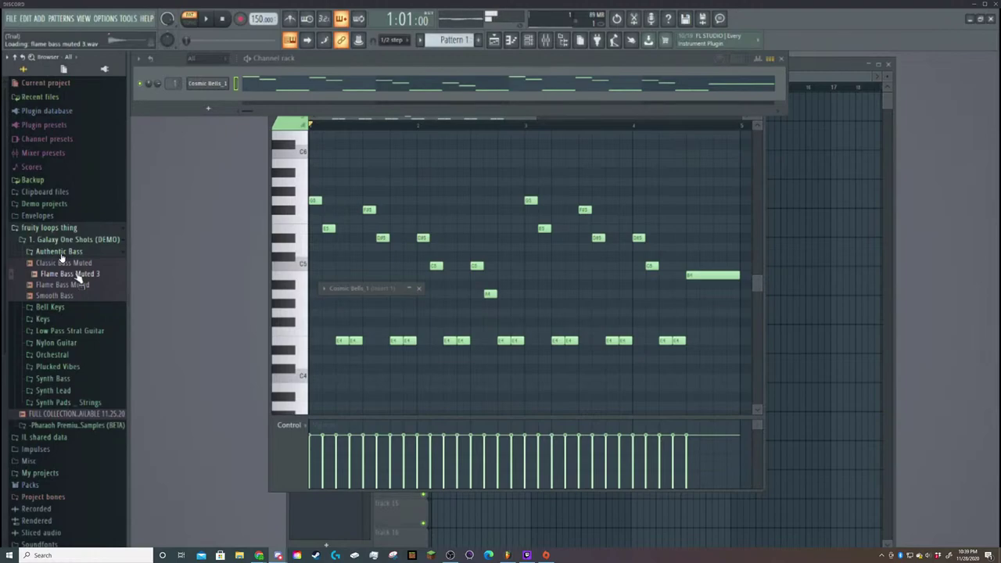
{"action": "left_click", "coordinate": [79, 286]}
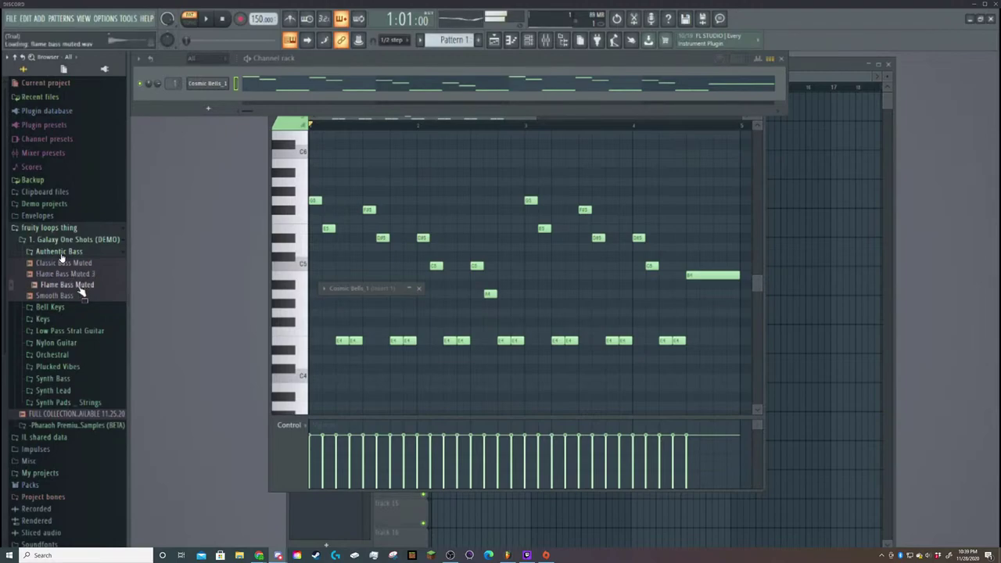
{"action": "left_click", "coordinate": [73, 276]}
{"action": "left_click", "coordinate": [74, 286]}
{"action": "left_click", "coordinate": [73, 276]}
{"action": "left_click", "coordinate": [71, 287]}
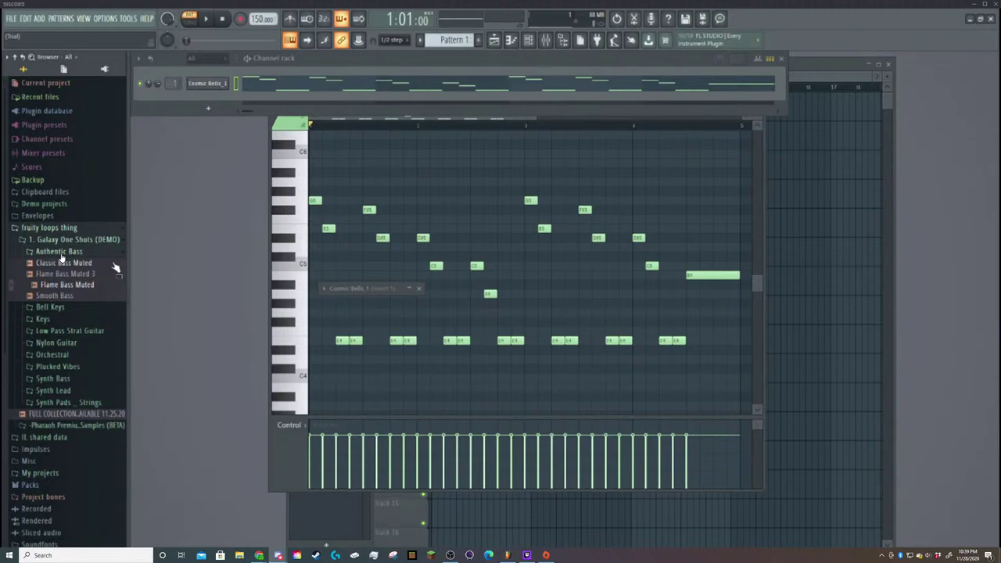
{"action": "left_click", "coordinate": [98, 274]}
{"action": "left_click", "coordinate": [90, 287]}
{"action": "left_click", "coordinate": [92, 275]}
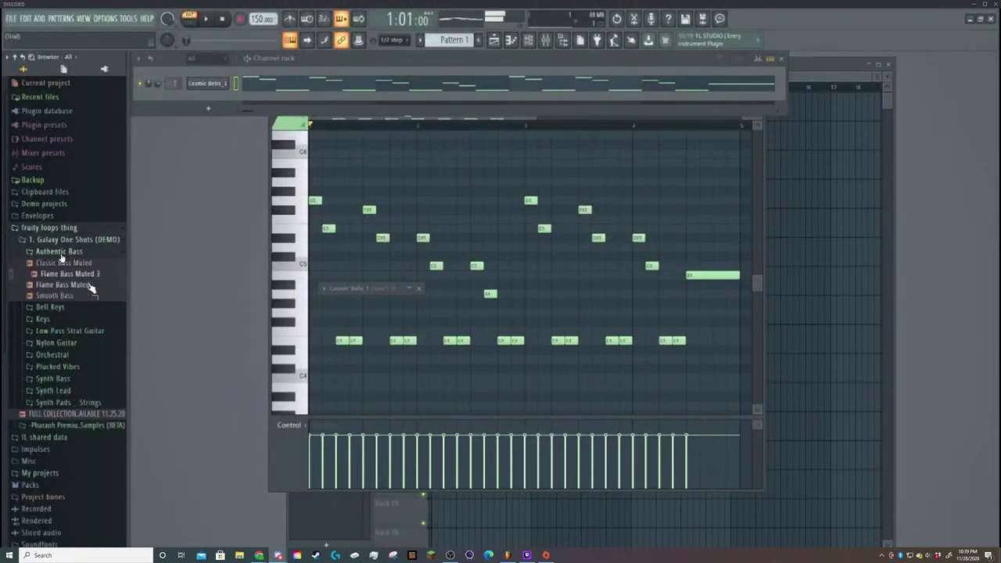
{"action": "left_click", "coordinate": [90, 287]}
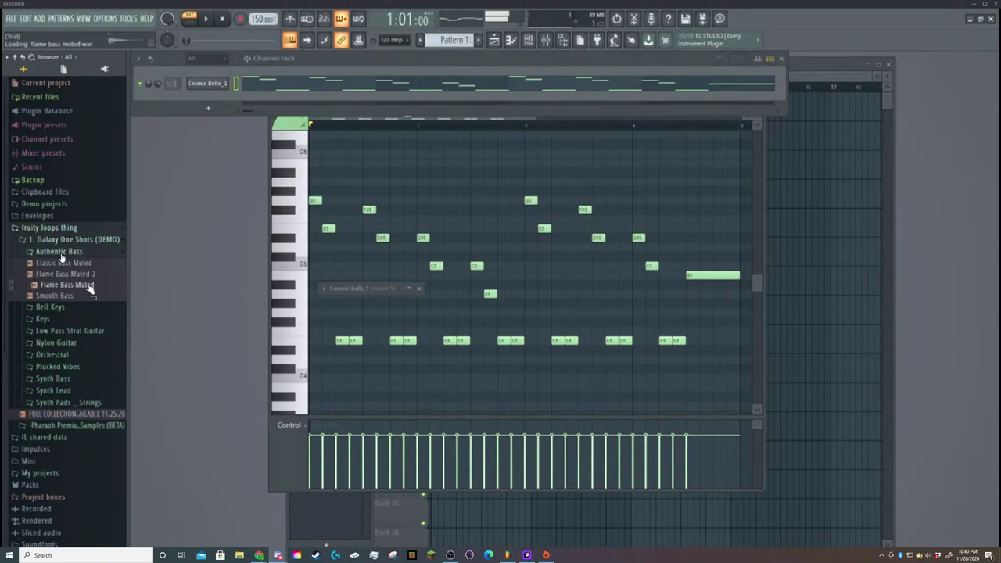
{"action": "left_click", "coordinate": [88, 274]}
Add the Flame Bass Muted sample as a new channel below Cosmic Bells_1 and open its piano roll.
{"action": "left_click", "coordinate": [87, 288]}
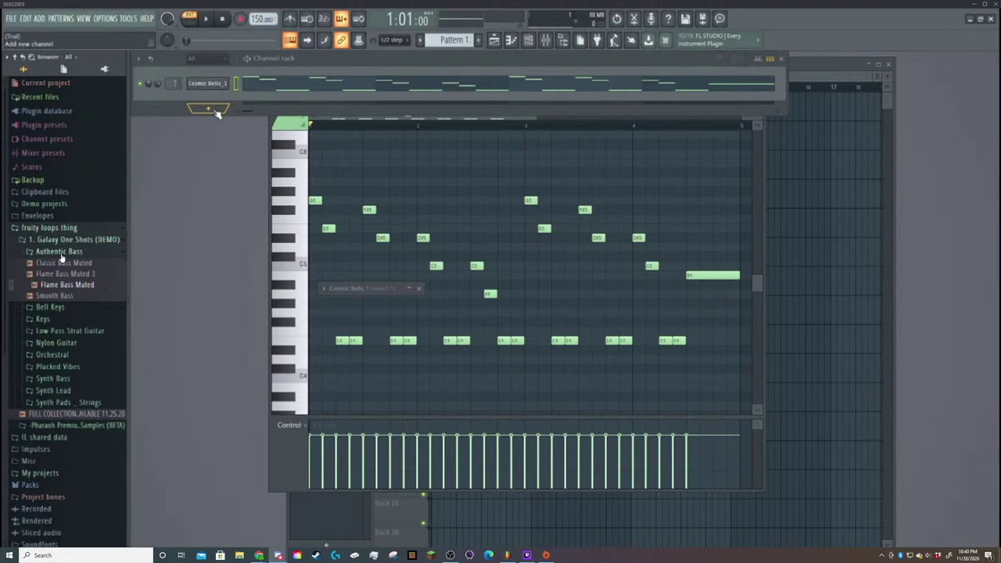
{"action": "left_click_drag", "start_coordinate": [69, 284], "coordinate": [200, 99]}
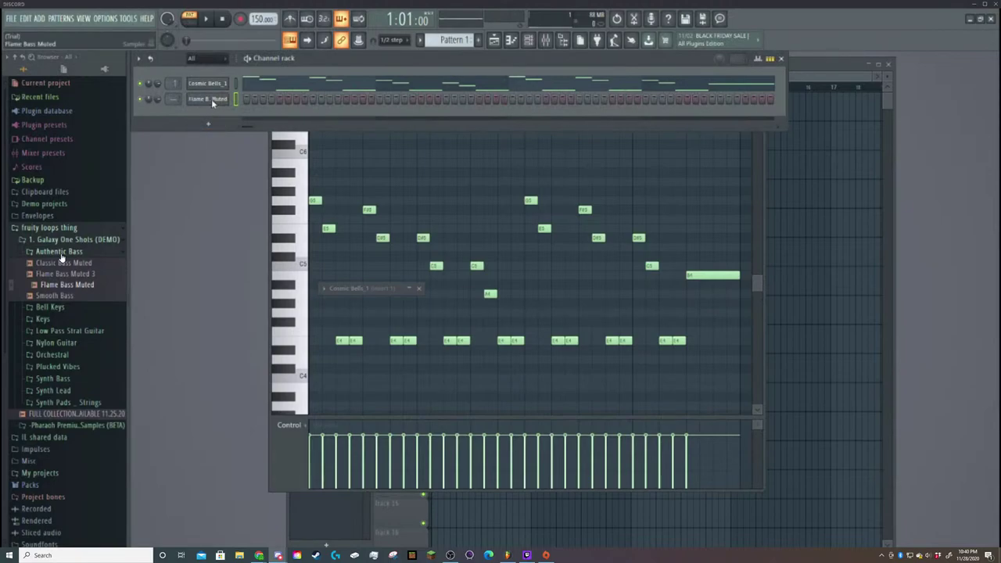
{"action": "left_click", "coordinate": [260, 100]}
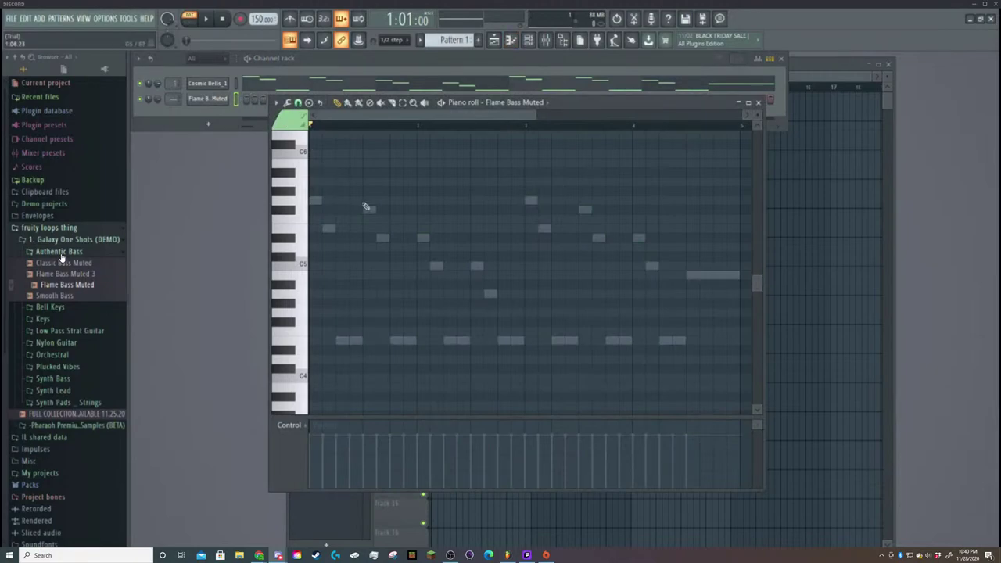
Try a half-bar G5 note at the start of bar 1 in the Flame Bass Muted piano roll, removing it after each test.
{"action": "left_click", "coordinate": [312, 201]}
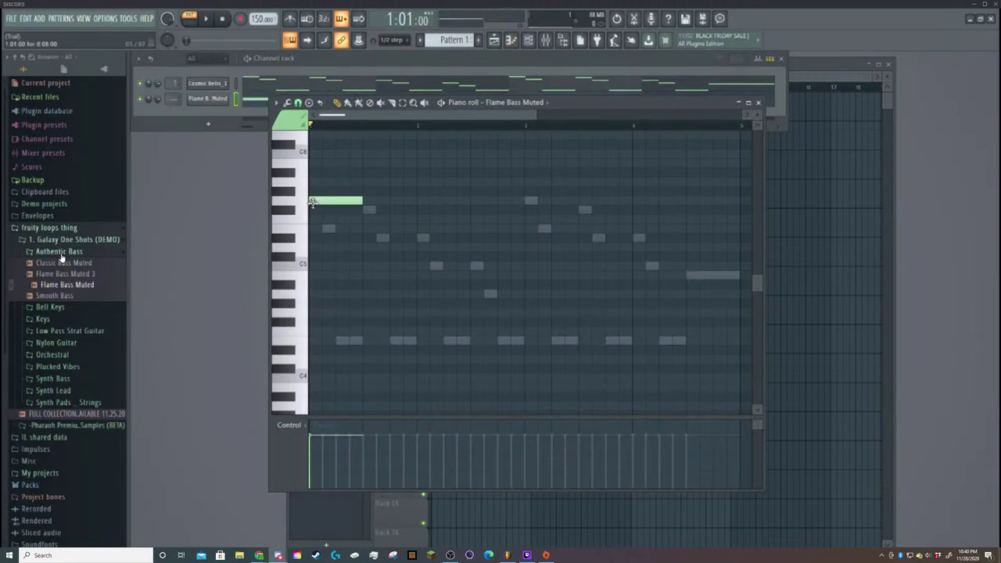
{"action": "right_click", "coordinate": [313, 202]}
{"action": "scroll", "coordinate": [324, 207], "scroll_direction": "down", "scroll_amount": 3}
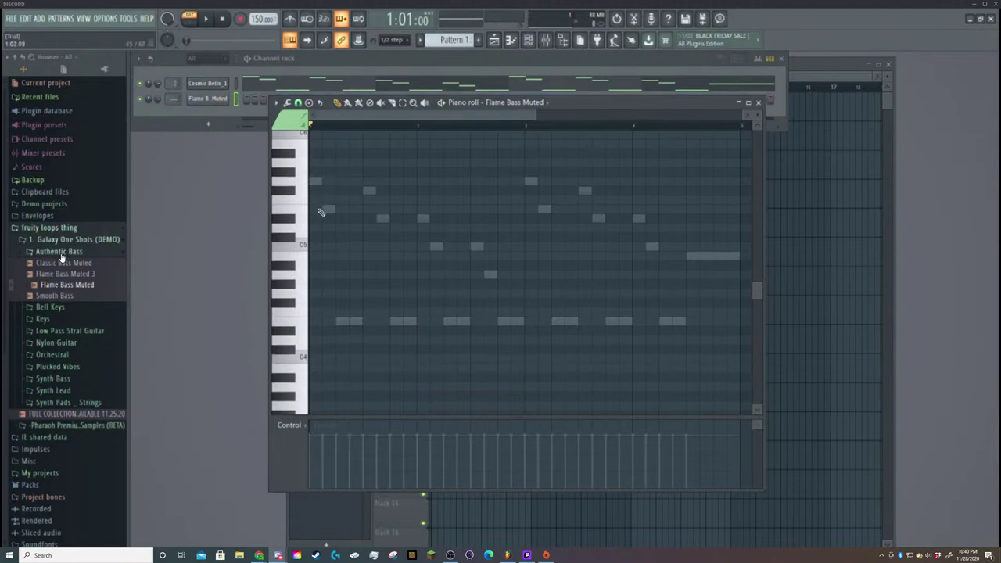
{"action": "scroll", "coordinate": [318, 262], "scroll_direction": "up", "scroll_amount": 3}
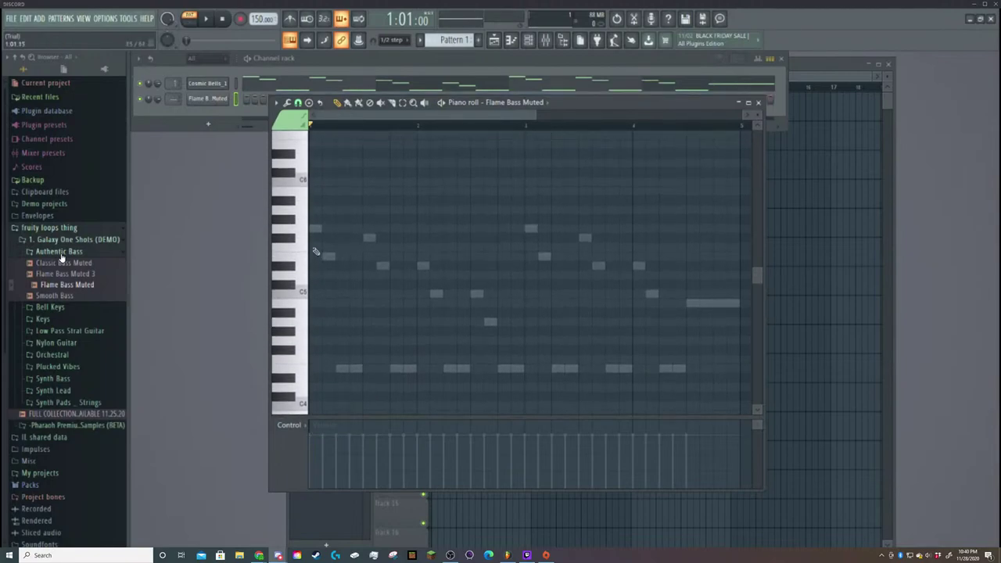
{"action": "left_click", "coordinate": [316, 229]}
{"action": "right_click", "coordinate": [320, 231]}
{"action": "scroll", "coordinate": [334, 224], "scroll_direction": "down", "scroll_amount": 3}
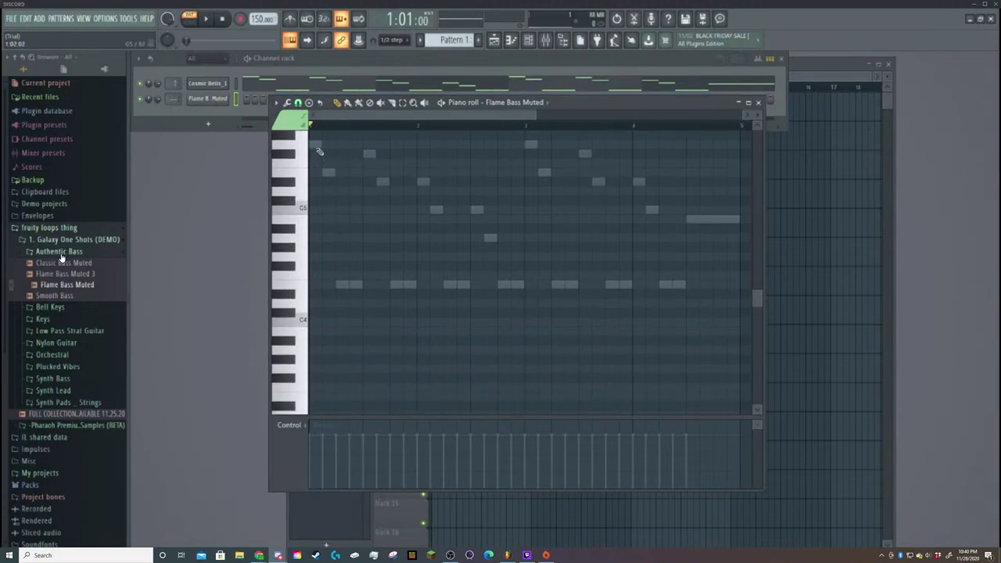
{"action": "left_click", "coordinate": [324, 145]}
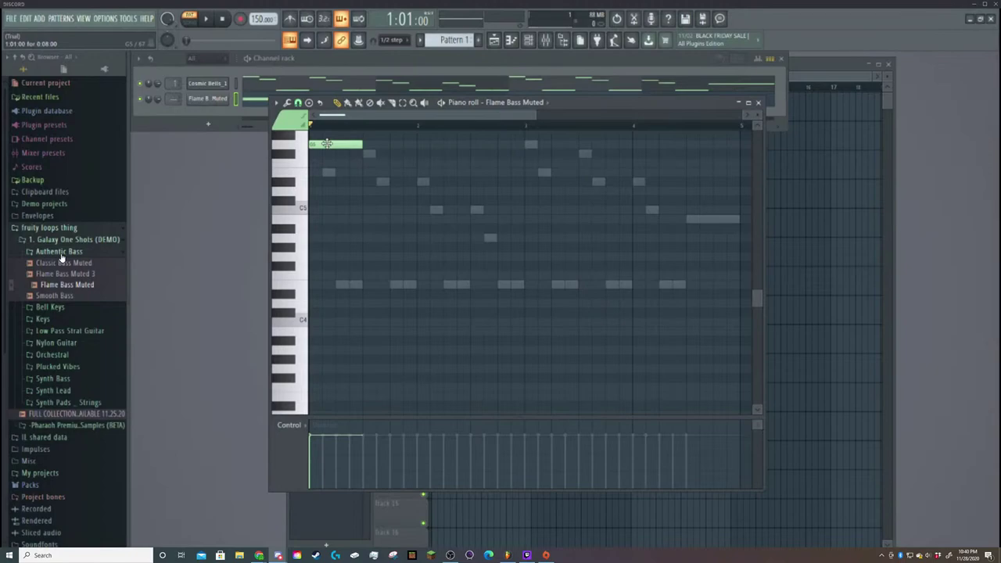
{"action": "right_click", "coordinate": [327, 144]}
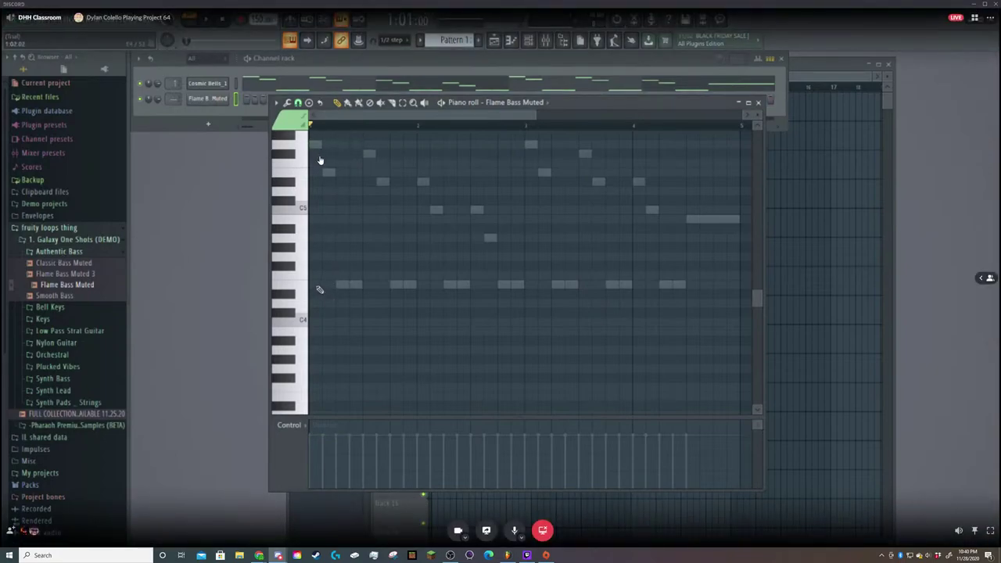
Try a half-bar E4 note at the start of bar 1 in the Flame Bass Muted piano roll, deleting it after each test.
{"action": "left_click", "coordinate": [321, 285]}
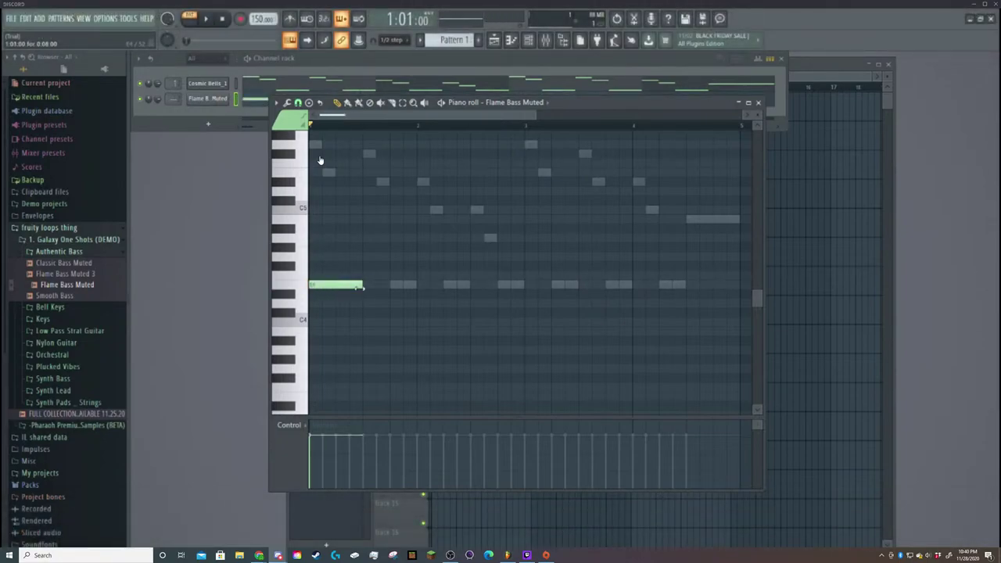
{"action": "right_click", "coordinate": [359, 285]}
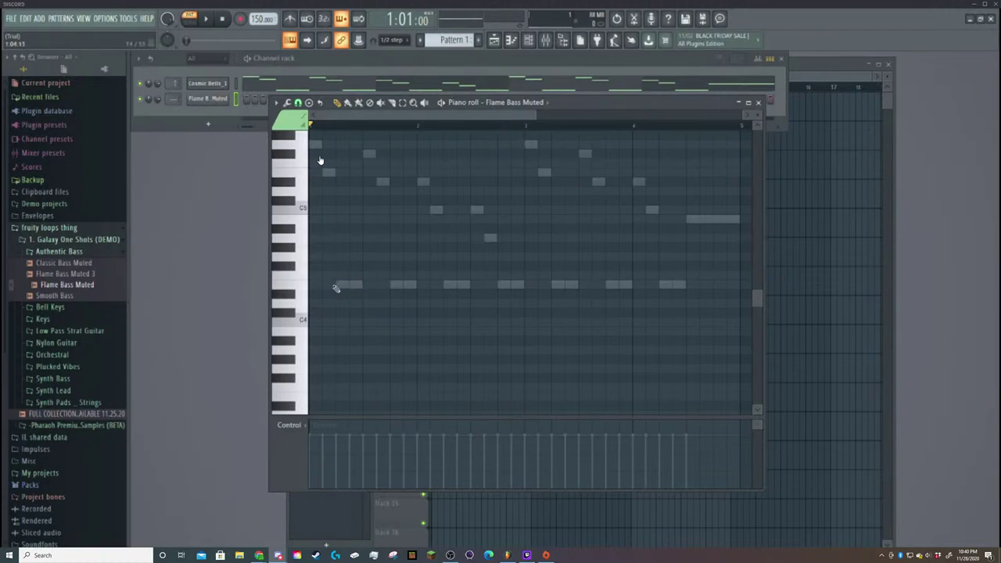
{"action": "left_click", "coordinate": [314, 284]}
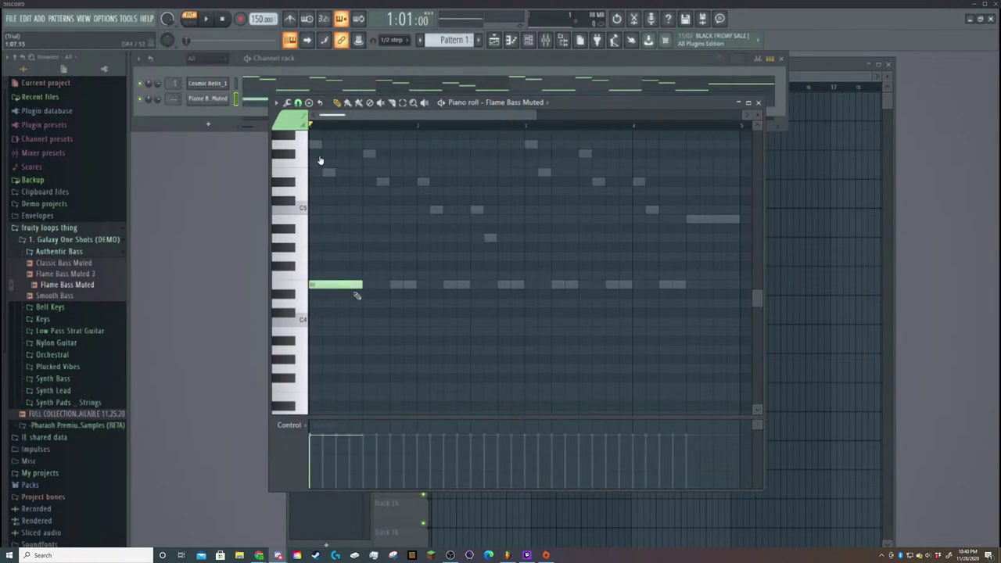
{"action": "scroll", "coordinate": [367, 307], "scroll_direction": "up", "scroll_amount": 2}
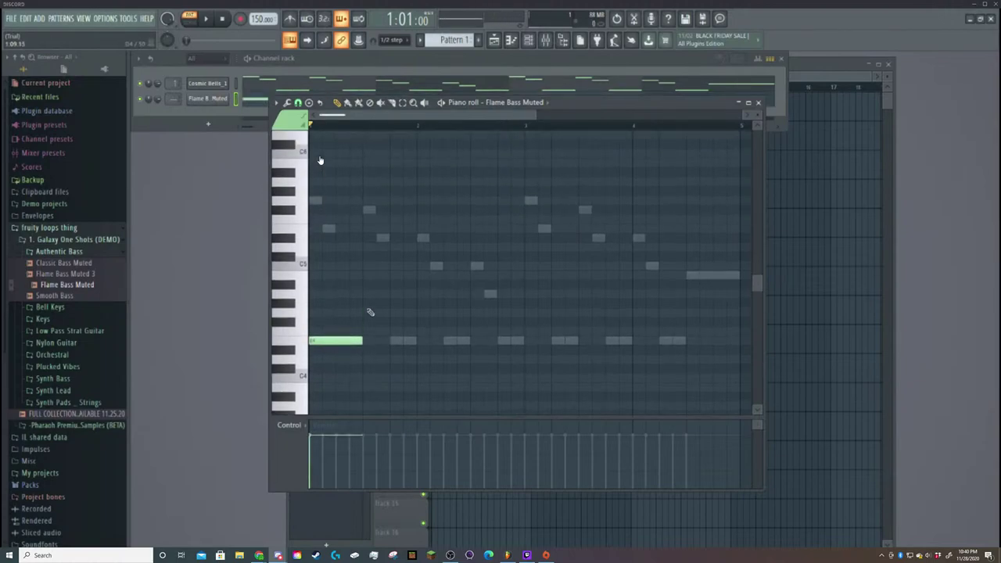
{"action": "scroll", "coordinate": [370, 313], "scroll_direction": "down", "scroll_amount": 1}
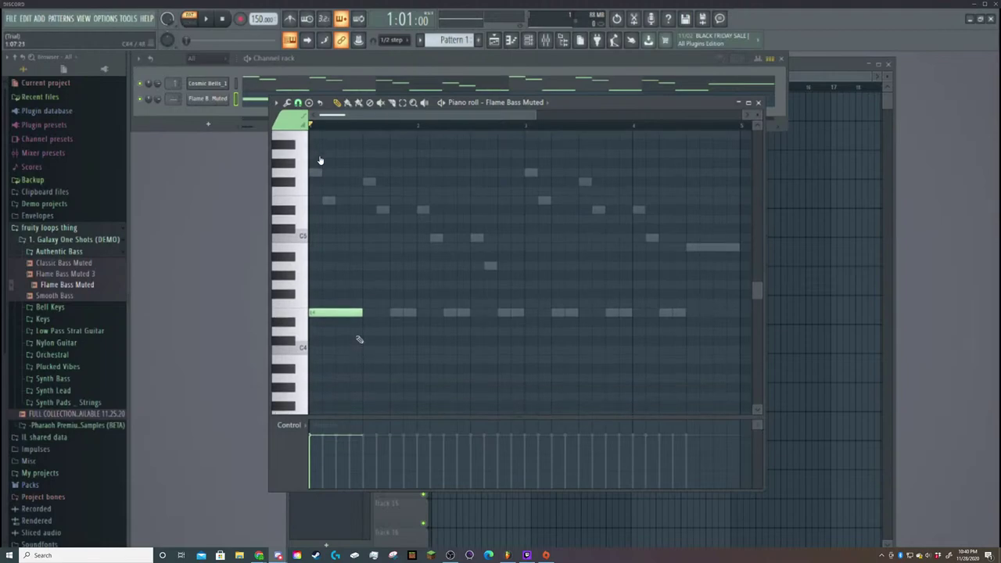
{"action": "scroll", "coordinate": [364, 332], "scroll_direction": "down", "scroll_amount": 2}
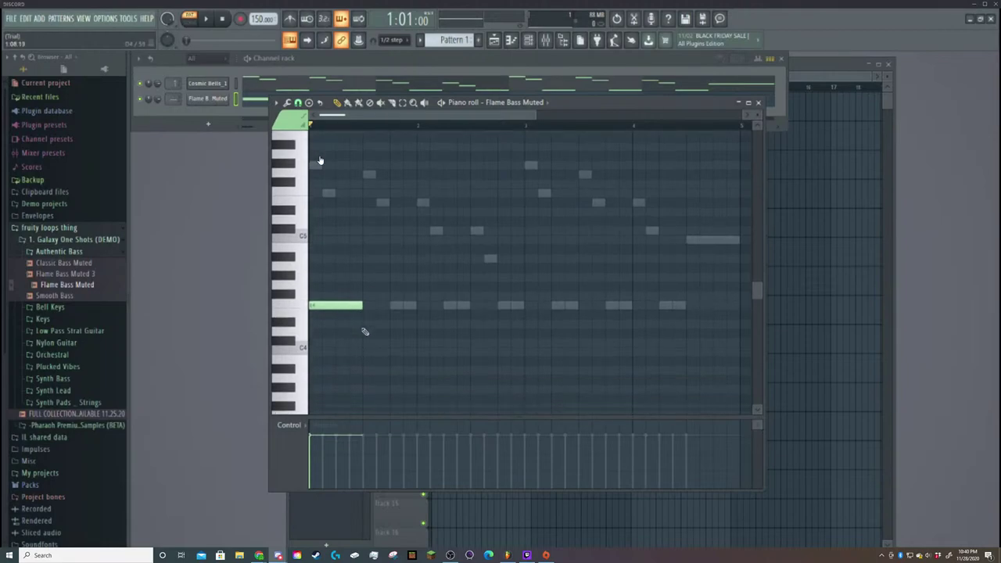
{"action": "scroll", "coordinate": [369, 323], "scroll_direction": "up", "scroll_amount": 1}
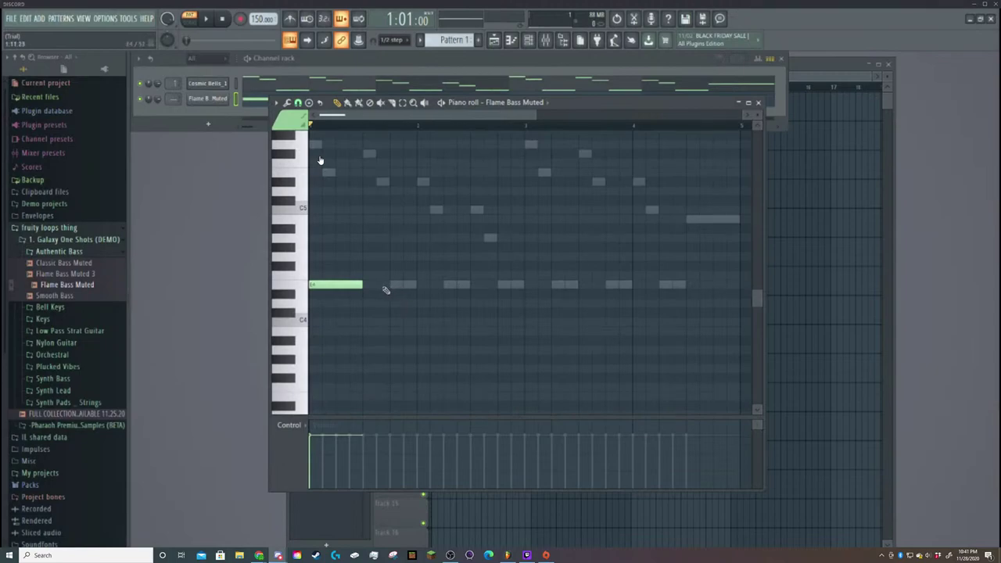
{"action": "right_click", "coordinate": [357, 285]}
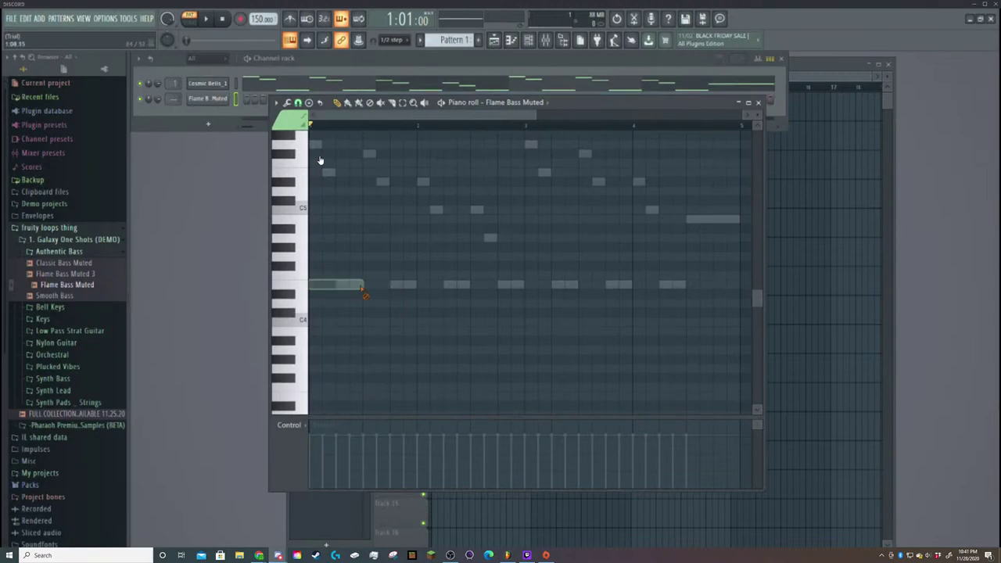
Place two consecutive E4 eighth notes at the start of bar 1 in the Flame Bass Muted piano roll.
{"action": "left_click", "coordinate": [335, 287]}
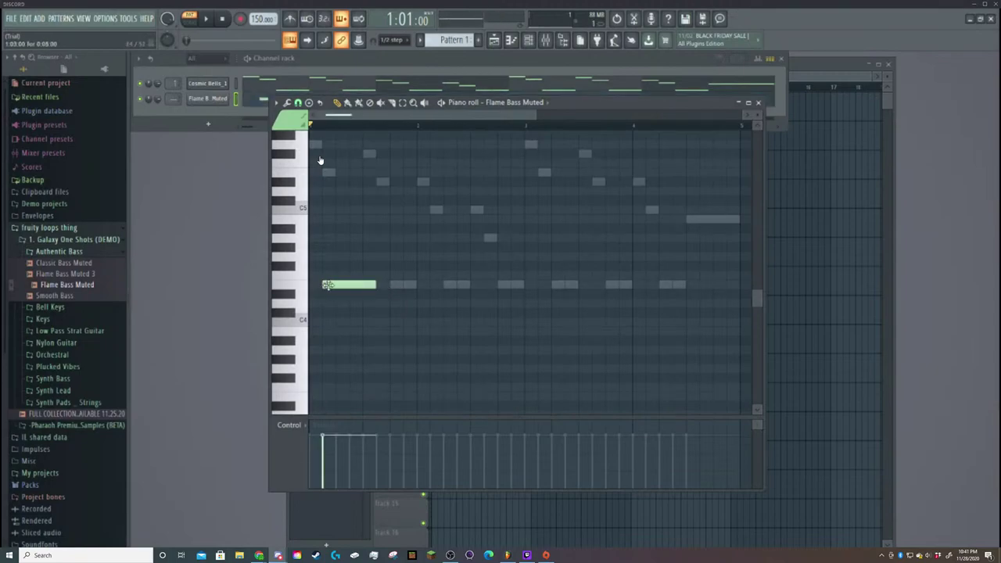
{"action": "left_click_drag", "start_coordinate": [357, 284], "coordinate": [335, 285]}
{"action": "scroll", "coordinate": [349, 337], "scroll_direction": "down", "scroll_amount": 1}
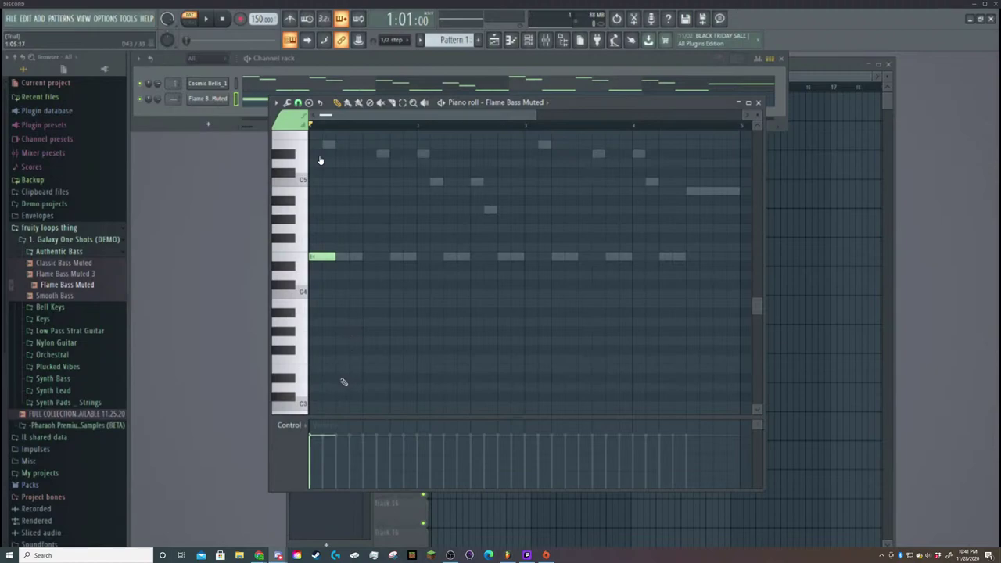
{"action": "left_click", "coordinate": [342, 369]}
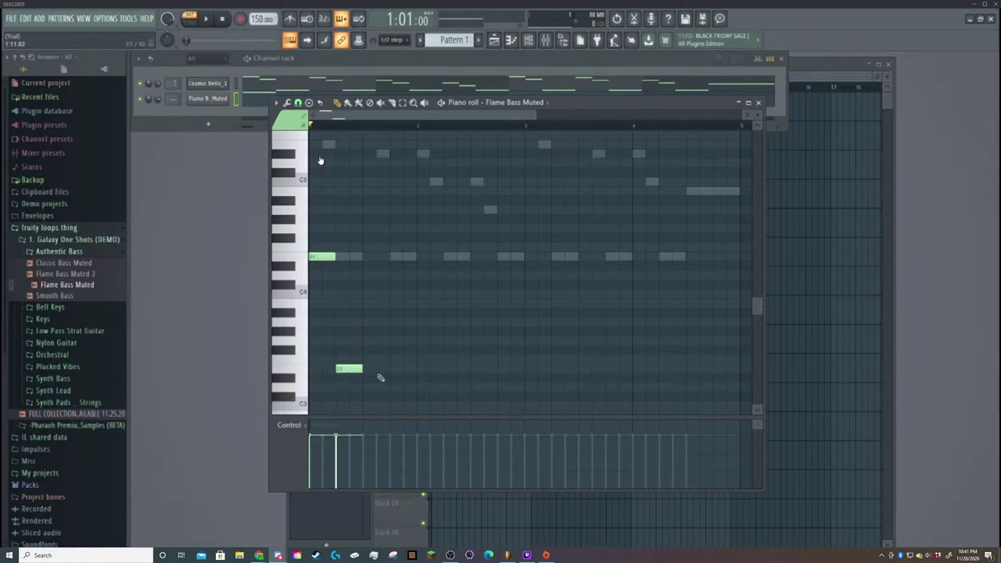
{"action": "right_click", "coordinate": [356, 368]}
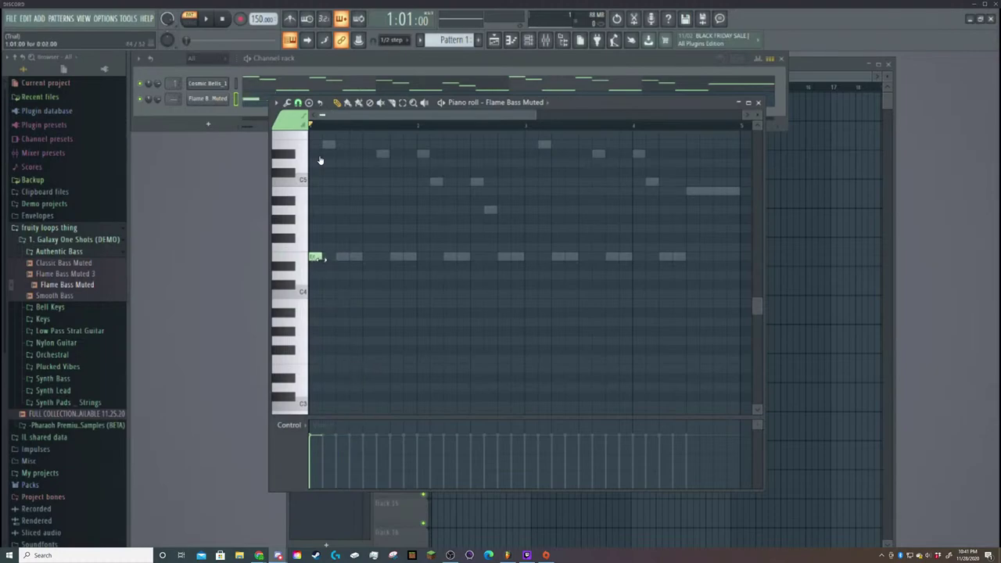
{"action": "left_click", "coordinate": [328, 258]}
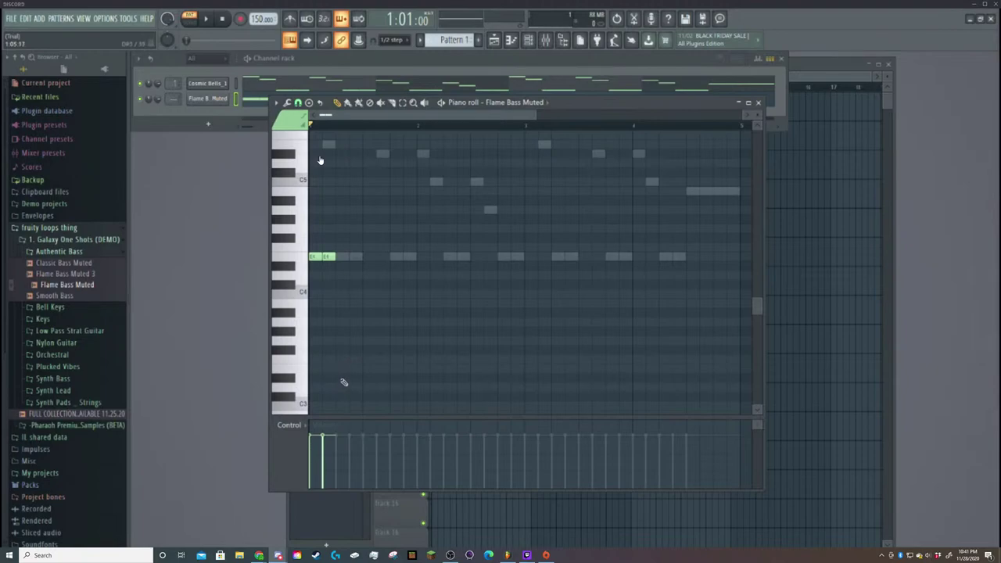
Add two E3 eighth notes on beat 2 of bar 1 and play back the opening bass notes.
{"action": "left_click", "coordinate": [341, 369]}
{"action": "left_click", "coordinate": [352, 369]}
{"action": "key", "text": "space"}
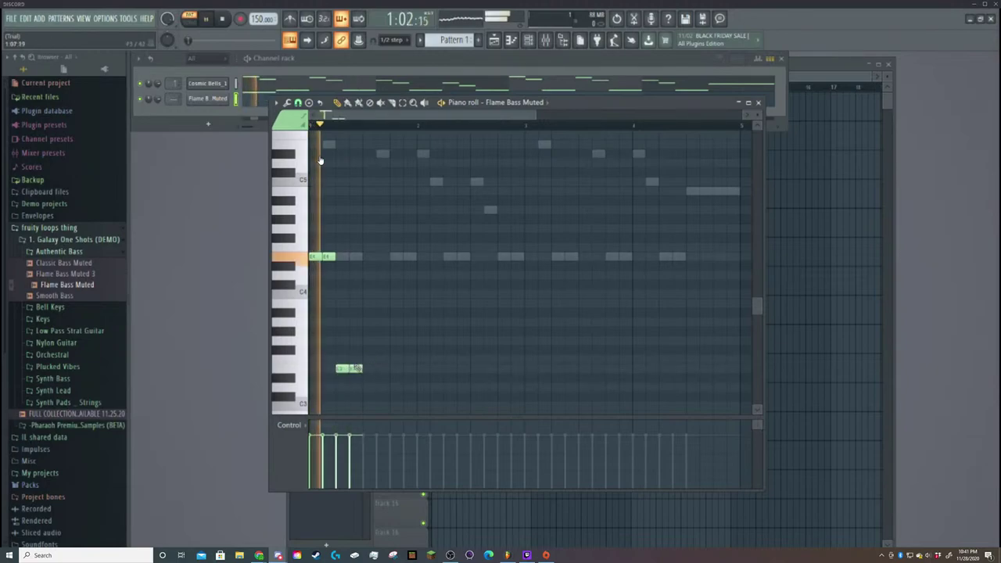
{"action": "key", "text": "space"}
{"action": "key", "text": "space"}
{"action": "key", "text": "space"}
Move the first E4 bass note at the start of bar 1 up an octave to E5.
{"action": "scroll", "coordinate": [372, 305], "scroll_direction": "up", "scroll_amount": 2}
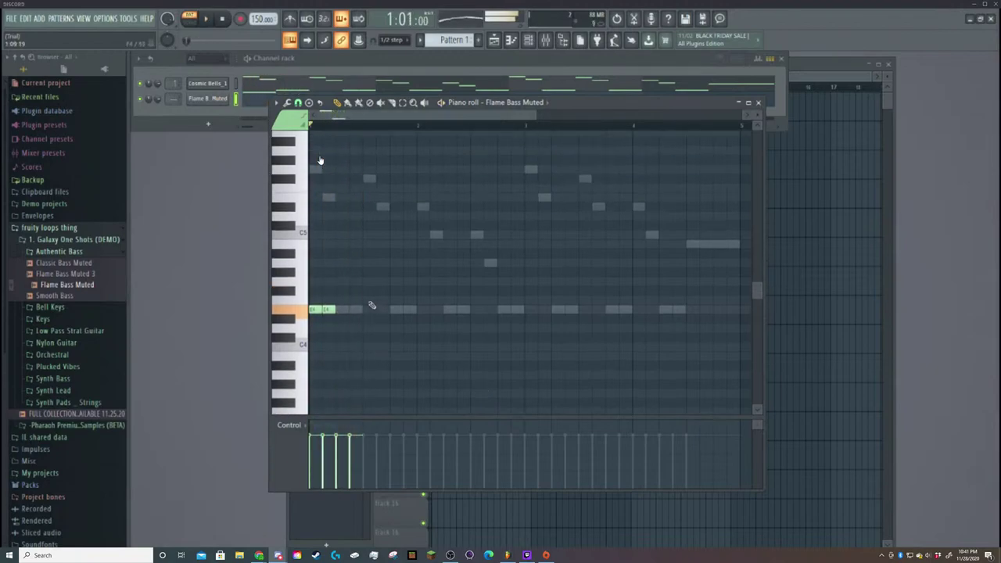
{"action": "scroll", "coordinate": [372, 305], "scroll_direction": "up", "scroll_amount": 1}
{"action": "left_click_drag", "start_coordinate": [313, 340], "coordinate": [315, 226]}
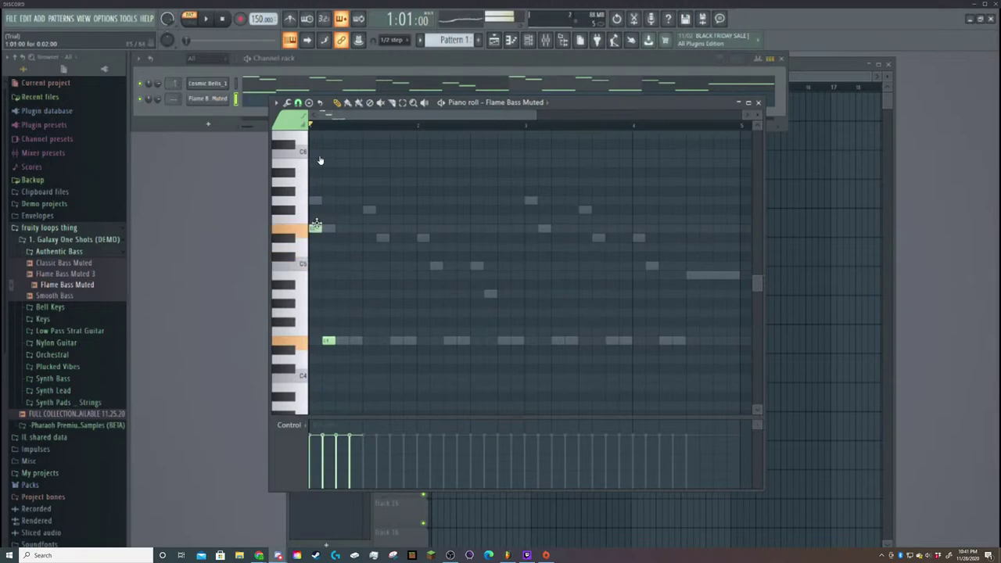
Open the Flame Bass Muted channel settings and enable the volume envelope, shortening its release slightly.
{"action": "left_click", "coordinate": [219, 100]}
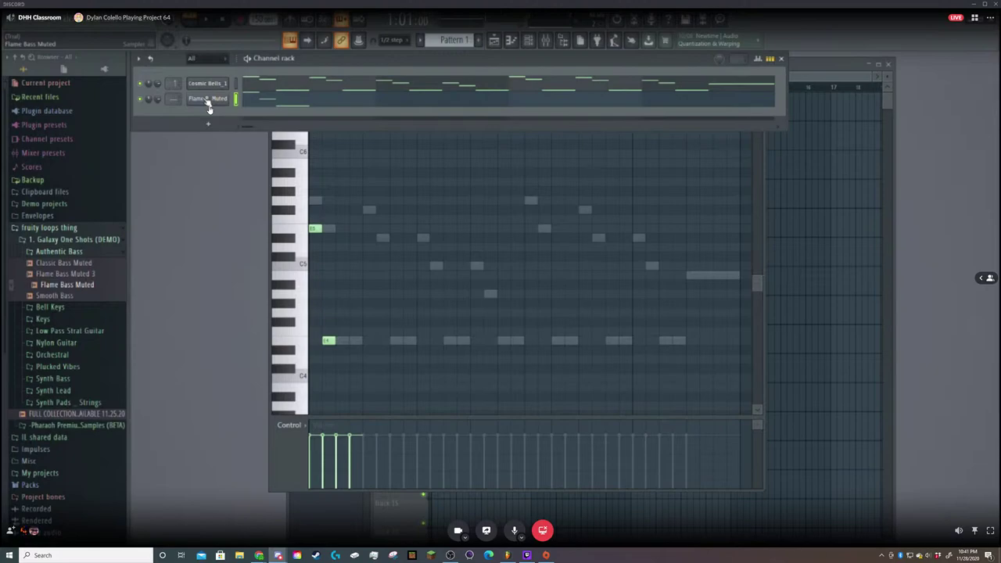
{"action": "left_click", "coordinate": [207, 100]}
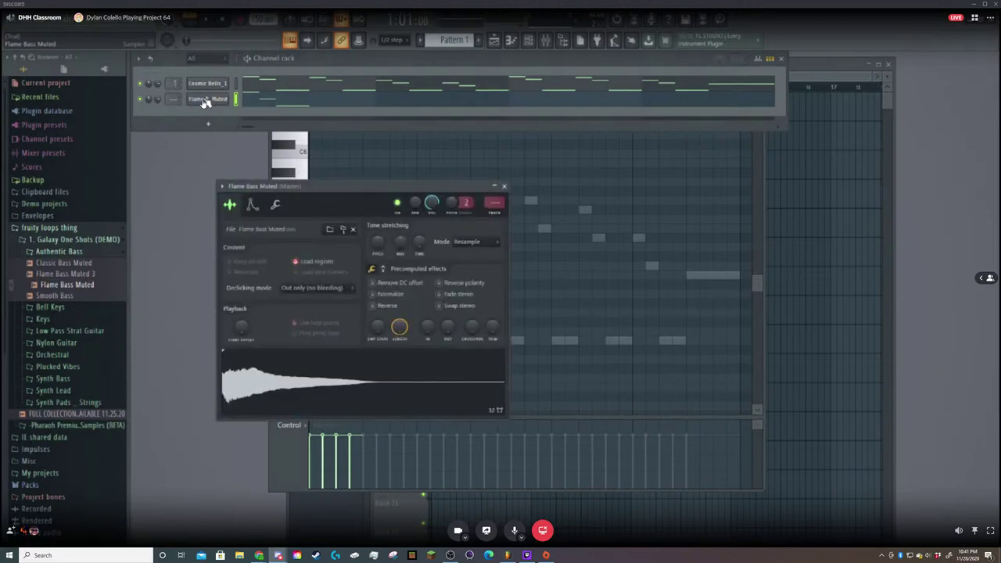
{"action": "left_click", "coordinate": [252, 205]}
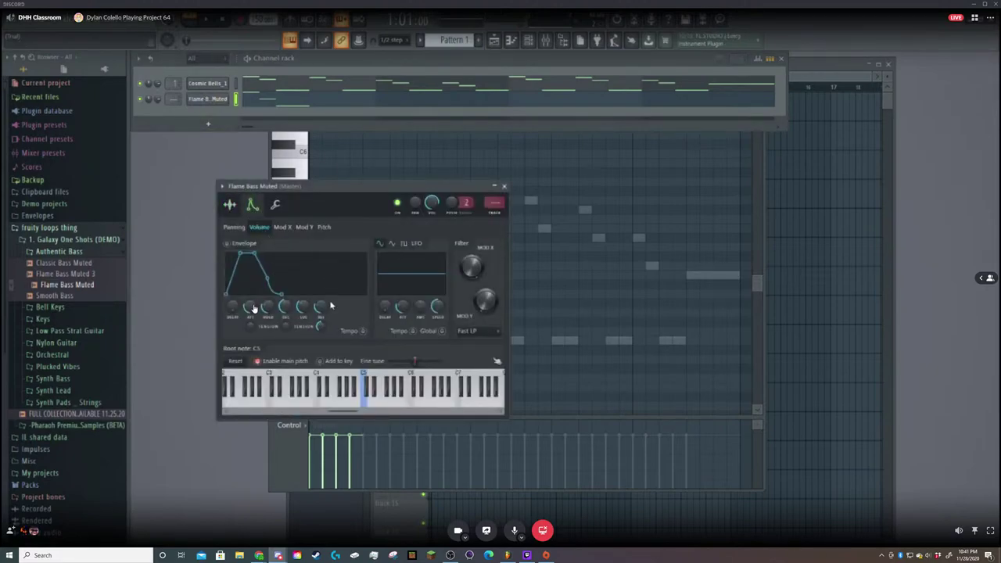
{"action": "left_click_drag", "start_coordinate": [321, 307], "coordinate": [320, 309]}
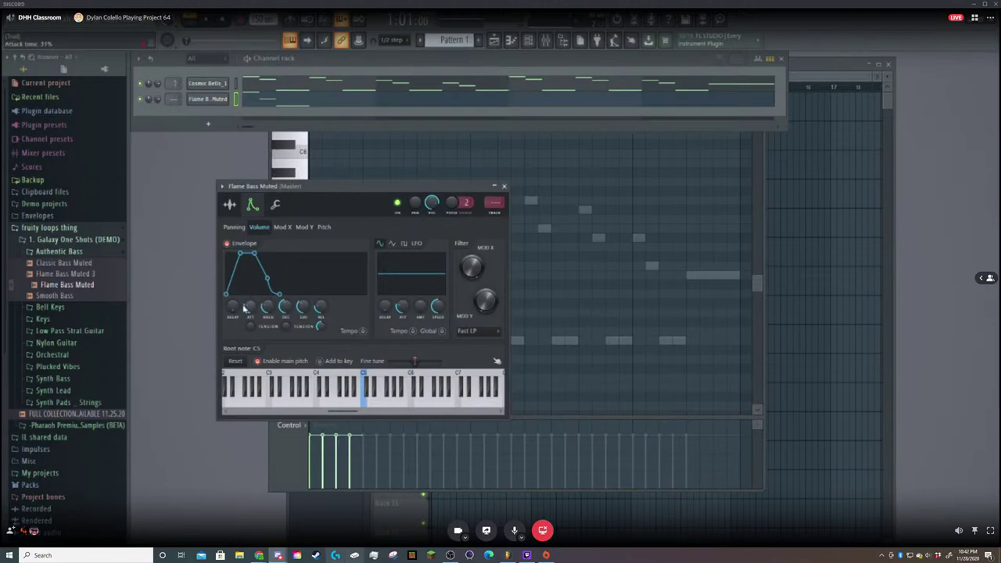
Lengthen the volume envelope's hold and reduce its attack to zero, minimizing the channel settings when done.
{"action": "left_click_drag", "start_coordinate": [266, 335], "coordinate": [267, 278]}
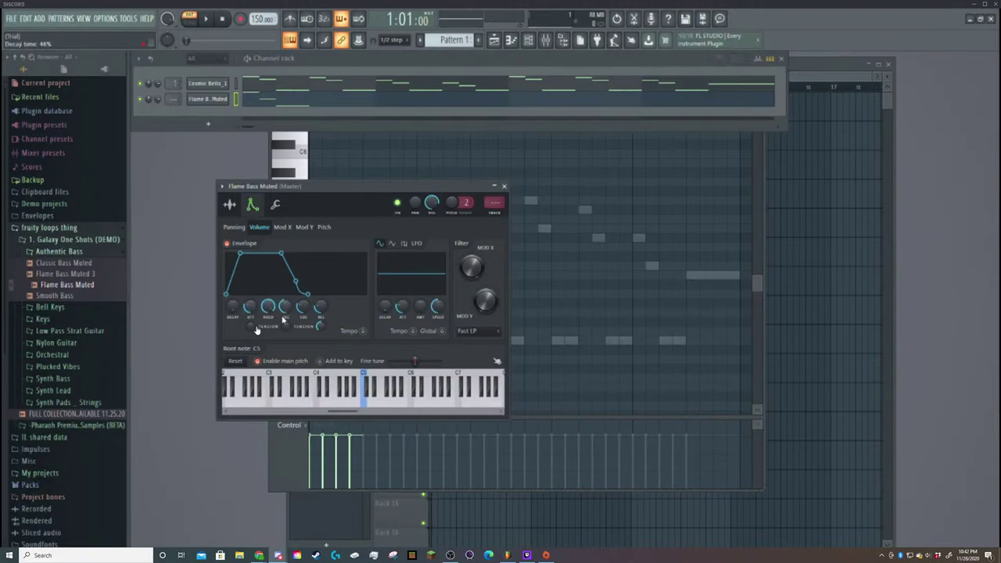
{"action": "left_click_drag", "start_coordinate": [270, 308], "coordinate": [269, 286]}
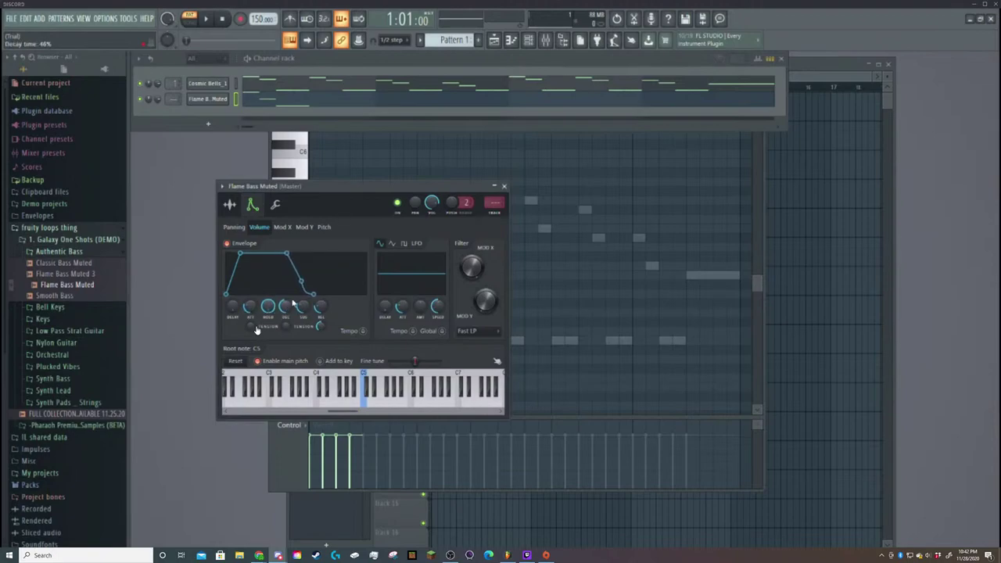
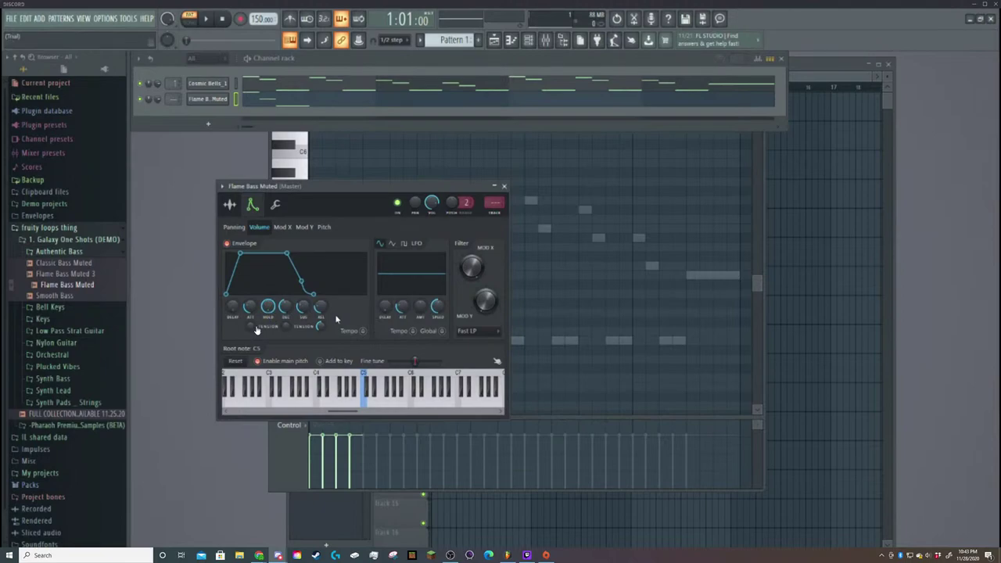
{"action": "left_click_drag", "start_coordinate": [249, 307], "coordinate": [257, 329]}
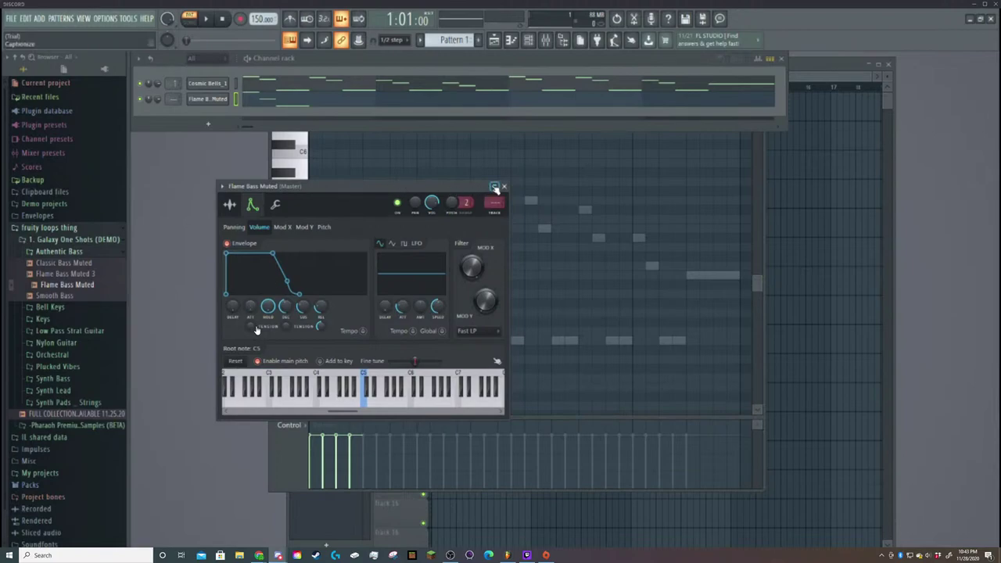
{"action": "left_click", "coordinate": [495, 188]}
Play back the start of the pattern repeatedly to hear how the bass notes sound with the new envelope.
{"action": "scroll", "coordinate": [418, 297], "scroll_direction": "down", "scroll_amount": 2}
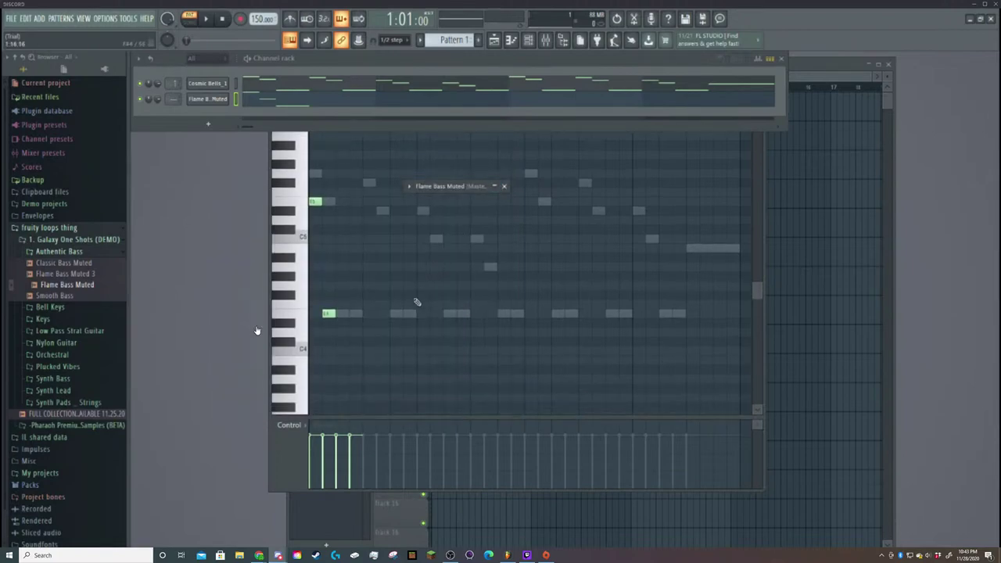
{"action": "key", "text": "space"}
{"action": "key", "text": "space"}
{"action": "key", "text": "space"}
{"action": "key", "text": "space"}
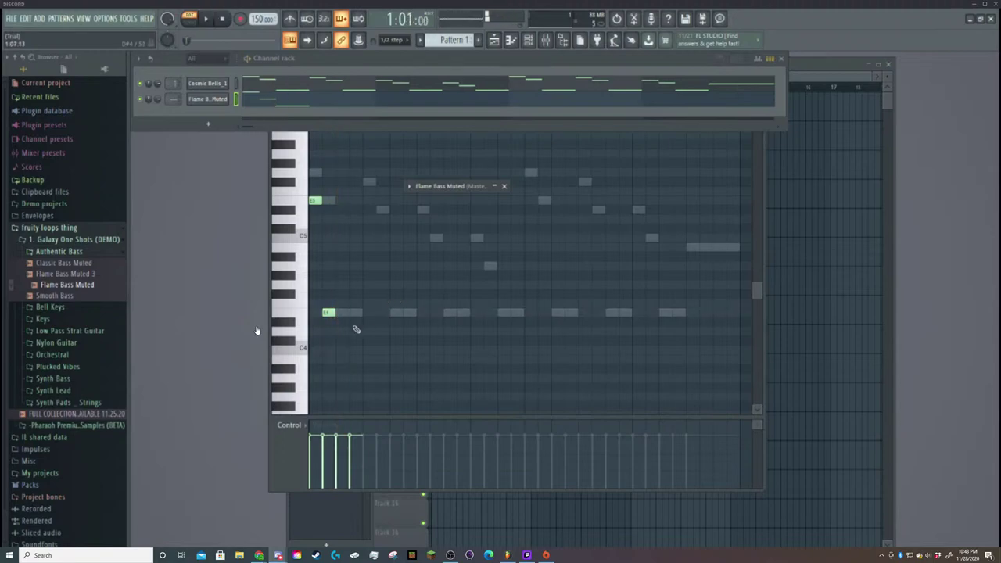
{"action": "key", "text": "space"}
{"action": "key", "text": "space"}
{"action": "key", "text": "space"}
{"action": "key", "text": "space"}
{"action": "key", "text": "space"}
{"action": "key", "text": "space"}
{"action": "key", "text": "space"}
{"action": "key", "text": "space"}
{"action": "key", "text": "space"}
{"action": "key", "text": "space"}
{"action": "key", "text": "space"}
{"action": "key", "text": "space"}
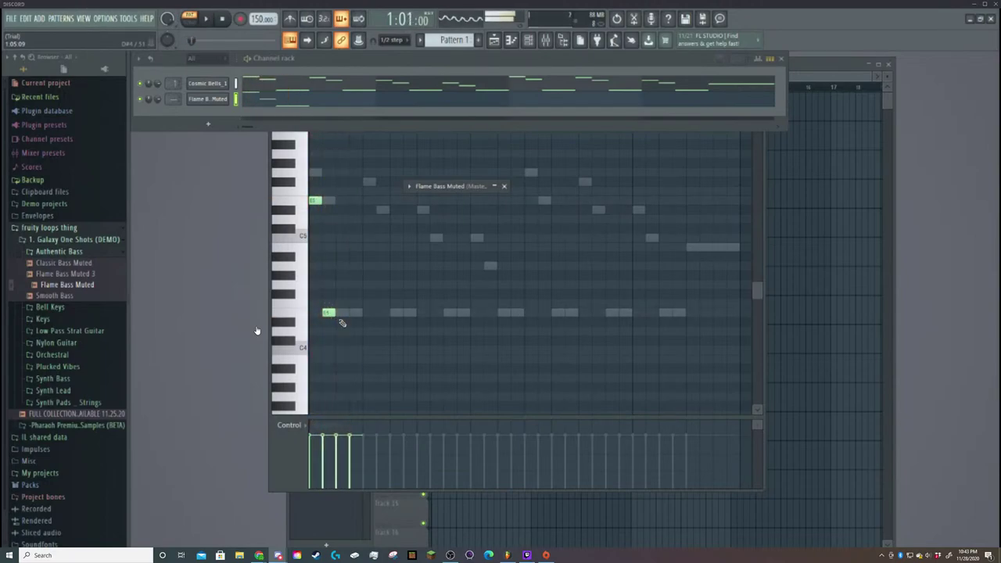
Add a second E5 eighth note directly after the first one in bar 1 and play it back.
{"action": "left_click", "coordinate": [327, 201]}
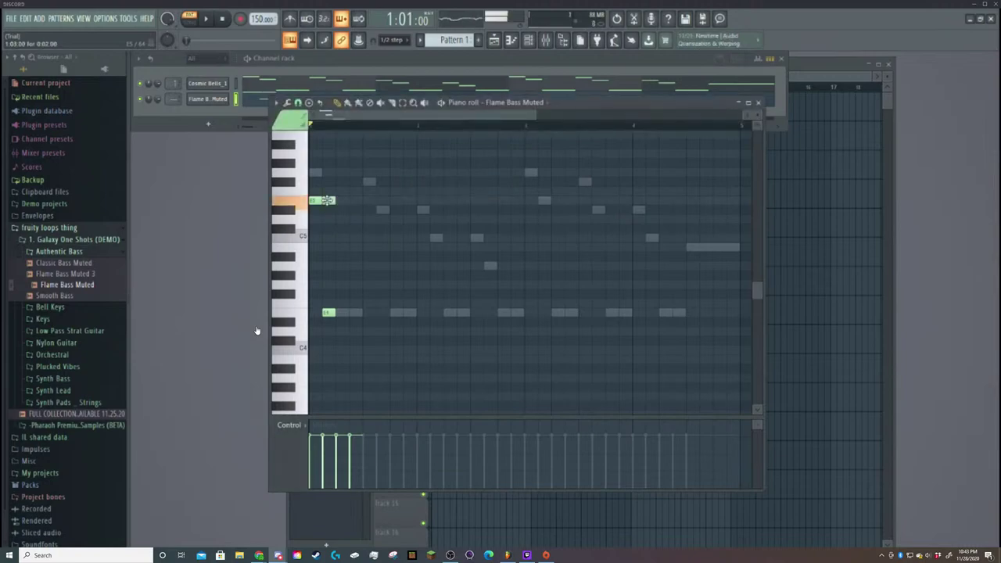
{"action": "key", "text": "space"}
{"action": "key", "text": "space"}
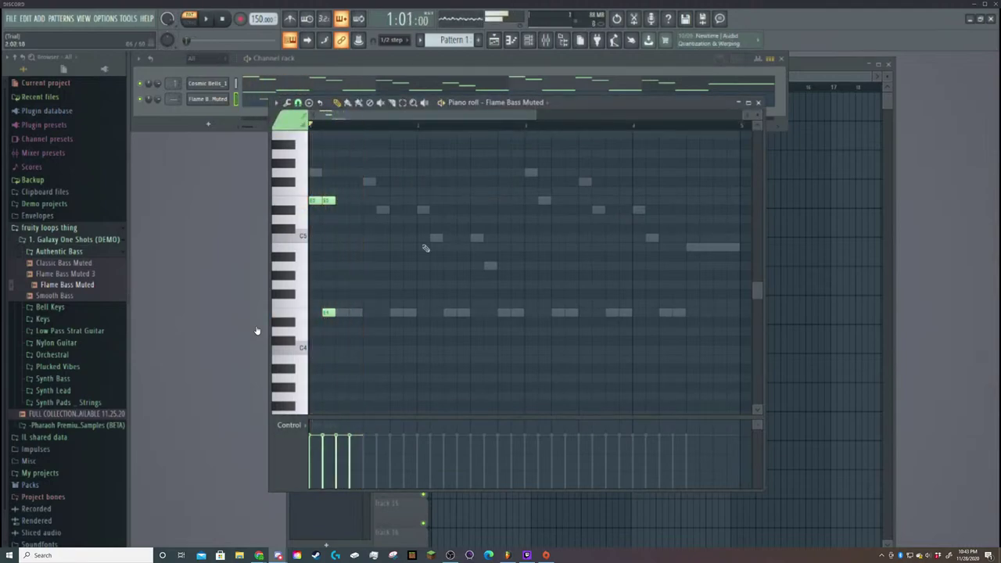
Add two D#5 eighth notes on beat 3 and two E4 eighth notes on beat 4 of bar 1, and play them back.
{"action": "left_click", "coordinate": [375, 209]}
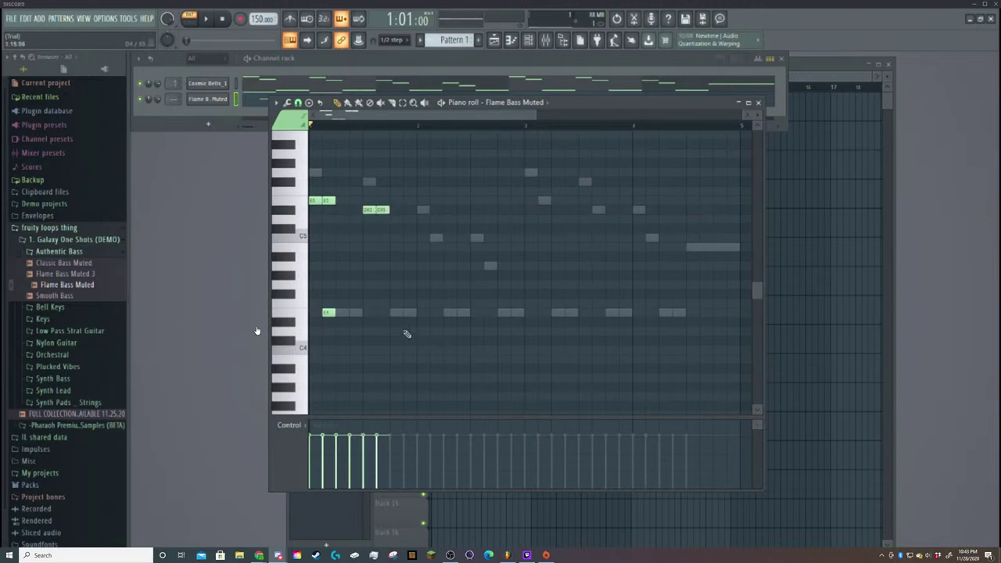
{"action": "left_click", "coordinate": [403, 313]}
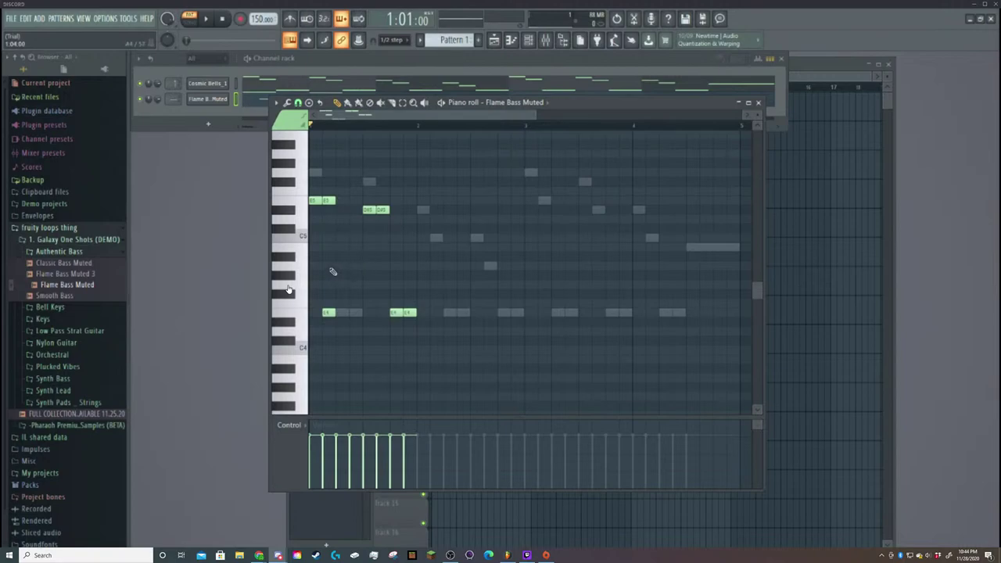
{"action": "key", "text": "space"}
{"action": "key", "text": "space"}
{"action": "key", "text": "space"}
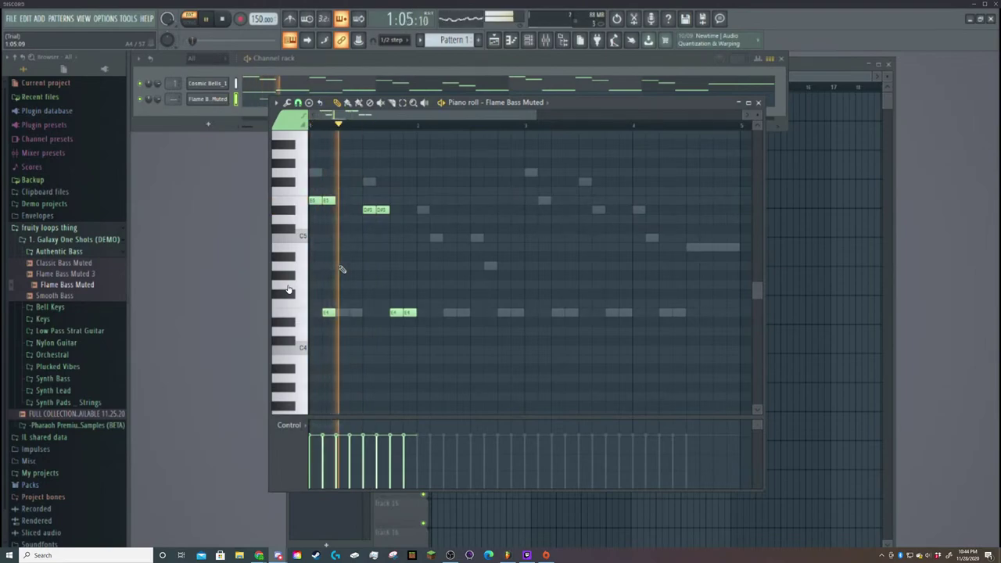
{"action": "key", "text": "space"}
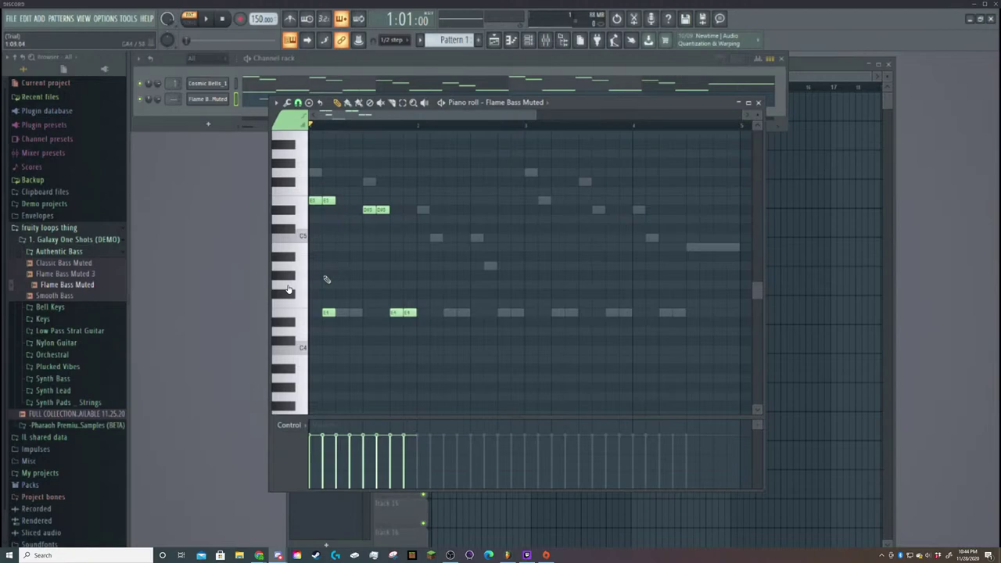
Place two low bass notes at the start of bar 1, one on C0 and one raised to just above C2.
{"action": "scroll", "coordinate": [328, 279], "scroll_direction": "up", "scroll_amount": 10}
{"action": "scroll", "coordinate": [327, 280], "scroll_direction": "down", "scroll_amount": 20}
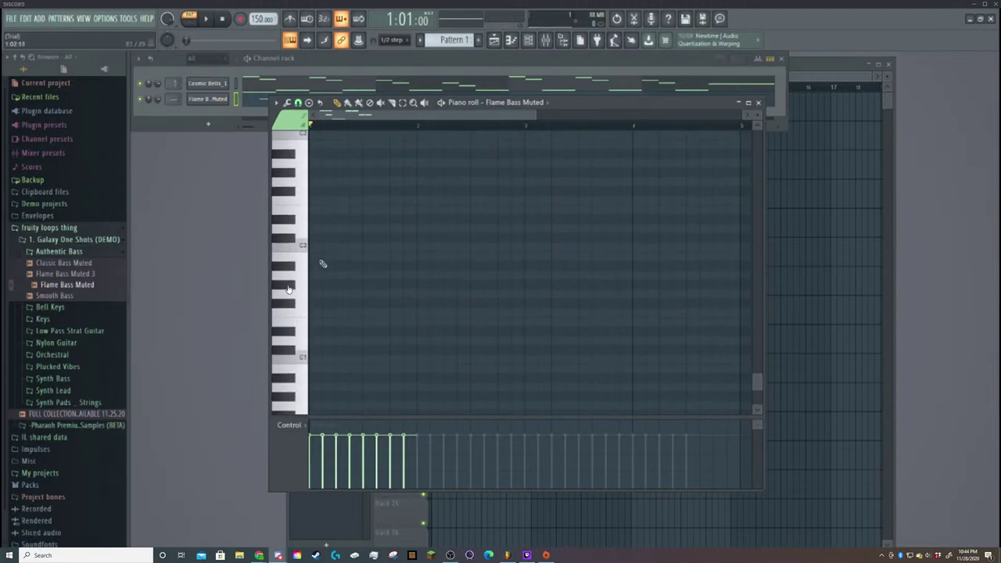
{"action": "scroll", "coordinate": [333, 391], "scroll_direction": "up", "scroll_amount": 10}
{"action": "scroll", "coordinate": [353, 363], "scroll_direction": "down", "scroll_amount": 10}
{"action": "left_click", "coordinate": [312, 409]}
{"action": "left_click", "coordinate": [313, 383]}
{"action": "left_click_drag", "start_coordinate": [313, 382], "coordinate": [314, 150]}
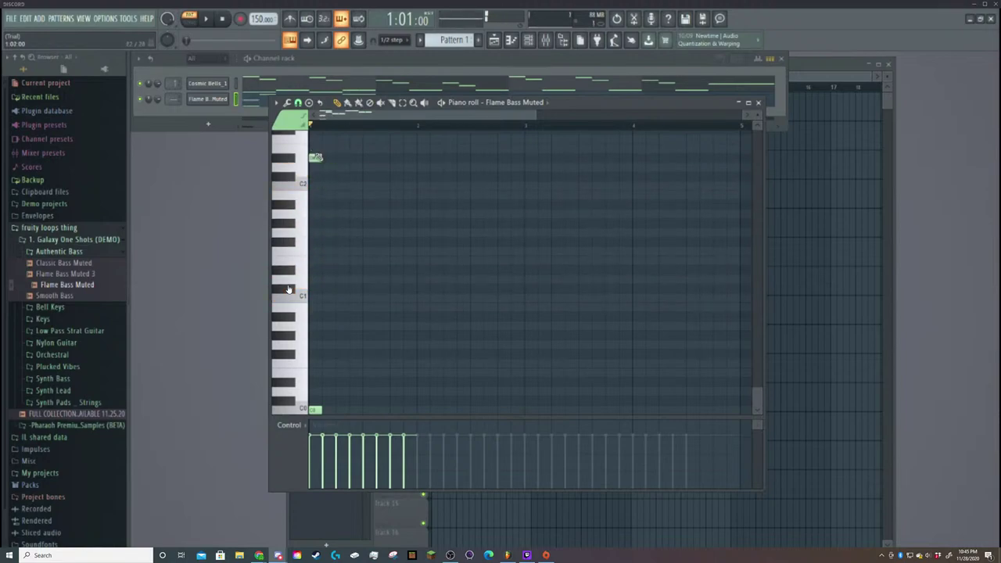
Delete the two low bass notes at the start of bar 1 and compare the bass notes with the Cosmic Bells_1 melody.
{"action": "right_click", "coordinate": [314, 155]}
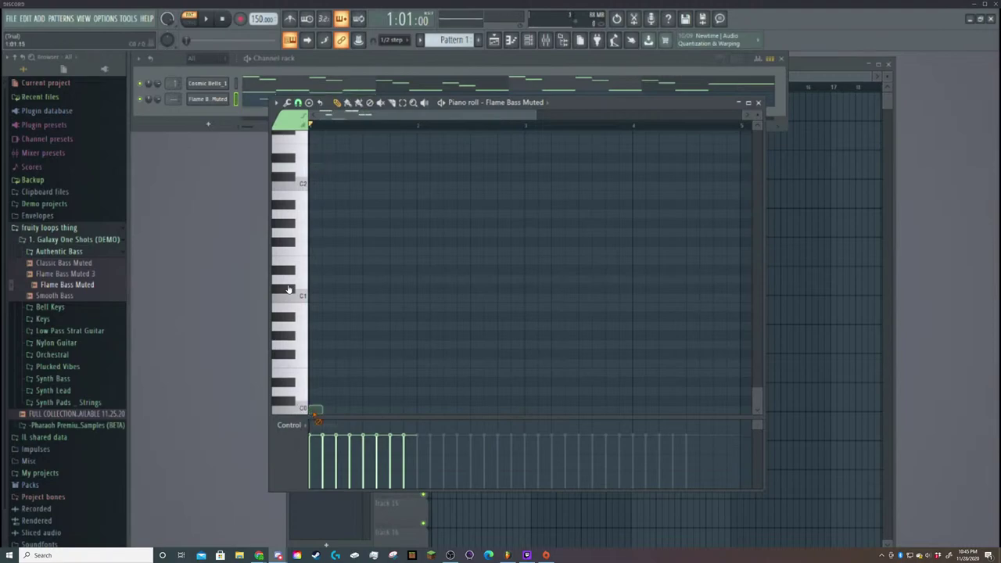
{"action": "scroll", "coordinate": [369, 352], "scroll_direction": "up", "scroll_amount": 10}
{"action": "scroll", "coordinate": [369, 352], "scroll_direction": "up", "scroll_amount": 2}
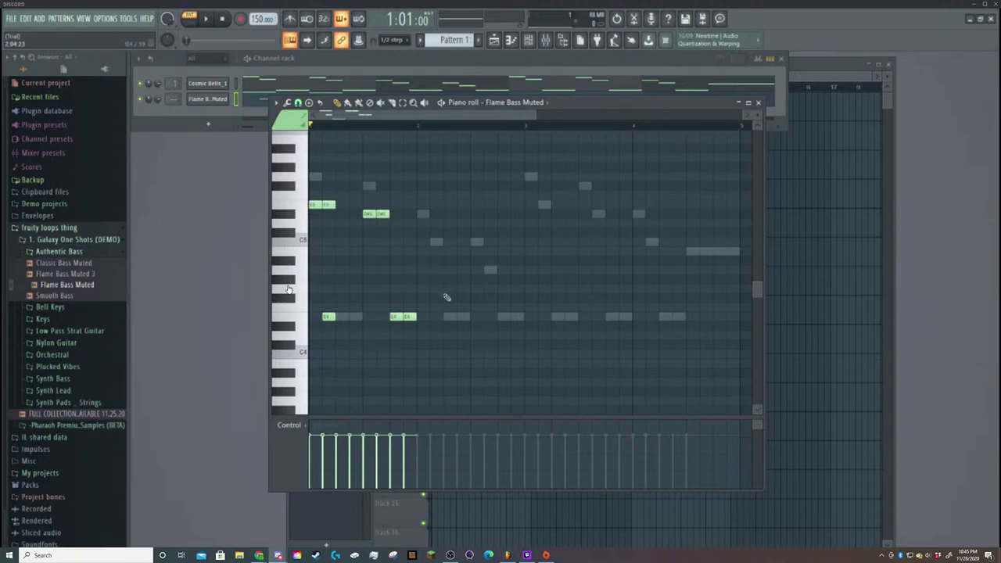
{"action": "scroll", "coordinate": [434, 278], "scroll_direction": "down", "scroll_amount": 4}
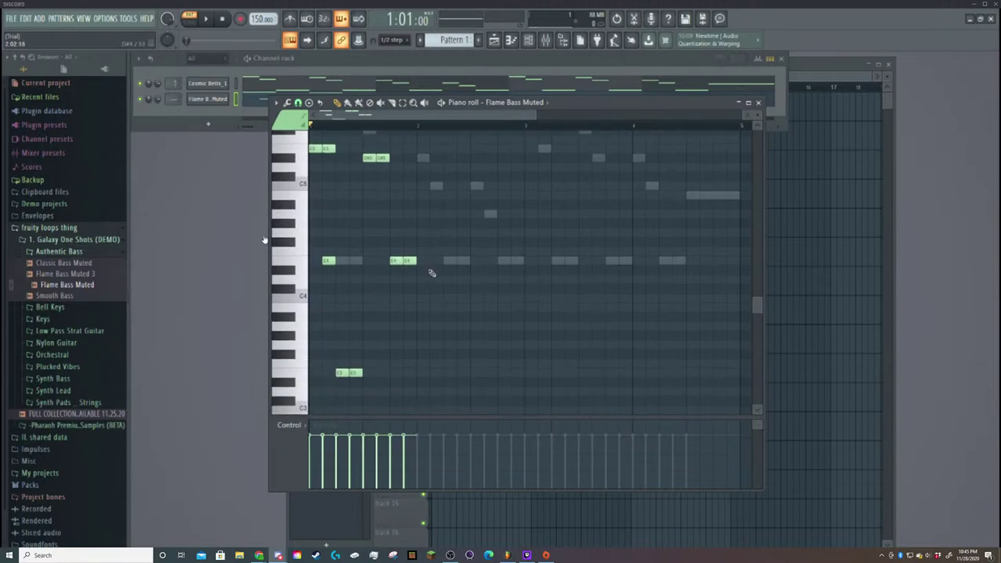
{"action": "mouse_move", "coordinate": [319, 190]}
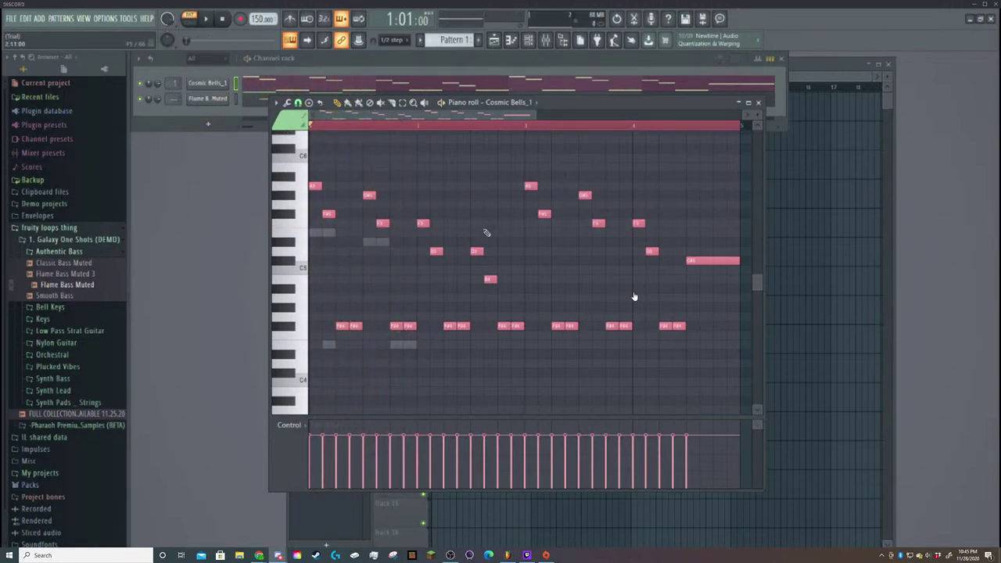
{"action": "mouse_move", "coordinate": [299, 137]}
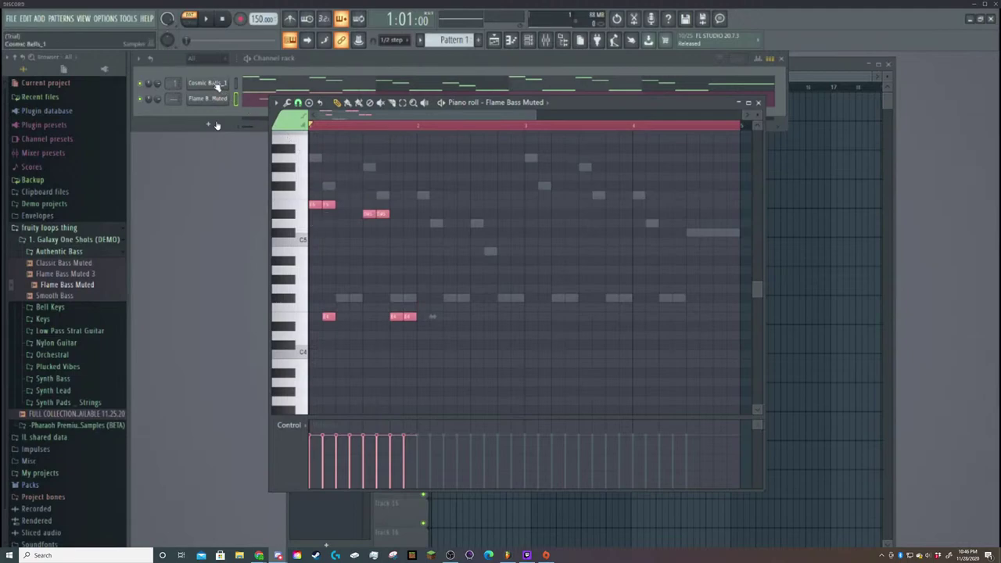
Transpose all Cosmic Bells_1 melody notes down two semitones and play back the pattern.
{"action": "left_click", "coordinate": [266, 84]}
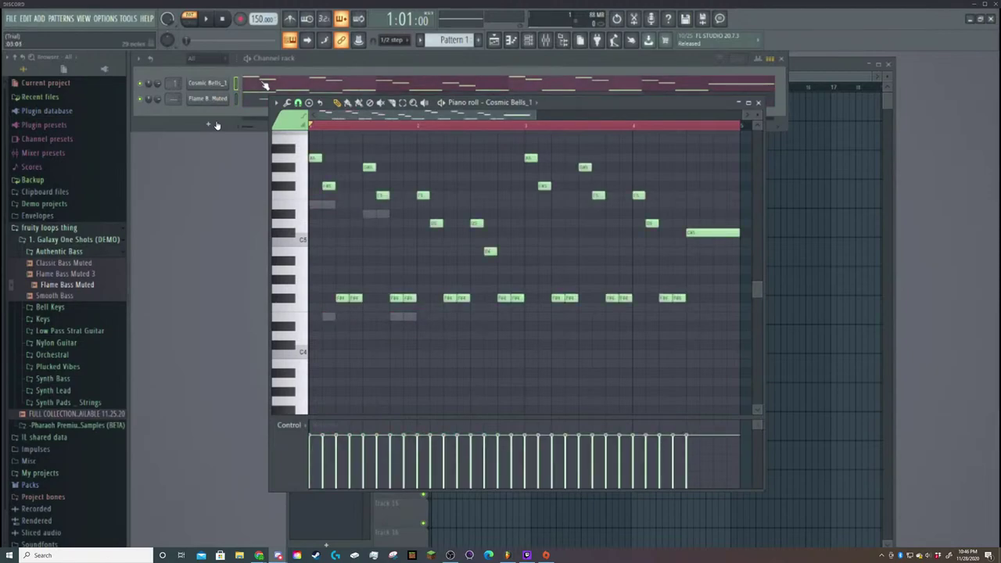
{"action": "key", "text": "ctrl+a"}
{"action": "key", "text": "Down"}
{"action": "key", "text": "Down"}
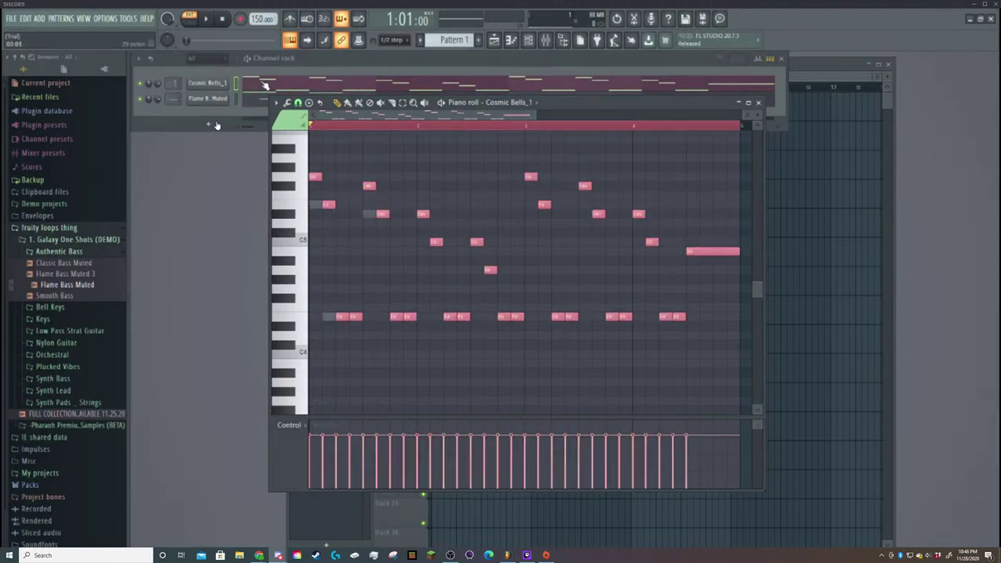
{"action": "key", "text": "space"}
{"action": "key", "text": "space"}
Add an E4 eighth note on beat 2 of bar 1 in the Flame Bass Muted part and play it back.
{"action": "left_click", "coordinate": [254, 100]}
{"action": "key", "text": "space"}
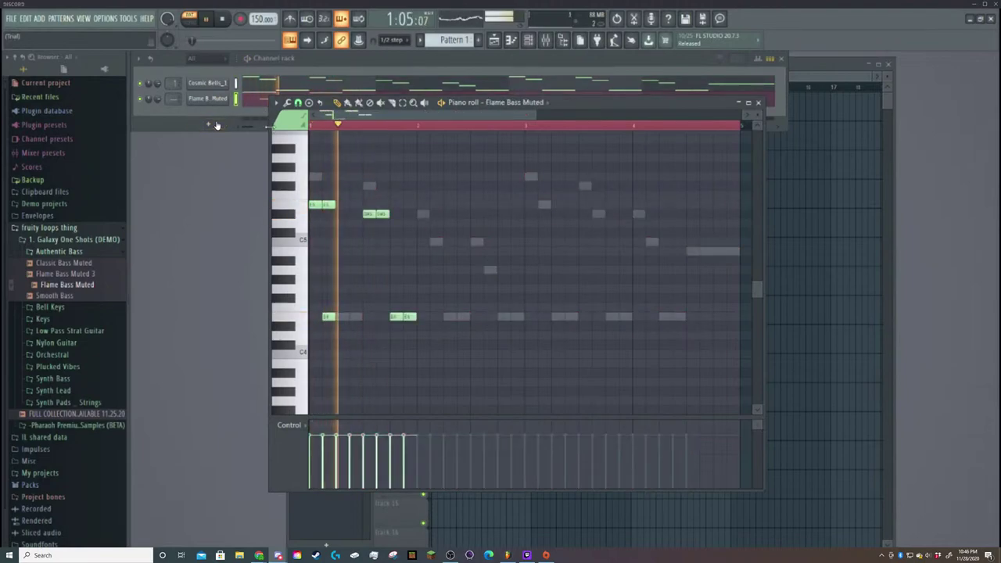
{"action": "key", "text": "space"}
{"action": "key", "text": "space"}
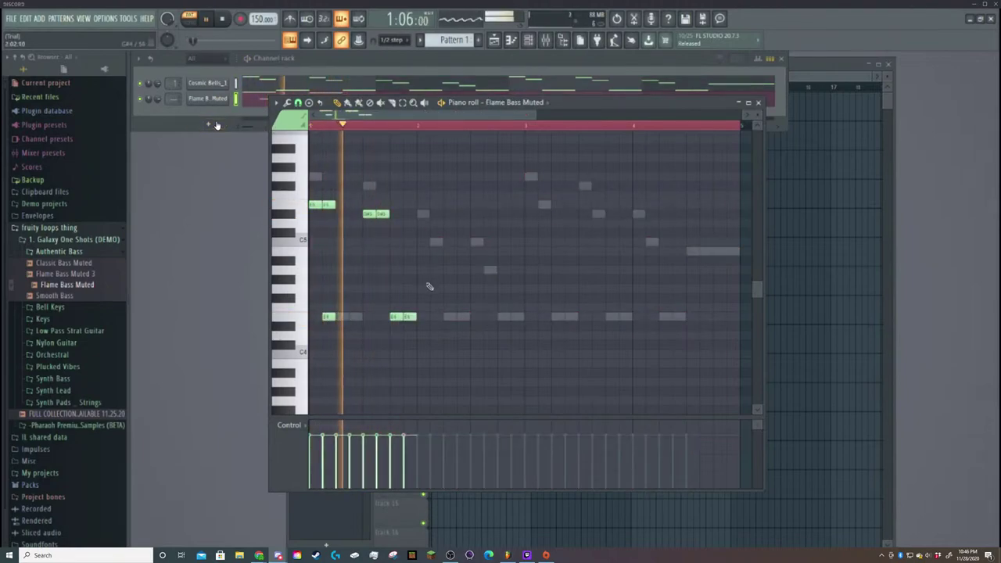
{"action": "key", "text": "space"}
{"action": "left_click", "coordinate": [342, 317]}
{"action": "key", "text": "space"}
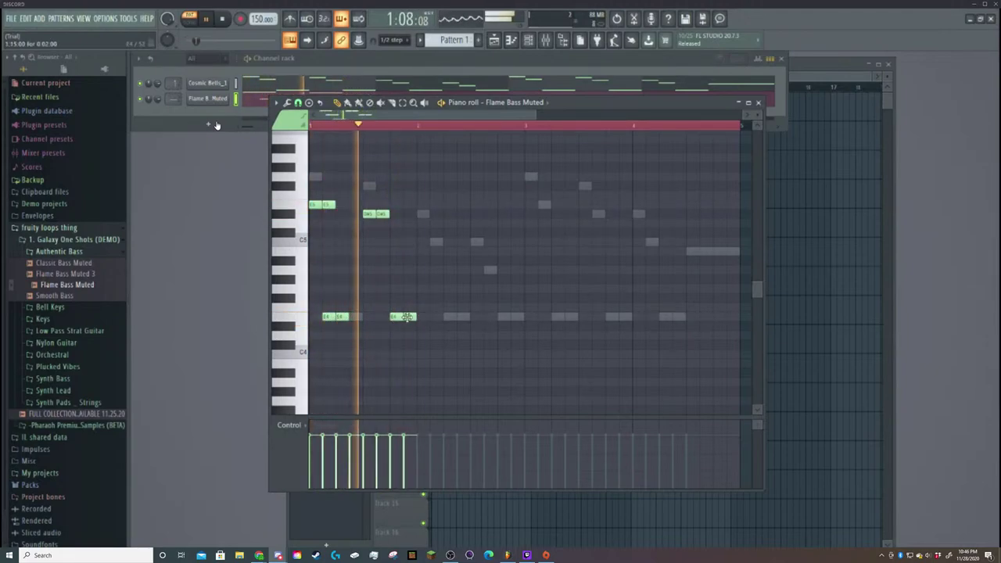
{"action": "key", "text": "space"}
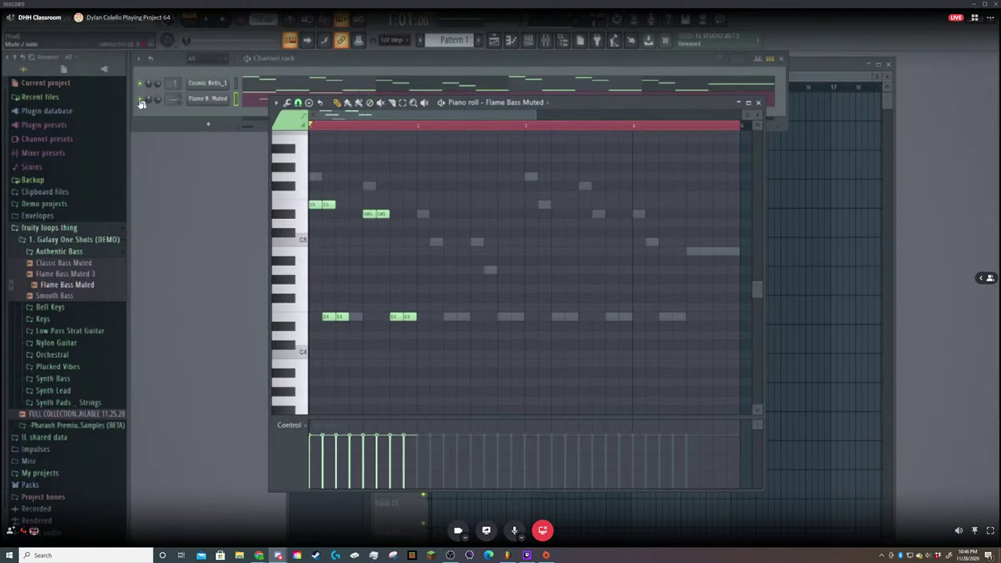
Play the melody with Flame Bass Muted silenced, and the bass with Cosmic Bells_1 muted, leaving only the bass channel active.
{"action": "left_click", "coordinate": [141, 104]}
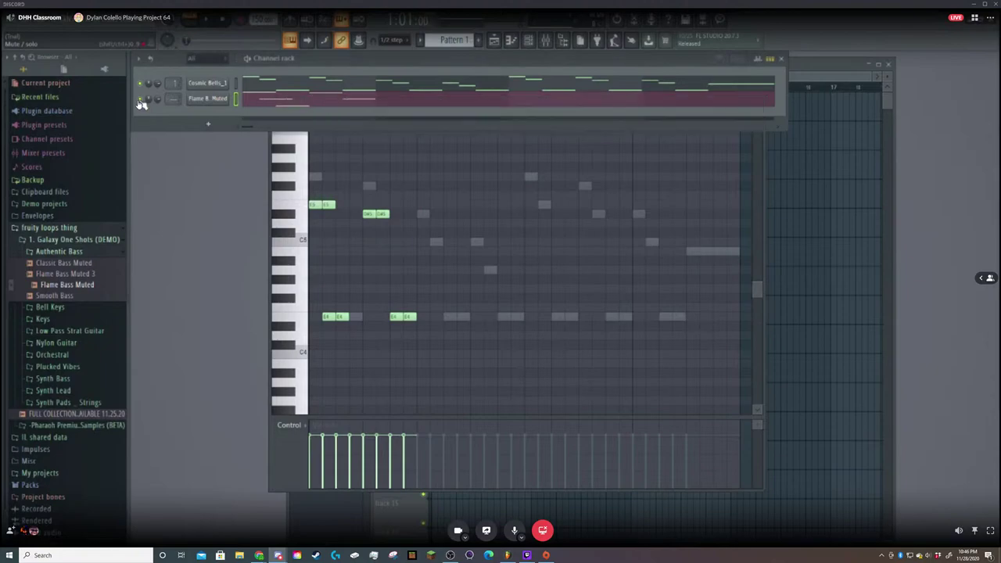
{"action": "key", "text": "space"}
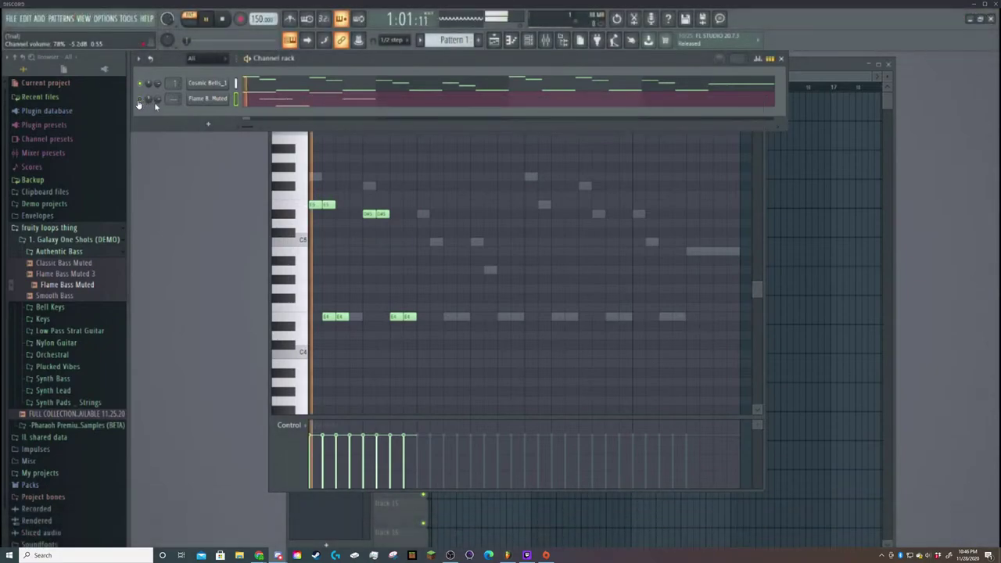
{"action": "key", "text": "space"}
{"action": "key", "text": "space"}
{"action": "key", "text": "space"}
{"action": "key", "text": "space"}
{"action": "key", "text": "space"}
{"action": "key", "text": "space"}
{"action": "key", "text": "space"}
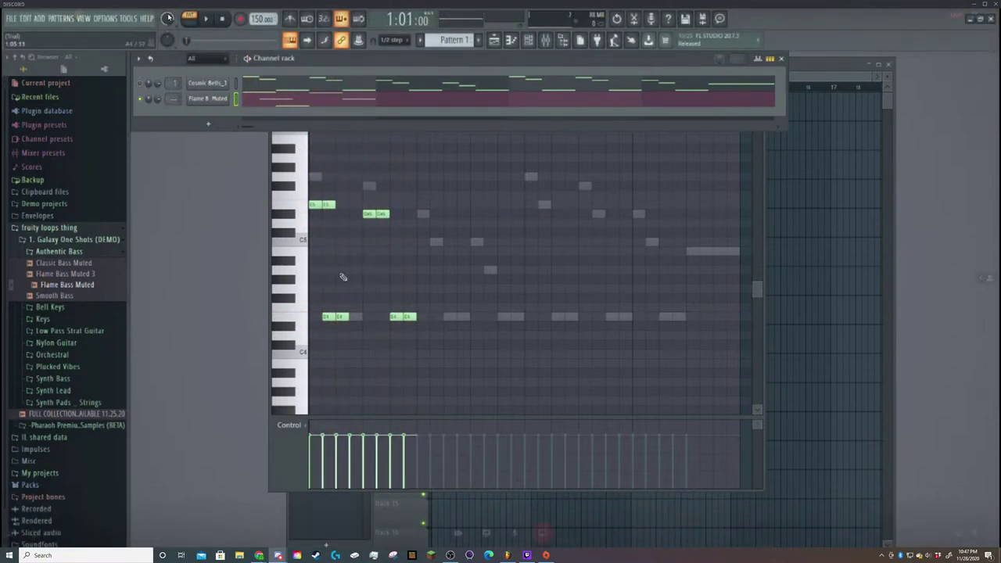
{"action": "key", "text": "space"}
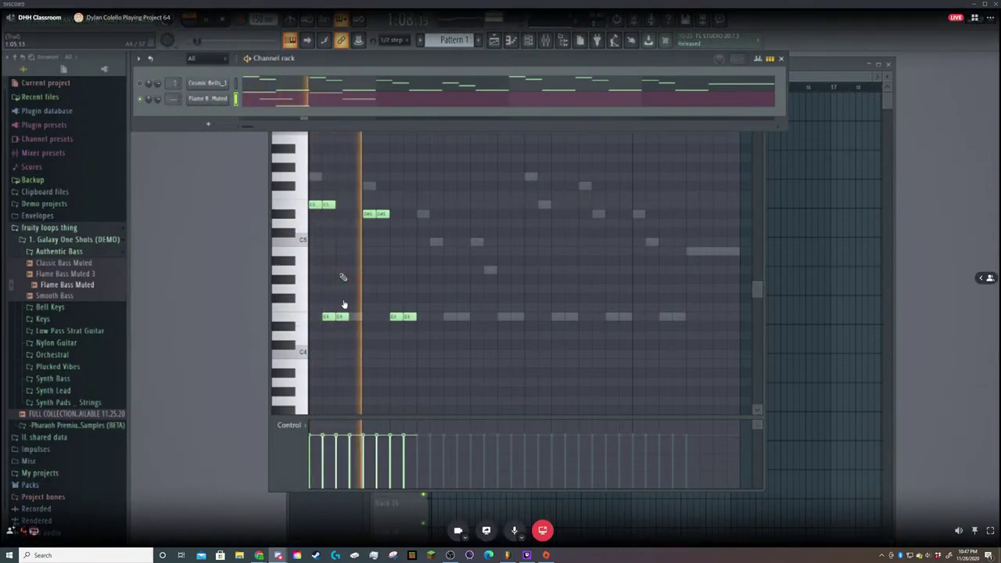
{"action": "key", "text": "space"}
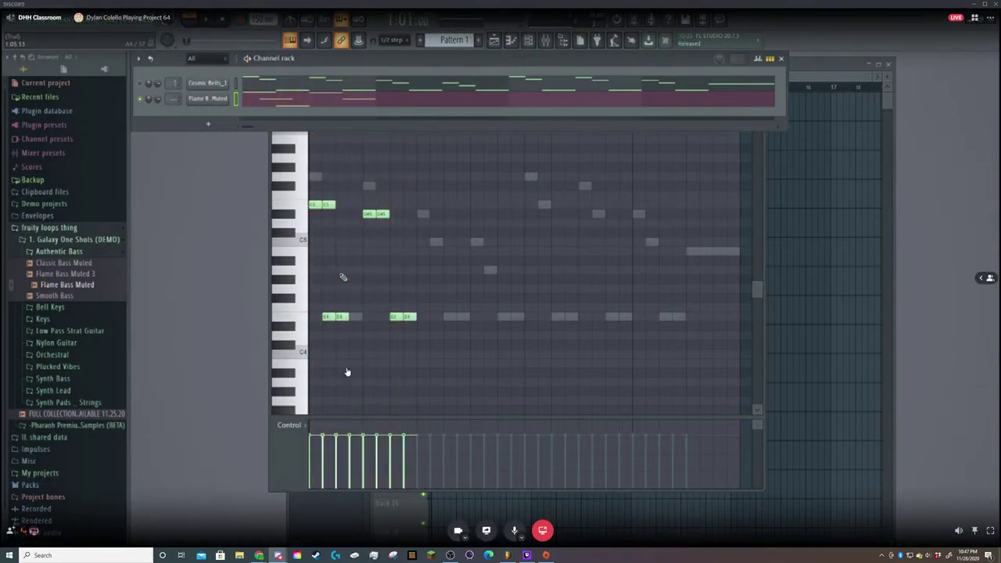
{"action": "key", "text": "space"}
{"action": "key", "text": "space"}
Delete the two low E3 bass notes on beat 2 of bar 1 and play back the bass part.
{"action": "scroll", "coordinate": [391, 305], "scroll_direction": "up", "scroll_amount": 6}
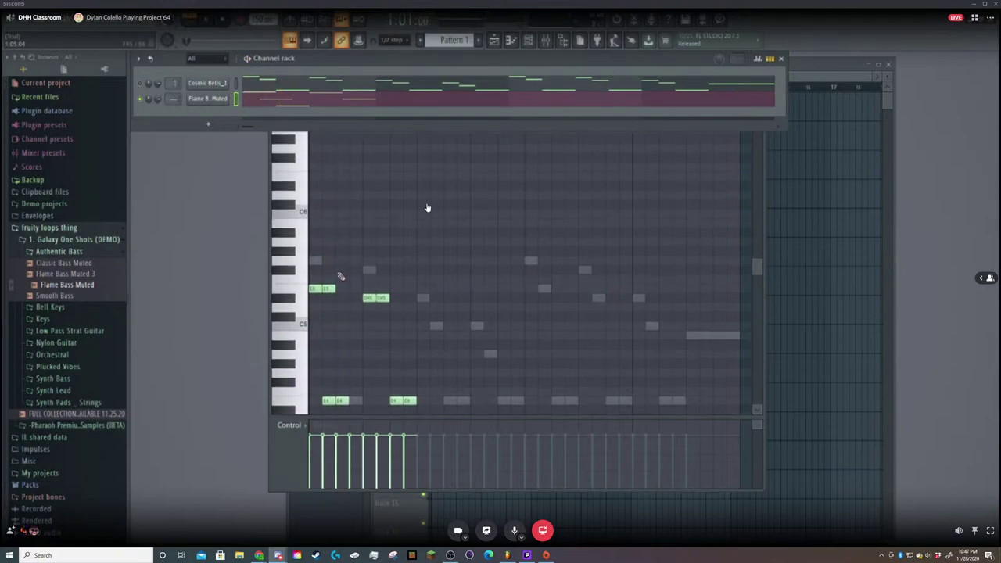
{"action": "scroll", "coordinate": [427, 206], "scroll_direction": "down", "scroll_amount": 5}
{"action": "scroll", "coordinate": [429, 245], "scroll_direction": "down", "scroll_amount": 6}
{"action": "scroll", "coordinate": [420, 221], "scroll_direction": "up", "scroll_amount": 2}
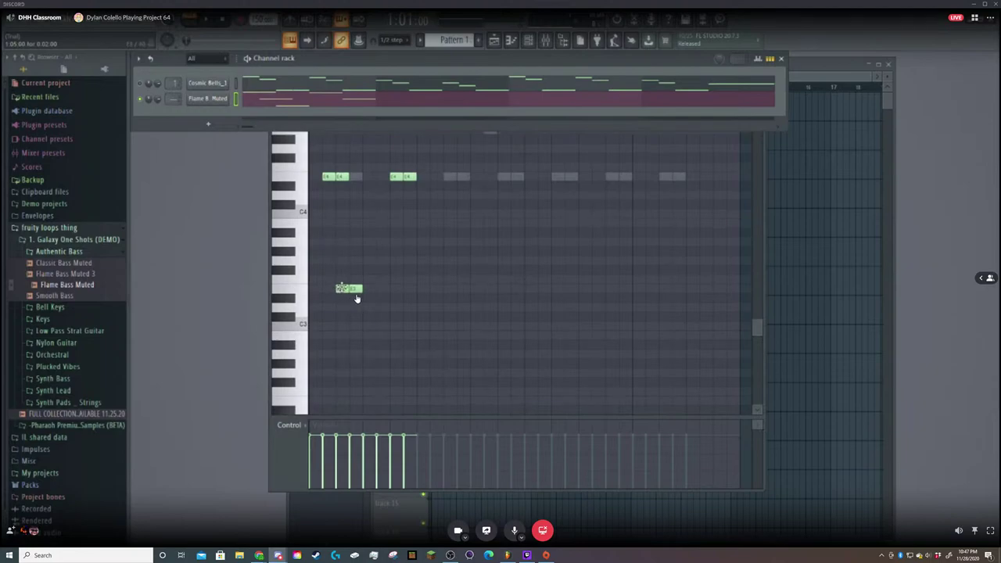
{"action": "right_click", "coordinate": [352, 291]}
{"action": "scroll", "coordinate": [358, 300], "scroll_direction": "up", "scroll_amount": 3}
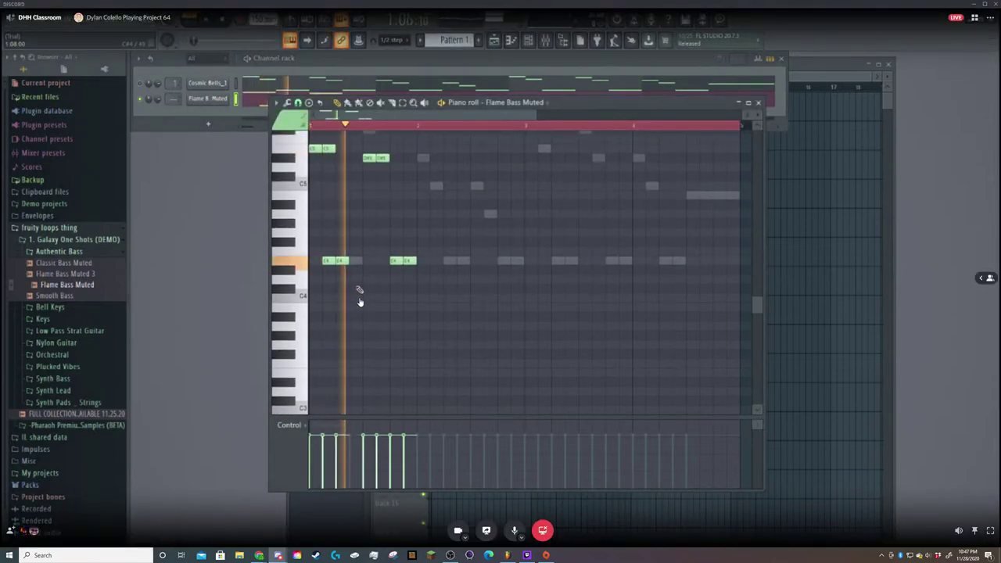
{"action": "scroll", "coordinate": [425, 305], "scroll_direction": "up", "scroll_amount": 3}
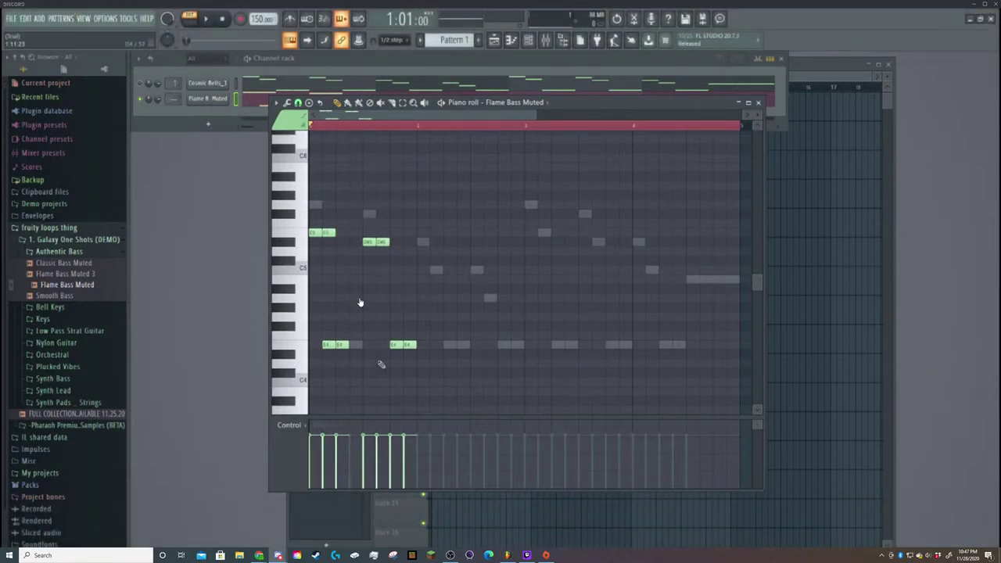
Rearrange the first E4 notes in bar 1 so that the pair fills beat 2, and play back the bass.
{"action": "scroll", "coordinate": [365, 349], "scroll_direction": "down", "scroll_amount": 3}
{"action": "scroll", "coordinate": [359, 344], "scroll_direction": "up", "scroll_amount": 3}
{"action": "key", "text": "space"}
{"action": "key", "text": "space"}
{"action": "left_click_drag", "start_coordinate": [325, 337], "coordinate": [364, 344]}
{"action": "left_click", "coordinate": [364, 344]}
{"action": "left_click", "coordinate": [364, 344]}
{"action": "right_click", "coordinate": [369, 345]}
{"action": "left_click", "coordinate": [353, 345]}
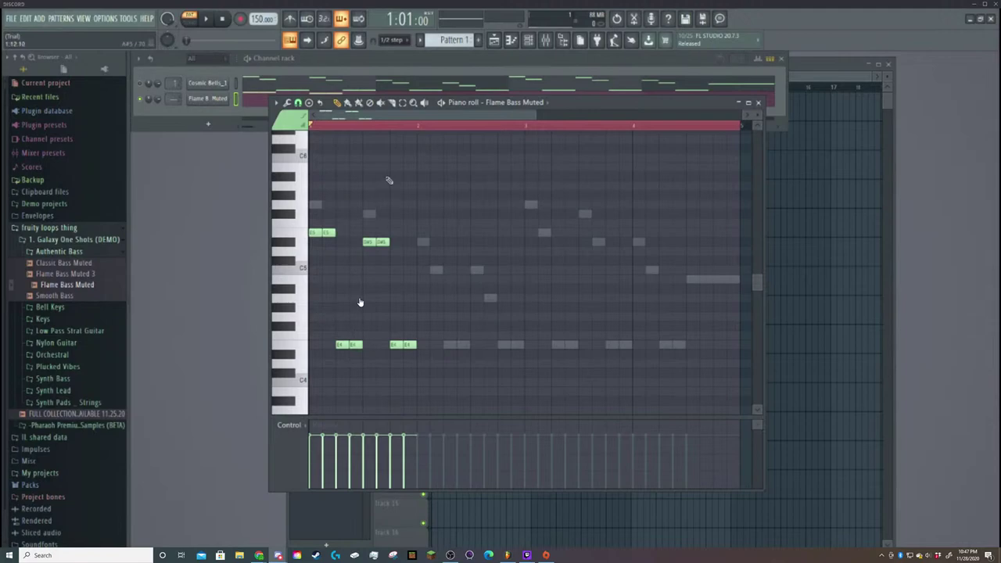
{"action": "key", "text": "space"}
{"action": "key", "text": "space"}
{"action": "key", "text": "space"}
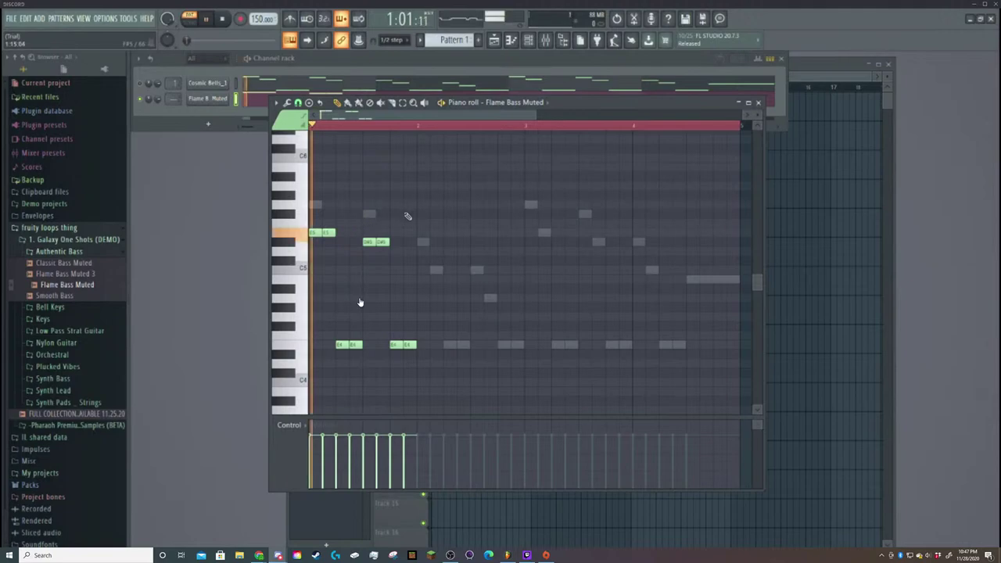
{"action": "key", "text": "space"}
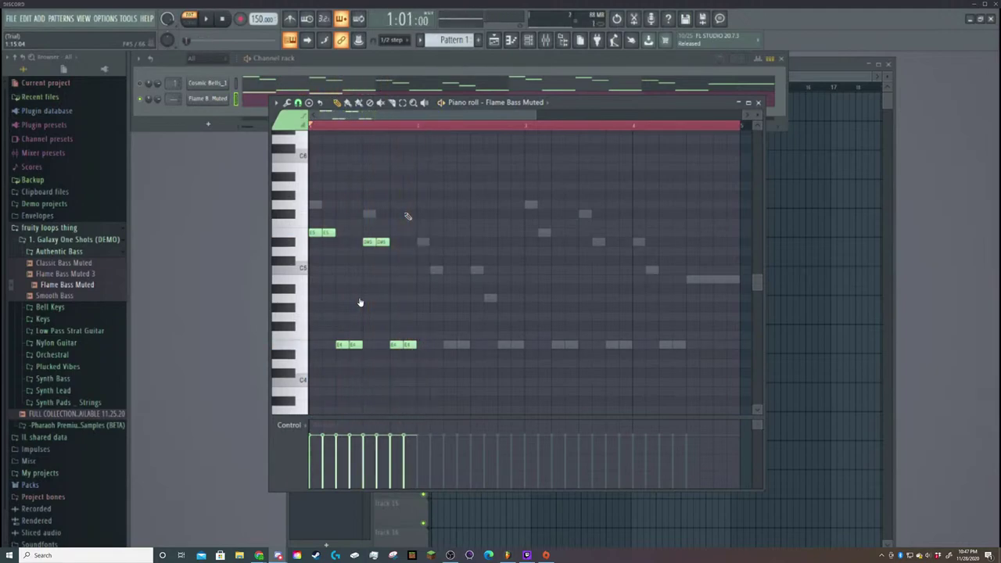
Add two C5 eighth notes on beat 1 and two E4 eighth notes on beat 2 of bar 2.
{"action": "left_click", "coordinate": [423, 271]}
{"action": "left_click", "coordinate": [436, 270]}
{"action": "left_click", "coordinate": [450, 345]}
{"action": "left_click", "coordinate": [462, 344]}
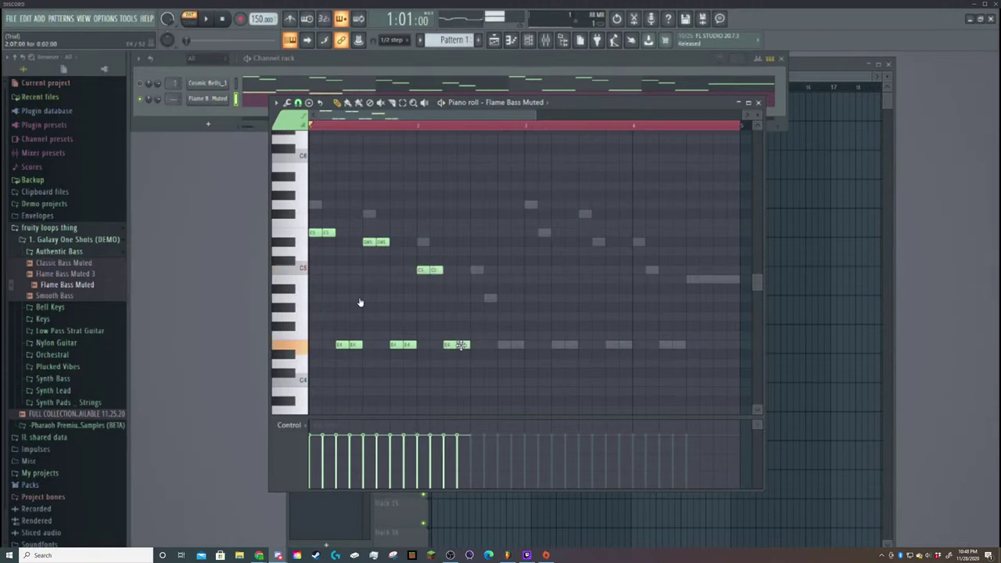
{"action": "left_click", "coordinate": [477, 289]}
{"action": "left_click", "coordinate": [490, 288]}
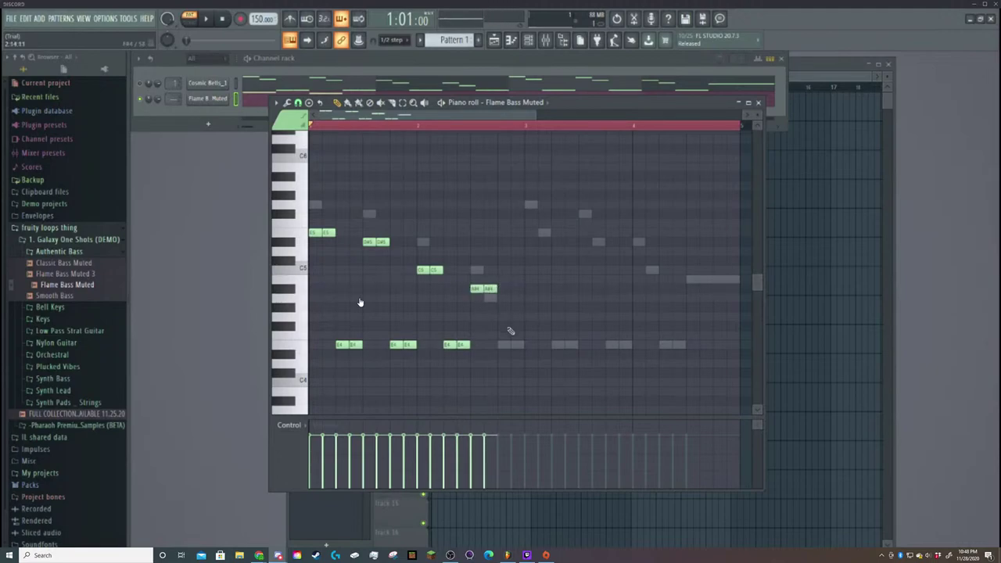
{"action": "right_click", "coordinate": [477, 290]}
{"action": "right_click", "coordinate": [489, 289]}
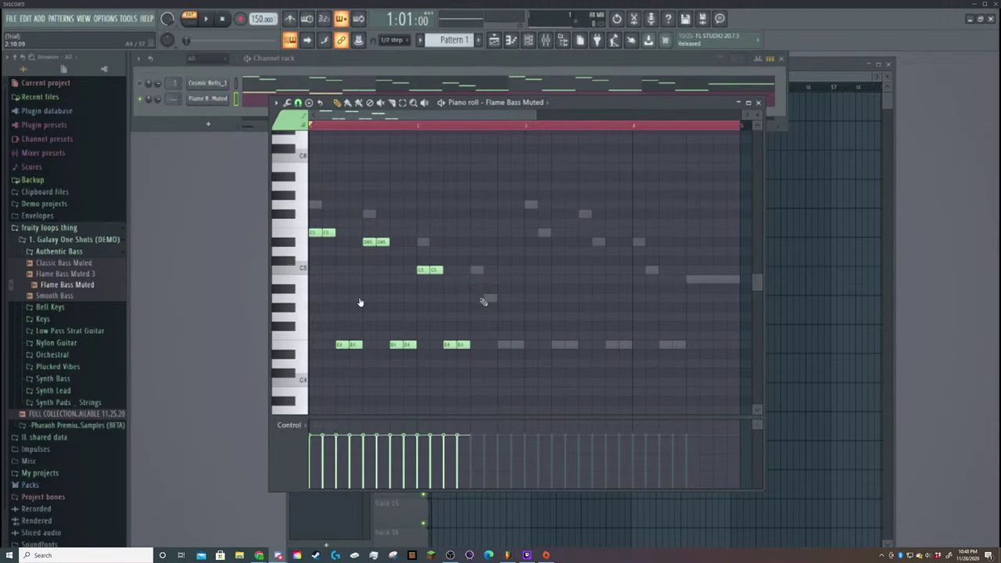
Add two A4 eighth notes on beat 3 and two E4 eighth notes on beat 4 of bar 2, and play back the bass.
{"action": "left_click", "coordinate": [488, 298]}
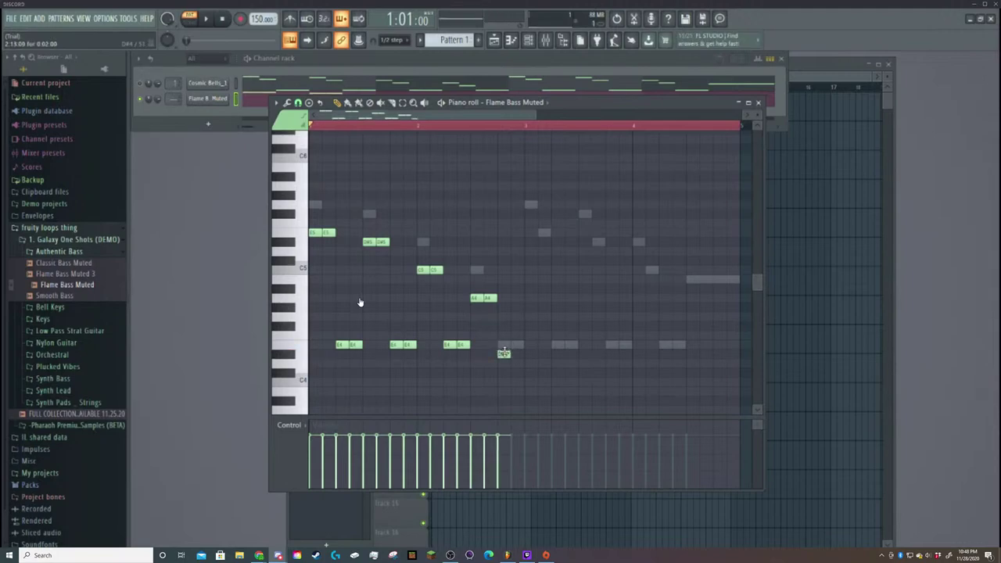
{"action": "left_click", "coordinate": [505, 345]}
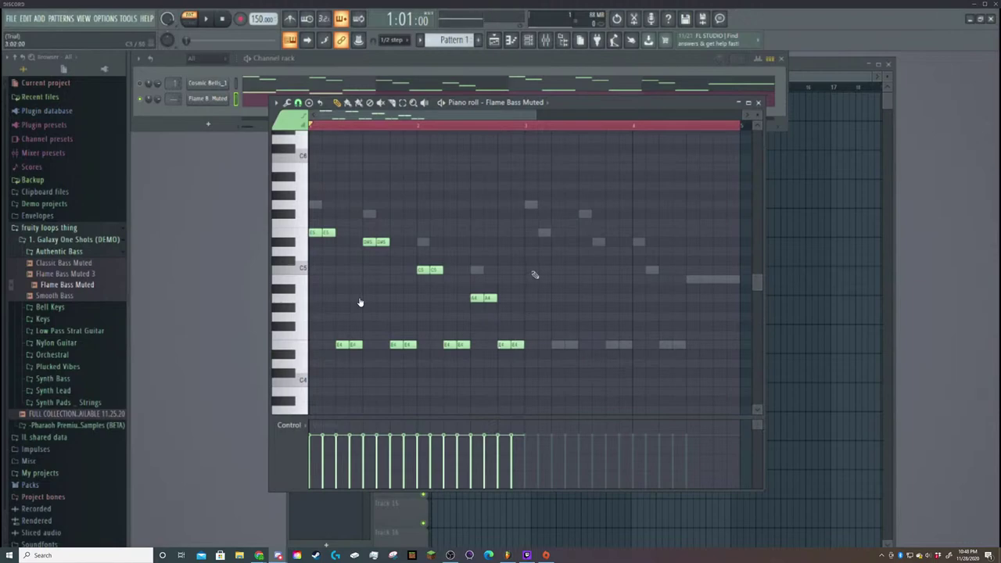
{"action": "key", "text": "space"}
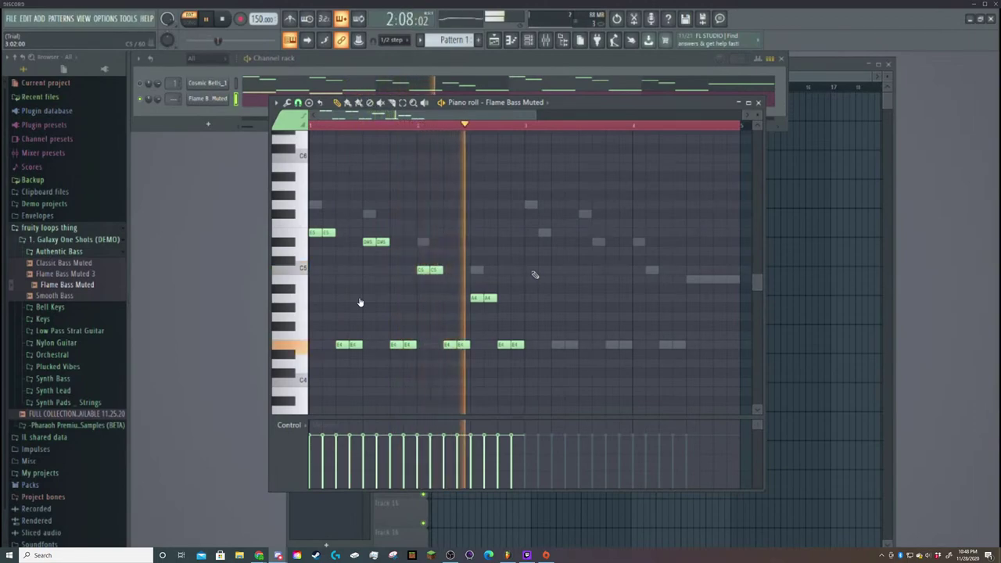
{"action": "key", "text": "space"}
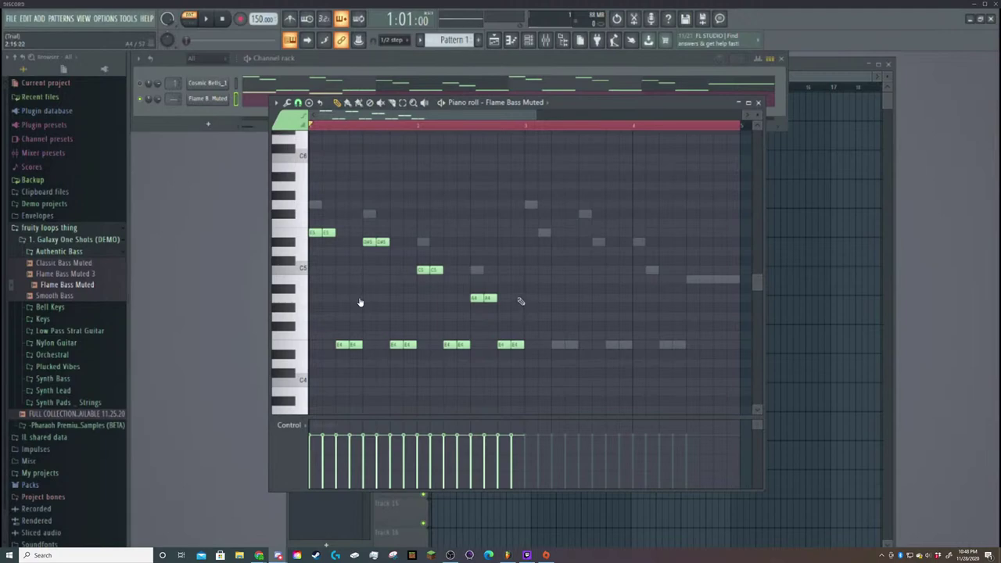
{"action": "key", "text": "ctrl+b"}
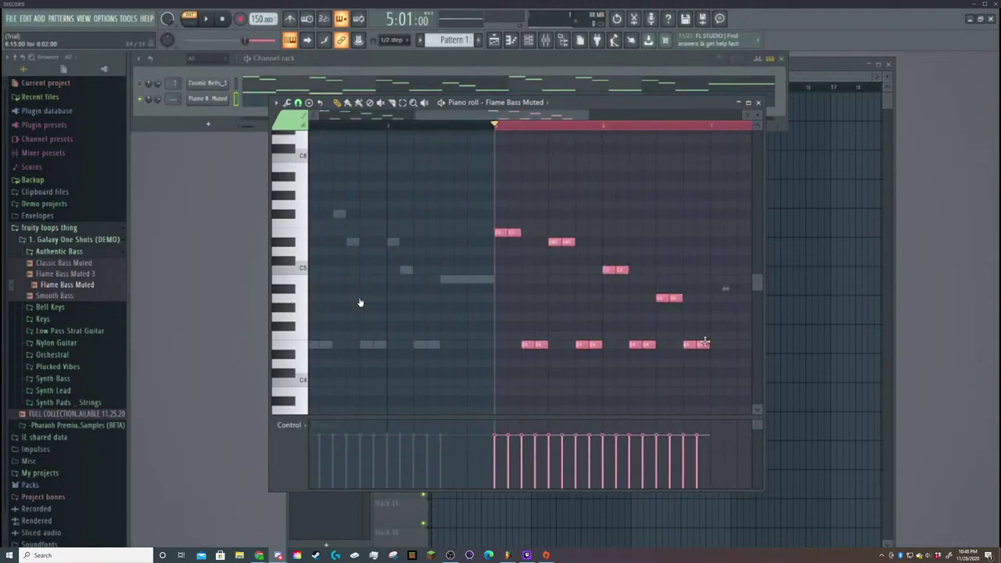
{"action": "scroll", "coordinate": [700, 345], "scroll_direction": "up", "scroll_amount": 2}
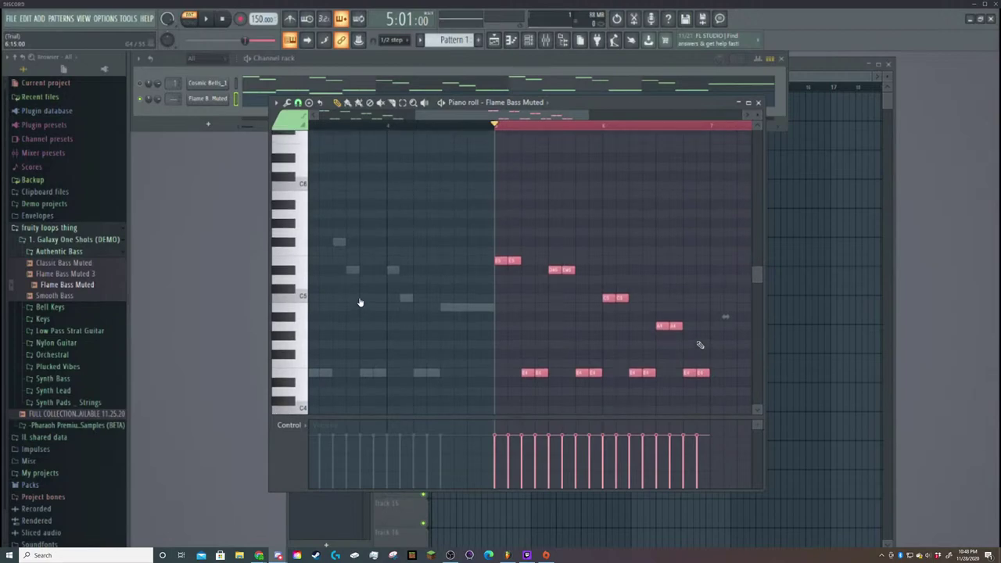
{"action": "key", "text": "Delete"}
{"action": "scroll", "coordinate": [622, 341], "scroll_direction": "down", "scroll_amount": 1}
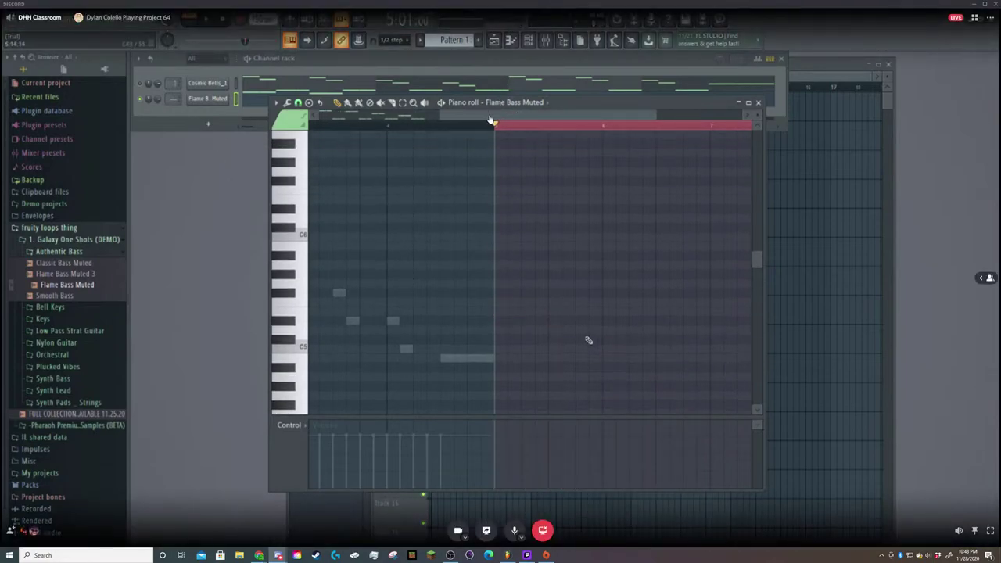
{"action": "scroll", "coordinate": [563, 350], "scroll_direction": "up", "scroll_amount": 1}
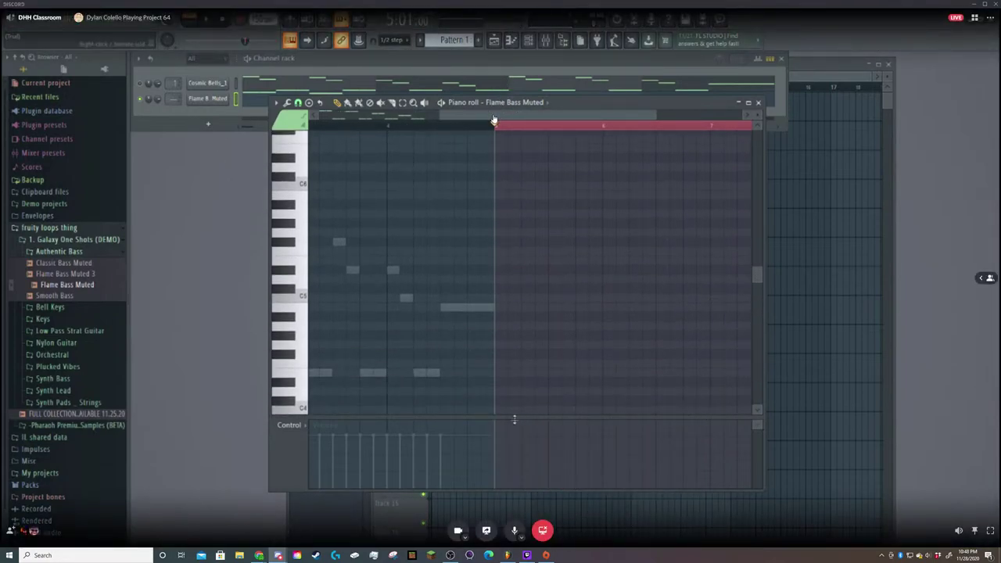
{"action": "left_click_drag", "start_coordinate": [514, 115], "coordinate": [341, 131]}
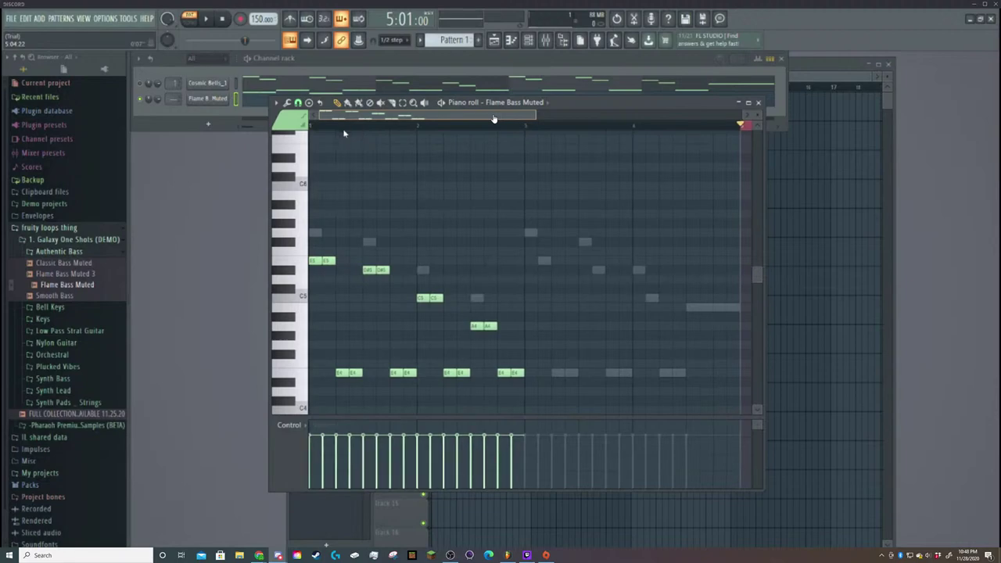
Duplicate the bass notes of bars 1 and 2 into bars 3 and 4.
{"action": "mouse_move", "coordinate": [530, 126]}
{"action": "left_mouse_down"}
{"action": "mouse_move", "coordinate": [491, 131]}
{"action": "mouse_move", "coordinate": [539, 137]}
{"action": "mouse_move", "coordinate": [434, 128]}
{"action": "mouse_move", "coordinate": [130, 156]}
{"action": "mouse_move", "coordinate": [111, 143]}
{"action": "left_mouse_up"}
{"action": "left_click", "coordinate": [543, 148]}
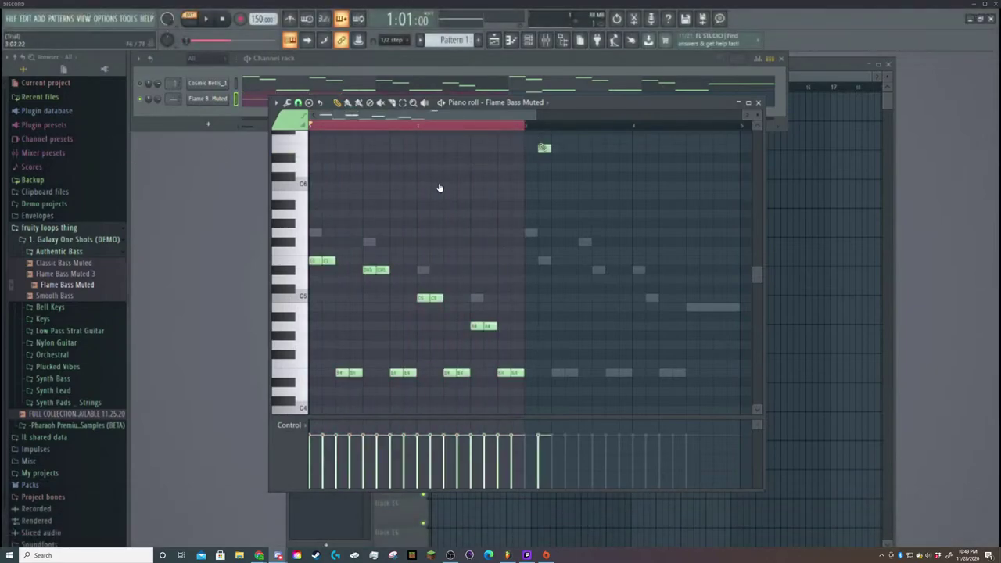
{"action": "right_click", "coordinate": [544, 148]}
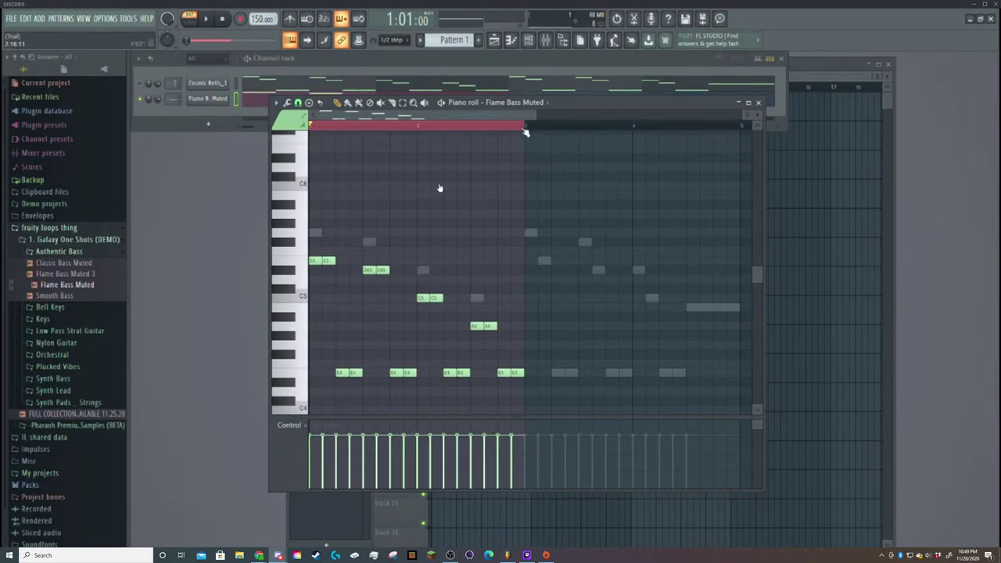
{"action": "left_click_drag", "start_coordinate": [523, 131], "coordinate": [336, 128]}
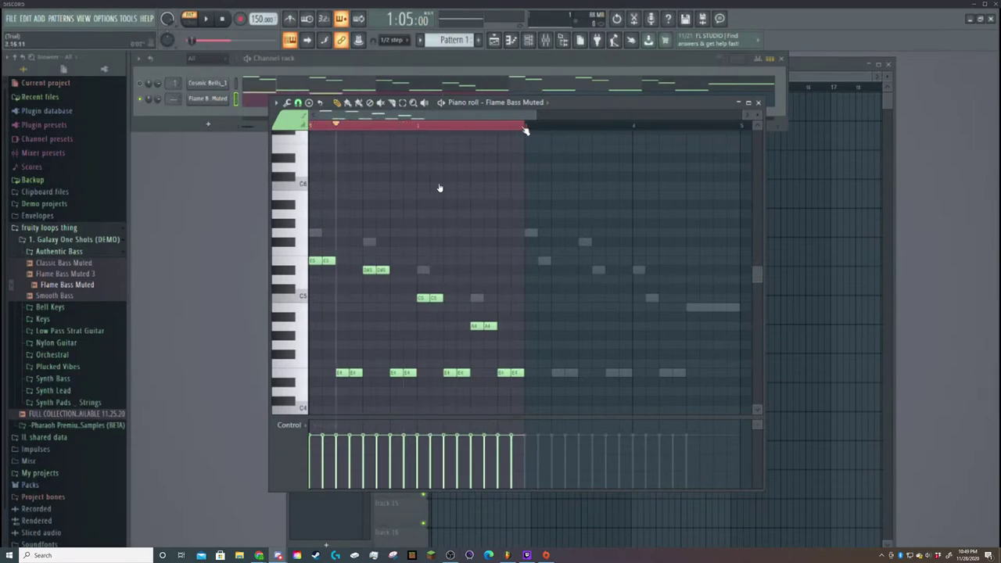
{"action": "left_click", "coordinate": [525, 130], "text": "ctrl"}
{"action": "left_click_drag", "start_coordinate": [525, 131], "coordinate": [209, 122]}
{"action": "left_click_drag", "start_coordinate": [524, 131], "coordinate": [177, 132]}
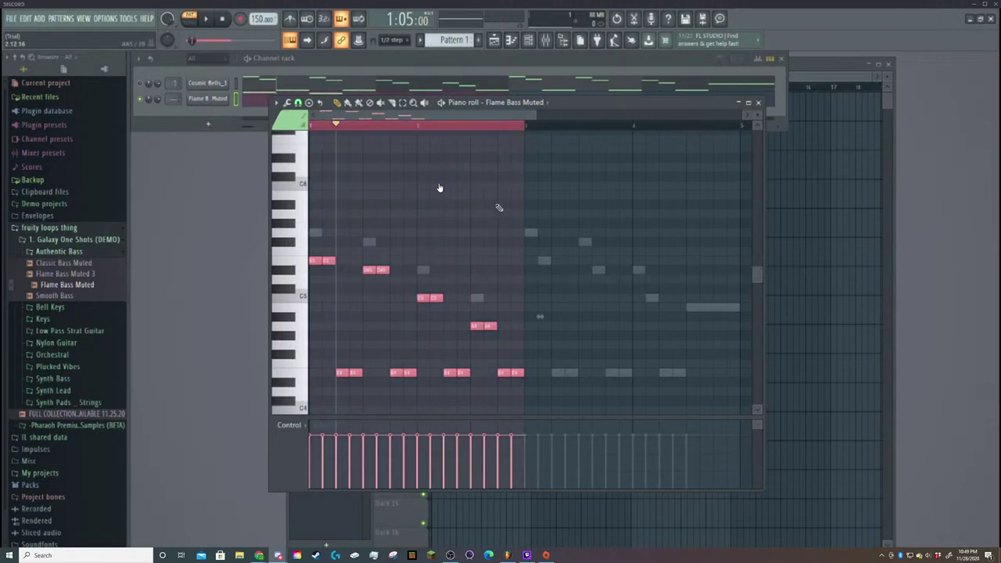
{"action": "key", "text": "ctrl+b"}
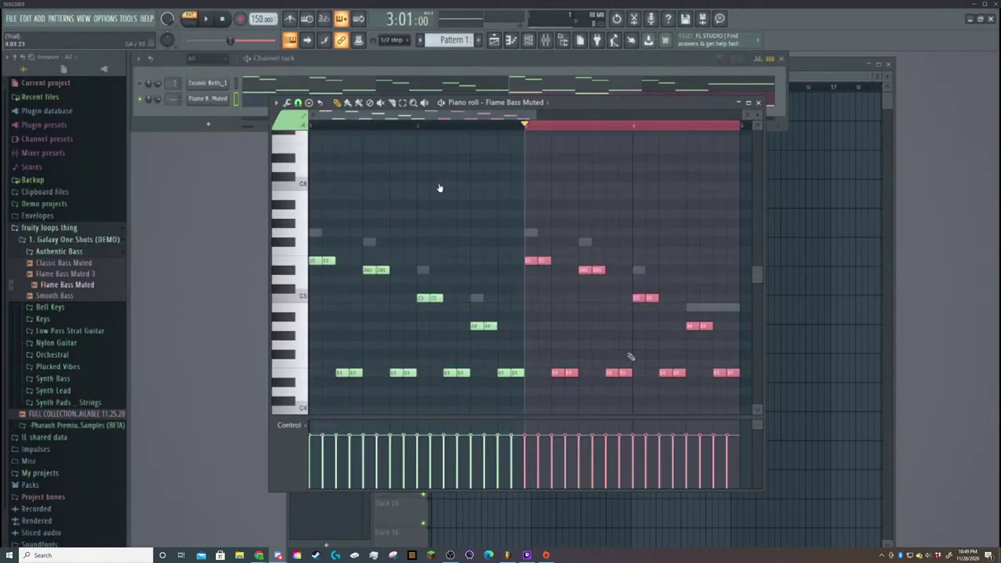
Replace the A4 pair on beat 3 of bar 4 with two B4 eighth notes and delete the E4 pair on beat 4.
{"action": "left_click_drag", "start_coordinate": [533, 118], "coordinate": [628, 127]}
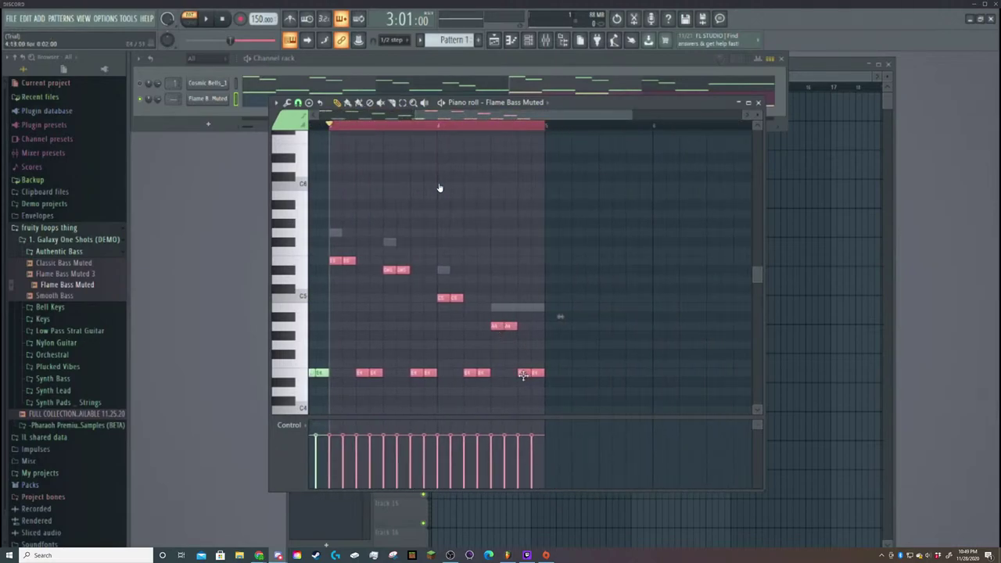
{"action": "right_click", "coordinate": [497, 327]}
{"action": "right_click", "coordinate": [509, 325]}
{"action": "left_click", "coordinate": [497, 308]}
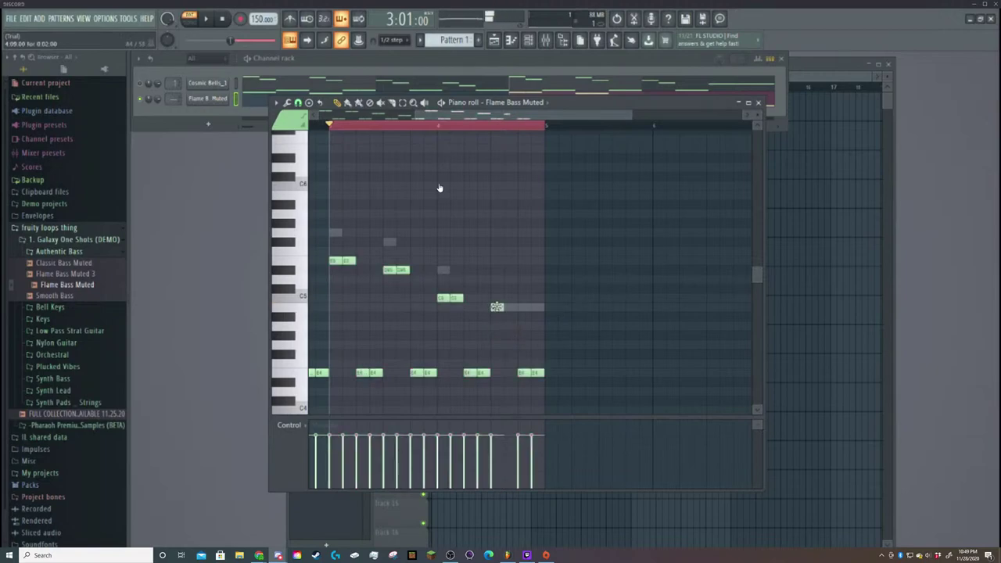
{"action": "right_click", "coordinate": [523, 372]}
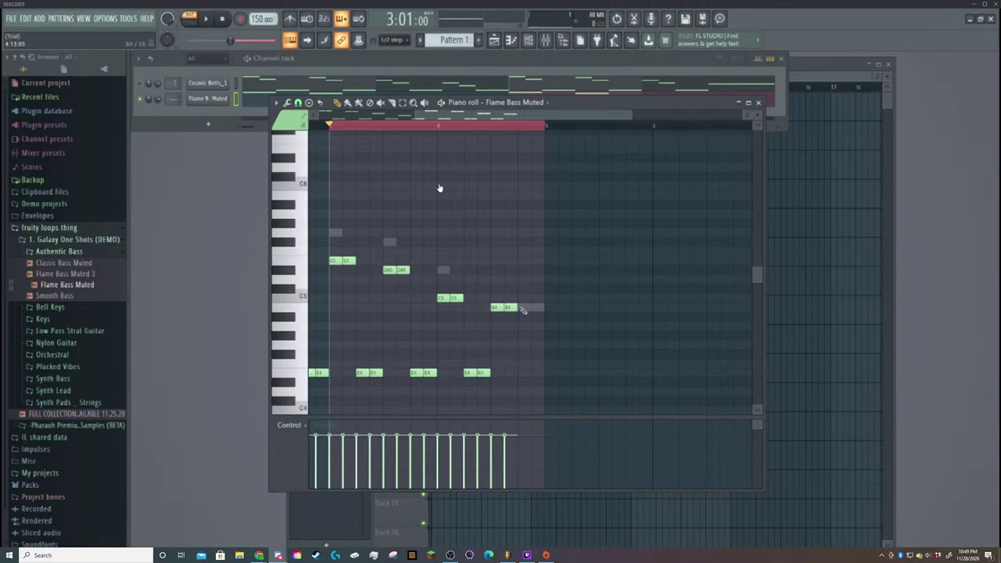
Play back bars 3 and 4 of the bass part to check the new ending.
{"action": "scroll", "coordinate": [458, 252], "scroll_direction": "up", "scroll_amount": 1}
{"action": "scroll", "coordinate": [454, 249], "scroll_direction": "down", "scroll_amount": 3}
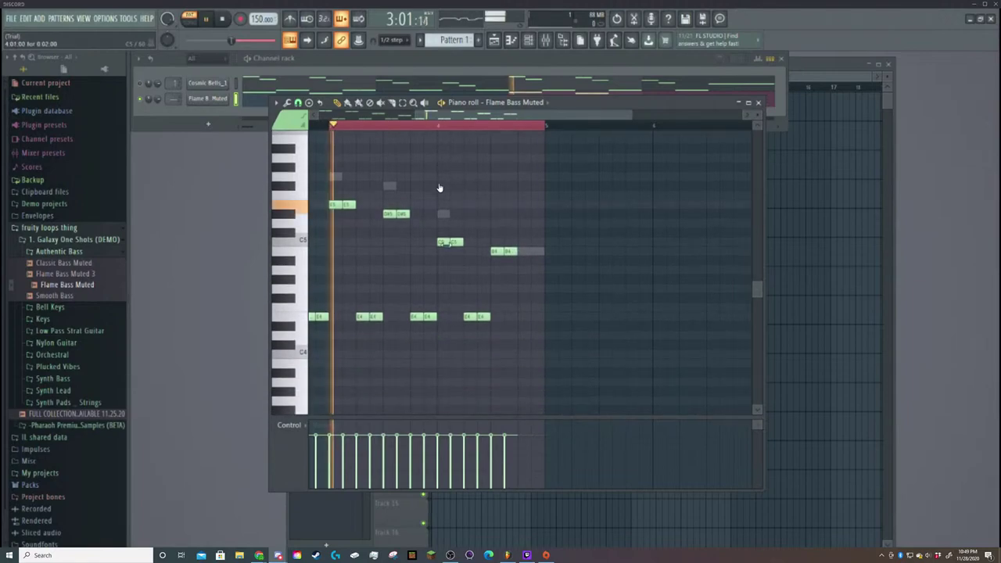
{"action": "left_click_drag", "start_coordinate": [484, 118], "coordinate": [372, 119]}
{"action": "left_click", "coordinate": [322, 126]}
{"action": "key", "text": "space"}
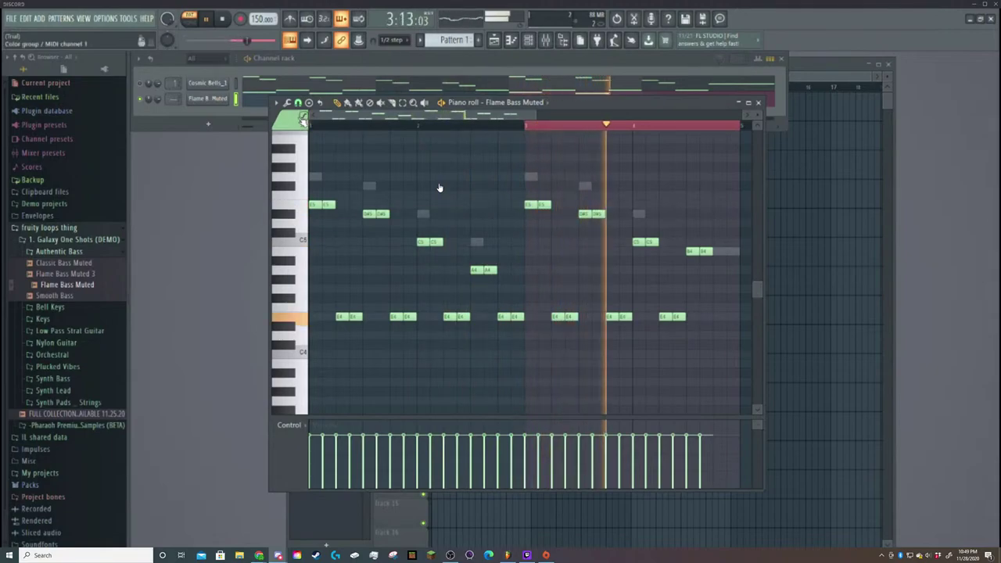
{"action": "key", "text": "space"}
Replace the final B4 pair in bar 4 with a single quarter note B4 on beat 3, and play it back.
{"action": "right_click", "coordinate": [706, 252]}
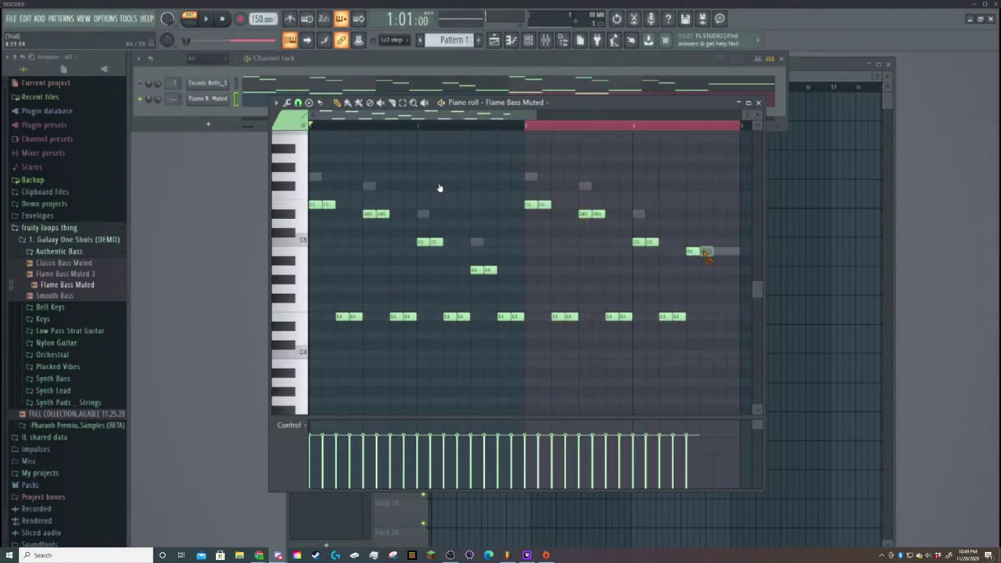
{"action": "left_click_drag", "start_coordinate": [698, 252], "coordinate": [715, 251]}
{"action": "key", "text": "space"}
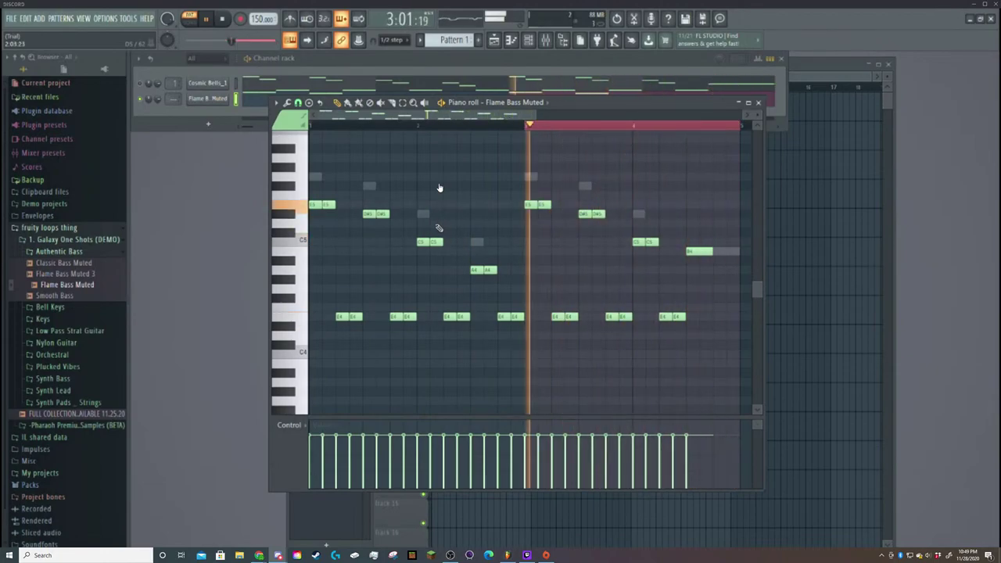
{"action": "key", "text": "space"}
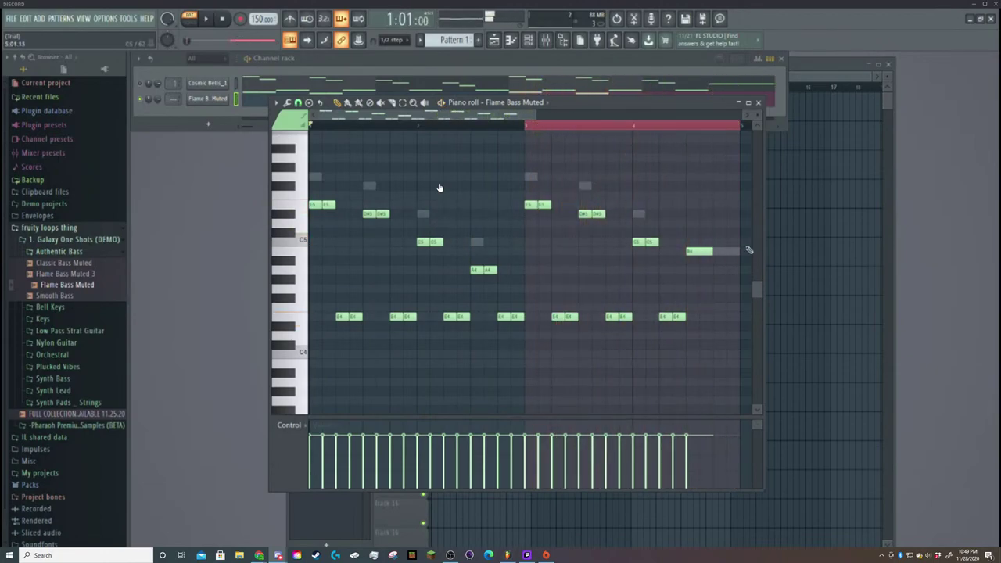
Place the final B4 note again on beat 3 of bar 4 and lengthen it to the end of the bar.
{"action": "right_click", "coordinate": [707, 251]}
{"action": "left_click", "coordinate": [693, 251]}
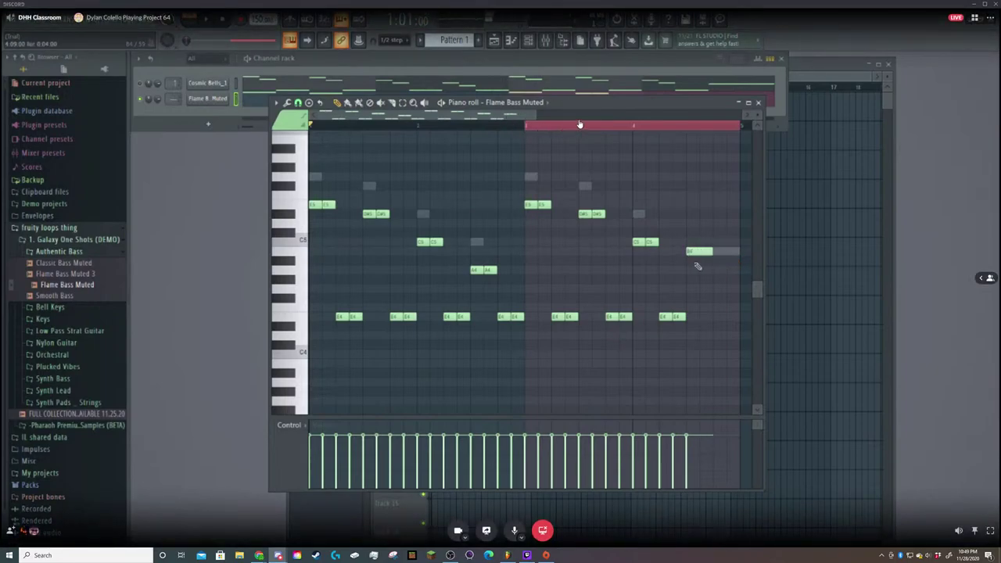
{"action": "left_click_drag", "start_coordinate": [534, 116], "coordinate": [585, 117]}
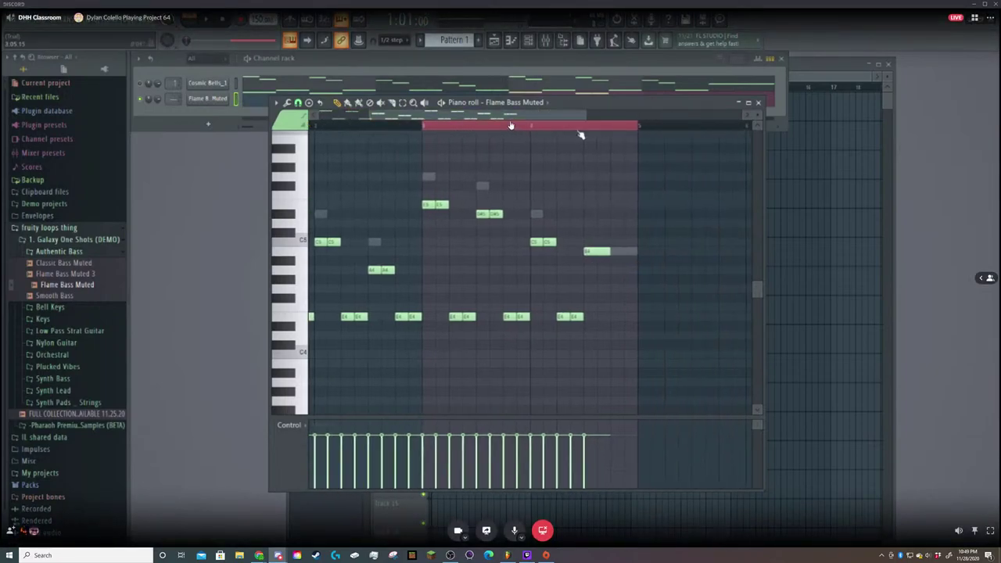
{"action": "left_click_drag", "start_coordinate": [611, 252], "coordinate": [638, 252]}
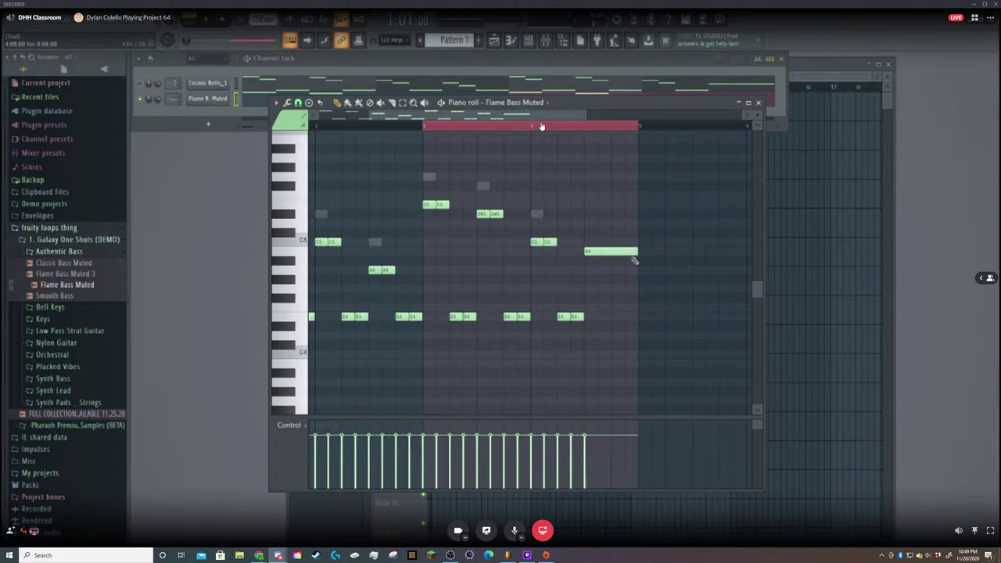
Clear the time selection over bars 3 and 4 and play back the whole four-bar bass part.
{"action": "left_click_drag", "start_coordinate": [371, 116], "coordinate": [315, 118]}
{"action": "key", "text": "space"}
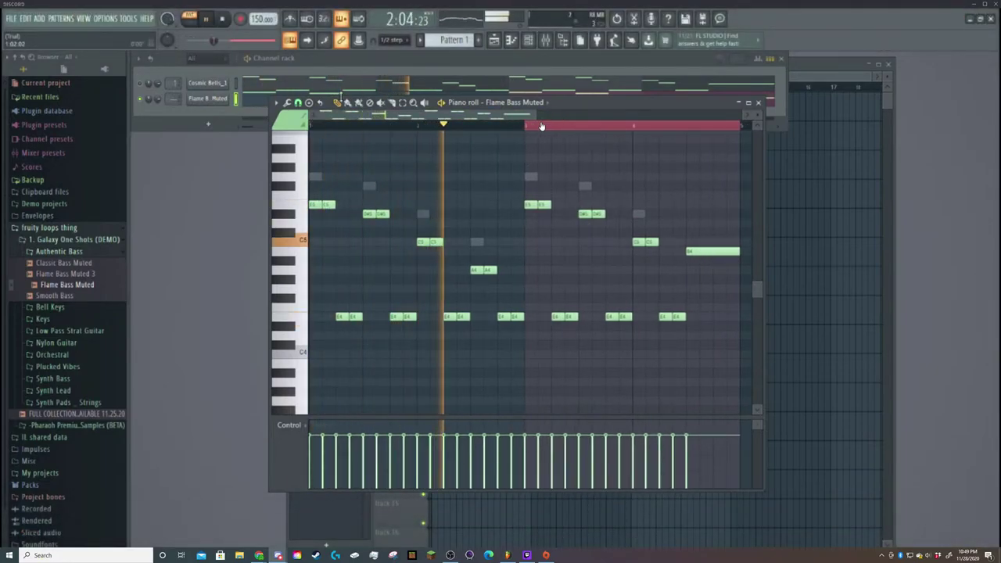
{"action": "left_click", "coordinate": [654, 128]}
{"action": "left_click", "coordinate": [648, 121]}
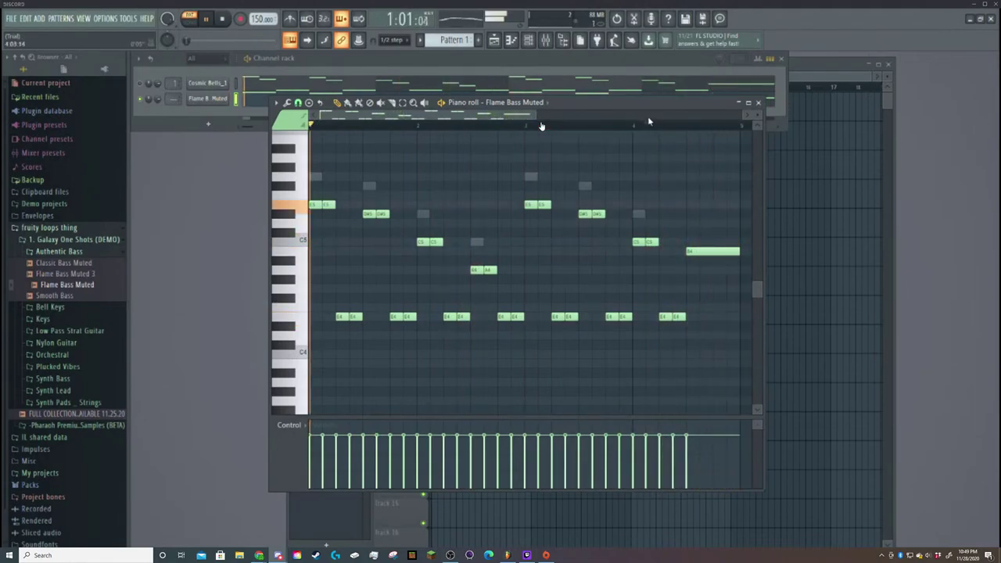
{"action": "key", "text": "space"}
{"action": "left_click", "coordinate": [436, 127]}
{"action": "key", "text": "space"}
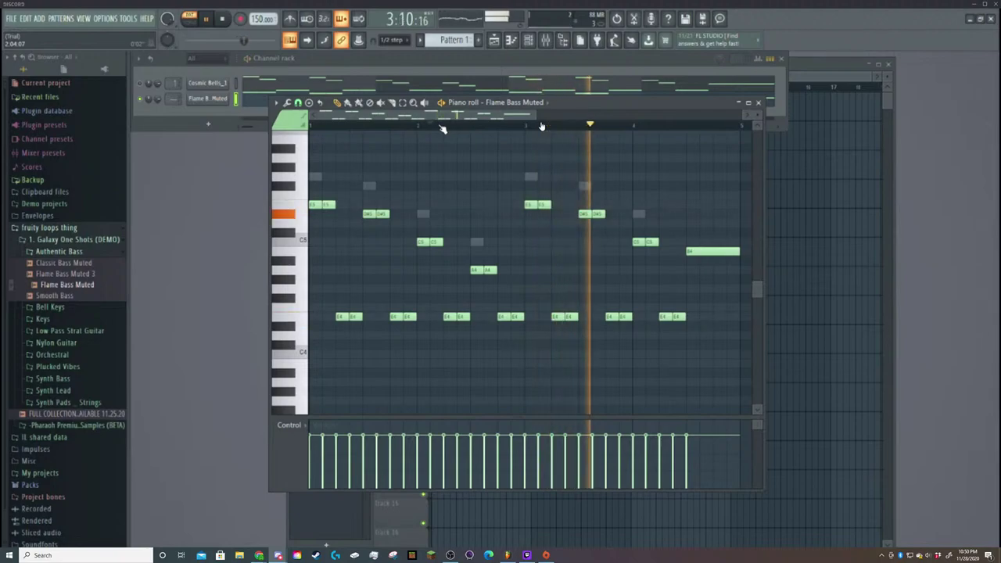
{"action": "key", "text": "space"}
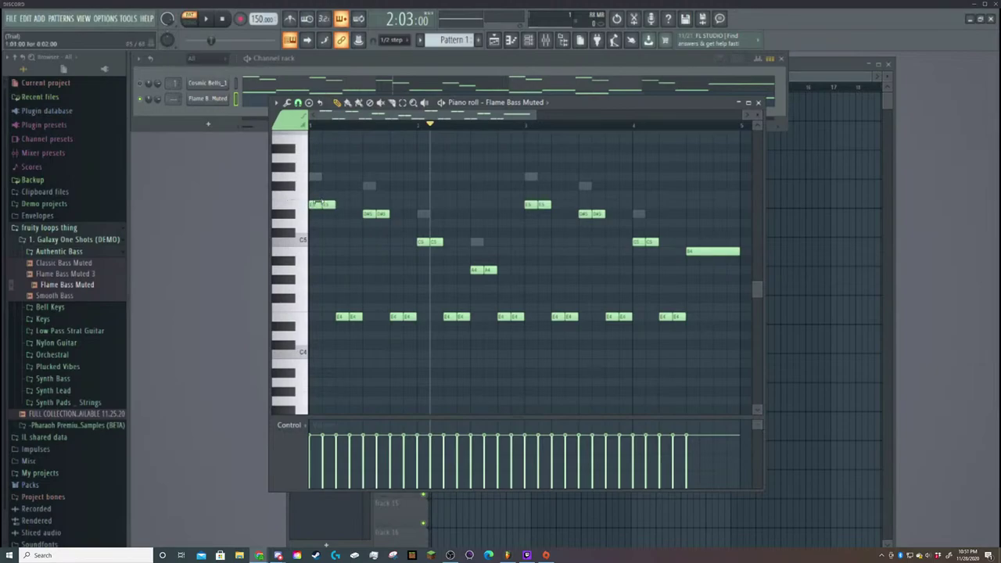
Return the playback position to the start of bar 1 and play back the bass once more.
{"action": "left_click_drag", "start_coordinate": [430, 125], "coordinate": [309, 139]}
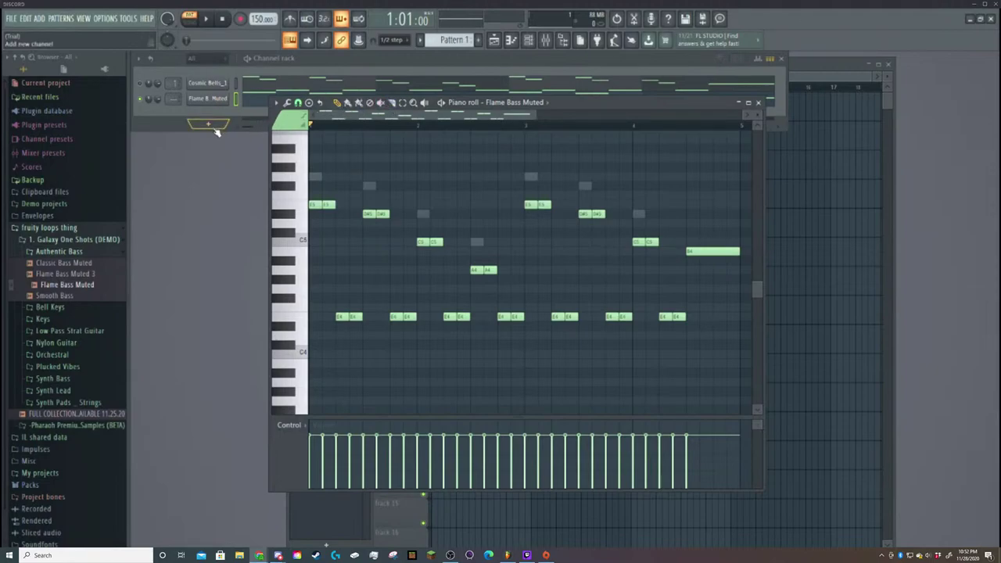
{"action": "key", "text": "space"}
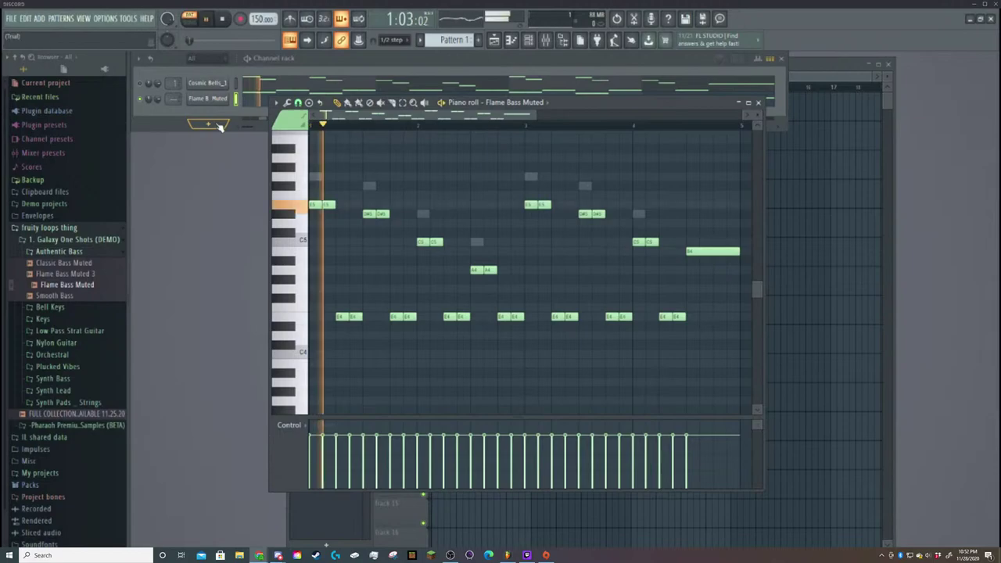
{"action": "key", "text": "space"}
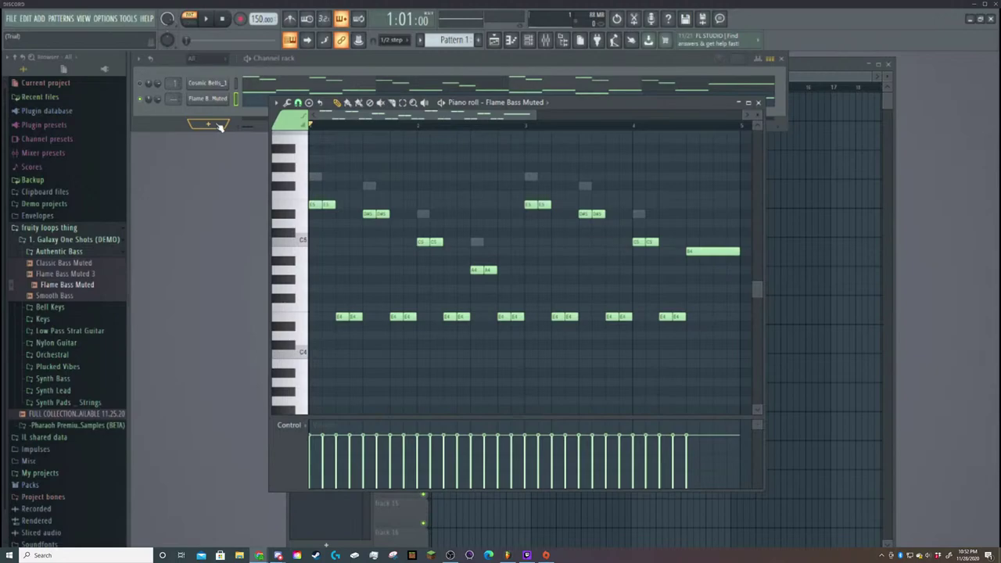
Open the Snares folder of the Pharaoh sample pack and preview the Cymatics snares from Argo Snare to Power Snare.
{"action": "left_click", "coordinate": [69, 426]}
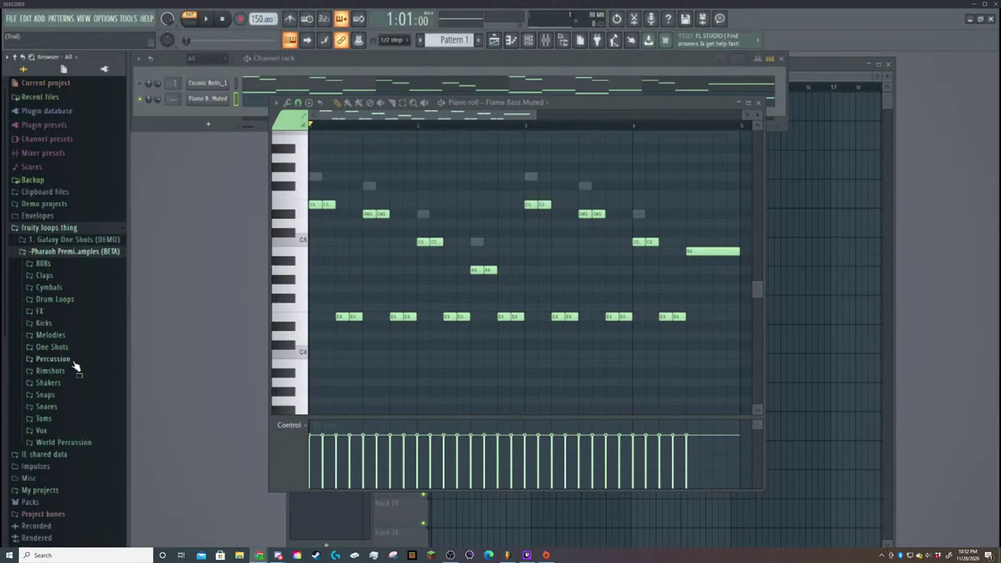
{"action": "left_click", "coordinate": [61, 407]}
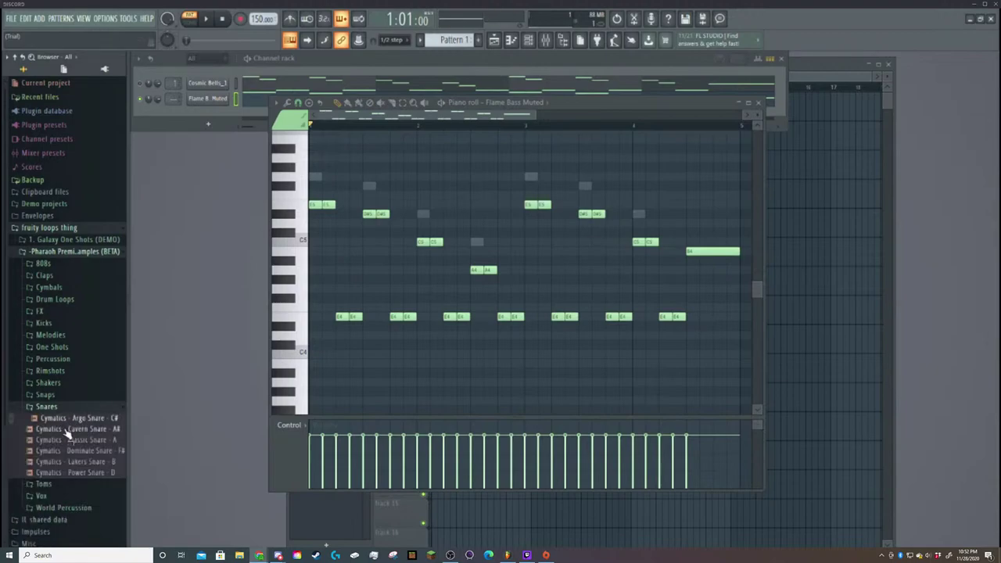
{"action": "left_click", "coordinate": [66, 430]}
{"action": "left_click", "coordinate": [68, 441]}
{"action": "left_click", "coordinate": [72, 452]}
{"action": "left_click", "coordinate": [75, 462]}
{"action": "left_click", "coordinate": [99, 473]}
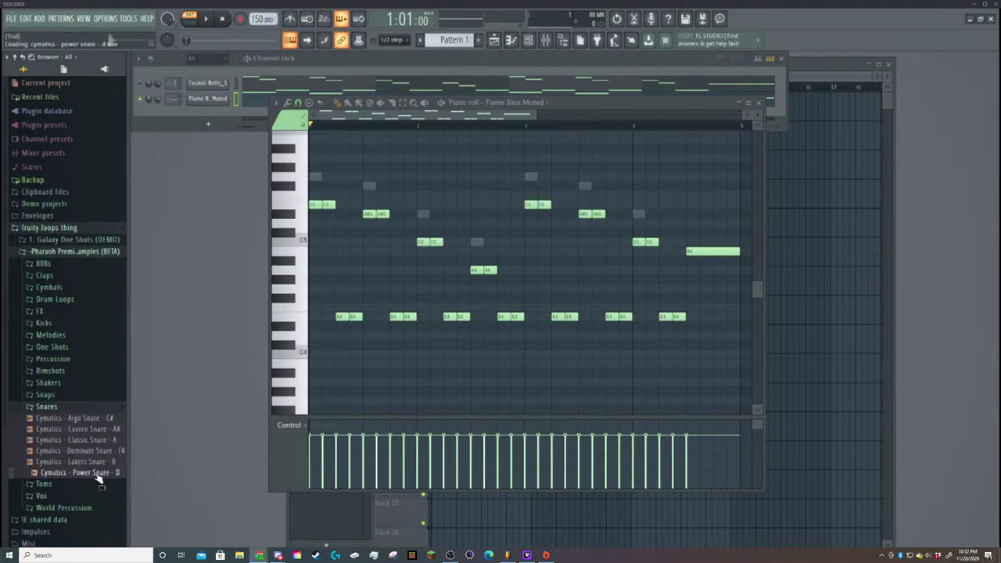
Reopen the Pharaoh sample pack and preview the Cavern Snare and Dominate Snare again.
{"action": "left_click", "coordinate": [69, 229]}
{"action": "left_click", "coordinate": [69, 229]}
{"action": "left_click", "coordinate": [70, 239]}
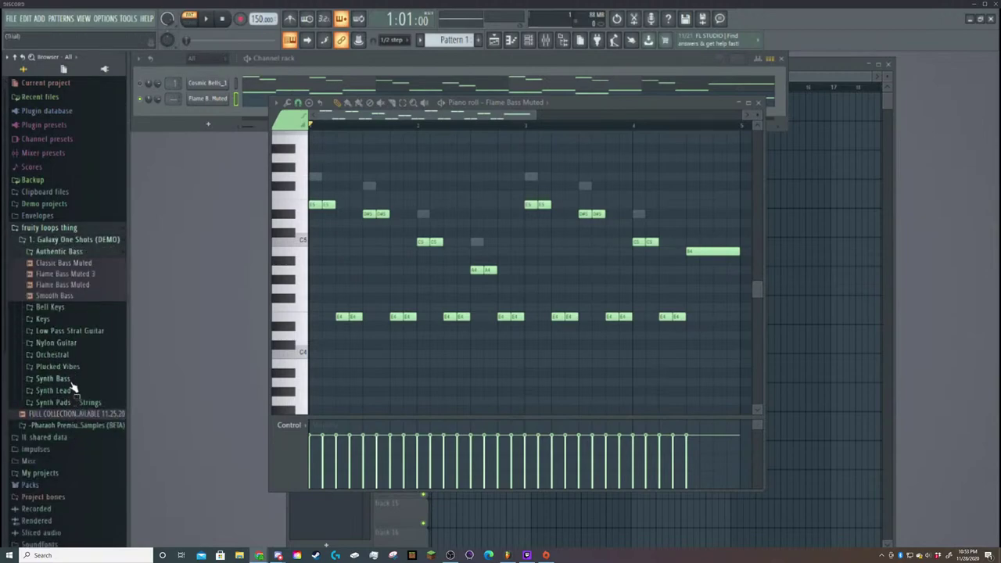
{"action": "left_click", "coordinate": [87, 427]}
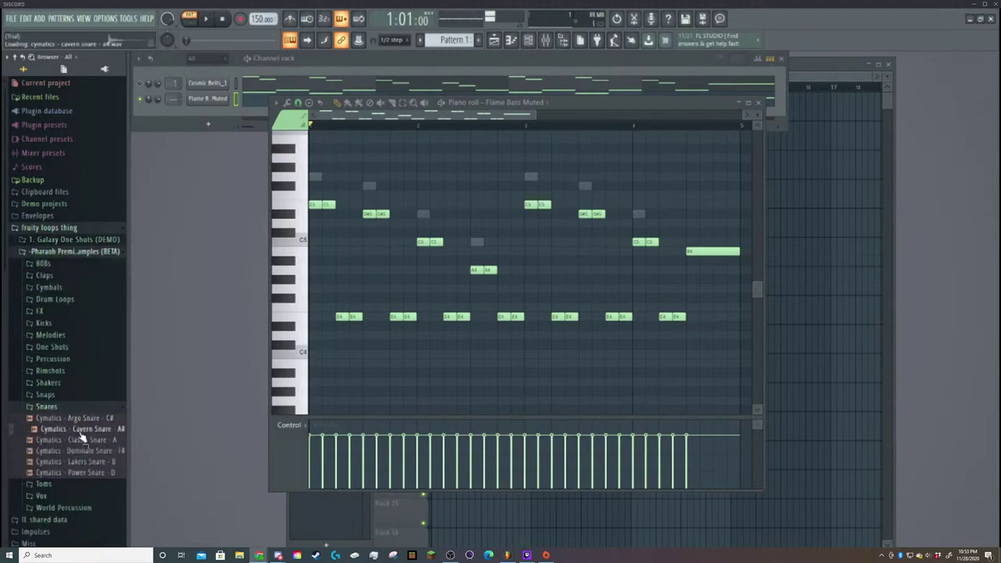
{"action": "left_click", "coordinate": [78, 451]}
Open the Snares folder in the Drums section of Packs and preview its first samples, starting with 14in Rim, 707 Rim and 707 Snare.
{"action": "scroll", "coordinate": [51, 442], "scroll_direction": "down", "scroll_amount": 3}
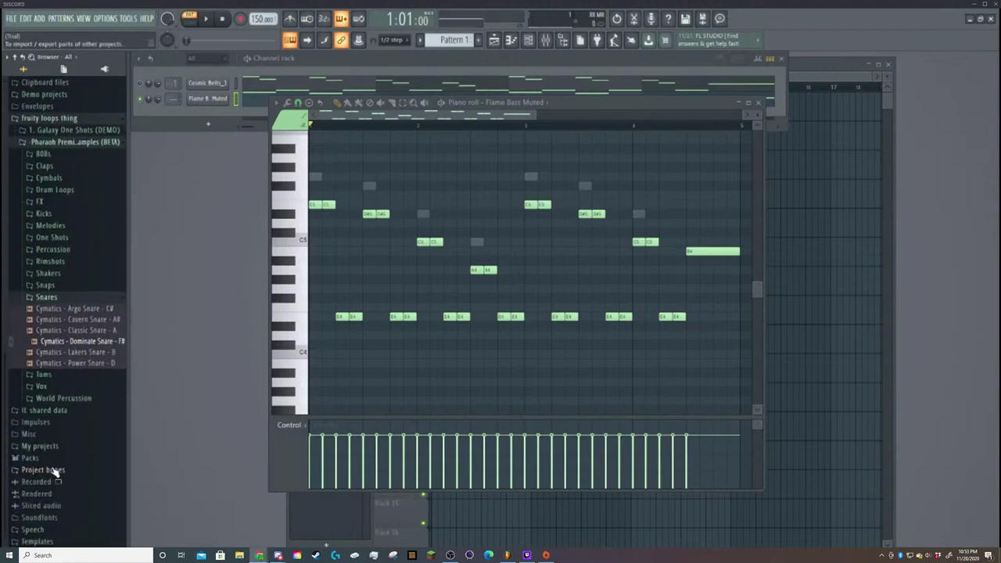
{"action": "left_click", "coordinate": [43, 460]}
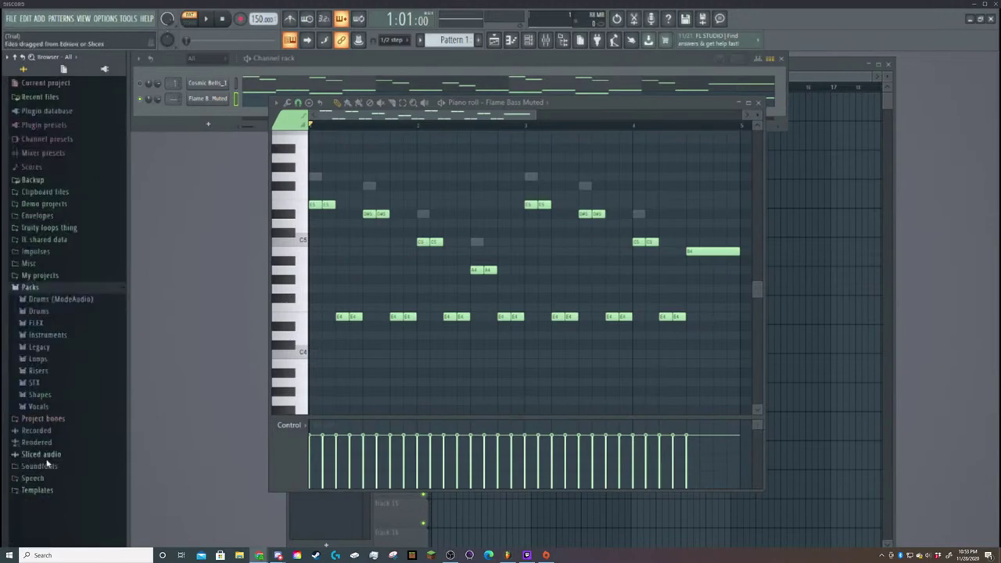
{"action": "left_click", "coordinate": [43, 311]}
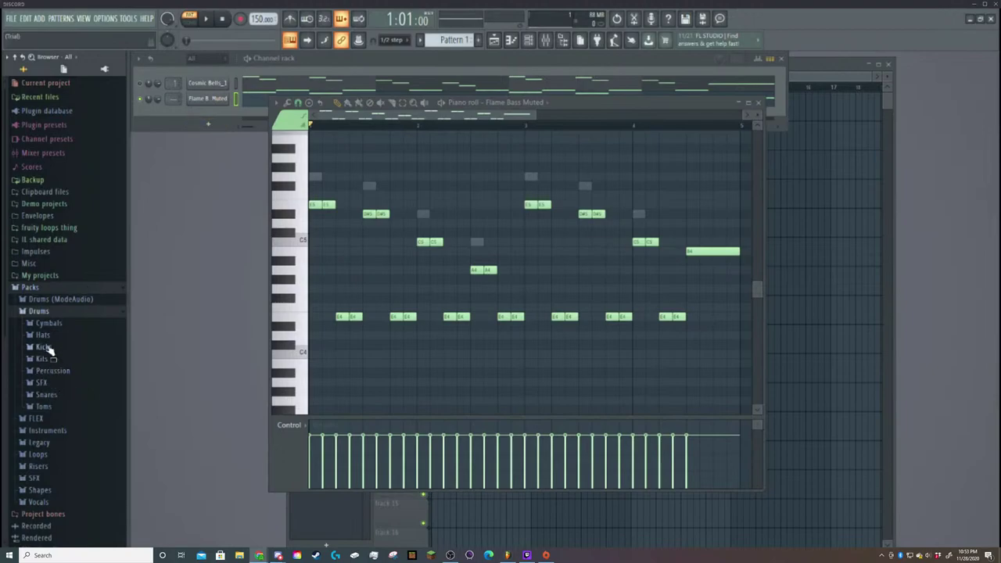
{"action": "left_click", "coordinate": [56, 395]}
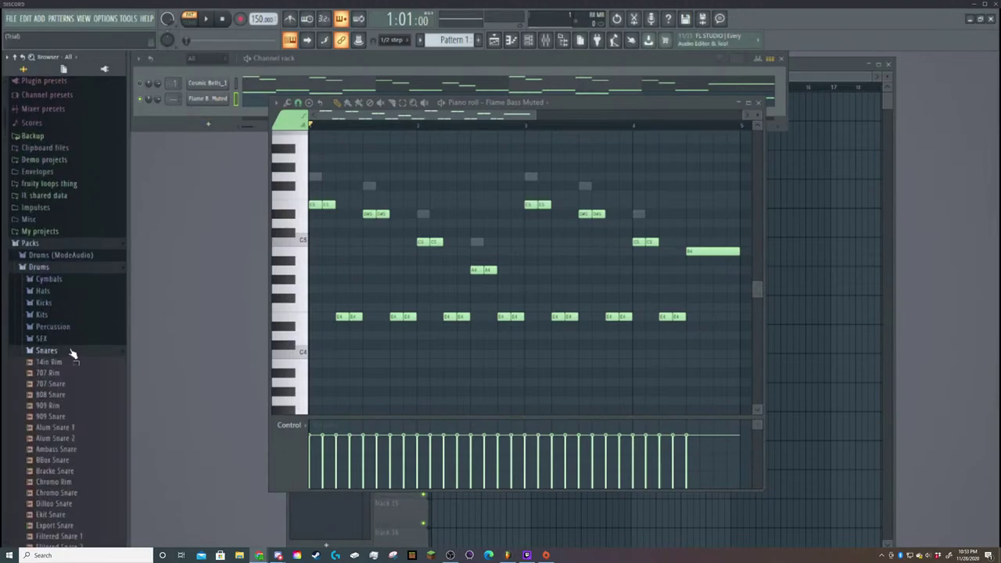
{"action": "left_click", "coordinate": [66, 364]}
{"action": "left_click", "coordinate": [65, 374]}
{"action": "left_click", "coordinate": [66, 385]}
{"action": "left_click", "coordinate": [66, 396]}
{"action": "left_click", "coordinate": [66, 406]}
{"action": "left_click", "coordinate": [68, 417]}
{"action": "left_click", "coordinate": [68, 428]}
{"action": "scroll", "coordinate": [102, 414], "scroll_direction": "down", "scroll_amount": 3}
{"action": "left_click", "coordinate": [76, 384]}
Preview the snare samples near the end of the folder, going upward from WhoDat Snare to ProM Snare 2.
{"action": "scroll", "coordinate": [78, 402], "scroll_direction": "down", "scroll_amount": 3}
{"action": "scroll", "coordinate": [79, 404], "scroll_direction": "down", "scroll_amount": 10}
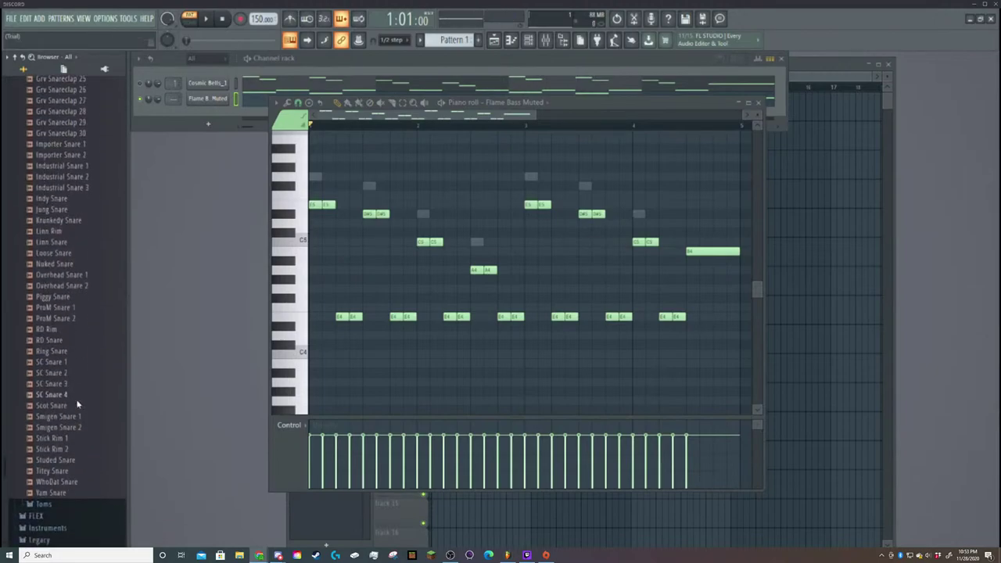
{"action": "left_click", "coordinate": [63, 483]}
{"action": "left_click", "coordinate": [60, 471]}
{"action": "left_click", "coordinate": [58, 449]}
{"action": "left_click", "coordinate": [56, 439]}
{"action": "left_click", "coordinate": [58, 429]}
{"action": "left_click", "coordinate": [58, 417]}
{"action": "left_click", "coordinate": [58, 406]}
{"action": "left_click", "coordinate": [58, 396]}
{"action": "left_click", "coordinate": [58, 385]}
{"action": "left_click", "coordinate": [60, 373]}
{"action": "left_click", "coordinate": [59, 362]}
{"action": "left_click", "coordinate": [59, 352]}
{"action": "left_click", "coordinate": [58, 341]}
{"action": "left_click", "coordinate": [57, 329]}
{"action": "left_click", "coordinate": [57, 319]}
Continue previewing the snare samples upward from ProM Snare 1 to Grv Snareclap 26.
{"action": "key", "text": "Up"}
{"action": "key", "text": "Up"}
{"action": "key", "text": "Up"}
{"action": "key", "text": "Up"}
{"action": "key", "text": "Up"}
{"action": "key", "text": "Up"}
{"action": "key", "text": "Up"}
{"action": "key", "text": "Up"}
{"action": "key", "text": "Up"}
{"action": "key", "text": "Up"}
{"action": "key", "text": "Up"}
{"action": "key", "text": "Up"}
{"action": "key", "text": "Up"}
{"action": "key", "text": "Up"}
{"action": "key", "text": "Up"}
{"action": "key", "text": "Up"}
{"action": "key", "text": "Up"}
{"action": "key", "text": "Up"}
{"action": "key", "text": "Up"}
{"action": "key", "text": "Up"}
{"action": "key", "text": "Up"}
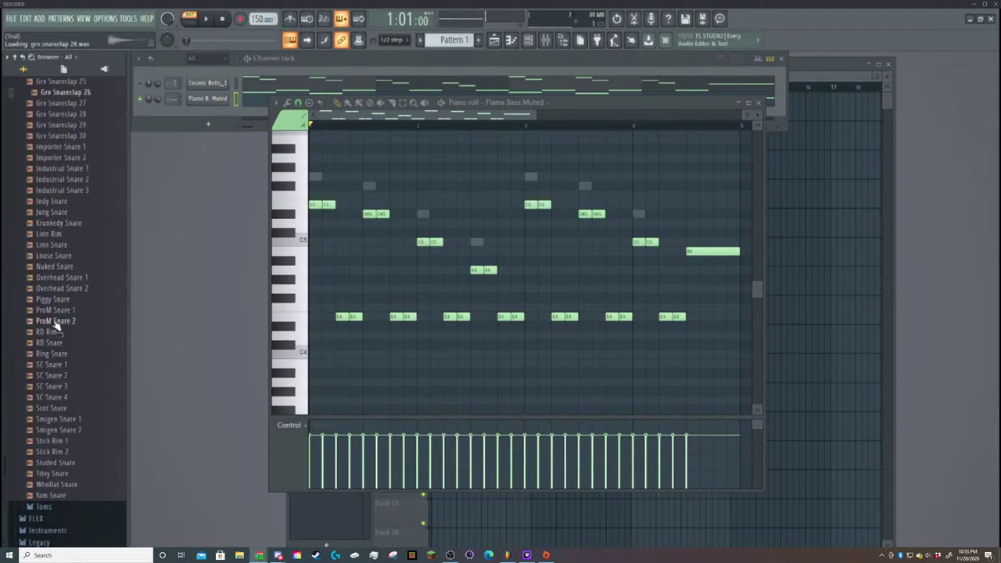
Preview the remaining snare samples upward from Grv Snareclap 25 through BBox Snare and Alum Snare 2 to the folder's first sample.
{"action": "key", "text": "Up"}
{"action": "key", "text": "Up"}
{"action": "key", "text": "Up"}
{"action": "key", "text": "Up"}
{"action": "key", "text": "Up"}
{"action": "key", "text": "Up"}
{"action": "key", "text": "Up"}
{"action": "key", "text": "Up"}
{"action": "key", "text": "Up"}
{"action": "key", "text": "Up"}
{"action": "key", "text": "Up"}
{"action": "key", "text": "Up"}
{"action": "key", "text": "Up"}
{"action": "key", "text": "Up"}
{"action": "key", "text": "Up"}
{"action": "key", "text": "Up"}
{"action": "key", "text": "Up"}
{"action": "key", "text": "Up"}
{"action": "key", "text": "Up"}
{"action": "key", "text": "Up"}
{"action": "key", "text": "Up"}
{"action": "key", "text": "Up"}
{"action": "key", "text": "Up"}
{"action": "key", "text": "Up"}
{"action": "key", "text": "Up"}
{"action": "key", "text": "Up"}
{"action": "key", "text": "Up"}
{"action": "key", "text": "Up"}
{"action": "key", "text": "Up"}
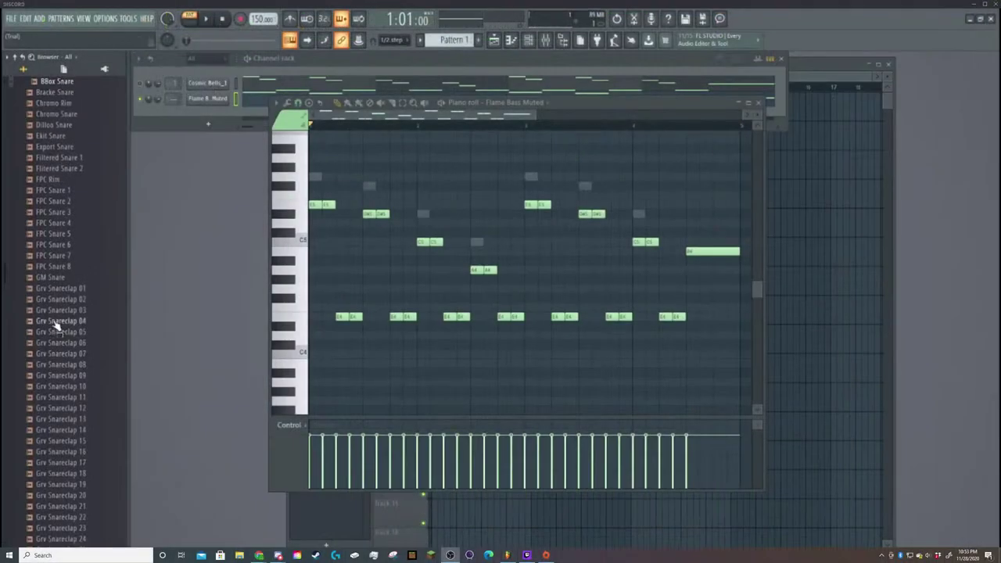
{"action": "key", "text": "Up"}
{"action": "key", "text": "Up"}
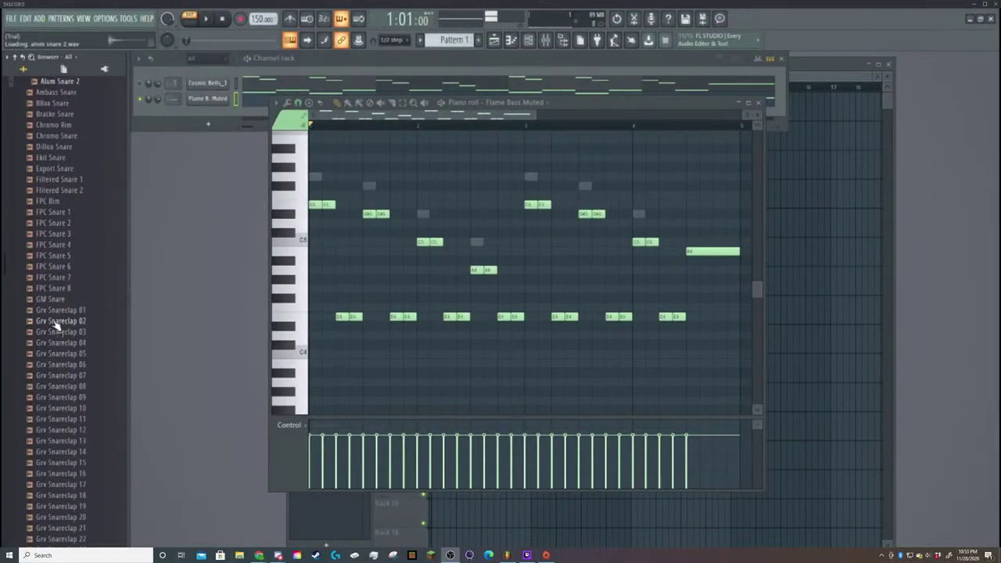
{"action": "key", "text": "Up"}
{"action": "key", "text": "Up"}
{"action": "key", "text": "Up"}
{"action": "key", "text": "Up"}
{"action": "key", "text": "Up"}
{"action": "key", "text": "Up"}
{"action": "key", "text": "Up"}
{"action": "key", "text": "Up"}
Preview the snares downward from 14in Rim through 909 Snare, Ambass Snare and BBox Snare to Ekit Snare.
{"action": "key", "text": "Down"}
{"action": "key", "text": "Down"}
{"action": "key", "text": "Down"}
{"action": "key", "text": "Down"}
{"action": "key", "text": "Down"}
{"action": "key", "text": "Down"}
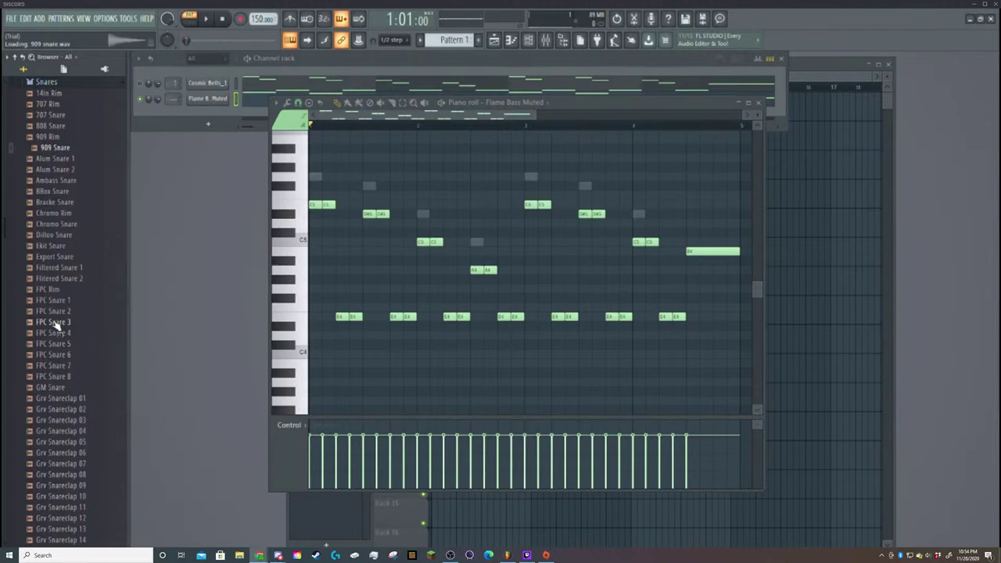
{"action": "key", "text": "Down"}
{"action": "key", "text": "Down"}
{"action": "key", "text": "Down"}
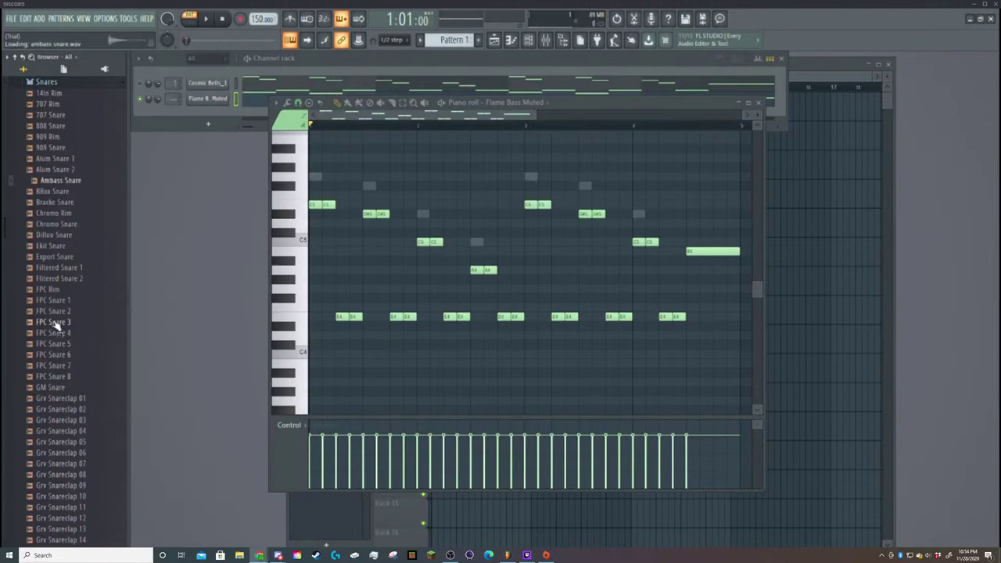
{"action": "key", "text": "Down"}
{"action": "key", "text": "Down"}
{"action": "key", "text": "Down"}
{"action": "key", "text": "Down"}
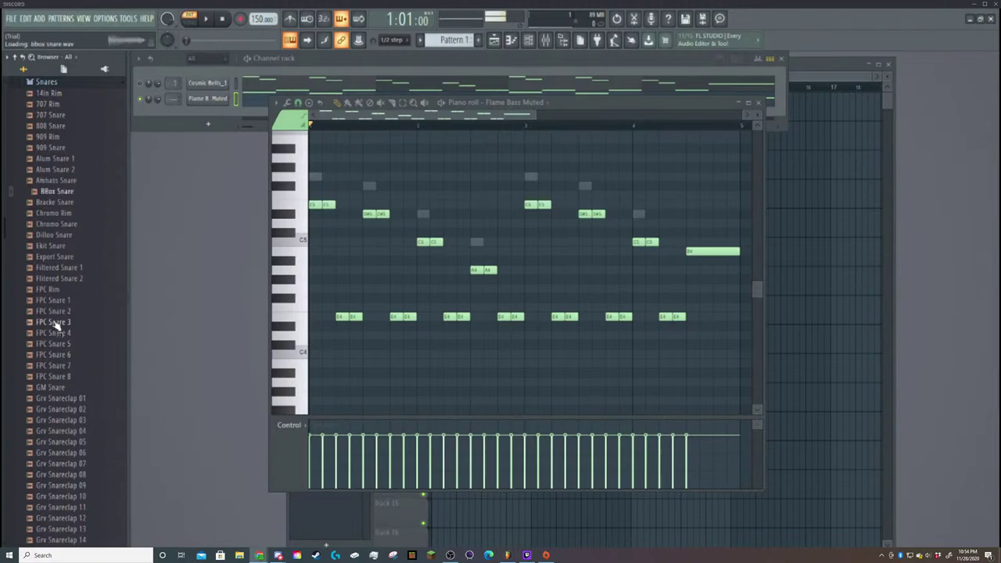
{"action": "key", "text": "Down"}
{"action": "key", "text": "Down"}
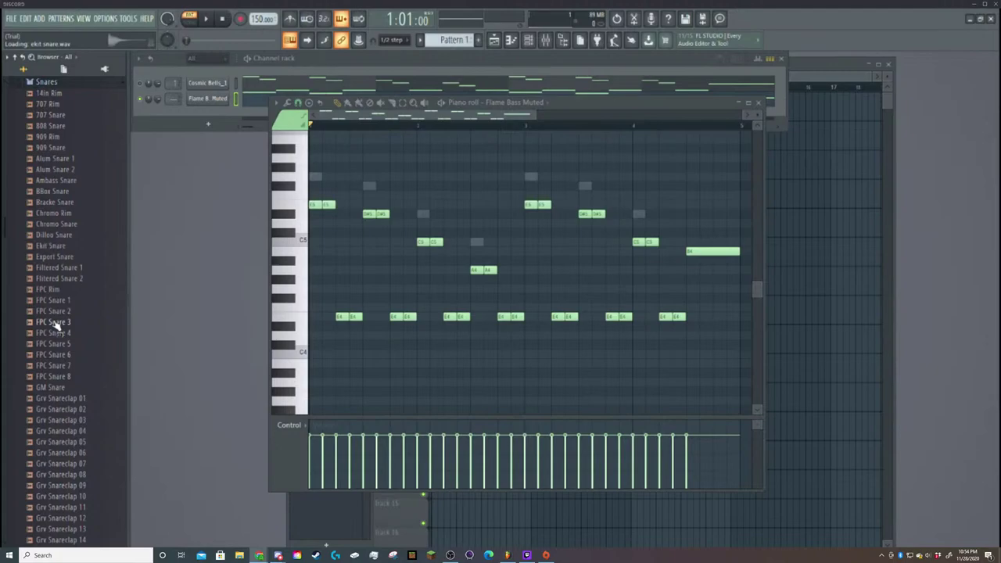
Return to 14in Rim and compare the first samples again, going down past Alum Snare 1 to Bracke Snare.
{"action": "key", "text": "Home"}
{"action": "key", "text": "Down"}
{"action": "key", "text": "Down"}
{"action": "key", "text": "Down"}
{"action": "key", "text": "Down"}
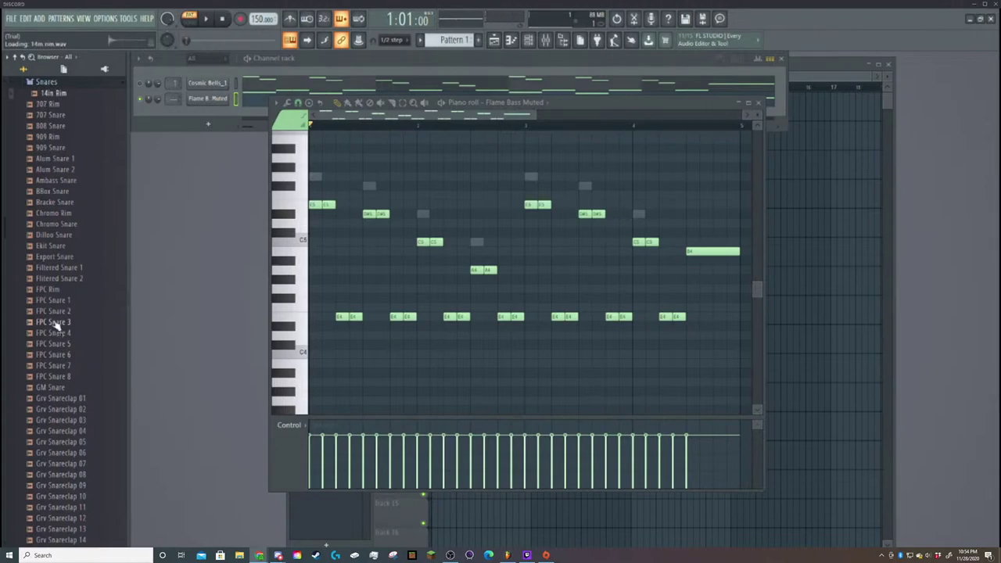
{"action": "key", "text": "Down"}
{"action": "key", "text": "Down"}
{"action": "key", "text": "Up"}
{"action": "key", "text": "Up"}
{"action": "key", "text": "Down"}
{"action": "key", "text": "Down"}
{"action": "key", "text": "Down"}
{"action": "key", "text": "Up"}
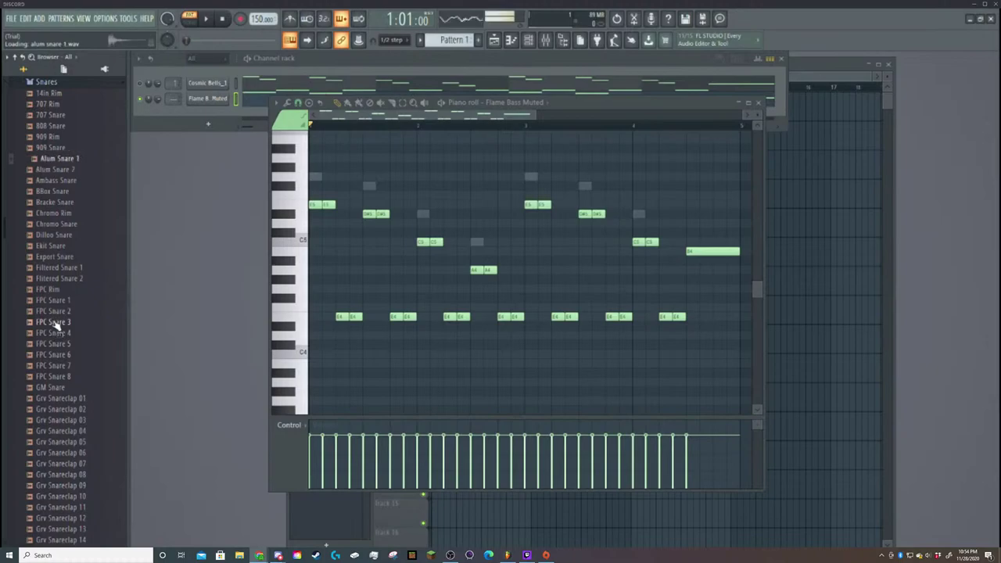
{"action": "key", "text": "Down"}
{"action": "key", "text": "Down"}
{"action": "key", "text": "Down"}
{"action": "key", "text": "Down"}
{"action": "key", "text": "Down"}
{"action": "key", "text": "Down"}
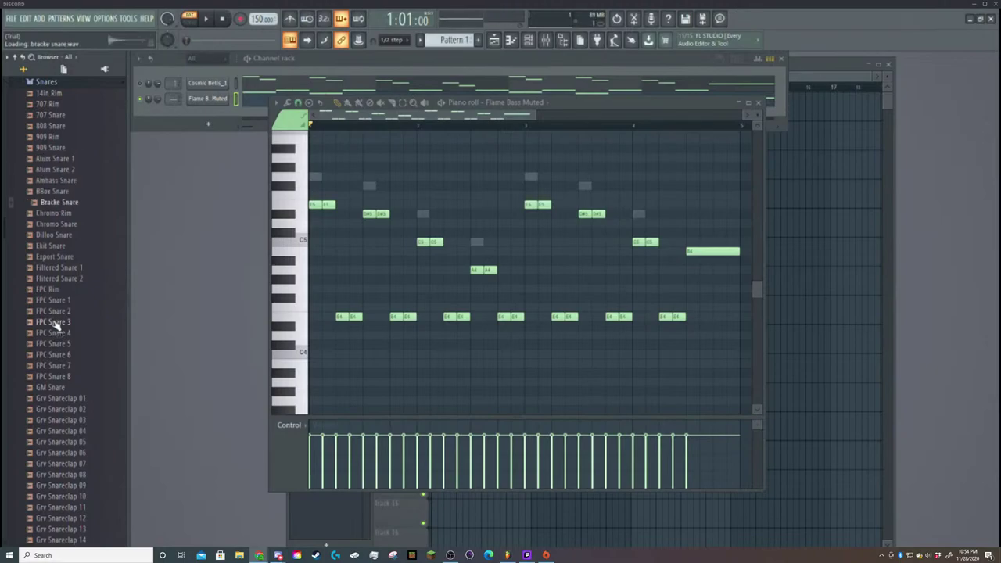
Preview the samples from Bracke Snare back up to 14in Rim.
{"action": "key", "text": "Up"}
{"action": "key", "text": "Up"}
{"action": "key", "text": "Up"}
{"action": "key", "text": "Up"}
{"action": "key", "text": "Up"}
{"action": "key", "text": "Up"}
{"action": "key", "text": "Up"}
{"action": "key", "text": "Up"}
{"action": "key", "text": "Up"}
{"action": "key", "text": "Up"}
{"action": "key", "text": "Up"}
{"action": "key", "text": "Up"}
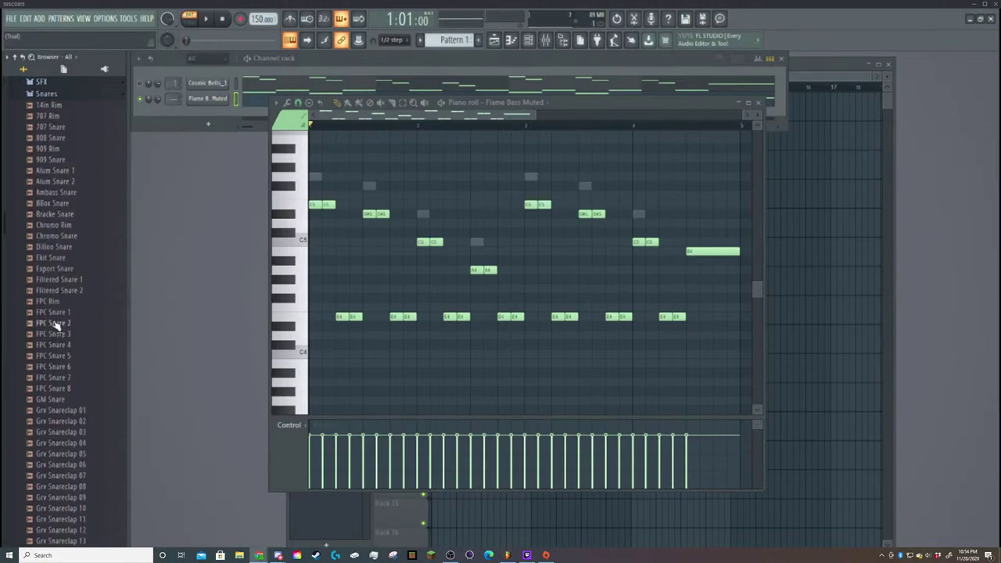
Open the Snares folder of the Pharaoh sample pack and preview each Cymatics snare from Argo Snare to Power Snare.
{"action": "scroll", "coordinate": [57, 321], "scroll_direction": "up", "scroll_amount": 8}
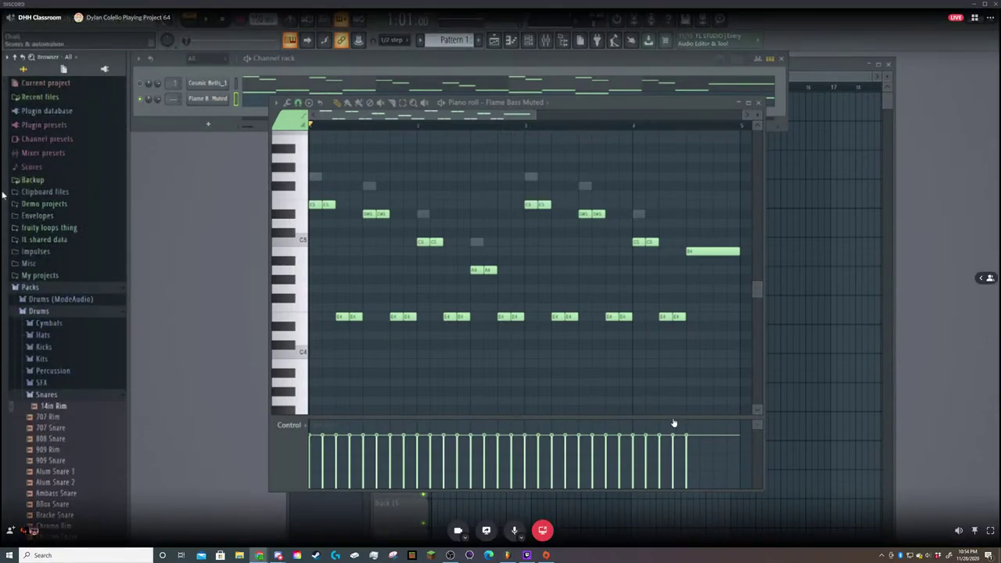
{"action": "left_click", "coordinate": [60, 229]}
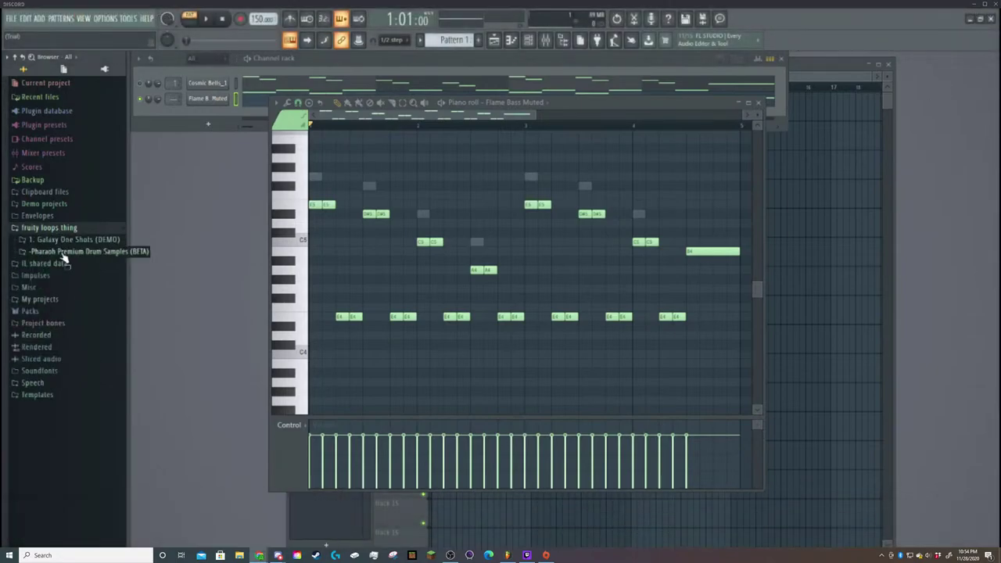
{"action": "left_click", "coordinate": [62, 253]}
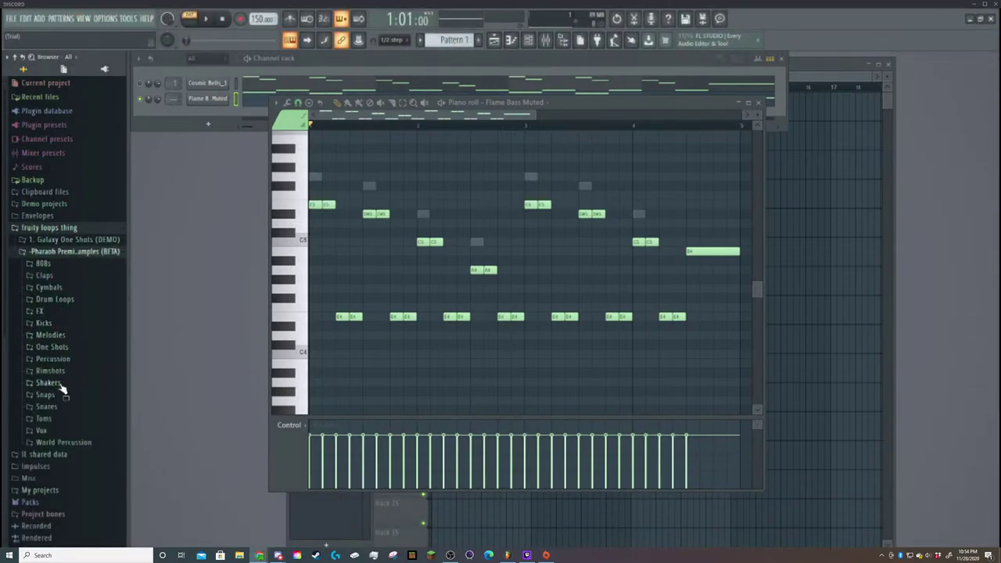
{"action": "left_click", "coordinate": [52, 407]}
{"action": "left_click", "coordinate": [77, 419]}
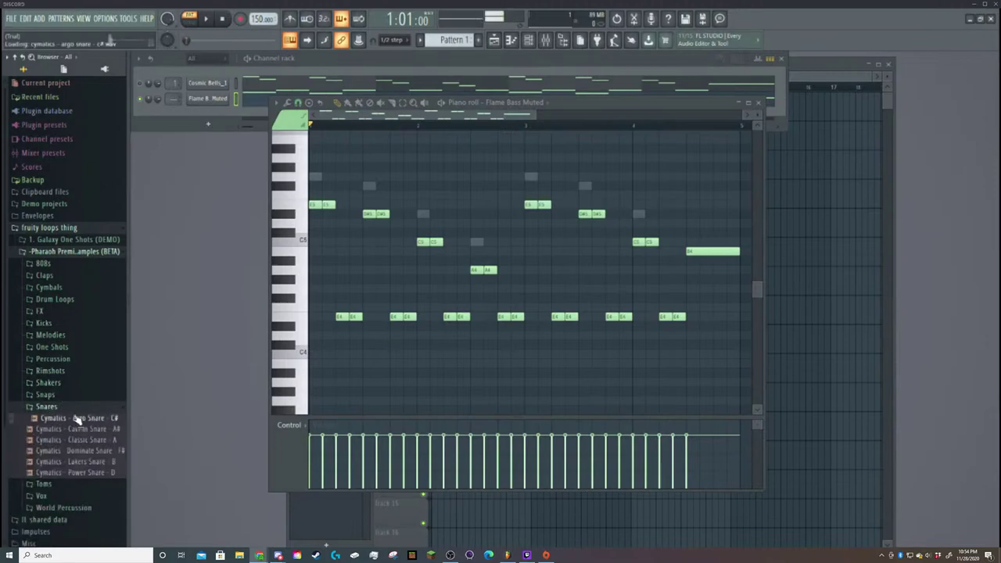
{"action": "key", "text": "Down"}
{"action": "key", "text": "Down"}
{"action": "key", "text": "Down"}
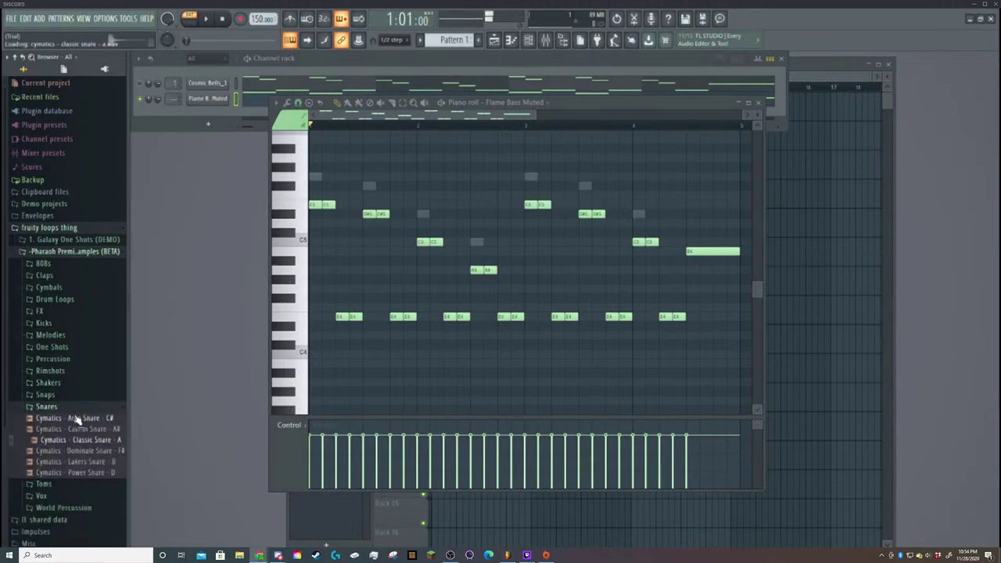
{"action": "key", "text": "Down"}
{"action": "key", "text": "Down"}
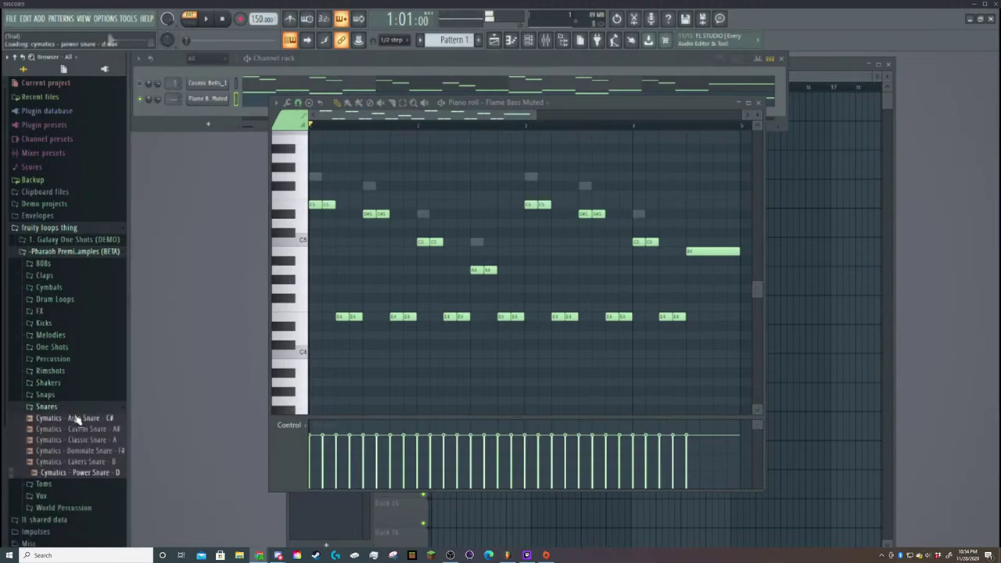
Compare the Cymatics snares again by replaying Power, Lakers, Cavern and Dominate Snare back and forth.
{"action": "key", "text": "Up"}
{"action": "key", "text": "Down"}
{"action": "key", "text": "Up"}
{"action": "key", "text": "Down"}
{"action": "key", "text": "Up"}
{"action": "key", "text": "Up"}
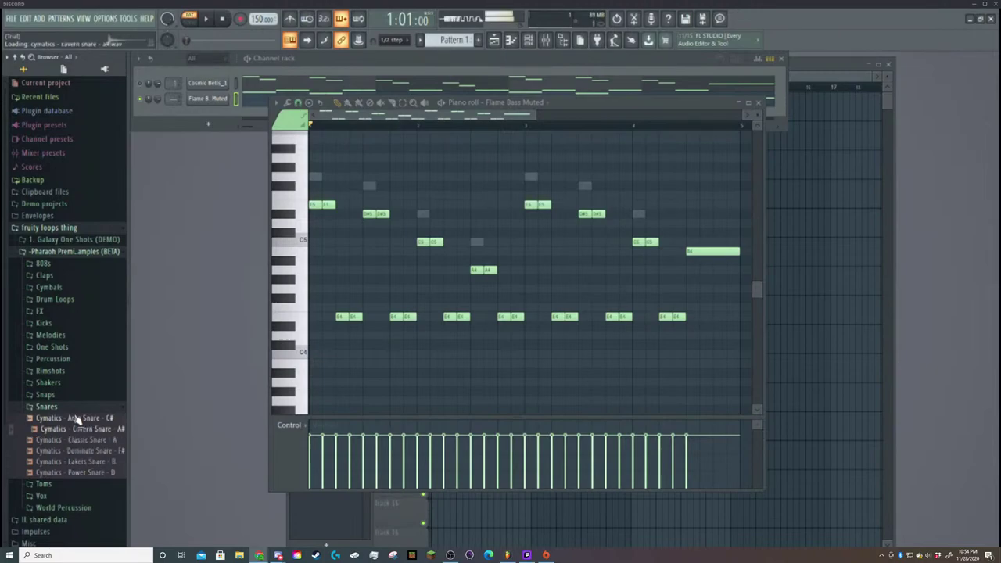
{"action": "key", "text": "Up"}
{"action": "key", "text": "Down"}
{"action": "key", "text": "Down"}
{"action": "key", "text": "Down"}
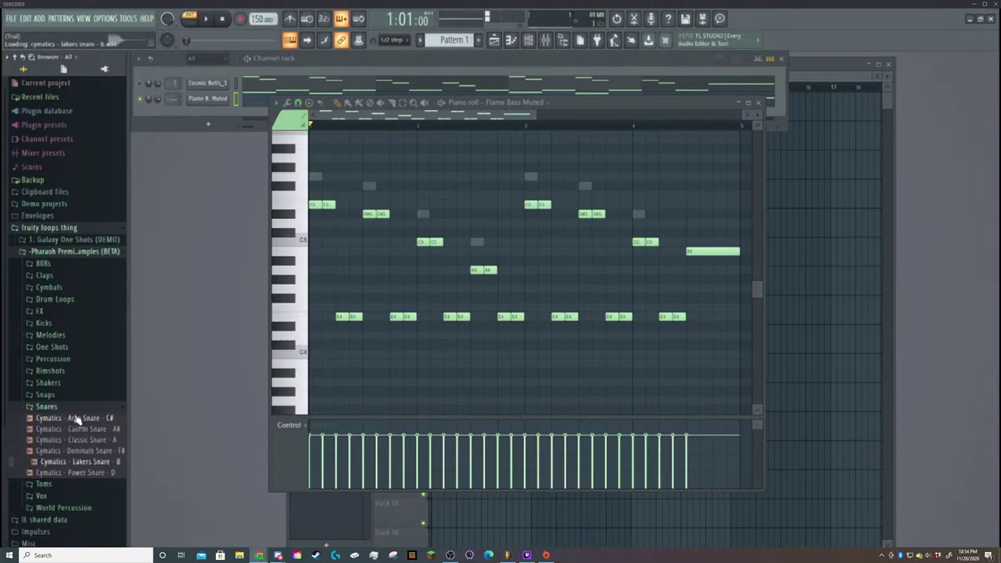
{"action": "key", "text": "Up"}
{"action": "key", "text": "Up"}
{"action": "key", "text": "Up"}
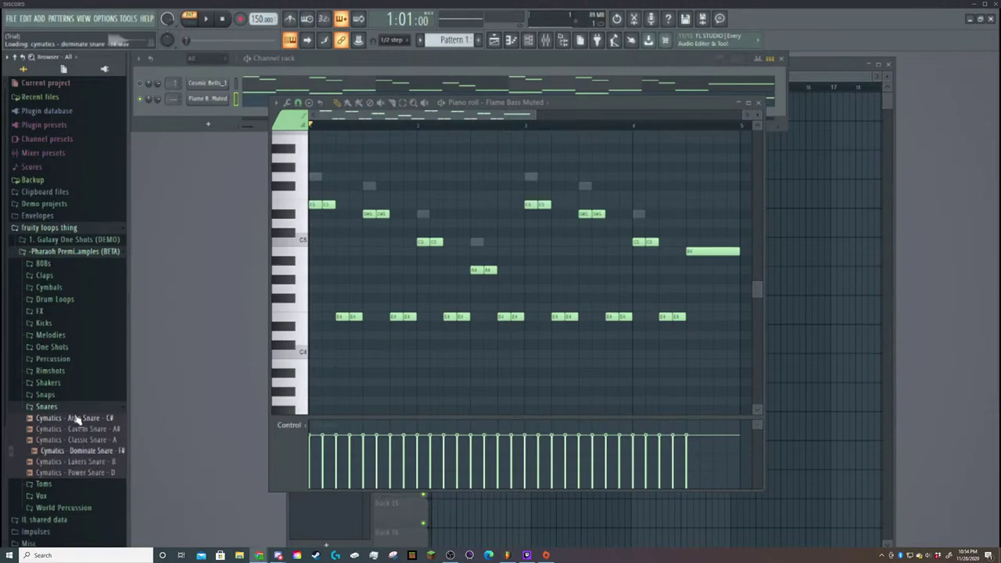
{"action": "key", "text": "Down"}
{"action": "key", "text": "Down"}
{"action": "key", "text": "Down"}
Reopen the Snares folder in Packs and add the 14in Rim sample as a new channel below Flame Bass Muted.
{"action": "scroll", "coordinate": [74, 416], "scroll_direction": "down", "scroll_amount": 4}
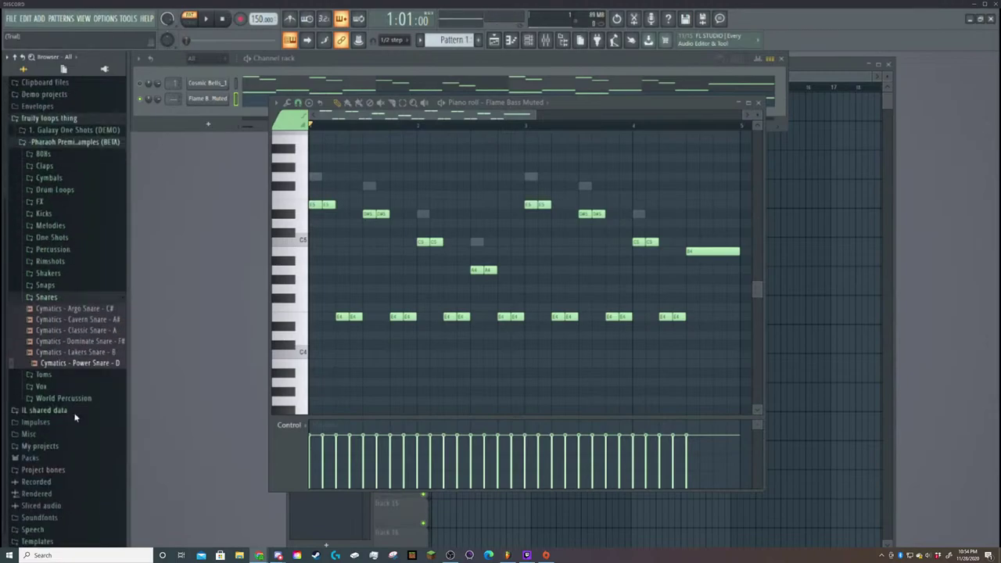
{"action": "left_click", "coordinate": [51, 458]}
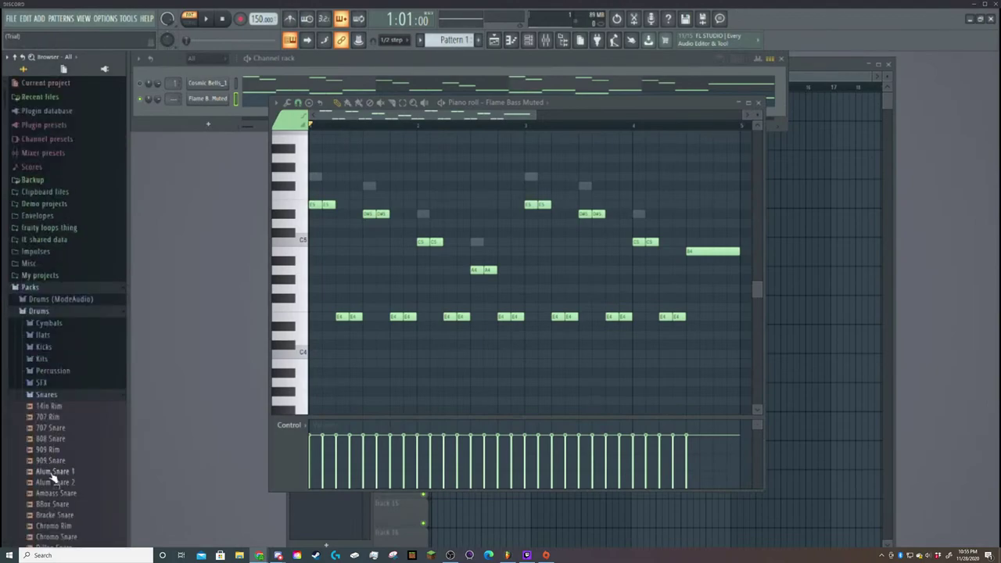
{"action": "left_click", "coordinate": [56, 406]}
{"action": "left_click_drag", "start_coordinate": [57, 406], "coordinate": [197, 108]}
{"action": "left_click_drag", "start_coordinate": [198, 104], "coordinate": [199, 109]}
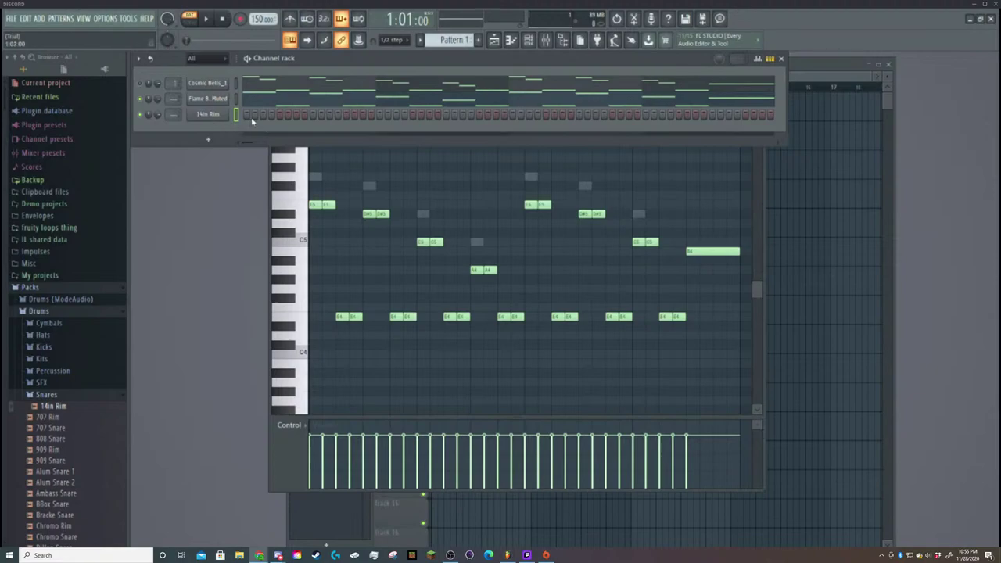
Try a 14in Rim hit on the sixth step, clear it again and play the pattern.
{"action": "left_click", "coordinate": [288, 115]}
{"action": "left_click", "coordinate": [288, 116]}
{"action": "key", "text": "space"}
{"action": "key", "text": "space"}
{"action": "key", "text": "space"}
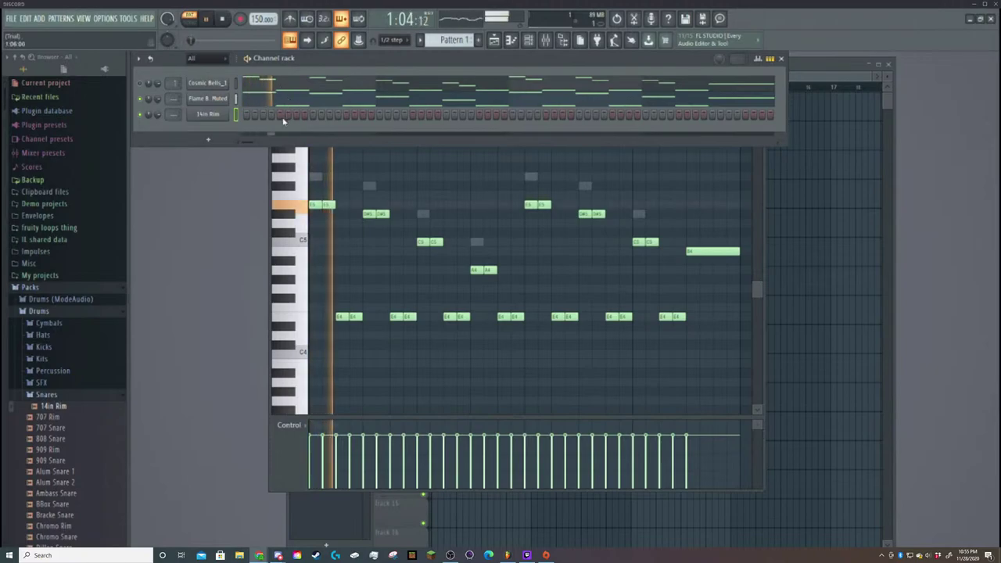
{"action": "key", "text": "space"}
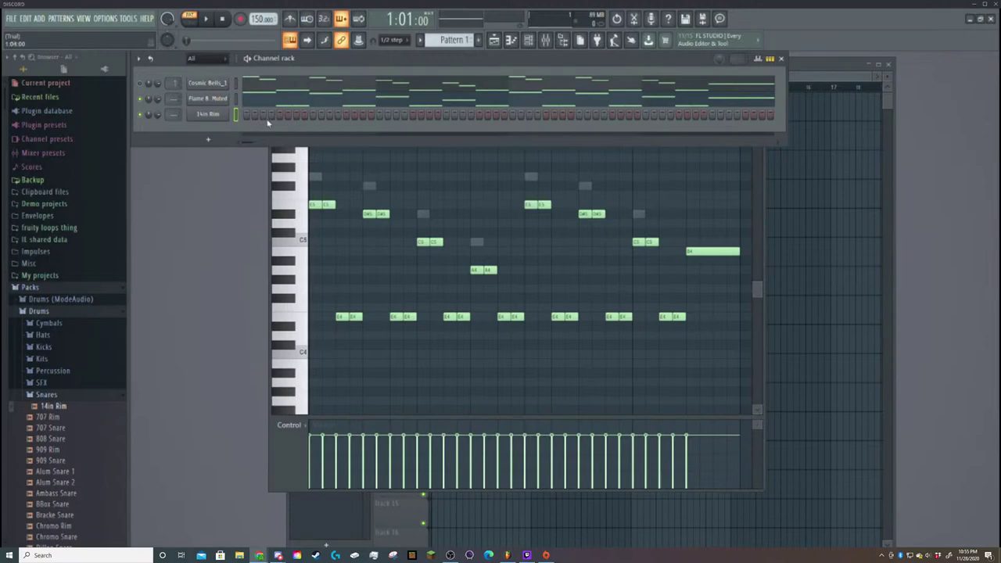
Try a 14in Rim hit on the ninth step and replay the pattern repeatedly to judge its timing.
{"action": "key", "text": "space"}
{"action": "key", "text": "space"}
{"action": "left_click", "coordinate": [279, 115]}
{"action": "key", "text": "space"}
{"action": "key", "text": "space"}
{"action": "key", "text": "space"}
{"action": "key", "text": "space"}
{"action": "key", "text": "space"}
{"action": "key", "text": "space"}
{"action": "key", "text": "space"}
{"action": "key", "text": "space"}
{"action": "key", "text": "space"}
{"action": "key", "text": "space"}
{"action": "key", "text": "space"}
{"action": "key", "text": "space"}
{"action": "key", "text": "space"}
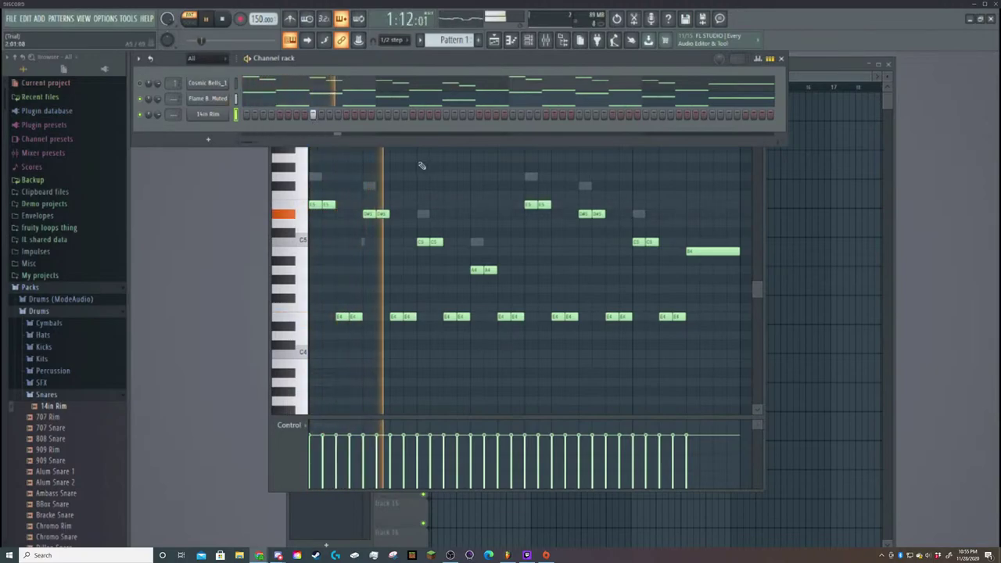
Try another 14in Rim hit on step 41 and play the pattern again from the start.
{"action": "key", "text": "space"}
{"action": "key", "text": "space"}
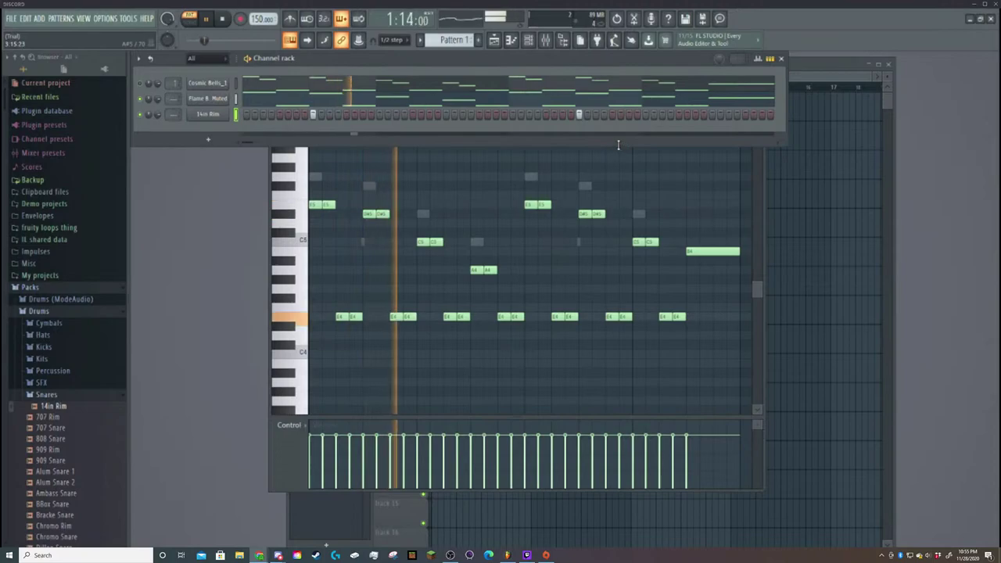
{"action": "key", "text": "space"}
{"action": "key", "text": "space"}
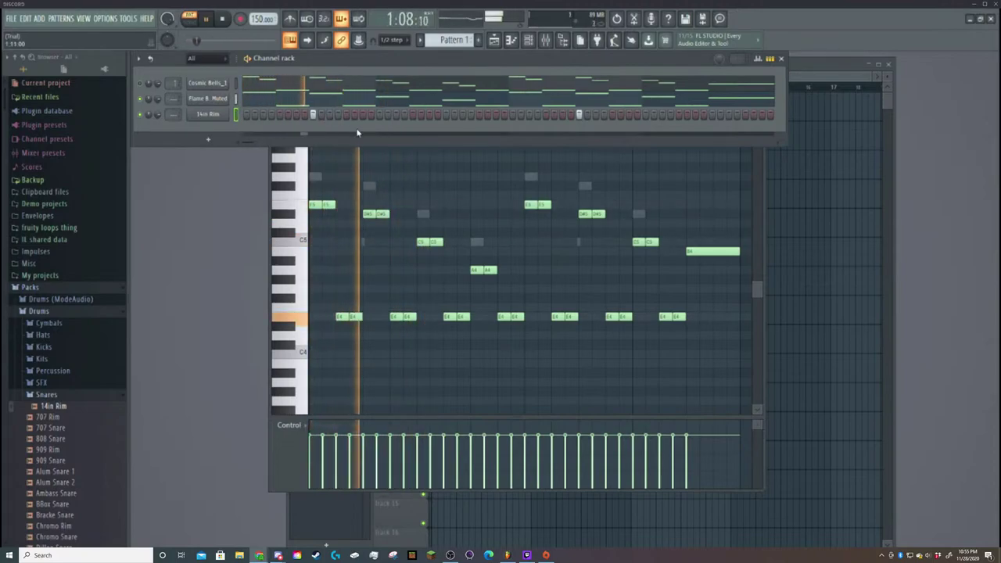
{"action": "key", "text": "space"}
Try 14in Rim hits every eight steps from step 5 to step 37, clear the remaining step 41 hit and play the pattern.
{"action": "left_click", "coordinate": [280, 115]}
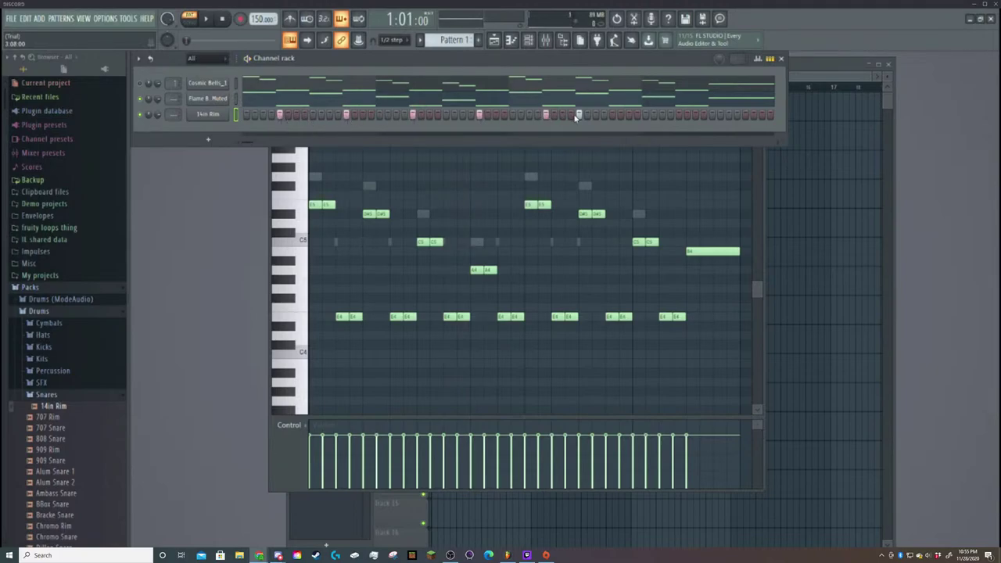
{"action": "key", "text": "space"}
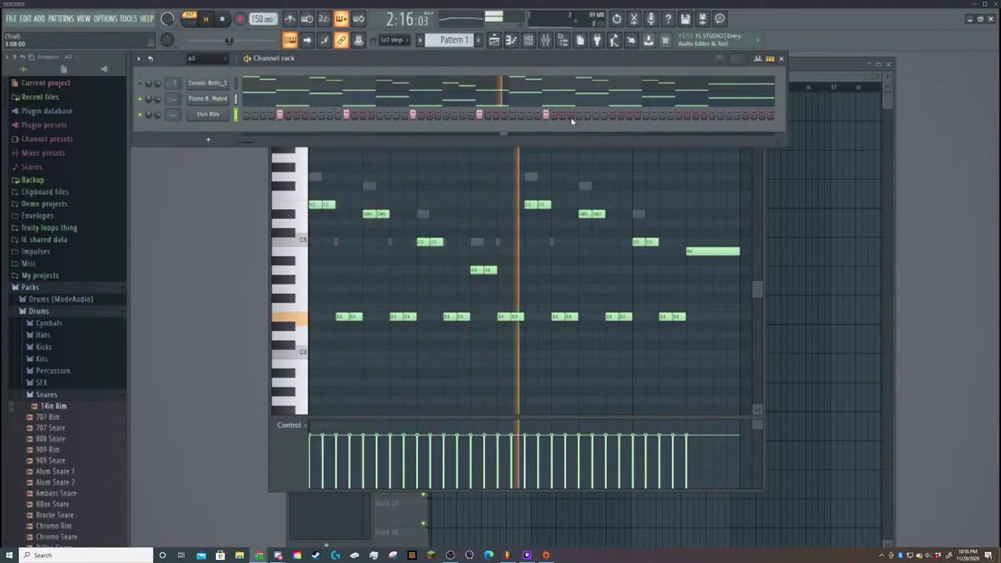
{"action": "key", "text": "space"}
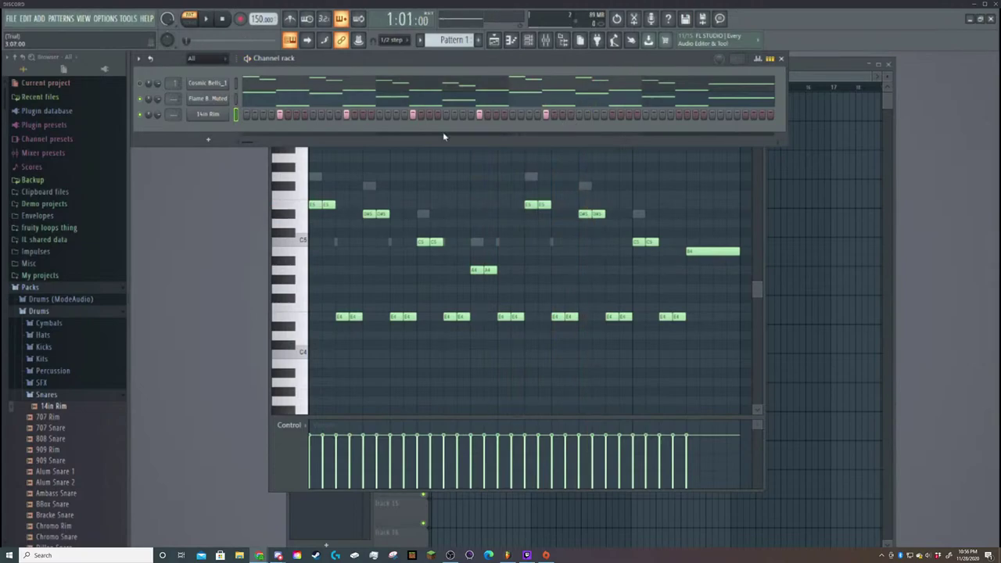
Replace the 14in Rim hits with ones on steps 9, 25, 41 and 57 and play the pattern.
{"action": "left_click", "coordinate": [345, 115]}
{"action": "key", "text": "space"}
{"action": "key", "text": "space"}
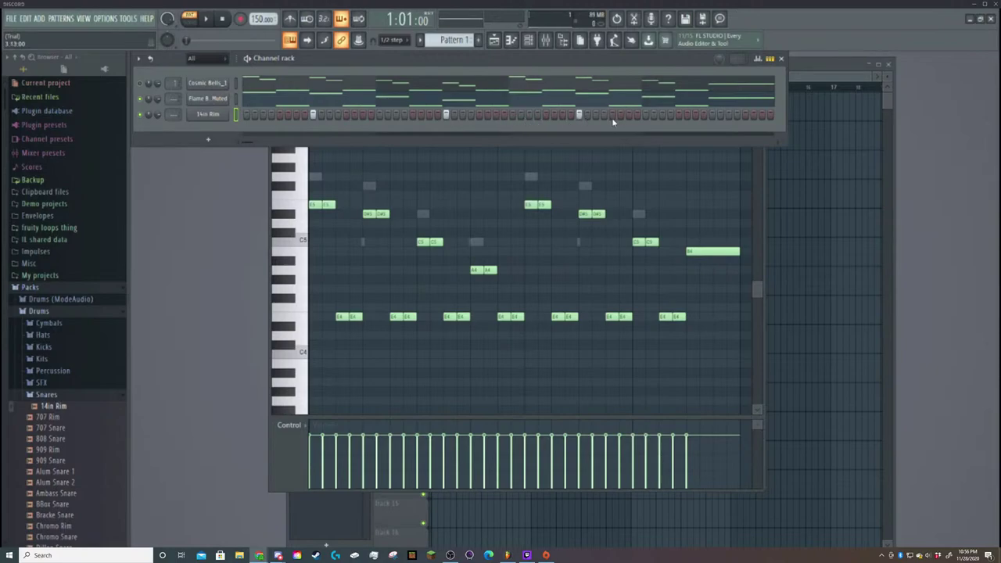
{"action": "key", "text": "space"}
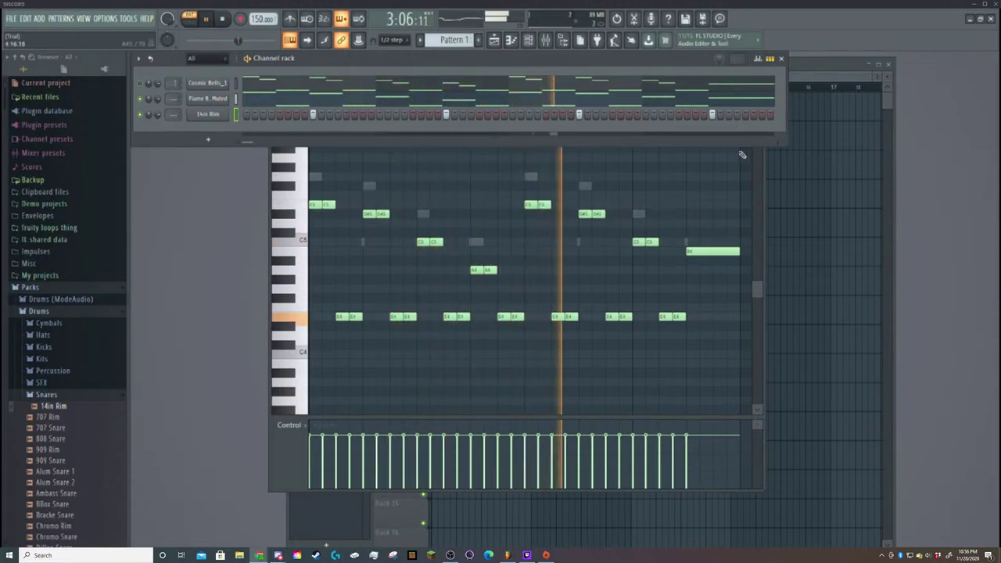
{"action": "key", "text": "space"}
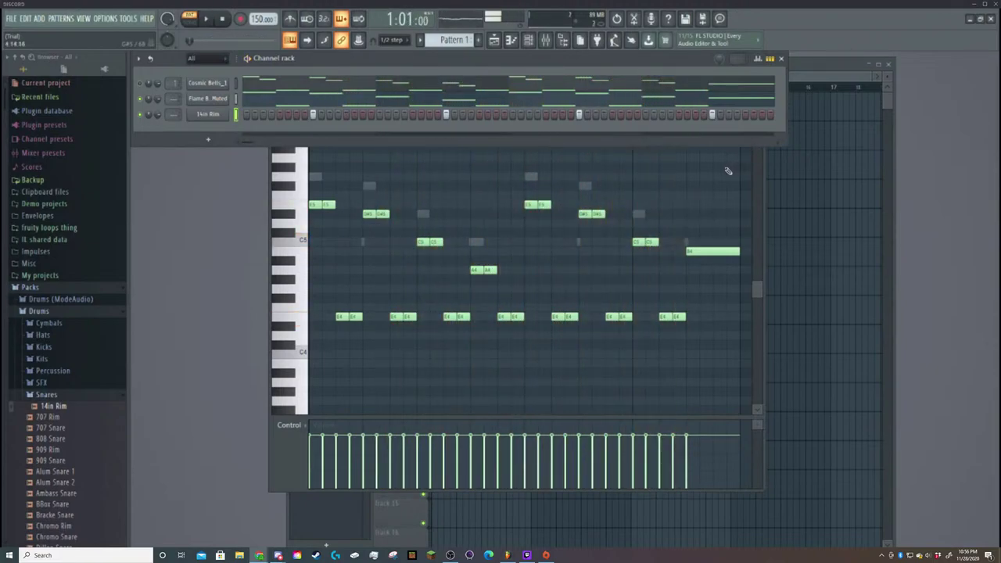
{"action": "key", "text": "space"}
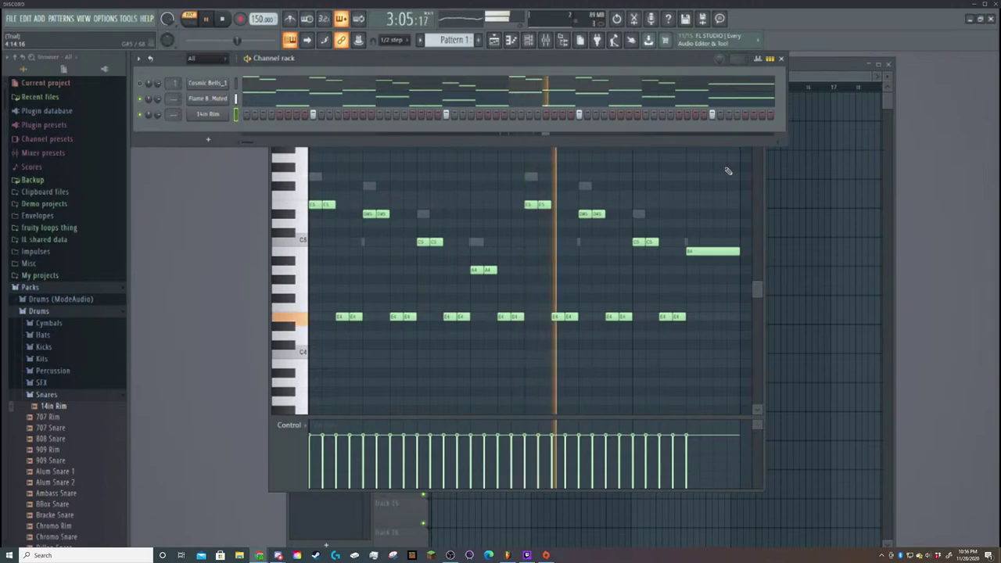
{"action": "key", "text": "space"}
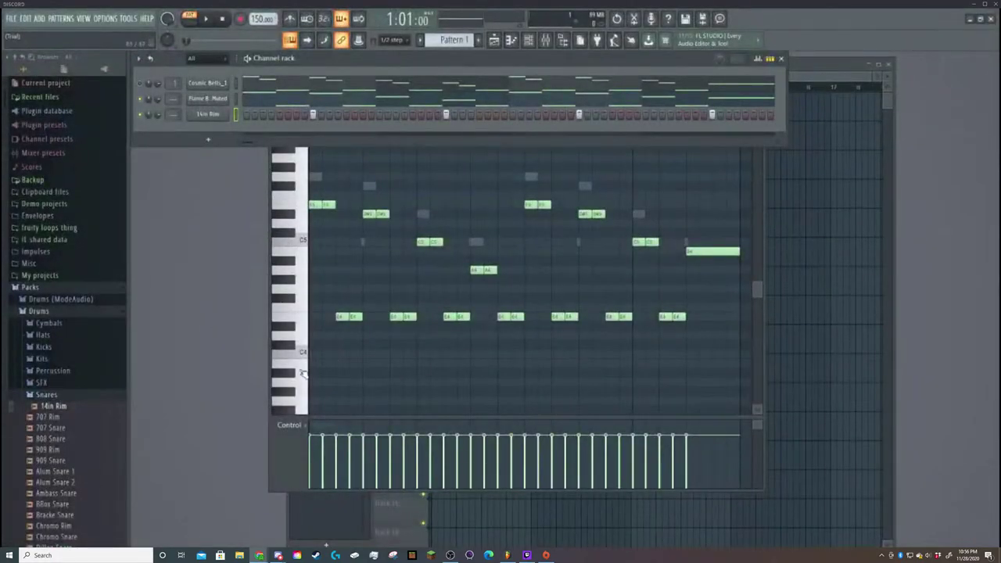
Open the Kicks folder of the Drums pack and preview the FPC 1 Kick sample.
{"action": "left_click", "coordinate": [71, 357]}
{"action": "left_click", "coordinate": [45, 300]}
{"action": "left_click", "coordinate": [57, 315]}
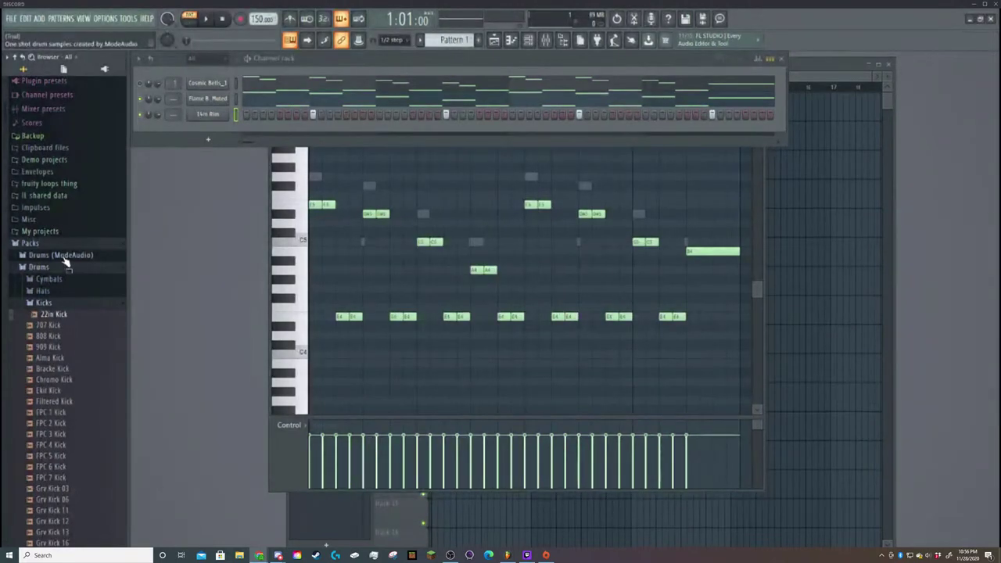
{"action": "left_click", "coordinate": [52, 444]}
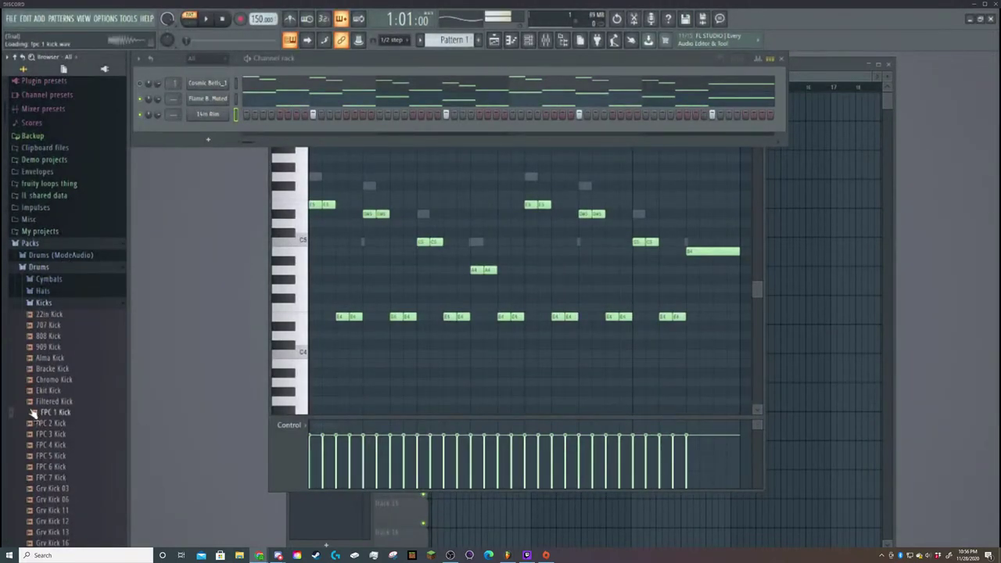
Open the Kicks folder of the Pharaoh sample pack and preview Cymatics kicks including Fire, World Wonder, Tin Clip and Mondo Kick.
{"action": "left_click", "coordinate": [59, 185]}
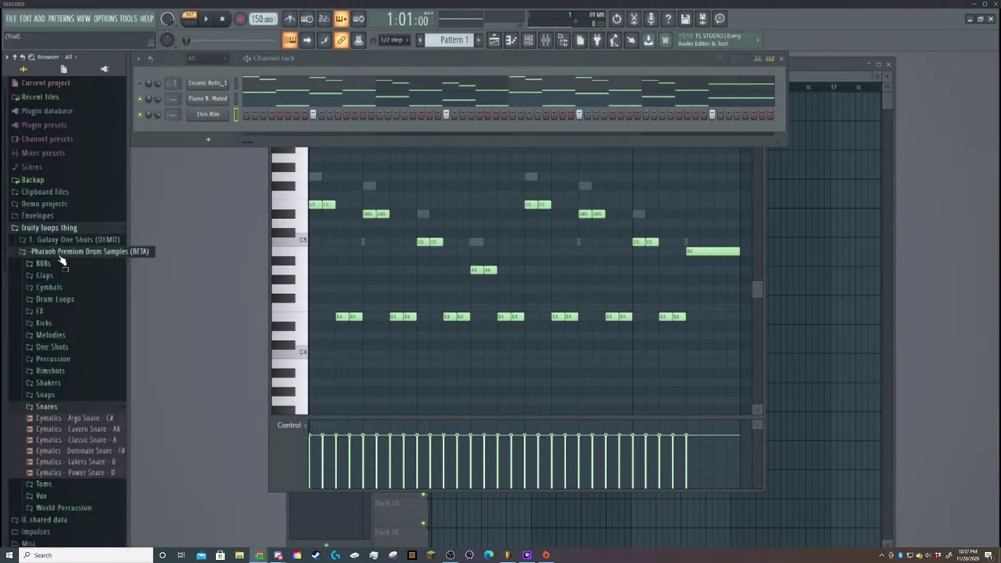
{"action": "left_click", "coordinate": [44, 323]}
{"action": "left_click", "coordinate": [65, 343]}
{"action": "left_click", "coordinate": [67, 335]}
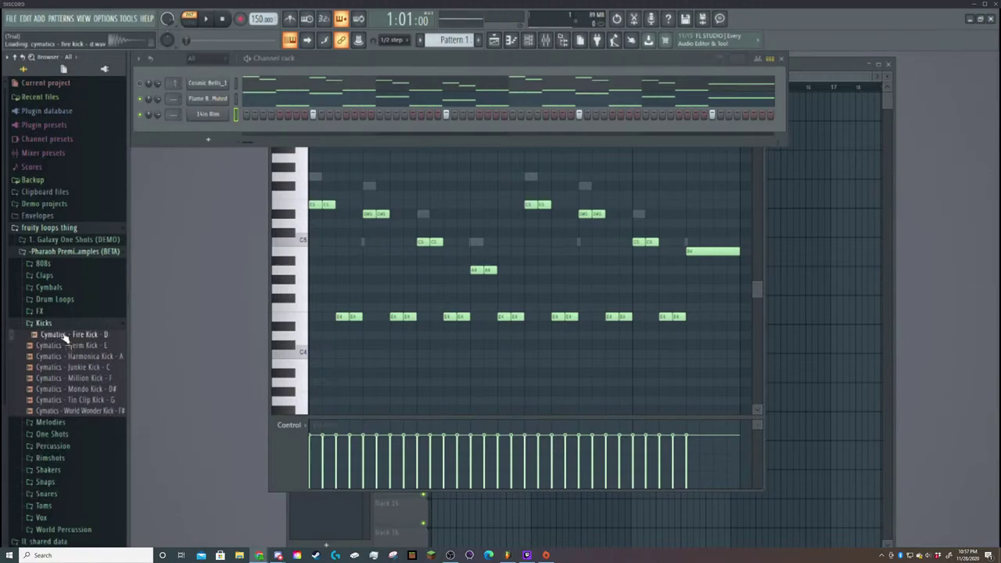
{"action": "left_click", "coordinate": [79, 409]}
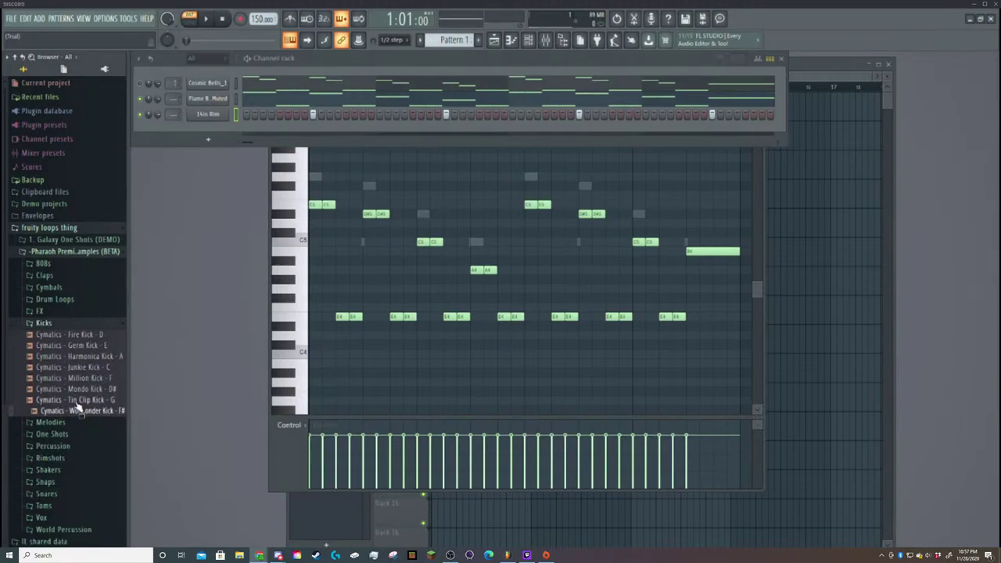
{"action": "left_click", "coordinate": [78, 400]}
{"action": "left_click", "coordinate": [81, 389]}
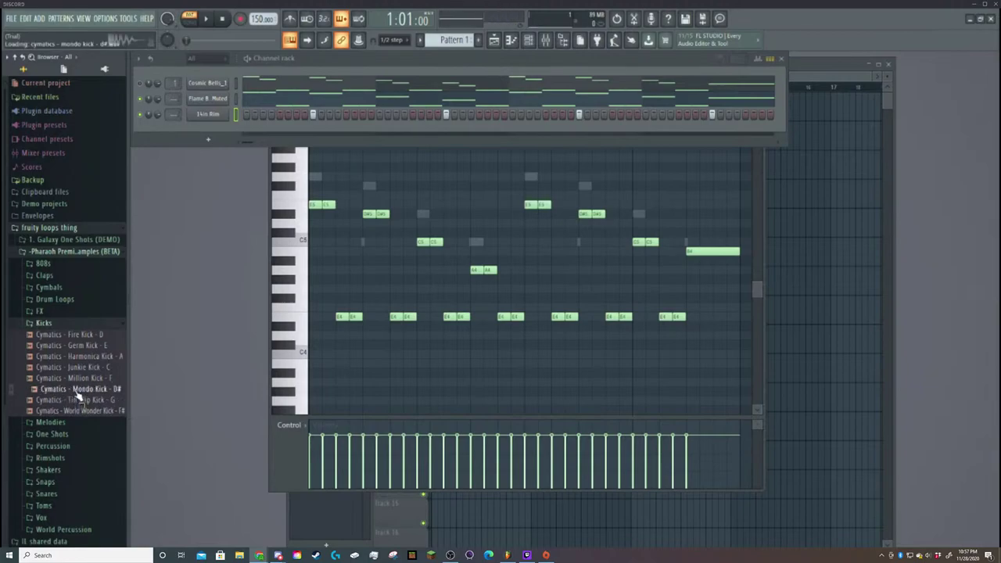
Audition the kick samples in the Kicks folder, from Germ Kick through World Wonder Kick.
{"action": "left_click", "coordinate": [80, 378]}
{"action": "left_click", "coordinate": [80, 367]}
{"action": "left_click", "coordinate": [81, 356]}
{"action": "left_click", "coordinate": [84, 346]}
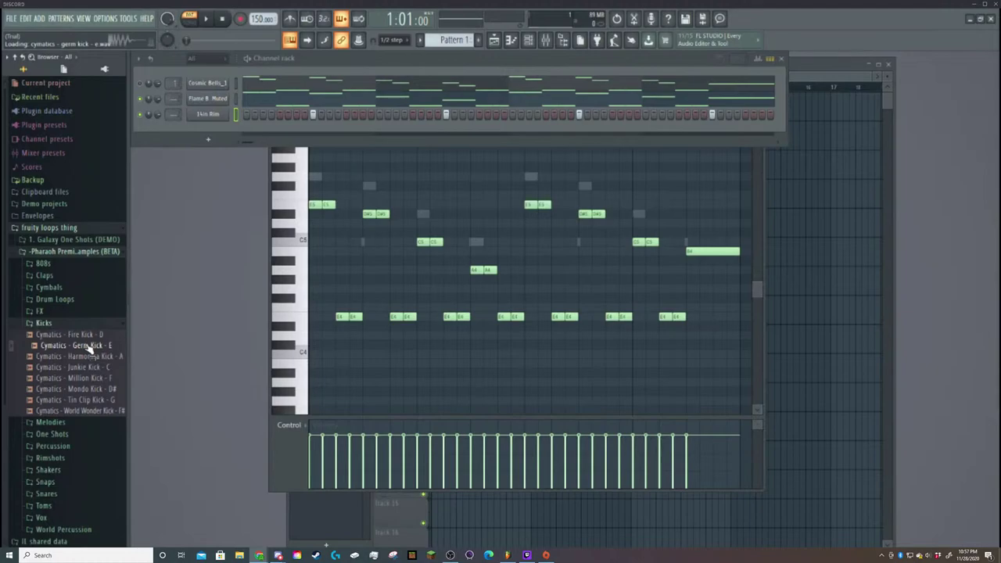
{"action": "left_click", "coordinate": [81, 411]}
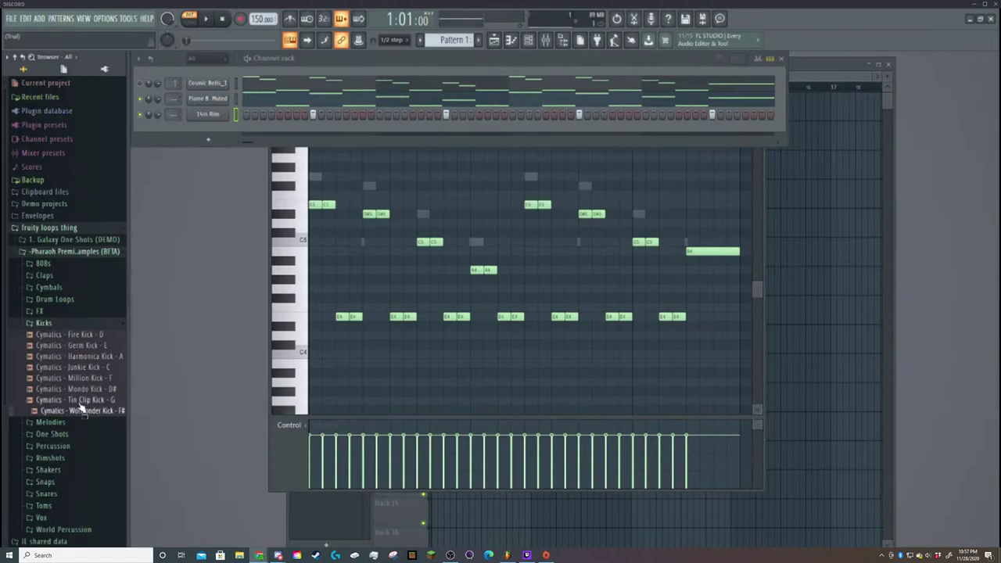
{"action": "left_click", "coordinate": [81, 411]}
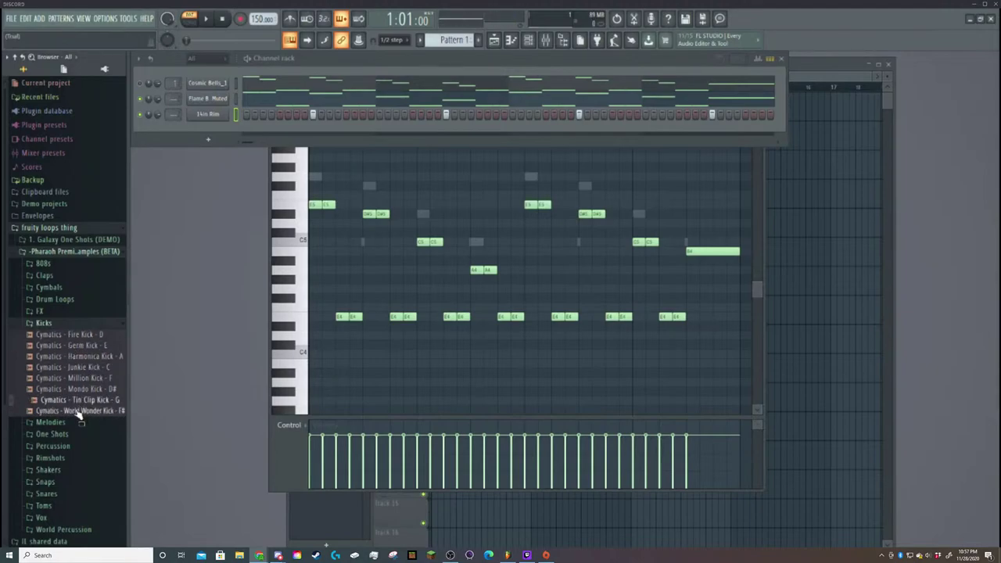
{"action": "left_click", "coordinate": [81, 399]}
{"action": "left_click", "coordinate": [91, 388]}
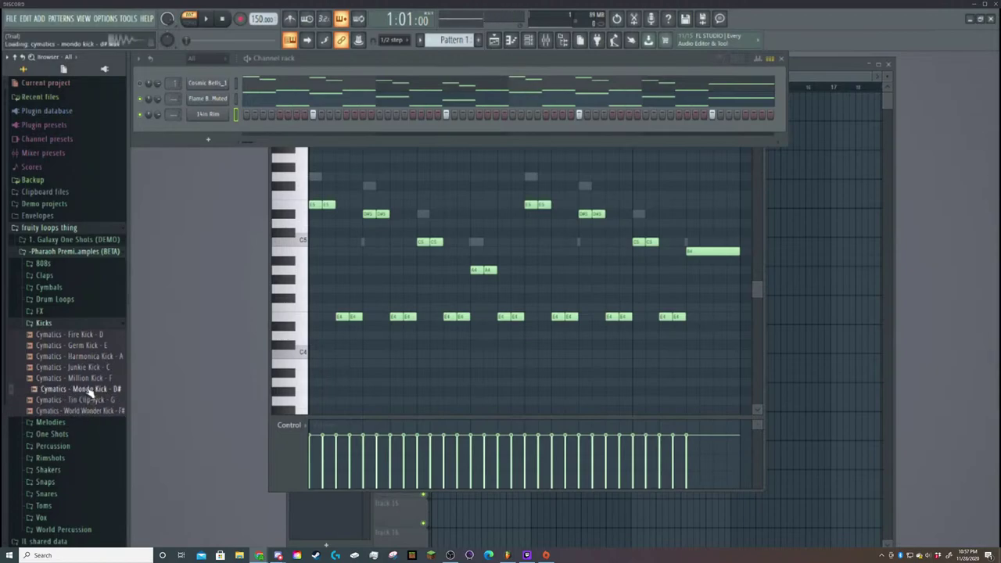
{"action": "left_click", "coordinate": [93, 378]}
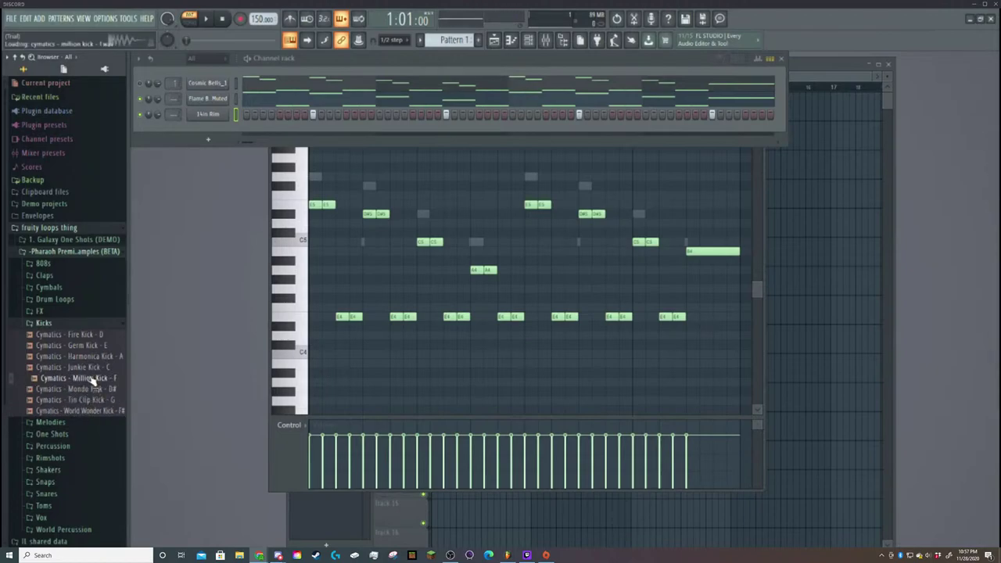
Compare the sound of the Cymatics Fire Kick - D and Germ Kick - E samples.
{"action": "left_click", "coordinate": [92, 334]}
{"action": "left_click", "coordinate": [95, 346]}
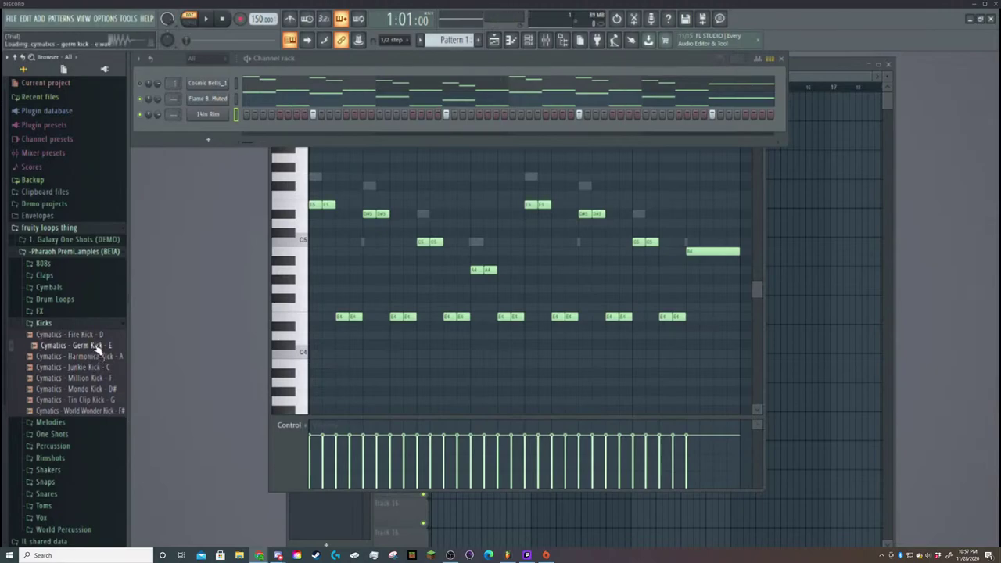
{"action": "left_click", "coordinate": [108, 346]}
{"action": "left_click", "coordinate": [108, 346]}
{"action": "left_click", "coordinate": [103, 336]}
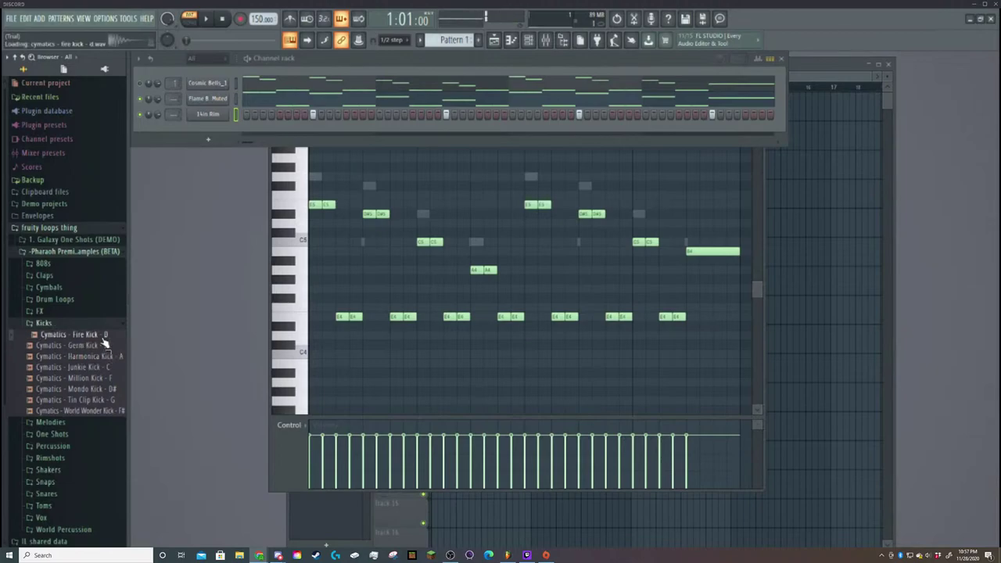
{"action": "left_click", "coordinate": [105, 347]}
{"action": "left_click", "coordinate": [101, 336]}
{"action": "left_click", "coordinate": [107, 346]}
{"action": "left_click", "coordinate": [107, 336]}
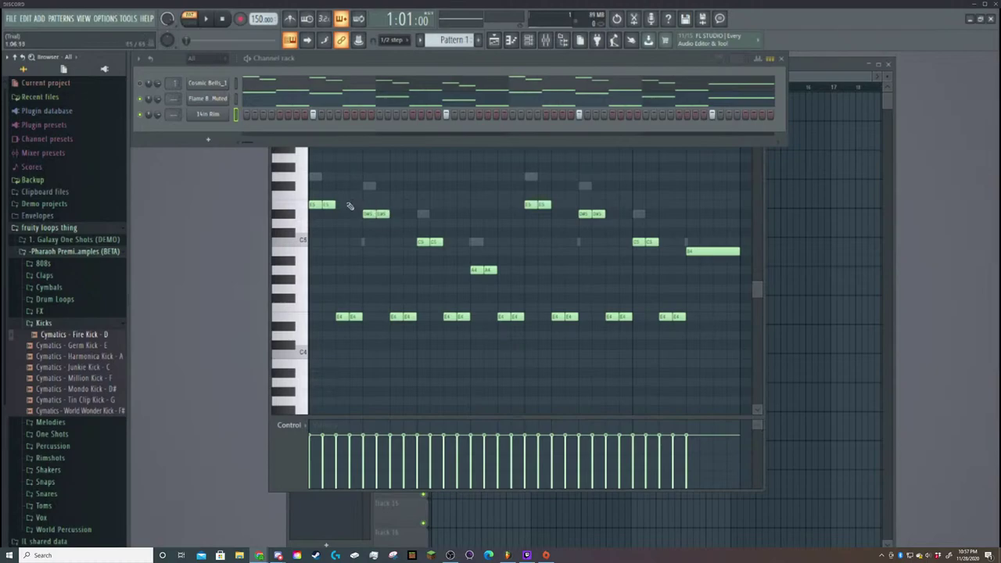
Recheck the Fire and Germ kicks, and add Cymatics - Fire Kick - D as a new channel in the channel rack.
{"action": "left_click", "coordinate": [92, 337]}
{"action": "left_click", "coordinate": [91, 347]}
{"action": "left_click", "coordinate": [95, 337]}
{"action": "left_click", "coordinate": [94, 338]}
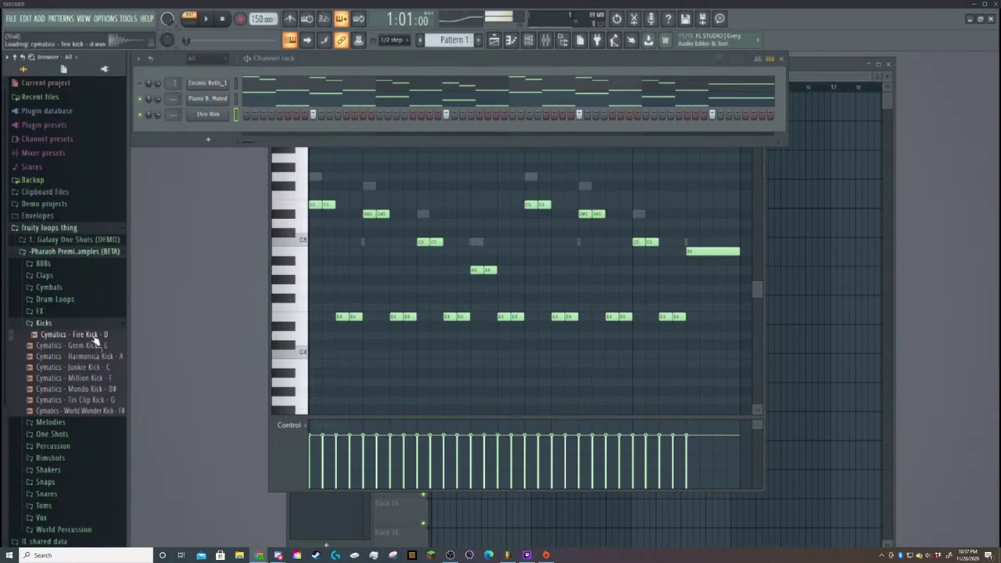
{"action": "left_click_drag", "start_coordinate": [95, 337], "coordinate": [209, 127]}
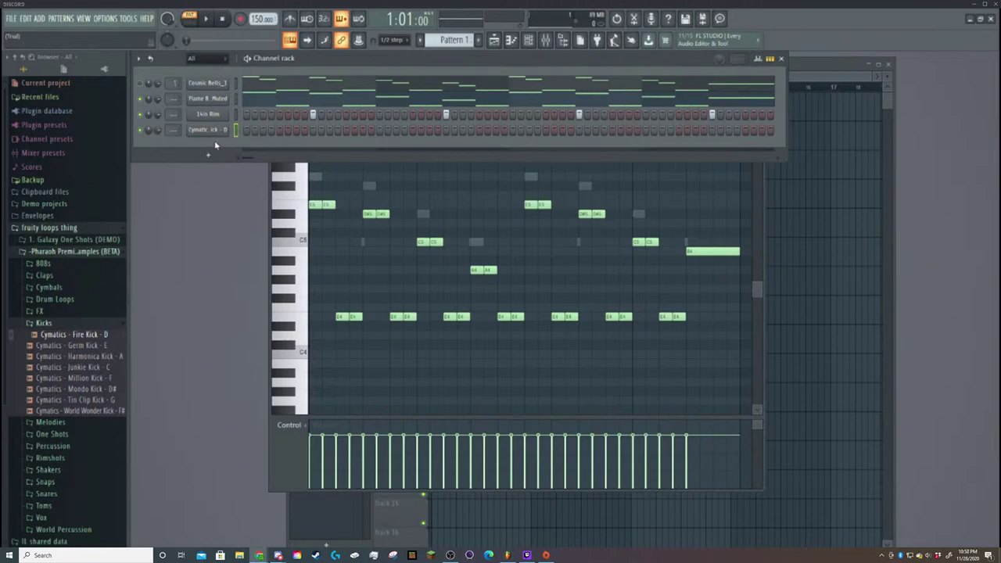
{"action": "key", "text": "F7"}
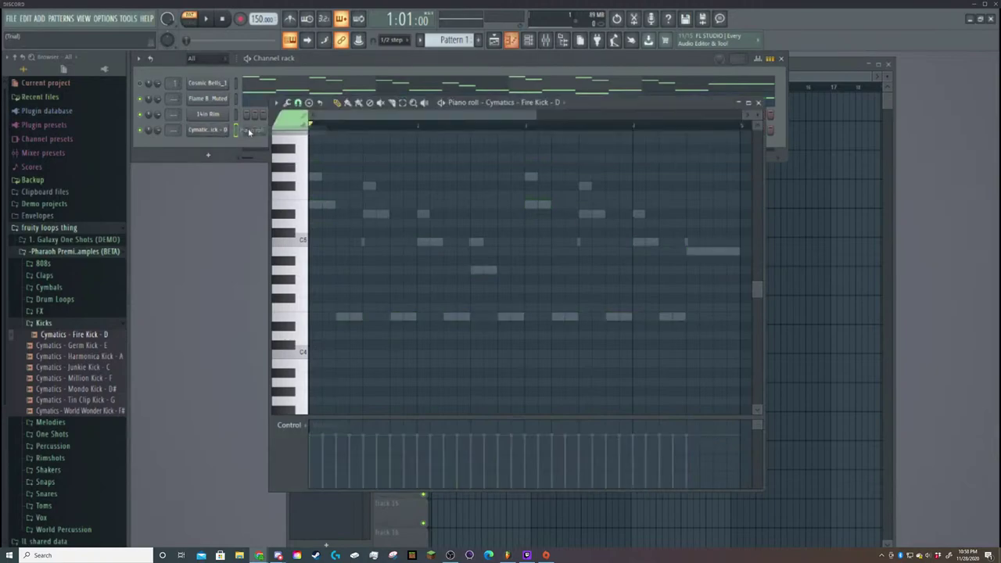
{"action": "left_click", "coordinate": [321, 204]}
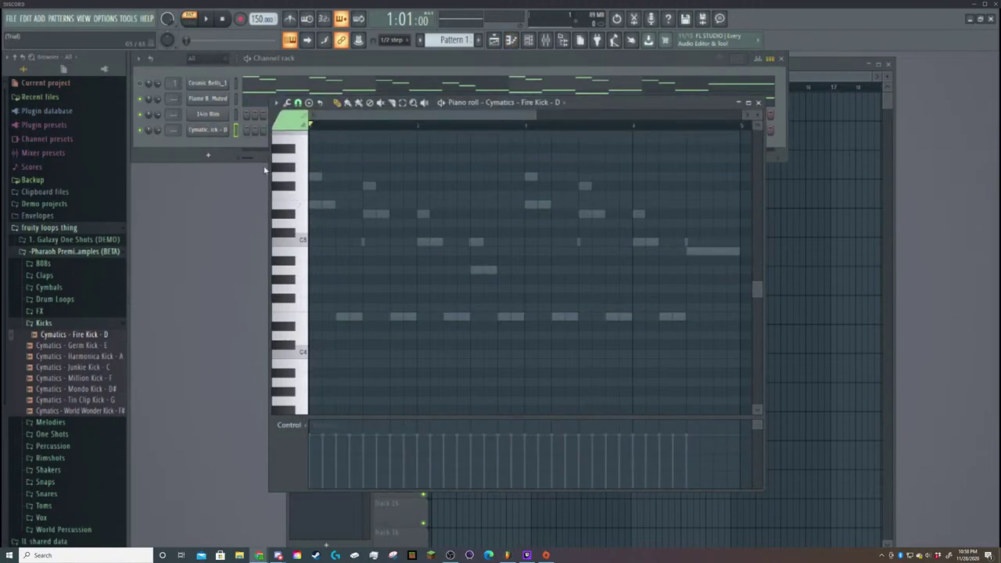
{"action": "left_click", "coordinate": [758, 102]}
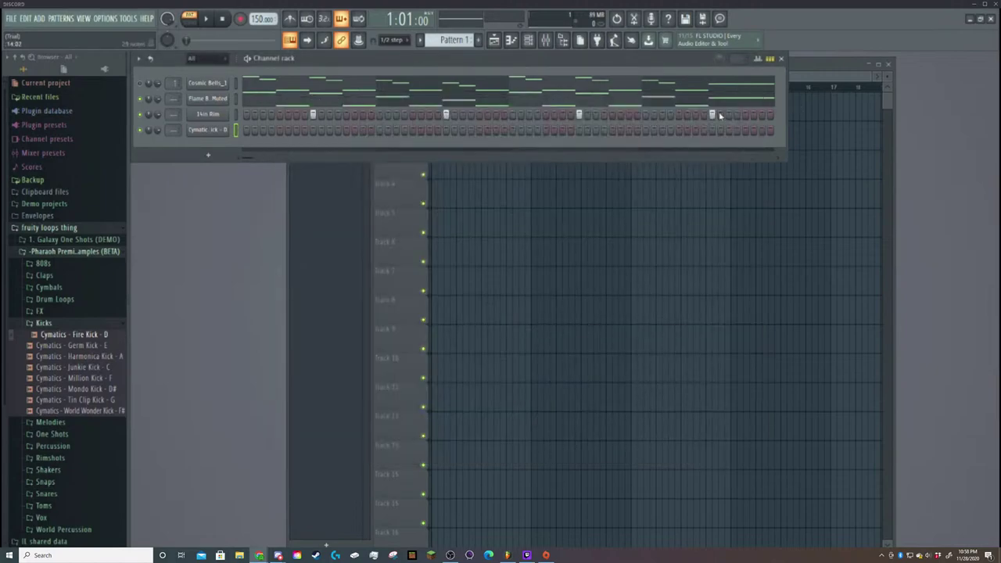
Set the Fire Kick channel's time-stretching pitch shift to +200 cents and close its sampler settings.
{"action": "left_click", "coordinate": [236, 133]}
{"action": "left_click", "coordinate": [205, 130]}
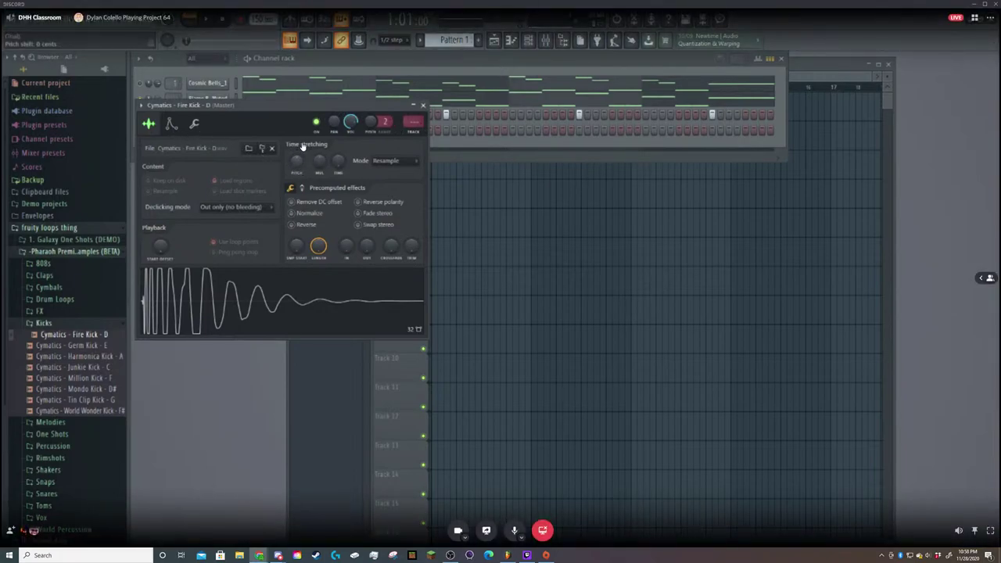
{"action": "scroll", "coordinate": [300, 161], "scroll_direction": "up", "scroll_amount": 1}
{"action": "scroll", "coordinate": [301, 161], "scroll_direction": "down", "scroll_amount": 10}
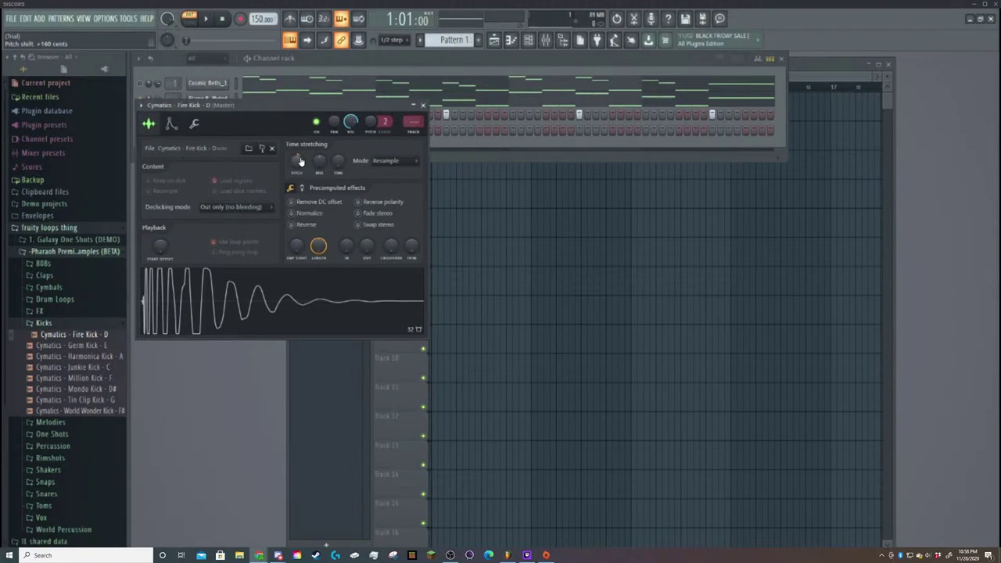
{"action": "left_click_drag", "start_coordinate": [300, 160], "coordinate": [301, 162]}
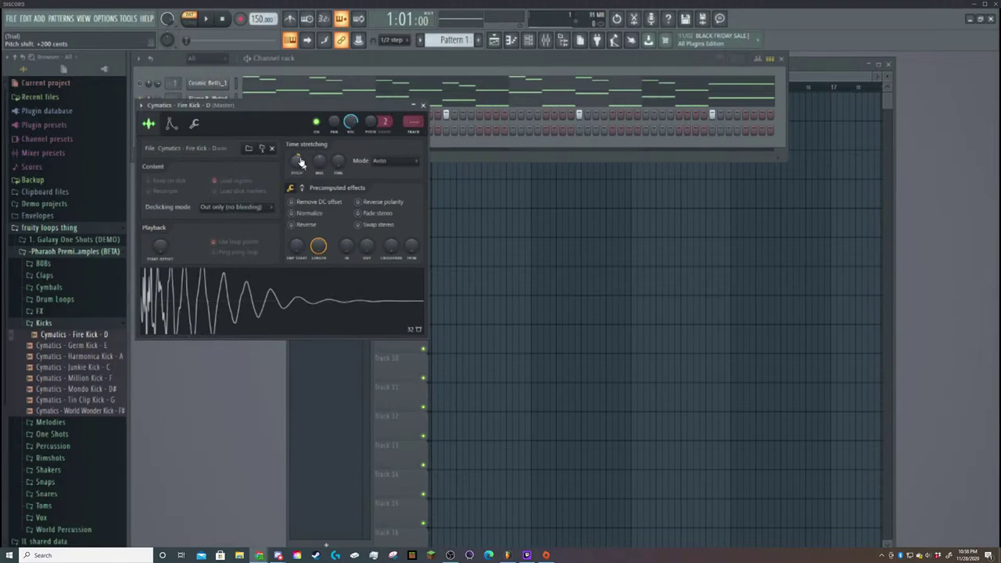
{"action": "left_click", "coordinate": [414, 107]}
Place Fire Kick hits on steps 1, 17, 33 and 49 of Pattern 1, checking them with playback.
{"action": "left_click", "coordinate": [248, 134]}
{"action": "key", "text": "space"}
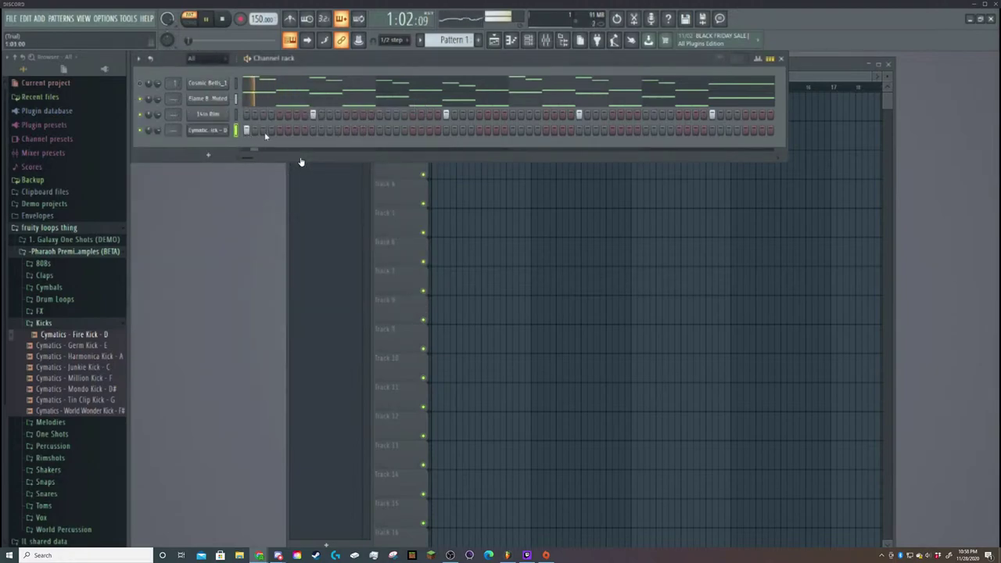
{"action": "key", "text": "space"}
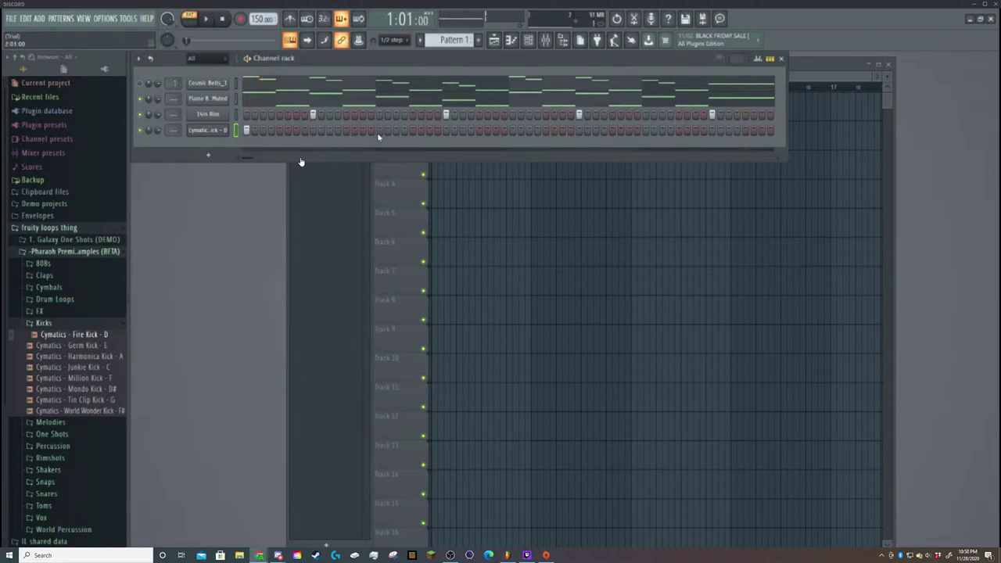
{"action": "key", "text": "space"}
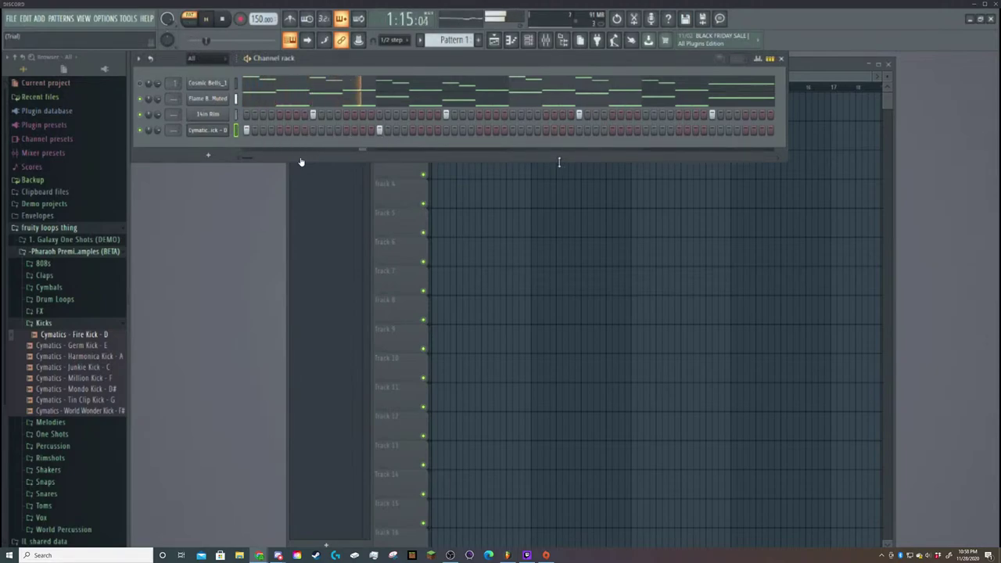
{"action": "key", "text": "space"}
{"action": "left_click", "coordinate": [512, 131]}
{"action": "key", "text": "space"}
{"action": "key", "text": "space"}
{"action": "key", "text": "space"}
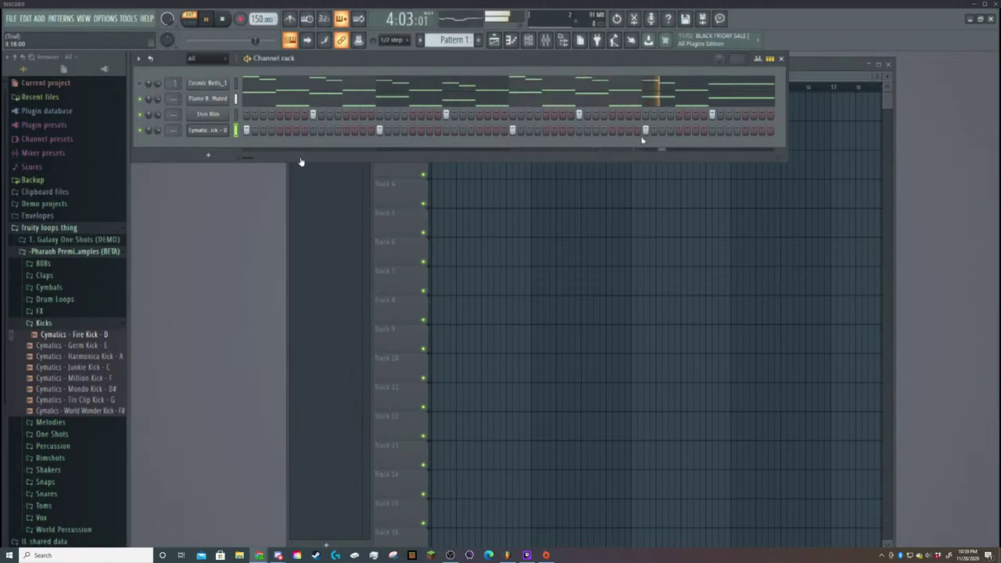
{"action": "key", "text": "space"}
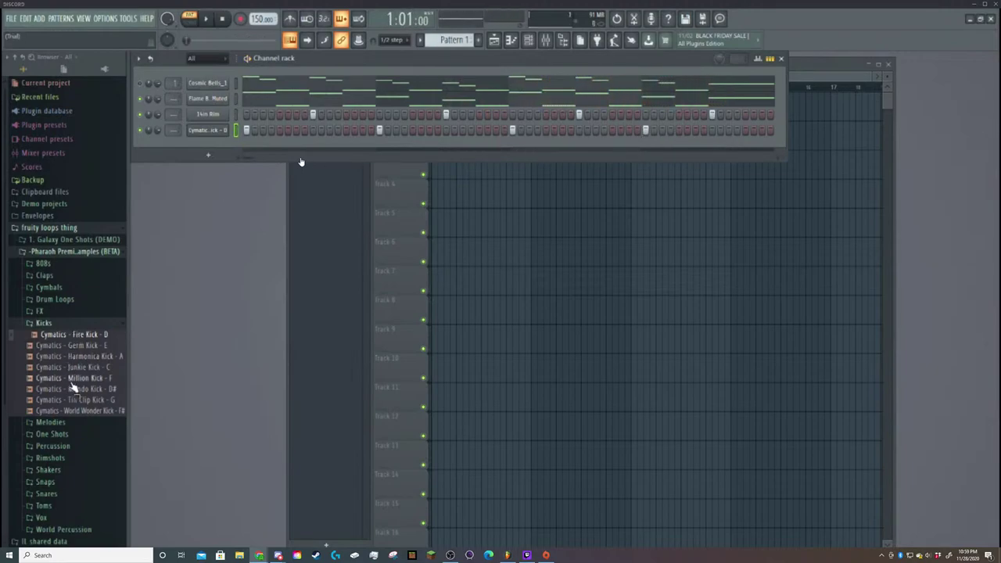
Open the Cymbals sample folder and audition its first rides and hi-hats, plus Wiggle Crash and Long Tape Ride.
{"action": "left_click", "coordinate": [44, 276]}
{"action": "left_click", "coordinate": [44, 275]}
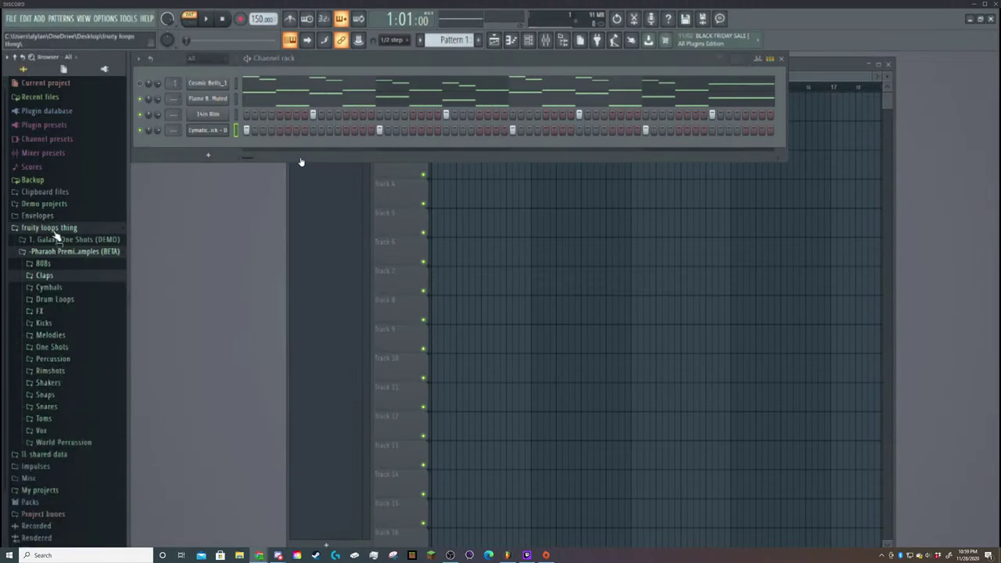
{"action": "left_click", "coordinate": [49, 288]}
{"action": "left_click", "coordinate": [64, 299]}
{"action": "left_click", "coordinate": [65, 311]}
{"action": "left_click", "coordinate": [69, 321]}
{"action": "left_click", "coordinate": [69, 331]}
{"action": "left_click", "coordinate": [69, 344]}
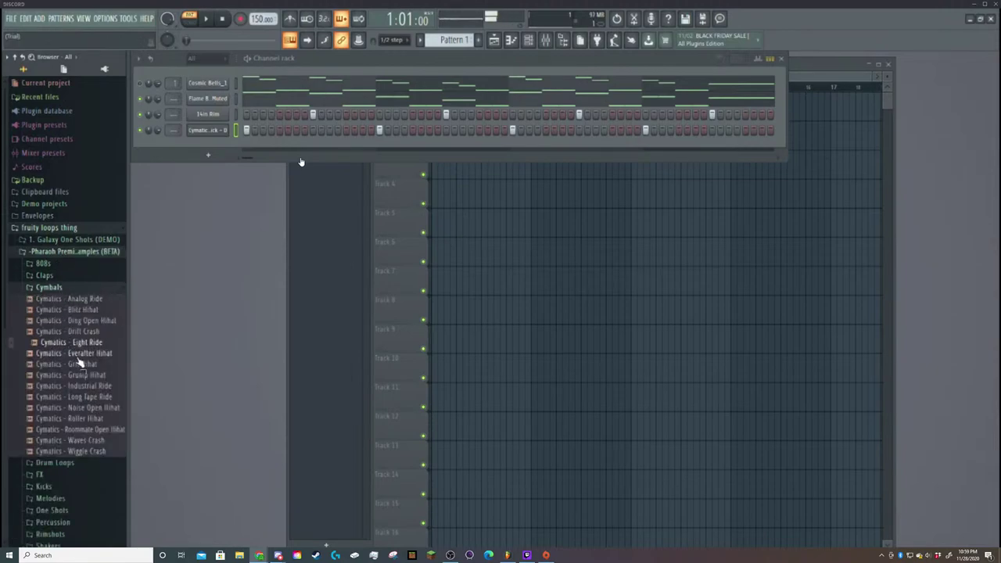
{"action": "left_click", "coordinate": [92, 452]}
{"action": "left_click", "coordinate": [74, 396]}
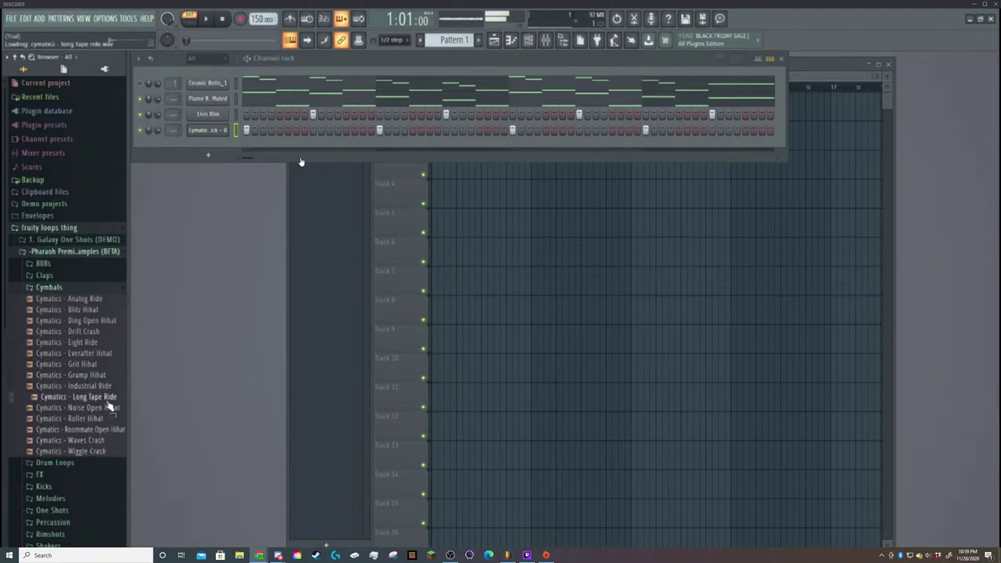
Audition the cymbal samples from Noise Open Hihat to Waves Crash, and back through the list to Analog Ride.
{"action": "left_click", "coordinate": [78, 407]}
{"action": "left_click", "coordinate": [78, 418]}
{"action": "left_click", "coordinate": [104, 430]}
{"action": "left_click", "coordinate": [100, 440]}
{"action": "left_click", "coordinate": [101, 431]}
{"action": "left_click", "coordinate": [101, 419]}
{"action": "left_click", "coordinate": [101, 408]}
{"action": "left_click", "coordinate": [101, 397]}
{"action": "left_click", "coordinate": [100, 386]}
{"action": "left_click", "coordinate": [99, 375]}
{"action": "left_click", "coordinate": [91, 365]}
{"action": "left_click", "coordinate": [89, 353]}
{"action": "left_click", "coordinate": [86, 342]}
{"action": "left_click", "coordinate": [88, 332]}
{"action": "left_click", "coordinate": [86, 321]}
{"action": "left_click", "coordinate": [84, 310]}
{"action": "left_click", "coordinate": [83, 299]}
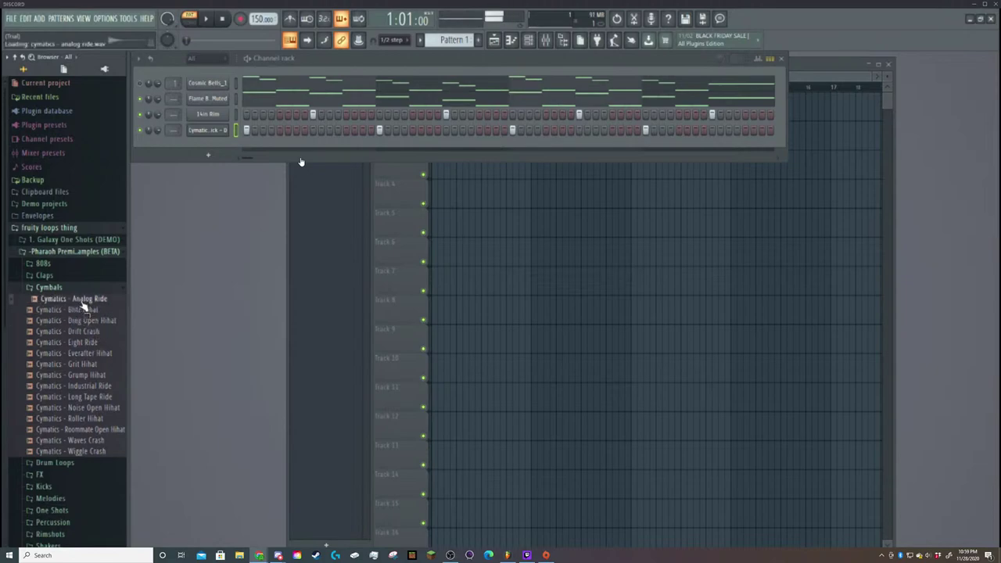
Listen again to the cymbal samples between Wiggle Crash and Long Tape Ride, ending on Roller Hihat.
{"action": "left_click", "coordinate": [84, 451]}
{"action": "left_click", "coordinate": [77, 444]}
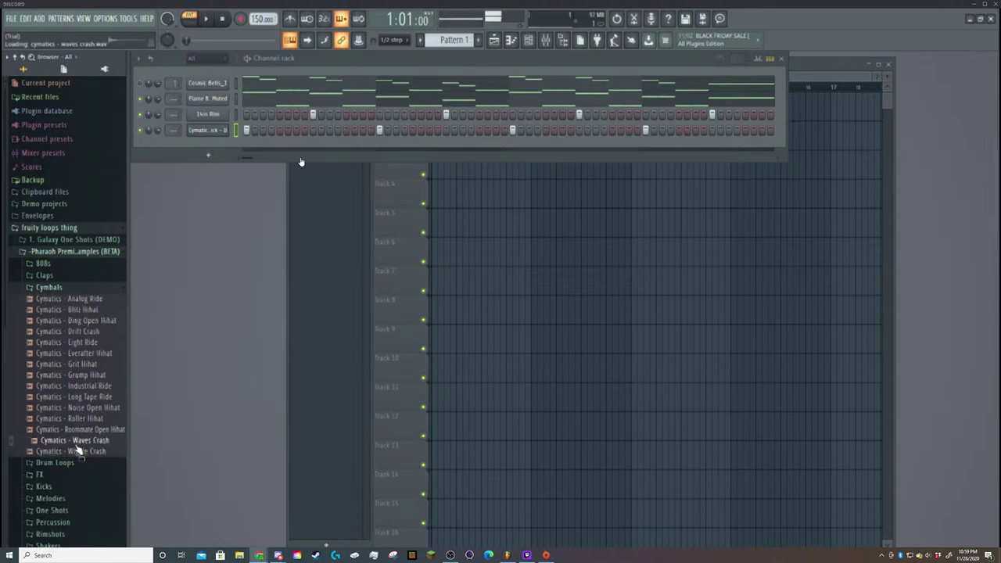
{"action": "left_click", "coordinate": [83, 430]}
{"action": "left_click", "coordinate": [78, 420]}
{"action": "left_click", "coordinate": [78, 409]}
{"action": "left_click", "coordinate": [87, 397]}
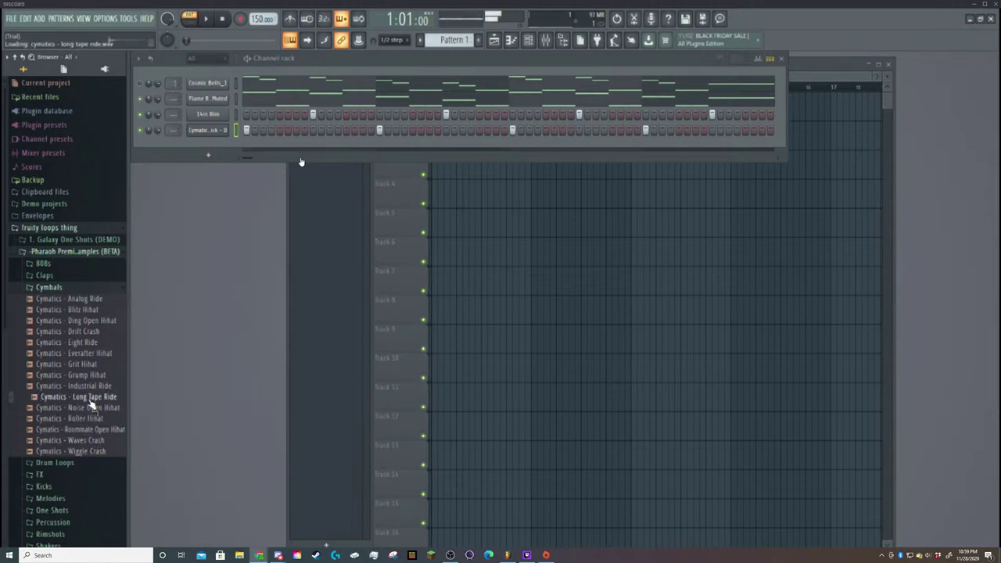
{"action": "left_click", "coordinate": [101, 409]}
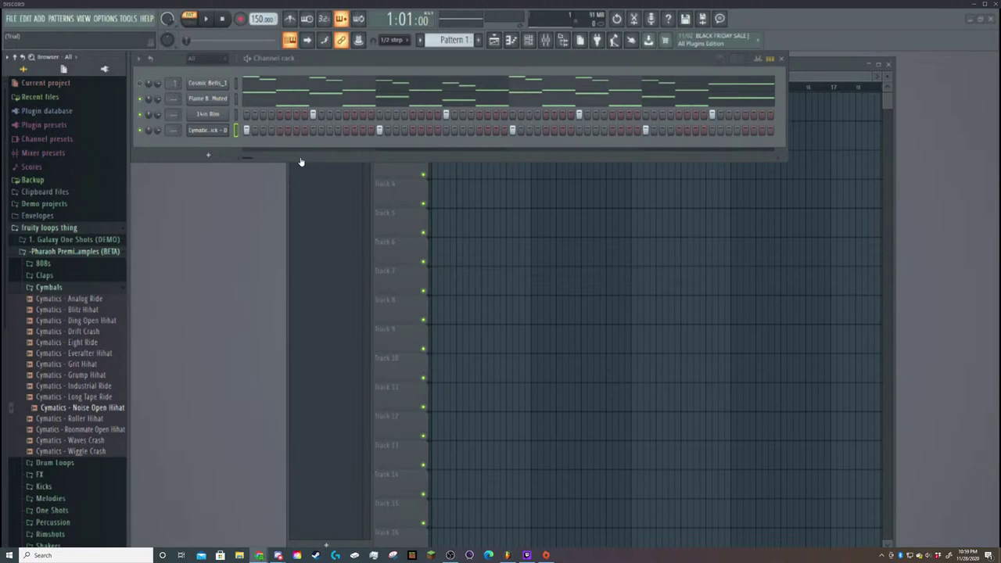
{"action": "left_click", "coordinate": [110, 420]}
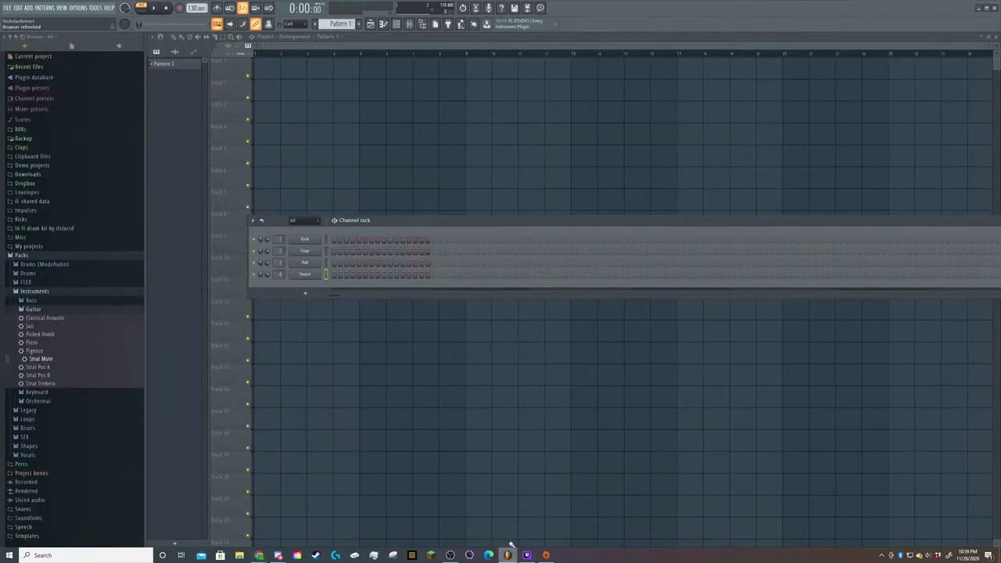
Open the hats folder of the lo-fi drum kit by itslucid, in the lo fi folder under Downloads.
{"action": "left_click", "coordinate": [38, 256]}
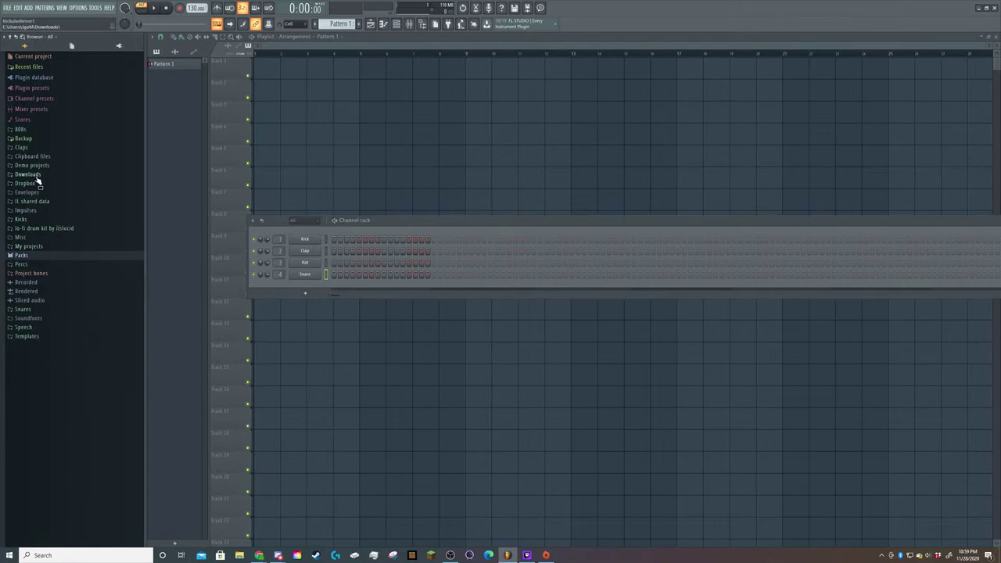
{"action": "left_click", "coordinate": [34, 175]}
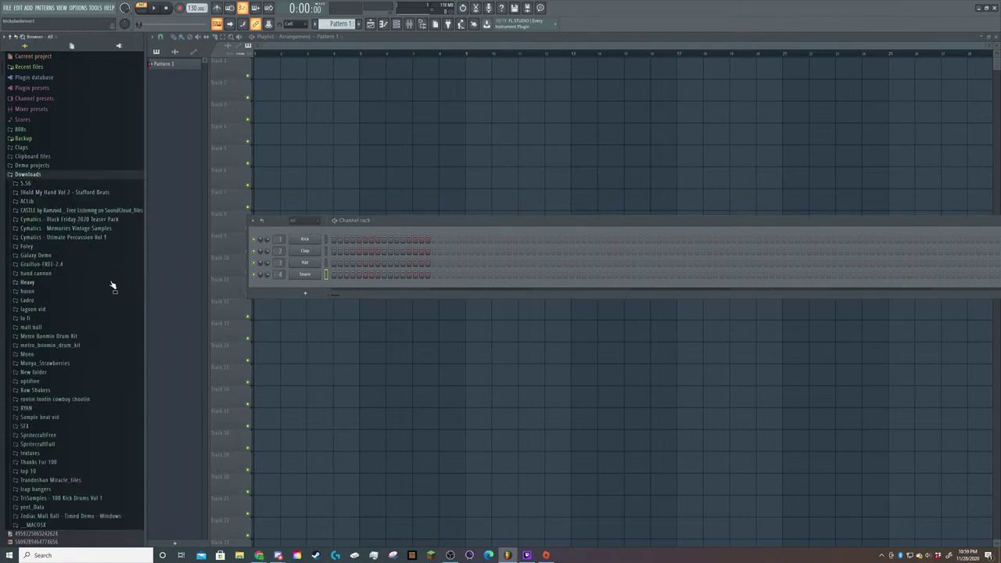
{"action": "scroll", "coordinate": [95, 204], "scroll_direction": "down", "scroll_amount": 2}
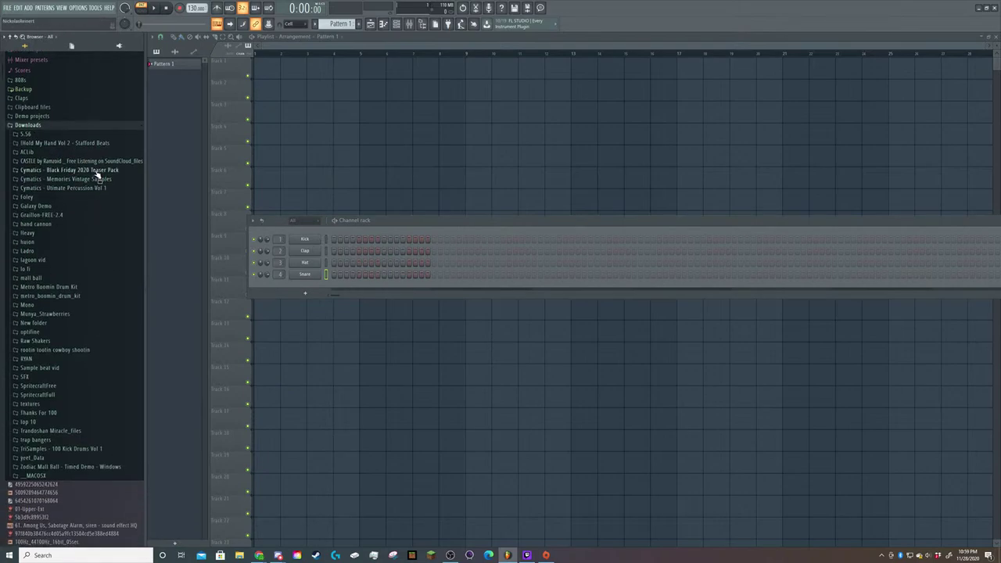
{"action": "left_click", "coordinate": [71, 126]}
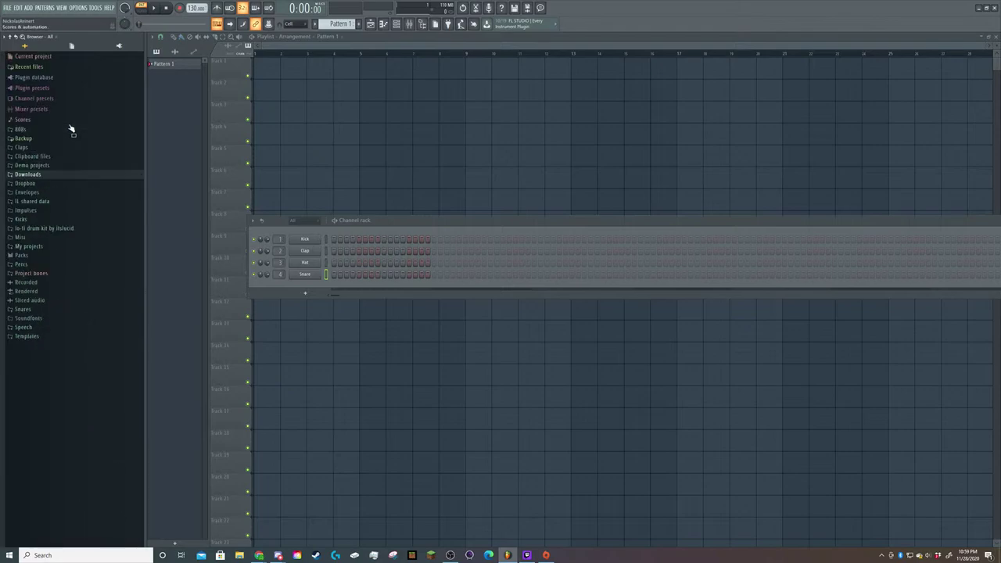
{"action": "left_click", "coordinate": [50, 176]}
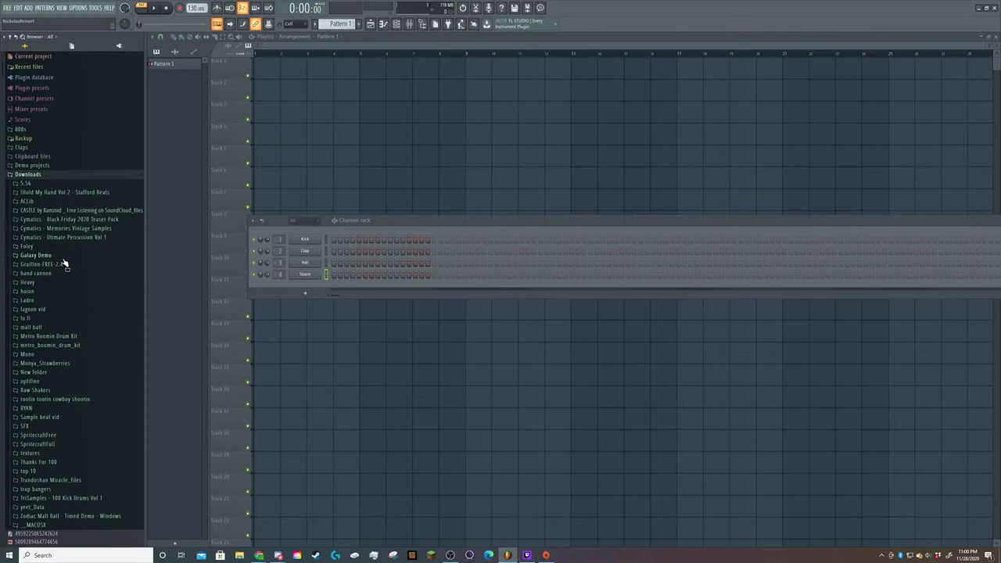
{"action": "scroll", "coordinate": [68, 264], "scroll_direction": "down", "scroll_amount": 4}
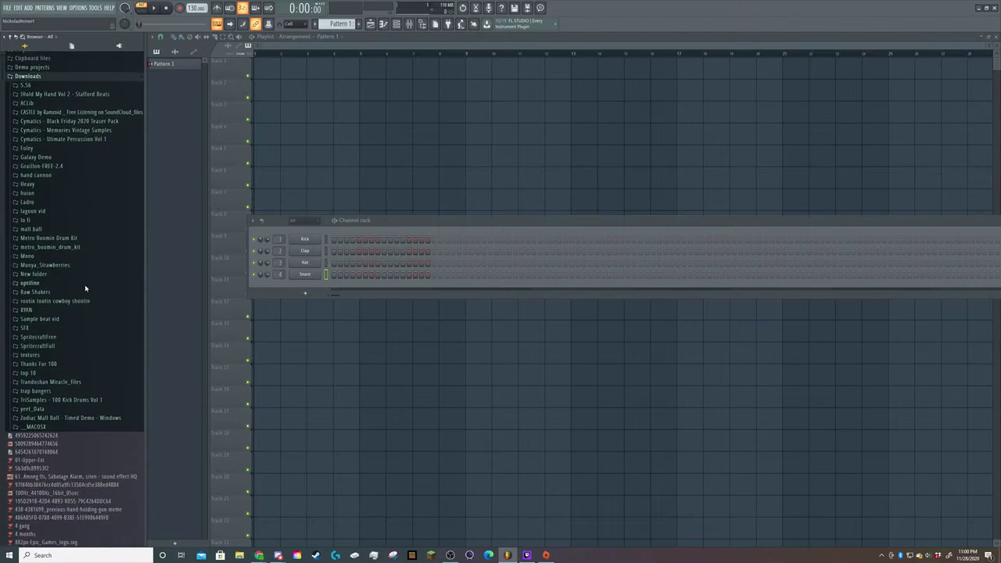
{"action": "left_click", "coordinate": [44, 221]}
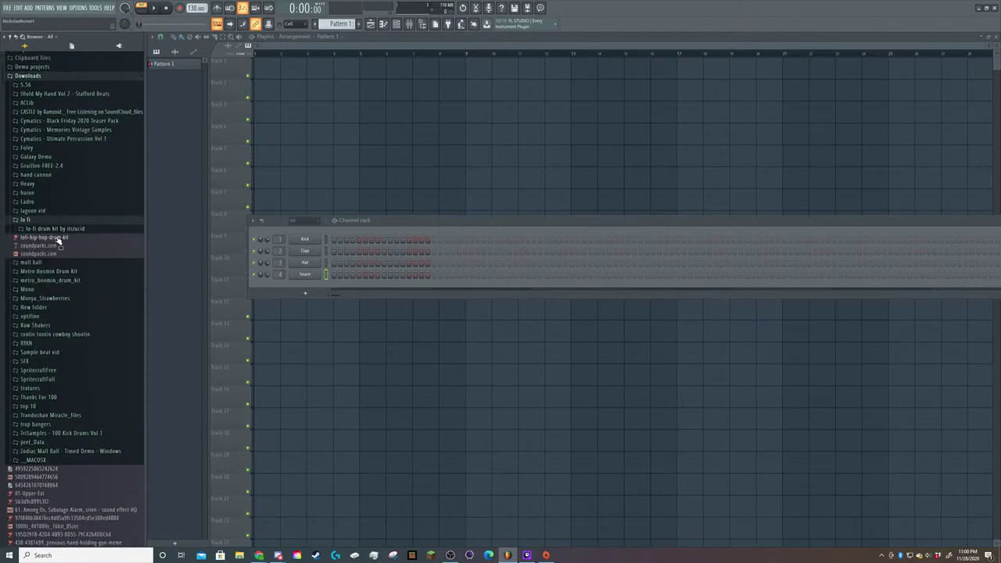
{"action": "left_click", "coordinate": [41, 228]}
{"action": "left_click", "coordinate": [35, 238]}
Audition the lo-fi kit's hat samples in order from hat 02 to hat 10.
{"action": "left_click", "coordinate": [47, 254]}
{"action": "left_click", "coordinate": [48, 264]}
{"action": "left_click", "coordinate": [49, 270]}
{"action": "left_click", "coordinate": [50, 279]}
{"action": "left_click", "coordinate": [52, 287]}
{"action": "left_click", "coordinate": [52, 296]}
{"action": "left_click", "coordinate": [51, 304]}
{"action": "left_click", "coordinate": [52, 312]}
{"action": "left_click", "coordinate": [52, 320]}
Audition hat 01 and carry the sample out of the browser past the far edge of the playlist.
{"action": "left_click", "coordinate": [46, 247]}
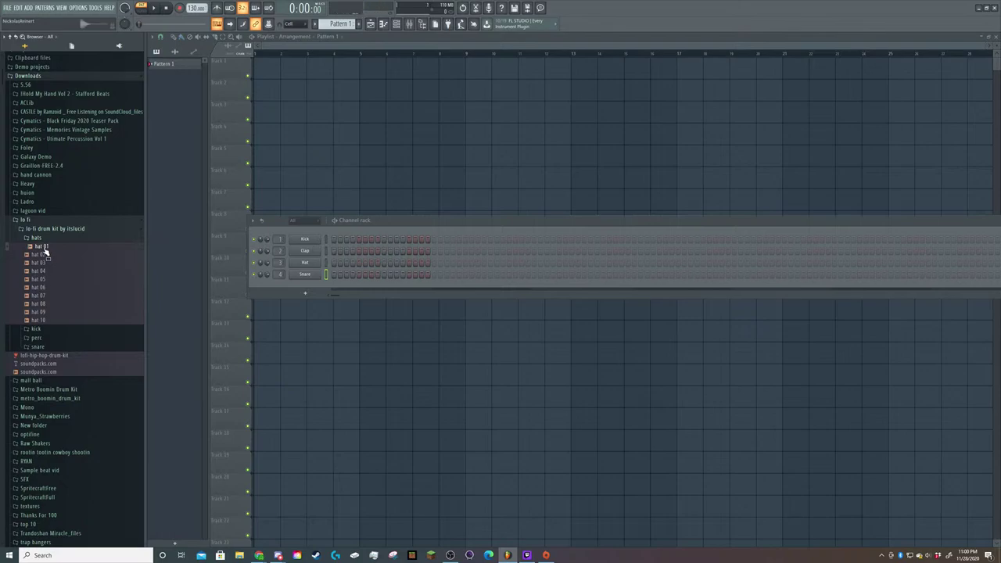
{"action": "mouse_move", "coordinate": [42, 248]}
{"action": "left_mouse_down"}
{"action": "mouse_move", "coordinate": [188, 421]}
{"action": "mouse_move", "coordinate": [105, 363]}
{"action": "mouse_move", "coordinate": [53, 250]}
{"action": "left_mouse_up"}
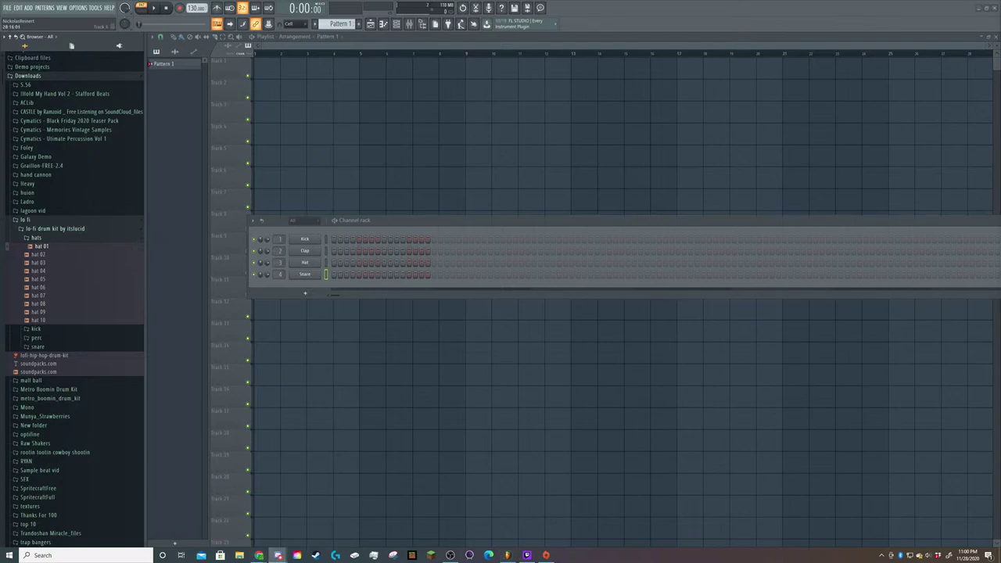
{"action": "left_click_drag", "start_coordinate": [44, 247], "coordinate": [1000, 258]}
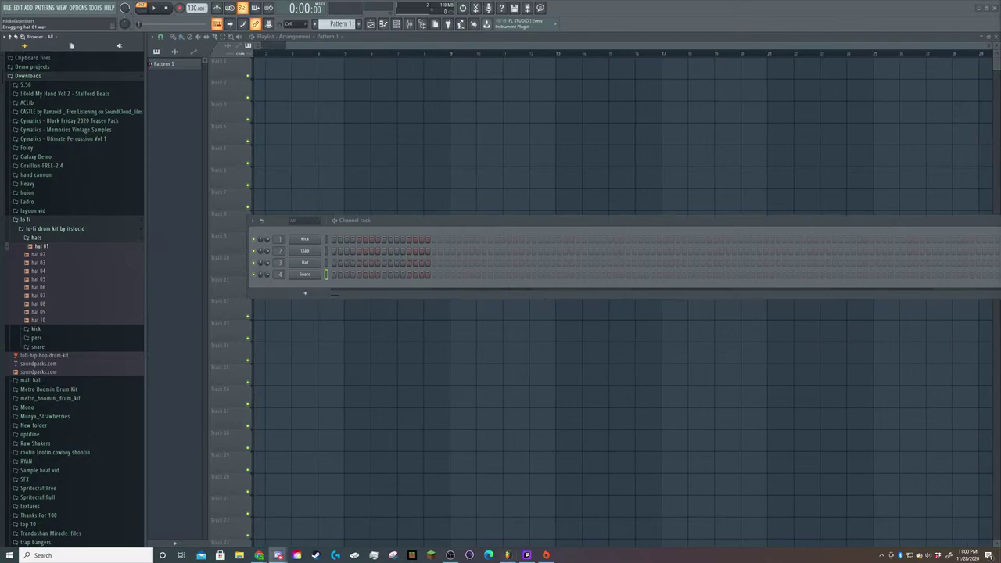
Close the lo fi folder and open the Cymatics - Black Friday 2020 Teaser Pack folder.
{"action": "left_click", "coordinate": [40, 222]}
{"action": "scroll", "coordinate": [88, 235], "scroll_direction": "up", "scroll_amount": 3}
{"action": "scroll", "coordinate": [88, 235], "scroll_direction": "up", "scroll_amount": 1}
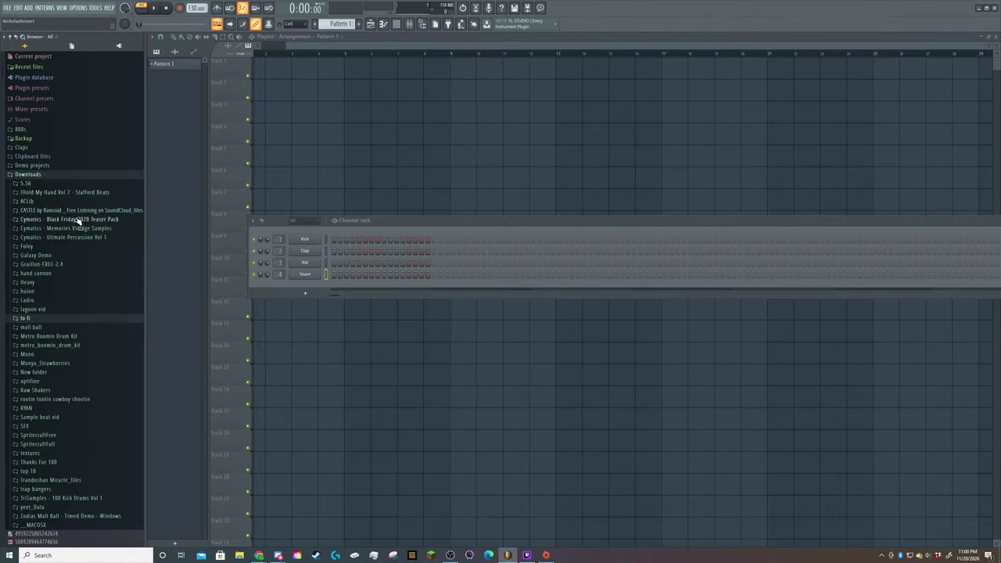
{"action": "left_click", "coordinate": [79, 220]}
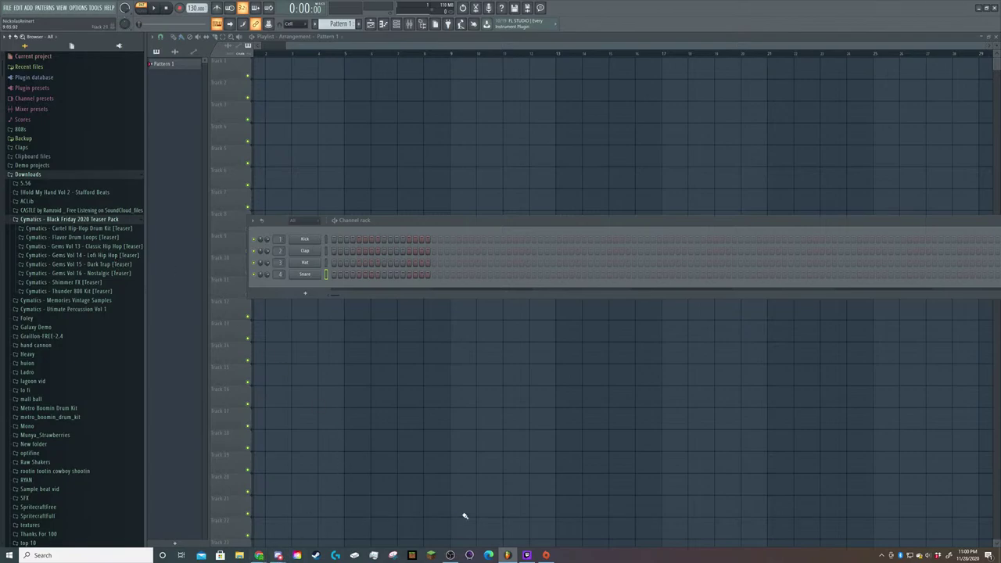
Switch to the DHH Classroom screen share in Discord and audition the hats from Ekit 1 Hat to Grv CH 12.
{"action": "mouse_move", "coordinate": [279, 556]}
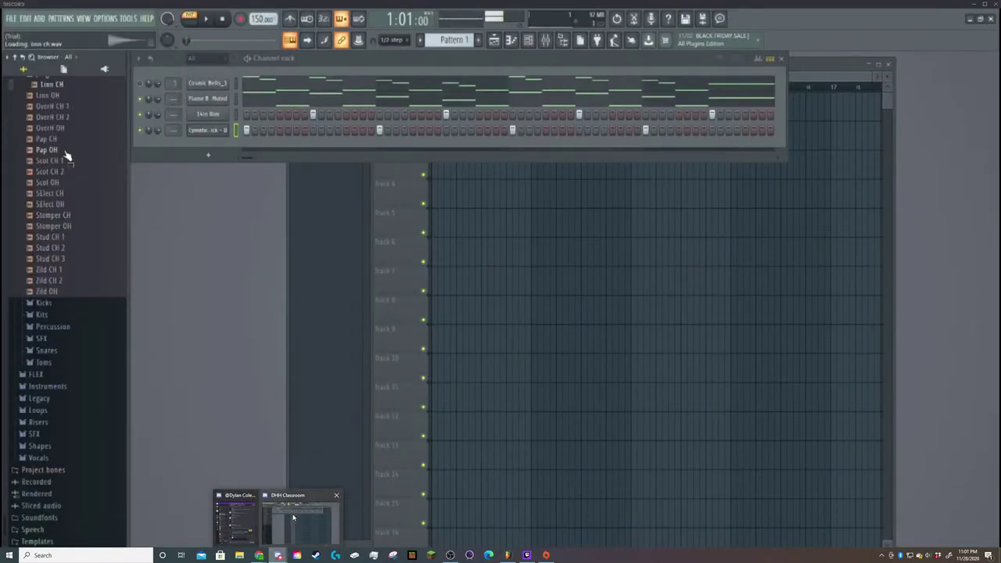
{"action": "left_click", "coordinate": [293, 516]}
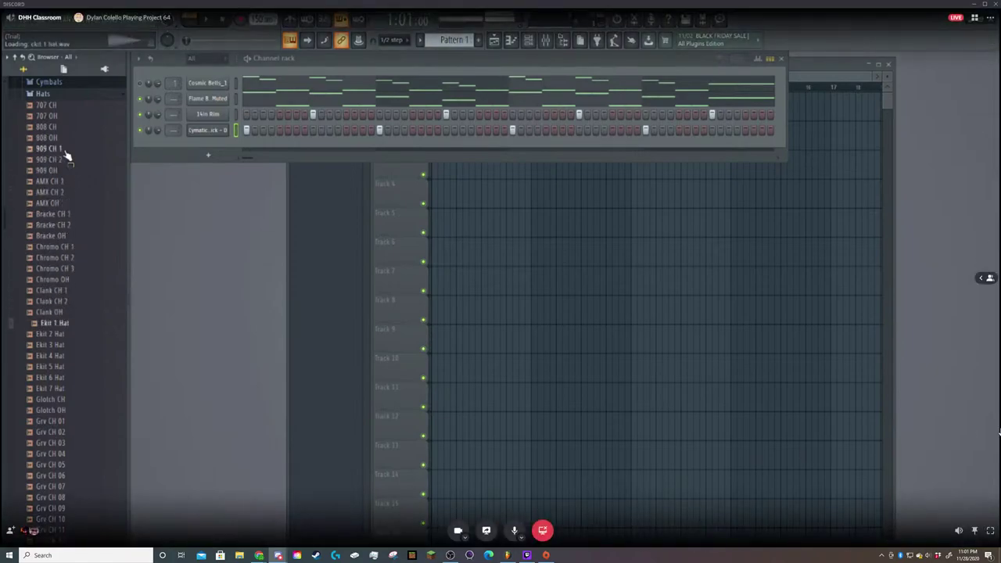
{"action": "key", "text": "Down"}
{"action": "key", "text": "Down"}
{"action": "key", "text": "Down"}
{"action": "key", "text": "Down"}
{"action": "key", "text": "Down"}
{"action": "key", "text": "Down"}
{"action": "key", "text": "Down"}
{"action": "key", "text": "Down"}
{"action": "key", "text": "Down"}
{"action": "key", "text": "Down"}
{"action": "key", "text": "Down"}
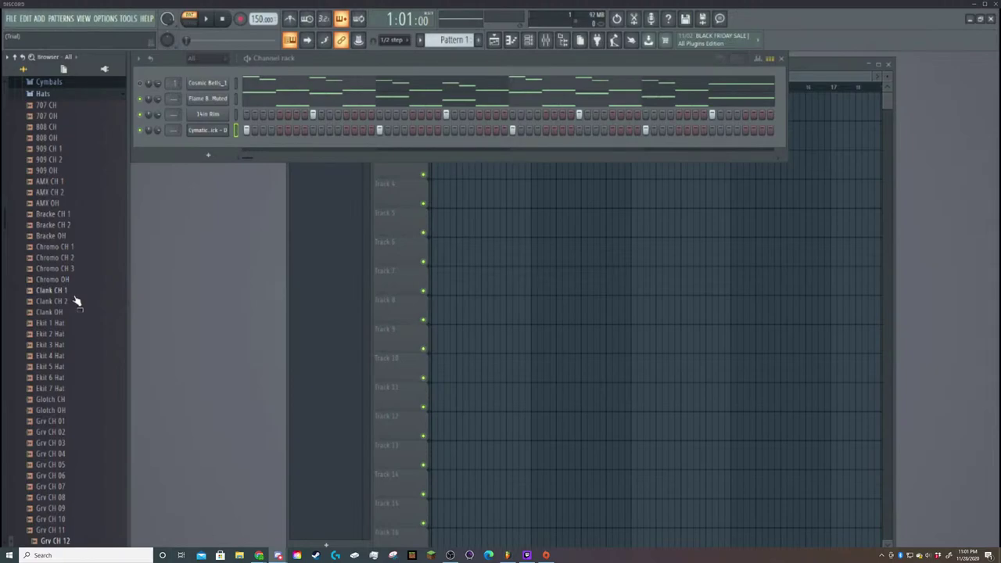
Audition the hats from Grv CH 13 down to SElect CH, plus Pap OH and AMX CH 2.
{"action": "scroll", "coordinate": [77, 301], "scroll_direction": "down", "scroll_amount": 3}
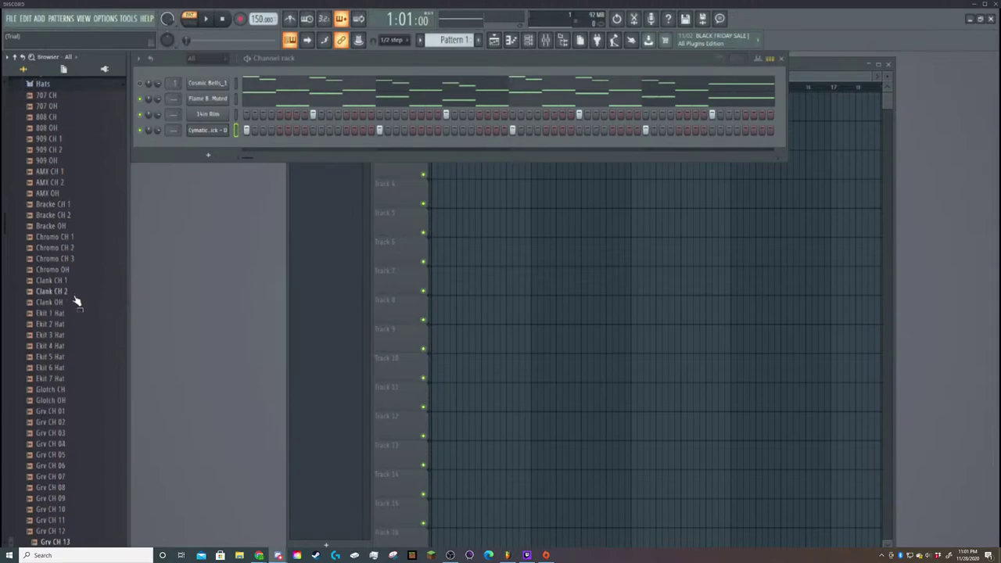
{"action": "scroll", "coordinate": [76, 301], "scroll_direction": "down", "scroll_amount": 3}
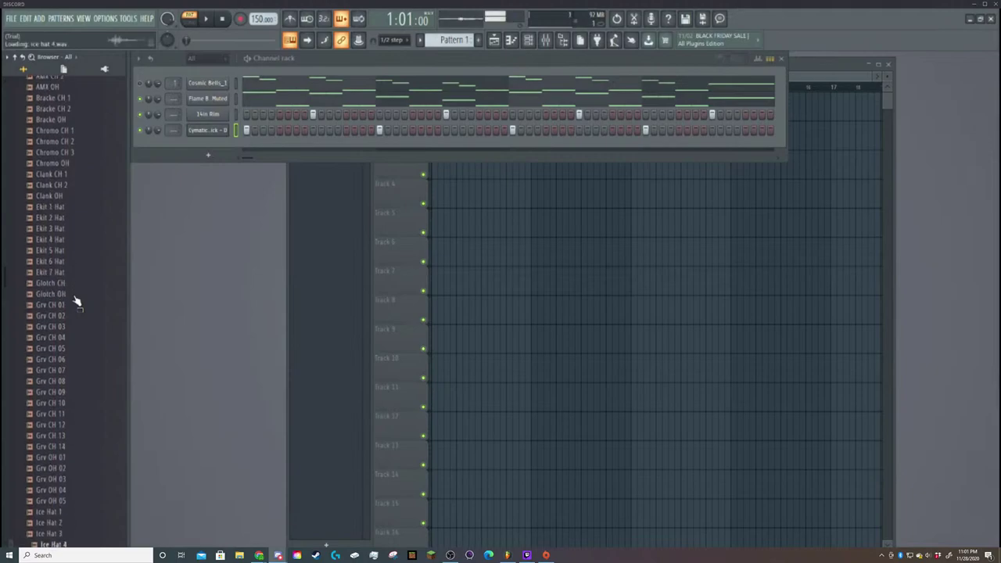
{"action": "scroll", "coordinate": [77, 301], "scroll_direction": "down", "scroll_amount": 3}
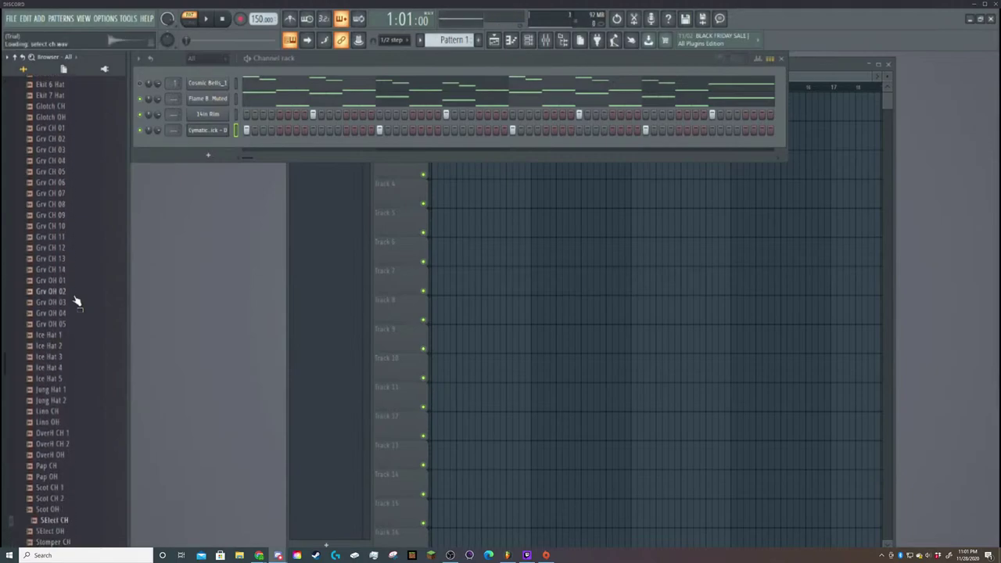
{"action": "left_click", "coordinate": [55, 477]}
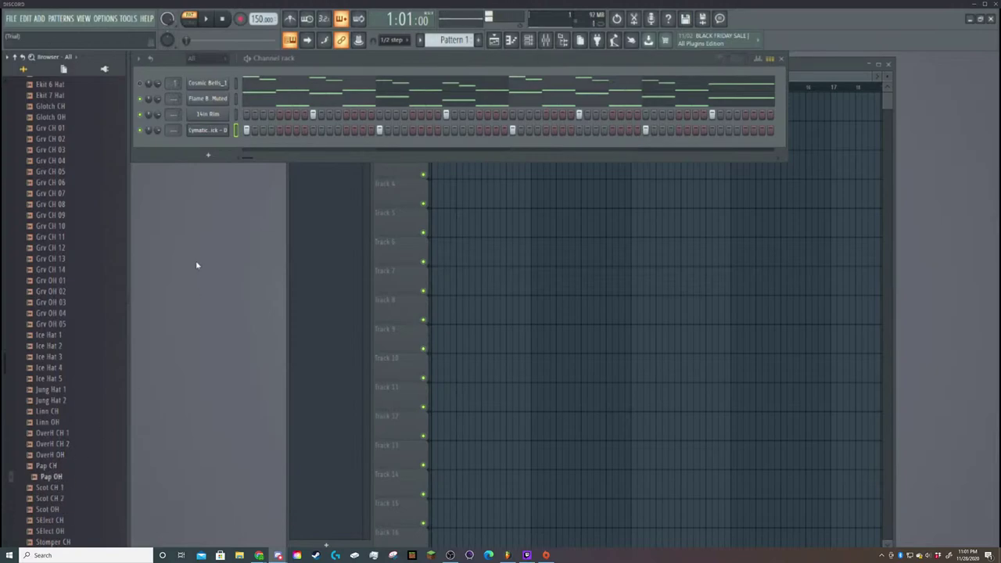
{"action": "scroll", "coordinate": [55, 420], "scroll_direction": "up", "scroll_amount": 15}
{"action": "left_click", "coordinate": [53, 434]}
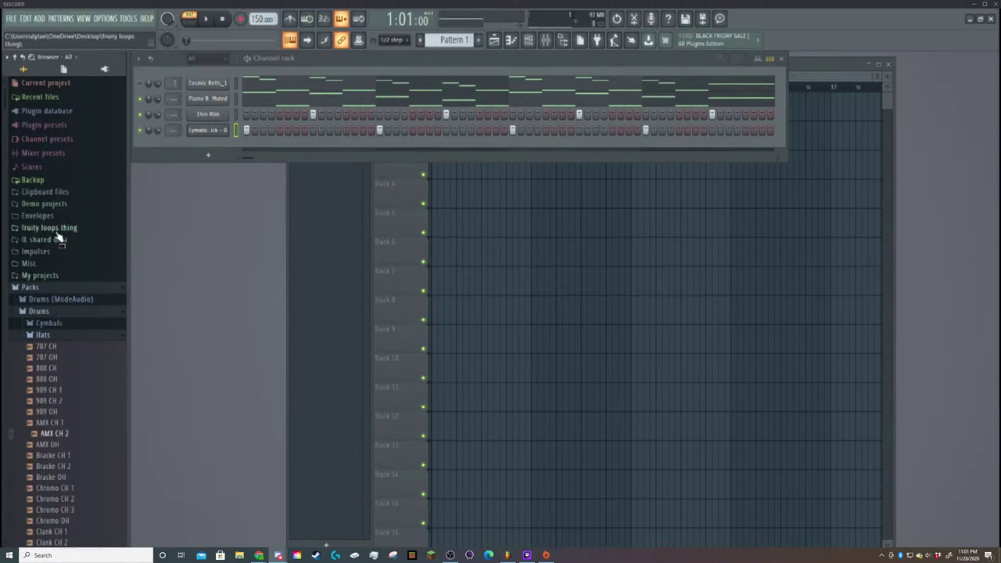
Open the fruity loops thing folder and audition Roommate Open Hihat and Roller Hihat among its cymbals.
{"action": "left_click", "coordinate": [48, 228]}
{"action": "left_click", "coordinate": [68, 429]}
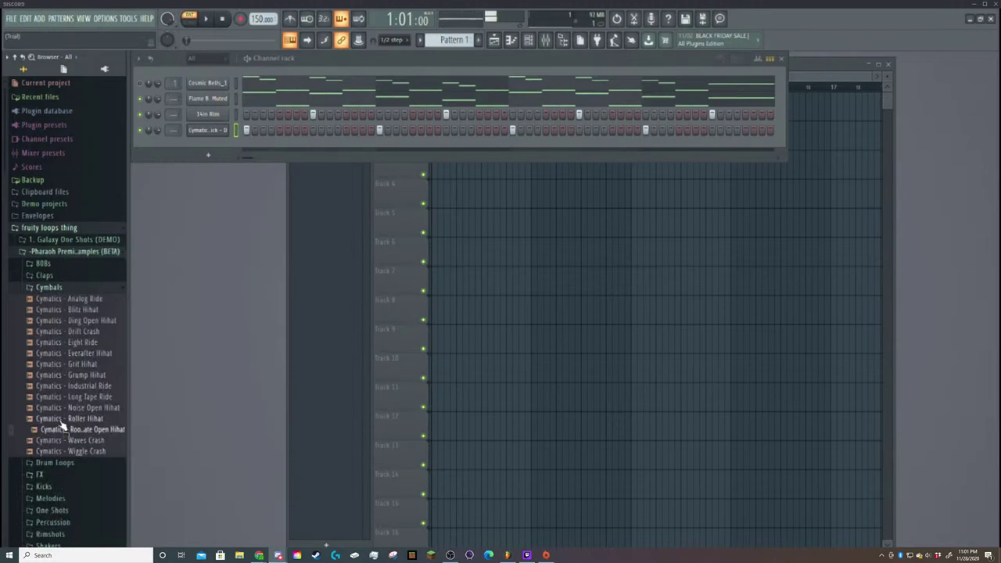
{"action": "left_click", "coordinate": [67, 420]}
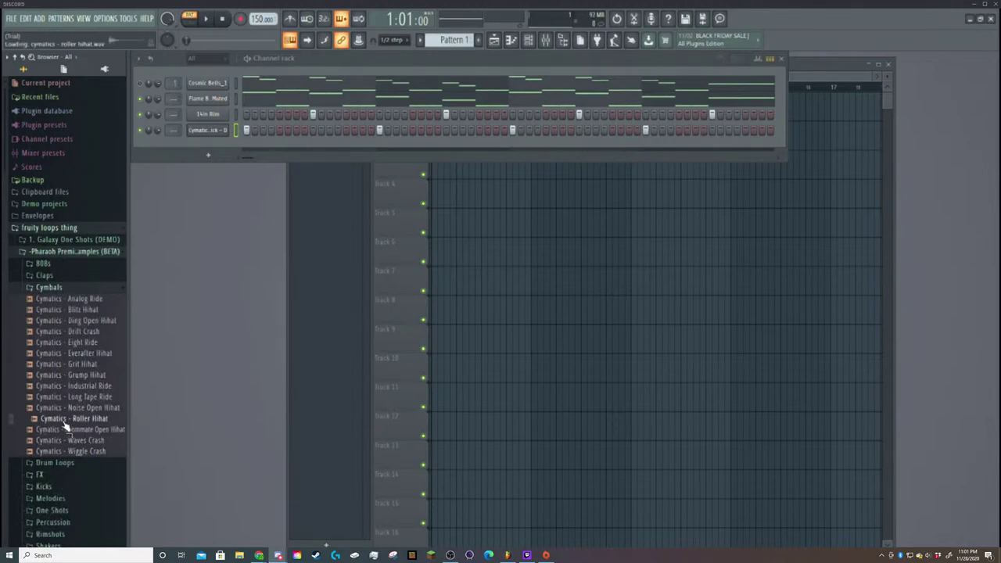
Compare the Ding Open Hihat, Blitz Hihat, Drift Crash and Eight Ride cymbal samples by ear.
{"action": "left_click", "coordinate": [82, 321]}
{"action": "left_click", "coordinate": [81, 311]}
{"action": "left_click", "coordinate": [81, 321]}
{"action": "left_click", "coordinate": [81, 332]}
{"action": "left_click", "coordinate": [81, 320]}
{"action": "left_click", "coordinate": [81, 310]}
{"action": "left_click", "coordinate": [81, 343]}
{"action": "left_click", "coordinate": [81, 311]}
Audition Everafter Hihat, Grit Hihat, Industrial Ride and Long Tape Ride, then play Noise Open Hihat several times.
{"action": "left_click", "coordinate": [81, 354]}
{"action": "left_click", "coordinate": [82, 365]}
{"action": "left_click", "coordinate": [83, 386]}
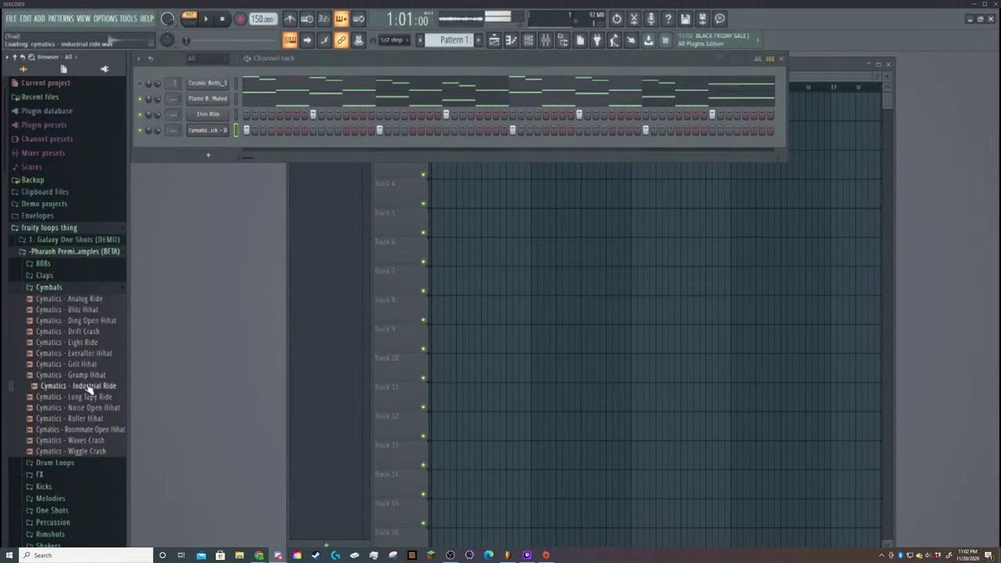
{"action": "left_click", "coordinate": [85, 396]}
{"action": "left_click", "coordinate": [86, 408]}
{"action": "left_click", "coordinate": [84, 408]}
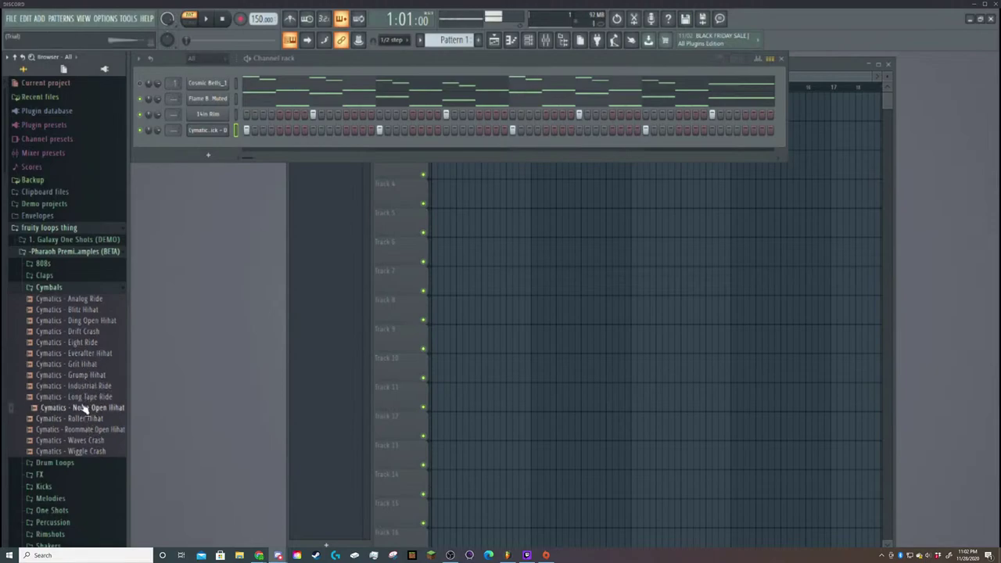
{"action": "scroll", "coordinate": [85, 409], "scroll_direction": "down", "scroll_amount": 3}
{"action": "scroll", "coordinate": [86, 408], "scroll_direction": "up", "scroll_amount": 1}
{"action": "left_click", "coordinate": [89, 269]}
{"action": "left_click", "coordinate": [89, 269]}
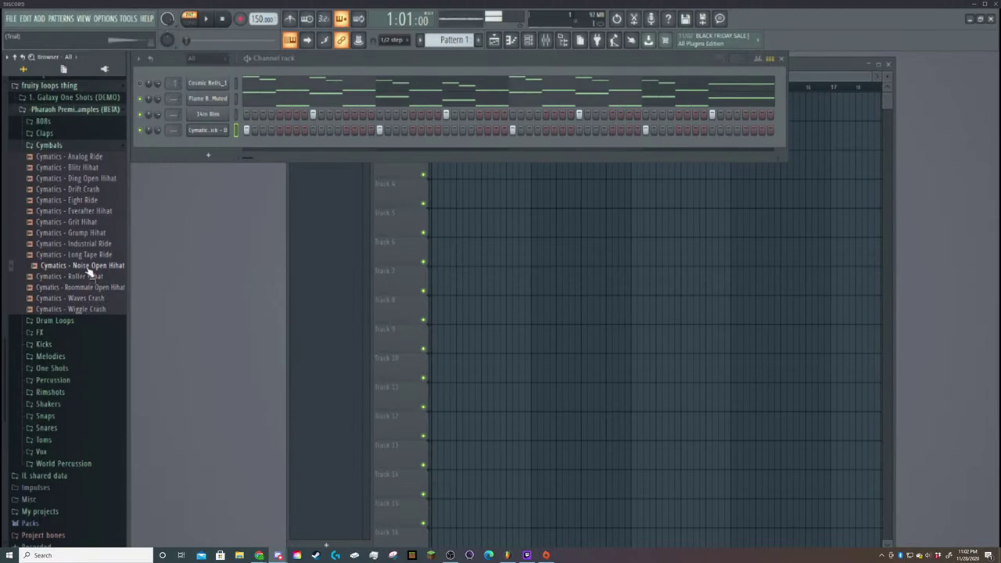
Open Packs and audition Chromo CH 2 and the 909, 808 and 707 samples in the Hats folder.
{"action": "scroll", "coordinate": [74, 289], "scroll_direction": "down", "scroll_amount": 2}
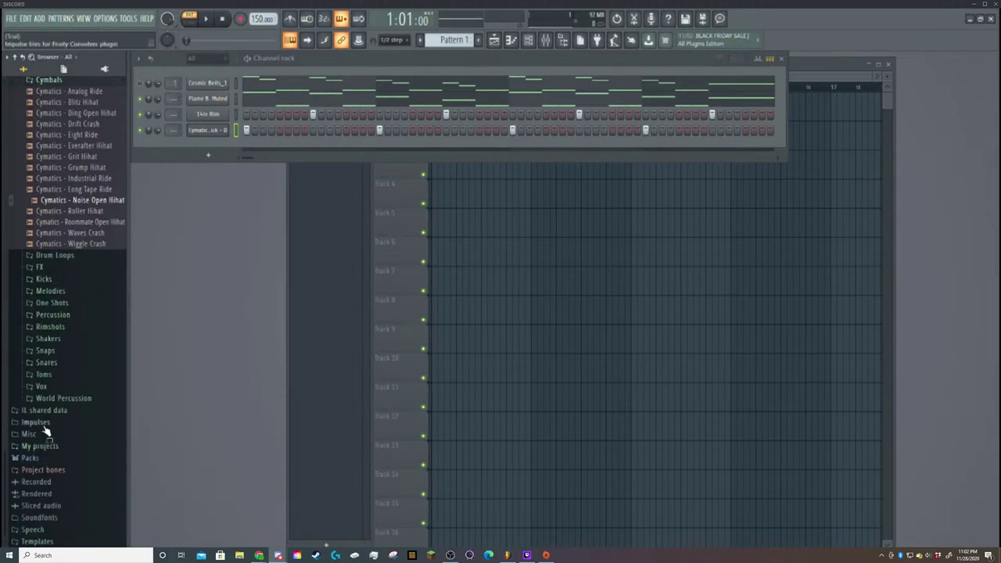
{"action": "left_click", "coordinate": [31, 459]}
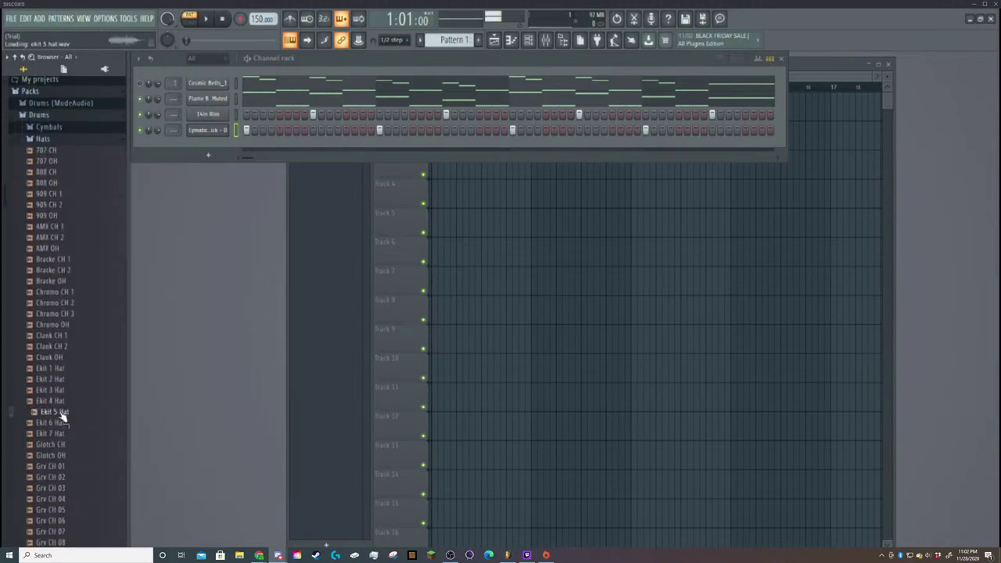
{"action": "left_click", "coordinate": [55, 302]}
{"action": "left_click", "coordinate": [51, 216]}
{"action": "left_click", "coordinate": [53, 183]}
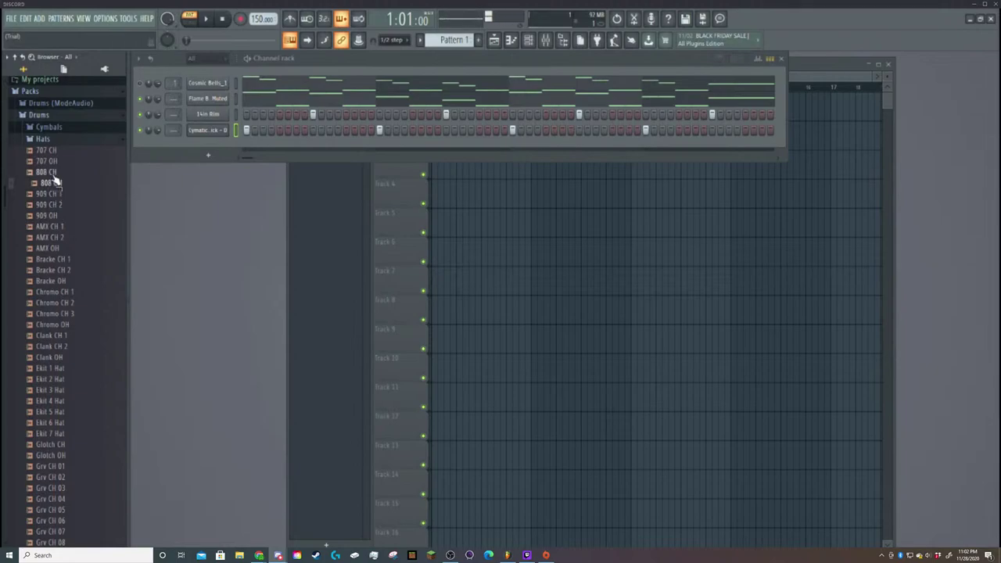
{"action": "left_click", "coordinate": [57, 160]}
{"action": "left_click", "coordinate": [48, 193]}
{"action": "left_click", "coordinate": [49, 205]}
{"action": "left_click", "coordinate": [52, 215]}
{"action": "left_click", "coordinate": [53, 183]}
{"action": "left_click", "coordinate": [63, 151]}
{"action": "left_click", "coordinate": [64, 162]}
Return to the Cymatics cymbals and audition Drift Crash, Grump and Roller Hihat, comparing Roommate Open Hihat with Noise Open Hihat.
{"action": "scroll", "coordinate": [68, 175], "scroll_direction": "up", "scroll_amount": 4}
{"action": "left_click", "coordinate": [67, 227]}
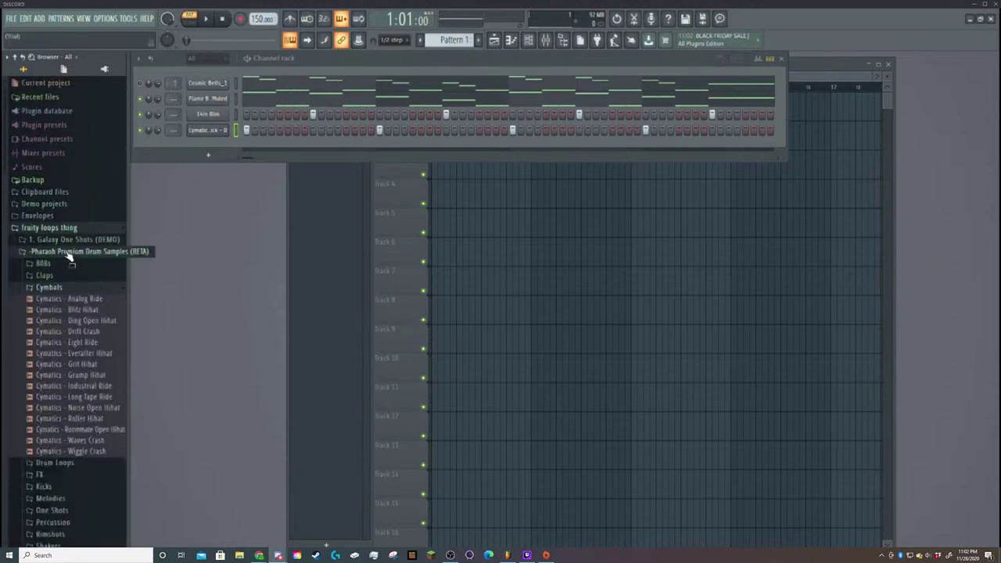
{"action": "left_click", "coordinate": [67, 331]}
{"action": "left_click", "coordinate": [70, 374]}
{"action": "left_click", "coordinate": [71, 418]}
{"action": "left_click", "coordinate": [78, 430]}
{"action": "left_click", "coordinate": [78, 408]}
{"action": "left_click", "coordinate": [78, 429]}
{"action": "left_click", "coordinate": [78, 408]}
{"action": "left_click", "coordinate": [78, 429]}
{"action": "left_click", "coordinate": [75, 408]}
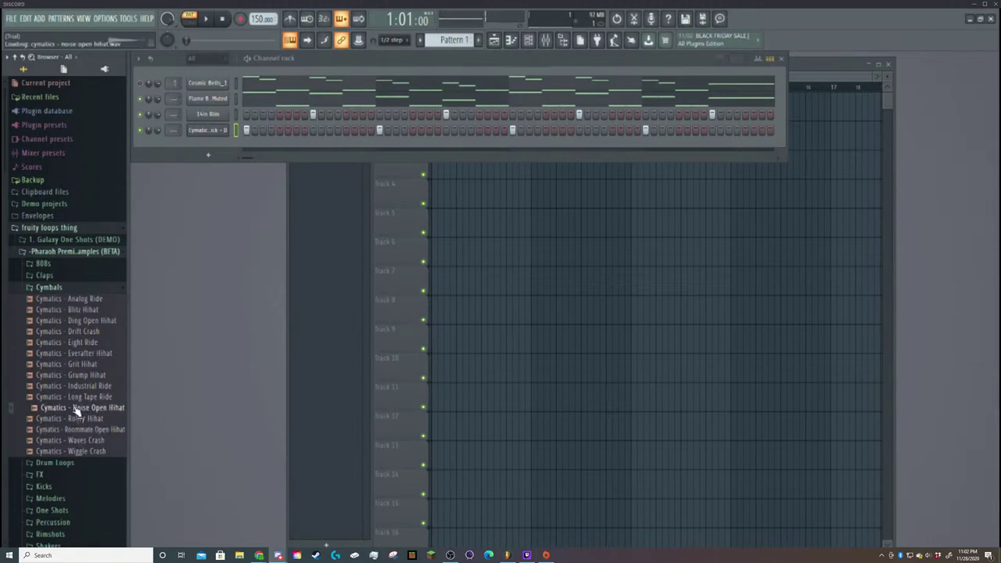
Add Cymatics - Noise Open Hihat as a new channel below the kick and check its sample settings and volume envelope.
{"action": "left_click_drag", "start_coordinate": [77, 413], "coordinate": [208, 142]}
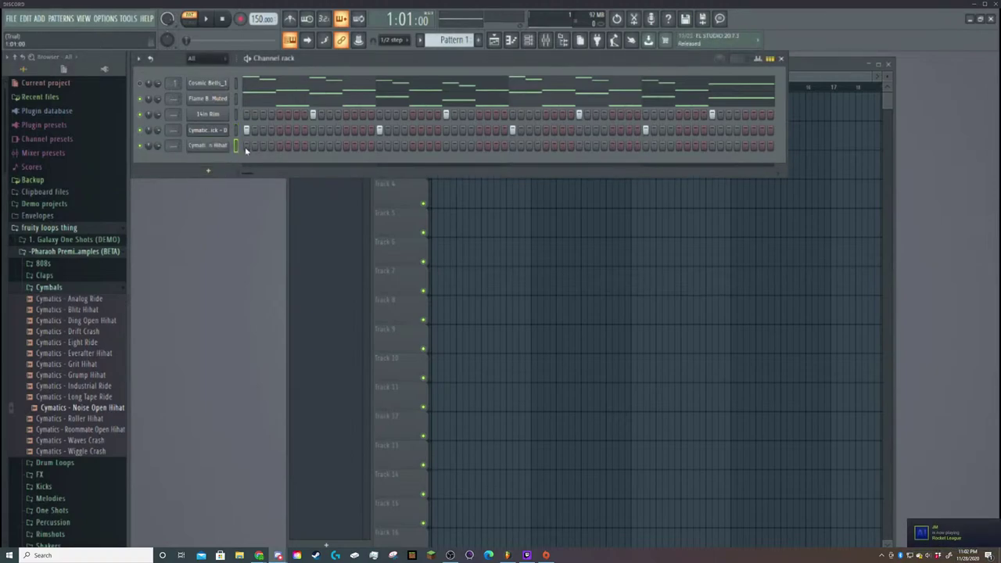
{"action": "left_click", "coordinate": [219, 150]}
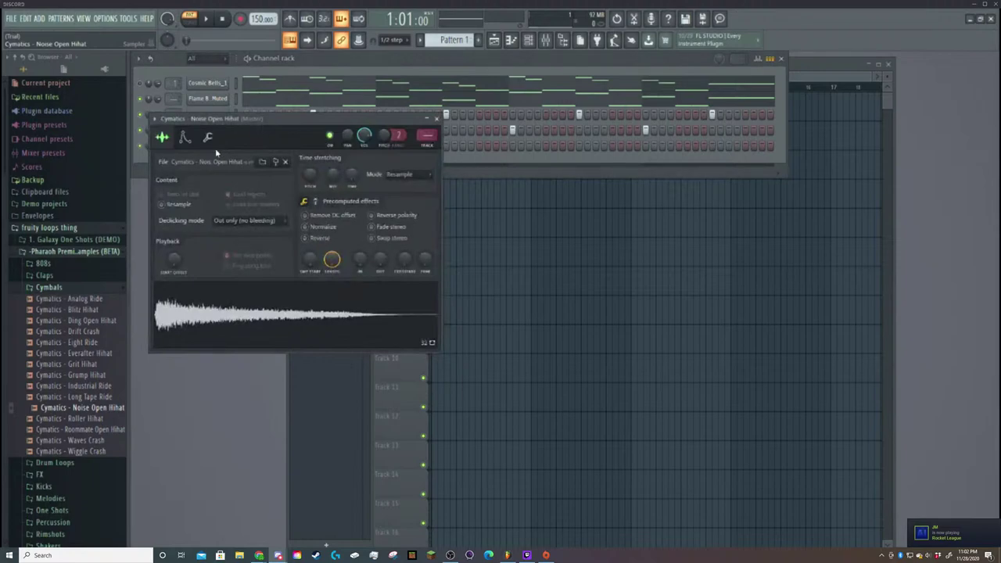
{"action": "left_click", "coordinate": [185, 137]}
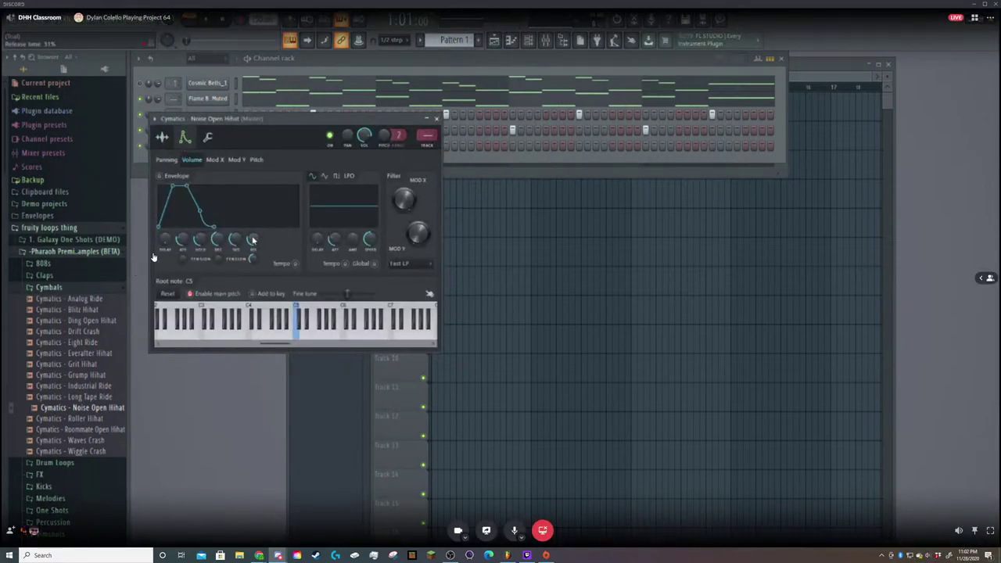
{"action": "left_click", "coordinate": [163, 139]}
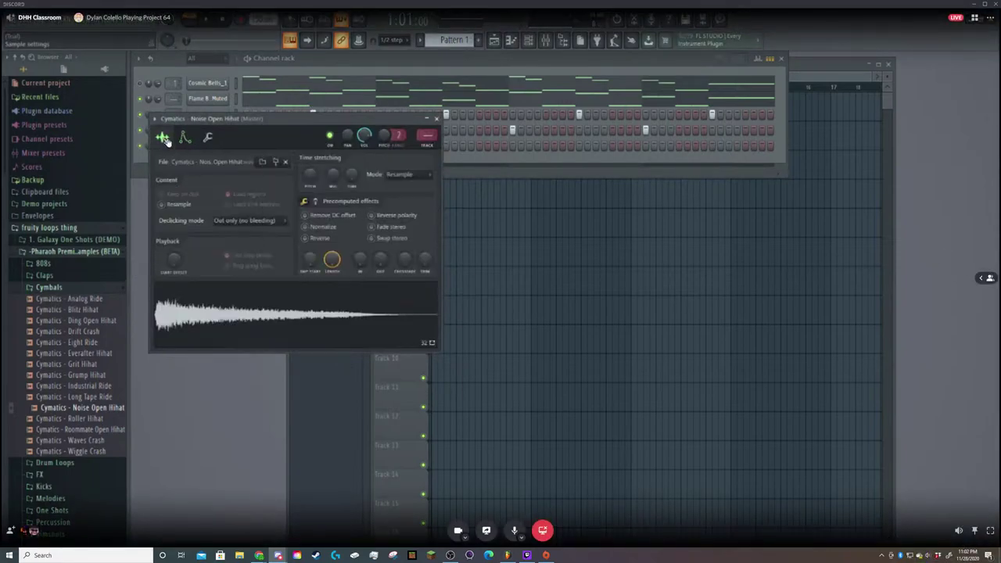
{"action": "left_click", "coordinate": [436, 119]}
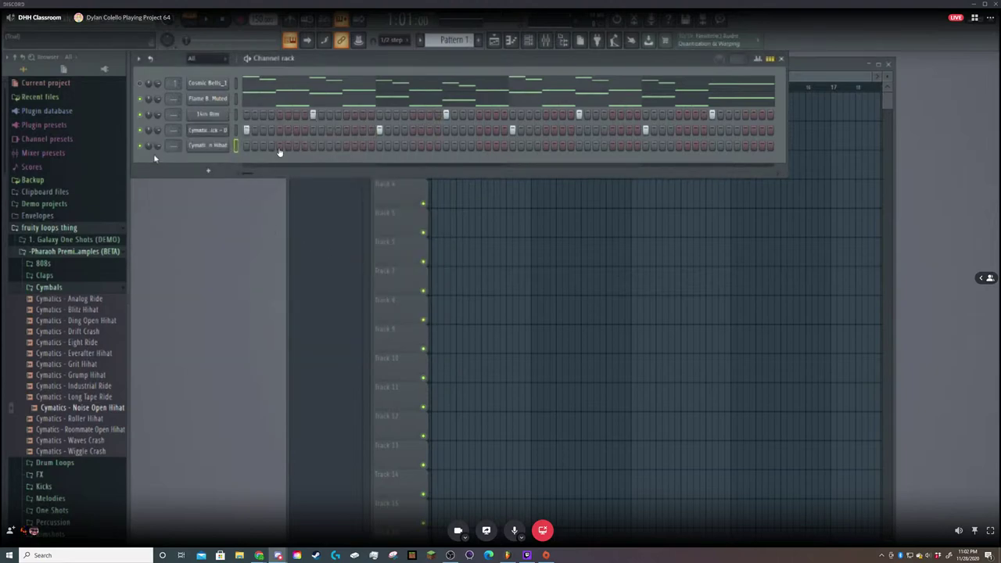
Open the Noise Open Hihat channel's sample settings, raise its quick fade-out to 29% and audition the sample.
{"action": "left_click", "coordinate": [207, 146]}
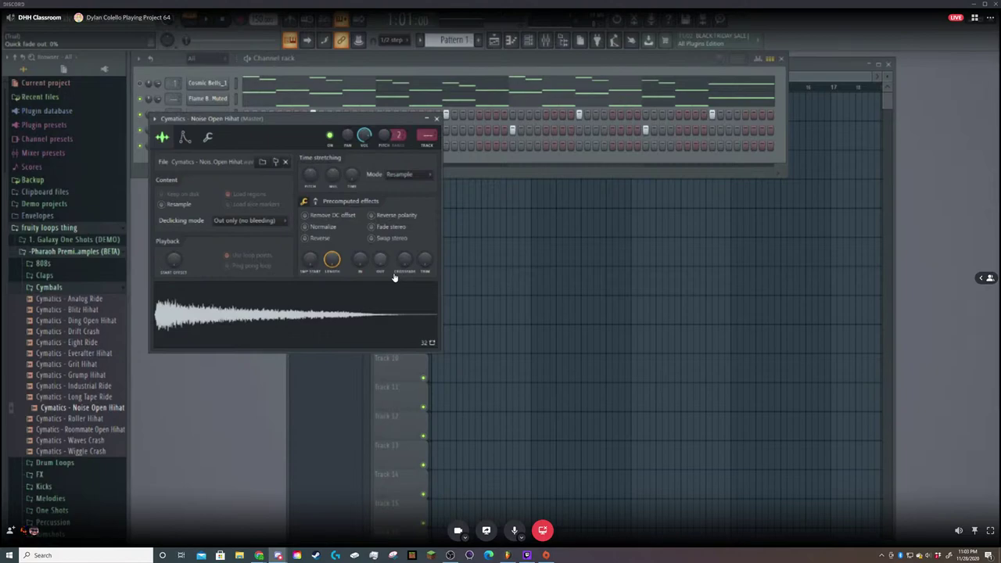
{"action": "scroll", "coordinate": [394, 277], "scroll_direction": "up", "scroll_amount": 10}
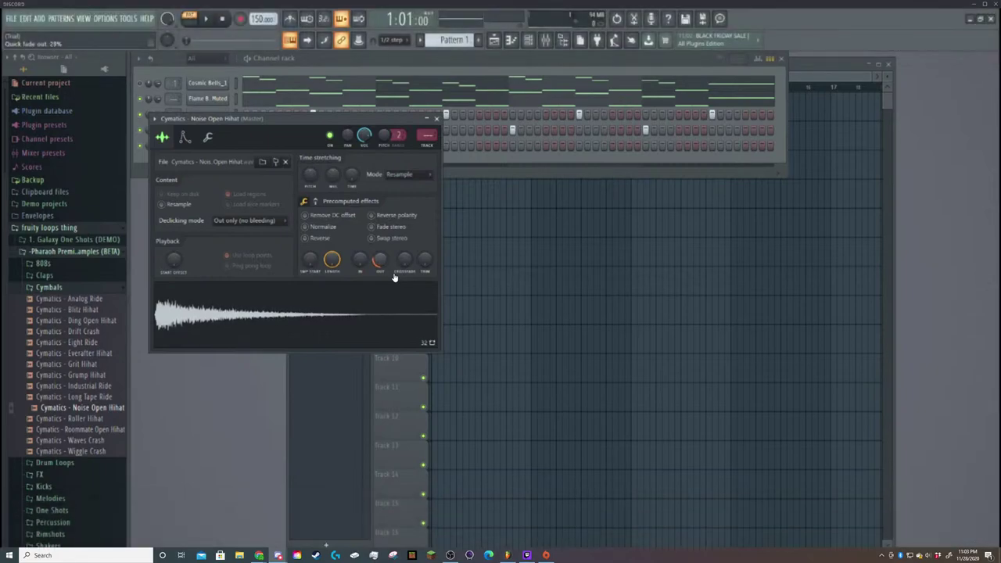
{"action": "key", "text": "space"}
{"action": "key", "text": "space"}
{"action": "left_click", "coordinate": [165, 324]}
{"action": "left_click", "coordinate": [165, 324]}
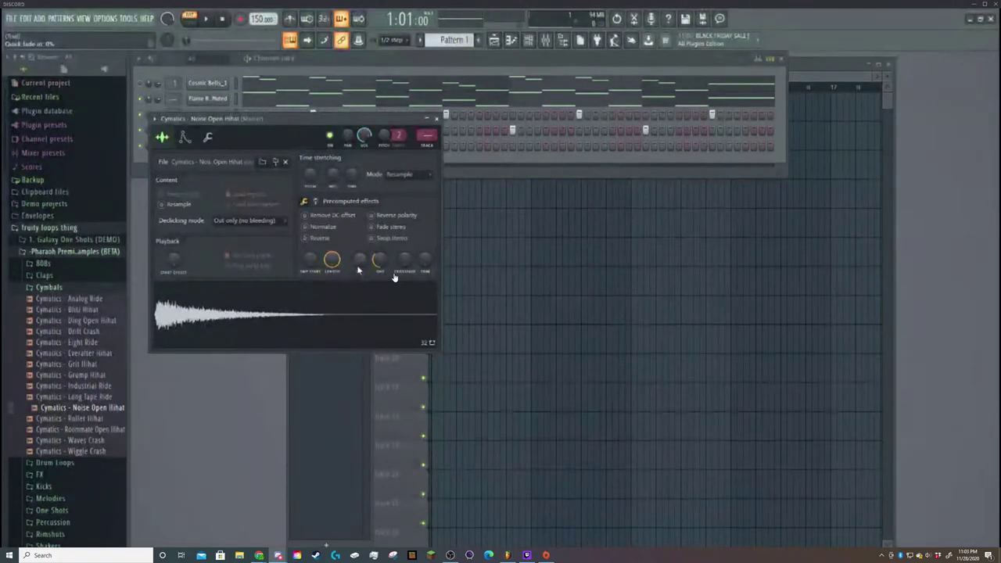
Readjust the Noise Open Hihat's quick fade-out to 23% and close its sample settings.
{"action": "left_click_drag", "start_coordinate": [379, 260], "coordinate": [380, 234]}
{"action": "left_click_drag", "start_coordinate": [394, 278], "coordinate": [394, 283]}
{"action": "scroll", "coordinate": [394, 277], "scroll_direction": "up", "scroll_amount": 2}
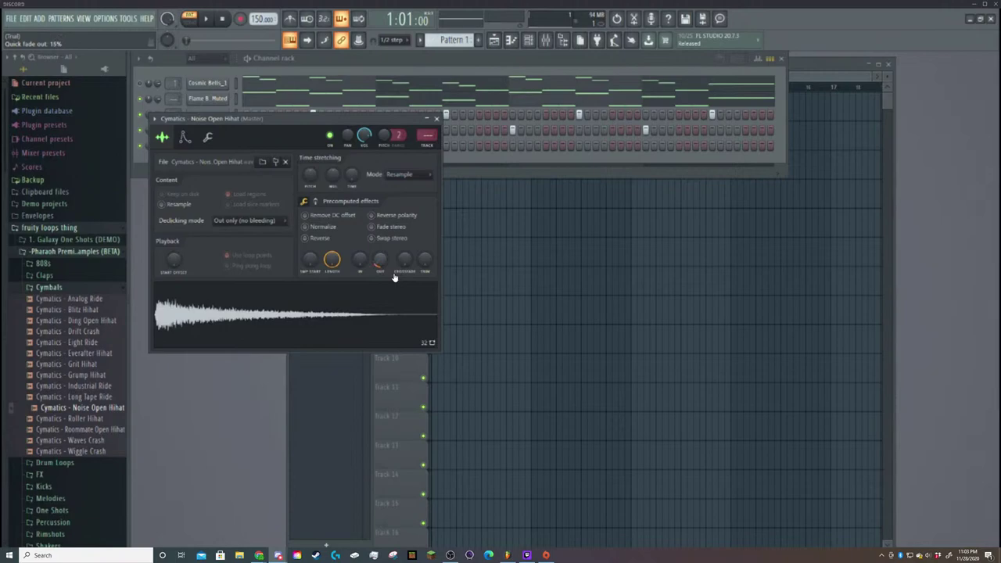
{"action": "scroll", "coordinate": [394, 278], "scroll_direction": "up", "scroll_amount": 3}
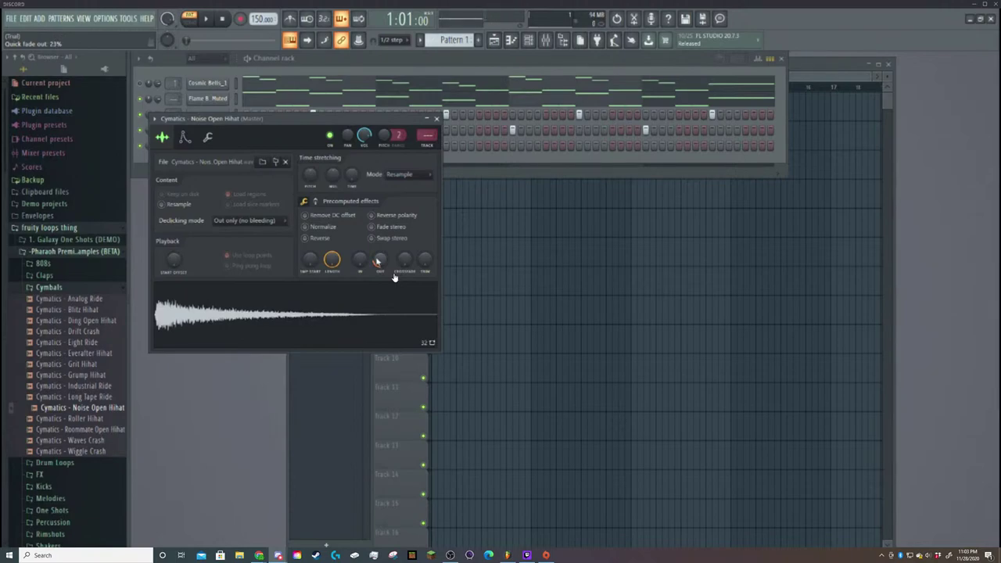
{"action": "left_click", "coordinate": [438, 120]}
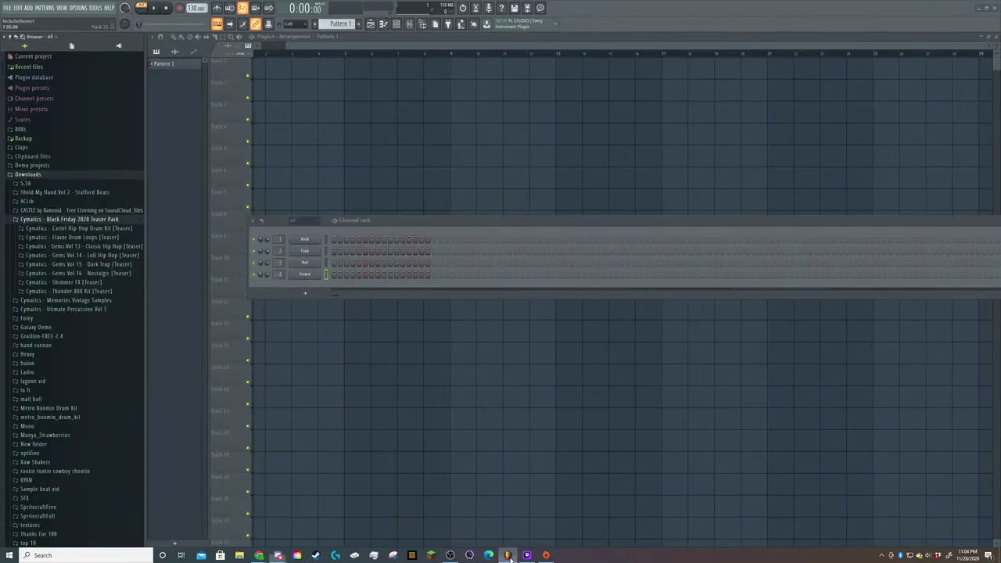
Check the Snare and Hat channels' options in the local FL Studio project, bringing the channel rack back into view between them.
{"action": "right_click", "coordinate": [308, 266]}
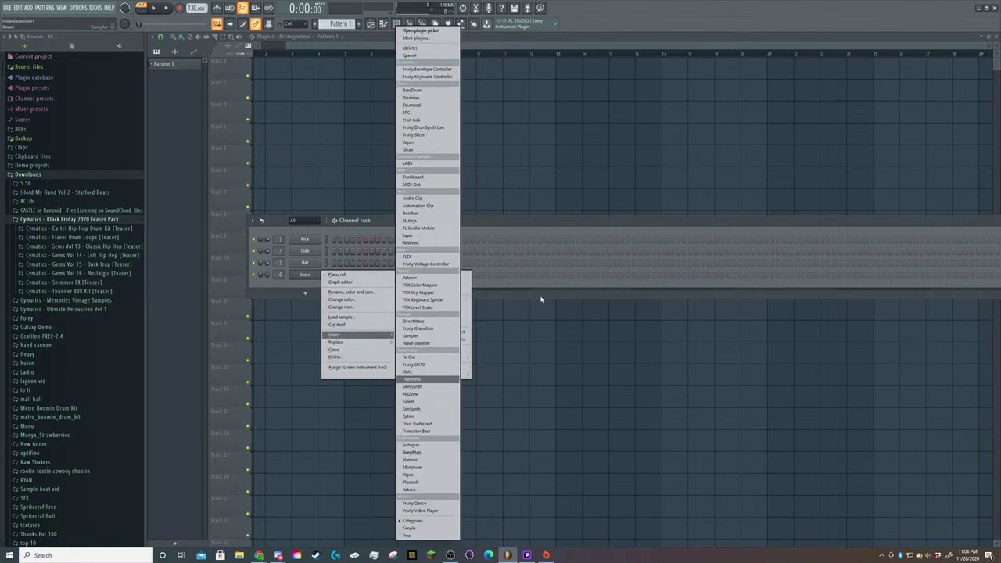
{"action": "left_click", "coordinate": [623, 118]}
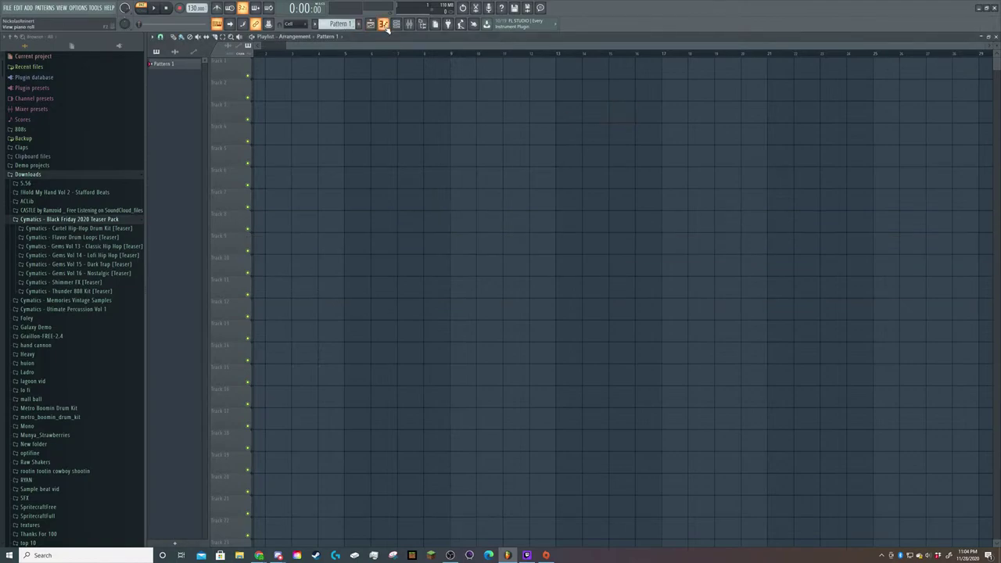
{"action": "left_click", "coordinate": [396, 24]}
{"action": "right_click", "coordinate": [316, 262]}
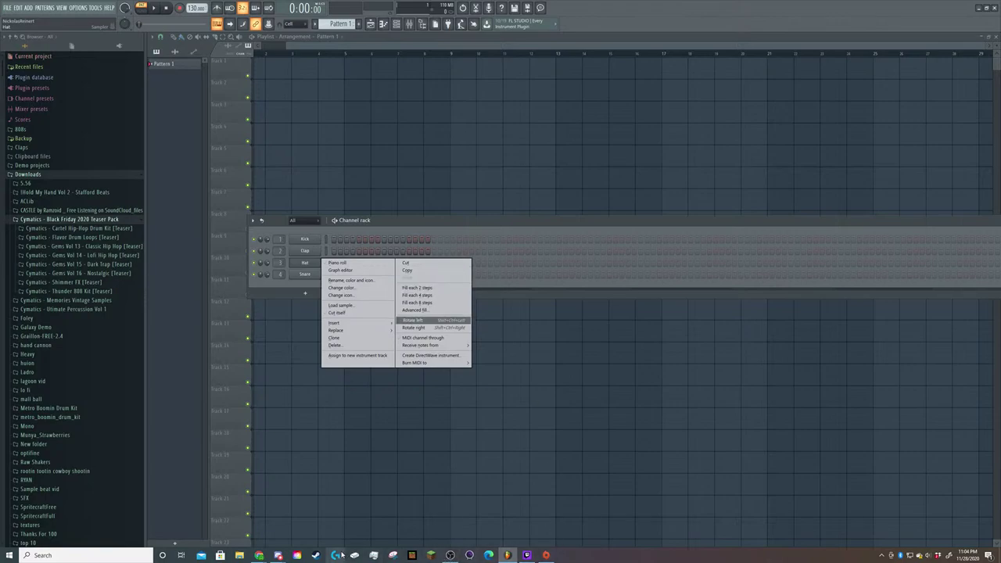
{"action": "mouse_move", "coordinate": [278, 555]}
{"action": "left_click", "coordinate": [452, 221]}
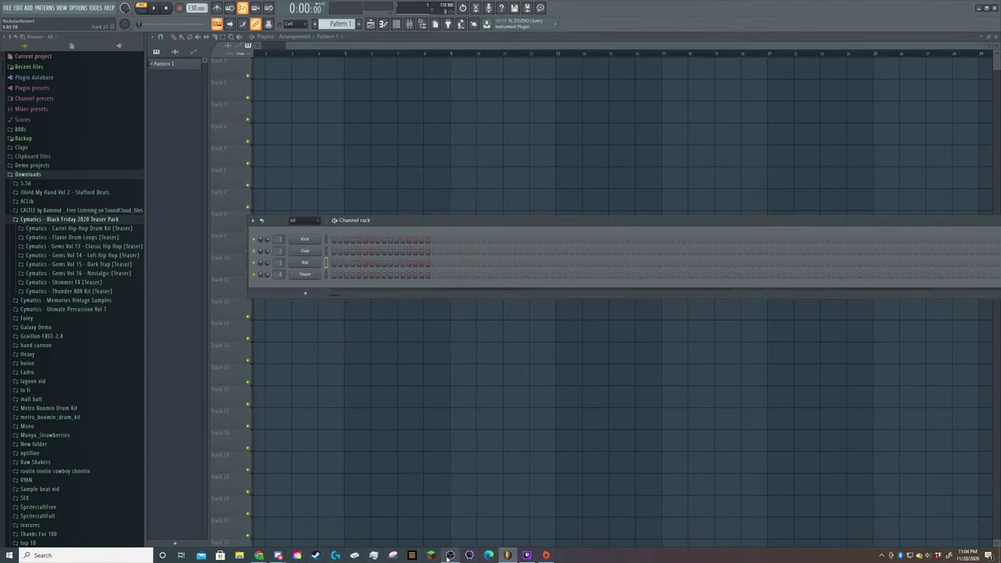
{"action": "mouse_move", "coordinate": [278, 555]}
{"action": "left_click", "coordinate": [309, 530]}
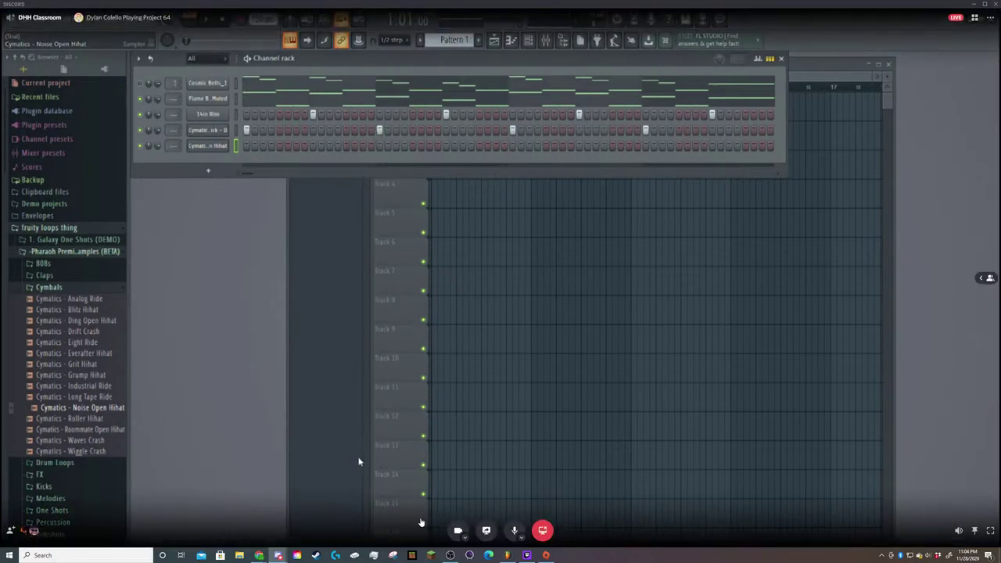
{"action": "mouse_move", "coordinate": [277, 555]}
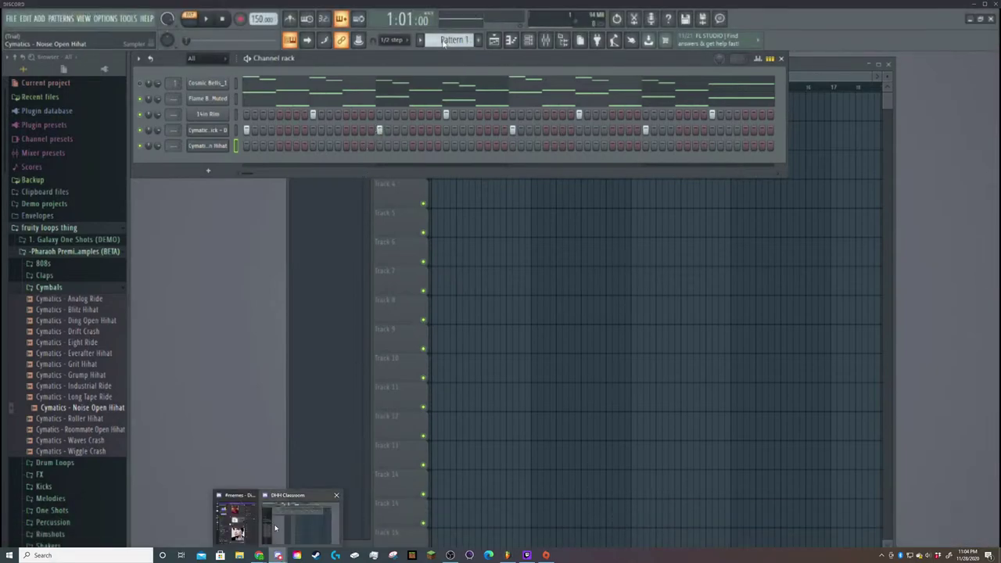
{"action": "left_click", "coordinate": [276, 528]}
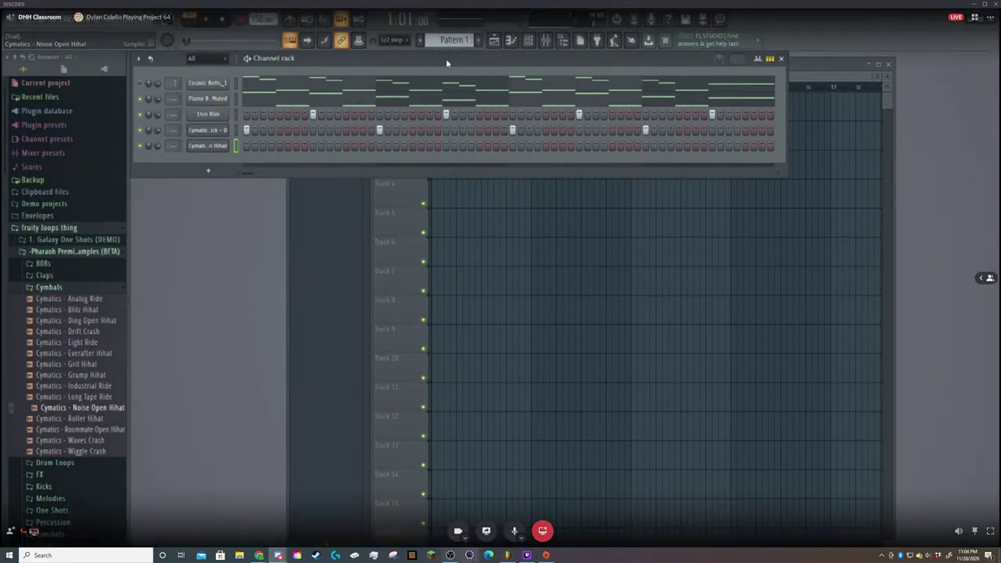
{"action": "key", "text": "alt+Tab"}
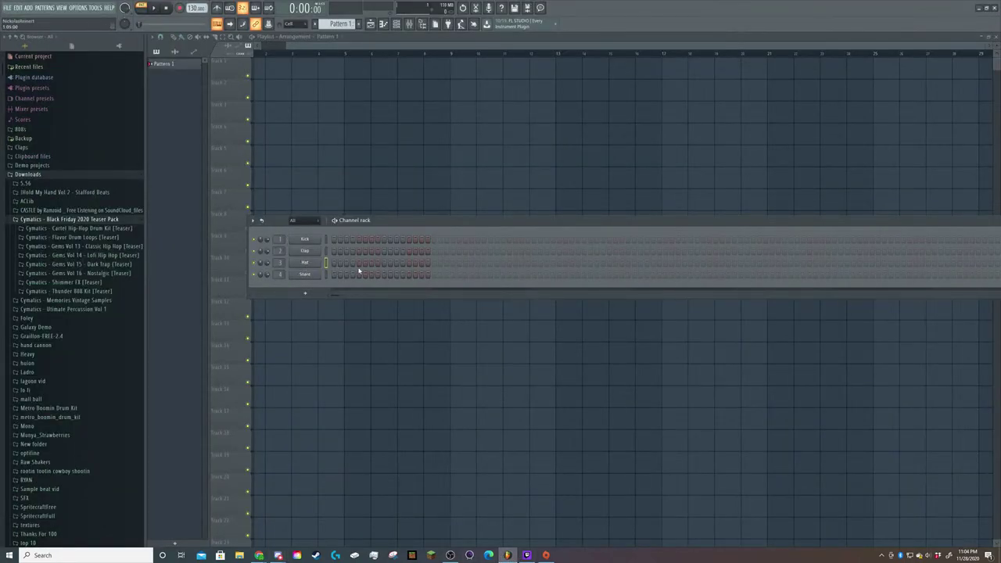
{"action": "key", "text": "alt+Tab"}
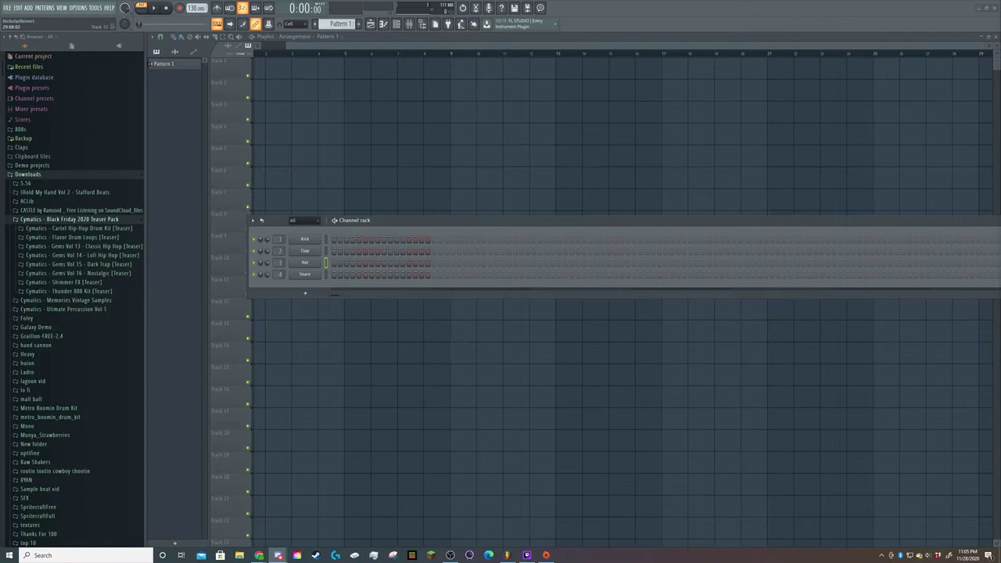
Examine the Hat channel's options for filling steps, pointing out Fill each 2 steps, and close them without applying anything.
{"action": "left_click", "coordinate": [501, 226]}
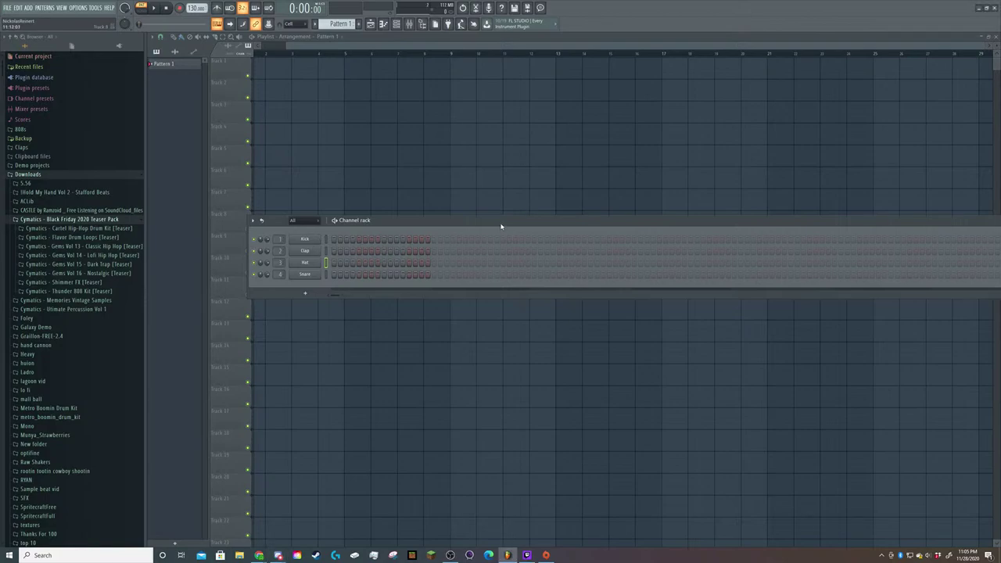
{"action": "right_click", "coordinate": [308, 265]}
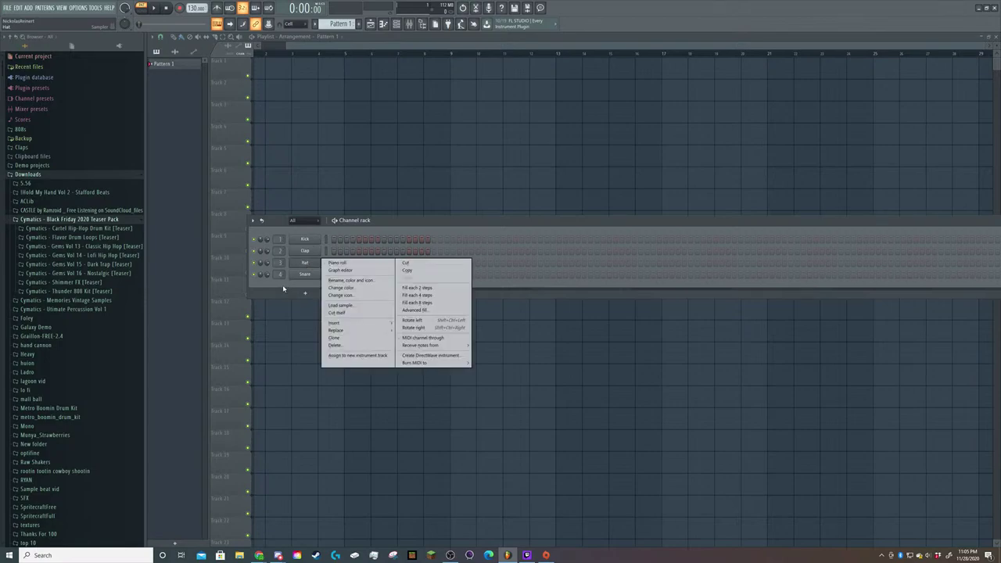
{"action": "left_click", "coordinate": [284, 287]}
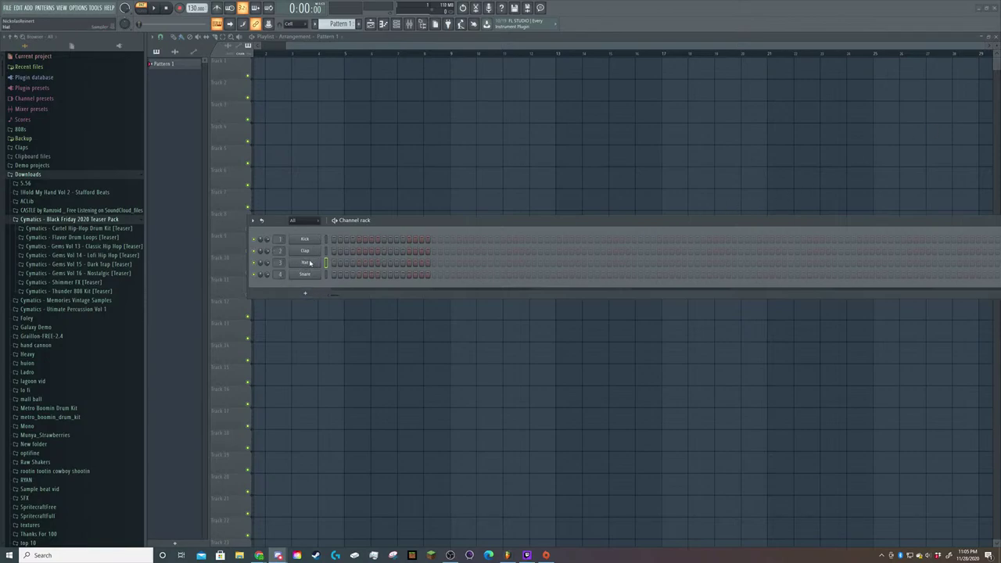
{"action": "right_click", "coordinate": [311, 265]}
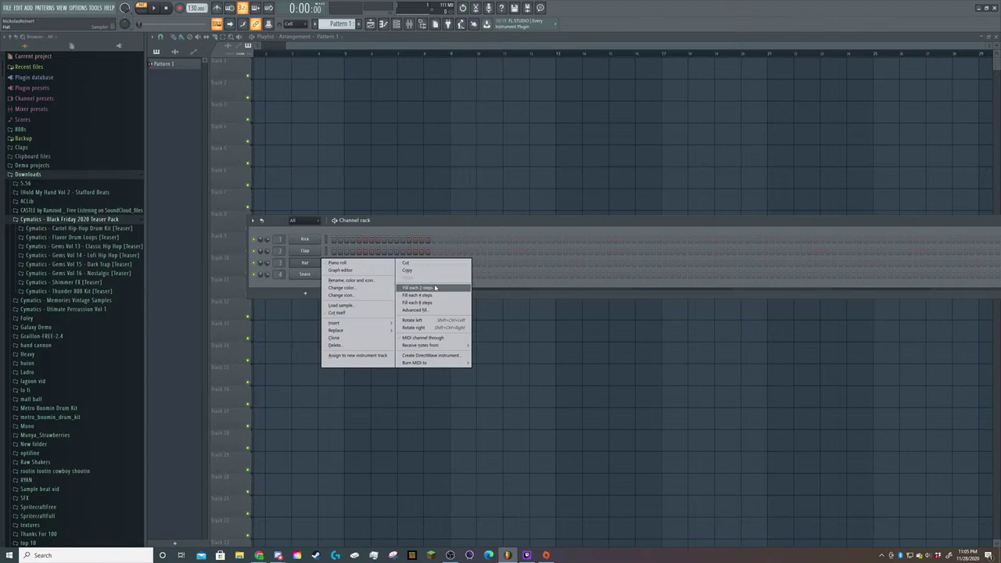
{"action": "left_click", "coordinate": [564, 211]}
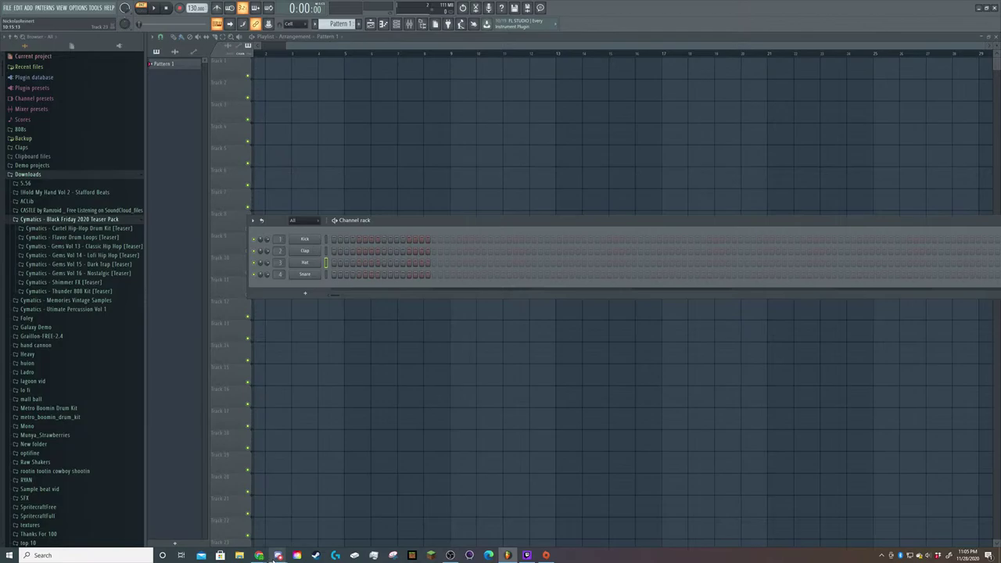
Switch to the Discord call, stop sharing the local screen and start watching the classmate's project stream again.
{"action": "mouse_move", "coordinate": [274, 557]}
{"action": "left_click", "coordinate": [300, 520]}
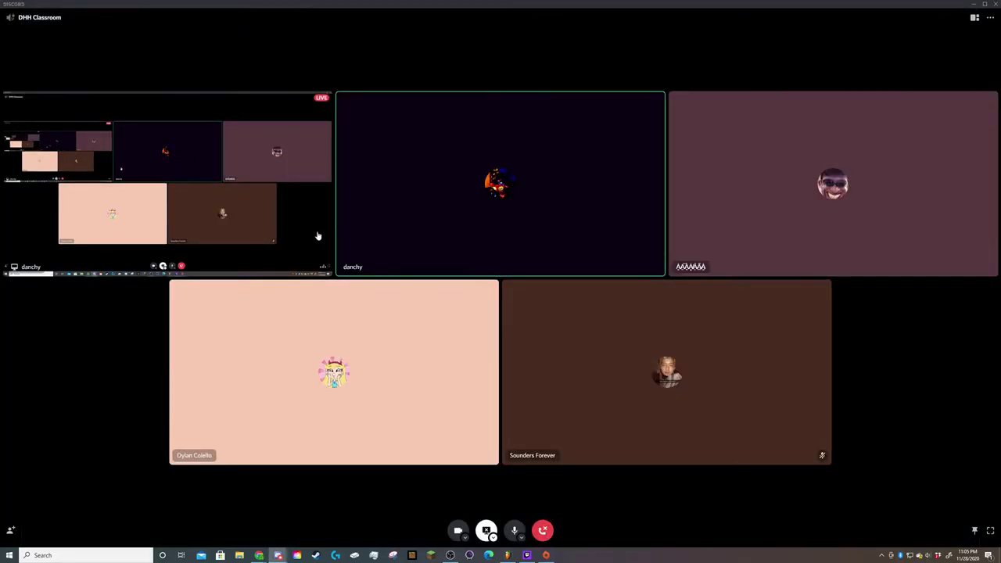
{"action": "left_click", "coordinate": [246, 234]}
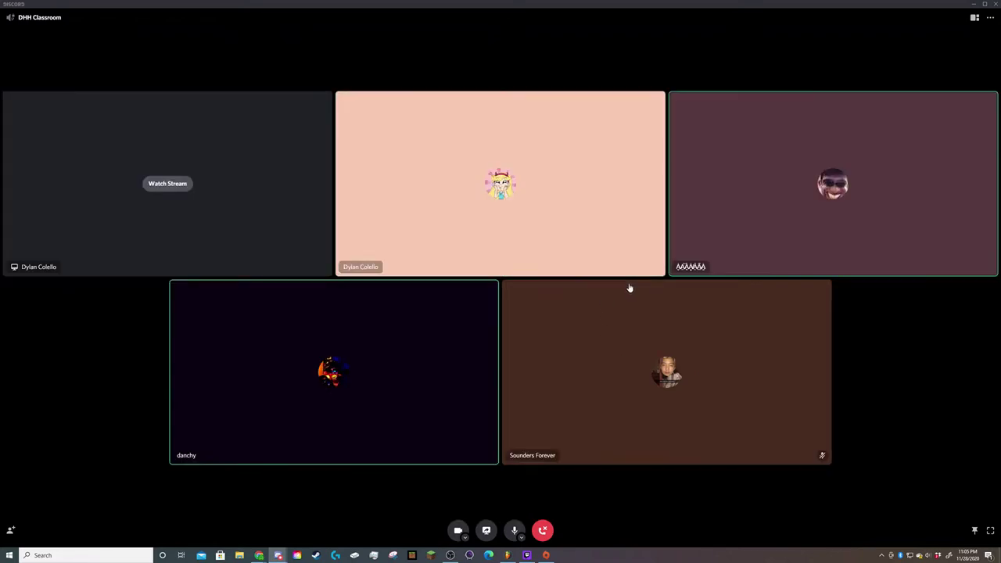
{"action": "left_click", "coordinate": [214, 162]}
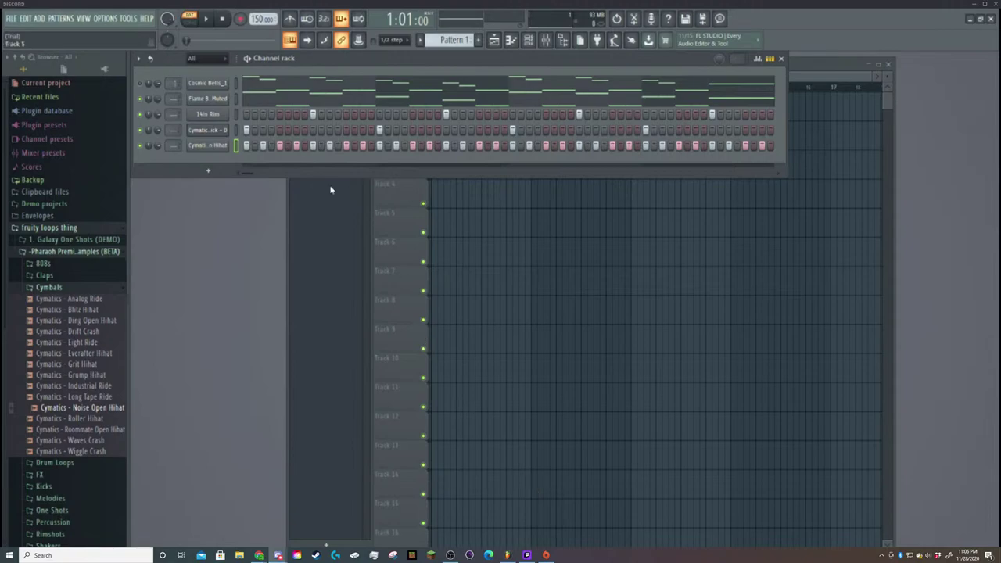
Add kick hits on every fourth step through step 37, move the early rim hits to steps 3, 7, 11, 15 and 19, and play.
{"action": "left_click", "coordinate": [280, 130]}
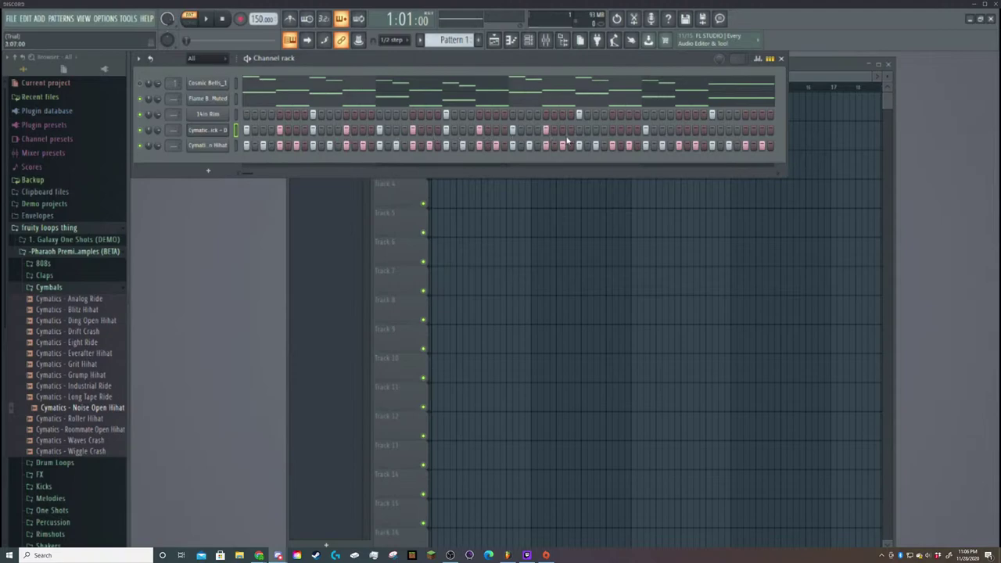
{"action": "left_click", "coordinate": [313, 115]}
{"action": "left_click", "coordinate": [296, 115]}
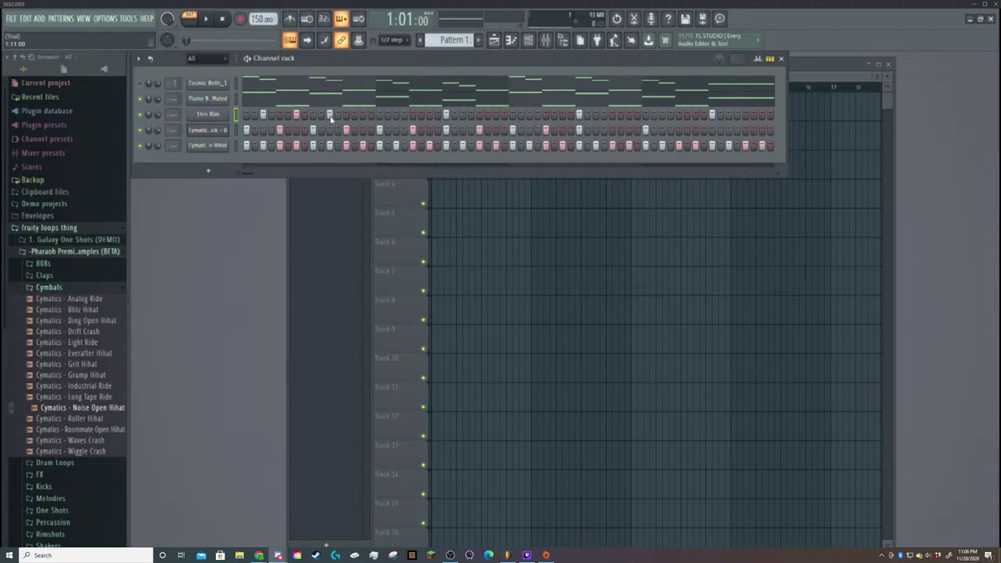
{"action": "left_click", "coordinate": [396, 115]}
{"action": "key", "text": "space"}
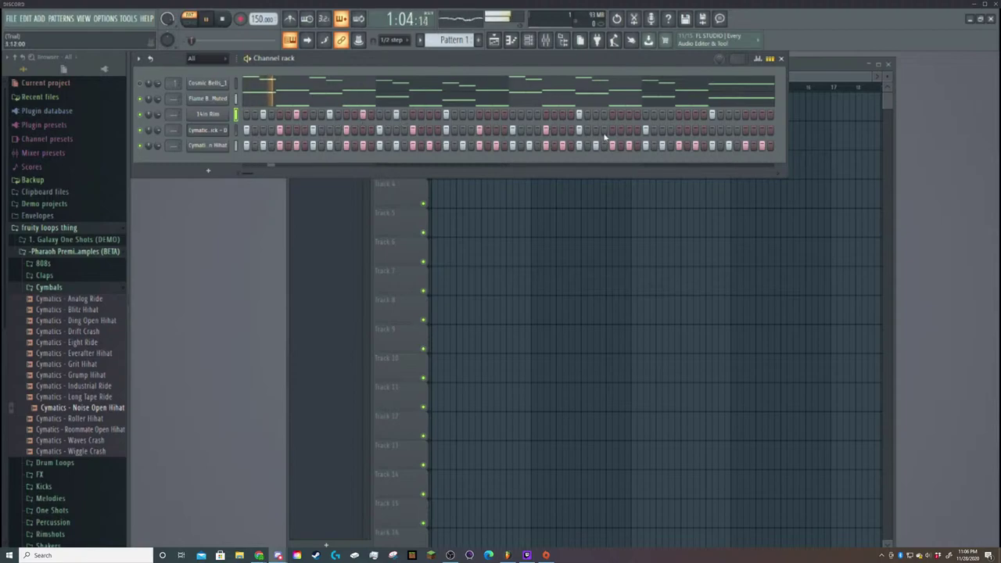
Remove the kicks on steps 5 and 9, replace the rims on steps 3, 7 and 11 with one on step 9, and replay the pattern.
{"action": "key", "text": "space"}
{"action": "key", "text": "space"}
{"action": "key", "text": "space"}
{"action": "key", "text": "space"}
{"action": "key", "text": "space"}
{"action": "right_click", "coordinate": [279, 131]}
{"action": "key", "text": "space"}
{"action": "key", "text": "space"}
{"action": "left_click", "coordinate": [312, 115]}
{"action": "key", "text": "space"}
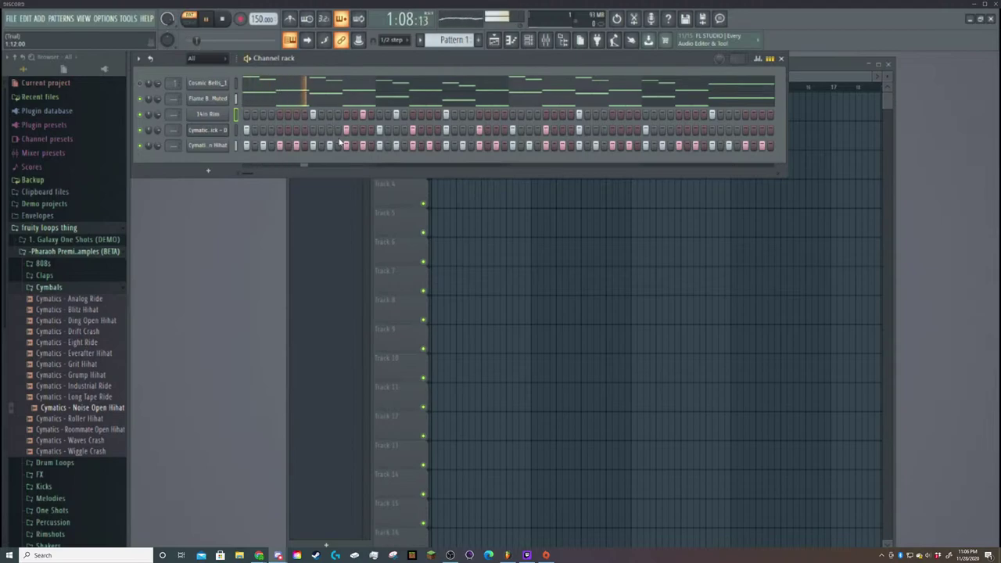
Try removing the kick on step 13, replaying the start of the pattern several times to compare.
{"action": "right_click", "coordinate": [346, 131]}
{"action": "key", "text": "space"}
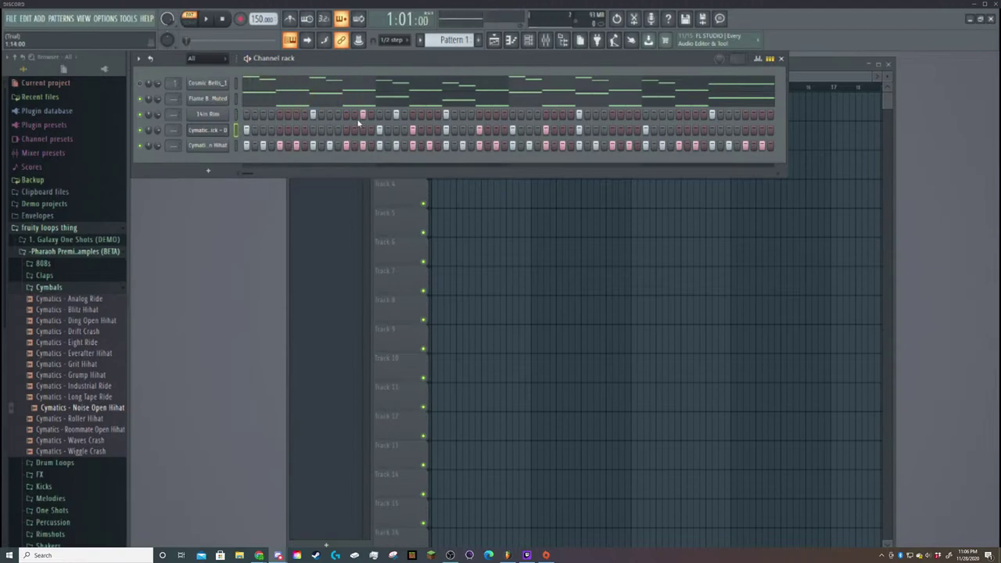
{"action": "key", "text": "space"}
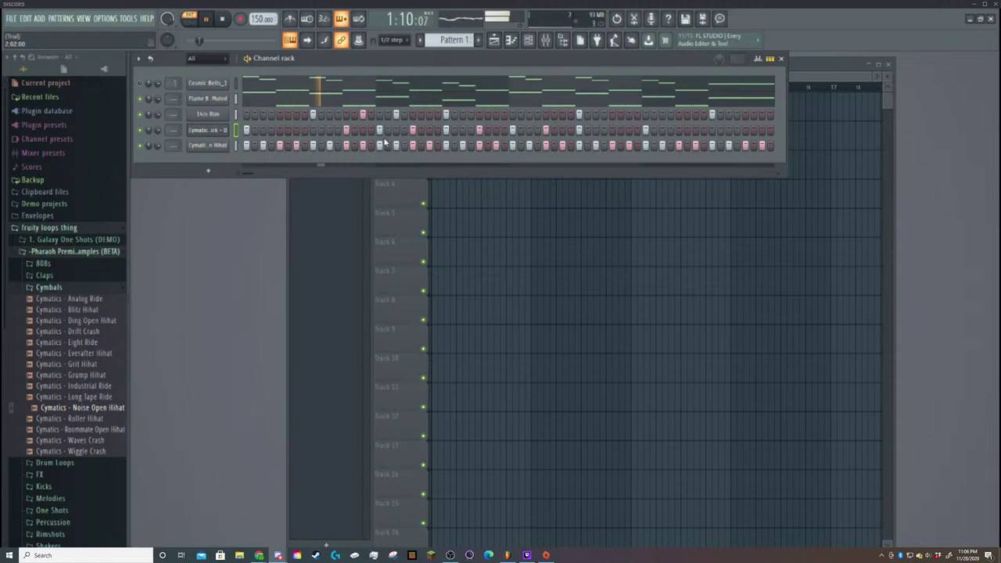
{"action": "key", "text": "space"}
{"action": "key", "text": "space"}
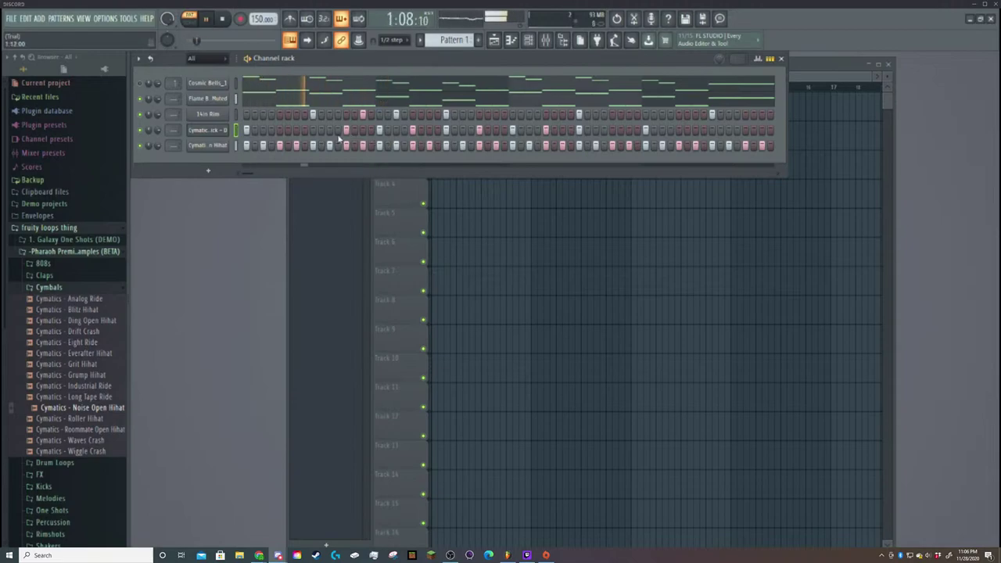
{"action": "key", "text": "space"}
{"action": "key", "text": "space"}
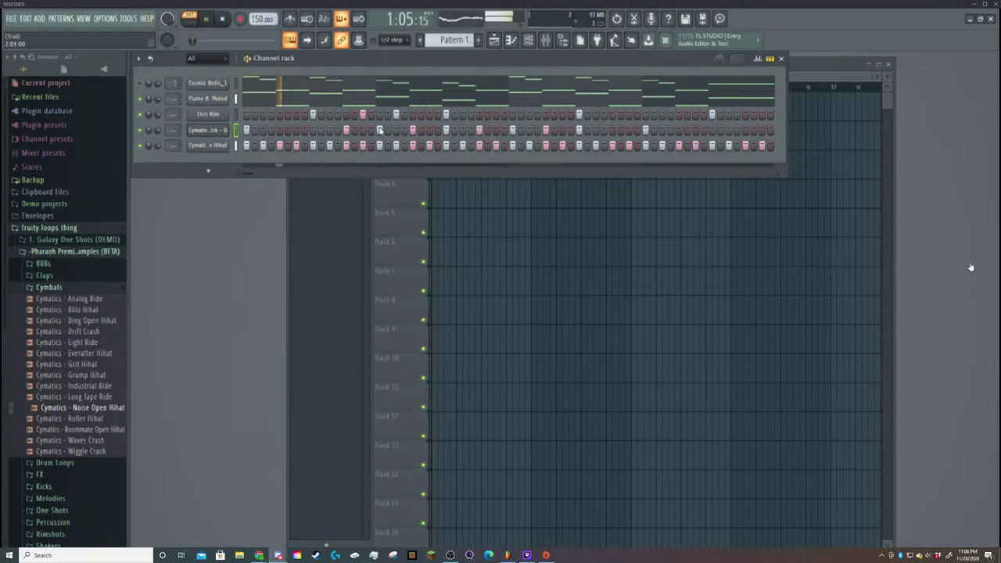
{"action": "key", "text": "space"}
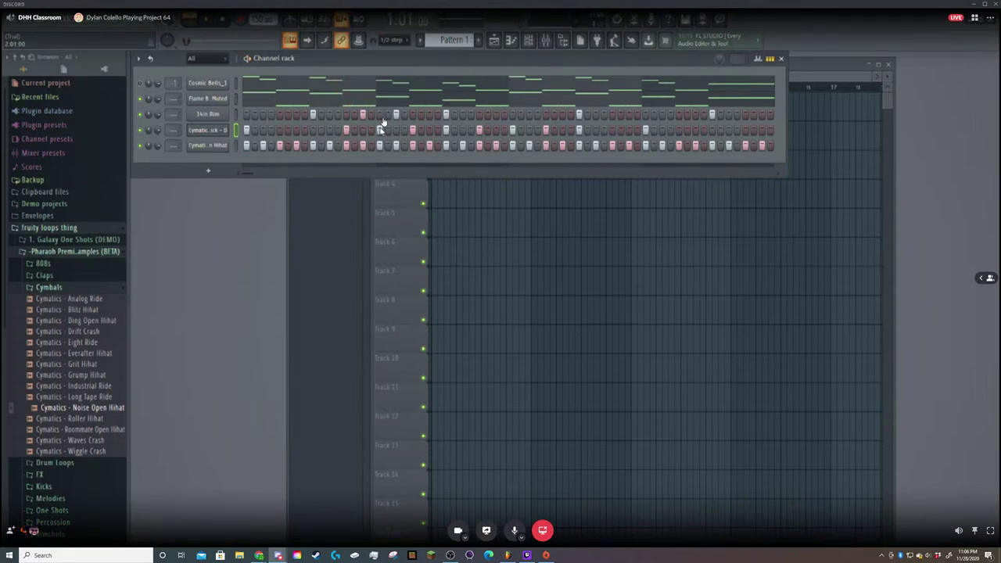
Remove the rim hit on step 19 and the kick on step 21, replaying the pattern to check the second bar.
{"action": "right_click", "coordinate": [397, 116]}
{"action": "key", "text": "space"}
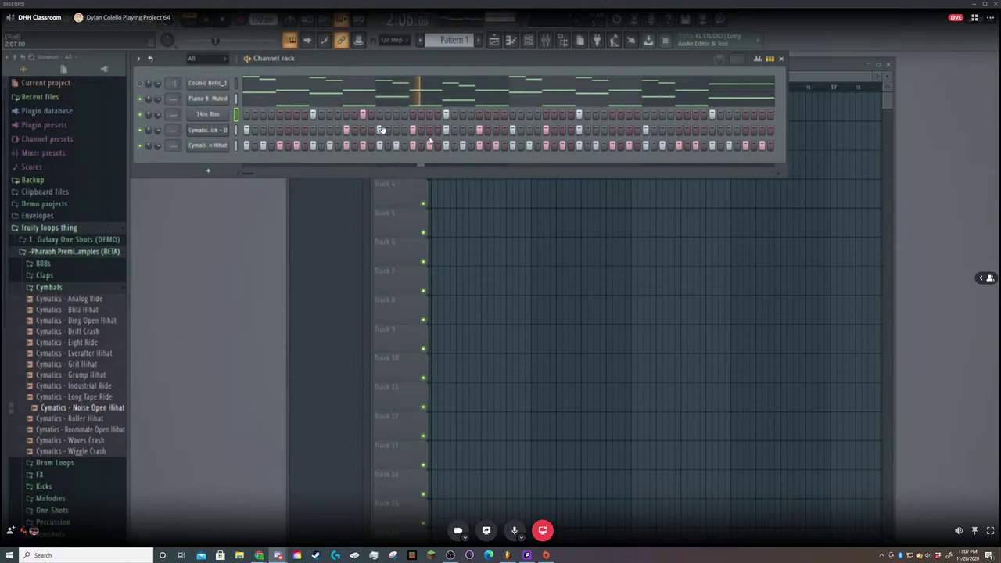
{"action": "key", "text": "space"}
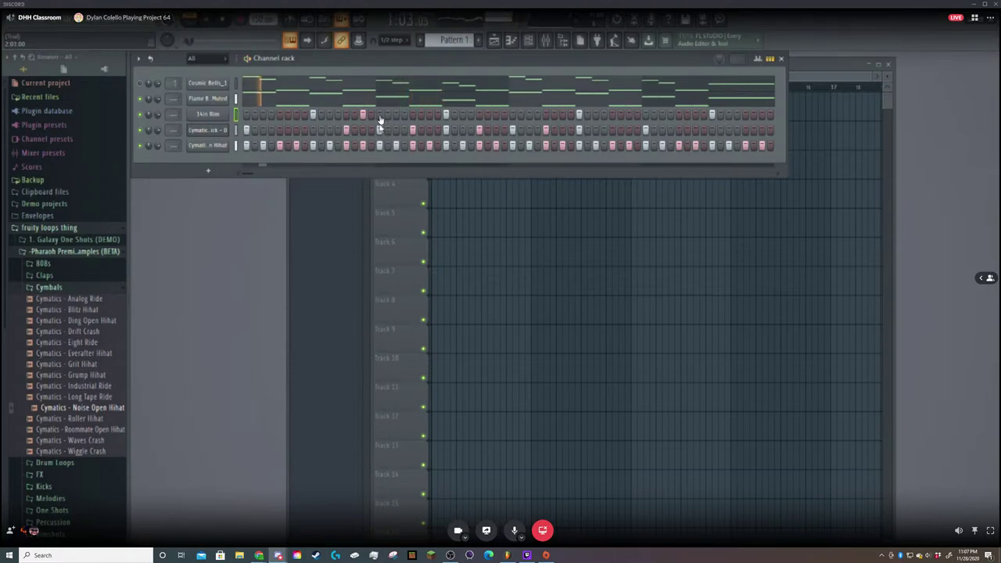
{"action": "key", "text": "space"}
{"action": "key", "text": "space"}
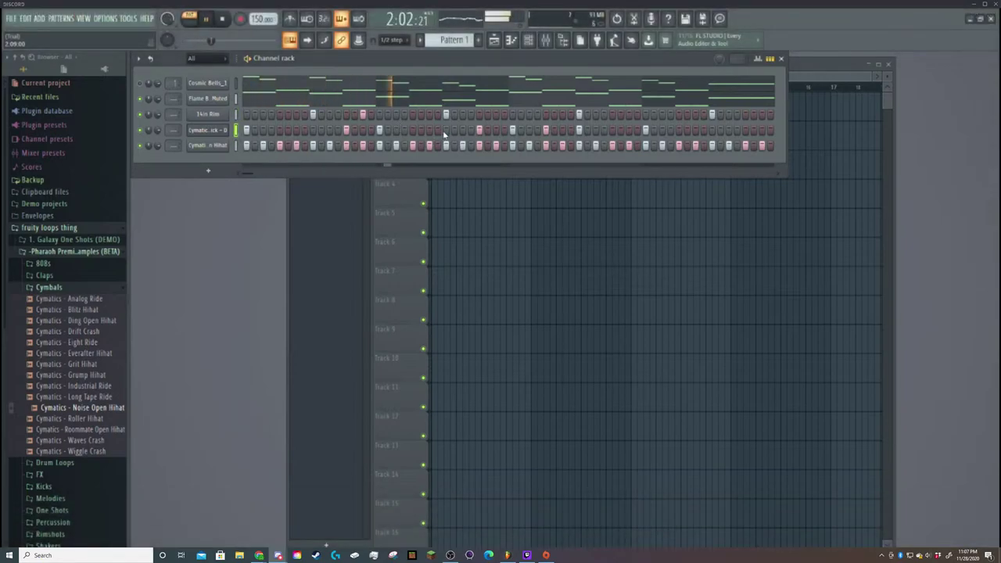
Try replacing the kick on step 17 with a rim hit, replaying the start of the pattern to compare.
{"action": "key", "text": "space"}
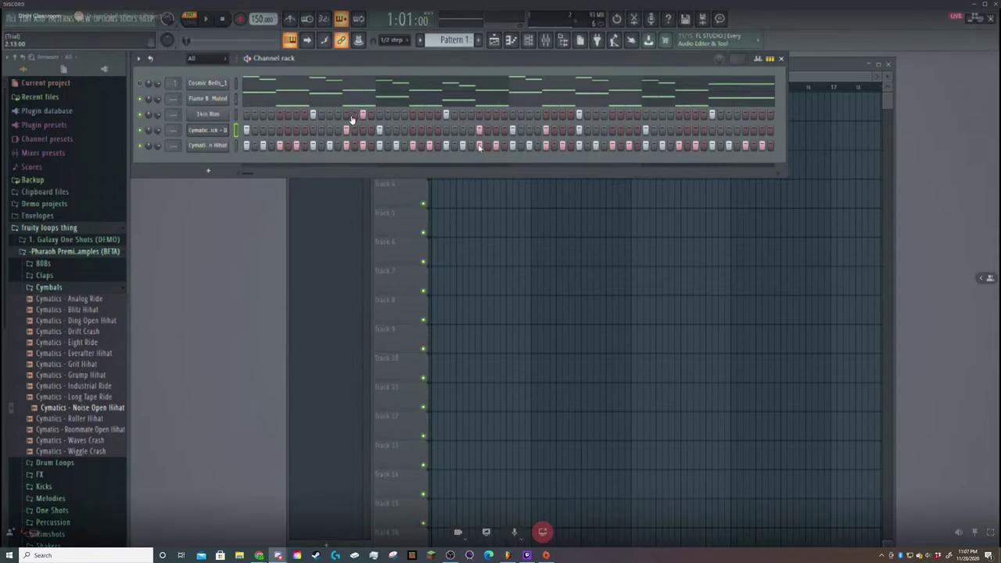
{"action": "key", "text": "space"}
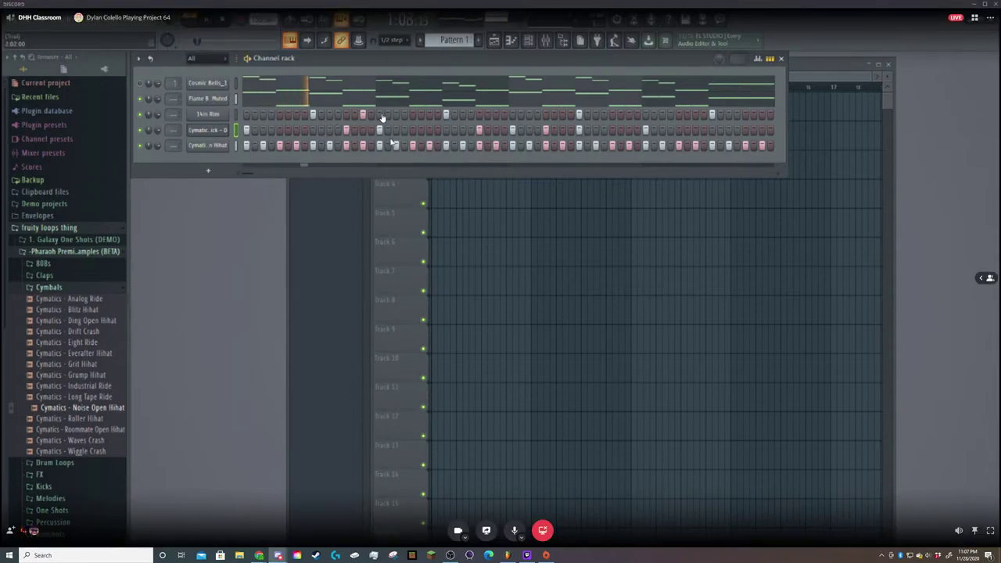
{"action": "key", "text": "space"}
{"action": "left_click", "coordinate": [380, 115]}
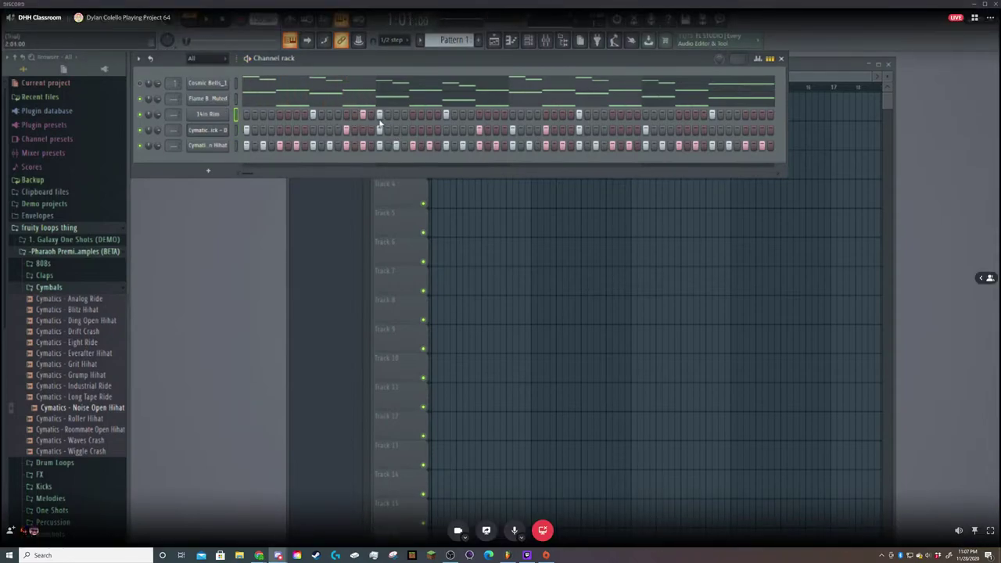
{"action": "key", "text": "space"}
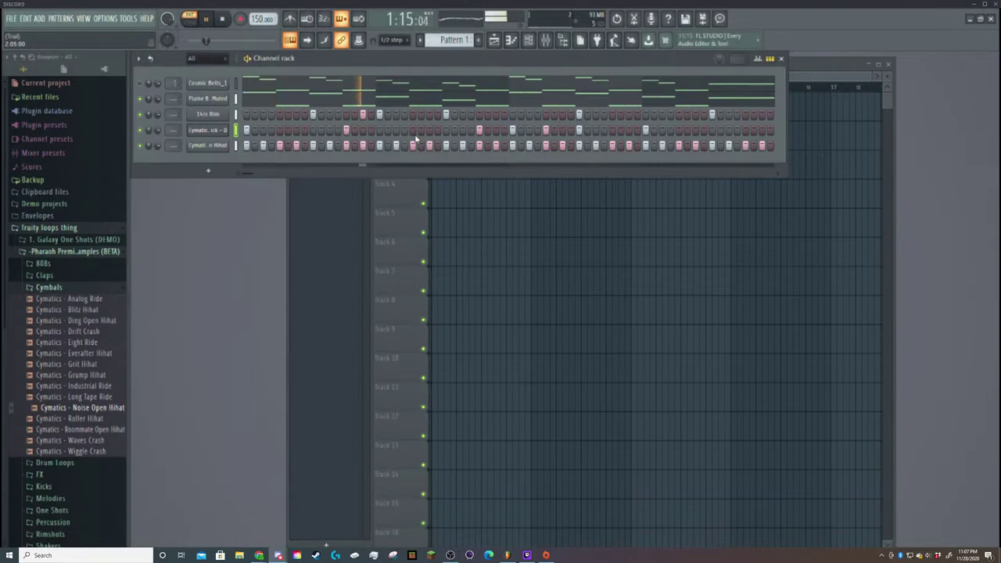
{"action": "key", "text": "space"}
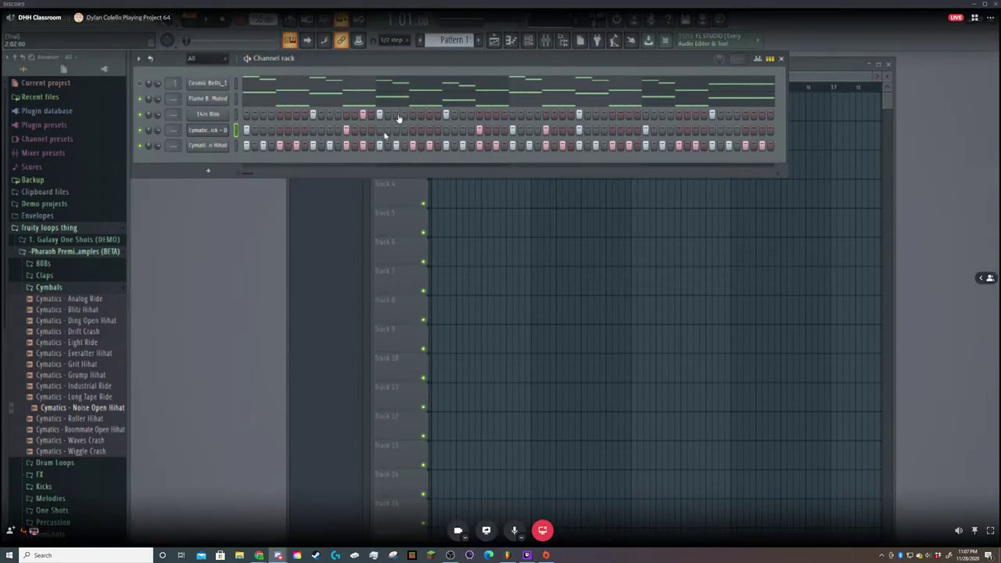
{"action": "left_click", "coordinate": [379, 115]}
{"action": "left_click", "coordinate": [379, 129]}
Replay the pattern from the start several times to judge the kick and rim placement in the second bar.
{"action": "key", "text": "space"}
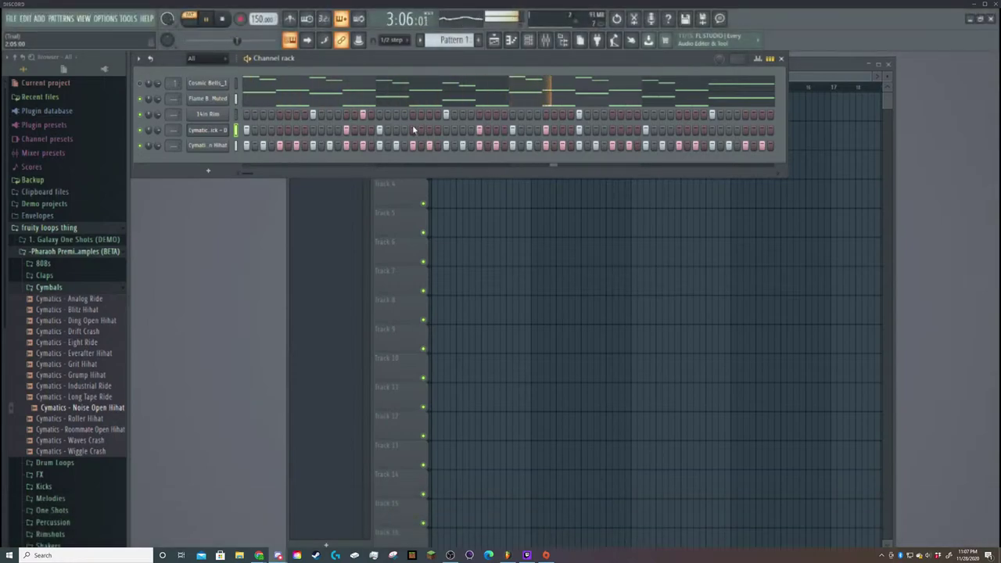
{"action": "key", "text": "space"}
{"action": "key", "text": "space"}
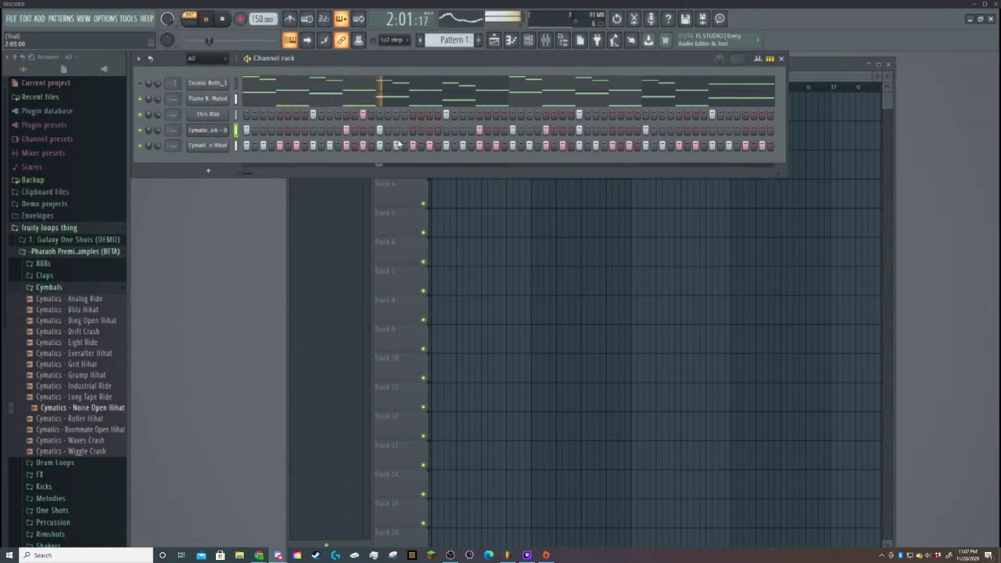
{"action": "key", "text": "space"}
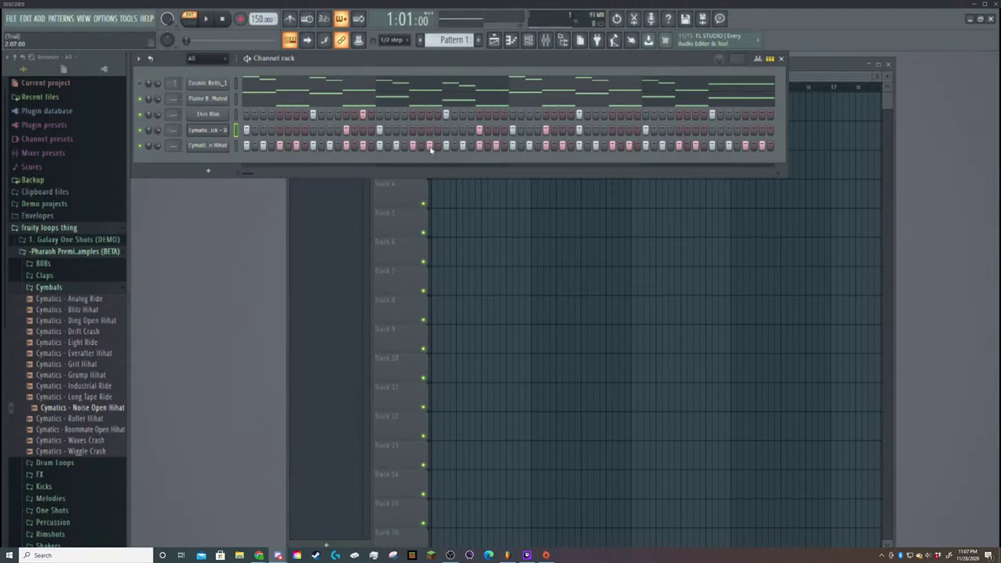
{"action": "key", "text": "space"}
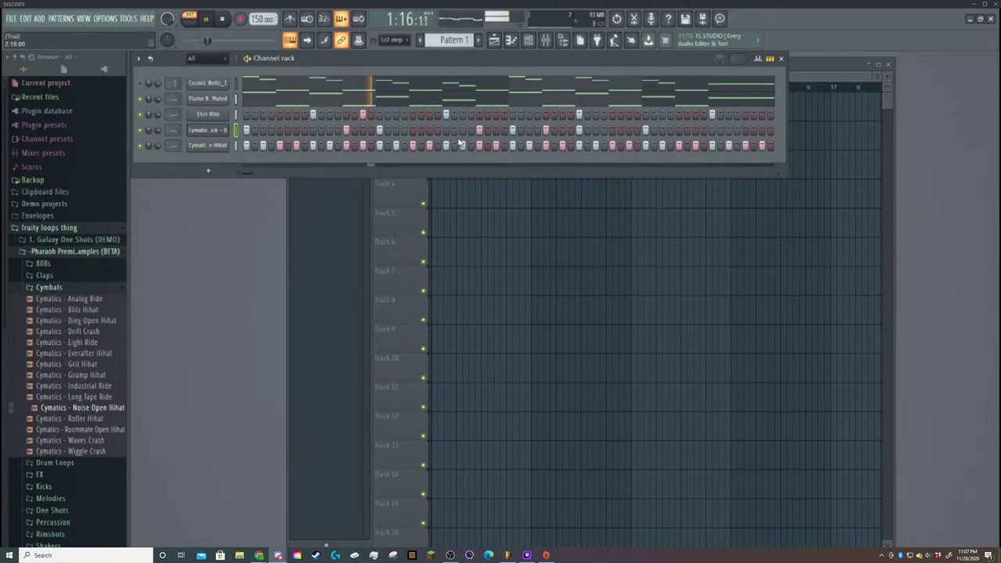
{"action": "key", "text": "space"}
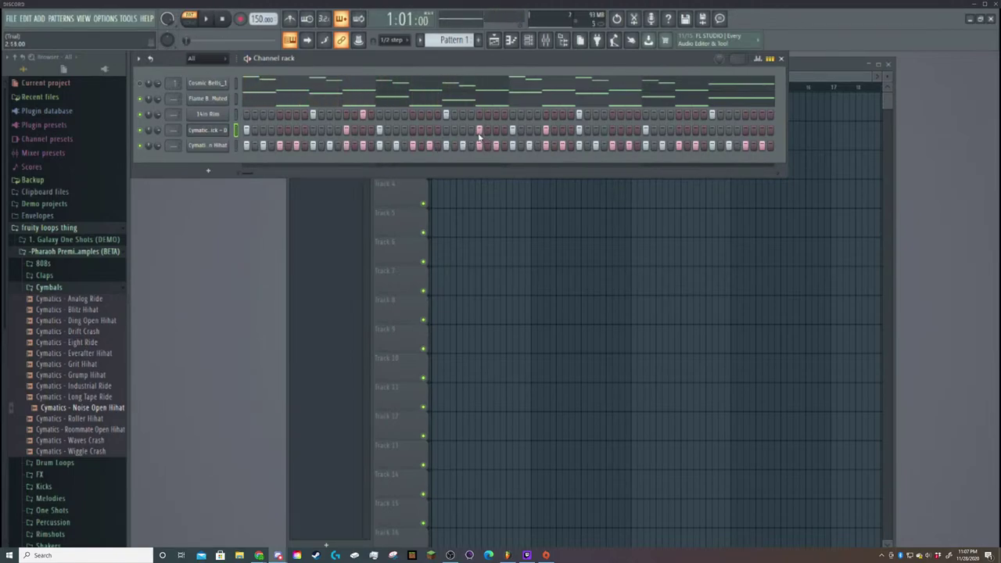
{"action": "key", "text": "space"}
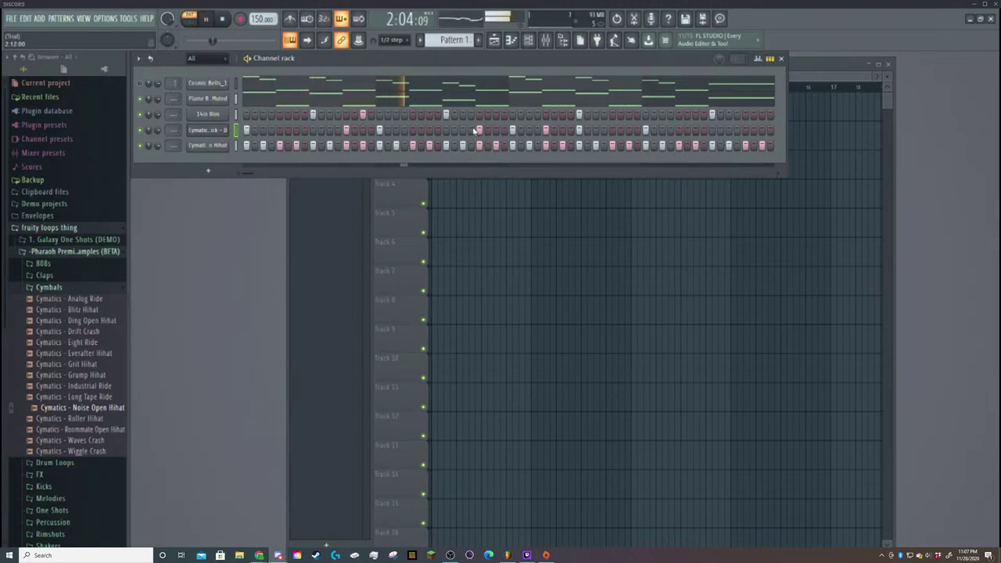
{"action": "key", "text": "space"}
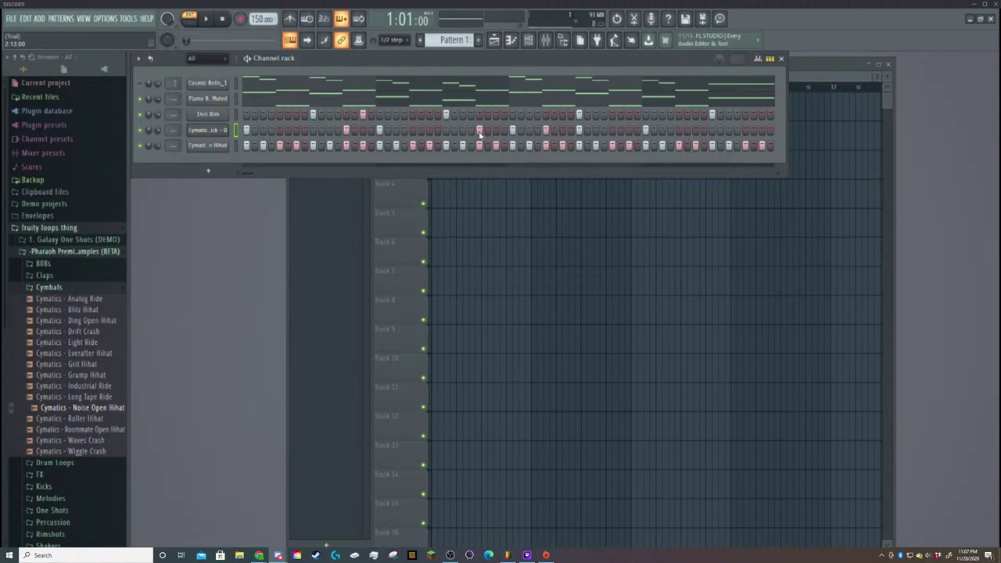
Move the kick on step 29 to step 31, remove the kicks on steps 37 and 41, and replay the pattern.
{"action": "key", "text": "space"}
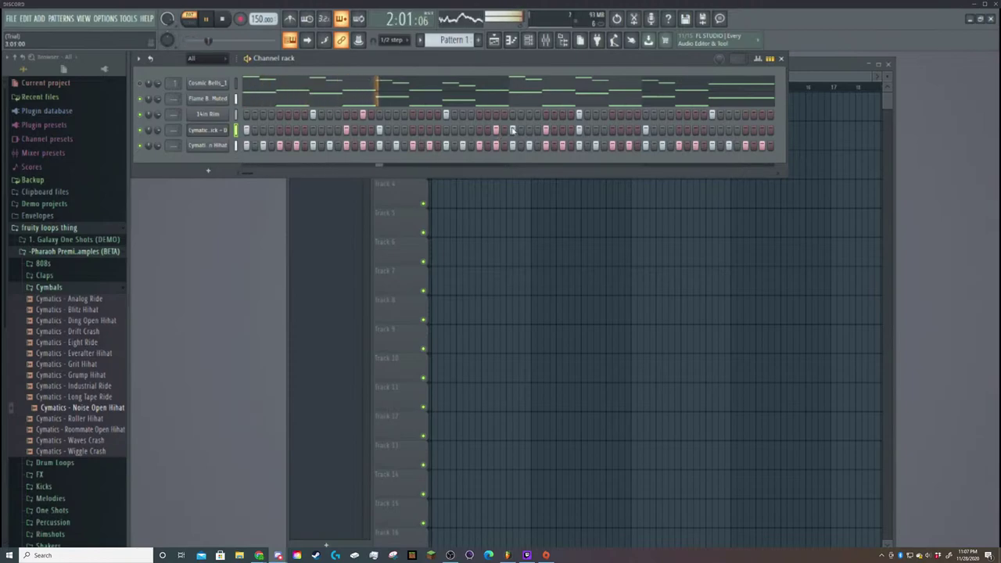
{"action": "key", "text": "space"}
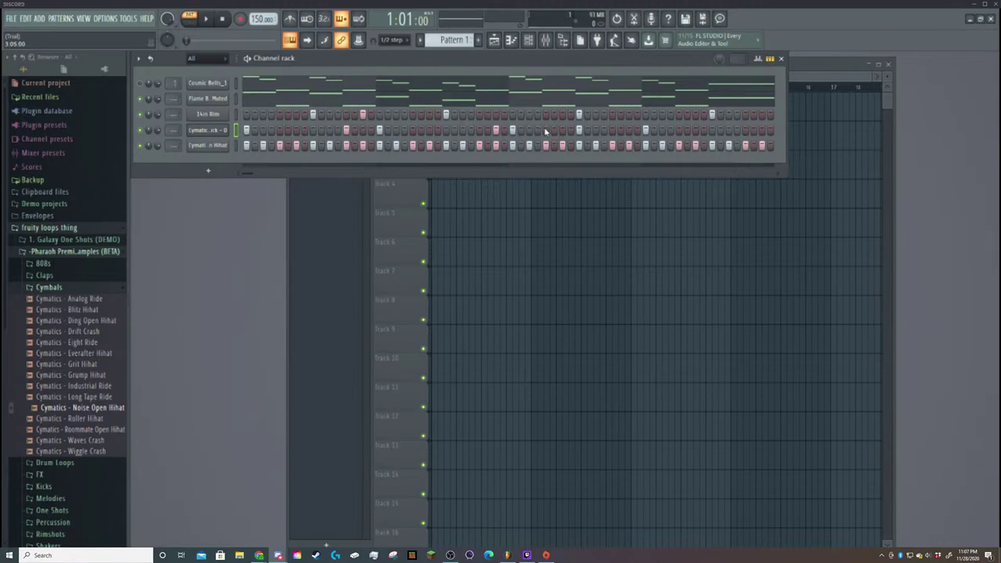
{"action": "key", "text": "space"}
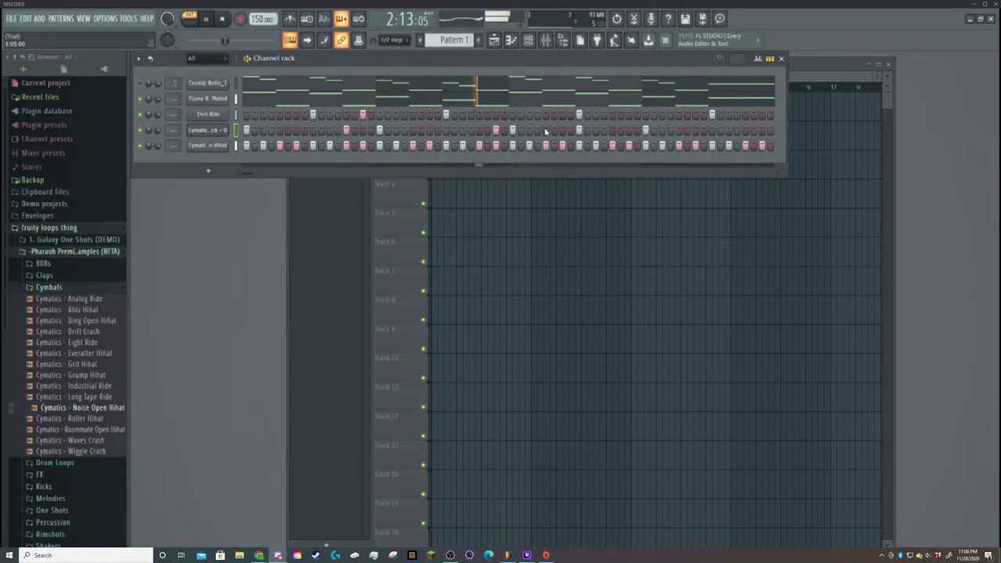
{"action": "key", "text": "space"}
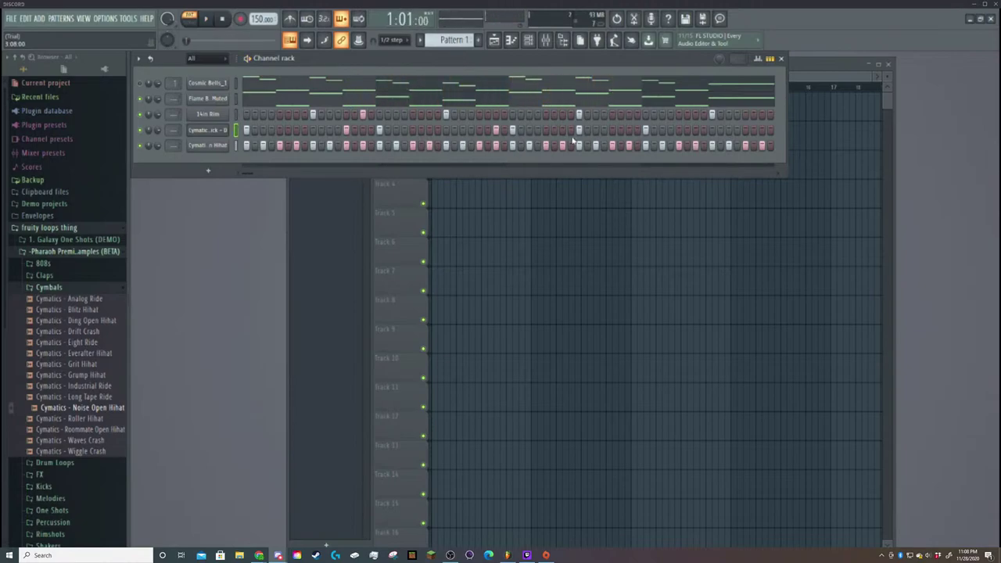
{"action": "key", "text": "space"}
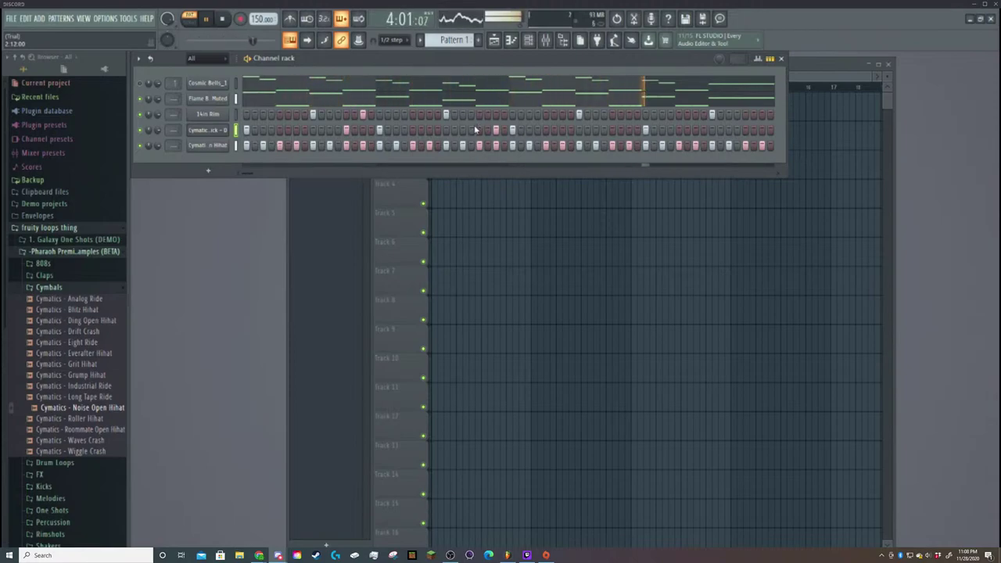
{"action": "key", "text": "space"}
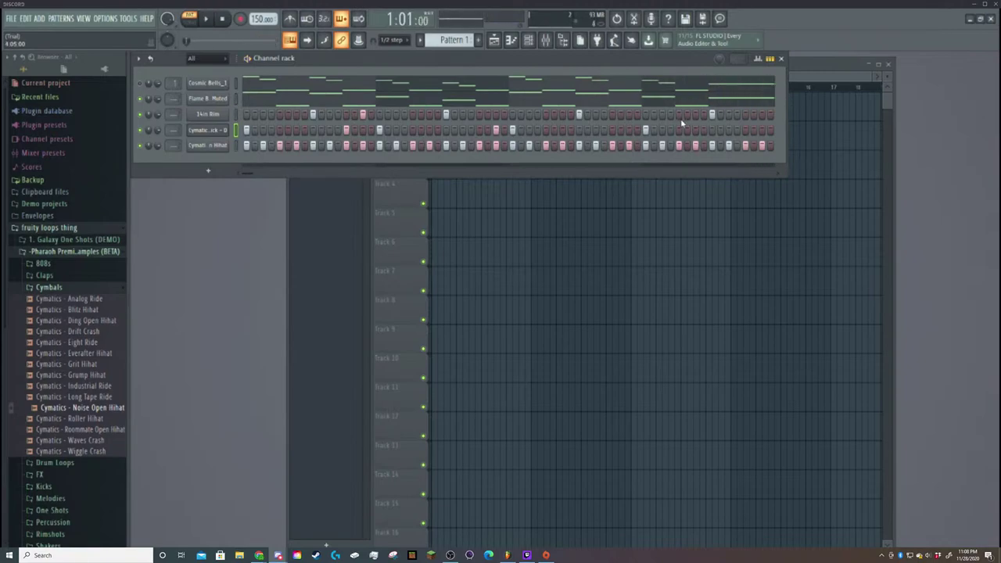
{"action": "key", "text": "space"}
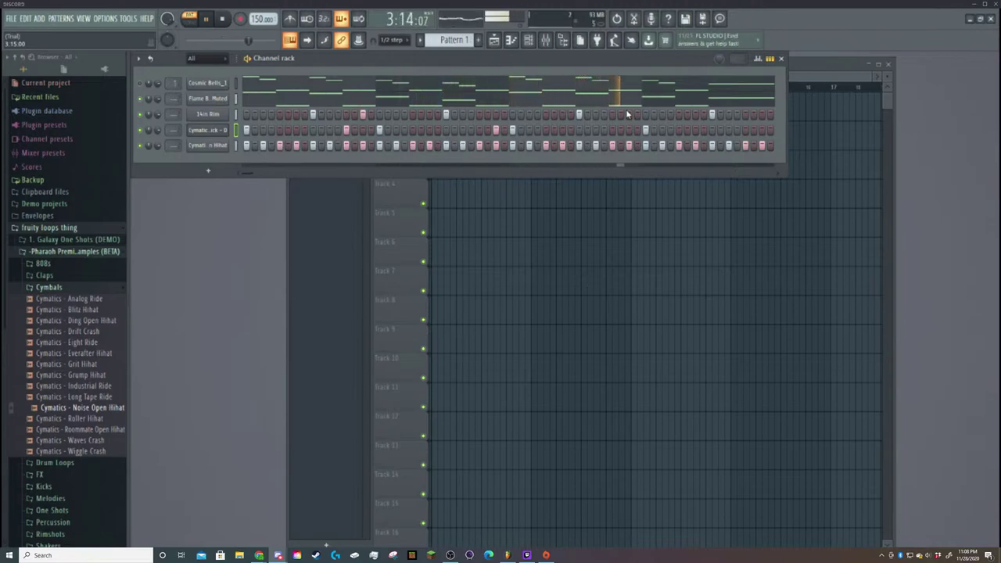
{"action": "key", "text": "space"}
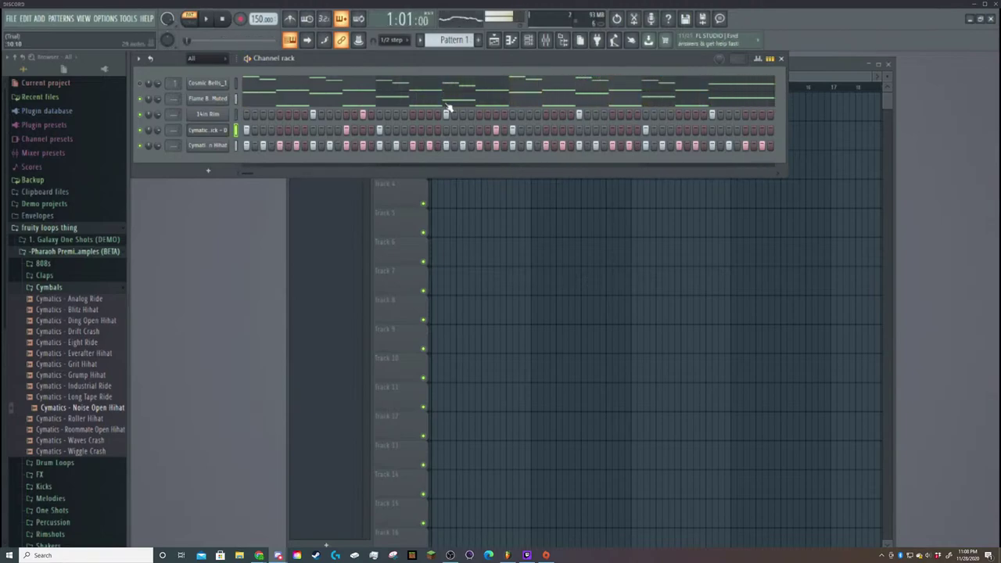
Unmute the Cosmic Bells channel and play the full pattern repeatedly with both melodies and drums.
{"action": "key", "text": "space"}
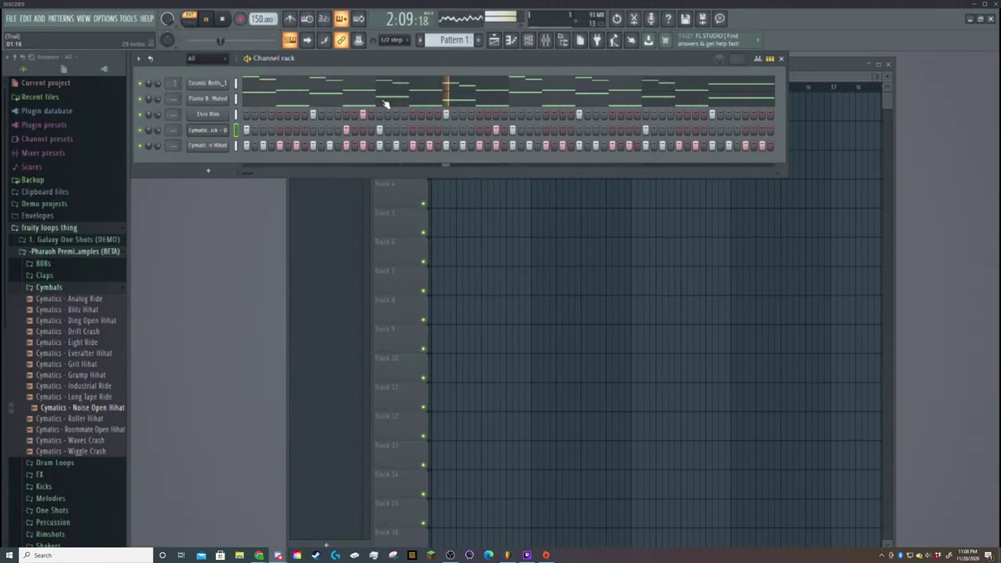
{"action": "key", "text": "space"}
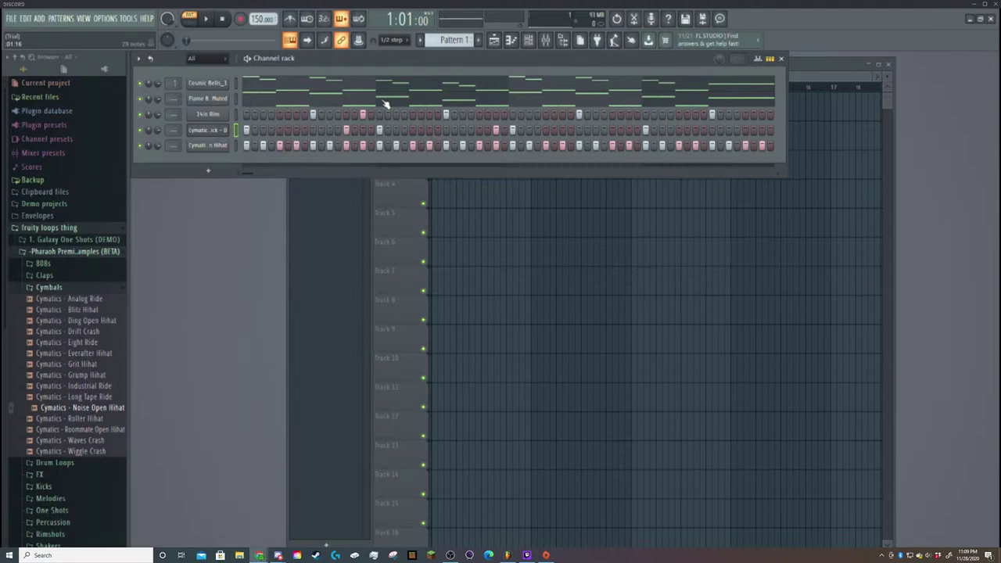
{"action": "key", "text": "space"}
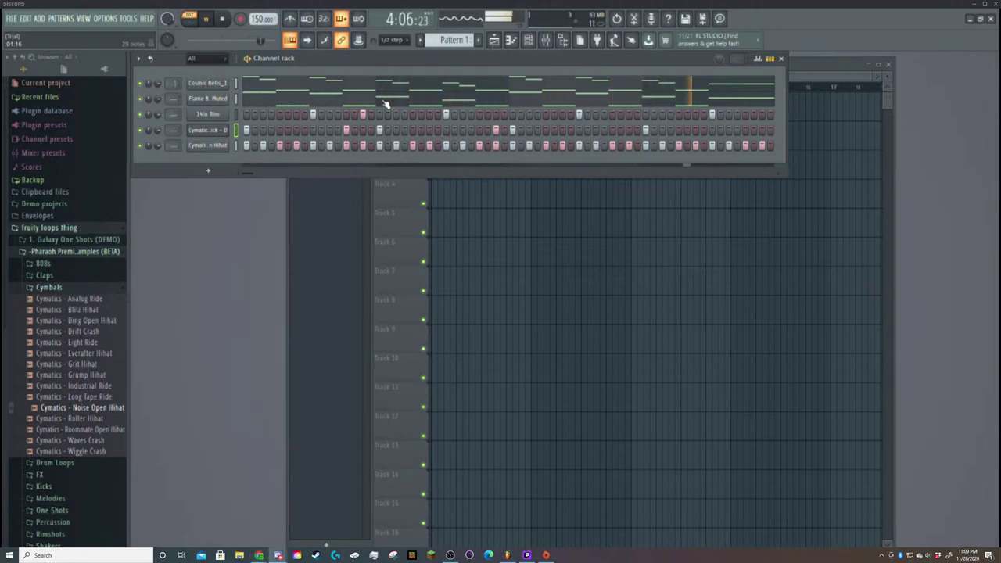
{"action": "key", "text": "space"}
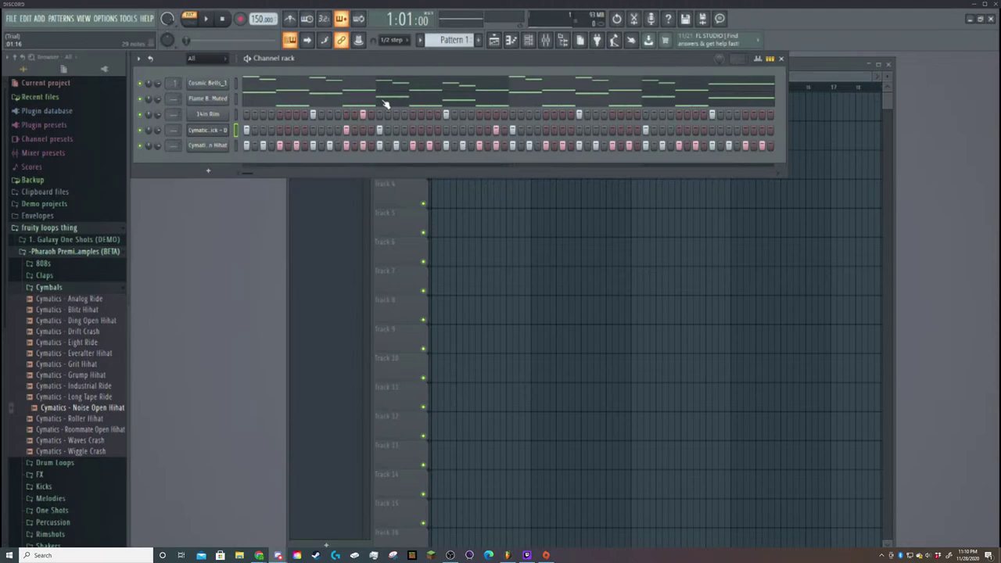
{"action": "key", "text": "space"}
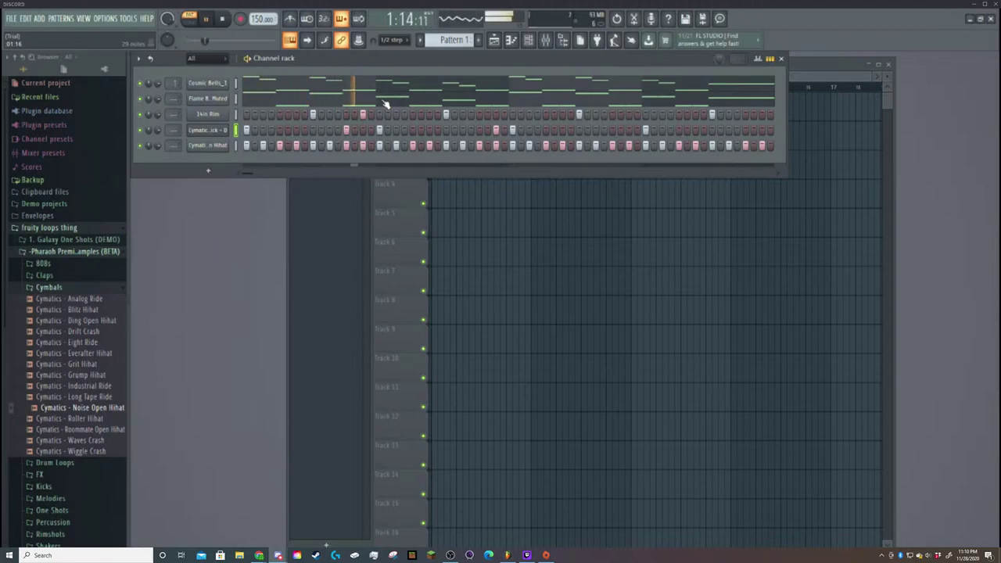
{"action": "key", "text": "space"}
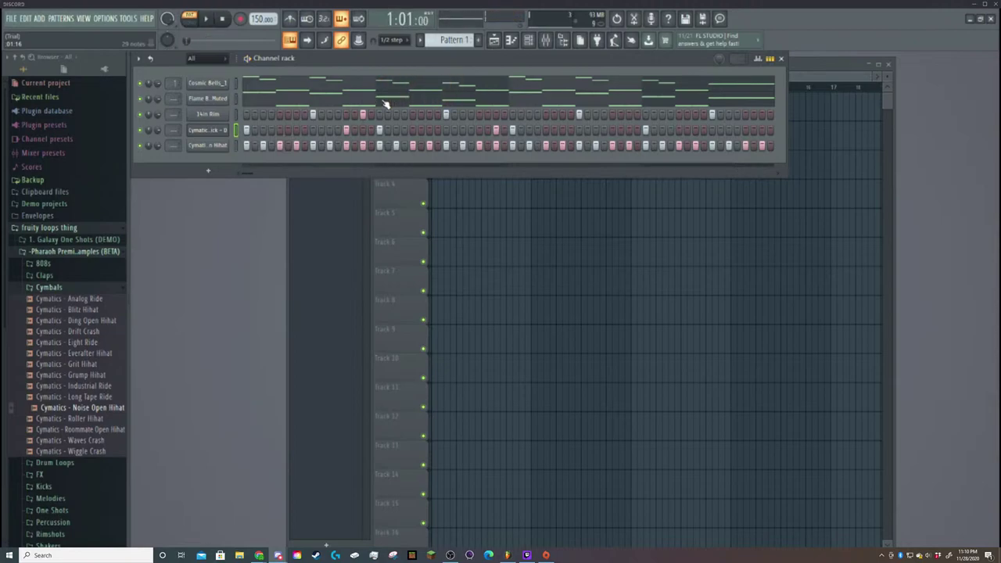
{"action": "key", "text": "space"}
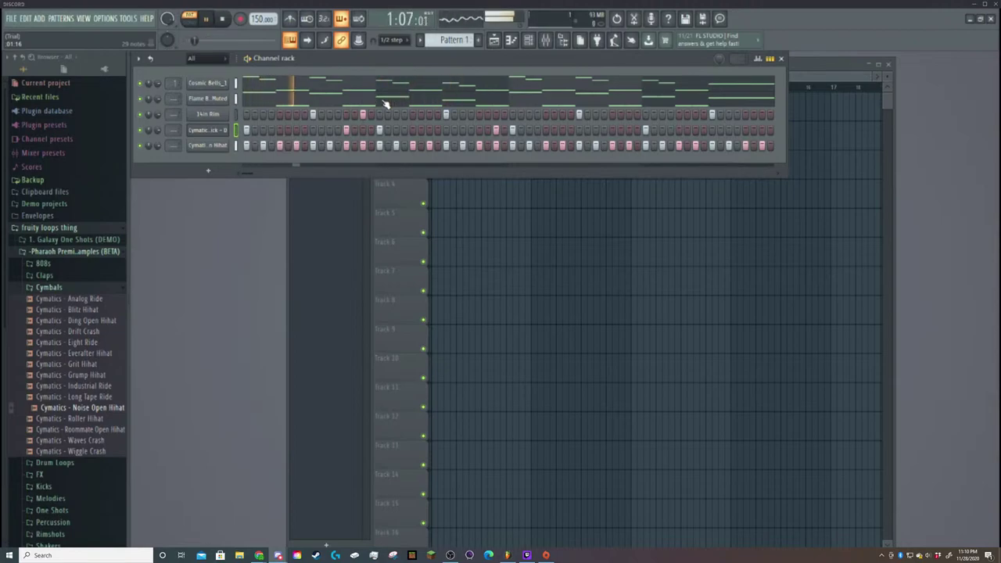
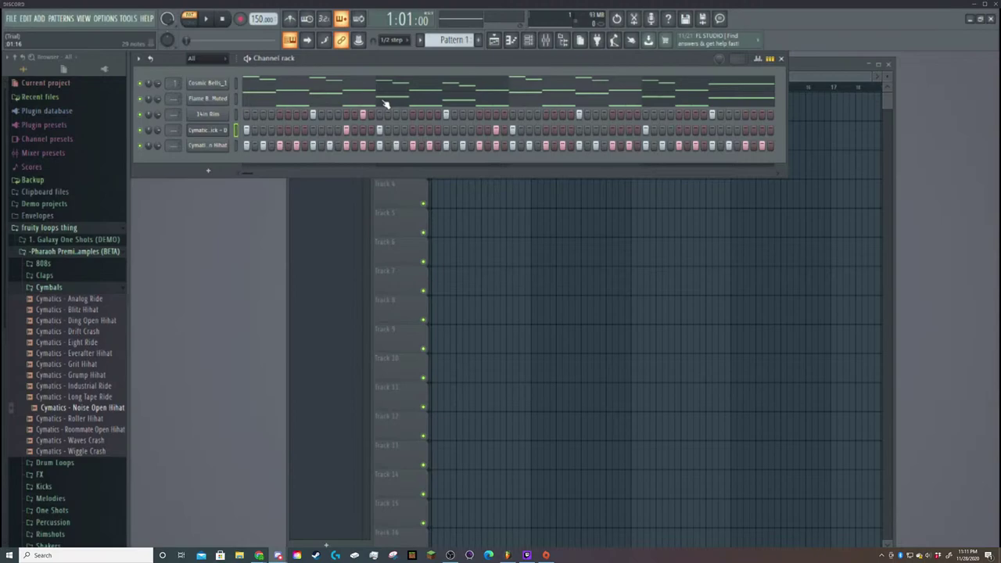
{"action": "key", "text": "space"}
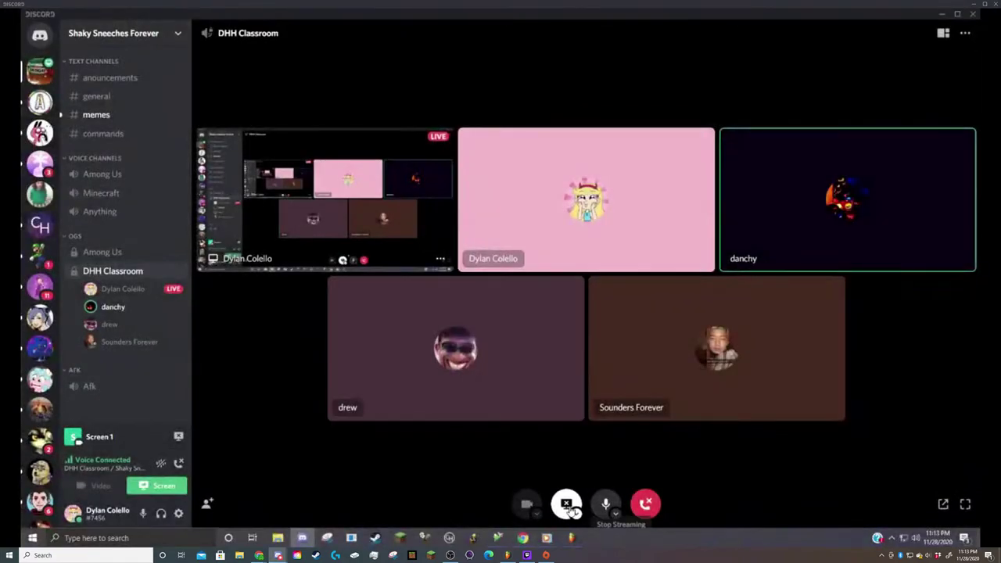
Return to FL Studio and start saving the project as a new file named "E harmonic minor beat 150 bpm super mario".
{"action": "left_click", "coordinate": [571, 539]}
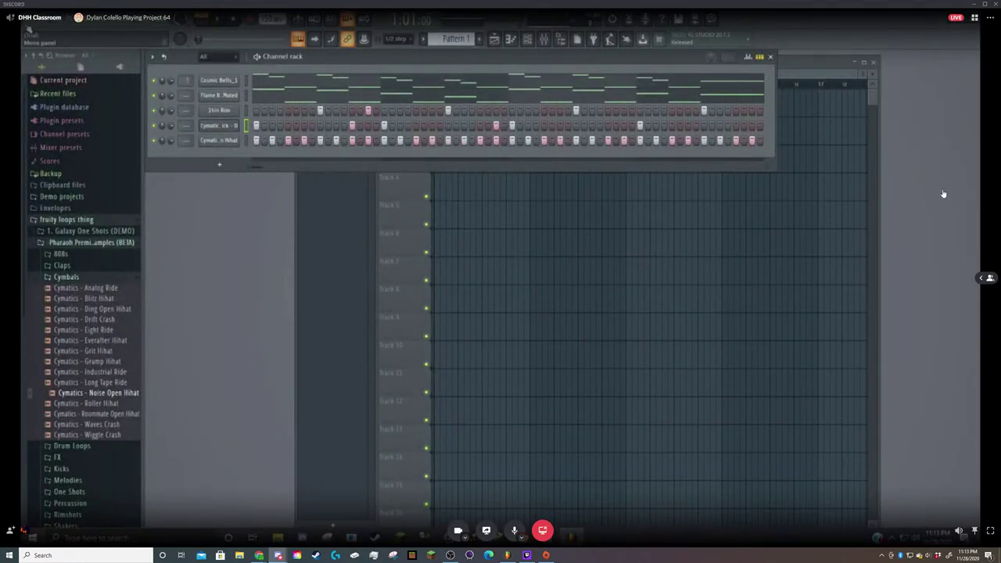
{"action": "left_click", "coordinate": [27, 18]}
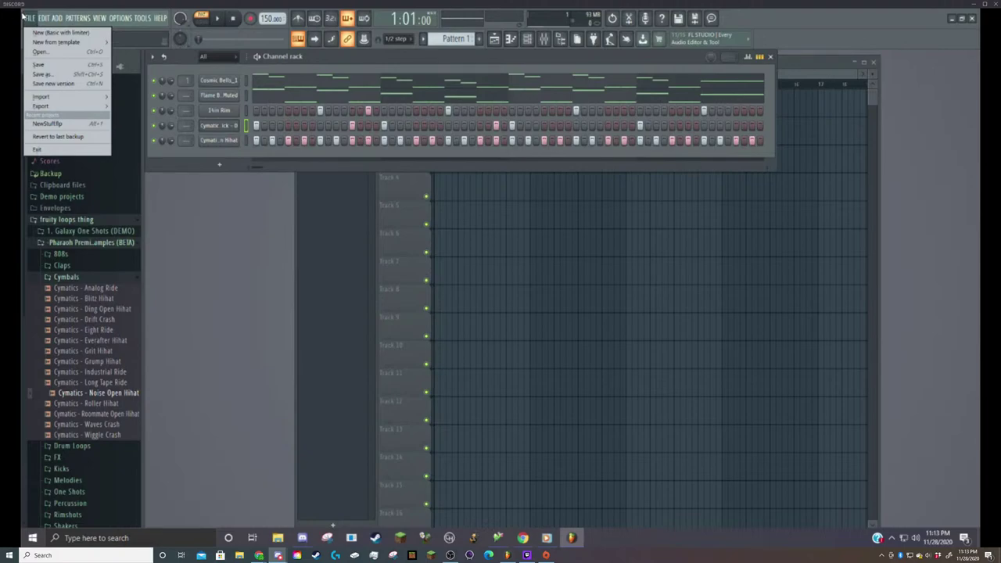
{"action": "left_click", "coordinate": [55, 75]}
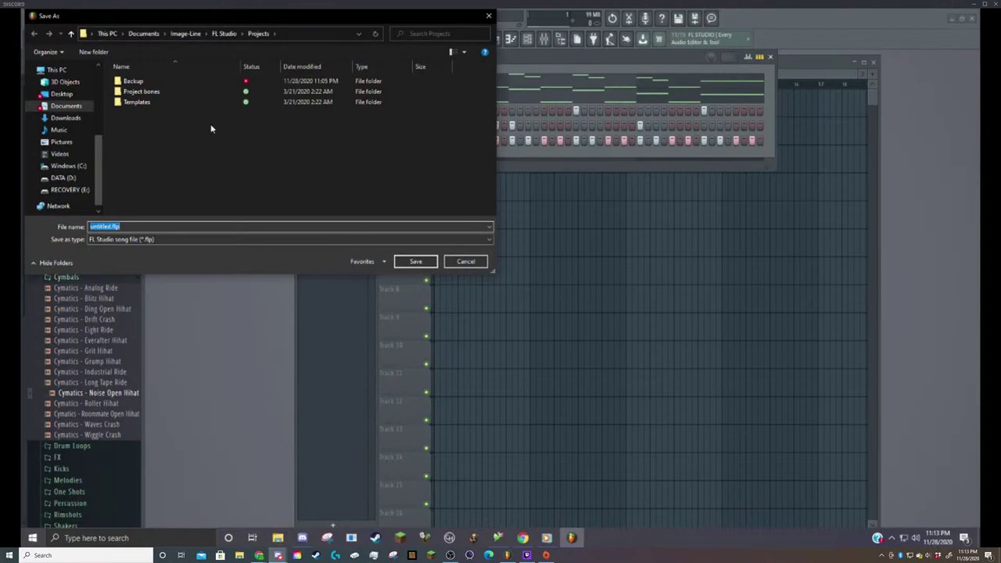
{"action": "type", "text": "E"}
{"action": "type", "text": " harmon"}
{"action": "type", "text": "ic minor"}
{"action": "type", "text": "beat 150 bpm "}
{"action": "type", "text": "master"}
{"action": "key", "text": "BackSpace"}
{"action": "key", "text": "BackSpace"}
{"action": "key", "text": "BackSpace"}
{"action": "key", "text": "BackSpace"}
{"action": "key", "text": "BackSpace"}
{"action": "key", "text": "BackSpace"}
{"action": "type", "text": "super mario"}
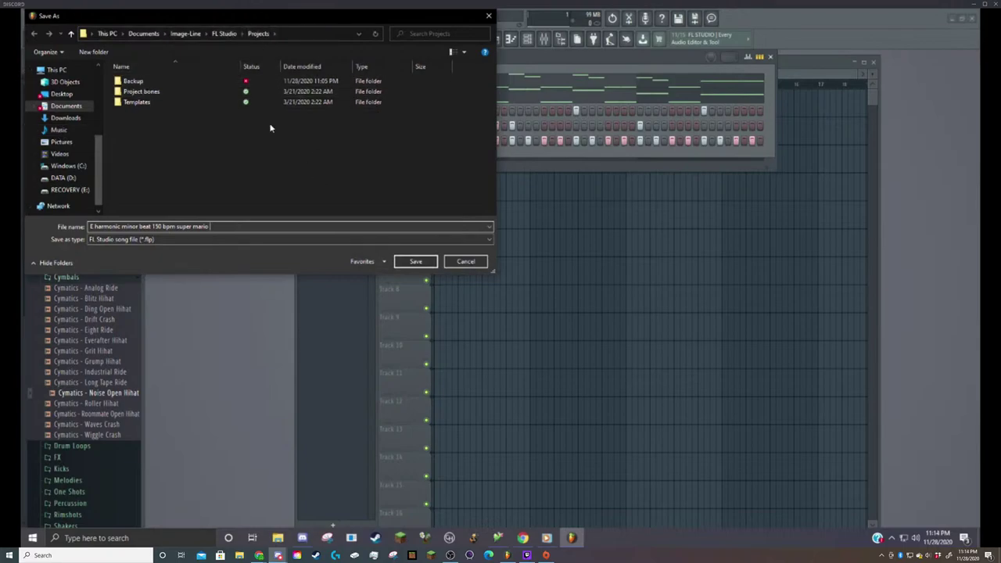
Save the project in the "fruity loops thing" folder on the Desktop and dismiss the trial-mode purchase notice.
{"action": "left_click", "coordinate": [70, 94]}
{"action": "scroll", "coordinate": [208, 137], "scroll_direction": "down", "scroll_amount": 5}
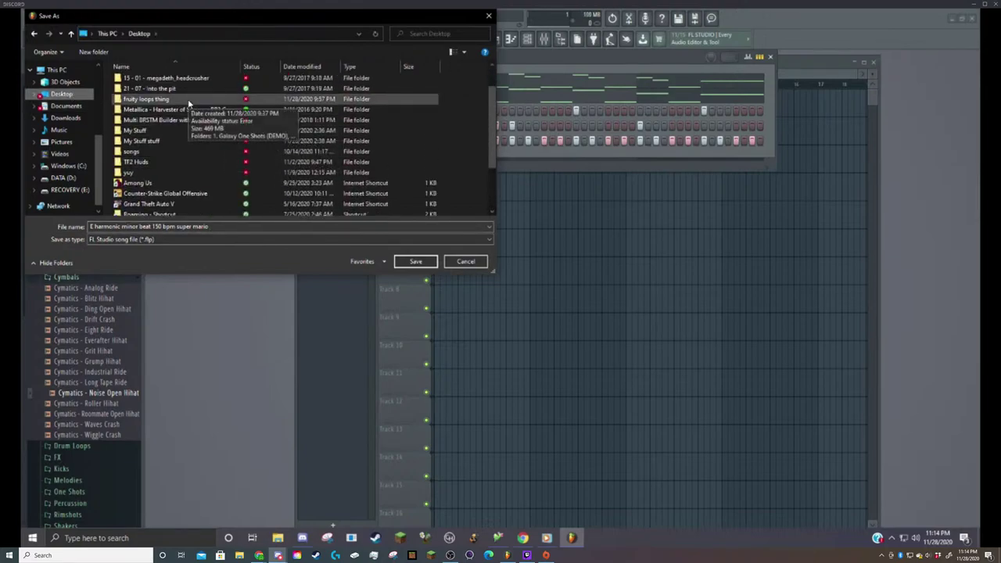
{"action": "left_click", "coordinate": [188, 102]}
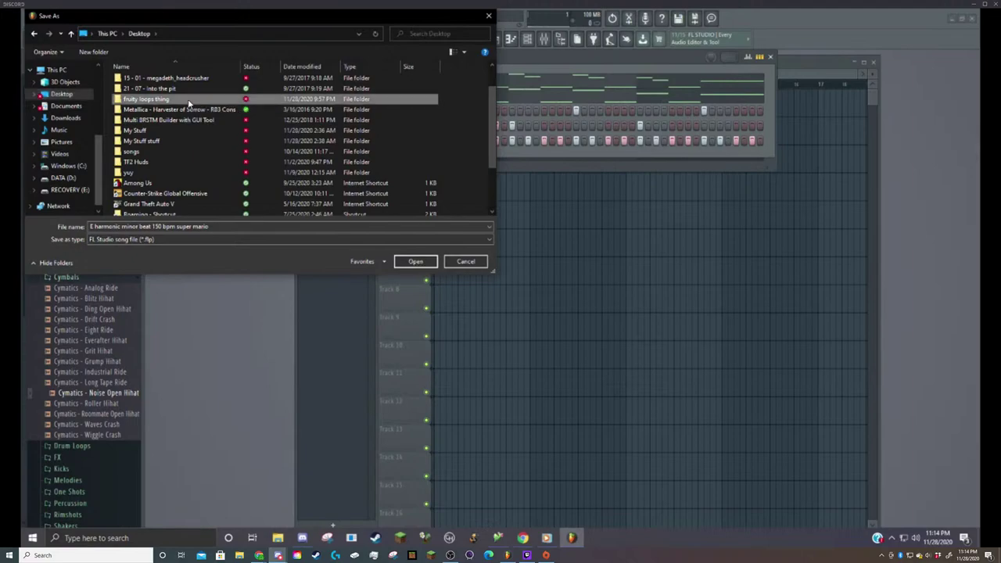
{"action": "left_click", "coordinate": [406, 263]}
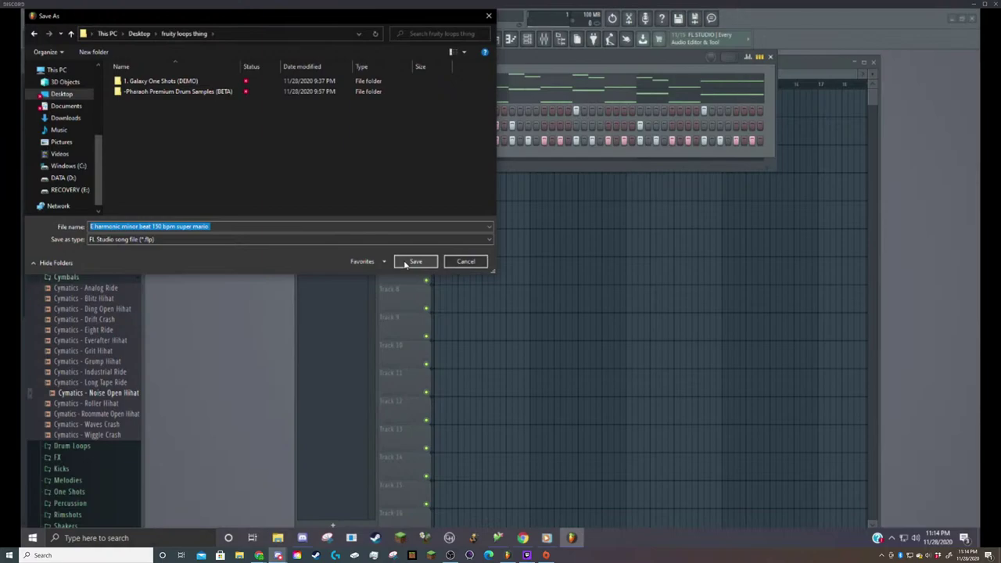
{"action": "left_click", "coordinate": [408, 262]}
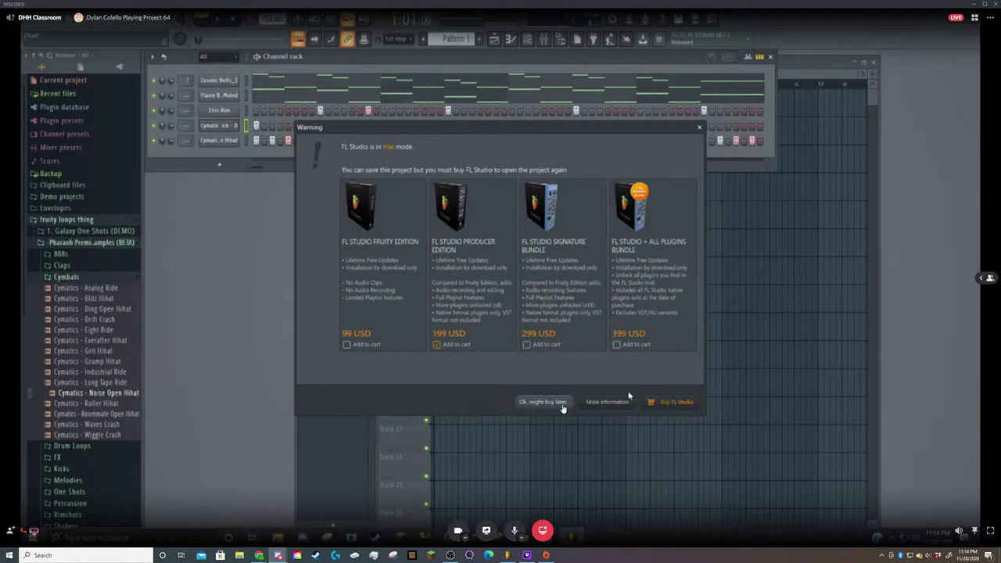
{"action": "left_click", "coordinate": [542, 402]}
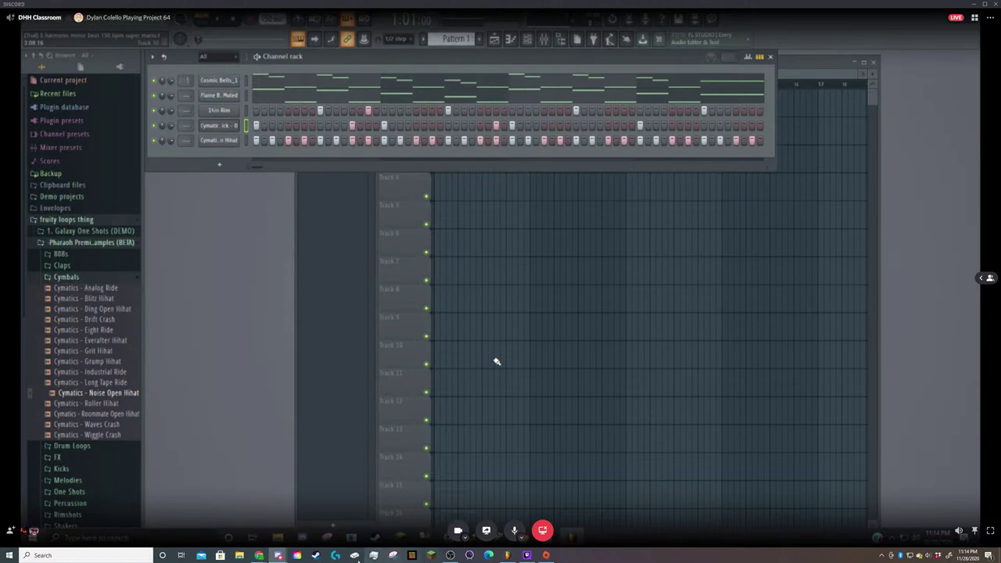
Leave and rejoin the screen share in the DHH Classroom Discord call, and end the share.
{"action": "mouse_move", "coordinate": [259, 555]}
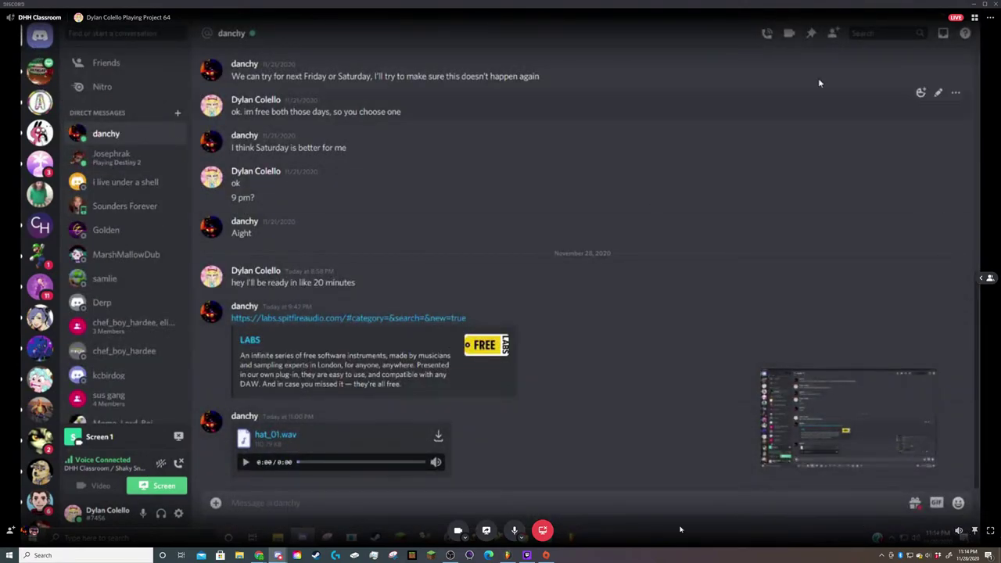
{"action": "left_click", "coordinate": [543, 530]}
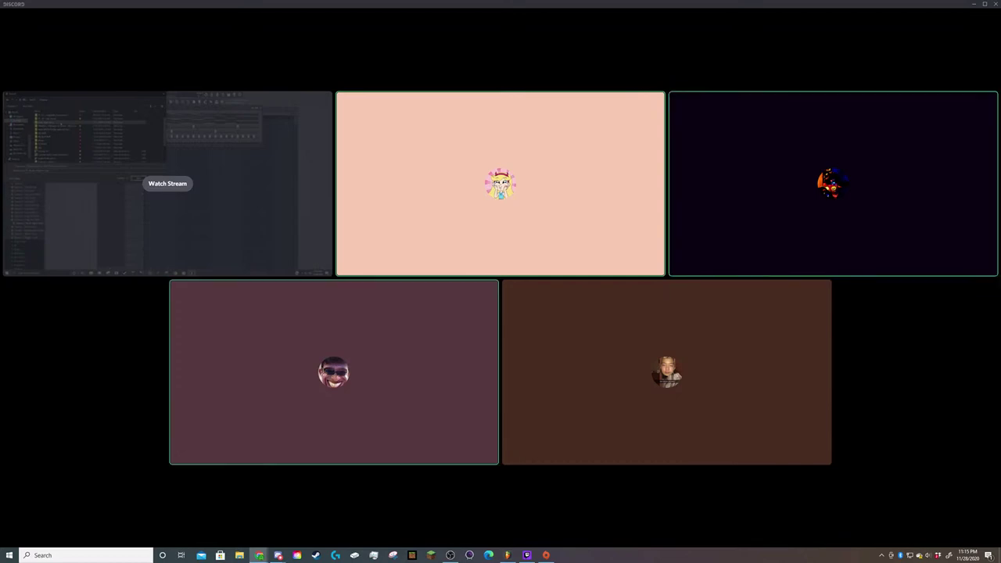
{"action": "left_click", "coordinate": [511, 558]}
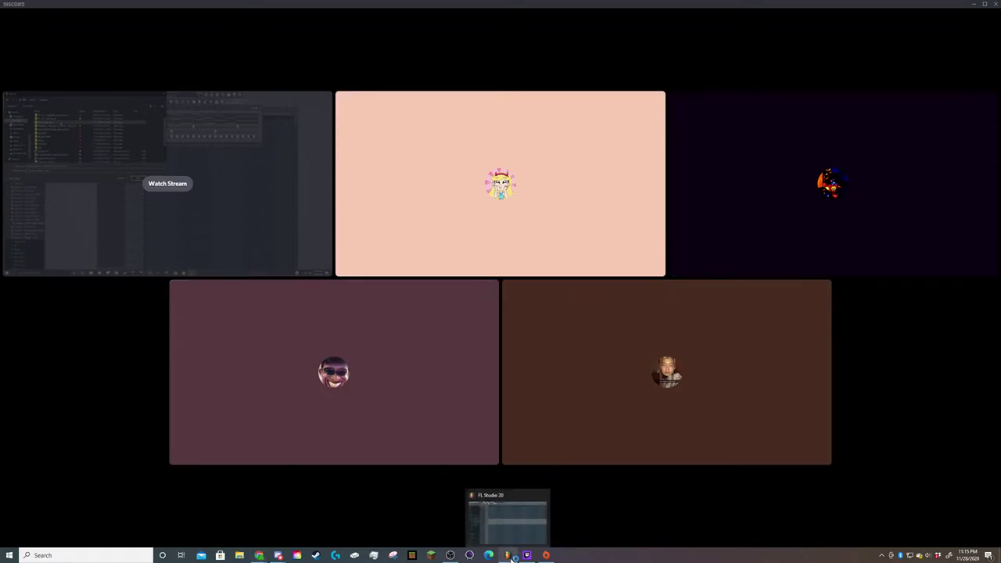
{"action": "left_click", "coordinate": [511, 298]}
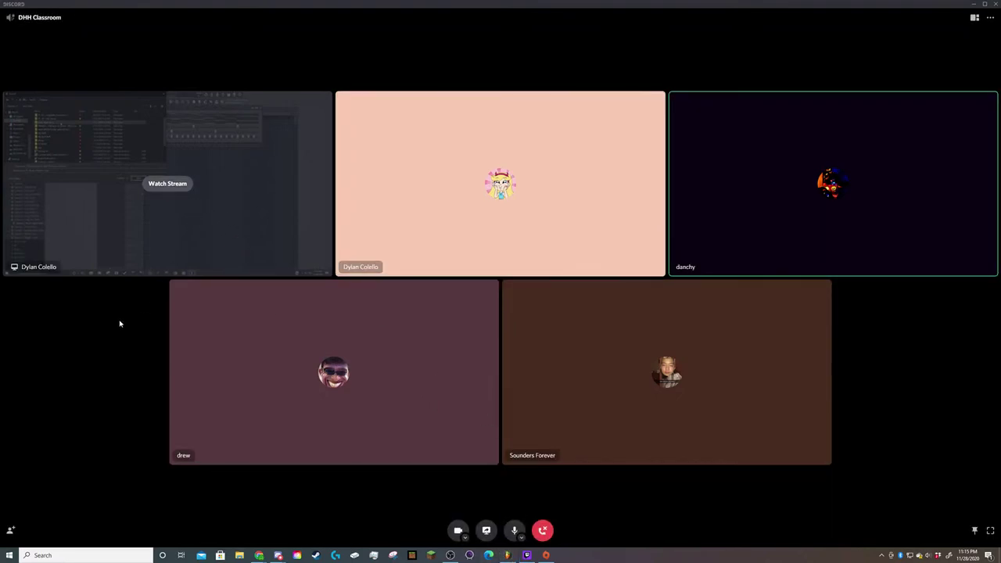
{"action": "left_click", "coordinate": [162, 241]}
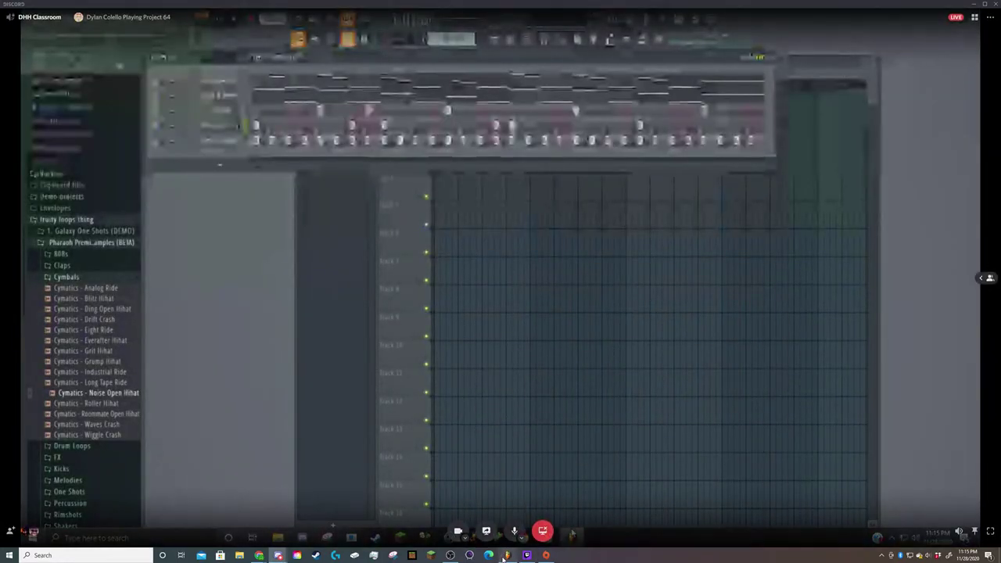
{"action": "left_click", "coordinate": [542, 530]}
{"action": "left_click", "coordinate": [238, 208]}
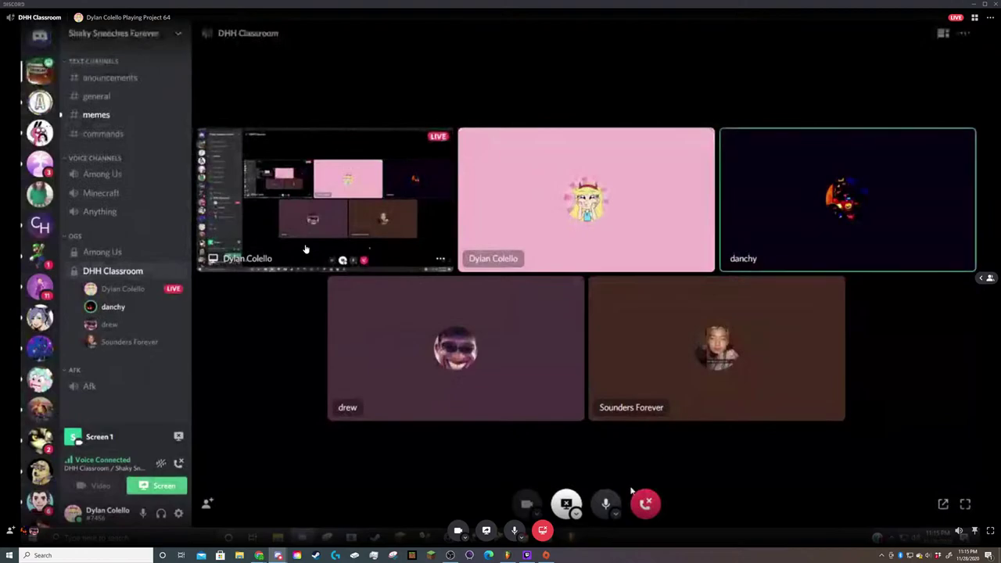
{"action": "left_click", "coordinate": [570, 506]}
{"action": "left_click", "coordinate": [552, 470]}
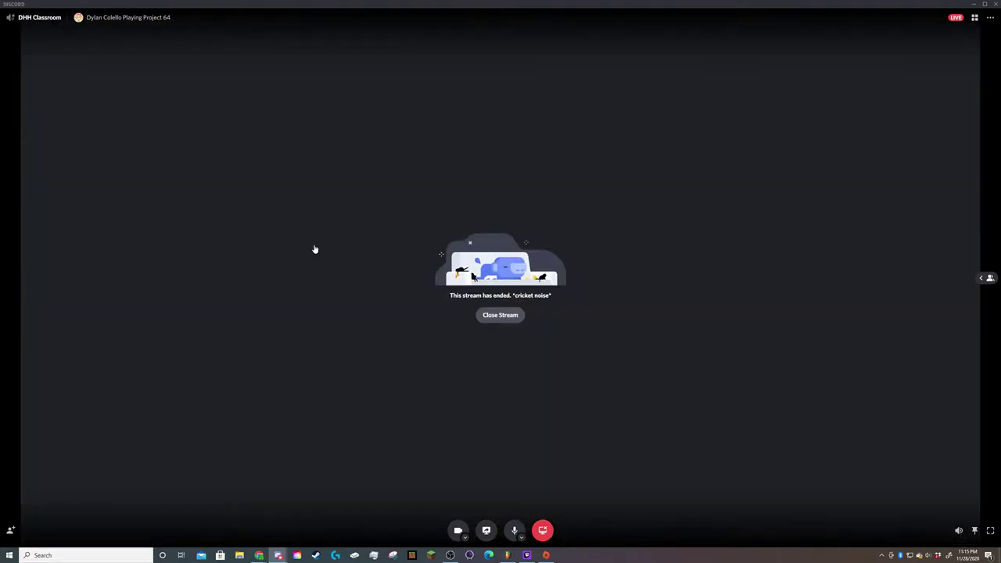
Switch to the local FL Studio window and briefly play the beat from the start.
{"action": "left_click", "coordinate": [507, 555]}
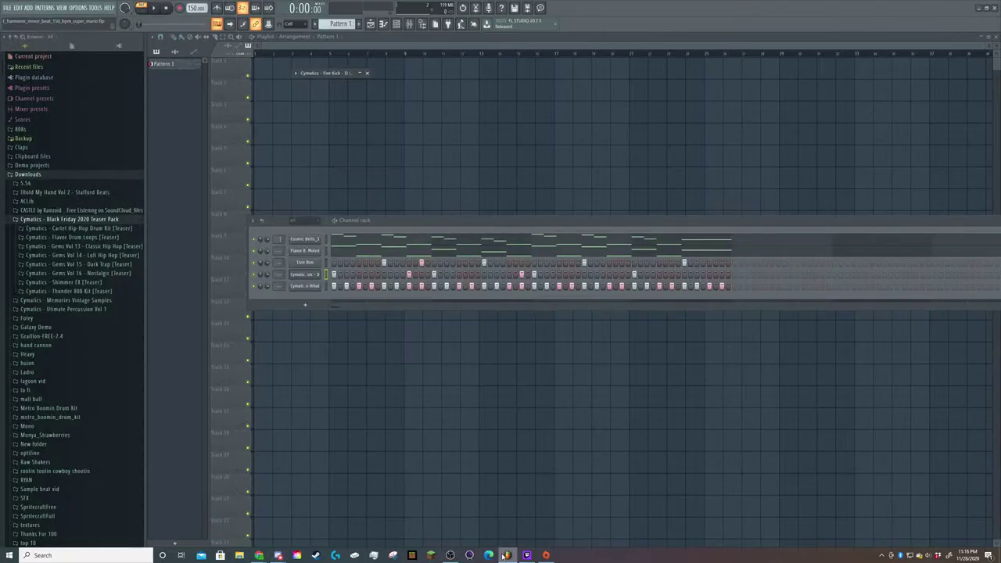
{"action": "key", "text": "space"}
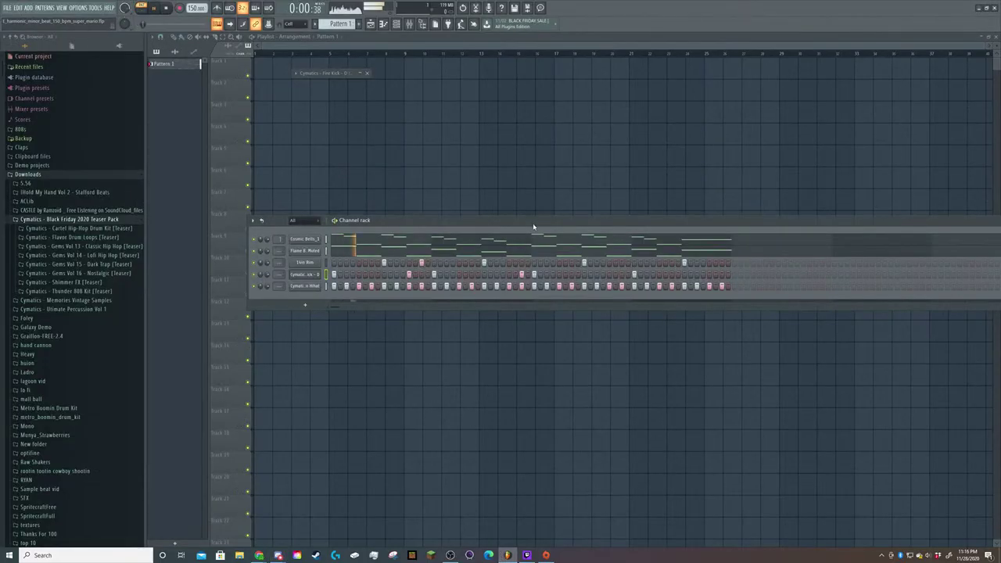
{"action": "key", "text": "space"}
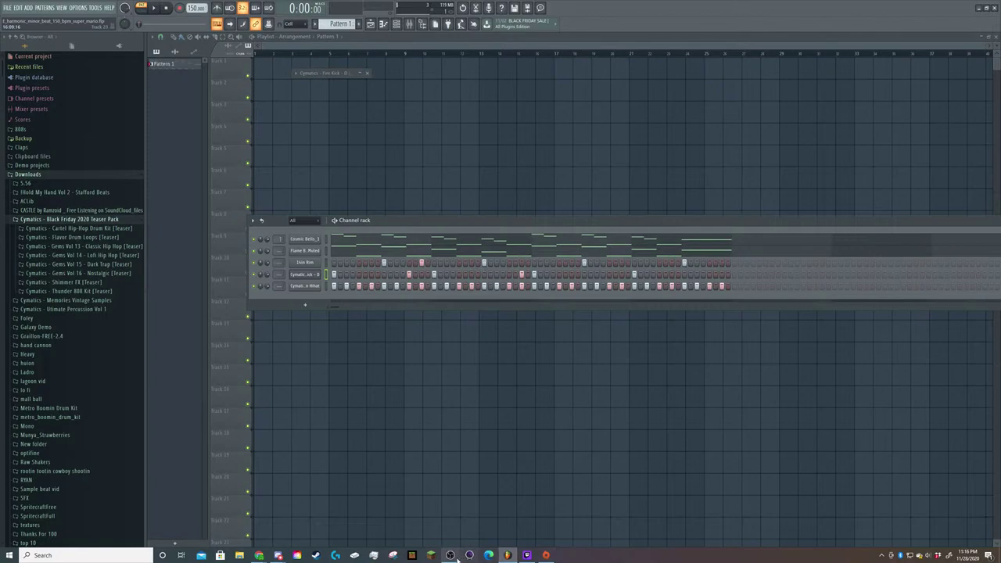
{"action": "mouse_move", "coordinate": [450, 555]}
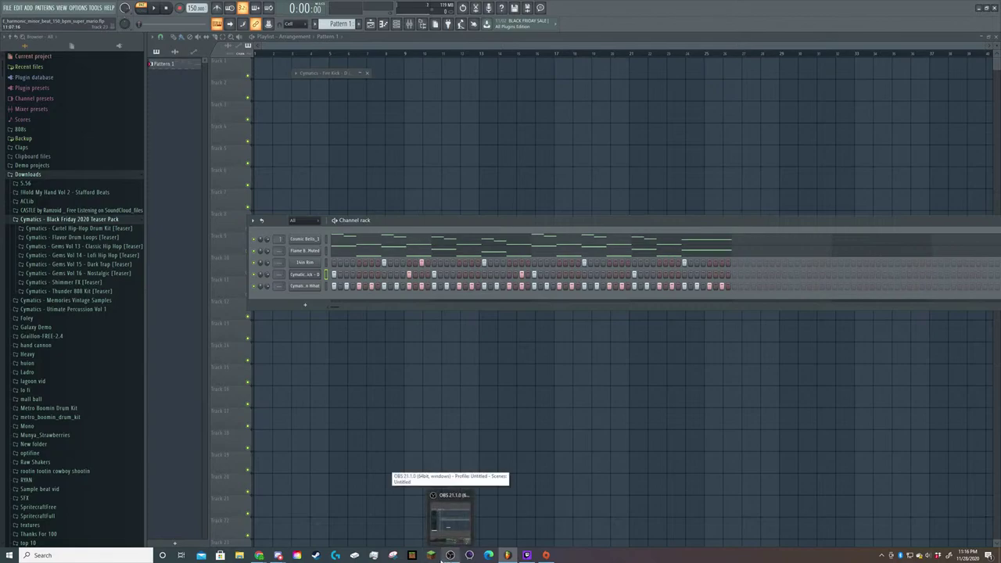
{"action": "mouse_move", "coordinate": [450, 520]}
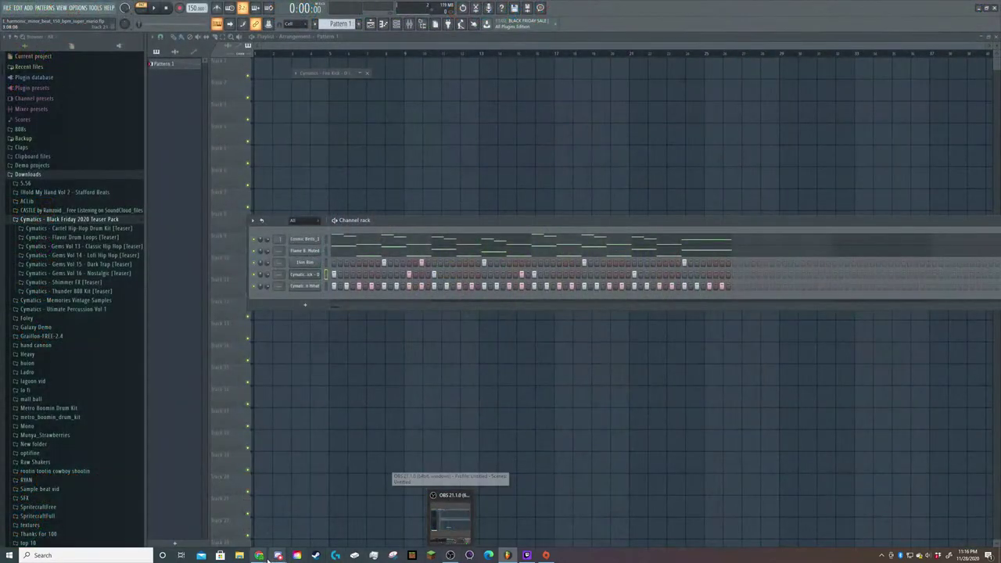
{"action": "mouse_move", "coordinate": [266, 557]}
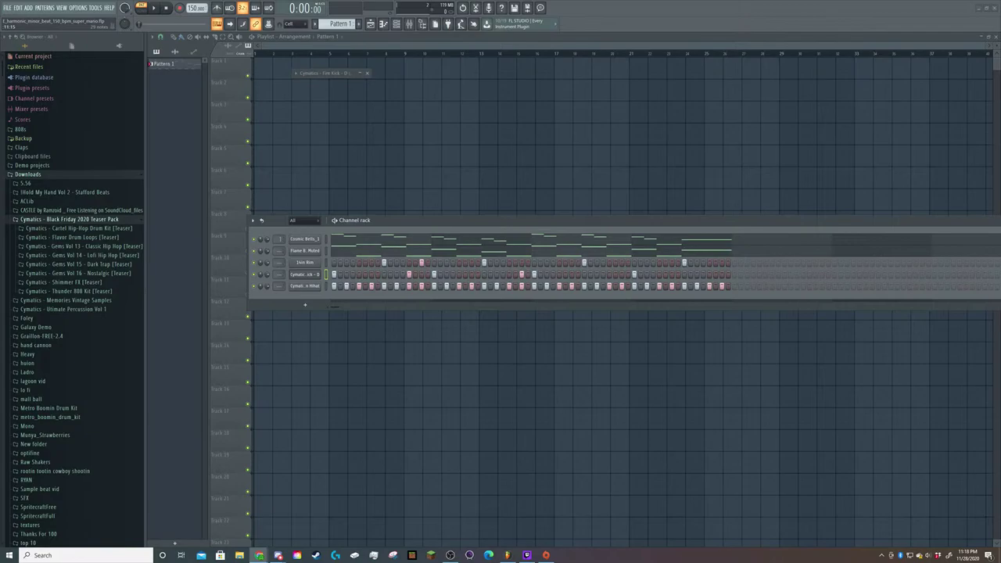
{"action": "mouse_move", "coordinate": [278, 555]}
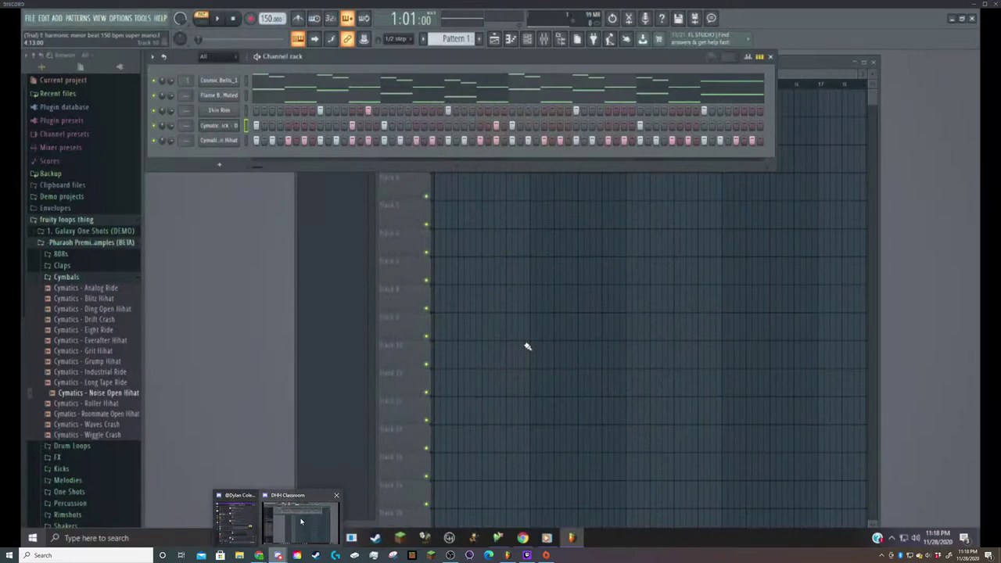
{"action": "left_click", "coordinate": [250, 520]}
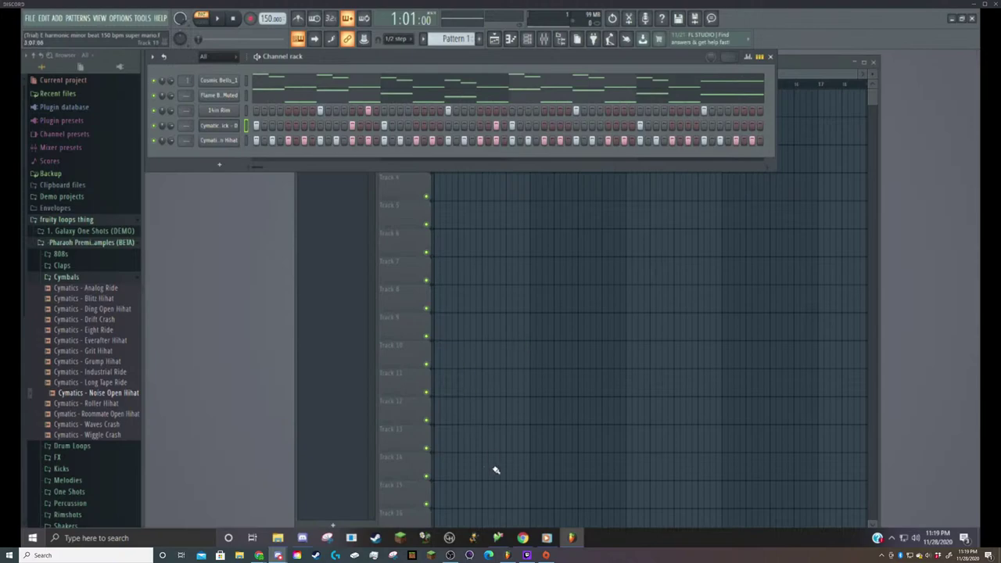
Check the YouTube live stream page in Chrome and return to the saved project in FL Studio.
{"action": "left_click", "coordinate": [523, 539]}
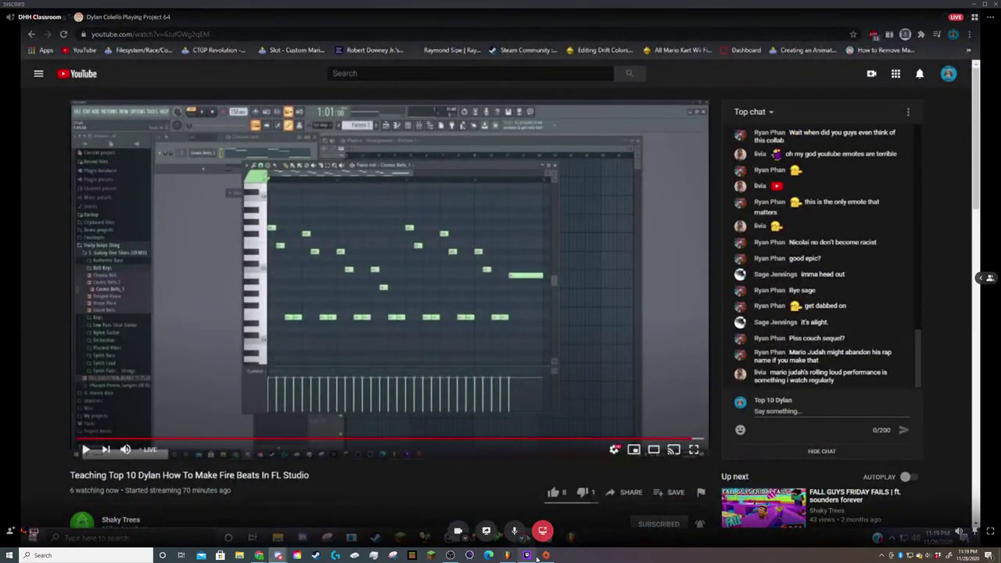
{"action": "left_click", "coordinate": [572, 538]}
{"action": "mouse_move", "coordinate": [512, 559]}
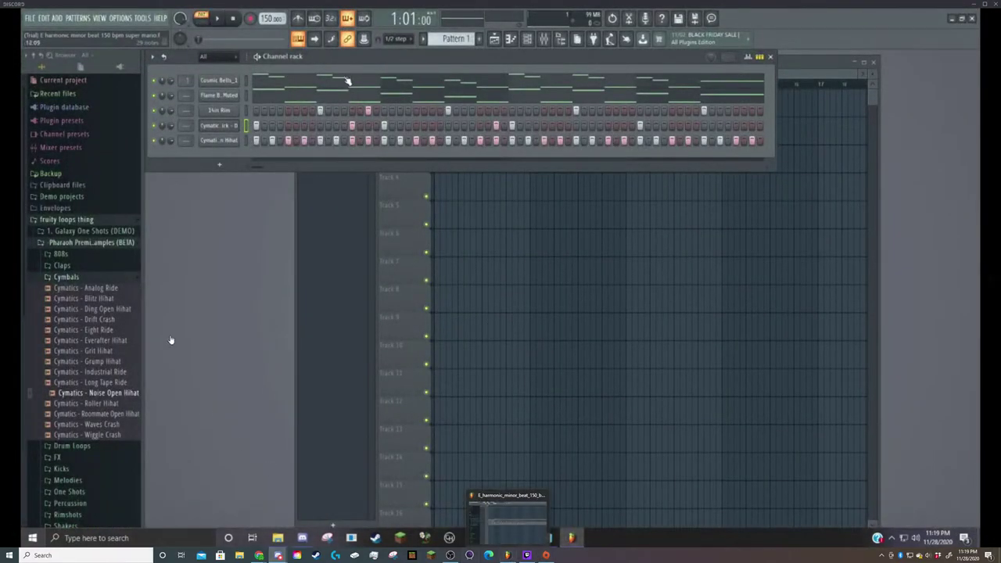
{"action": "left_click", "coordinate": [711, 466]}
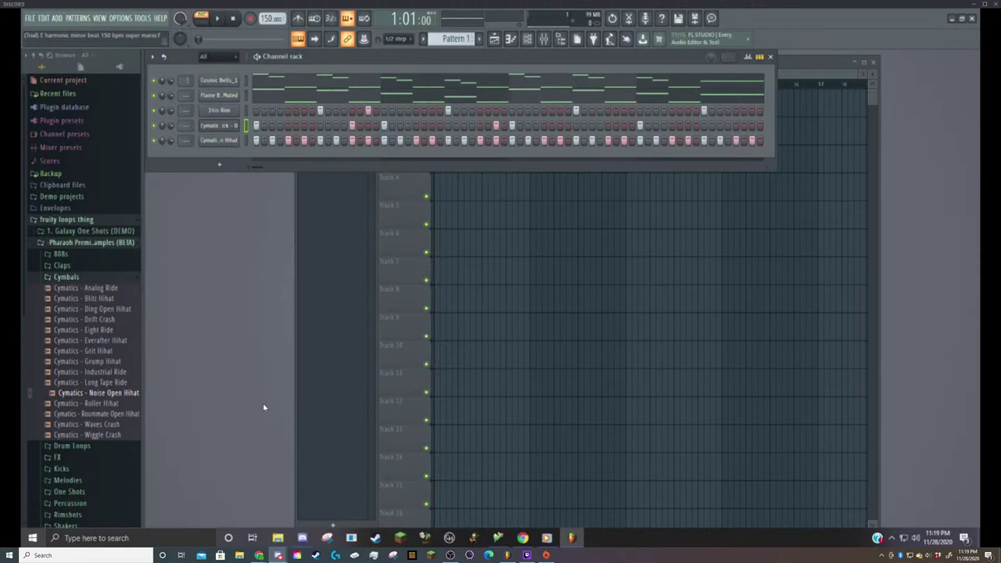
Create a new project from the "Basic with limiter" template.
{"action": "left_click", "coordinate": [31, 18]}
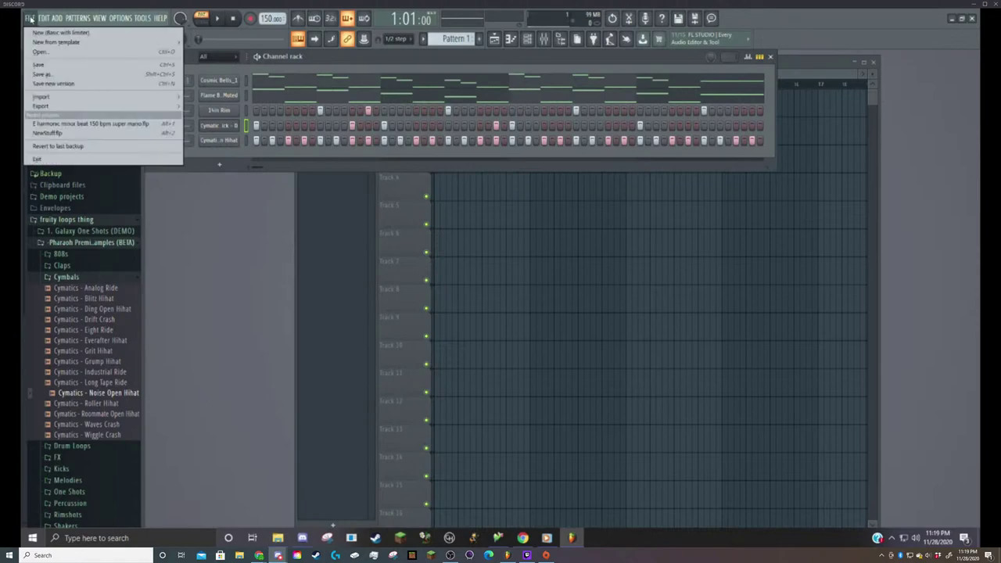
{"action": "mouse_move", "coordinate": [53, 41]}
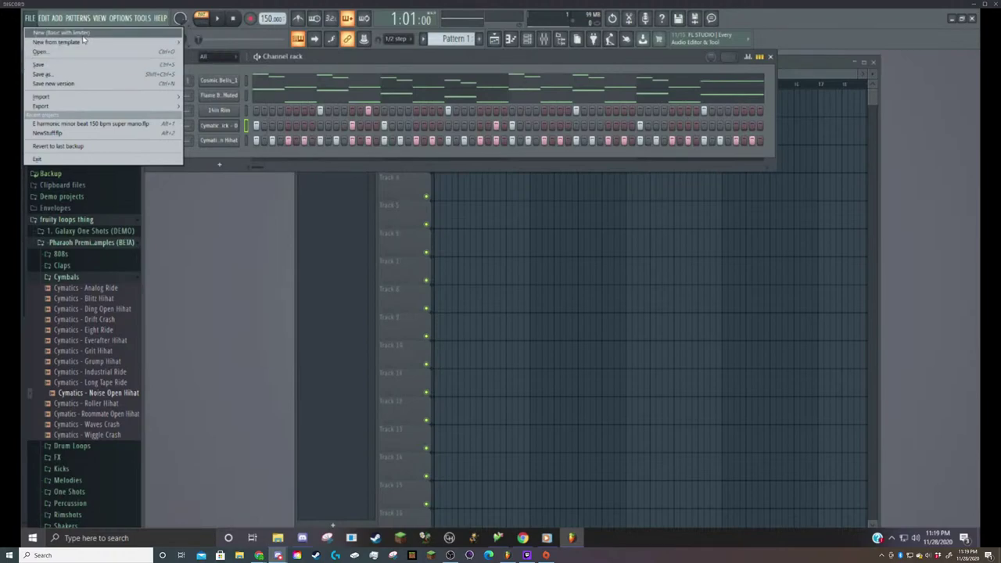
{"action": "left_click", "coordinate": [81, 32]}
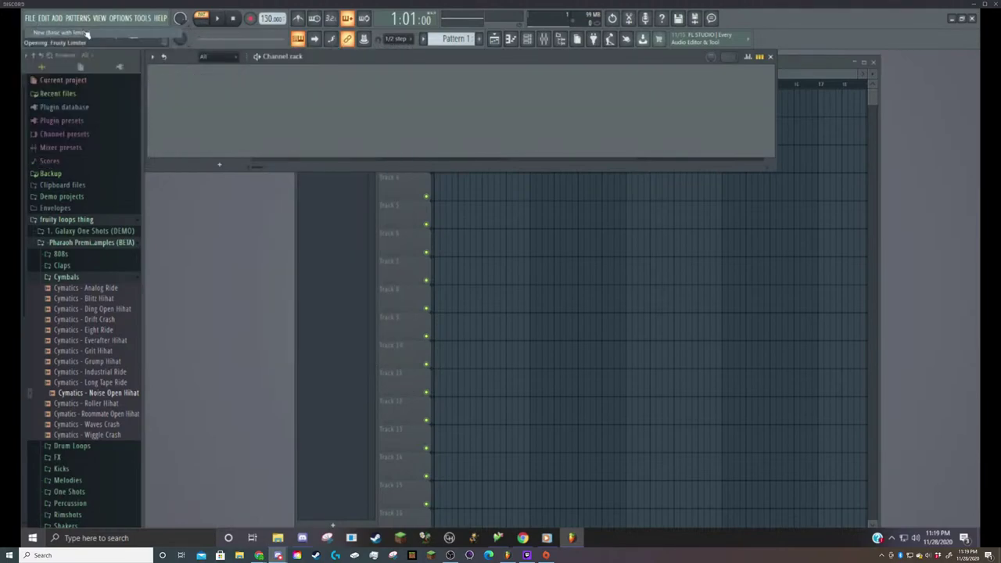
Delete the Kick and Clap channels from the new project's channel rack.
{"action": "right_click", "coordinate": [211, 86]}
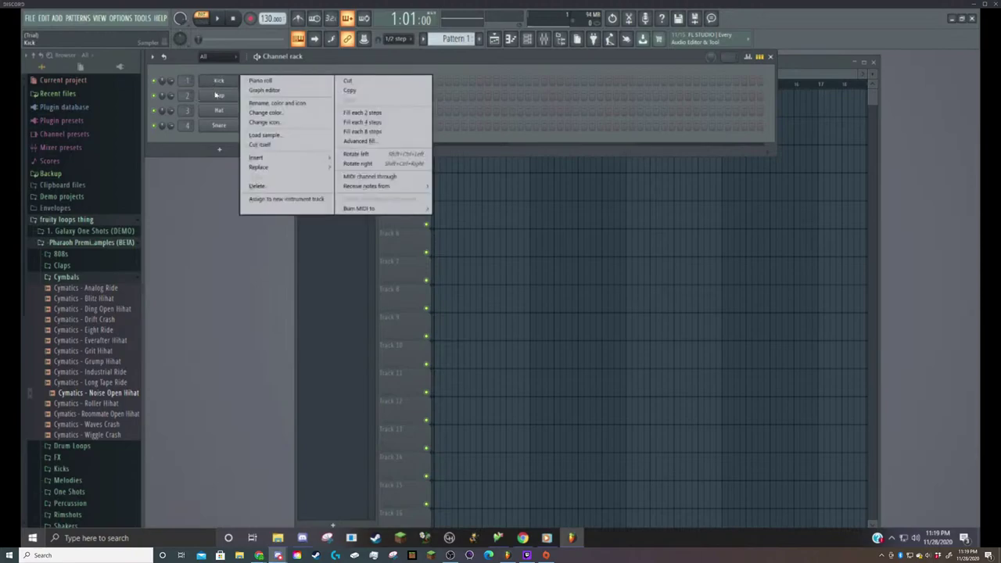
{"action": "left_click", "coordinate": [258, 186]}
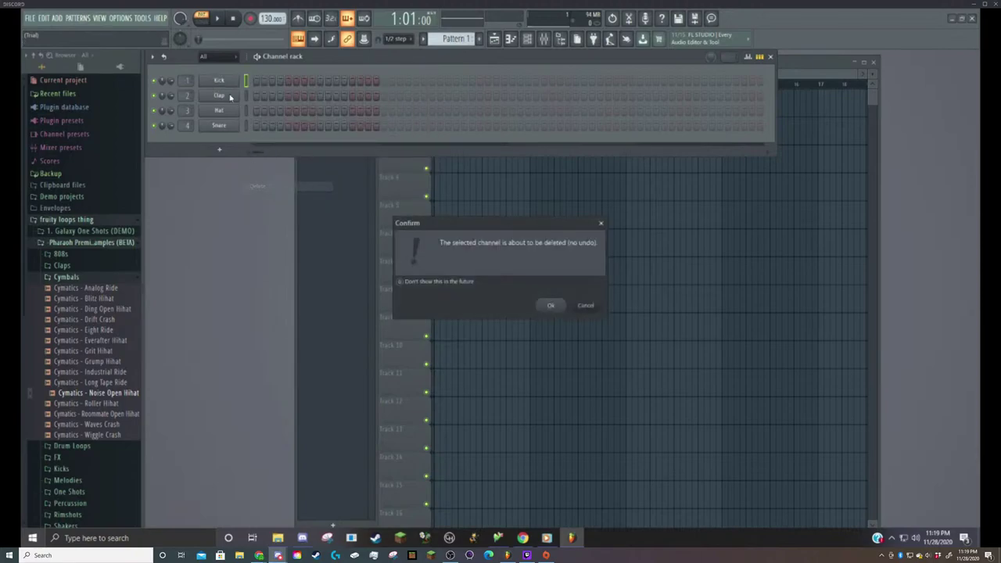
{"action": "left_click", "coordinate": [551, 305]}
{"action": "right_click", "coordinate": [212, 83]}
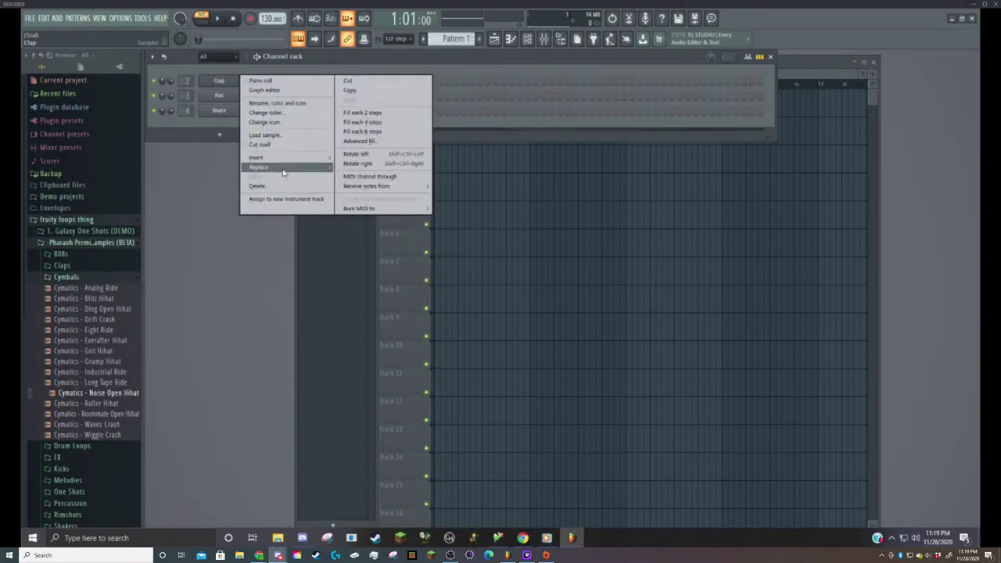
{"action": "left_click", "coordinate": [275, 187]}
{"action": "left_click", "coordinate": [560, 310]}
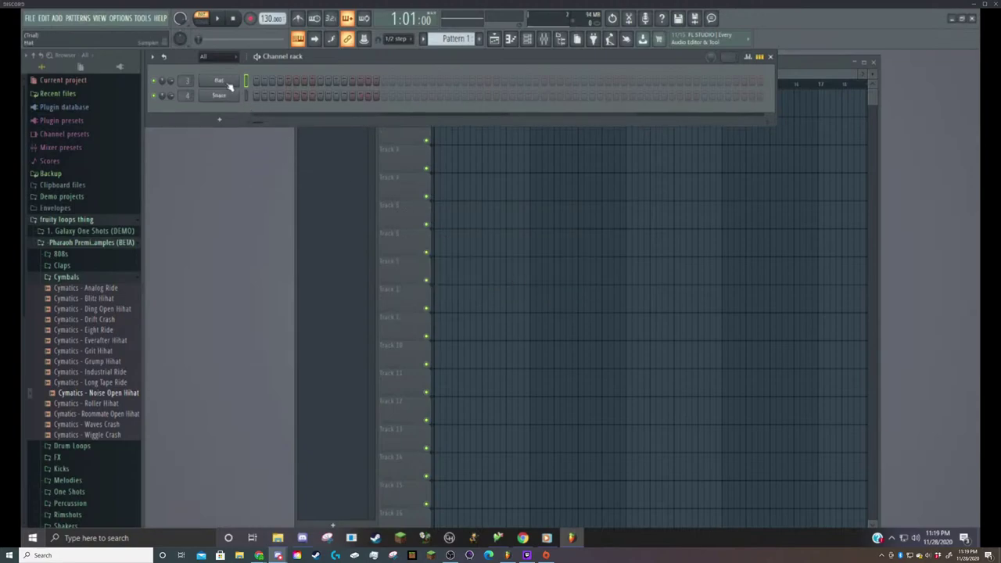
Fill steps 1 to 11 of the Hat channel and steps 1 to 6 of the Snare channel.
{"action": "left_click", "coordinate": [257, 81]}
{"action": "left_click_drag", "start_coordinate": [257, 82], "coordinate": [337, 86]}
{"action": "key", "text": "space"}
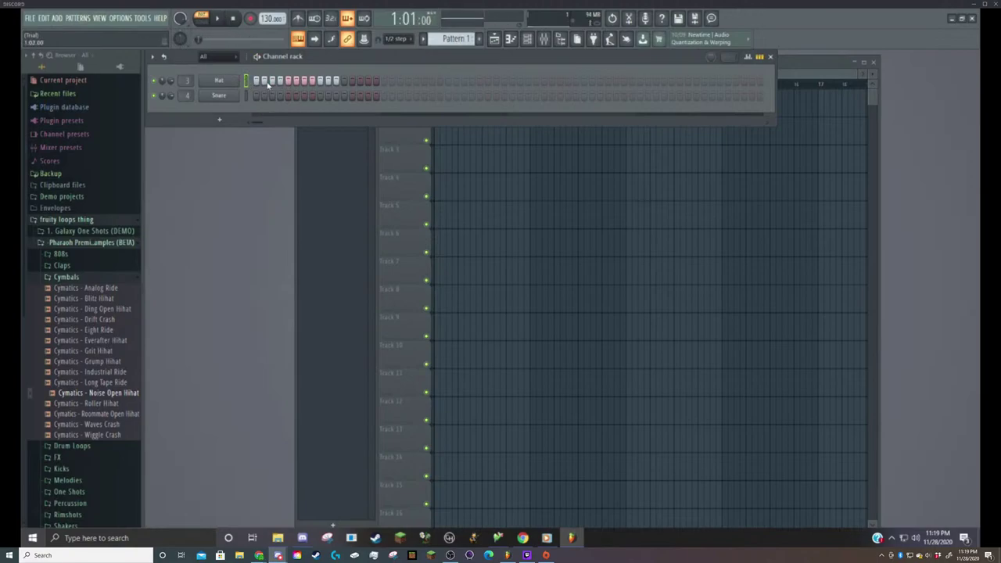
{"action": "left_click_drag", "start_coordinate": [256, 96], "coordinate": [298, 97]}
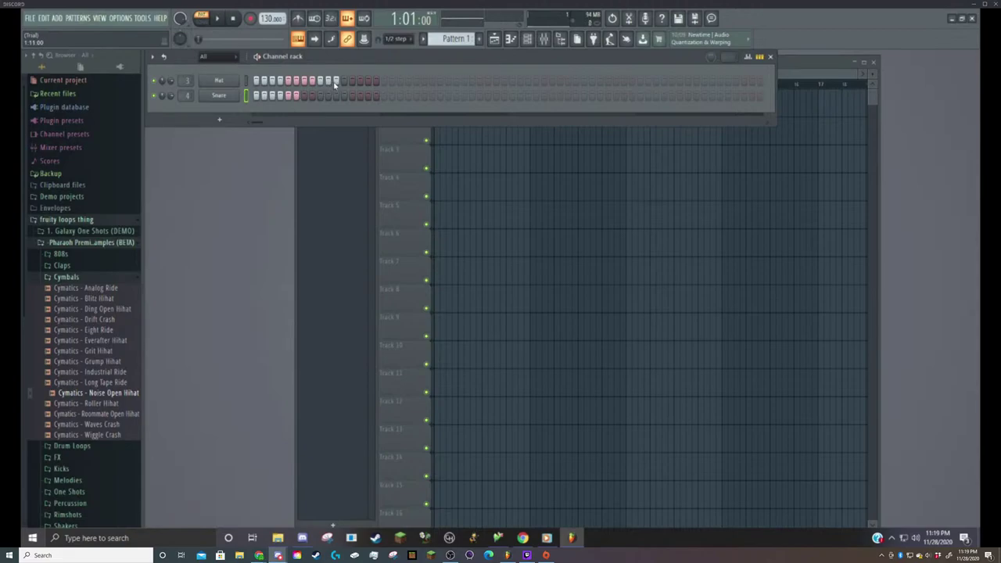
Try undoing the last step edits, play the pattern briefly, and clear the filled Hat steps.
{"action": "key", "text": "ctrl+z"}
{"action": "key", "text": "ctrl+z"}
{"action": "key", "text": "ctrl+z"}
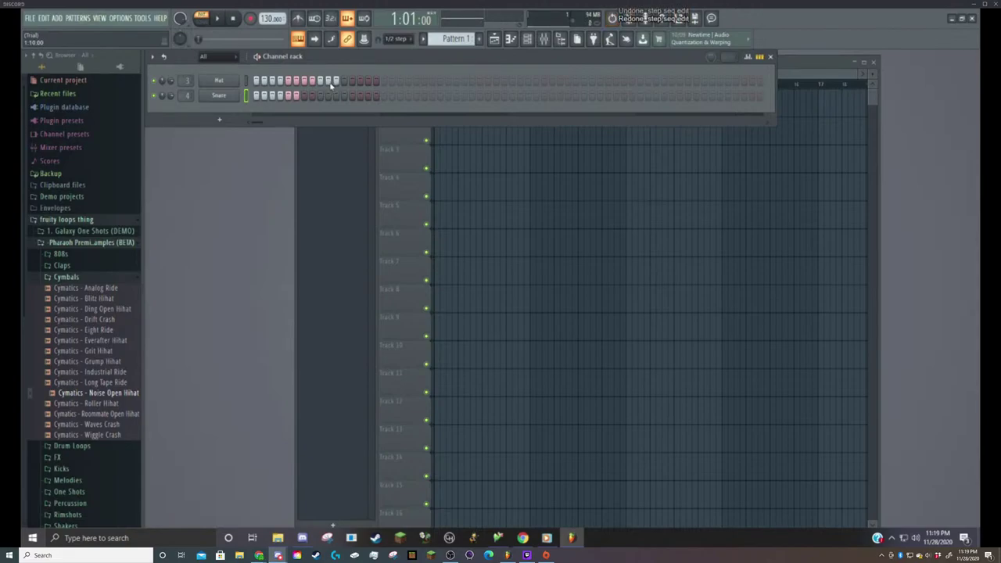
{"action": "key", "text": "space"}
{"action": "key", "text": "space"}
{"action": "left_click_drag", "start_coordinate": [335, 83], "coordinate": [252, 83]}
Delete the Hat channel from the channel rack.
{"action": "right_click", "coordinate": [225, 87]}
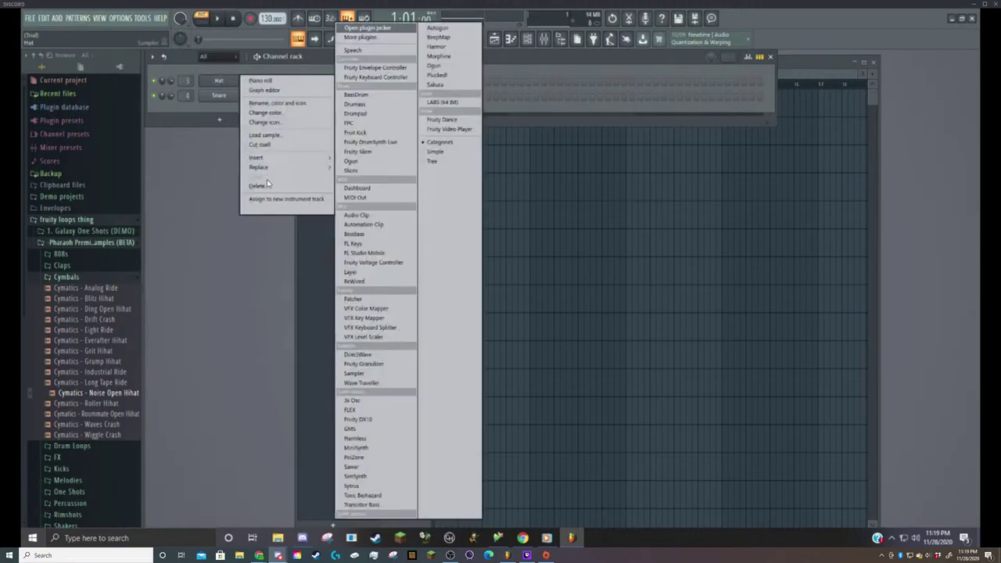
{"action": "left_click", "coordinate": [265, 187]}
{"action": "left_click", "coordinate": [557, 307]}
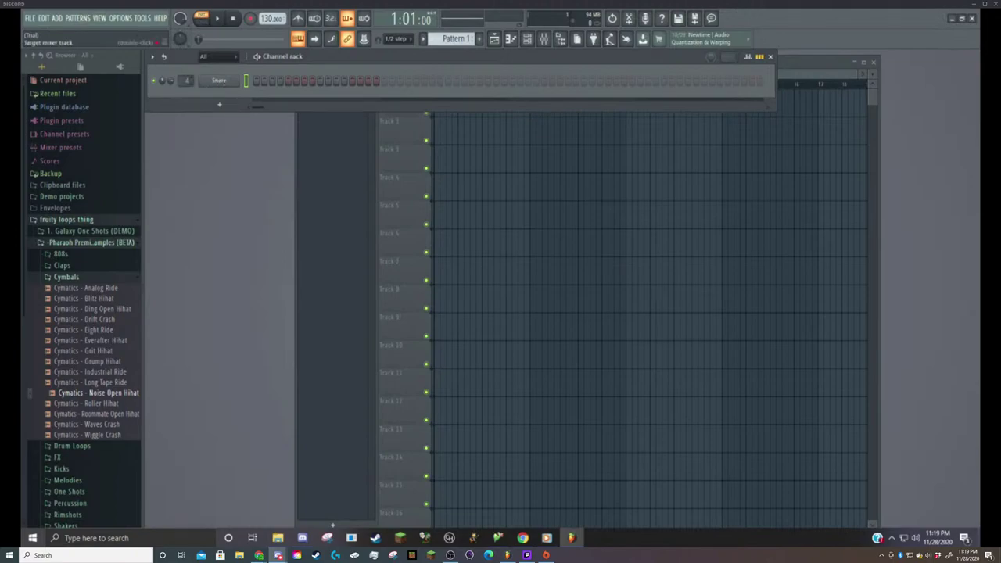
Delete the Snare channel from the channel rack and confirm the deletion.
{"action": "left_click", "coordinate": [189, 79]}
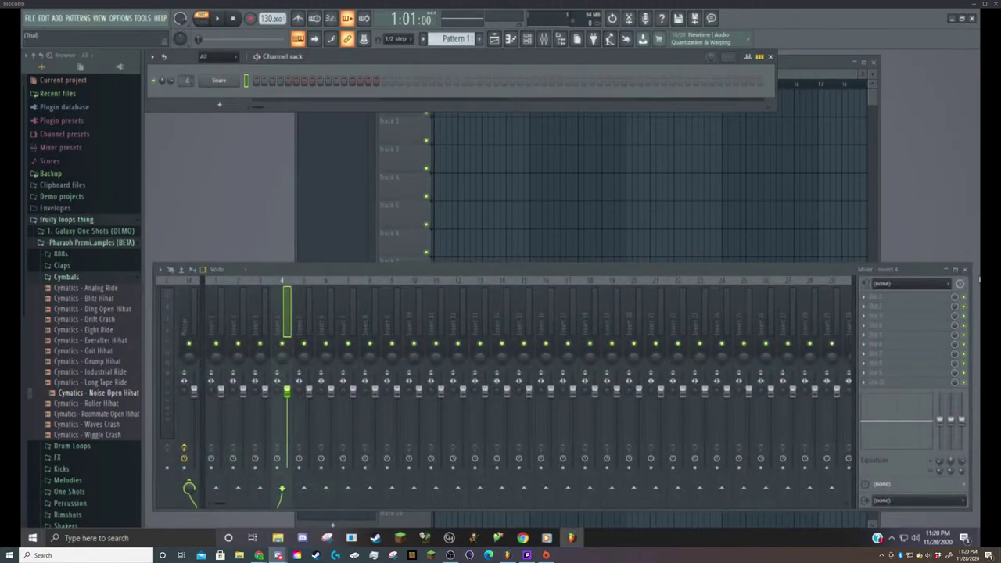
{"action": "left_click", "coordinate": [963, 271]}
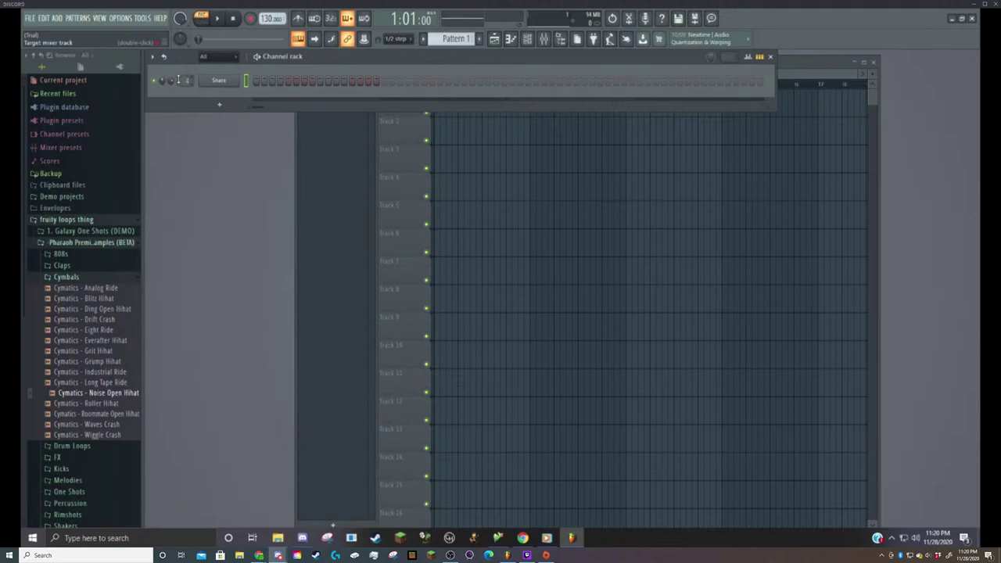
{"action": "right_click", "coordinate": [207, 80]}
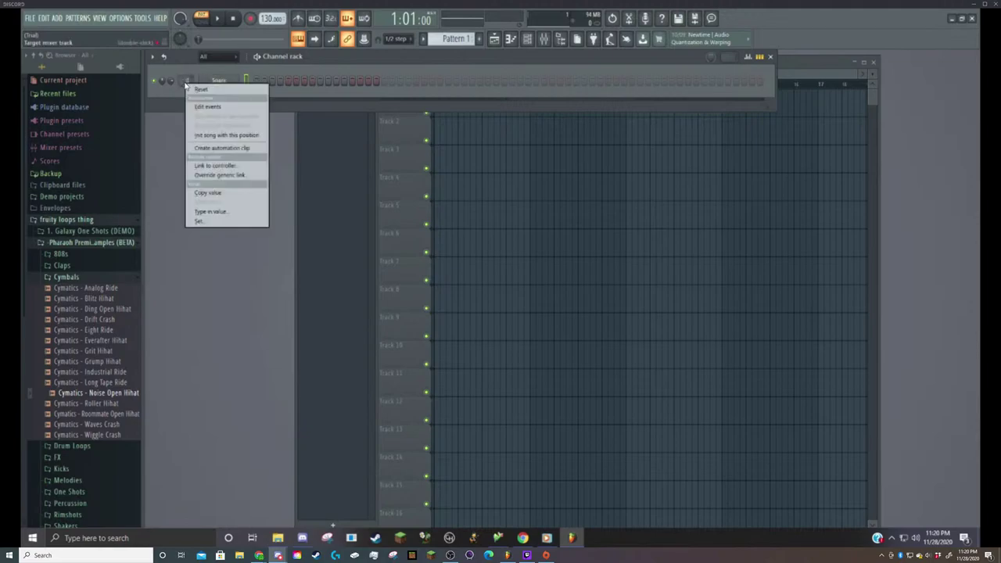
{"action": "left_click", "coordinate": [258, 186]}
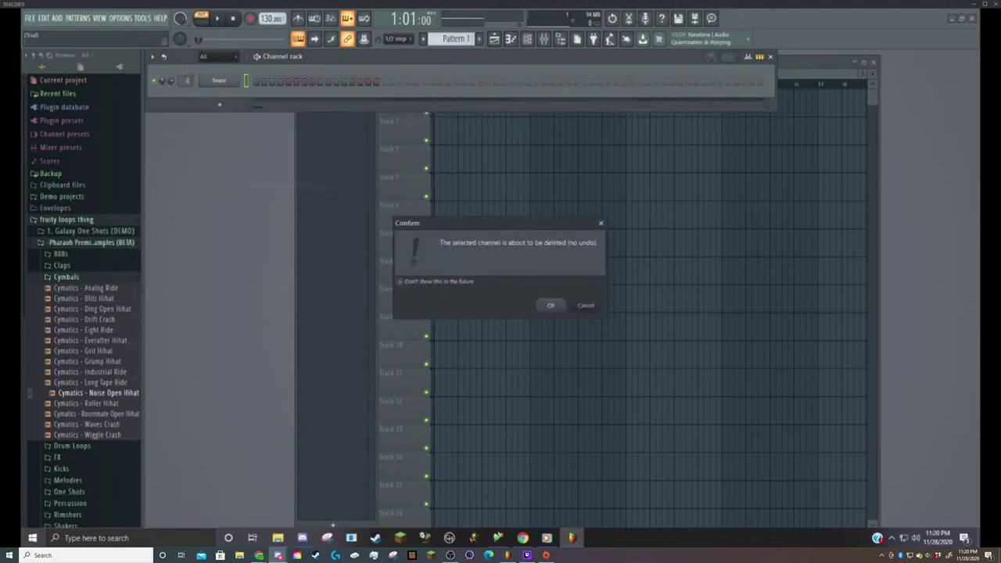
{"action": "left_click", "coordinate": [549, 305]}
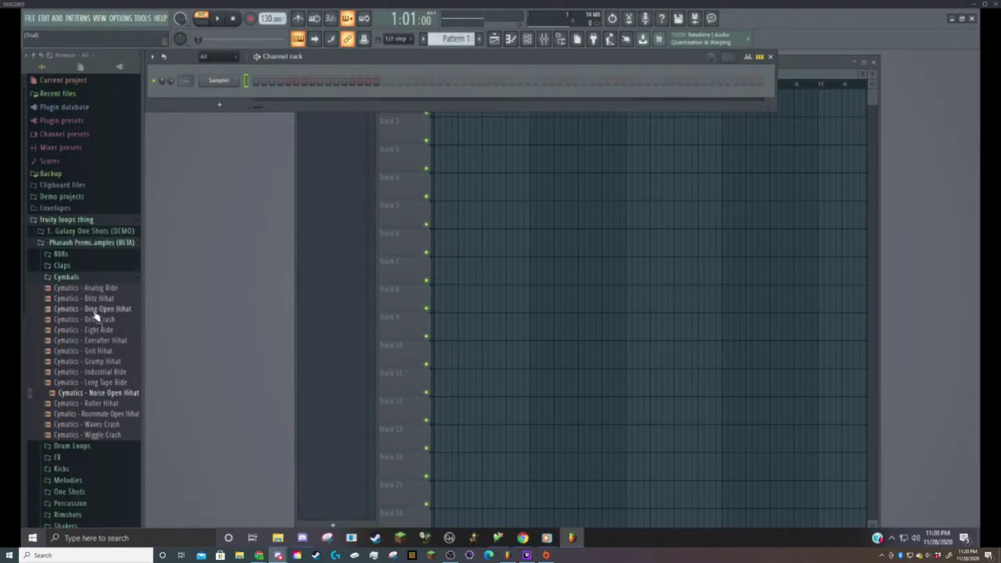
Open the 1. Galaxy One Shots (DEMO) sample folder, and switch to Discord to adjust the call's screen stream.
{"action": "left_click", "coordinate": [90, 231]}
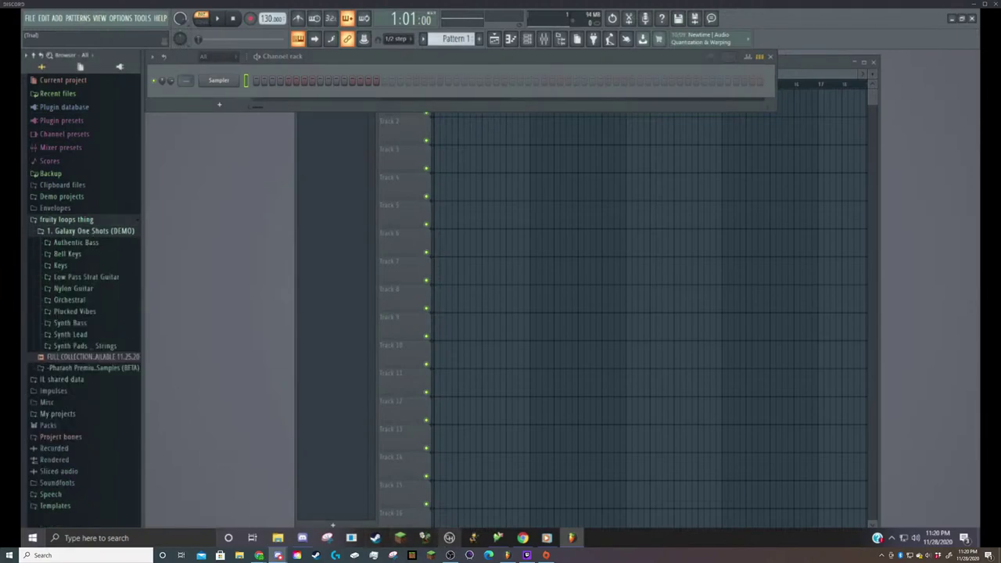
{"action": "left_click", "coordinate": [475, 540]}
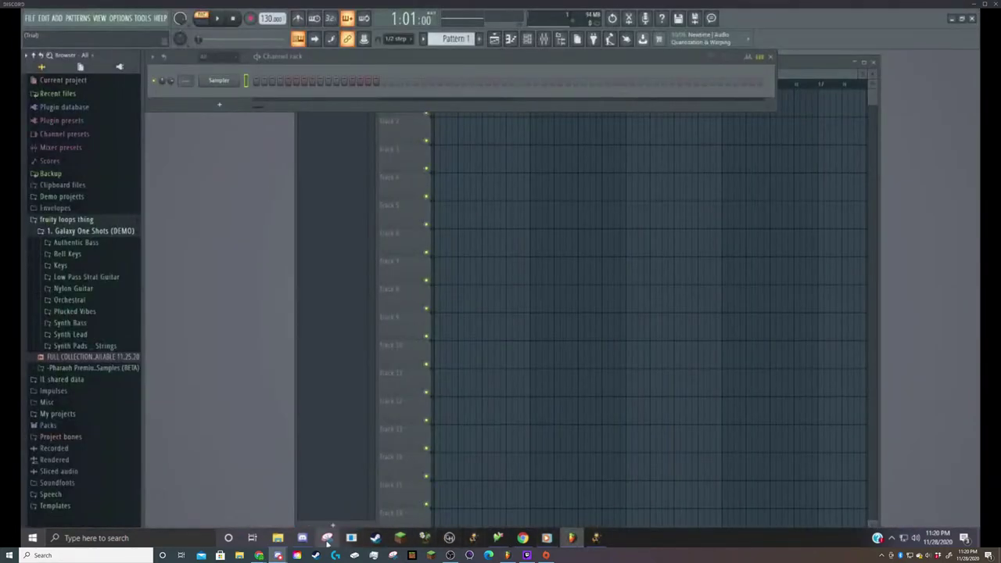
{"action": "left_click", "coordinate": [302, 539]}
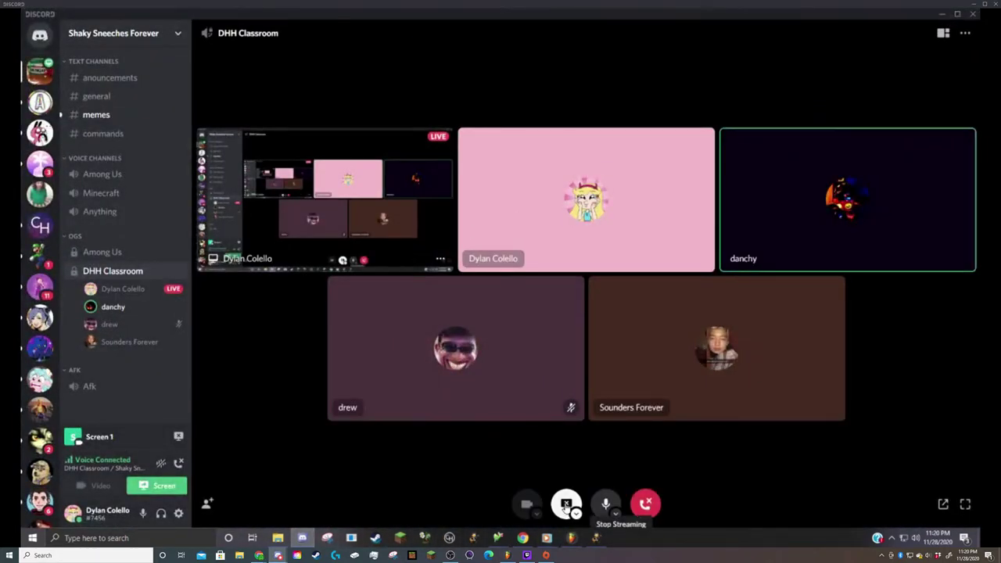
{"action": "left_click", "coordinate": [570, 439]}
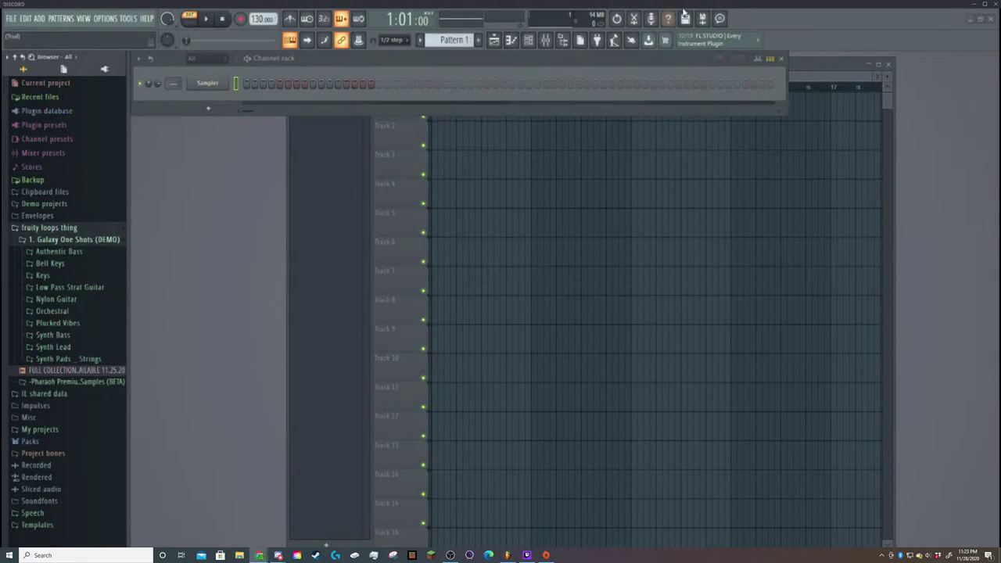
Audition the samples in the Keys folder of 1. Galaxy One Shots (DEMO), from Death Star Key to Trility.
{"action": "left_click", "coordinate": [50, 263]}
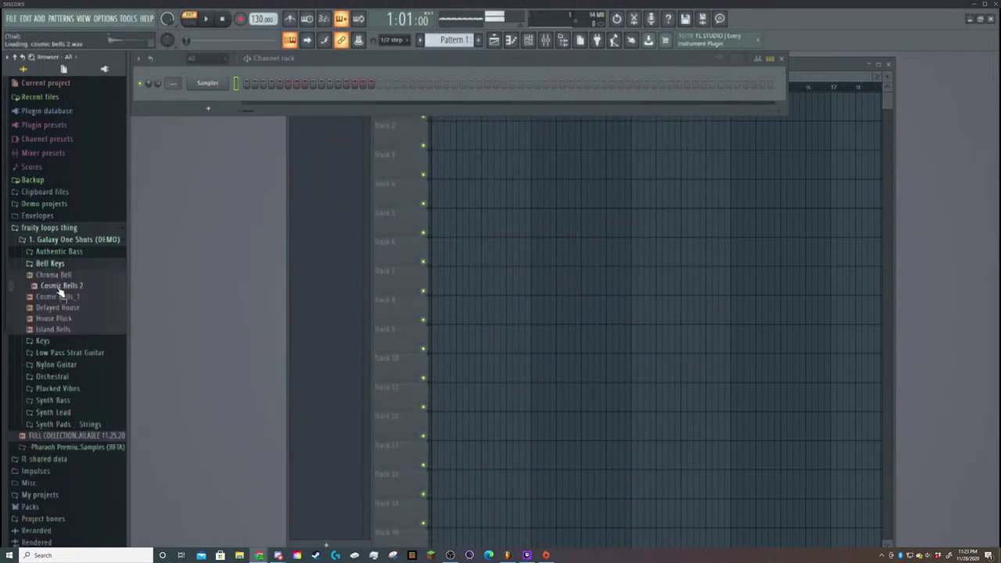
{"action": "left_click", "coordinate": [66, 341]}
{"action": "left_click", "coordinate": [63, 310]}
{"action": "left_click", "coordinate": [62, 300]}
{"action": "left_click", "coordinate": [62, 289]}
{"action": "left_click", "coordinate": [63, 311]}
{"action": "left_click", "coordinate": [63, 321]}
{"action": "left_click", "coordinate": [59, 331]}
Audition the Nylon Muted Rain and Nylon Muted samples in the Nylon Guitar folder.
{"action": "left_click", "coordinate": [67, 354]}
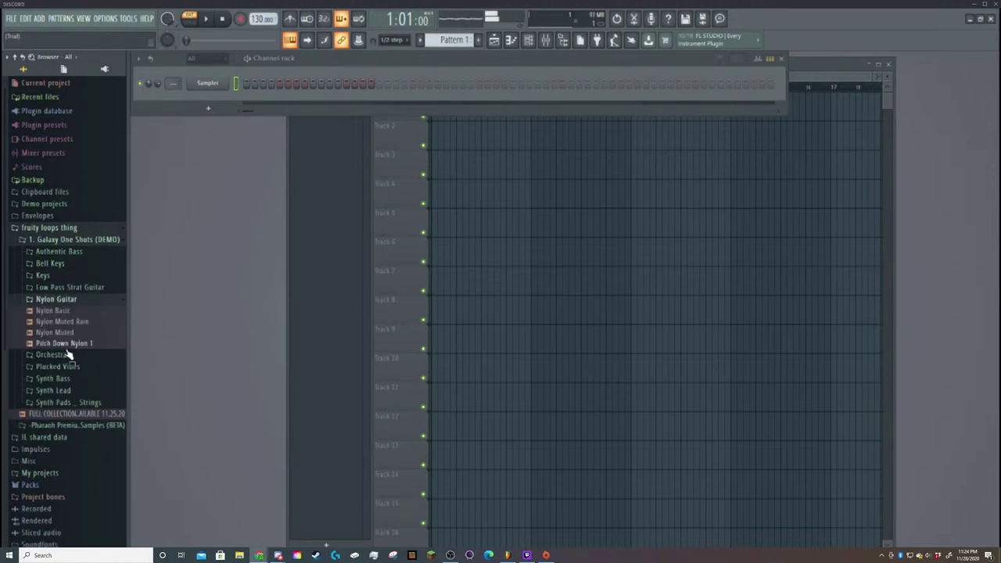
{"action": "left_click", "coordinate": [64, 324]}
{"action": "left_click", "coordinate": [65, 334]}
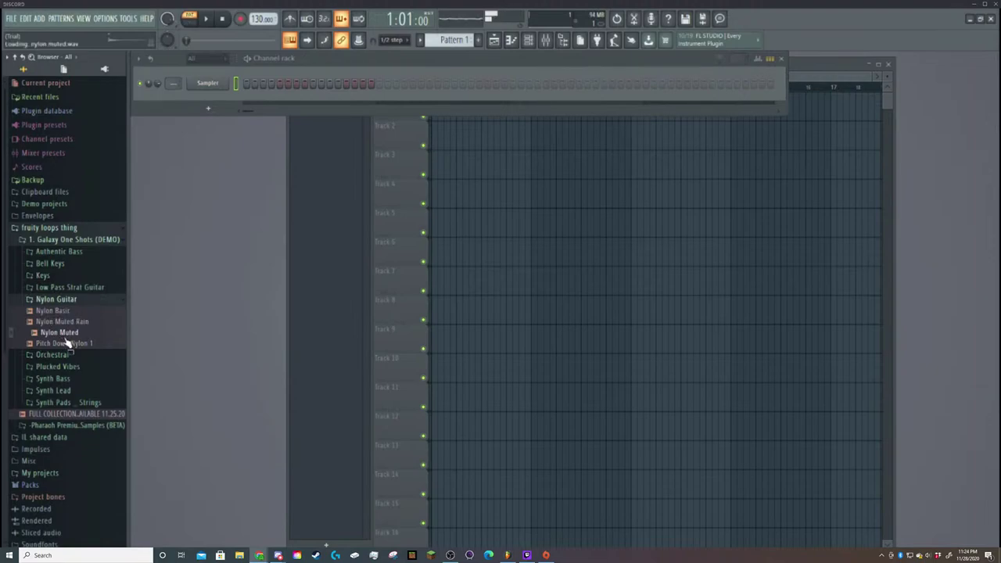
Audition Cosmic Bells 2, Chroma Bell, House Pluck, Delayed House and Island Bells in the Bell Keys folder.
{"action": "left_click", "coordinate": [50, 264]}
{"action": "left_click", "coordinate": [58, 286]}
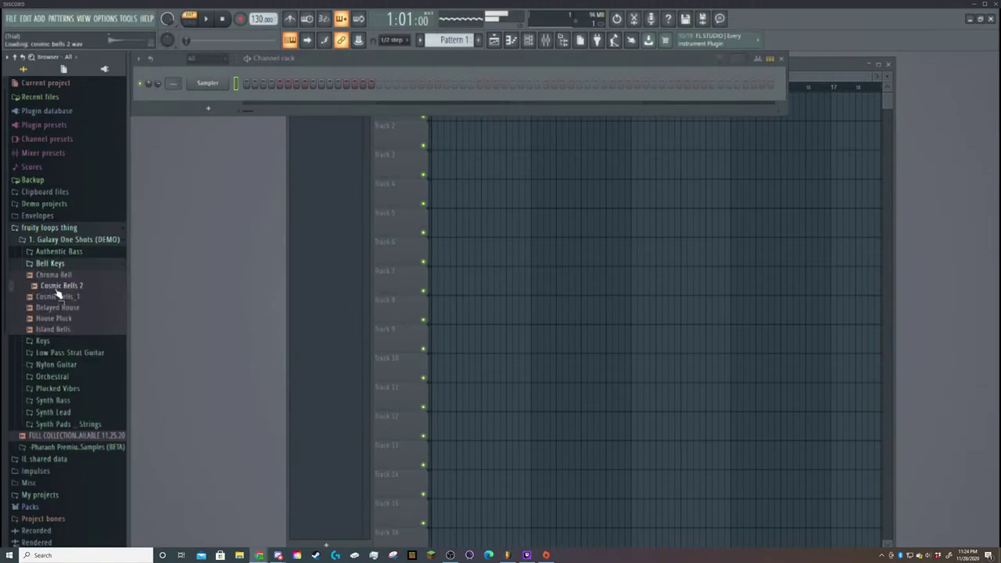
{"action": "left_click", "coordinate": [56, 277]}
{"action": "left_click", "coordinate": [69, 319]}
{"action": "left_click", "coordinate": [73, 308]}
{"action": "left_click", "coordinate": [68, 330]}
Return to the Keys folder and compare the Delayed Key and Death Star Key samples.
{"action": "left_click", "coordinate": [69, 342]}
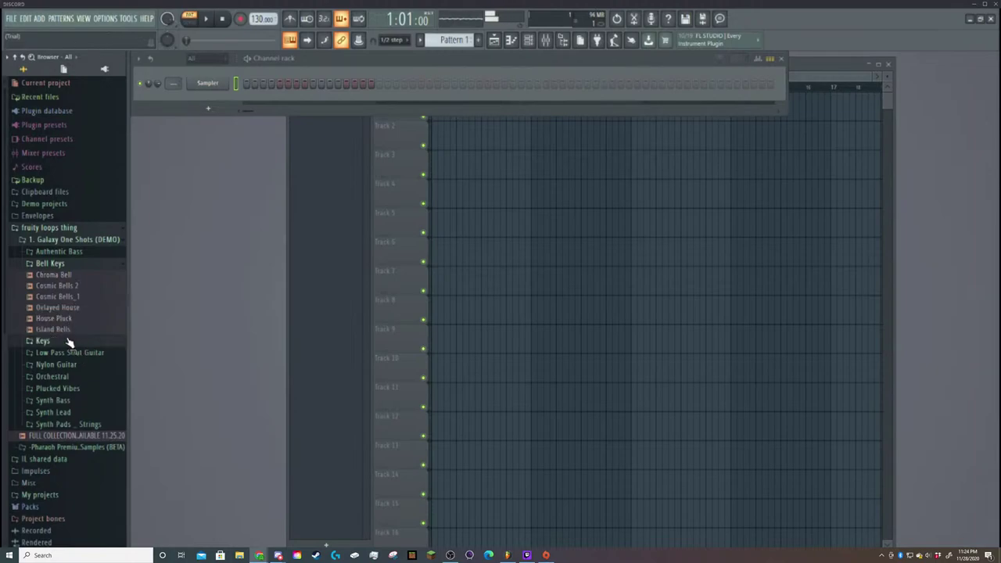
{"action": "left_click", "coordinate": [69, 297]}
{"action": "left_click", "coordinate": [69, 286]}
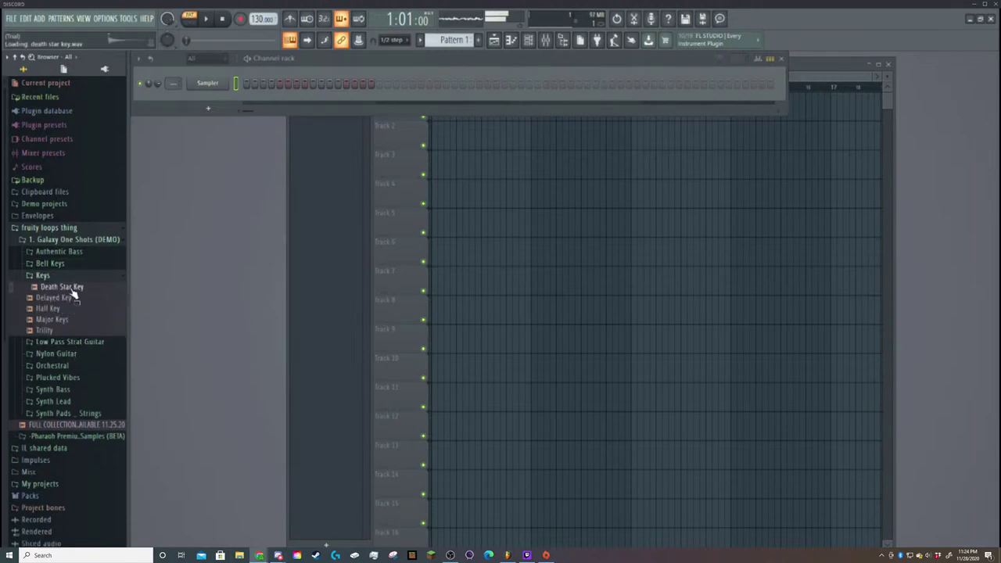
{"action": "left_click", "coordinate": [70, 298]}
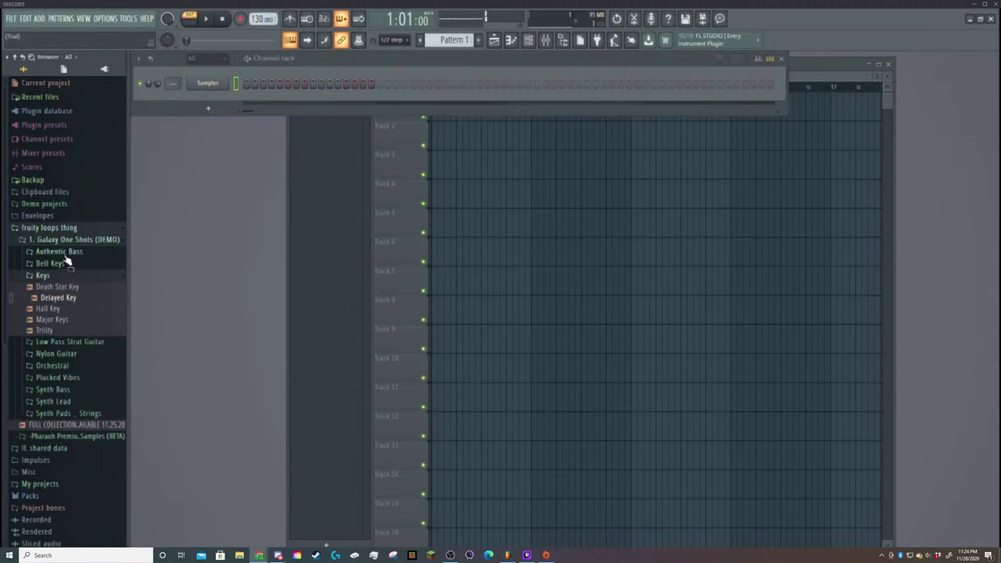
Audition all the Bell Keys samples again, comparing House Pluck repeatedly with Delayed House.
{"action": "left_click", "coordinate": [66, 263]}
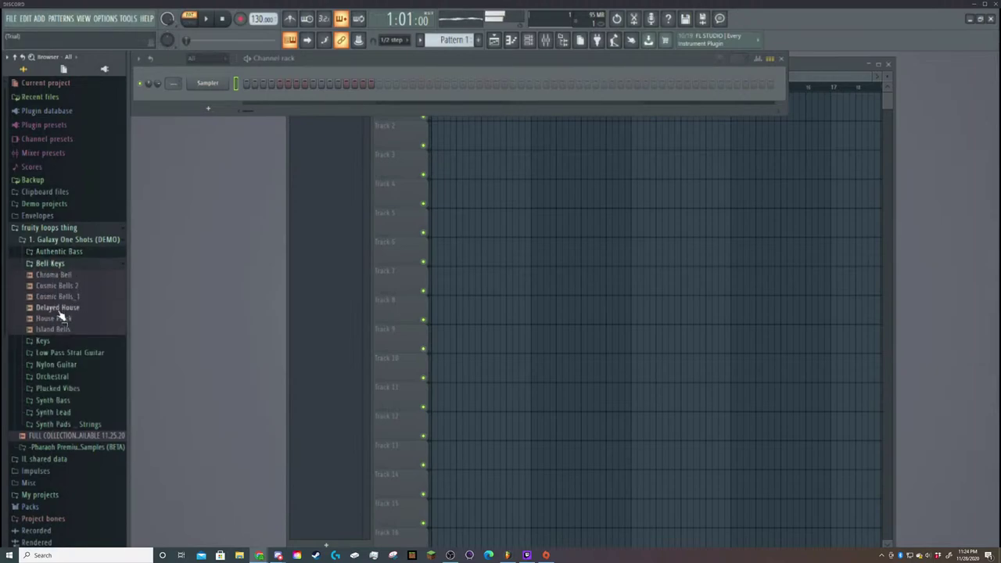
{"action": "left_click", "coordinate": [62, 329]}
{"action": "left_click", "coordinate": [64, 276]}
{"action": "left_click", "coordinate": [64, 288]}
{"action": "left_click", "coordinate": [67, 296]}
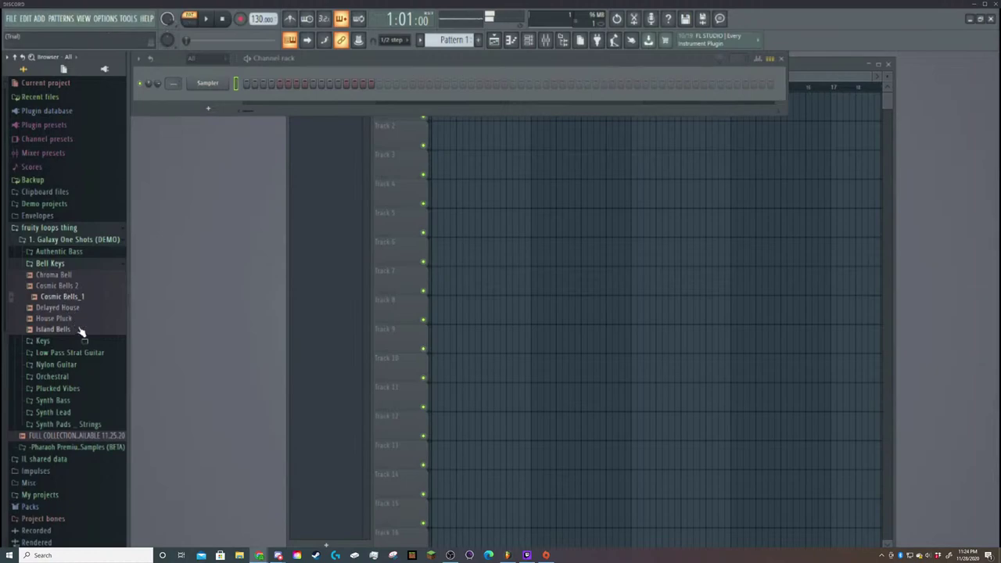
{"action": "left_click", "coordinate": [74, 319]}
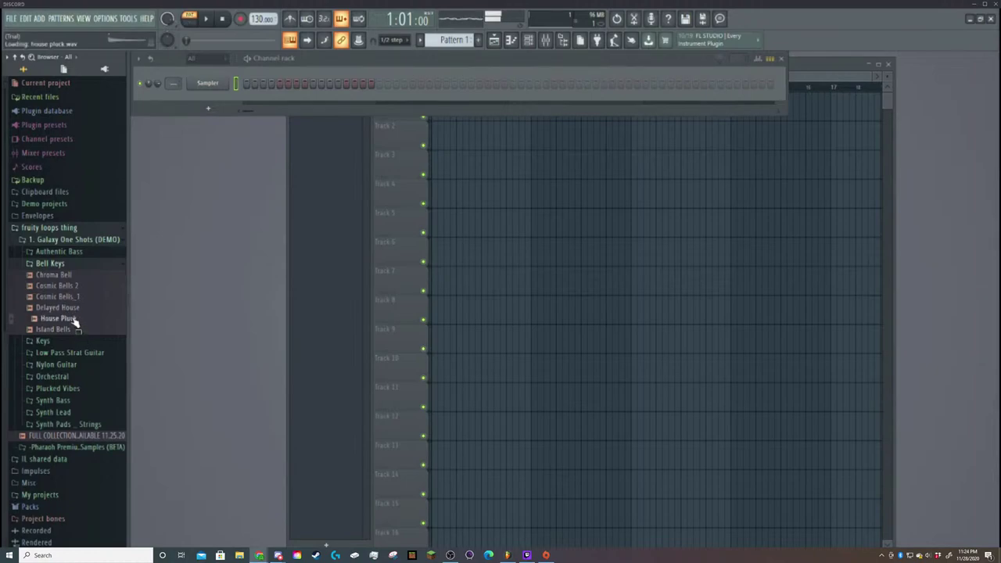
{"action": "left_click", "coordinate": [72, 309]}
{"action": "left_click", "coordinate": [75, 318]}
{"action": "left_click", "coordinate": [76, 311]}
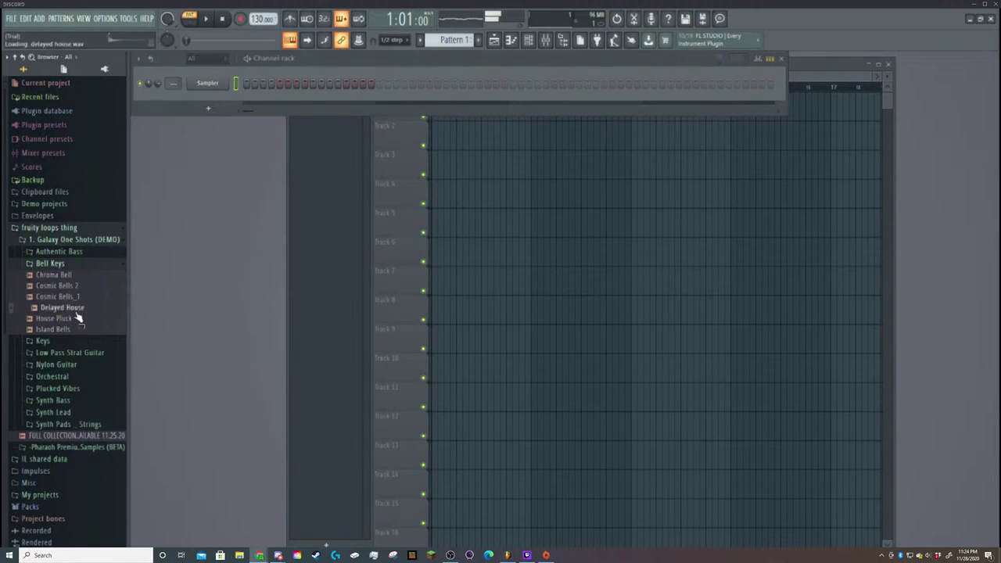
{"action": "left_click", "coordinate": [75, 318]}
{"action": "left_click", "coordinate": [74, 297]}
{"action": "left_click", "coordinate": [73, 286]}
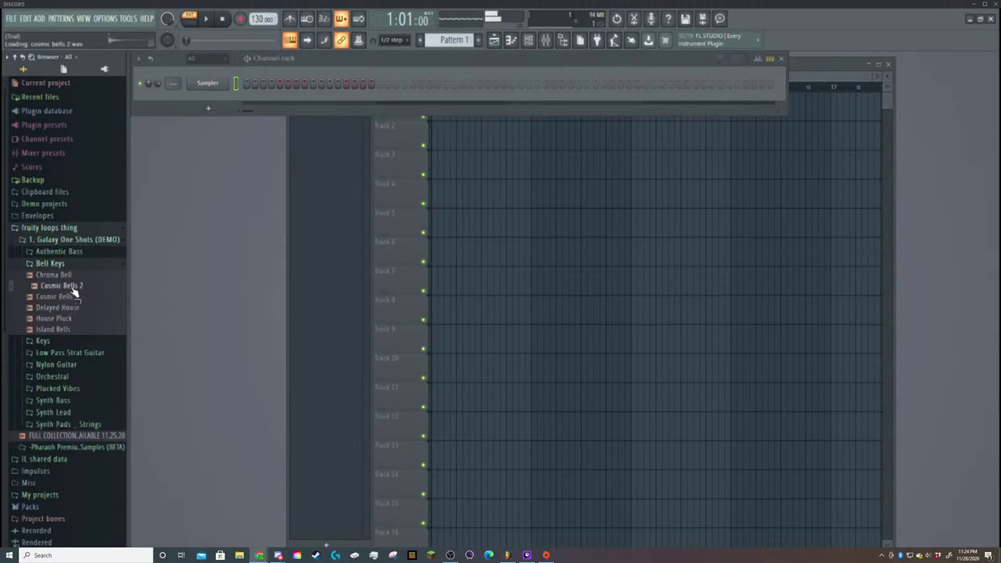
{"action": "left_click", "coordinate": [71, 276]}
{"action": "left_click", "coordinate": [74, 320]}
{"action": "left_click", "coordinate": [75, 330]}
Audition Major Keys, Trility, Death Star Key, Delayed Key and Hall Key in the Keys folder.
{"action": "left_click", "coordinate": [66, 342]}
{"action": "left_click", "coordinate": [63, 322]}
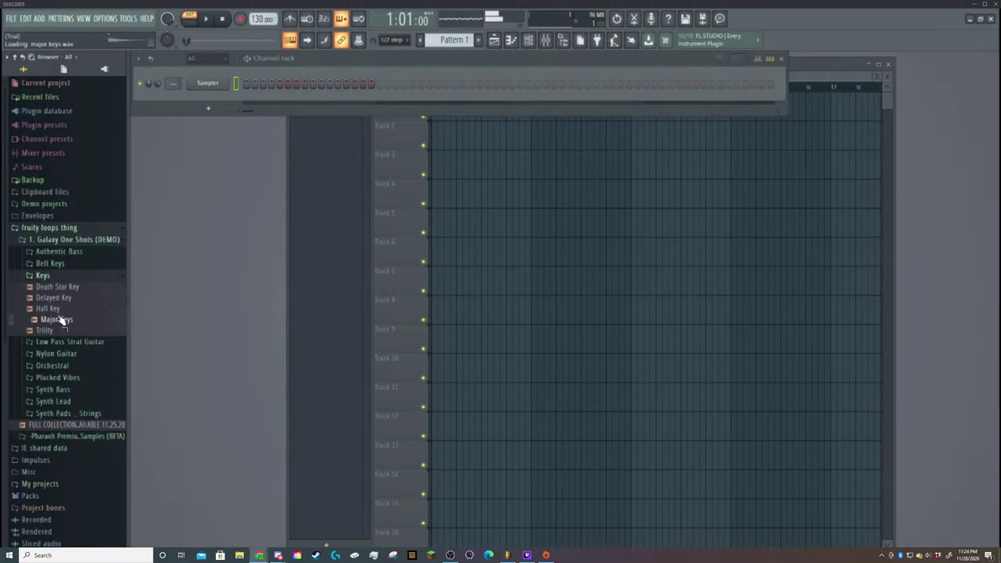
{"action": "left_click", "coordinate": [45, 330]}
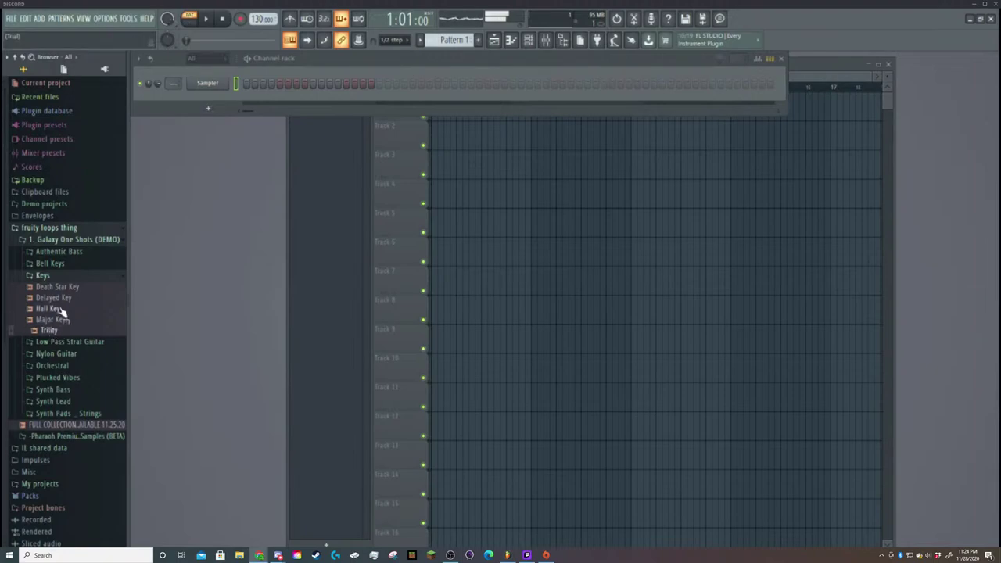
{"action": "left_click", "coordinate": [57, 287]}
{"action": "left_click", "coordinate": [61, 299]}
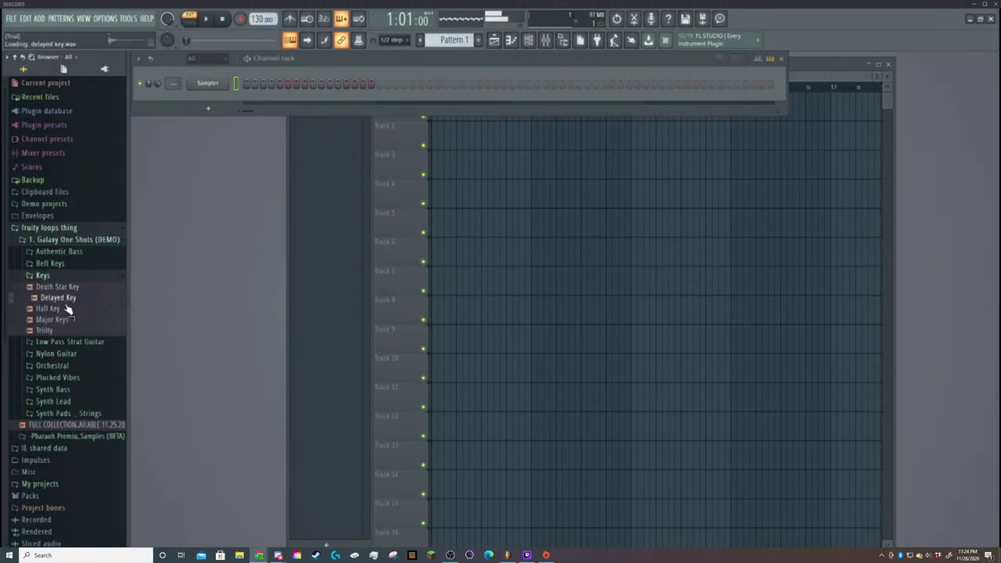
{"action": "left_click", "coordinate": [64, 309]}
{"action": "left_click", "coordinate": [59, 288]}
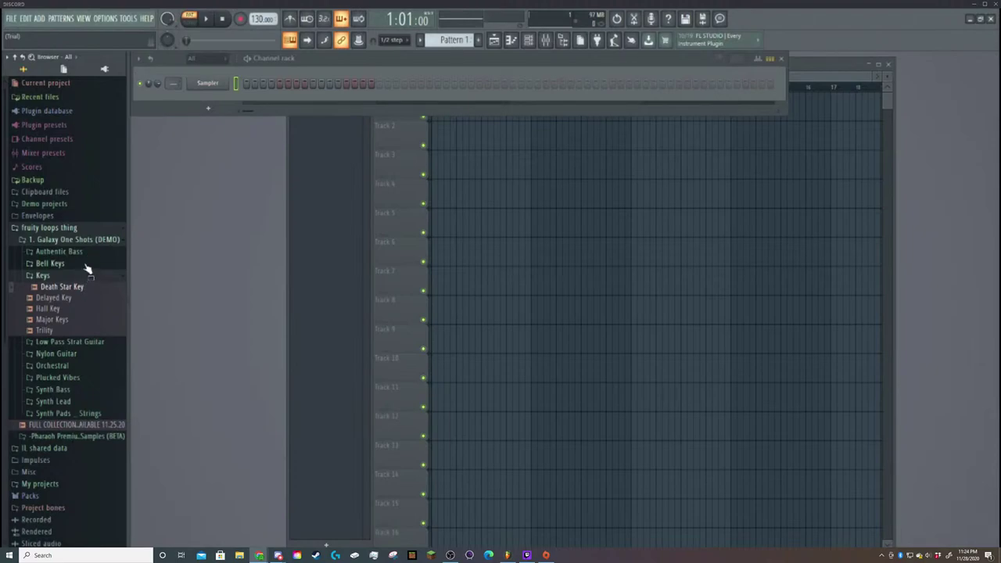
Add the House Pluck sample from the Bell Keys folder to the channel rack as a new channel.
{"action": "left_click", "coordinate": [85, 264]}
{"action": "left_click", "coordinate": [78, 342]}
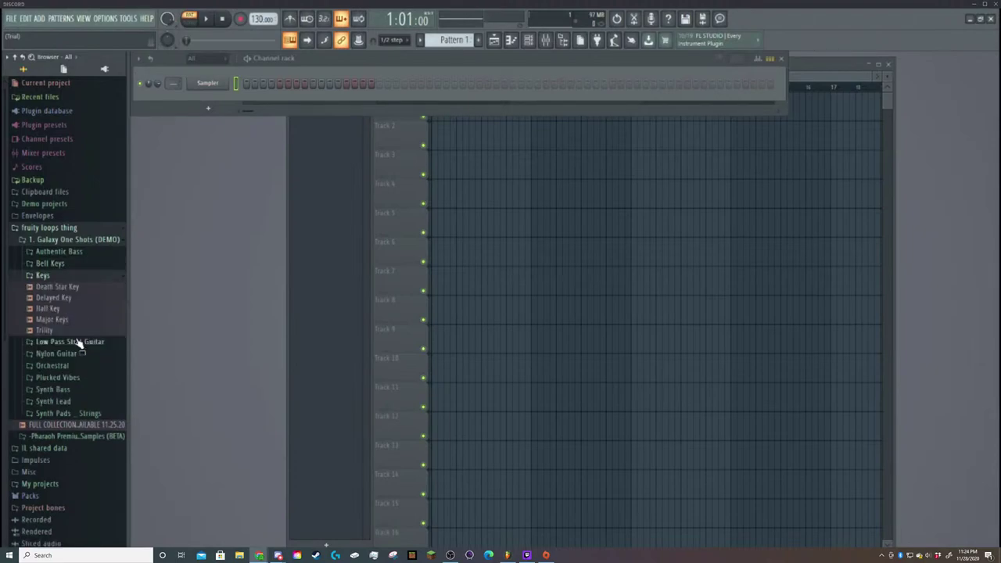
{"action": "left_click", "coordinate": [82, 264]}
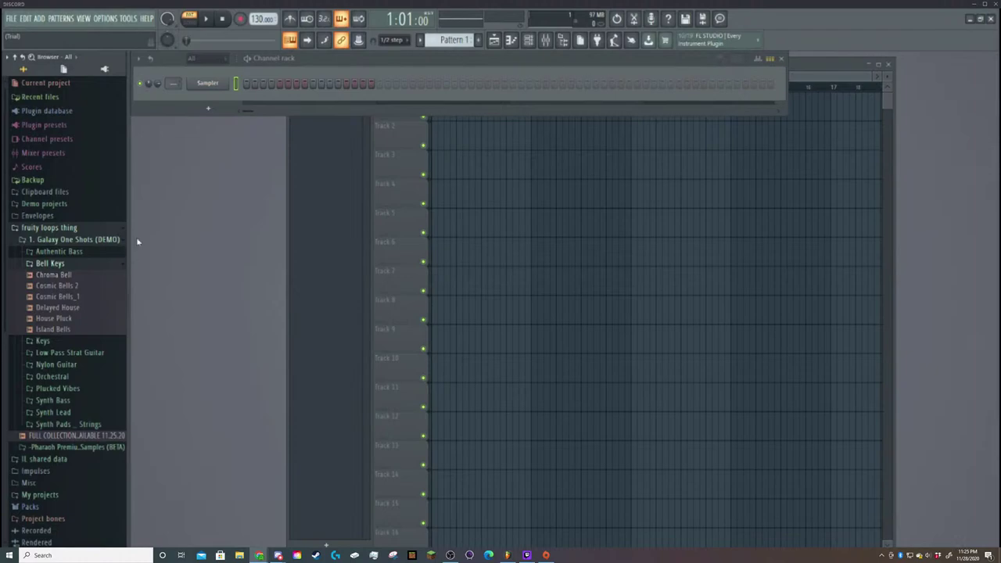
{"action": "left_click_drag", "start_coordinate": [71, 320], "coordinate": [145, 307]}
{"action": "left_click", "coordinate": [80, 322]}
{"action": "left_click_drag", "start_coordinate": [80, 325], "coordinate": [219, 100]}
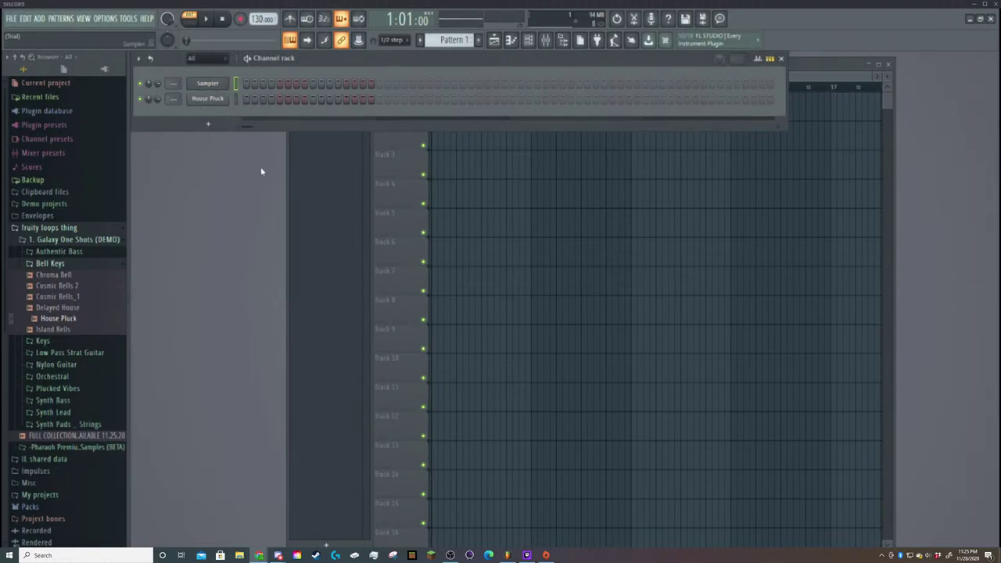
Delete the empty Sampler channel, reposition the channel rack over the playlist, and open House Pluck's piano roll.
{"action": "key", "text": "alt+Delete"}
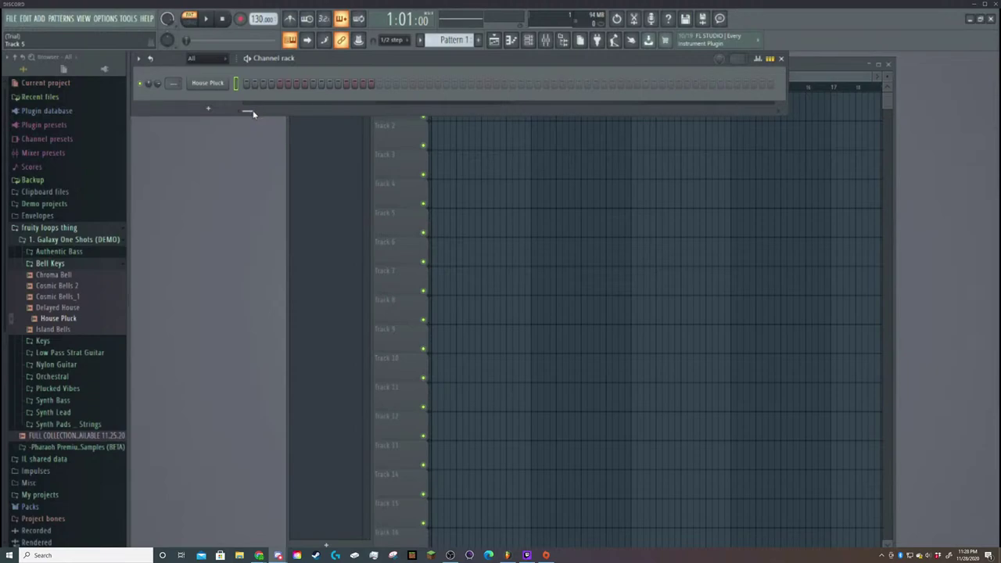
{"action": "left_click_drag", "start_coordinate": [317, 61], "coordinate": [360, 188]}
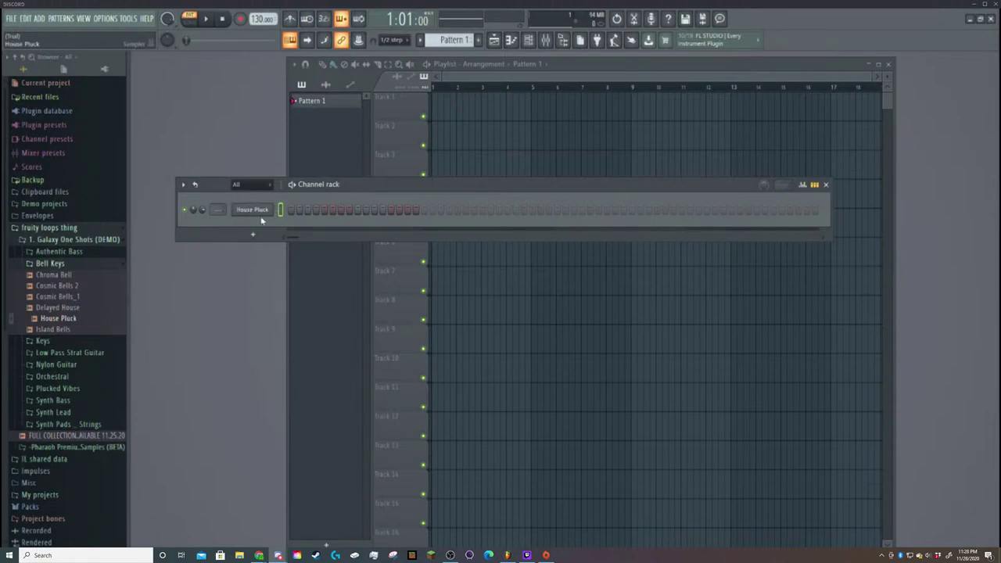
{"action": "left_click", "coordinate": [293, 213]}
Test single notes at several pitches, including C5 and G4, in the House Pluck piano roll, removing each one.
{"action": "left_click", "coordinate": [313, 242]}
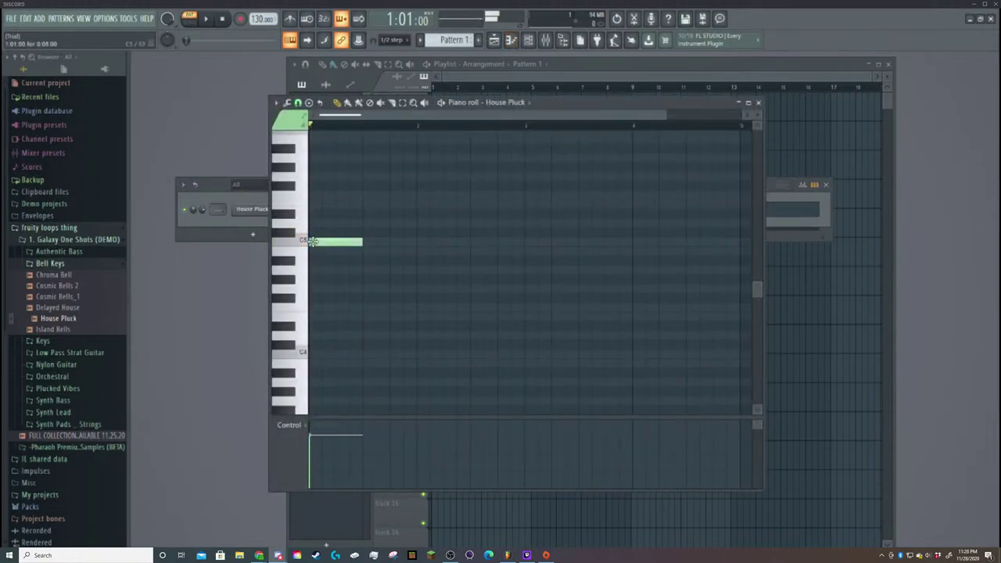
{"action": "right_click", "coordinate": [313, 242]}
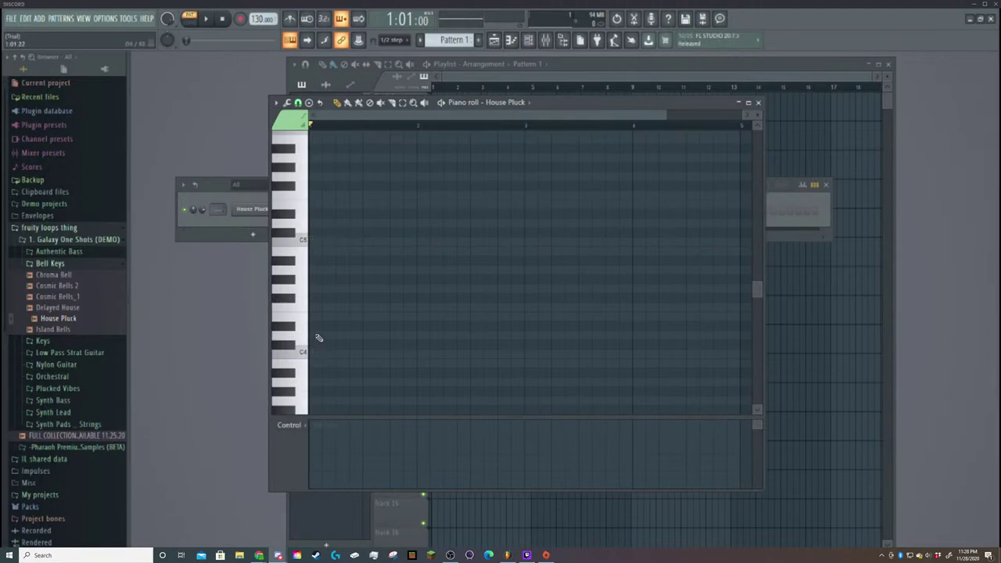
{"action": "left_click", "coordinate": [314, 317]}
{"action": "right_click", "coordinate": [318, 317]}
{"action": "left_click", "coordinate": [316, 290]}
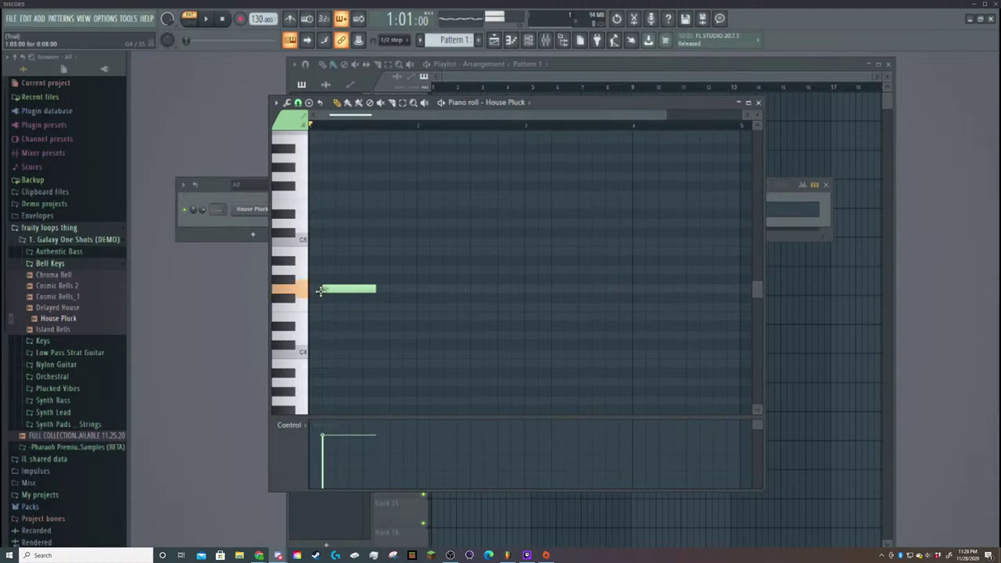
{"action": "right_click", "coordinate": [313, 289]}
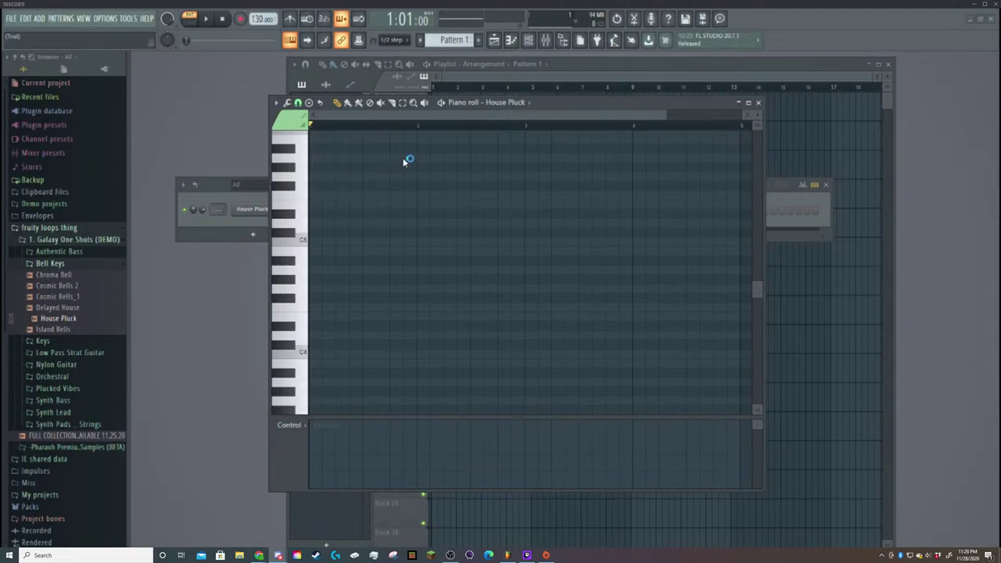
Place a half-bar G4 note at the start of bar 1 in the House Pluck piano roll.
{"action": "left_click", "coordinate": [770, 18]}
{"action": "left_click", "coordinate": [316, 292]}
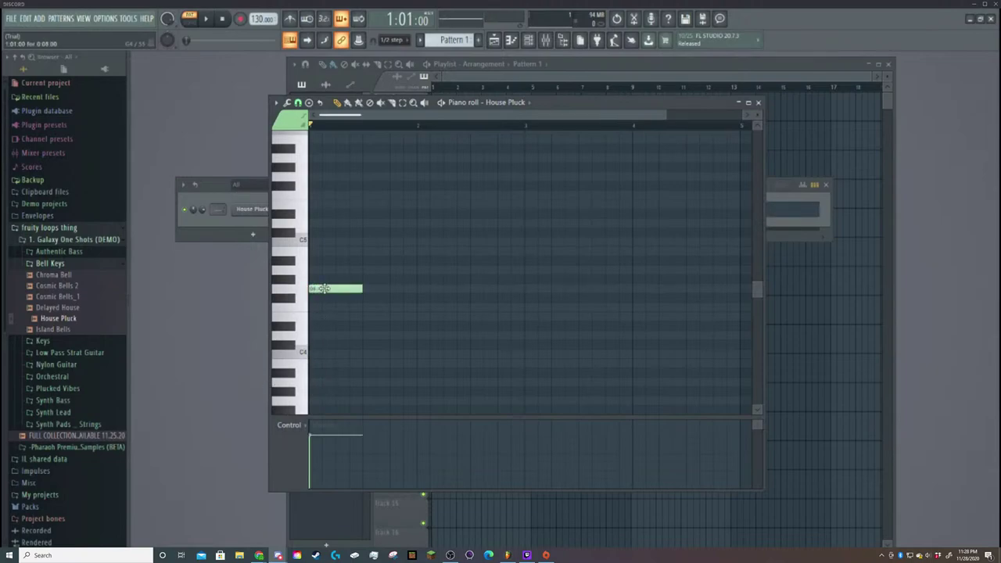
Delete the half-bar G4 note from the start of bar 1, clearing the repeated G4 tries as well.
{"action": "right_click", "coordinate": [318, 293]}
{"action": "left_click", "coordinate": [314, 291]}
{"action": "right_click", "coordinate": [355, 291]}
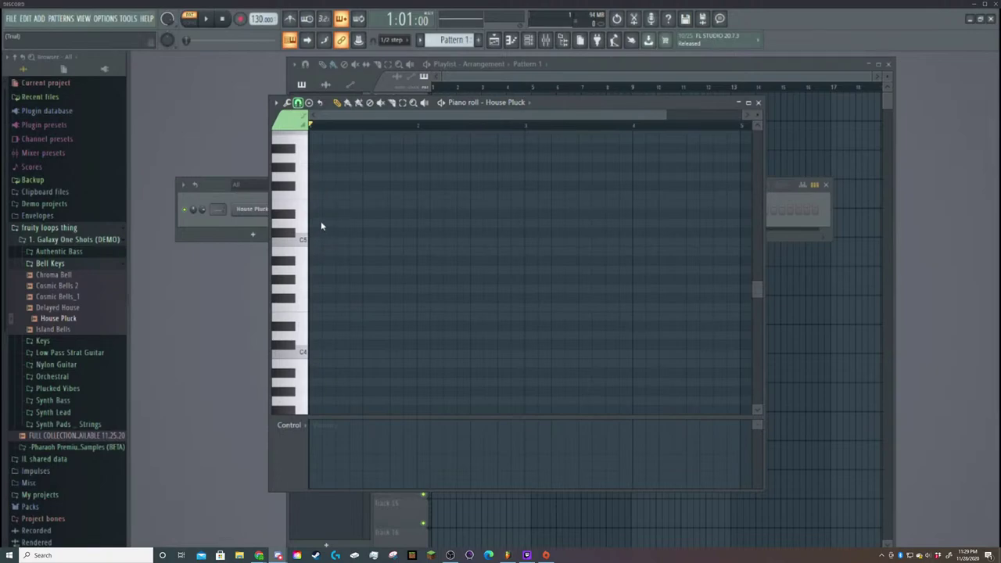
{"action": "left_click_drag", "start_coordinate": [317, 289], "coordinate": [374, 289]}
{"action": "right_click", "coordinate": [383, 291]}
Try short F4 notes at the start and middle of bar 1 with an F#4 between them, and remove them all.
{"action": "left_click", "coordinate": [313, 306]}
{"action": "left_click_drag", "start_coordinate": [362, 309], "coordinate": [321, 308]}
{"action": "left_click", "coordinate": [338, 298]}
{"action": "left_click", "coordinate": [362, 307]}
{"action": "right_click", "coordinate": [342, 298]}
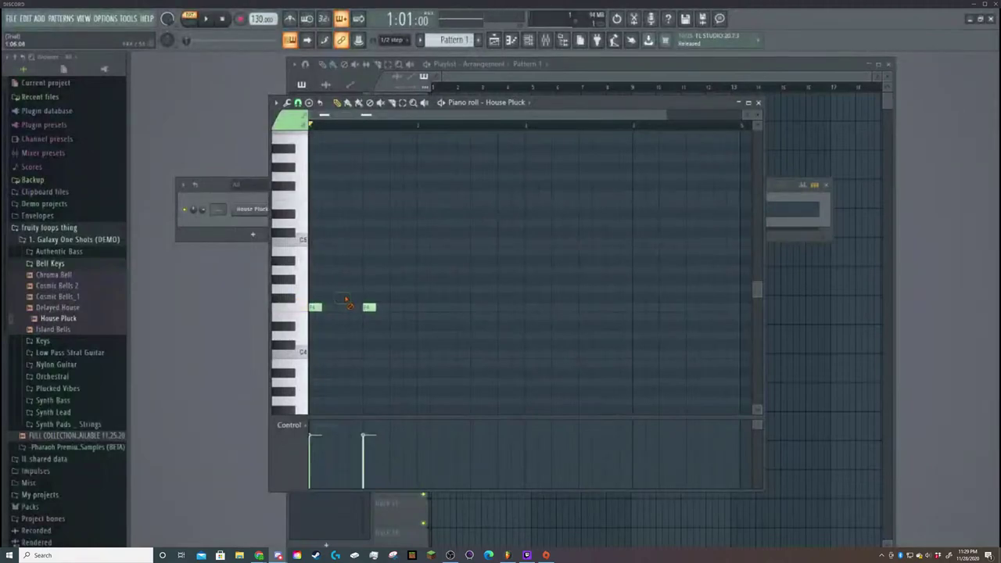
{"action": "right_click", "coordinate": [368, 307]}
{"action": "right_click", "coordinate": [314, 307]}
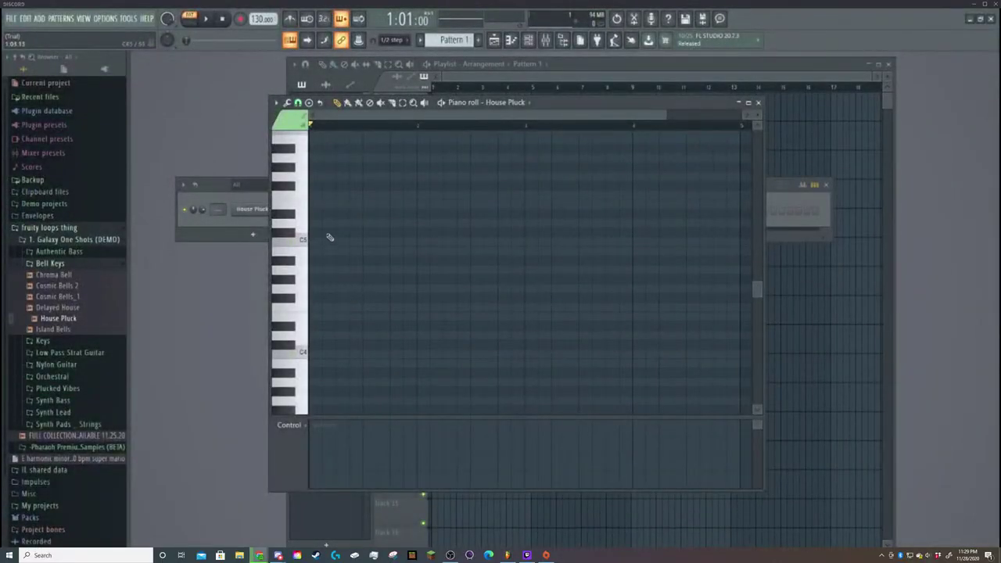
Audition short C#5, D4, C#4 and D5 notes near the start of bar 1, removing each one.
{"action": "left_click", "coordinate": [324, 231]}
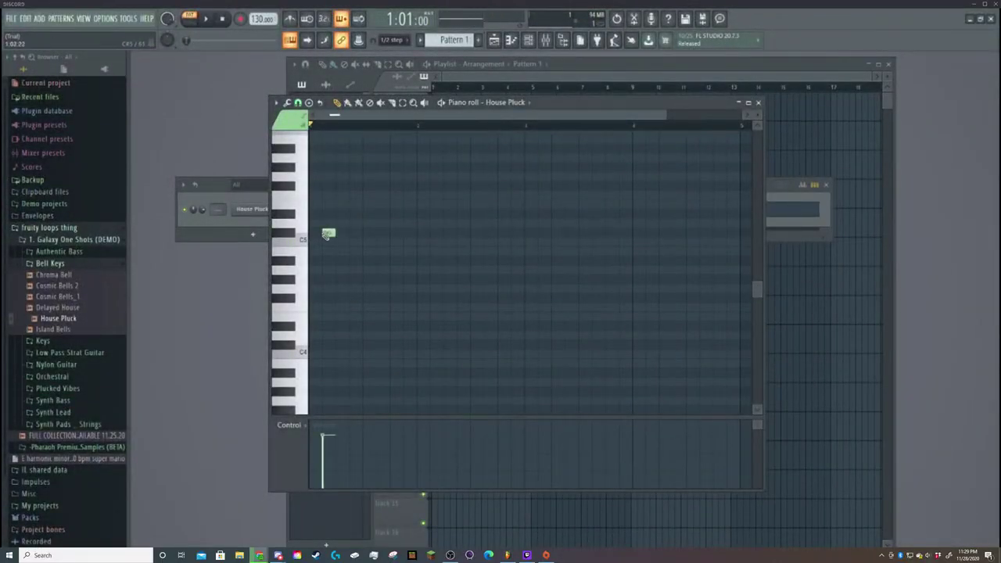
{"action": "right_click", "coordinate": [326, 232]}
{"action": "left_click", "coordinate": [316, 336]}
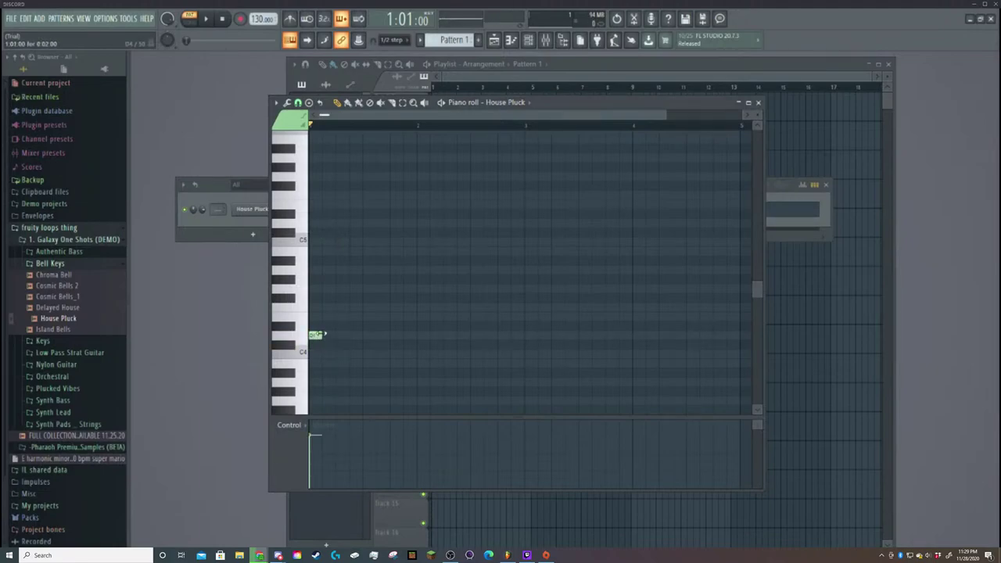
{"action": "right_click", "coordinate": [317, 337]}
{"action": "left_click", "coordinate": [323, 337]}
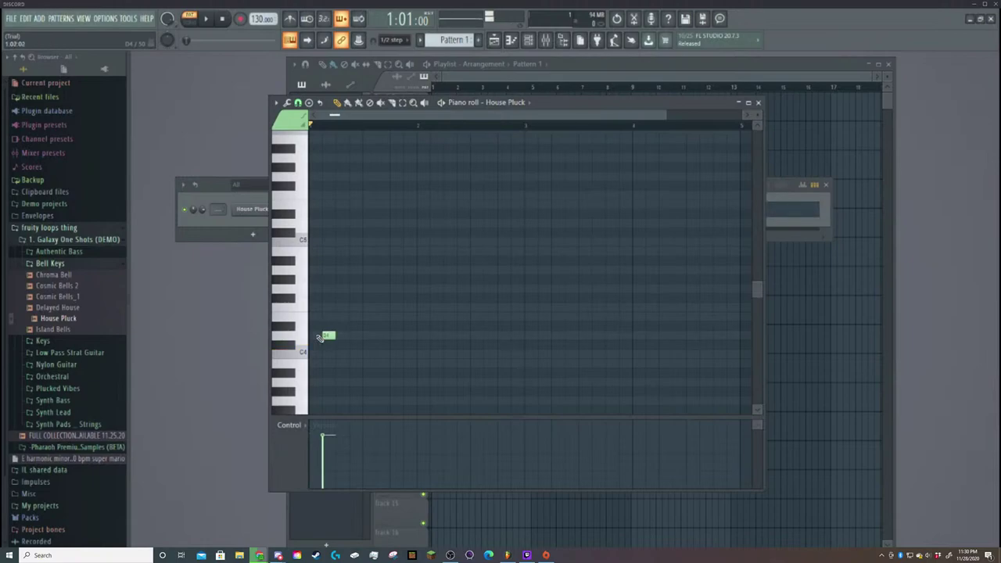
{"action": "left_click_drag", "start_coordinate": [326, 337], "coordinate": [313, 339]}
{"action": "left_click", "coordinate": [314, 343]}
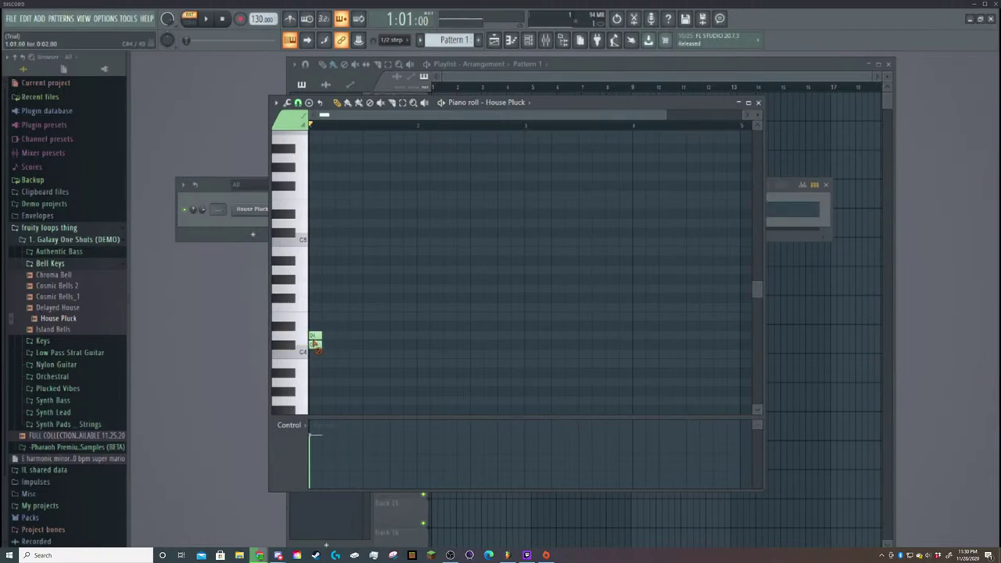
{"action": "right_click", "coordinate": [317, 342]}
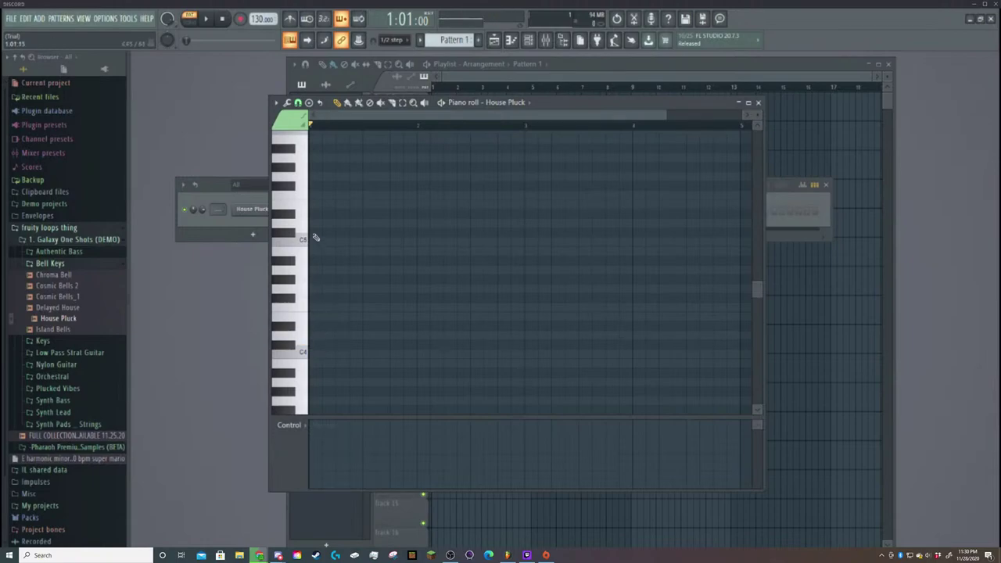
{"action": "left_click", "coordinate": [317, 226]}
{"action": "left_click_drag", "start_coordinate": [316, 225], "coordinate": [321, 225]}
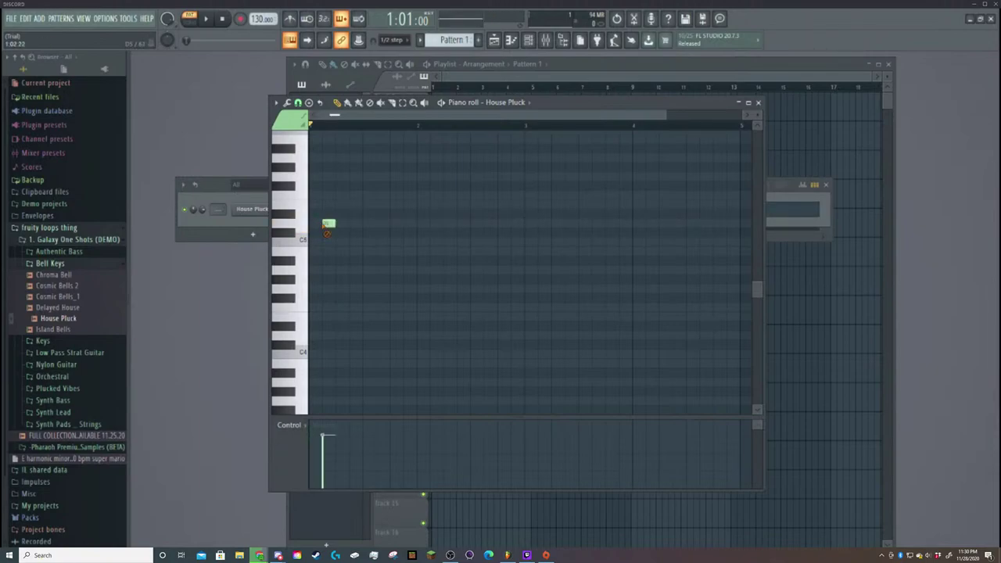
{"action": "right_click", "coordinate": [328, 226]}
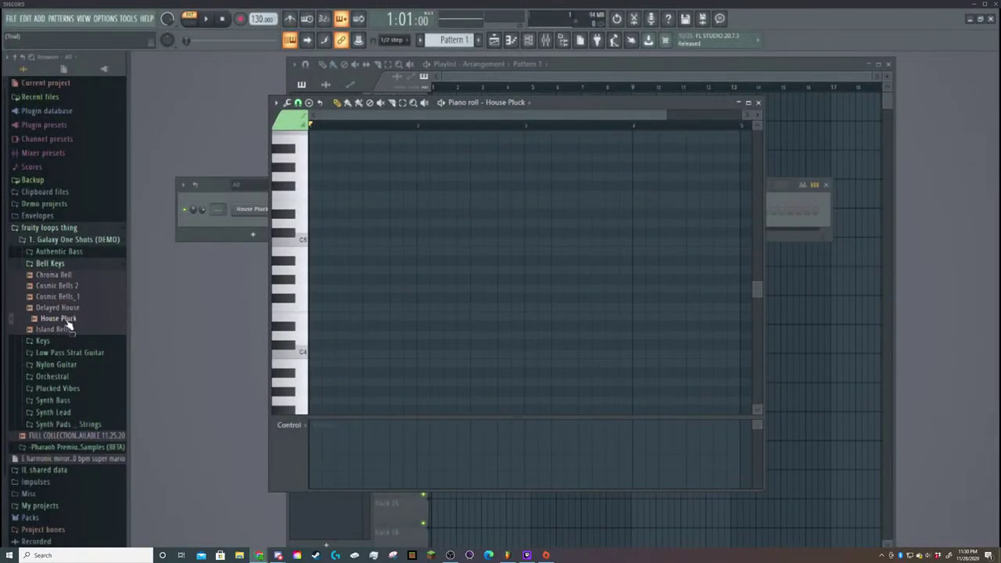
Compare a D5 note with D4 and D#4 notes early in bar 1, removing each one.
{"action": "left_click", "coordinate": [314, 225]}
{"action": "right_click", "coordinate": [316, 225]}
{"action": "left_click", "coordinate": [317, 225]}
{"action": "right_click", "coordinate": [316, 226]}
{"action": "left_click", "coordinate": [315, 336]}
{"action": "left_click", "coordinate": [329, 328]}
{"action": "right_click", "coordinate": [329, 328]}
{"action": "right_click", "coordinate": [317, 335]}
Place a short D4 at step 3 of bar 1 and try G#3, F#3 and G3 as follow-up notes, removing those lower notes.
{"action": "left_click", "coordinate": [321, 337]}
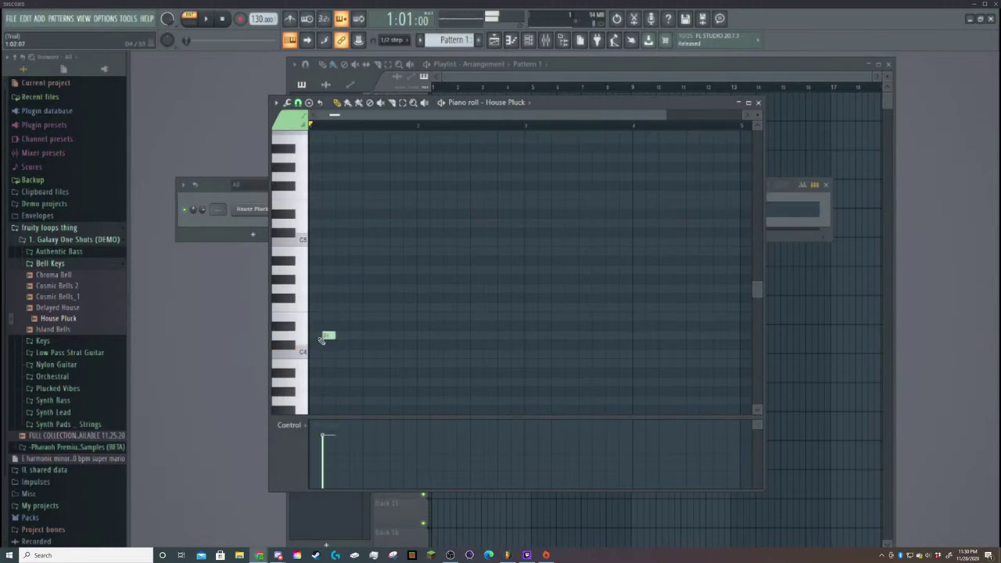
{"action": "scroll", "coordinate": [320, 340], "scroll_direction": "down", "scroll_amount": 3}
{"action": "left_click", "coordinate": [328, 308]}
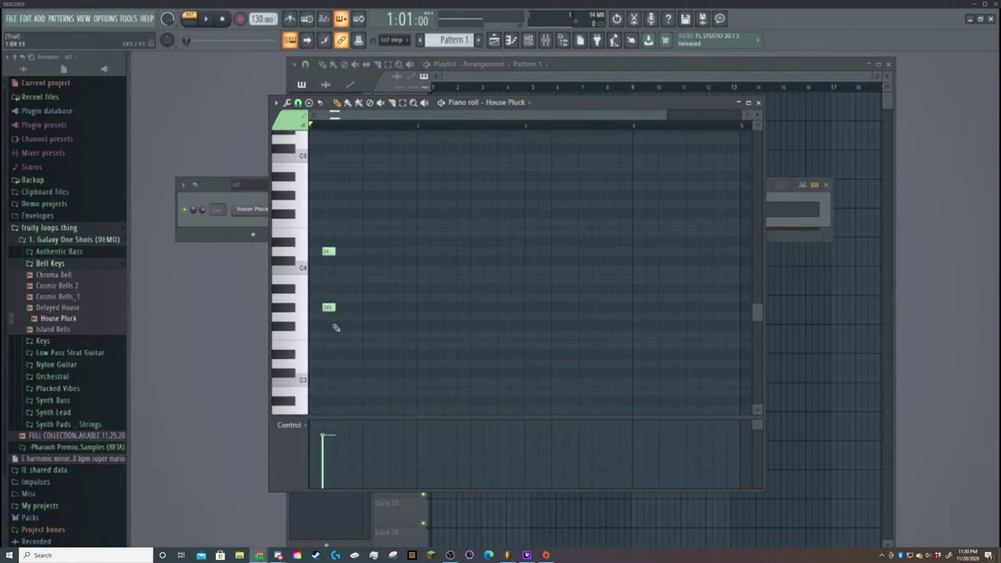
{"action": "right_click", "coordinate": [331, 309]}
{"action": "left_click", "coordinate": [356, 324]}
{"action": "left_click", "coordinate": [365, 318]}
{"action": "right_click", "coordinate": [356, 324]}
{"action": "right_click", "coordinate": [364, 320]}
Audition a short G3 repeatedly at step 9 of bar 1, and clear both it and the D4 note.
{"action": "left_click", "coordinate": [365, 319]}
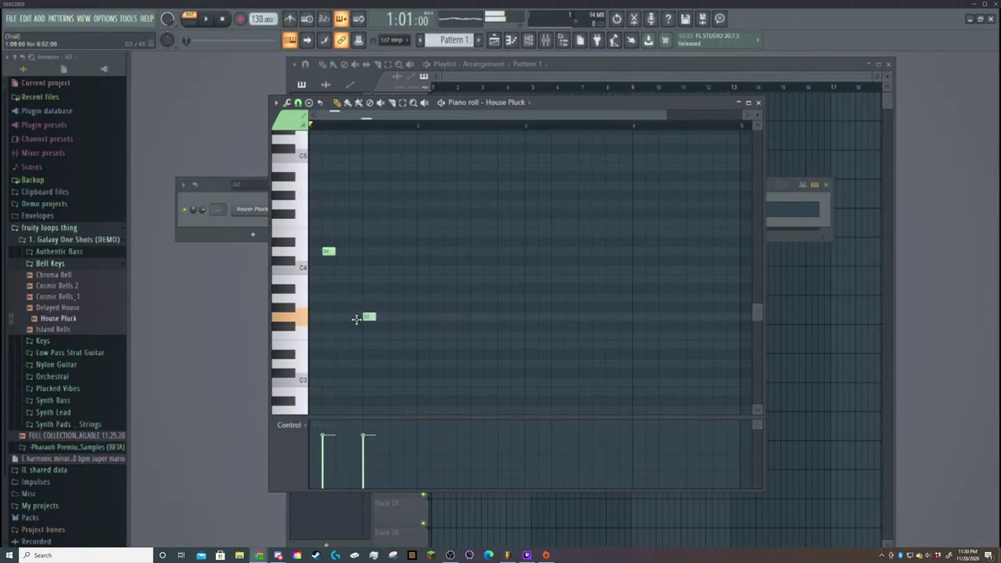
{"action": "right_click", "coordinate": [360, 319]}
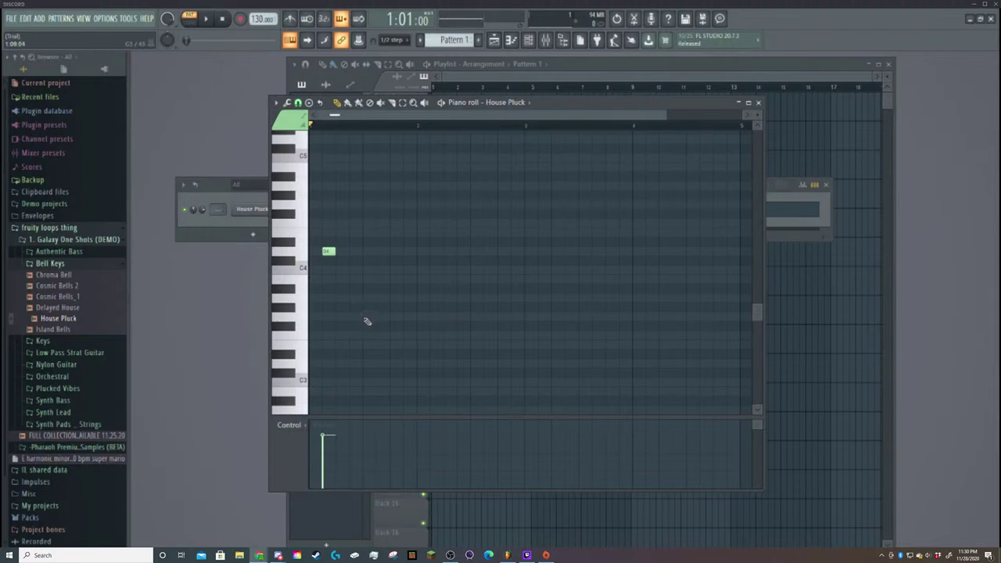
{"action": "left_click", "coordinate": [368, 317]}
{"action": "left_click", "coordinate": [369, 317]}
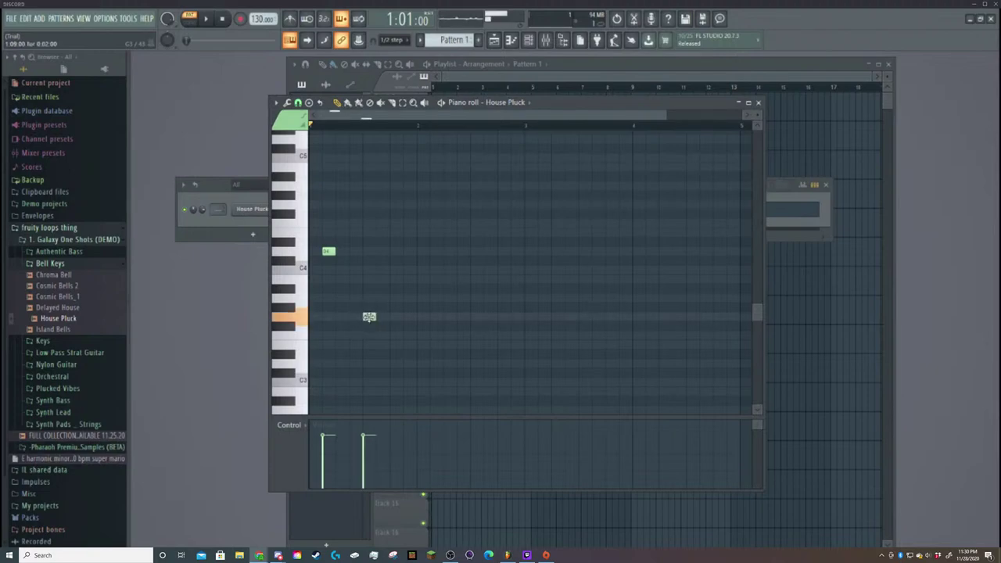
{"action": "left_click", "coordinate": [370, 317]}
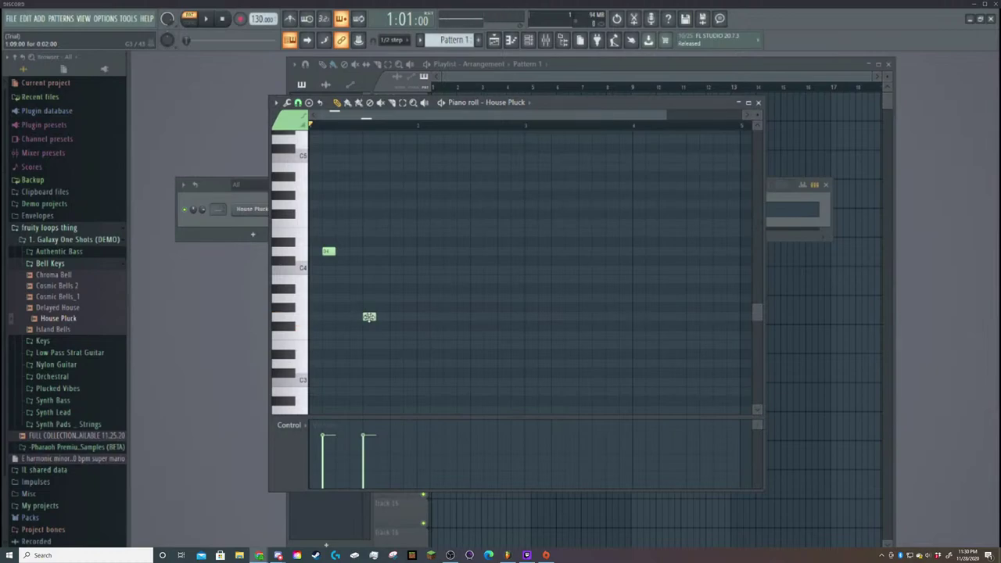
{"action": "right_click", "coordinate": [371, 319]}
{"action": "left_click", "coordinate": [369, 317]}
{"action": "right_click", "coordinate": [369, 317]}
{"action": "left_click", "coordinate": [369, 317]}
{"action": "right_click", "coordinate": [370, 317]}
{"action": "left_click", "coordinate": [369, 317]}
{"action": "right_click", "coordinate": [369, 317]}
{"action": "right_click", "coordinate": [329, 252]}
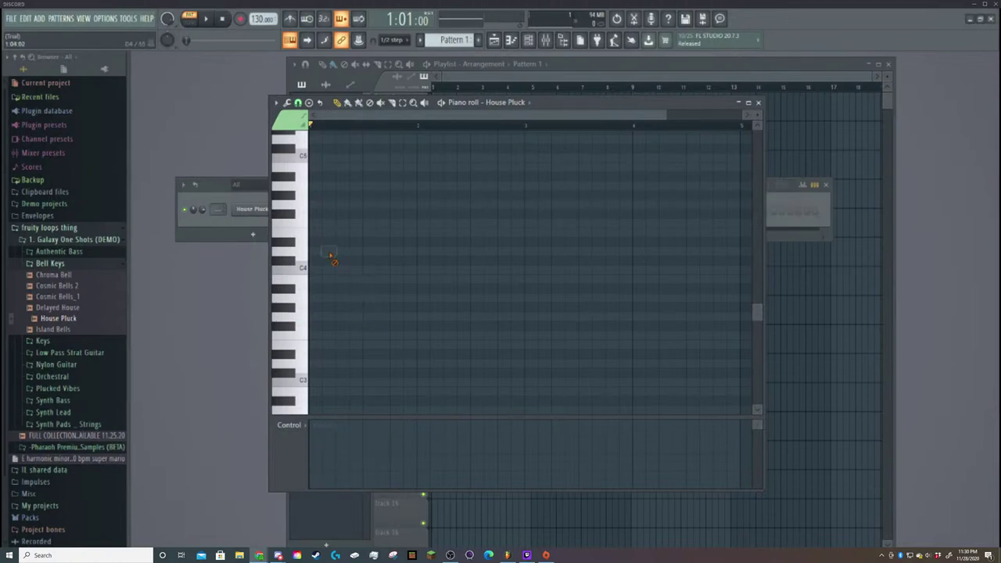
Test a single G3 note at steps 3 and 5 of bar 1, and remove it.
{"action": "left_click", "coordinate": [328, 317]}
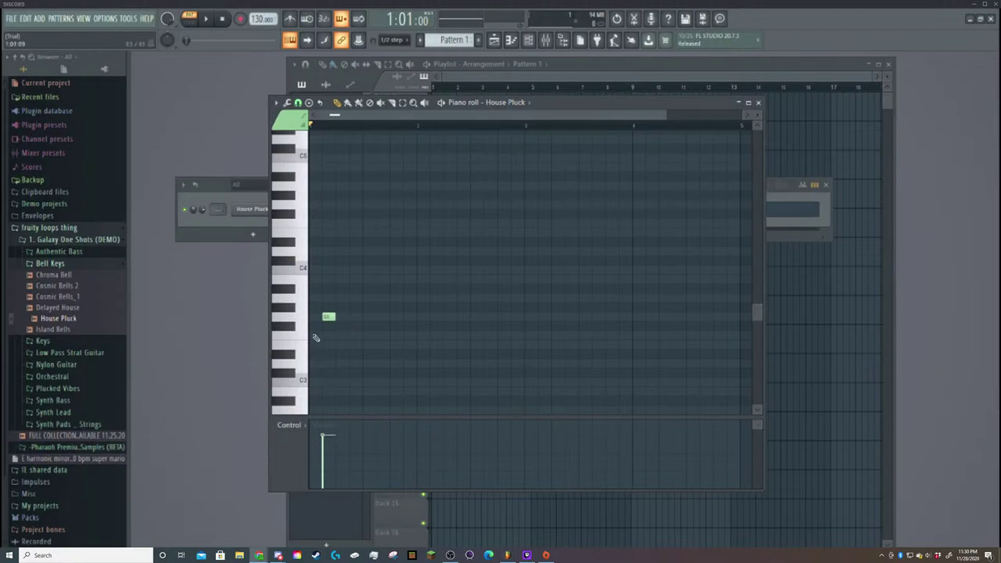
{"action": "right_click", "coordinate": [329, 317]}
{"action": "left_click_drag", "start_coordinate": [328, 317], "coordinate": [343, 316]}
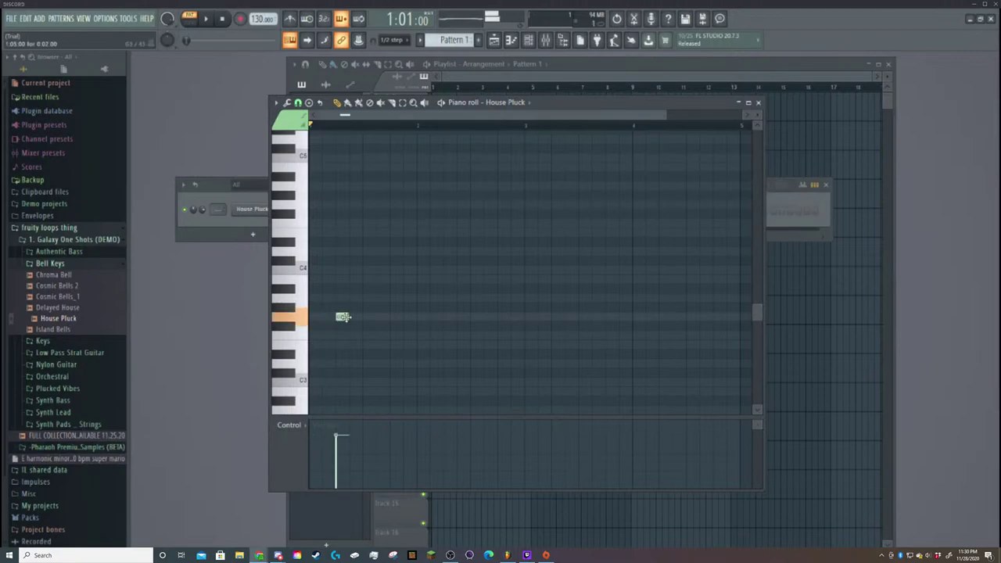
{"action": "left_click", "coordinate": [343, 317]}
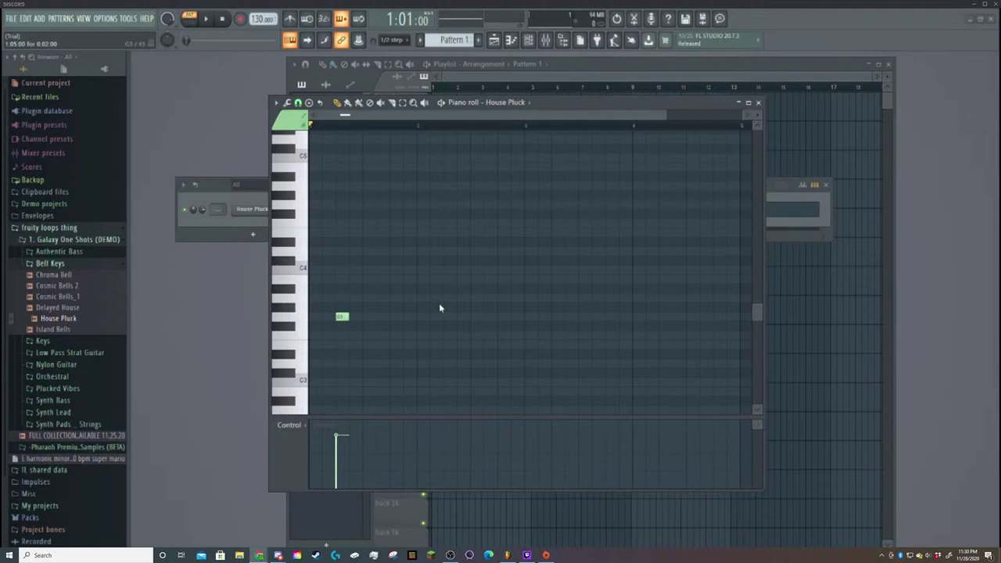
{"action": "left_click", "coordinate": [340, 317]}
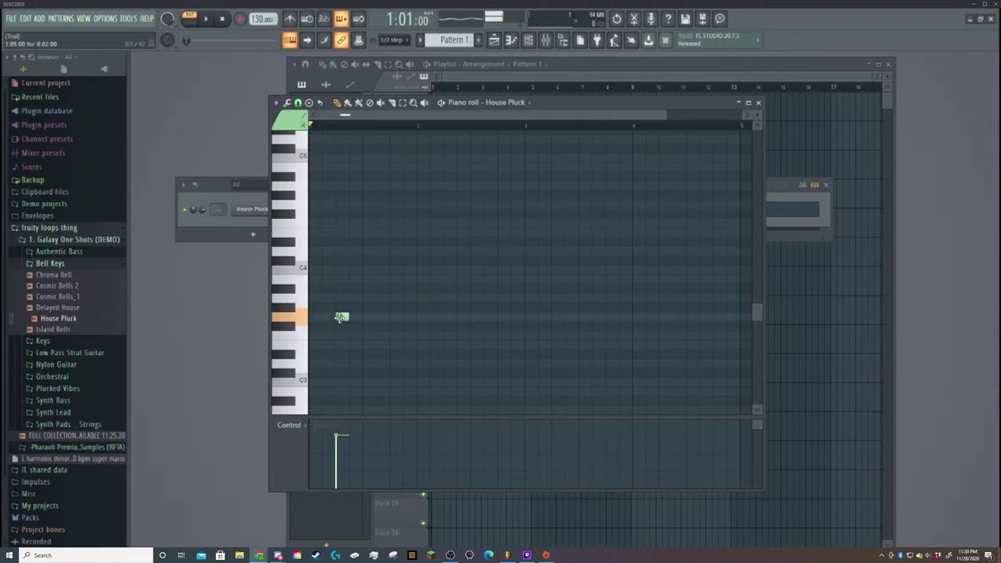
{"action": "right_click", "coordinate": [342, 316]}
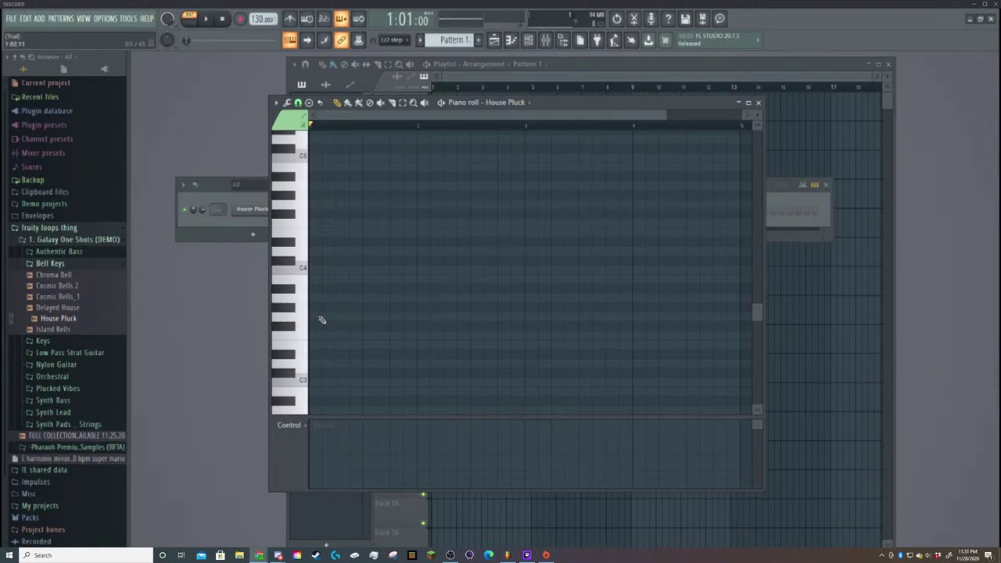
Place a short D4 at the start of bar 1 and two short G3 notes at steps 5 and 7.
{"action": "left_click", "coordinate": [317, 254]}
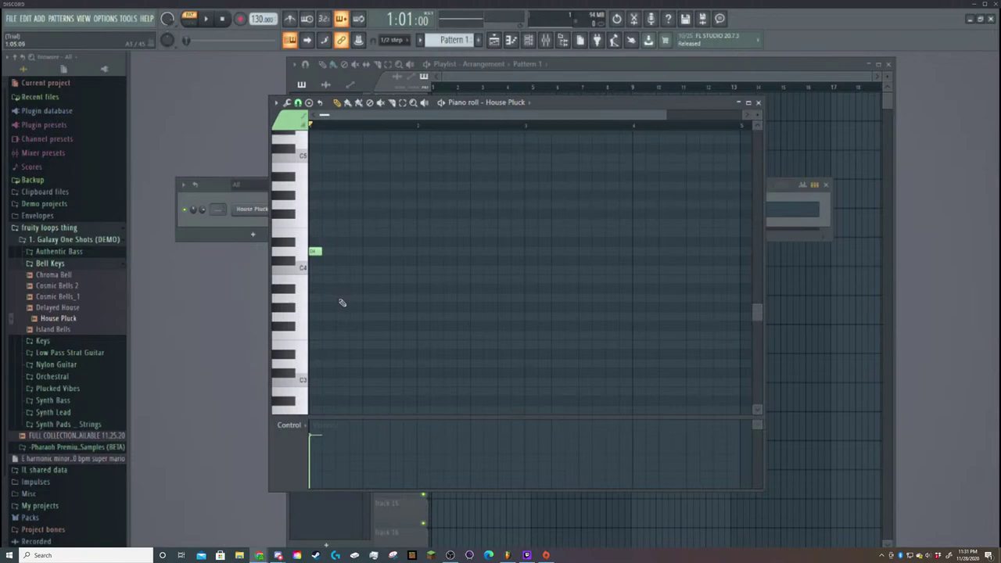
{"action": "left_click", "coordinate": [342, 316]}
{"action": "left_click", "coordinate": [355, 317]}
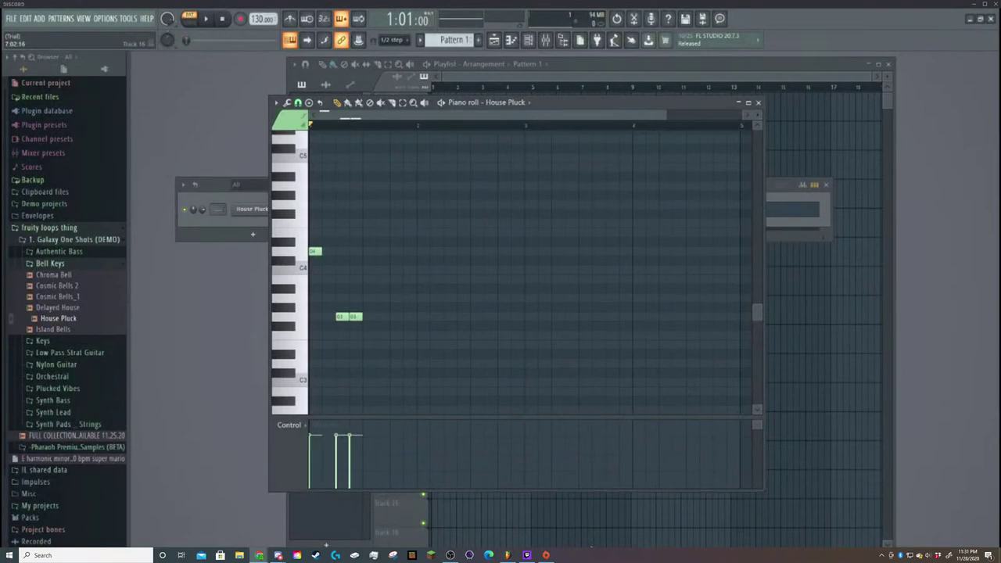
Raise the project tempo to 174 BPM, playing the pattern between adjustments to judge the speed.
{"action": "key", "text": "space"}
{"action": "left_click_drag", "start_coordinate": [261, 18], "coordinate": [261, 9]}
{"action": "key", "text": "space"}
{"action": "mouse_move", "coordinate": [259, 19]}
{"action": "left_mouse_down"}
{"action": "mouse_move", "coordinate": [259, 9]}
{"action": "mouse_move", "coordinate": [254, 28]}
{"action": "left_mouse_up"}
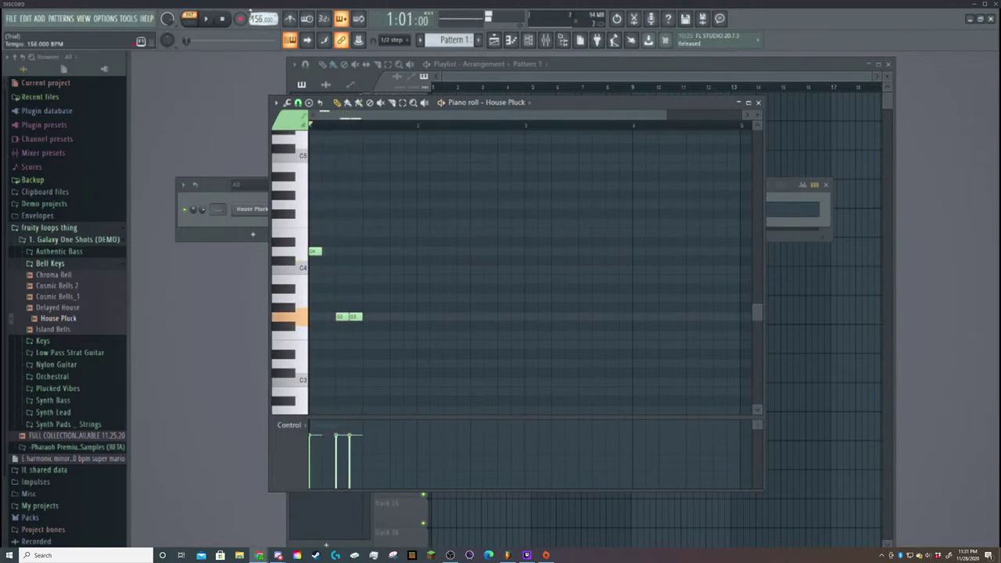
{"action": "key", "text": "space"}
{"action": "key", "text": "space"}
{"action": "left_click_drag", "start_coordinate": [255, 19], "coordinate": [255, 71]}
{"action": "key", "text": "space"}
{"action": "key", "text": "space"}
{"action": "mouse_move", "coordinate": [263, 19]}
{"action": "left_mouse_down"}
{"action": "mouse_move", "coordinate": [263, 8]}
{"action": "mouse_move", "coordinate": [254, 13]}
{"action": "left_mouse_up"}
{"action": "key", "text": "space"}
{"action": "key", "text": "space"}
{"action": "key", "text": "space"}
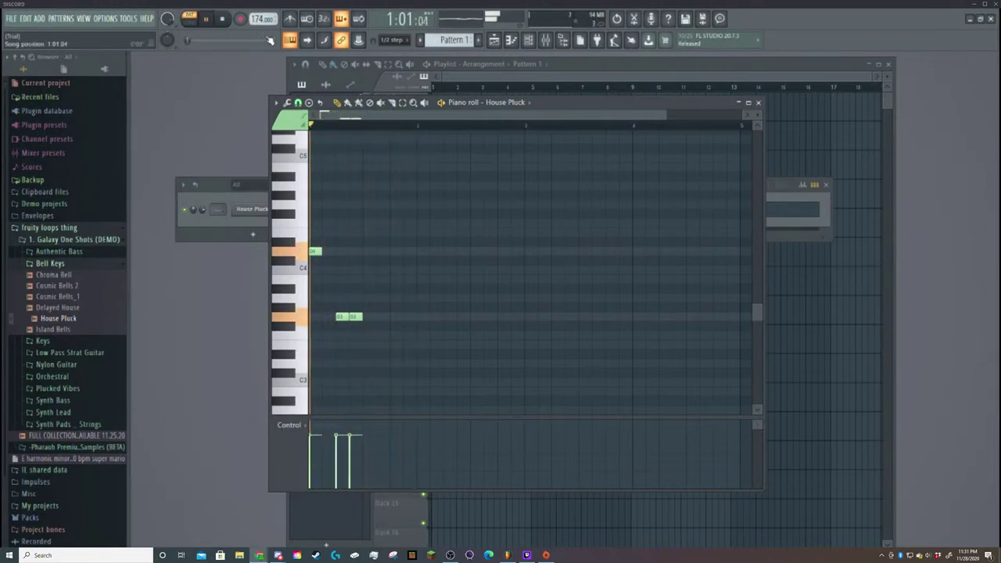
{"action": "key", "text": "space"}
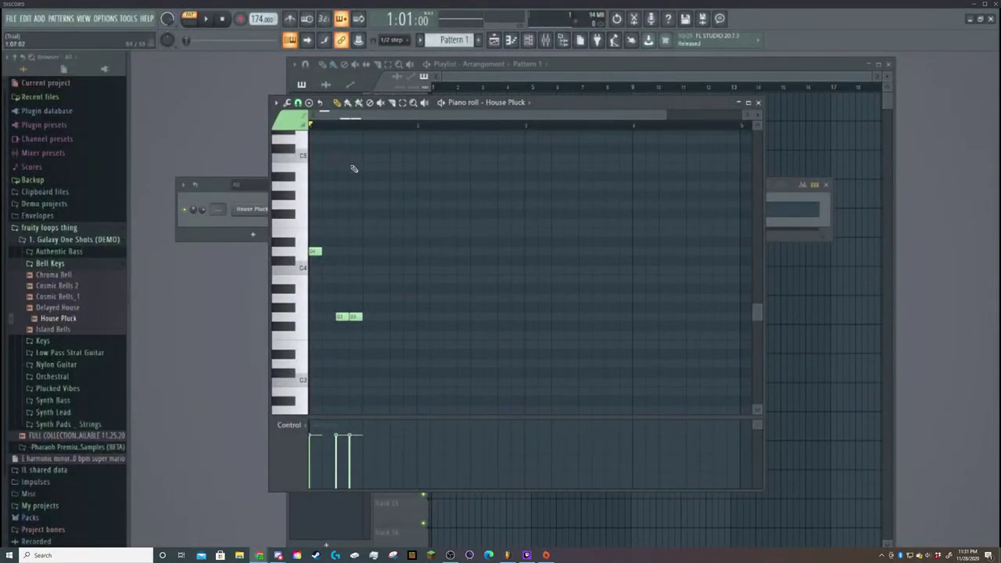
Add a short D4 at step 13 of bar 1 and a D#4 at step 5 of bar 2, and play the pattern.
{"action": "left_click", "coordinate": [395, 252]}
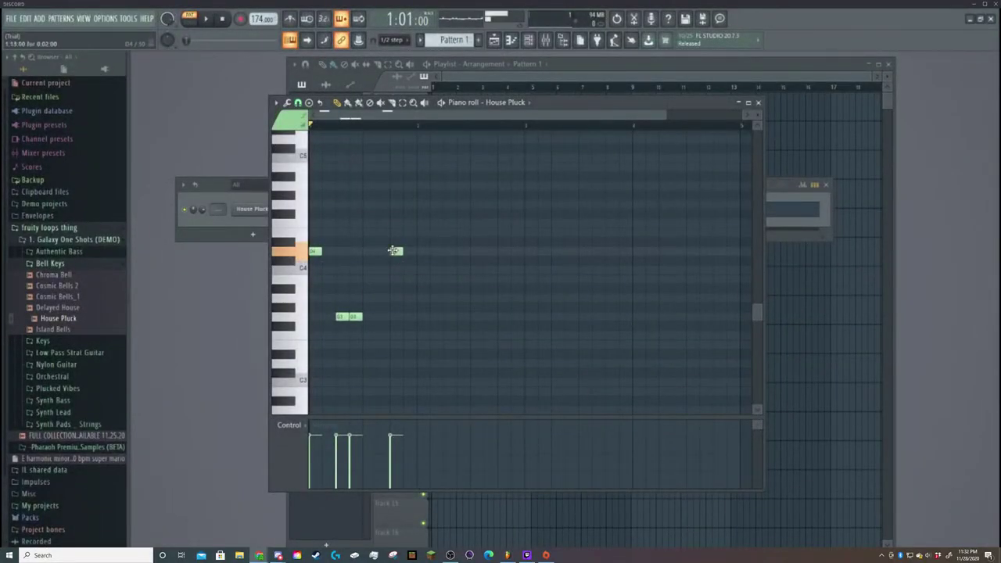
{"action": "left_click", "coordinate": [448, 242]}
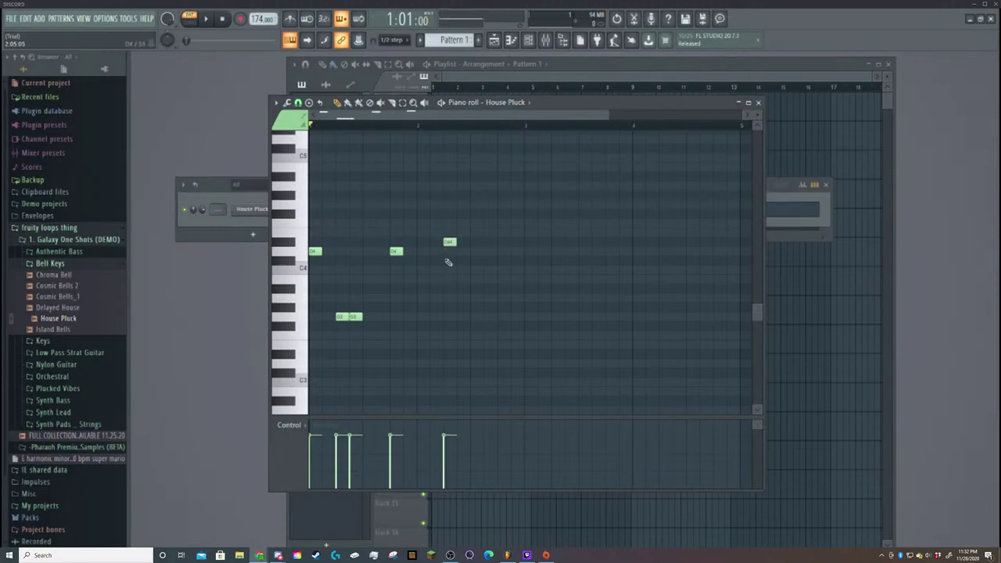
{"action": "key", "text": "space"}
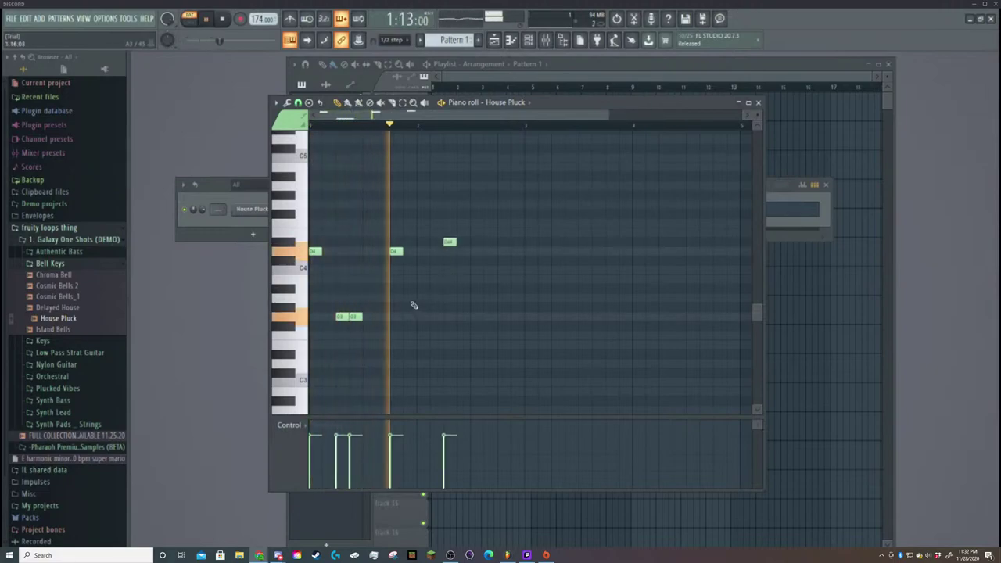
{"action": "key", "text": "space"}
Fill the gaps between the D4 and D#4 notes with short consecutive G3 notes, and play back the melody.
{"action": "left_click", "coordinate": [329, 316]}
{"action": "left_click", "coordinate": [368, 317]}
{"action": "left_click", "coordinate": [381, 317]}
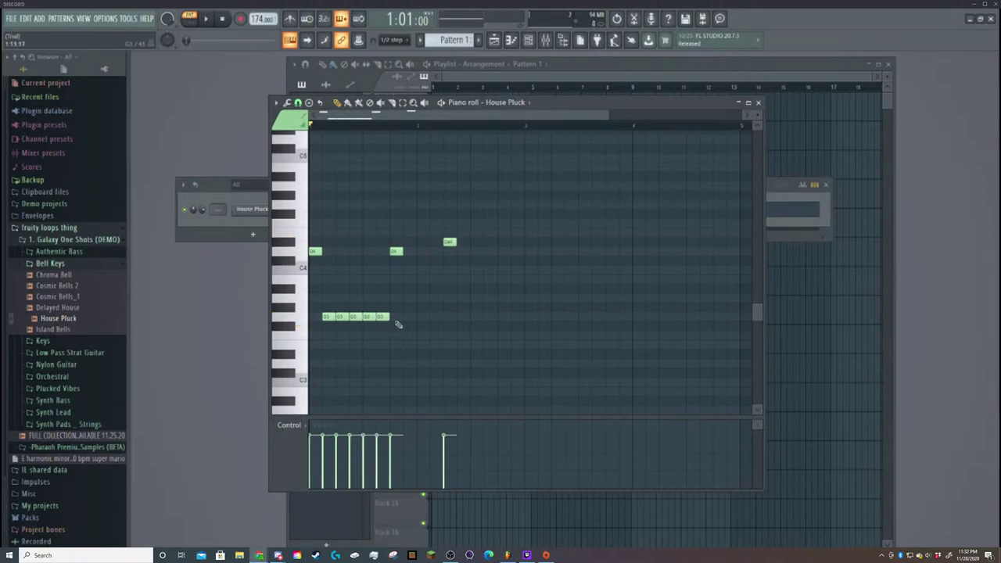
{"action": "left_click", "coordinate": [407, 317]}
{"action": "left_click", "coordinate": [420, 317]}
{"action": "left_click", "coordinate": [433, 317]}
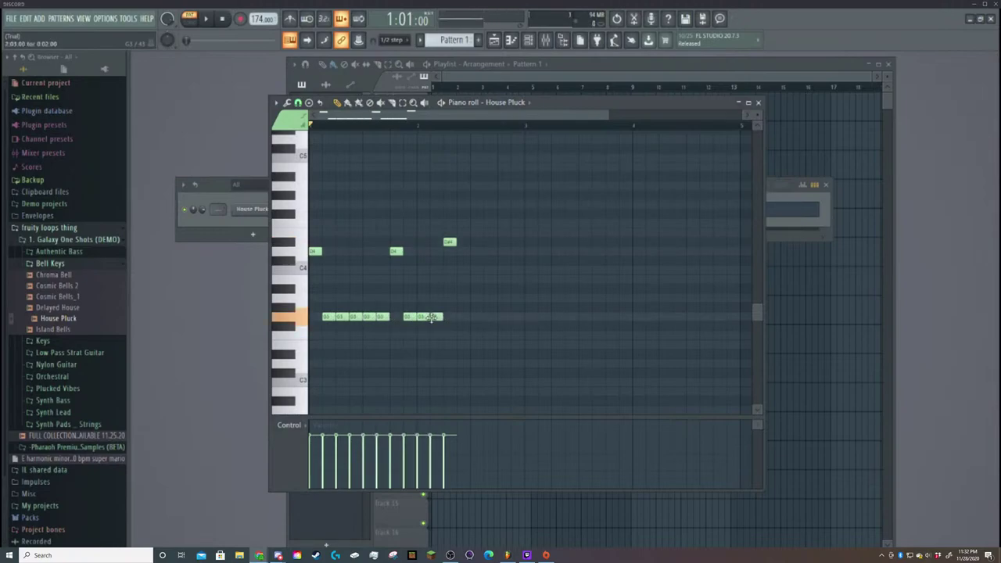
{"action": "key", "text": "space"}
{"action": "key", "text": "space"}
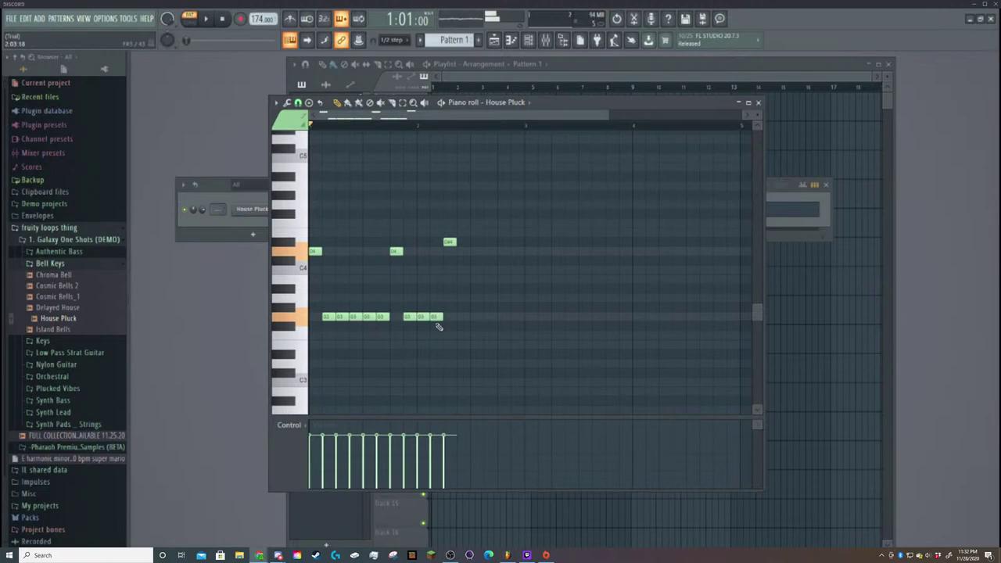
{"action": "key", "text": "space"}
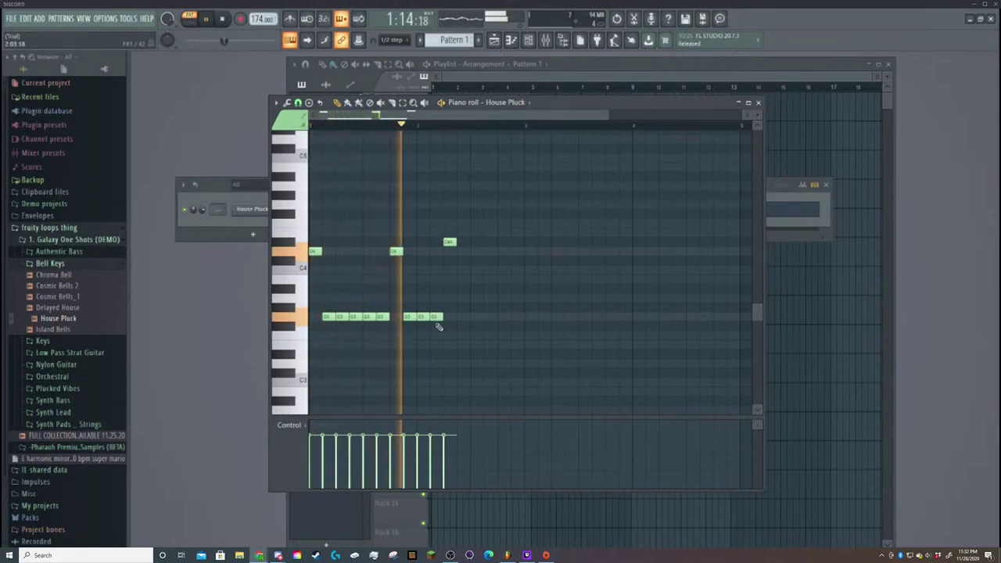
{"action": "key", "text": "space"}
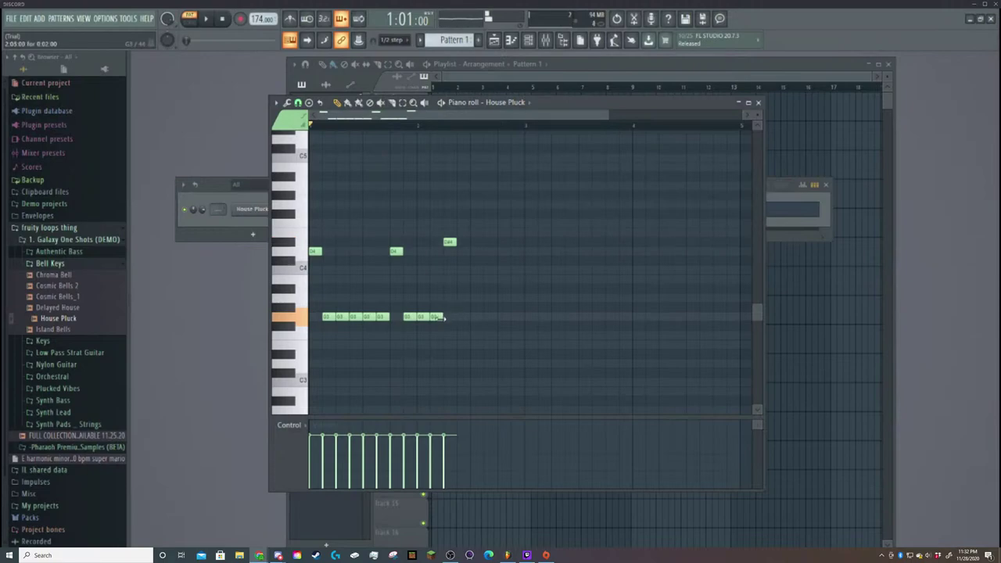
Delete all melody notes except the opening D4 and the two G3 notes that directly follow it.
{"action": "right_click", "coordinate": [436, 317]}
{"action": "right_click", "coordinate": [421, 317]}
{"action": "right_click", "coordinate": [409, 317]}
{"action": "right_click", "coordinate": [381, 316]}
{"action": "right_click", "coordinate": [368, 316]}
{"action": "right_click", "coordinate": [355, 318]}
{"action": "key", "text": "space"}
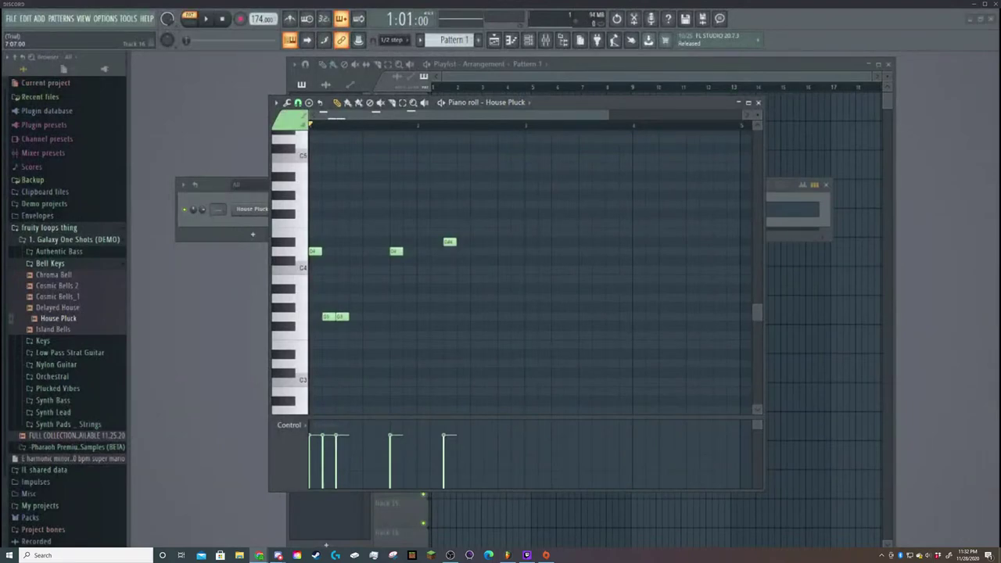
{"action": "right_click", "coordinate": [396, 251]}
{"action": "right_click", "coordinate": [449, 241]}
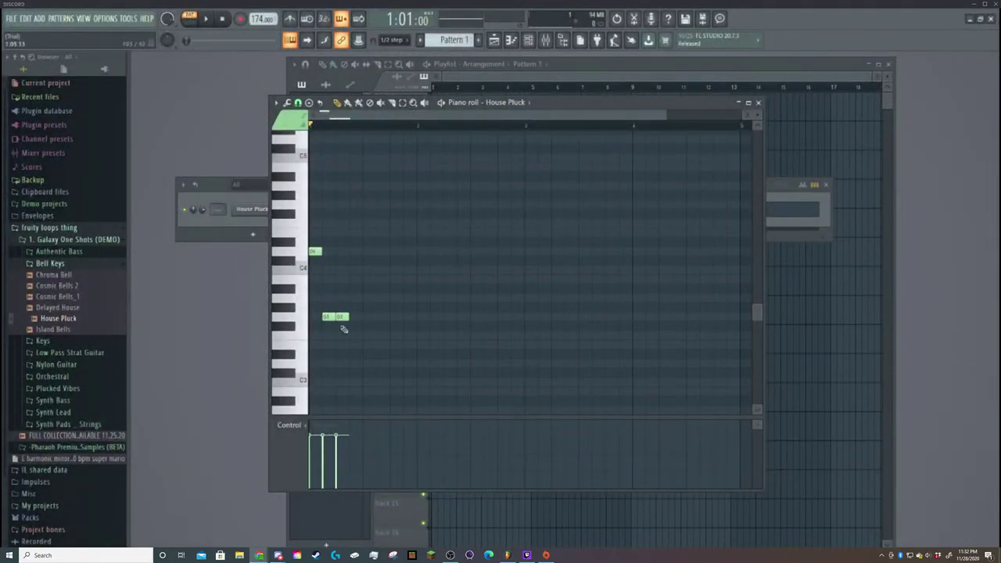
Add a short D4 at step 7, a G3 at step 9 and a D#4 at step 11 of bar 1, and play the pattern.
{"action": "left_click", "coordinate": [355, 251]}
{"action": "left_click", "coordinate": [368, 317]}
{"action": "left_click", "coordinate": [382, 241]}
{"action": "key", "text": "space"}
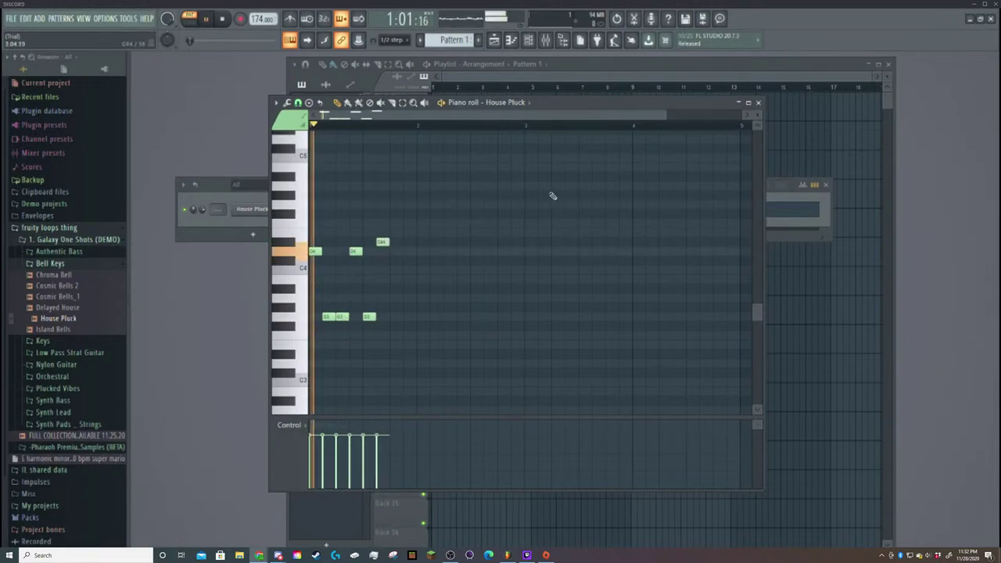
Lower the project tempo to 136 BPM and play the pattern several times to judge the speed.
{"action": "key", "text": "space"}
{"action": "left_click_drag", "start_coordinate": [262, 18], "coordinate": [263, 47]}
{"action": "key", "text": "space"}
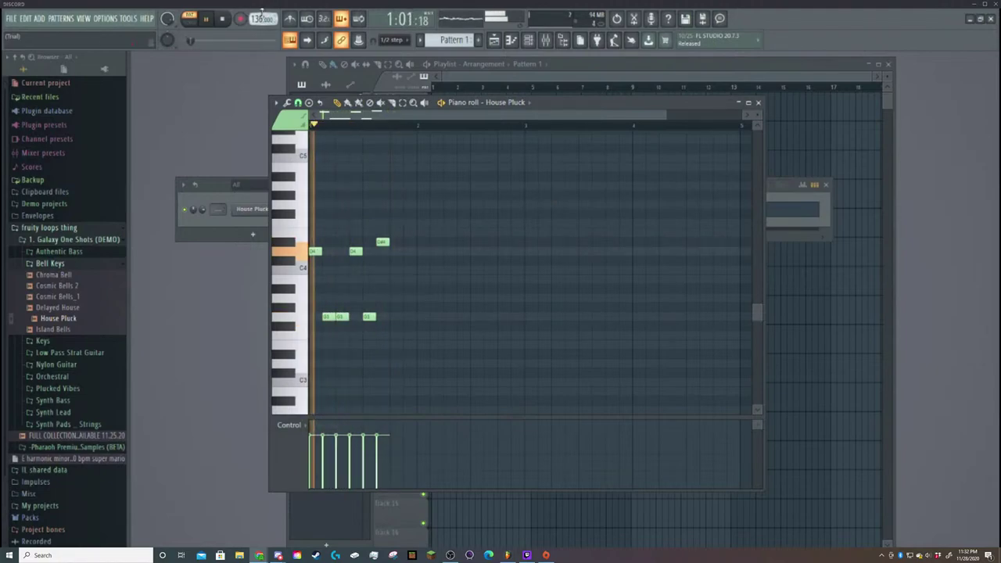
{"action": "key", "text": "space"}
{"action": "key", "text": "space"}
{"action": "key", "text": "space"}
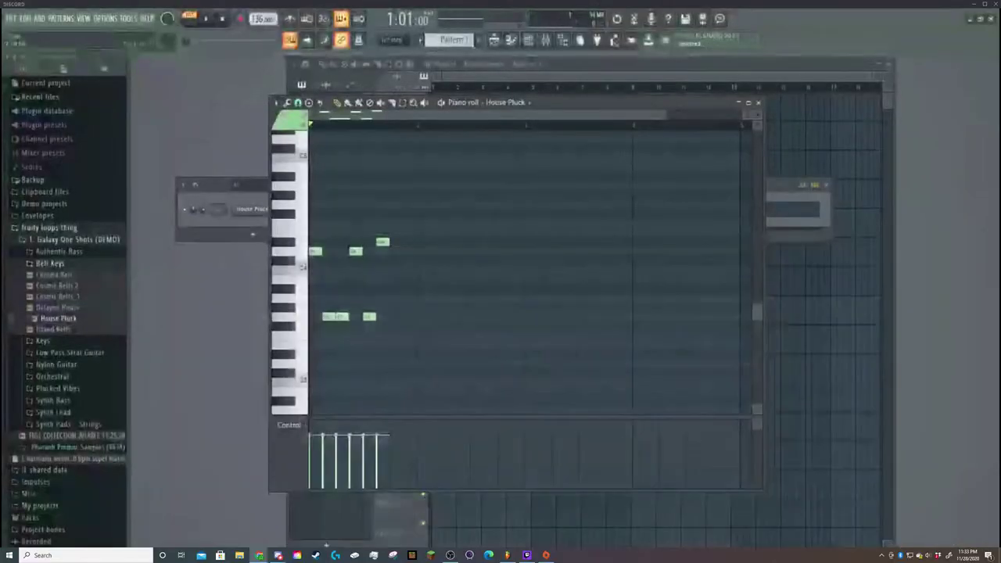
{"action": "key", "text": "space"}
{"action": "key", "text": "space"}
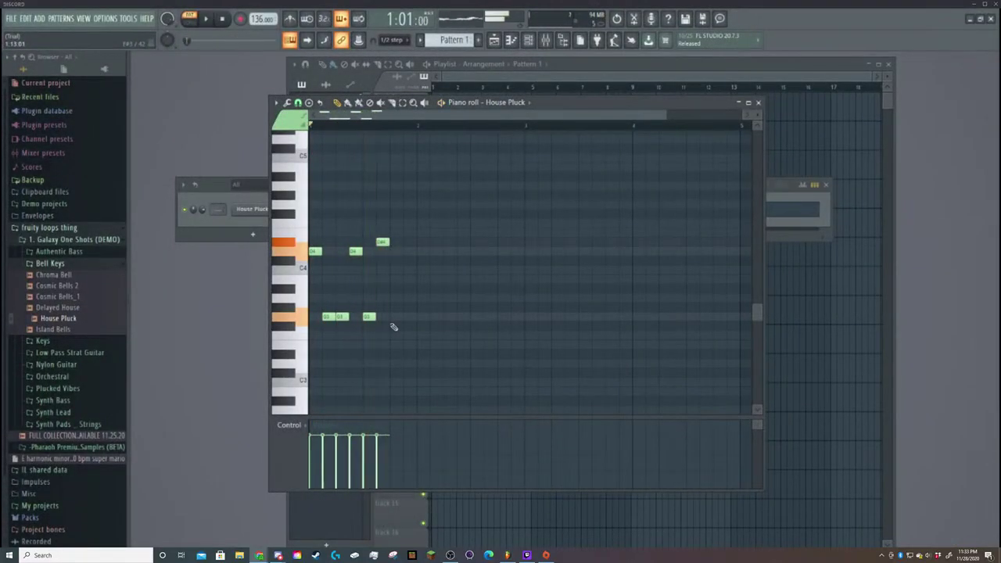
Complete bar 1 with a short G3 at step 13 and a G#3 at step 15, and play back the melody.
{"action": "left_click", "coordinate": [404, 317]}
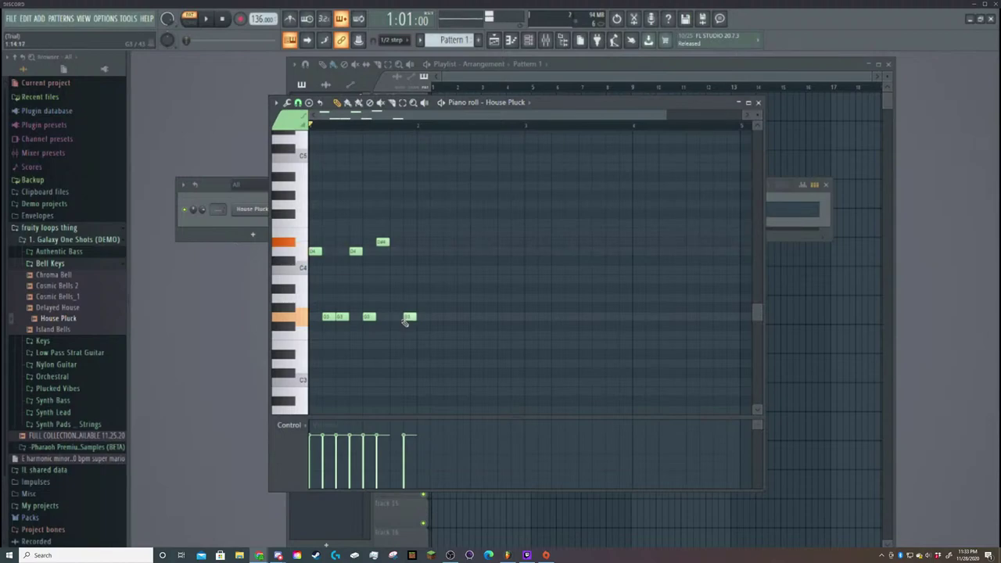
{"action": "right_click", "coordinate": [407, 318]}
{"action": "left_click", "coordinate": [406, 317]}
{"action": "left_click_drag", "start_coordinate": [406, 318], "coordinate": [398, 318]}
{"action": "left_click", "coordinate": [407, 308]}
{"action": "key", "text": "space"}
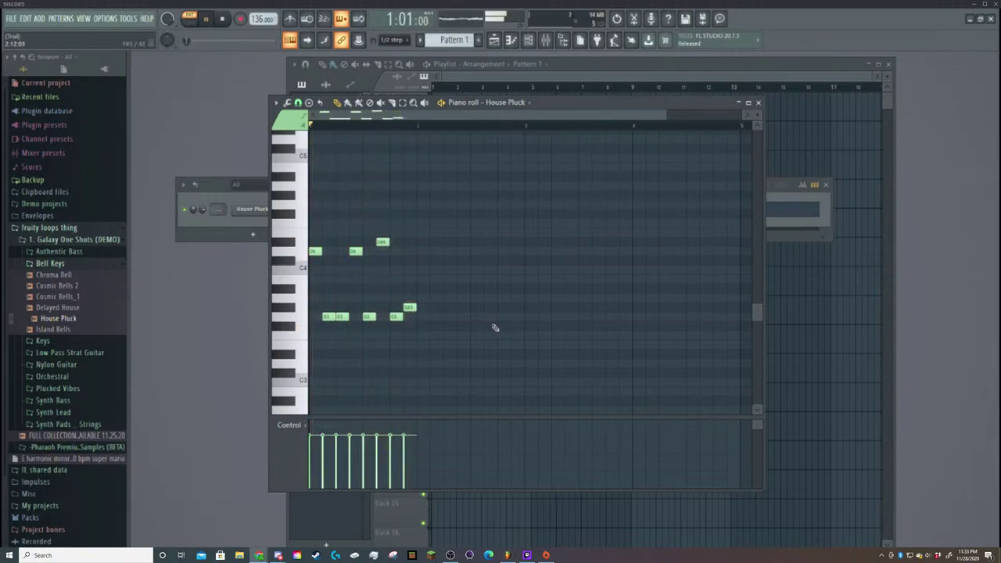
{"action": "key", "text": "space"}
{"action": "key", "text": "space"}
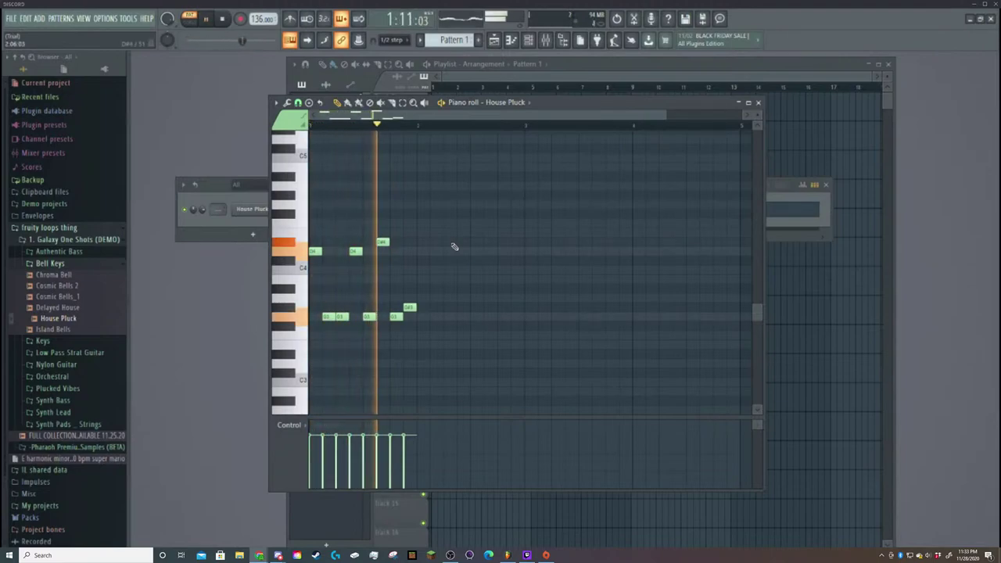
{"action": "key", "text": "space"}
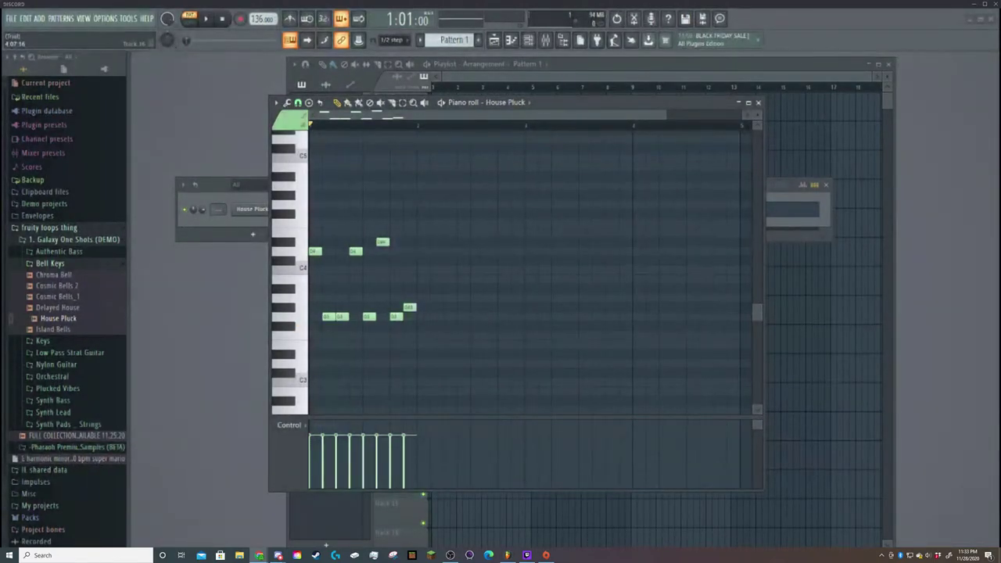
{"action": "key", "text": "space"}
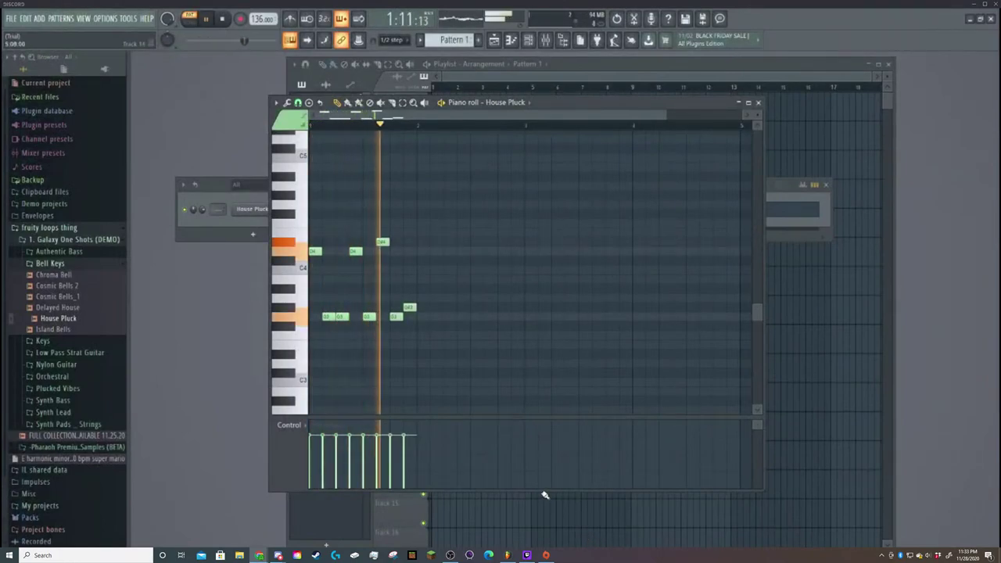
{"action": "key", "text": "space"}
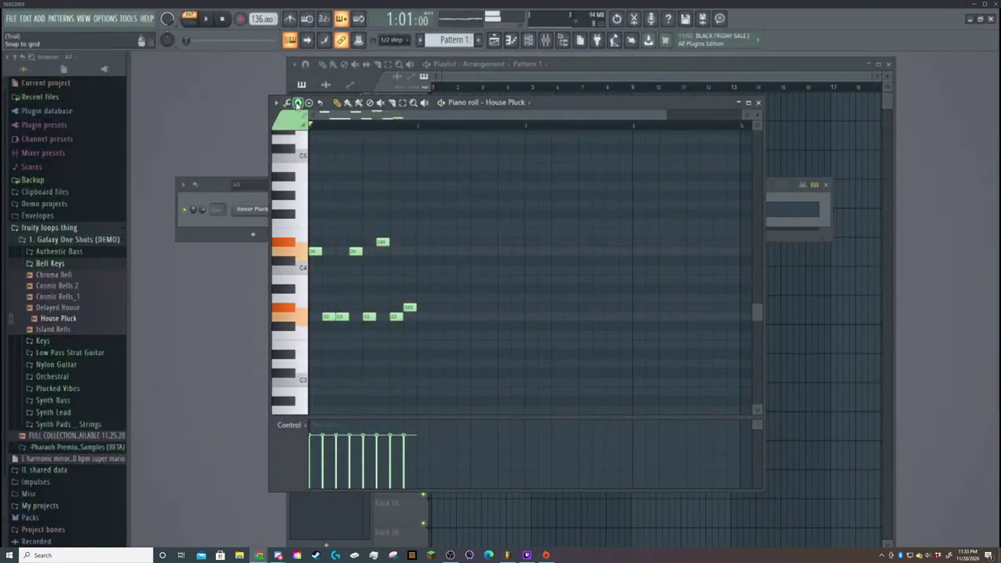
{"action": "left_click", "coordinate": [240, 210]}
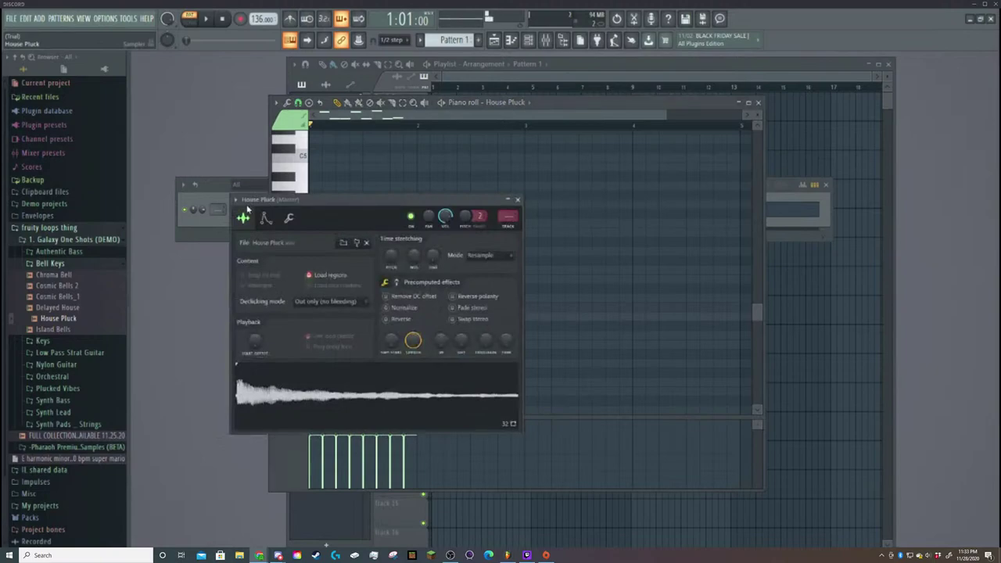
{"action": "left_click", "coordinate": [266, 220]}
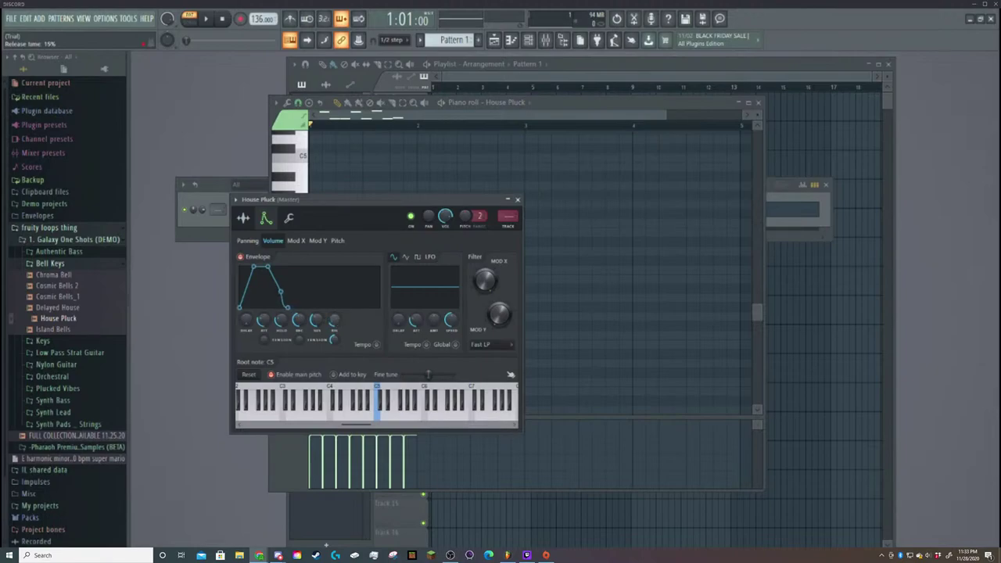
{"action": "left_click_drag", "start_coordinate": [262, 320], "coordinate": [281, 290]}
{"action": "left_click", "coordinate": [509, 201]}
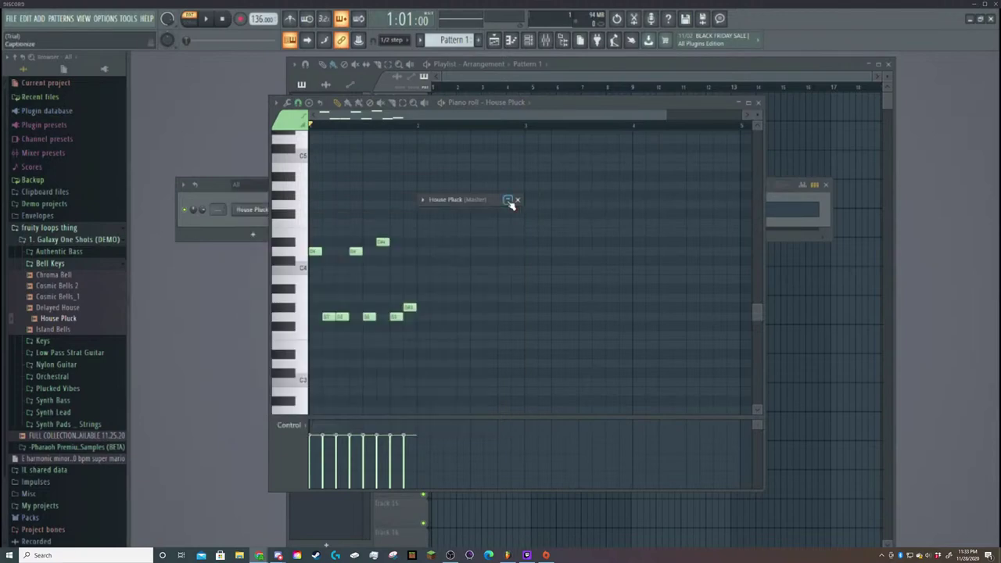
{"action": "key", "text": "space"}
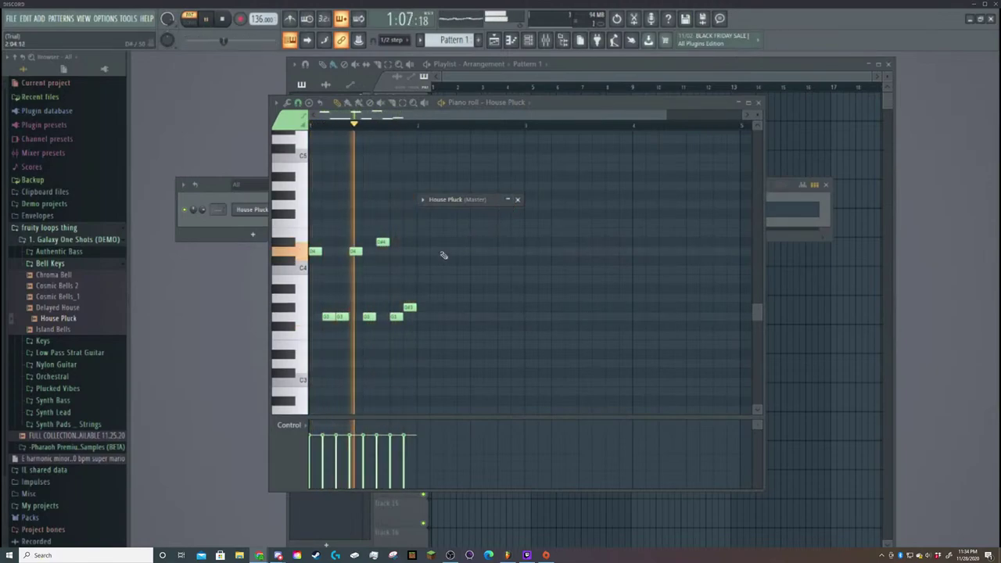
{"action": "key", "text": "space"}
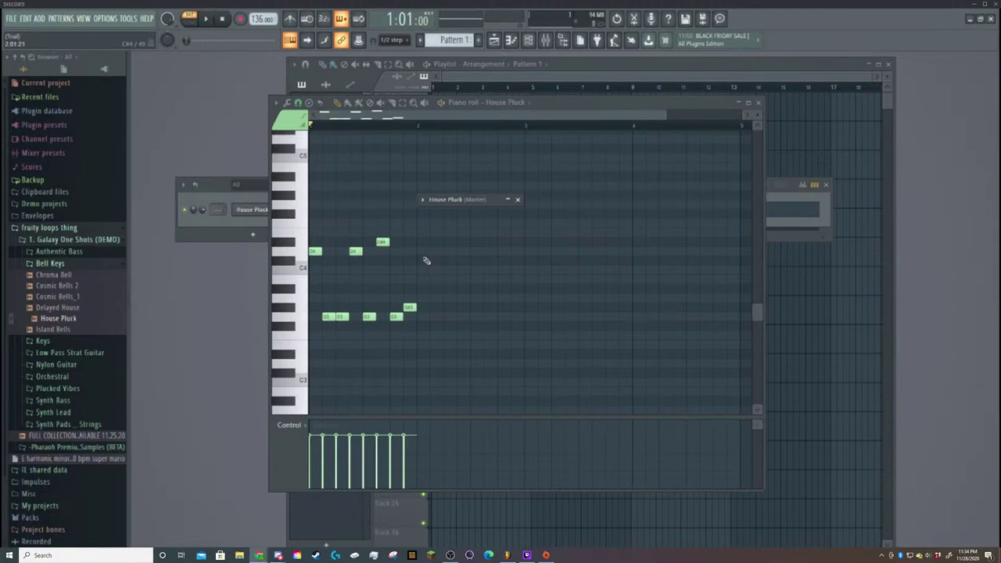
{"action": "key", "text": "space"}
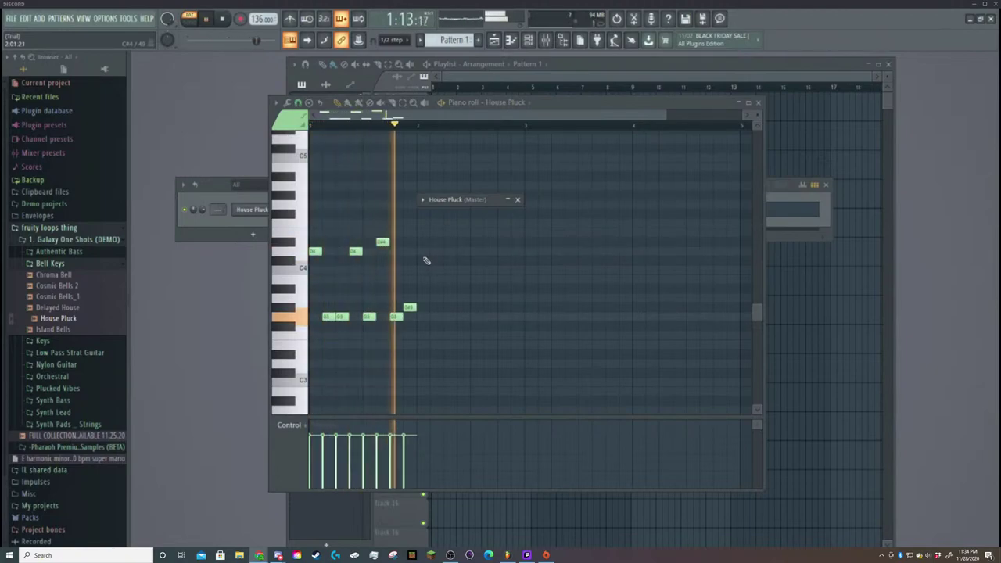
{"action": "key", "text": "space"}
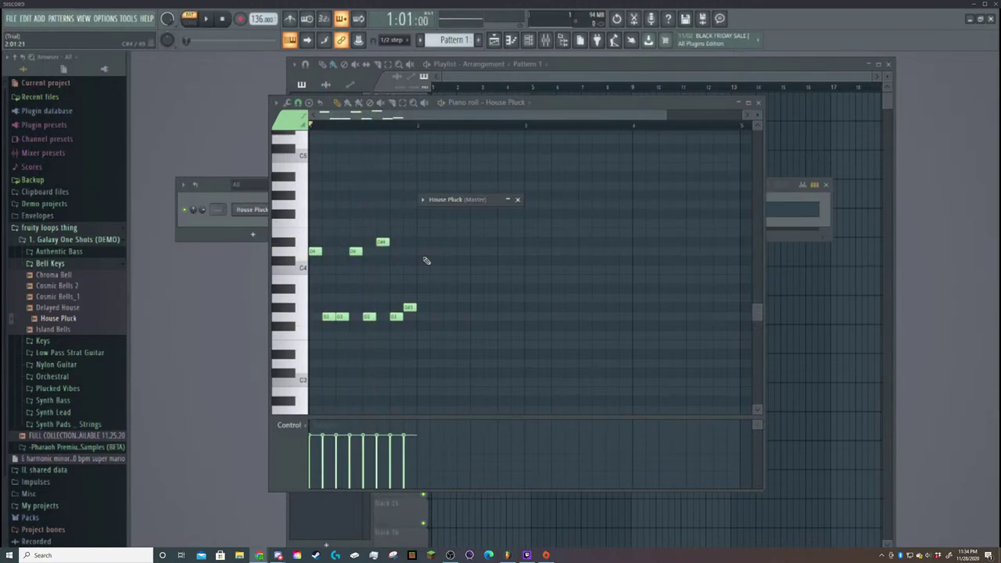
Try faster tempos, including 149 BPM, playing the pattern between changes.
{"action": "key", "text": "space"}
{"action": "key", "text": "space"}
{"action": "scroll", "coordinate": [262, 18], "scroll_direction": "up", "scroll_amount": 4}
{"action": "key", "text": "space"}
{"action": "key", "text": "space"}
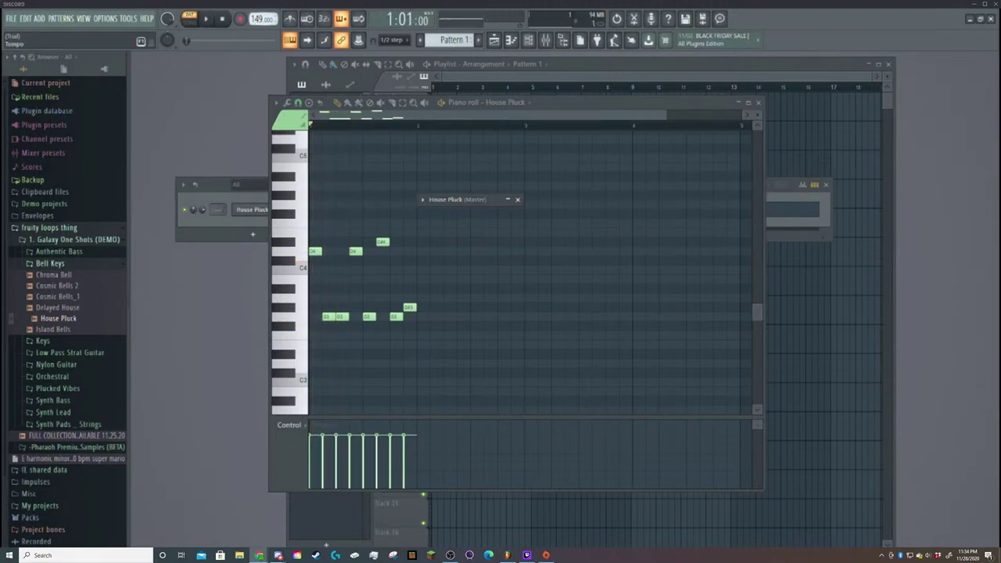
{"action": "key", "text": "space"}
{"action": "key", "text": "space"}
{"action": "scroll", "coordinate": [256, 19], "scroll_direction": "up", "scroll_amount": 20}
{"action": "key", "text": "space"}
{"action": "key", "text": "space"}
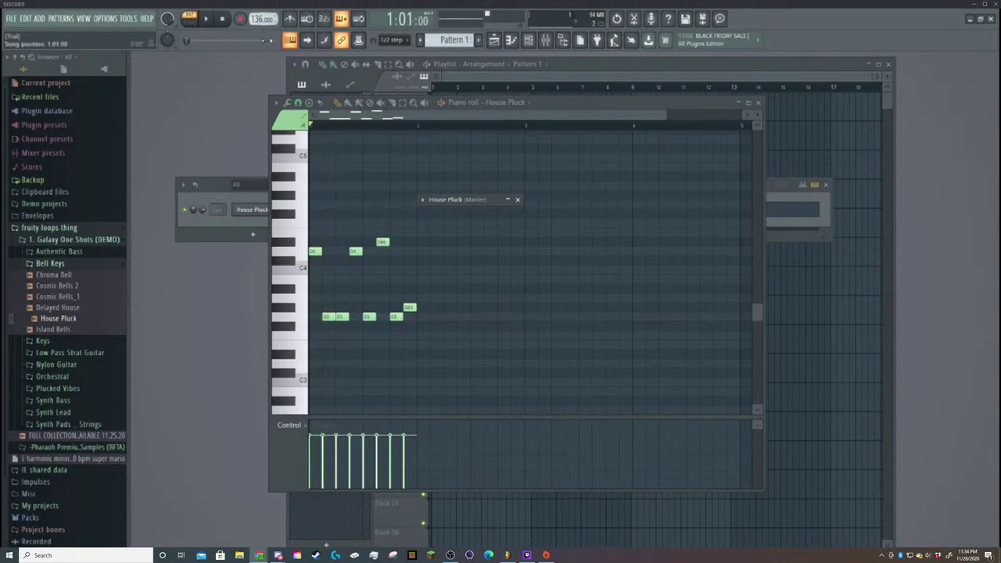
Set the project tempo to 130 BPM and play back the melody.
{"action": "scroll", "coordinate": [262, 19], "scroll_direction": "down", "scroll_amount": 6}
{"action": "key", "text": "space"}
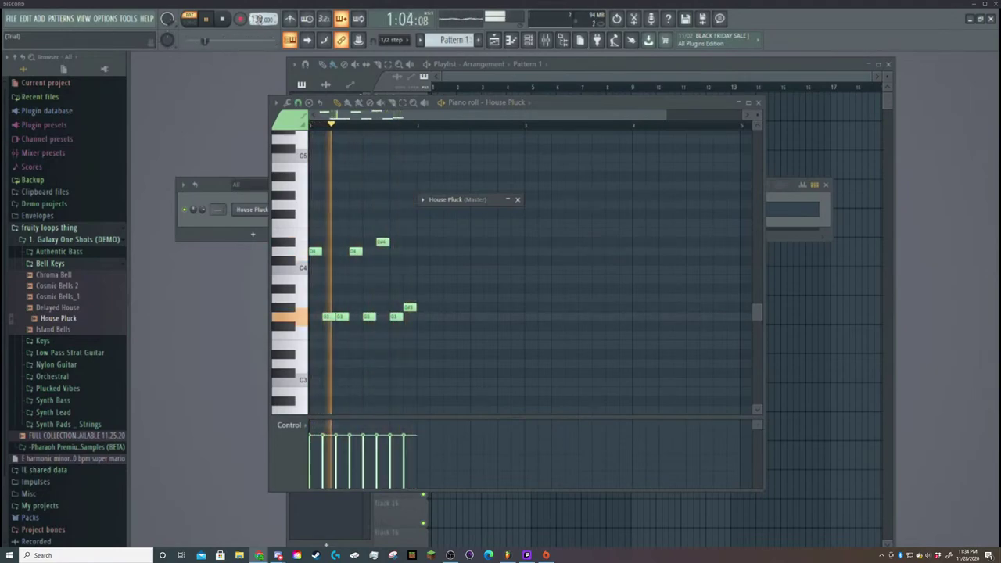
{"action": "key", "text": "space"}
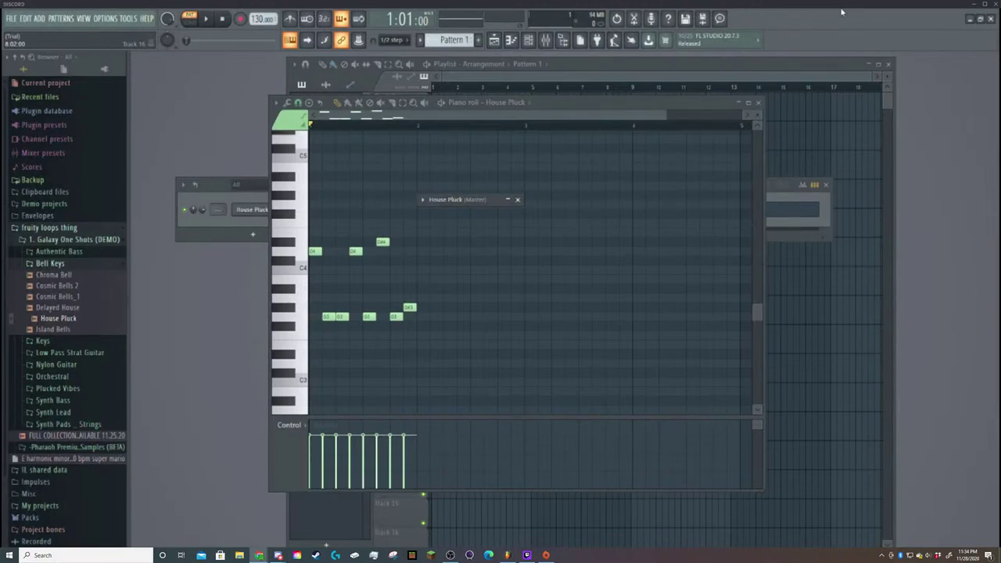
{"action": "key", "text": "space"}
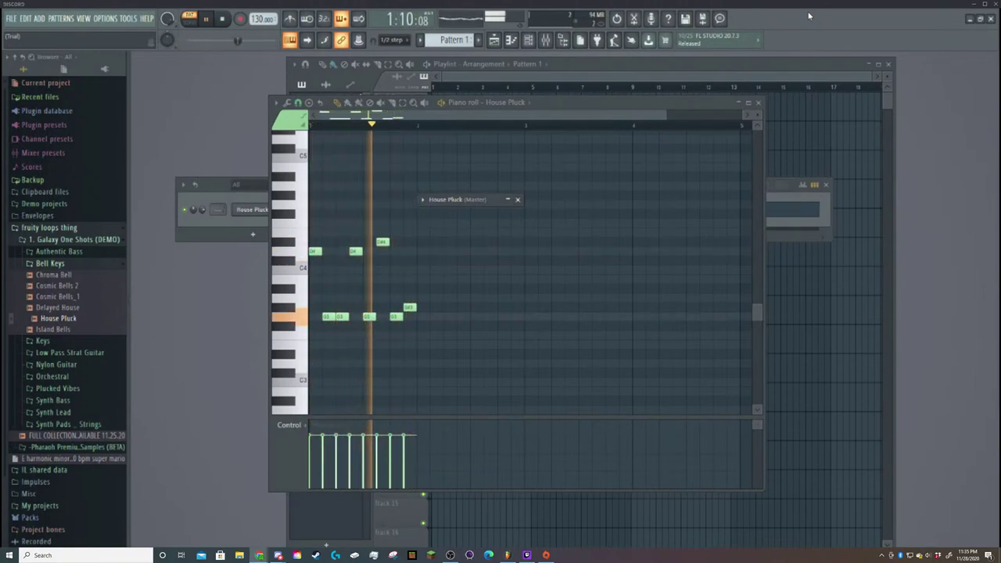
{"action": "key", "text": "space"}
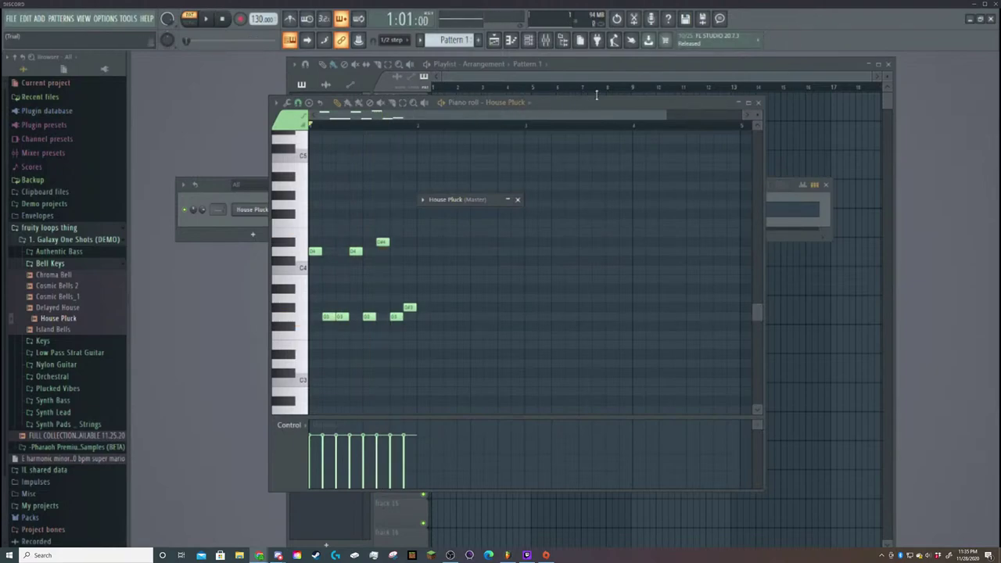
Move the piano roll aside and audition the bass samples in the Authentic Bass folder.
{"action": "left_click_drag", "start_coordinate": [602, 113], "coordinate": [688, 133]}
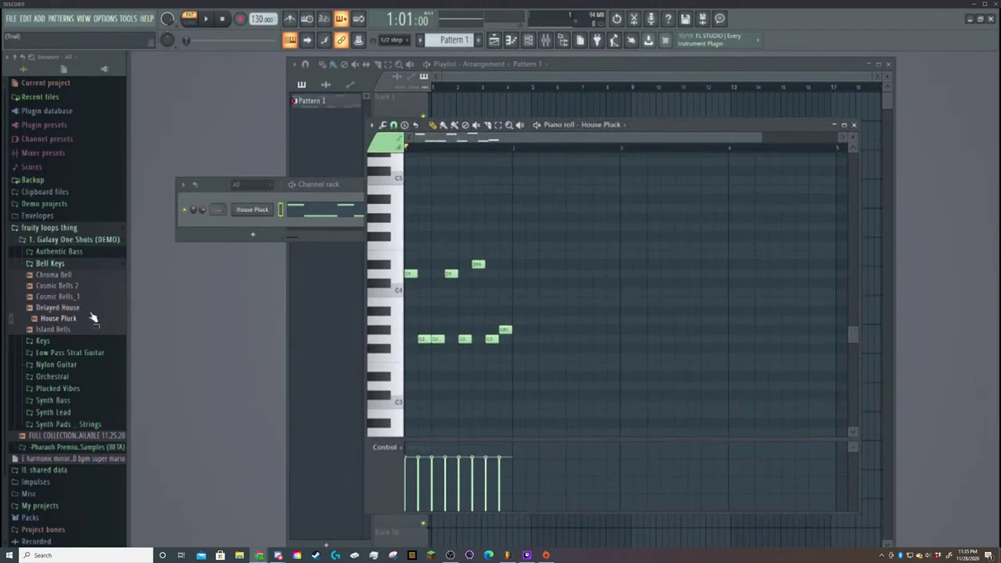
{"action": "left_click", "coordinate": [82, 255]}
{"action": "left_click", "coordinate": [77, 286]}
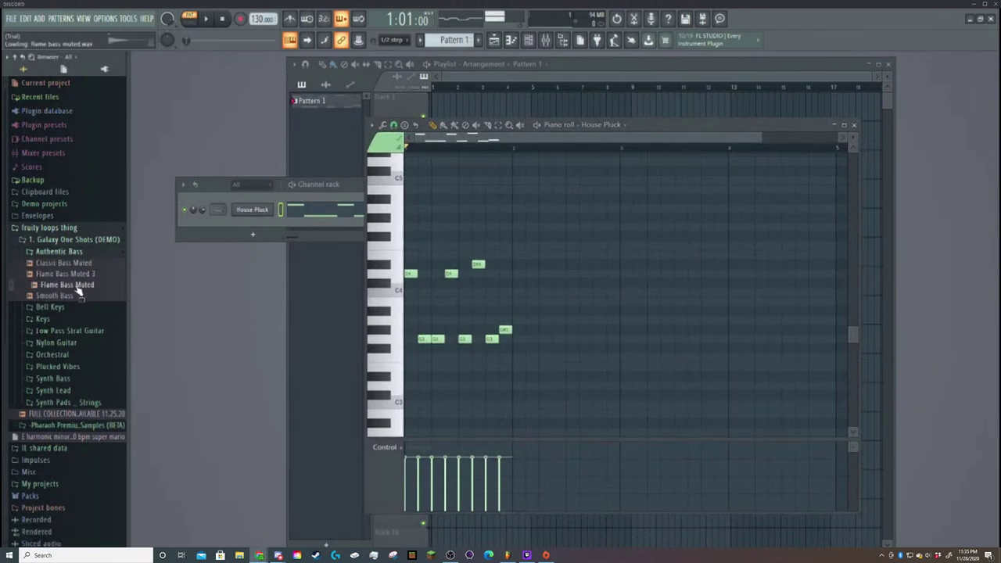
{"action": "left_click", "coordinate": [82, 257]}
{"action": "left_click", "coordinate": [72, 253]}
{"action": "left_click", "coordinate": [72, 265]}
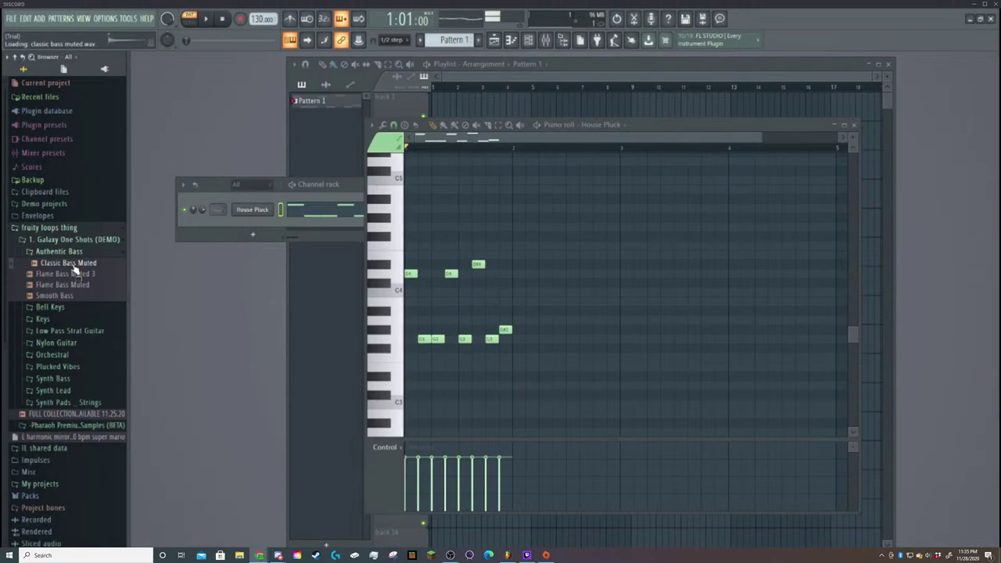
{"action": "left_click_drag", "start_coordinate": [72, 269], "coordinate": [50, 274]}
{"action": "left_click", "coordinate": [67, 295]}
Add Classic Bass Muted as a new channel below House Pluck, and close the channel rack.
{"action": "left_click", "coordinate": [79, 267]}
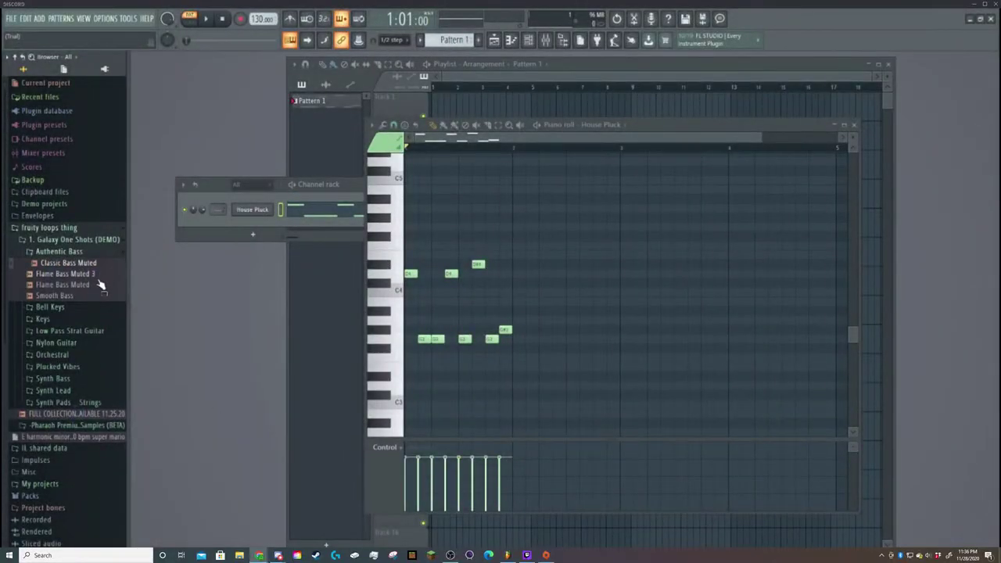
{"action": "left_click_drag", "start_coordinate": [98, 263], "coordinate": [252, 227]}
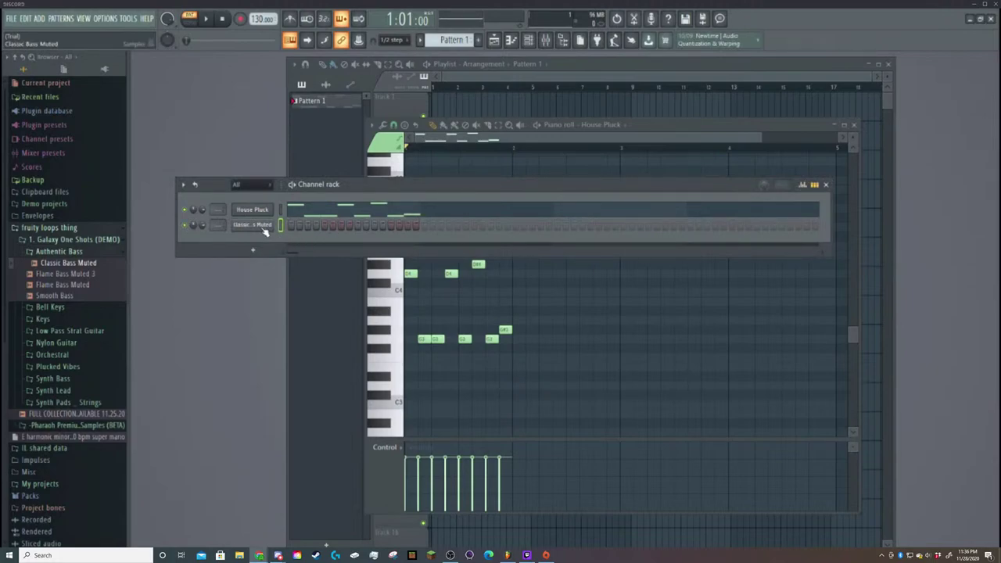
{"action": "left_click", "coordinate": [826, 186]}
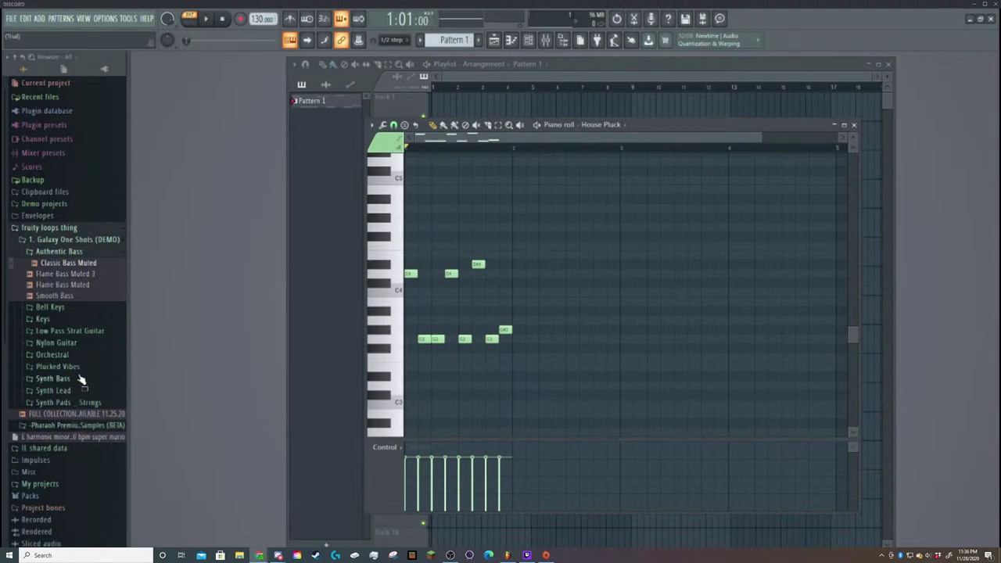
Audition Flame Bass Muted 3, Flame Bass Muted, Smooth Bass and Classic Bass Muted for comparison.
{"action": "left_click", "coordinate": [90, 275]}
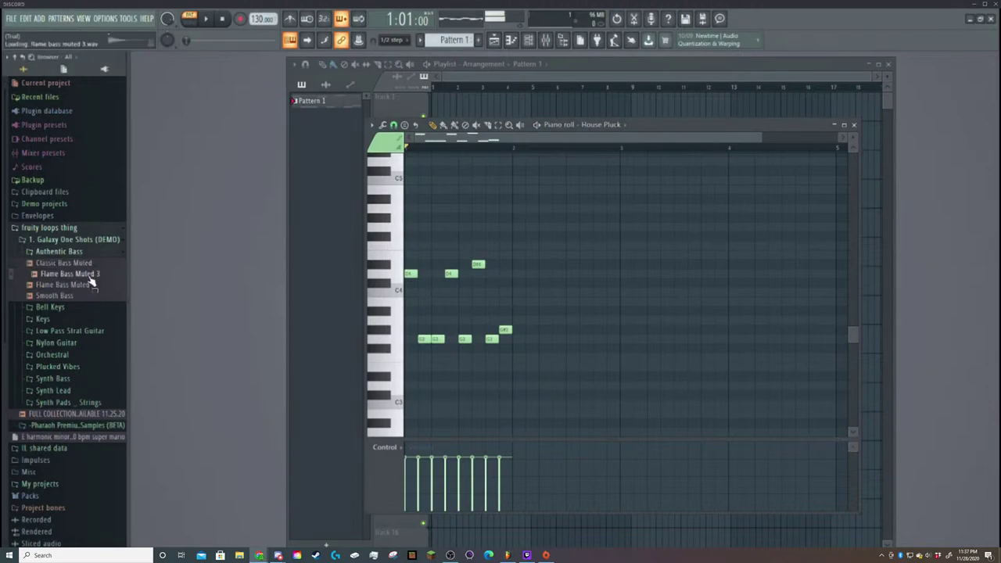
{"action": "left_click", "coordinate": [89, 286]}
{"action": "left_click", "coordinate": [88, 296]}
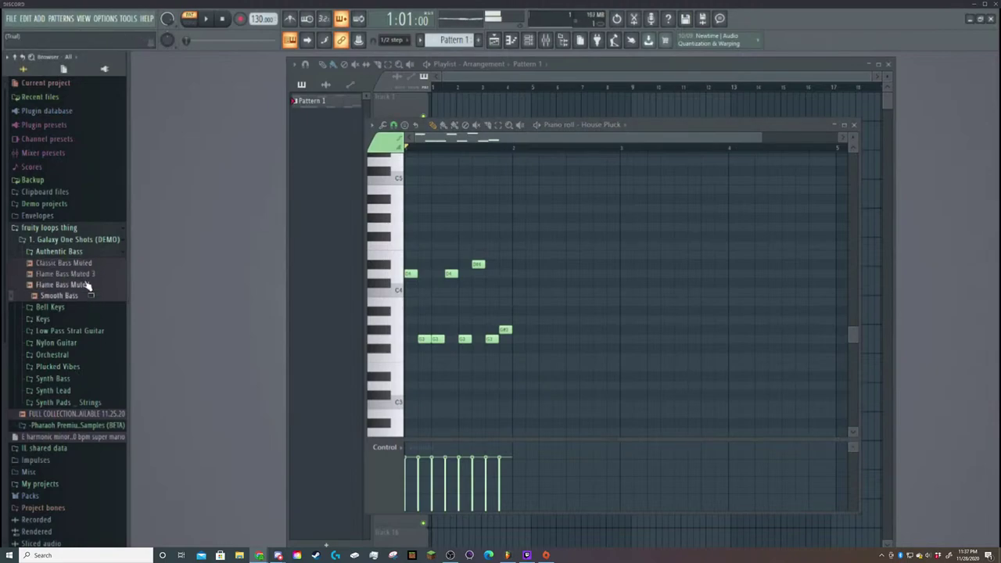
{"action": "left_click", "coordinate": [86, 263]}
Reposition the Playlist window and select Pattern 1 in its pattern list.
{"action": "left_click_drag", "start_coordinate": [771, 71], "coordinate": [663, 52]}
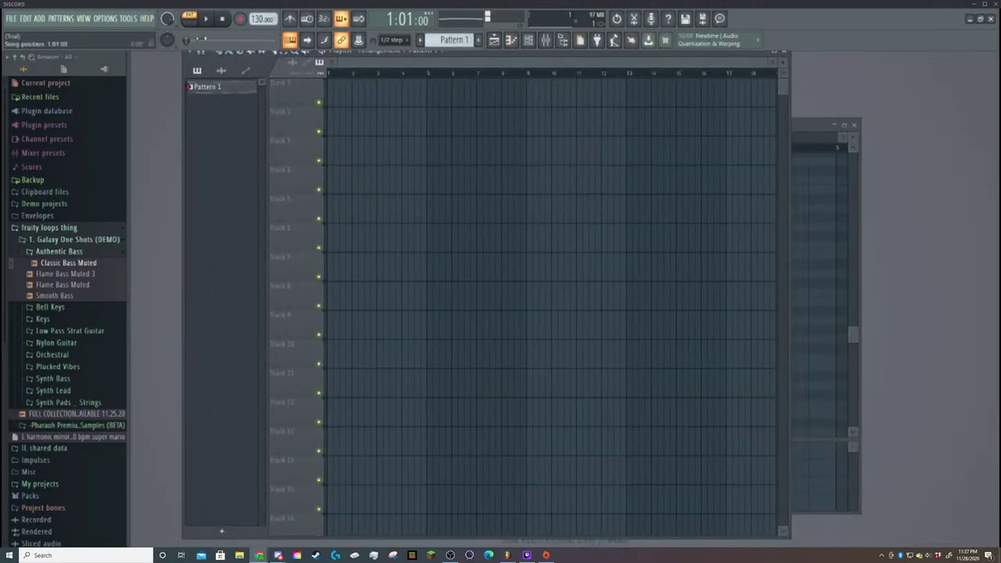
{"action": "left_click", "coordinate": [205, 88]}
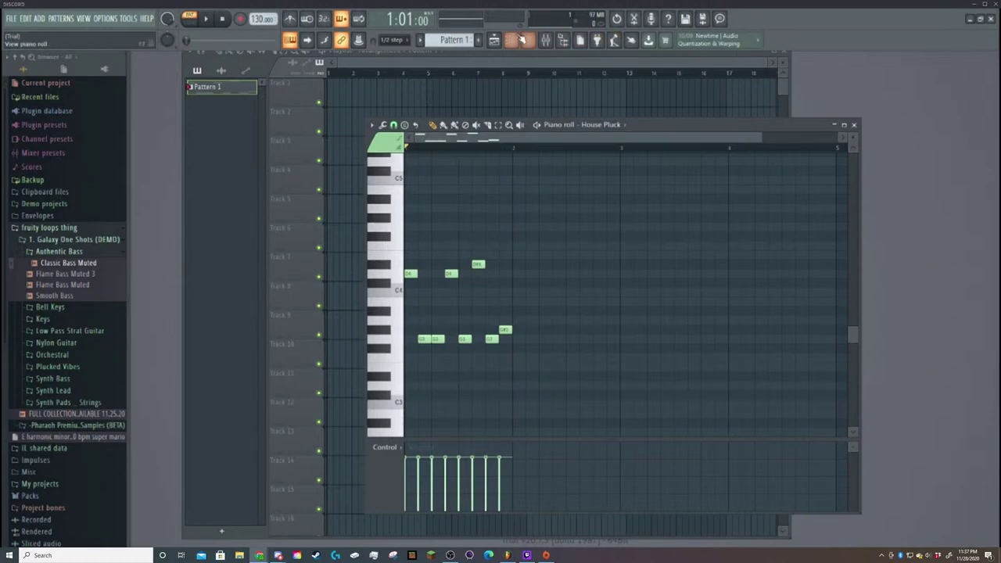
Show the channel rack and minimize the piano roll and Playlist windows.
{"action": "left_click", "coordinate": [528, 40]}
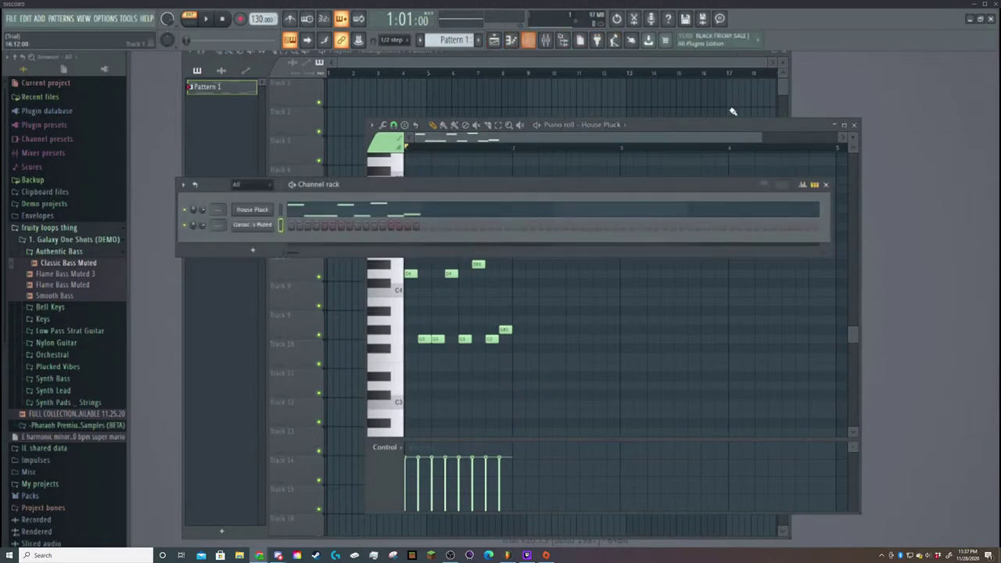
{"action": "left_click", "coordinate": [835, 124]}
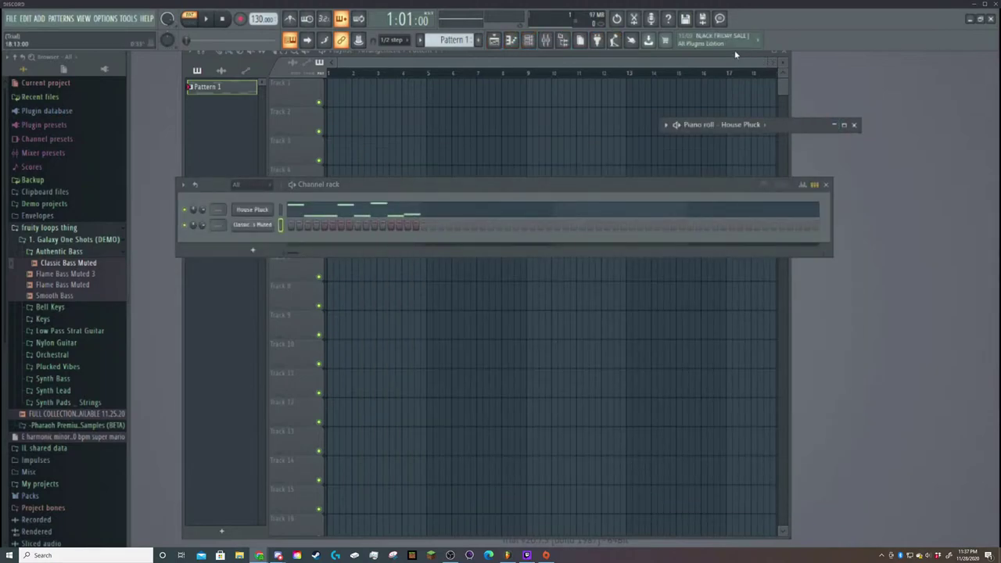
{"action": "left_click_drag", "start_coordinate": [735, 54], "coordinate": [738, 67]}
{"action": "left_click", "coordinate": [762, 65]}
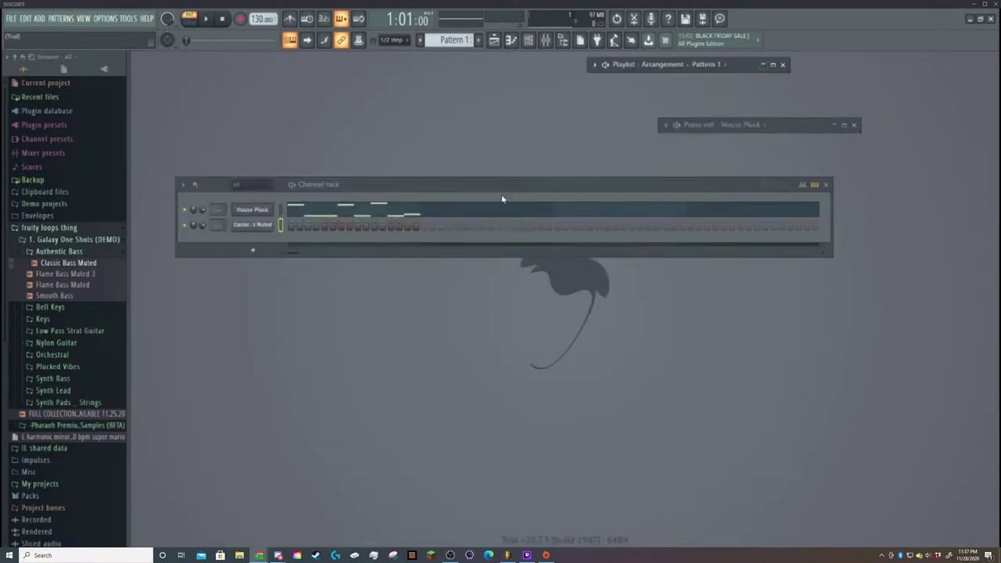
Reposition the channel rack and the minimized piano roll directly beneath the toolbar, next to the browser.
{"action": "left_click_drag", "start_coordinate": [496, 190], "coordinate": [457, 65]}
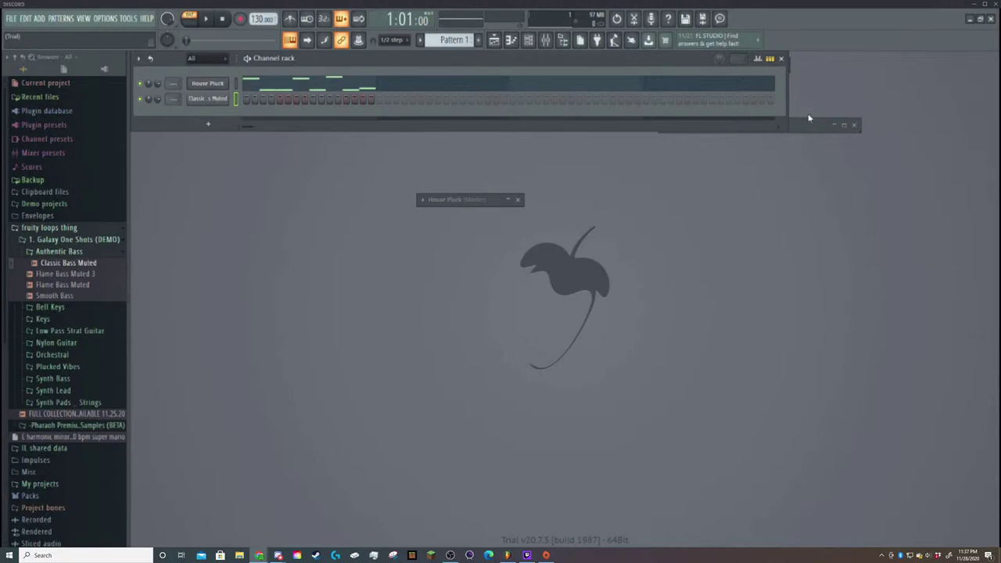
{"action": "left_click_drag", "start_coordinate": [827, 125], "coordinate": [296, 65]}
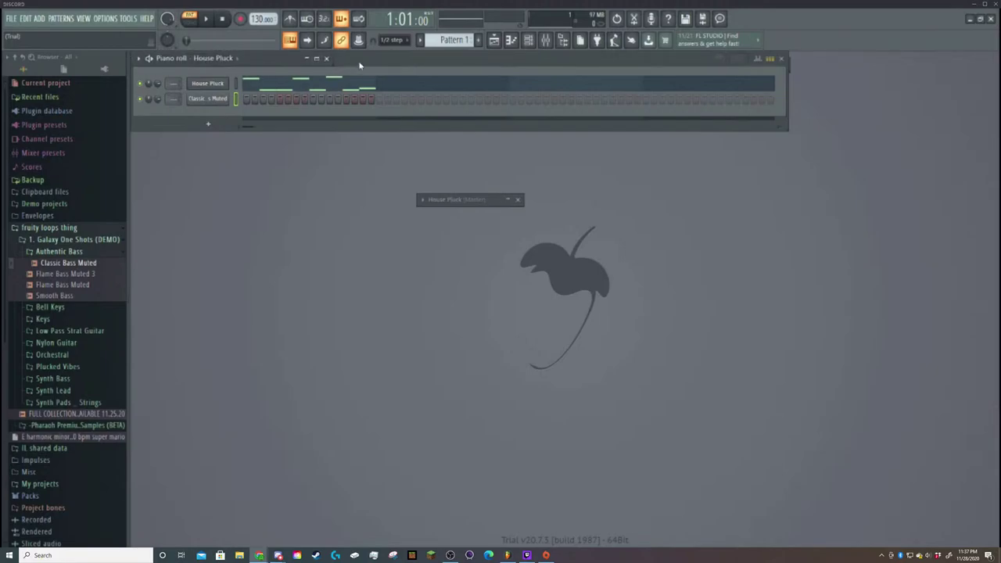
{"action": "left_click_drag", "start_coordinate": [348, 73], "coordinate": [322, 62]}
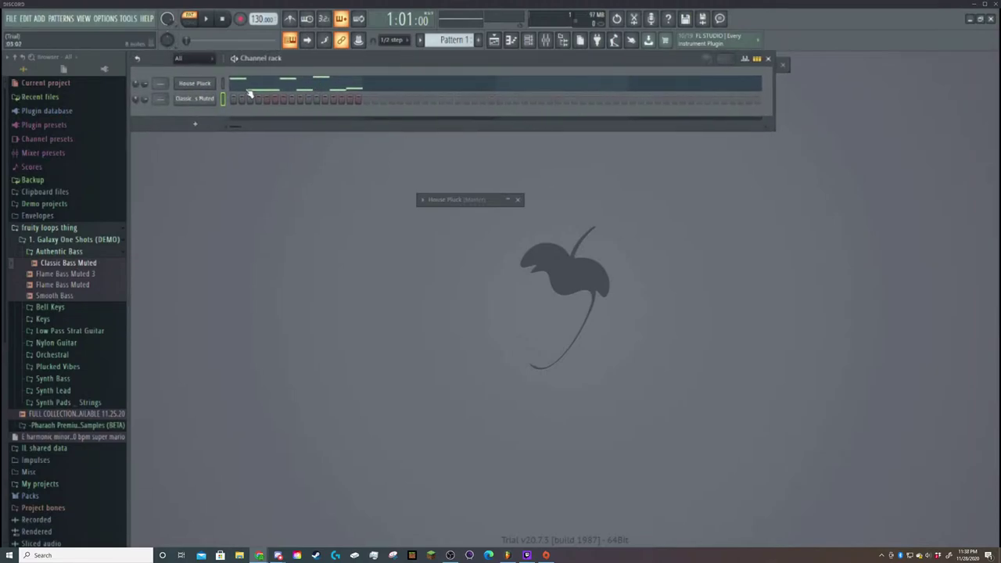
Play Pattern 1 briefly, then close the House Pluck channel settings window.
{"action": "key", "text": "space"}
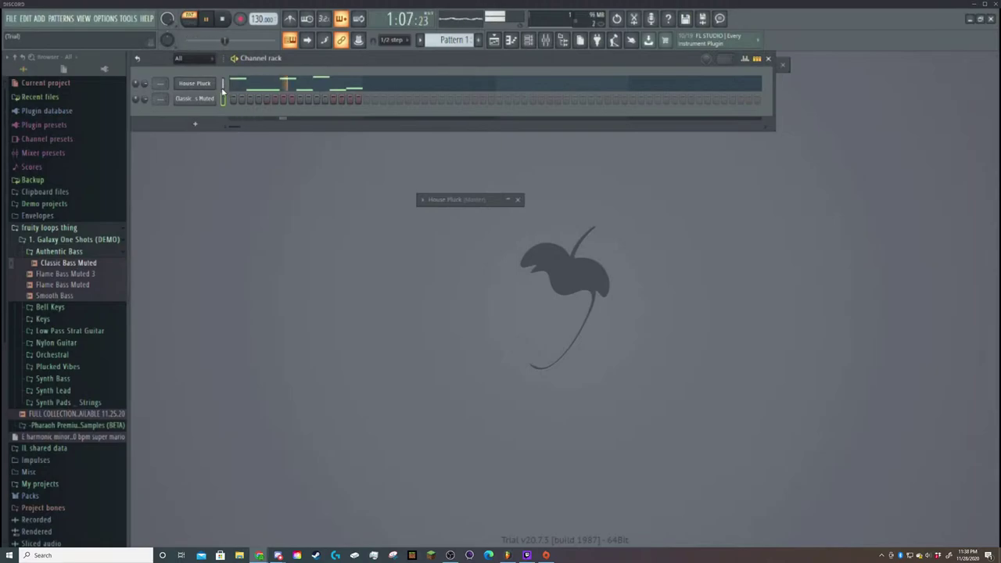
{"action": "key", "text": "space"}
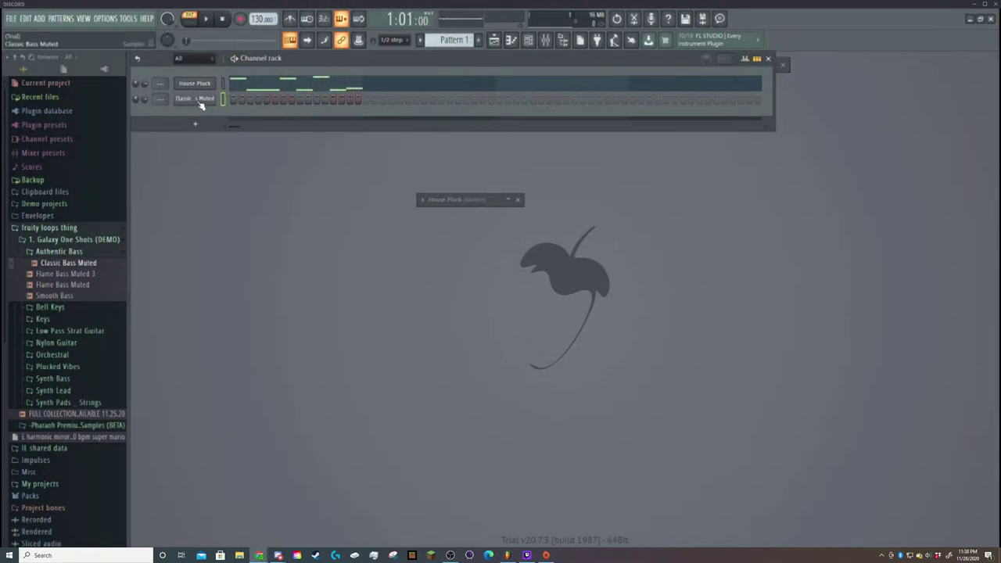
{"action": "left_click", "coordinate": [250, 102]}
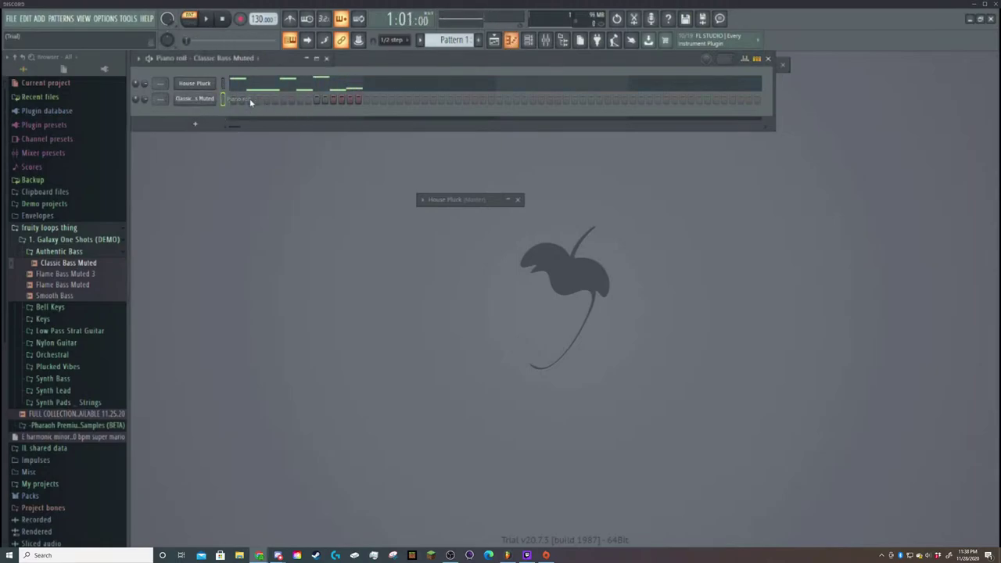
{"action": "left_click", "coordinate": [509, 200]}
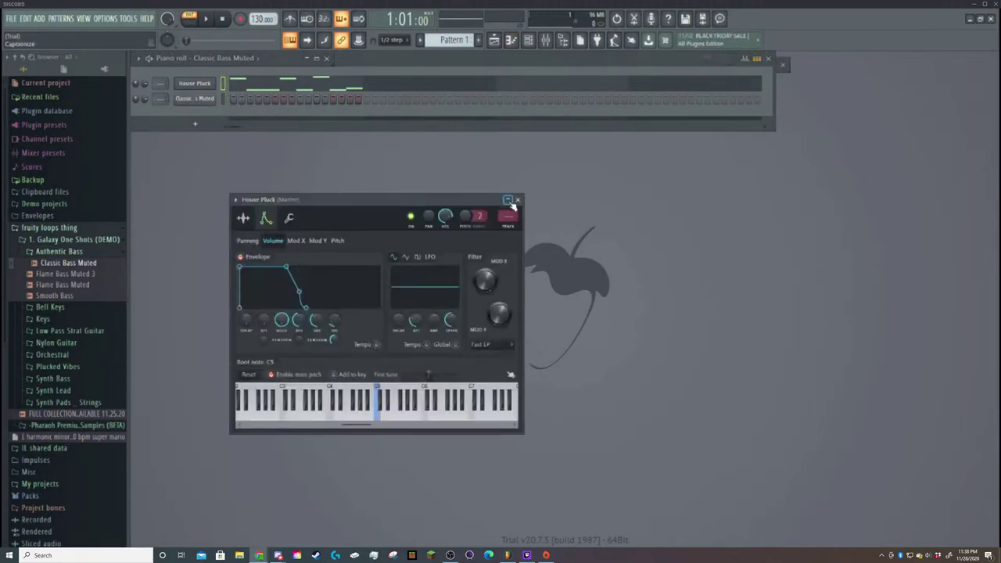
{"action": "left_click", "coordinate": [517, 199]}
Open Classic Bass Muted in the full-size piano roll and move its window clear of the channel rack.
{"action": "right_click", "coordinate": [195, 101]}
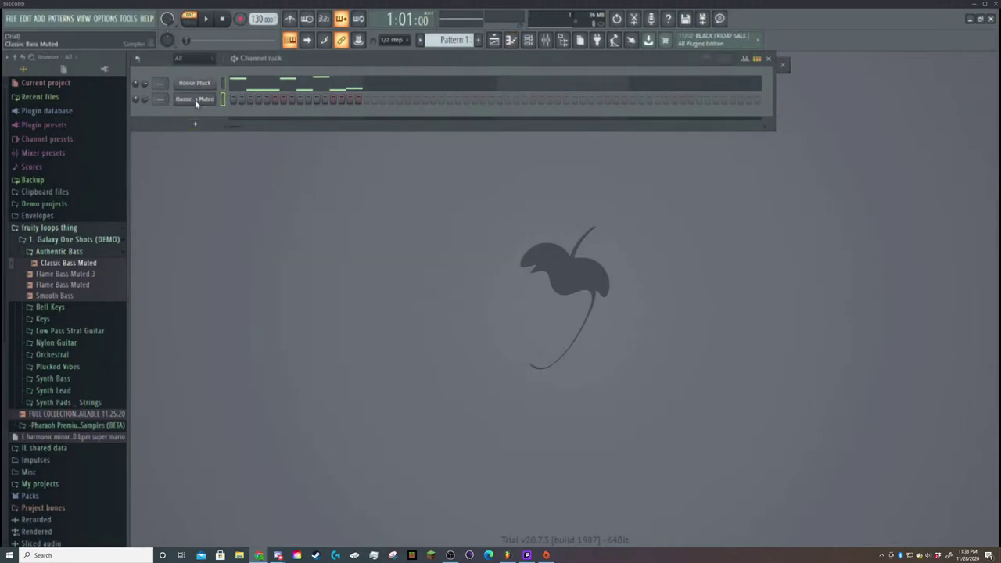
{"action": "left_click", "coordinate": [233, 104]}
{"action": "left_click", "coordinate": [514, 41]}
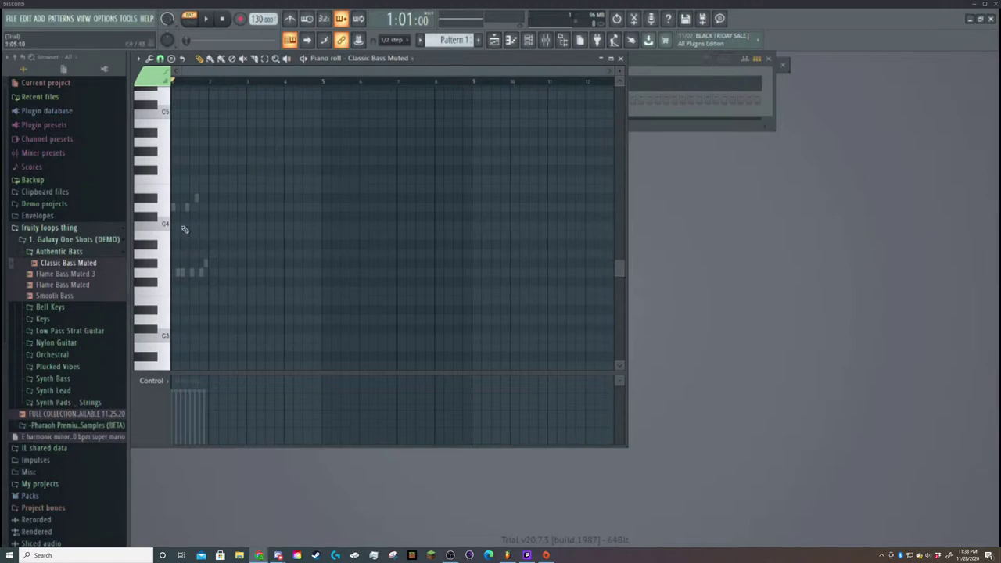
{"action": "scroll", "coordinate": [233, 179], "scroll_direction": "up", "scroll_amount": 3}
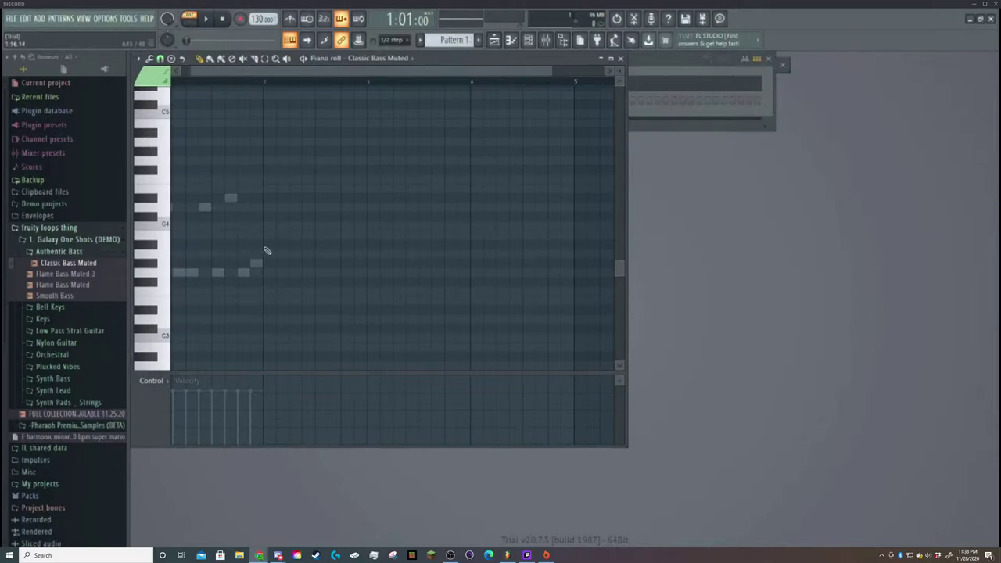
{"action": "left_click_drag", "start_coordinate": [299, 73], "coordinate": [212, 85]}
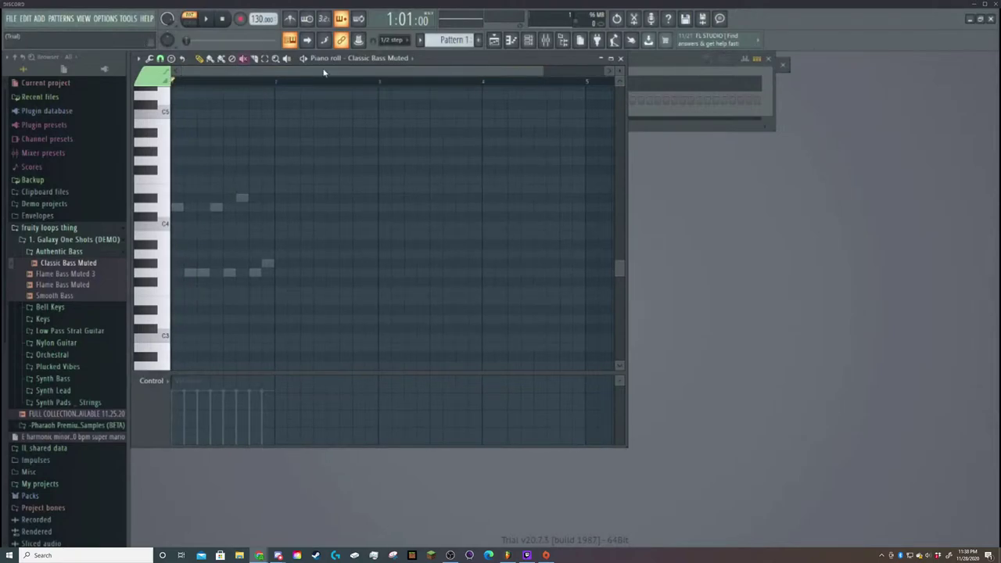
{"action": "left_click_drag", "start_coordinate": [460, 62], "coordinate": [585, 117]}
Draw bass notes D4, G3, G3, D4 and G3 over the first five House Pluck ghost notes.
{"action": "left_click", "coordinate": [303, 263]}
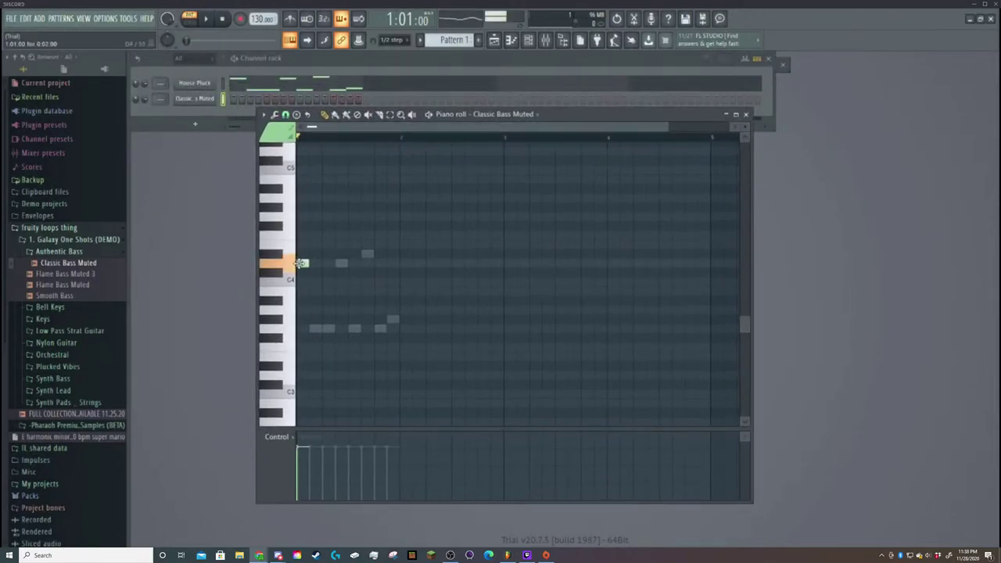
{"action": "left_click", "coordinate": [316, 329]}
{"action": "left_click", "coordinate": [328, 328]}
{"action": "left_click", "coordinate": [340, 263]}
{"action": "left_click", "coordinate": [354, 328]}
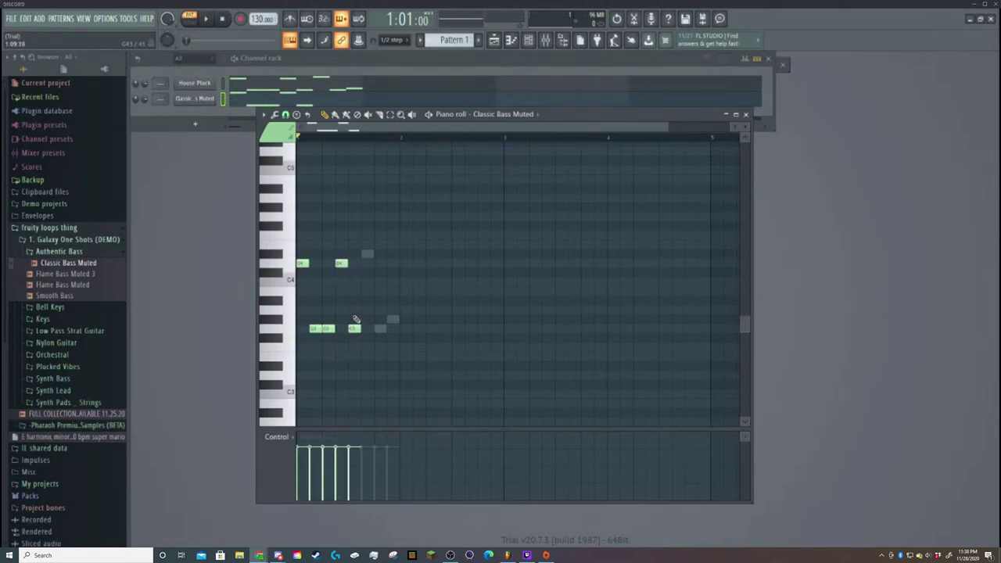
Transpose the five bass notes up one octave to D5 and G4.
{"action": "scroll", "coordinate": [331, 271], "scroll_direction": "up", "scroll_amount": 2}
{"action": "scroll", "coordinate": [330, 270], "scroll_direction": "down", "scroll_amount": 2}
{"action": "key", "text": "shift+Up"}
{"action": "key", "text": "shift+Up"}
{"action": "key", "text": "shift+Up"}
{"action": "key", "text": "shift+Up"}
{"action": "key", "text": "shift+Up"}
{"action": "key", "text": "shift+Up"}
{"action": "key", "text": "shift+Up"}
{"action": "key", "text": "shift+Up"}
{"action": "key", "text": "shift+Up"}
{"action": "key", "text": "shift+Up"}
{"action": "key", "text": "shift+Up"}
{"action": "key", "text": "shift+Up"}
{"action": "key", "text": "shift+Up"}
{"action": "key", "text": "shift+Up"}
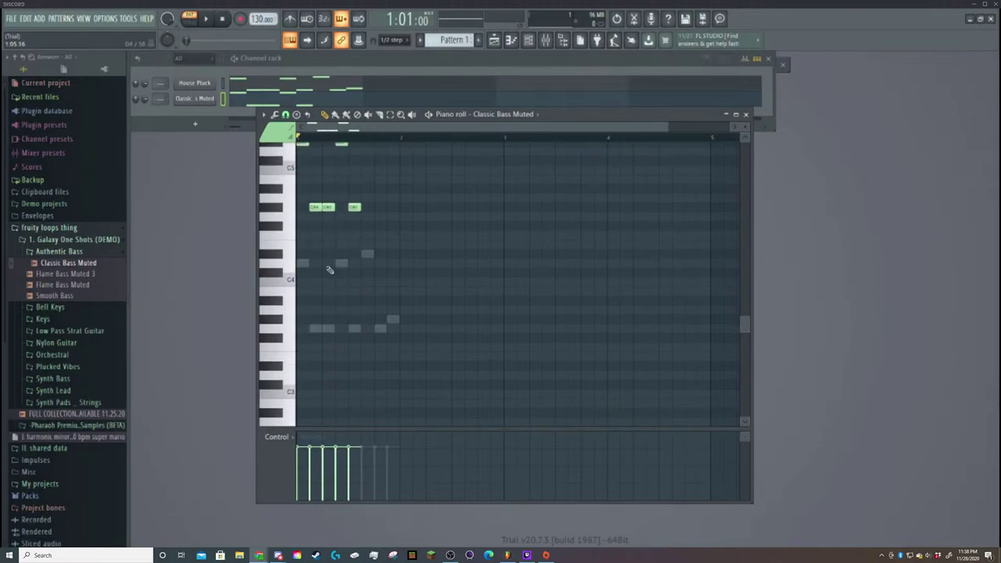
{"action": "key", "text": "shift+Up"}
{"action": "key", "text": "shift+Up"}
{"action": "key", "text": "shift+Up"}
{"action": "key", "text": "shift+Up"}
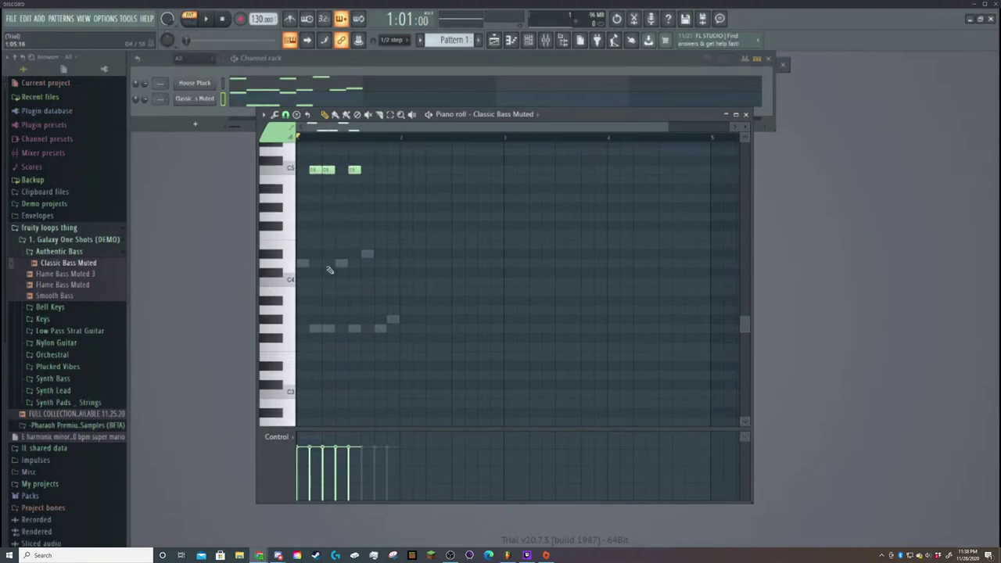
{"action": "key", "text": "shift+Down"}
{"action": "key", "text": "shift+Down"}
{"action": "key", "text": "shift+Down"}
{"action": "key", "text": "shift+Down"}
{"action": "key", "text": "shift+Down"}
{"action": "key", "text": "shift+Down"}
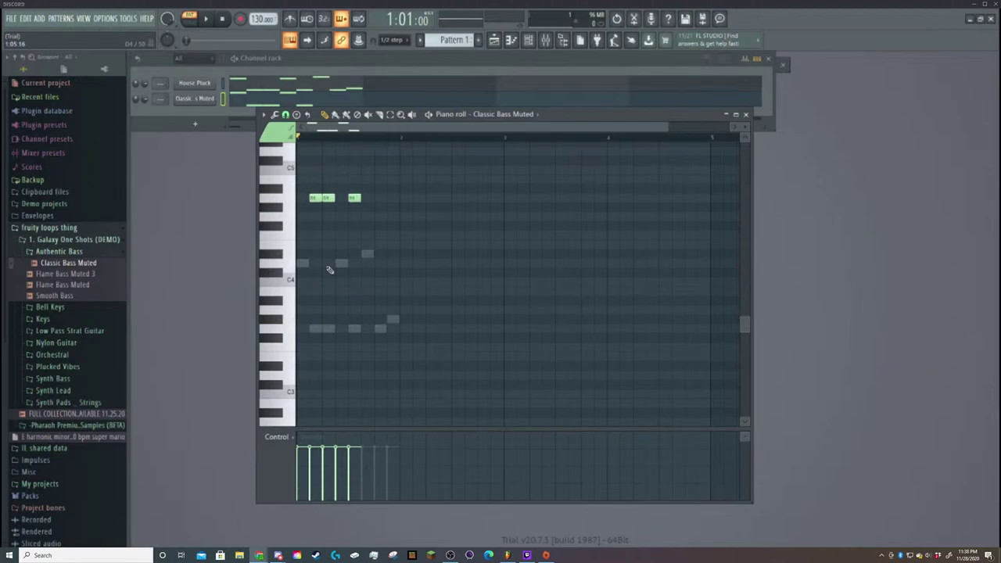
Play the pattern repeatedly to check the transposed bass notes against the House Pluck melody.
{"action": "key", "text": "space"}
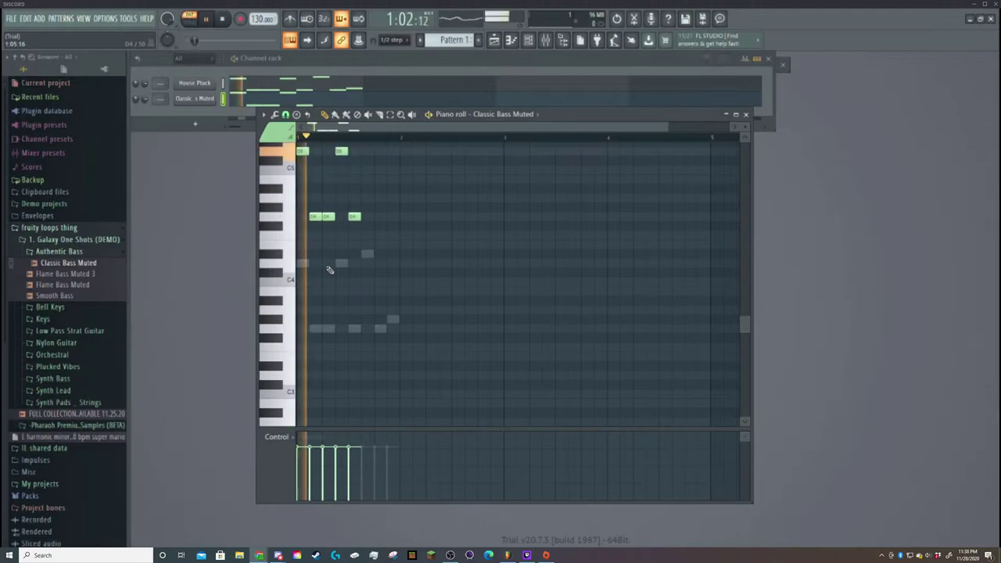
{"action": "scroll", "coordinate": [320, 261], "scroll_direction": "up", "scroll_amount": 3}
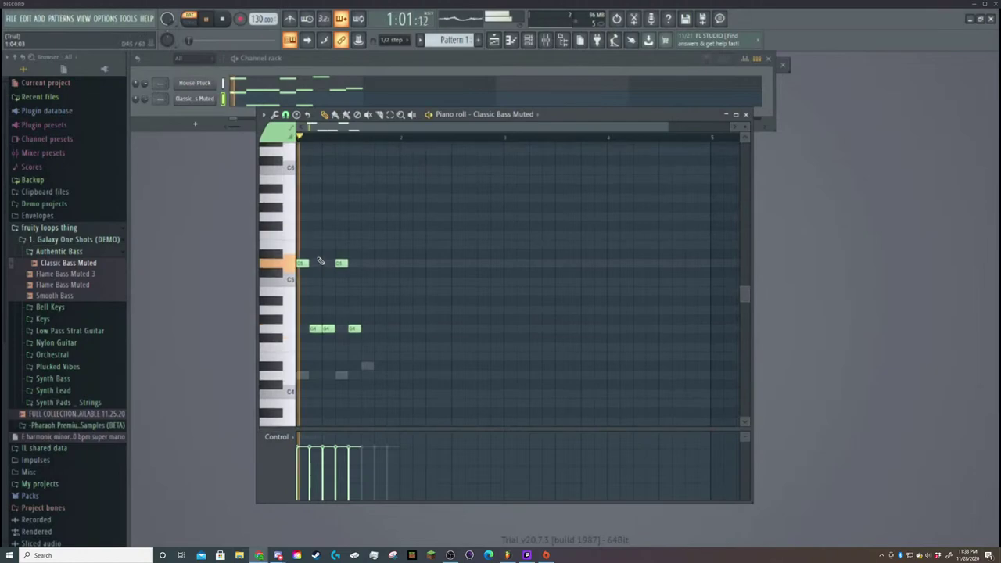
{"action": "key", "text": "space"}
{"action": "key", "text": "space"}
{"action": "key", "text": "space"}
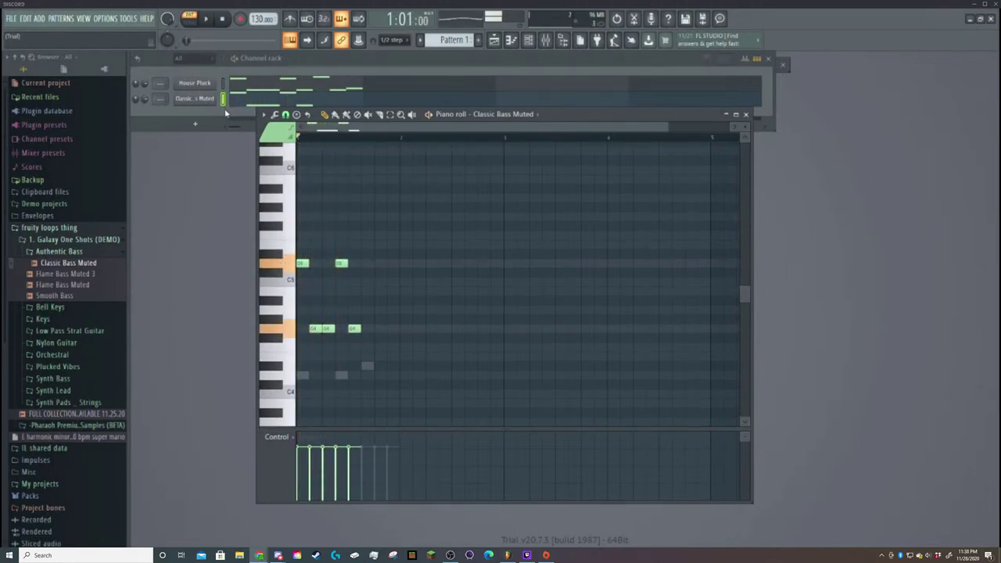
{"action": "key", "text": "space"}
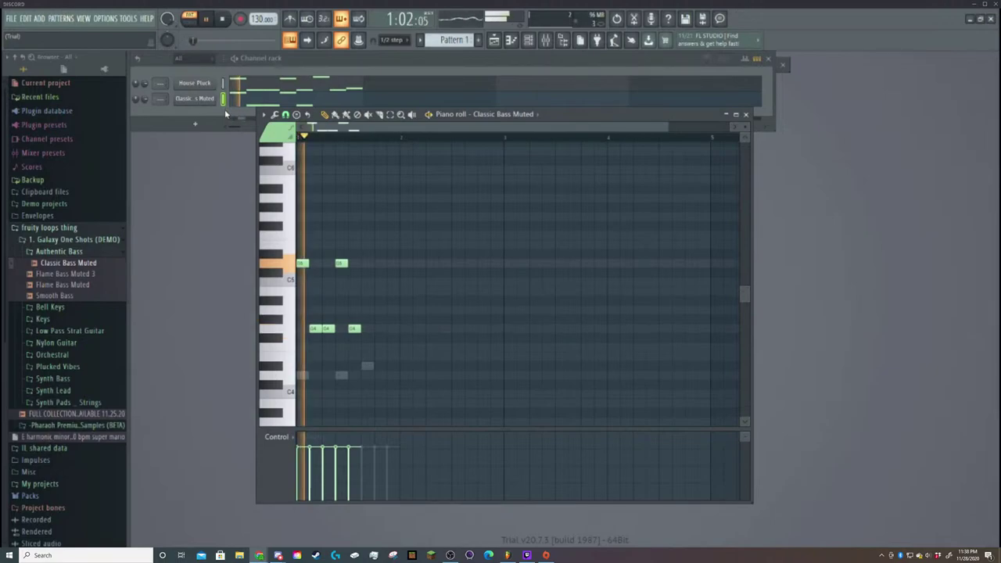
{"action": "key", "text": "space"}
{"action": "key", "text": "space"}
{"action": "key", "text": "space"}
{"action": "key", "text": "space"}
{"action": "key", "text": "space"}
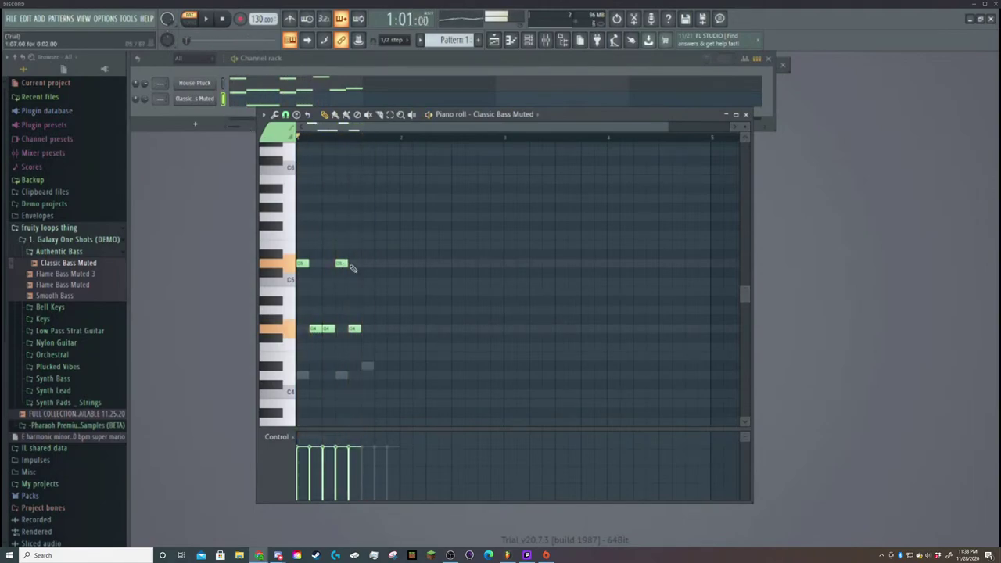
Add two consecutive G#4 notes after the last G4 bass note and play the pattern.
{"action": "scroll", "coordinate": [353, 268], "scroll_direction": "down", "scroll_amount": 3}
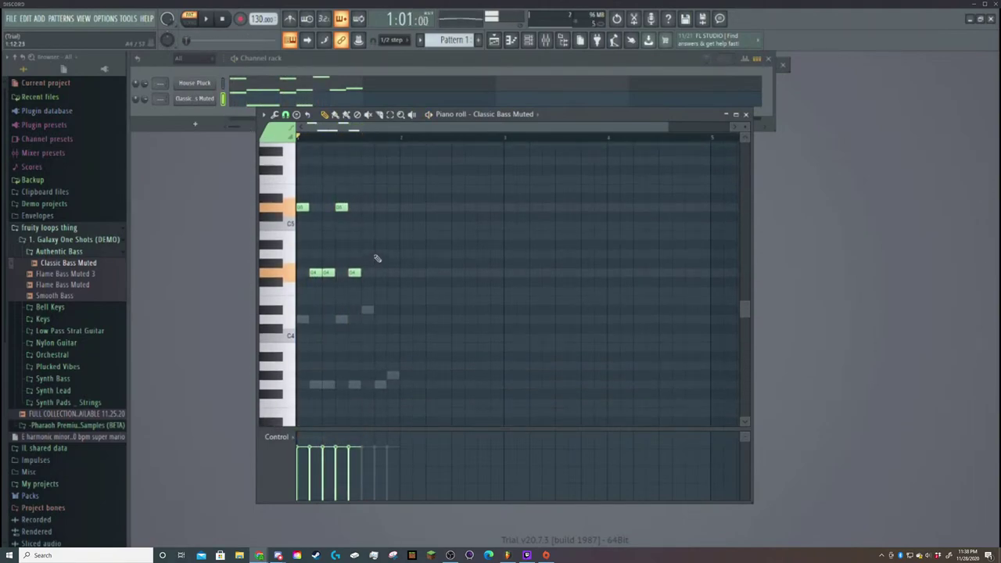
{"action": "left_click", "coordinate": [377, 263]}
{"action": "scroll", "coordinate": [436, 253], "scroll_direction": "down", "scroll_amount": 4}
{"action": "scroll", "coordinate": [436, 252], "scroll_direction": "up", "scroll_amount": 4}
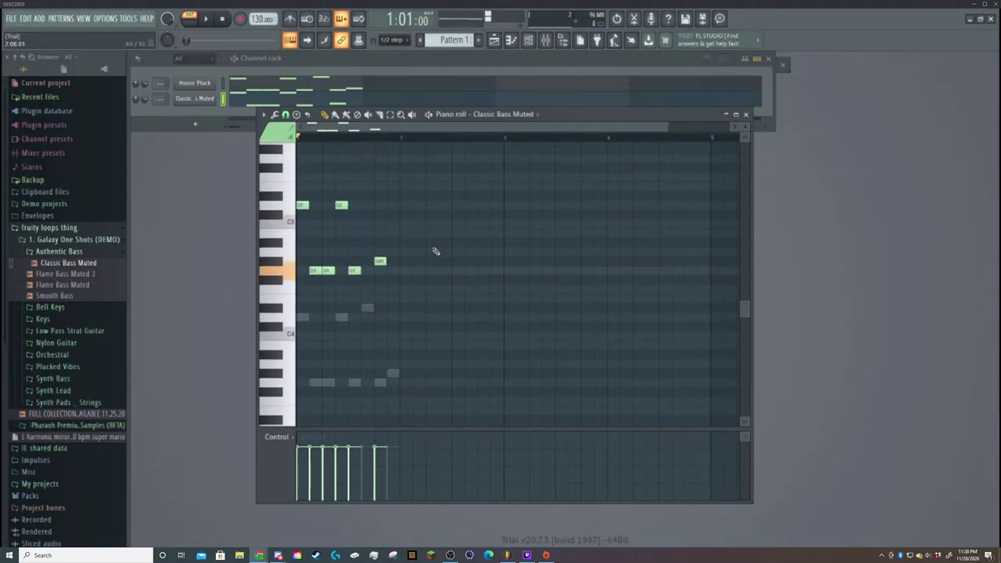
{"action": "left_click_drag", "start_coordinate": [376, 264], "coordinate": [370, 265]}
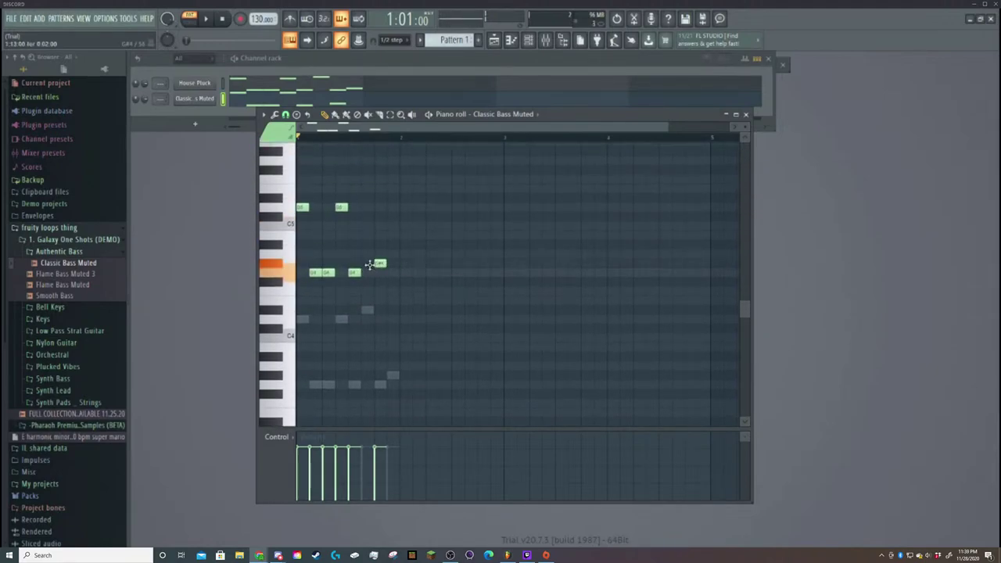
{"action": "left_click", "coordinate": [368, 264]}
{"action": "key", "text": "space"}
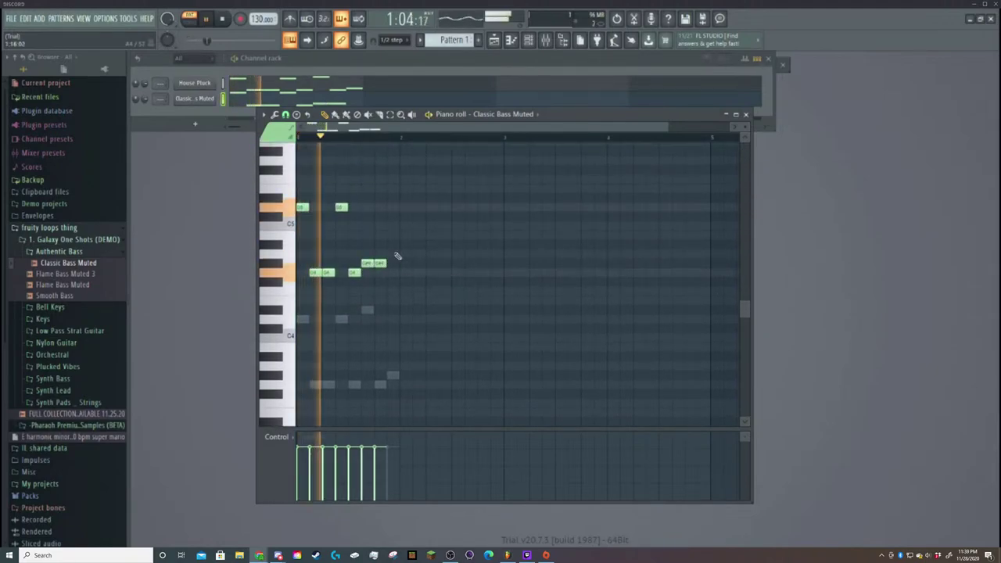
{"action": "key", "text": "space"}
{"action": "left_click", "coordinate": [381, 264]}
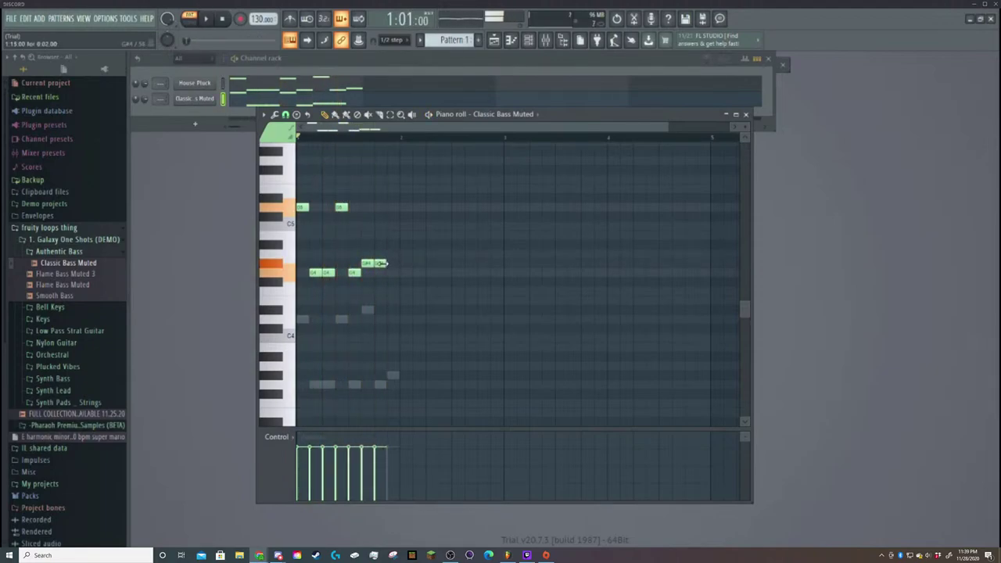
{"action": "scroll", "coordinate": [380, 252], "scroll_direction": "down", "scroll_amount": 5}
{"action": "key", "text": "ctrl+z"}
{"action": "scroll", "coordinate": [380, 253], "scroll_direction": "up", "scroll_amount": 5}
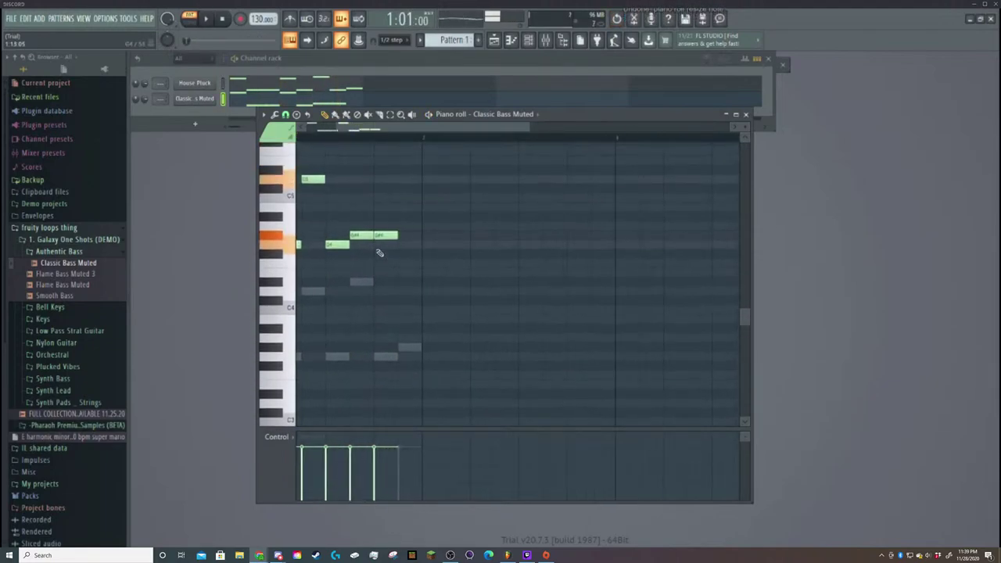
Delete all notes from the Classic Bass Muted piano roll.
{"action": "scroll", "coordinate": [379, 253], "scroll_direction": "down", "scroll_amount": 1}
{"action": "scroll", "coordinate": [379, 253], "scroll_direction": "down", "scroll_amount": 2}
{"action": "right_click", "coordinate": [349, 218]}
{"action": "scroll", "coordinate": [358, 234], "scroll_direction": "up", "scroll_amount": 1}
{"action": "right_click", "coordinate": [381, 235]}
{"action": "right_click", "coordinate": [335, 179]}
{"action": "scroll", "coordinate": [336, 188], "scroll_direction": "left", "scroll_amount": 1}
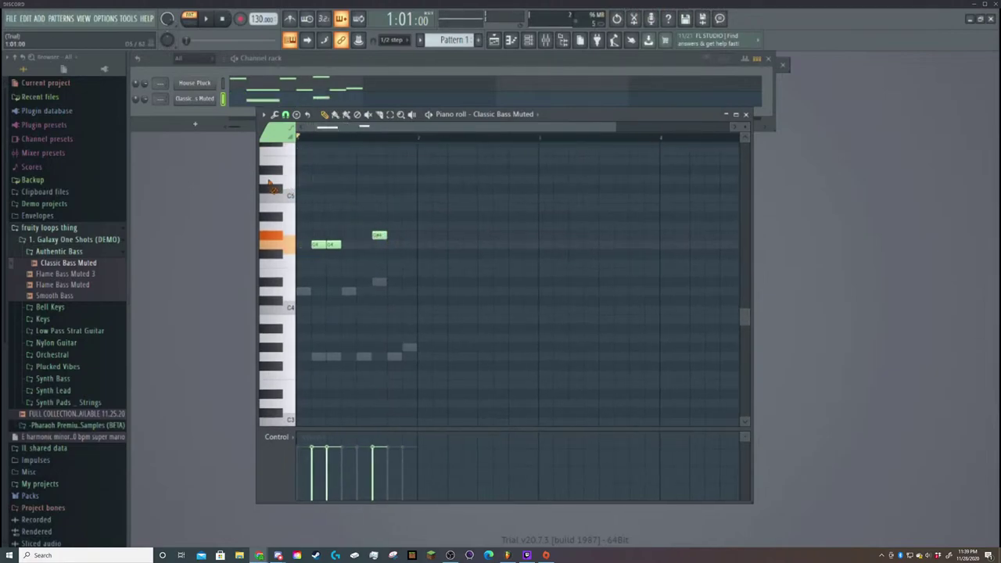
{"action": "right_click", "coordinate": [320, 244]}
{"action": "right_click", "coordinate": [335, 244]}
{"action": "right_click", "coordinate": [379, 235]}
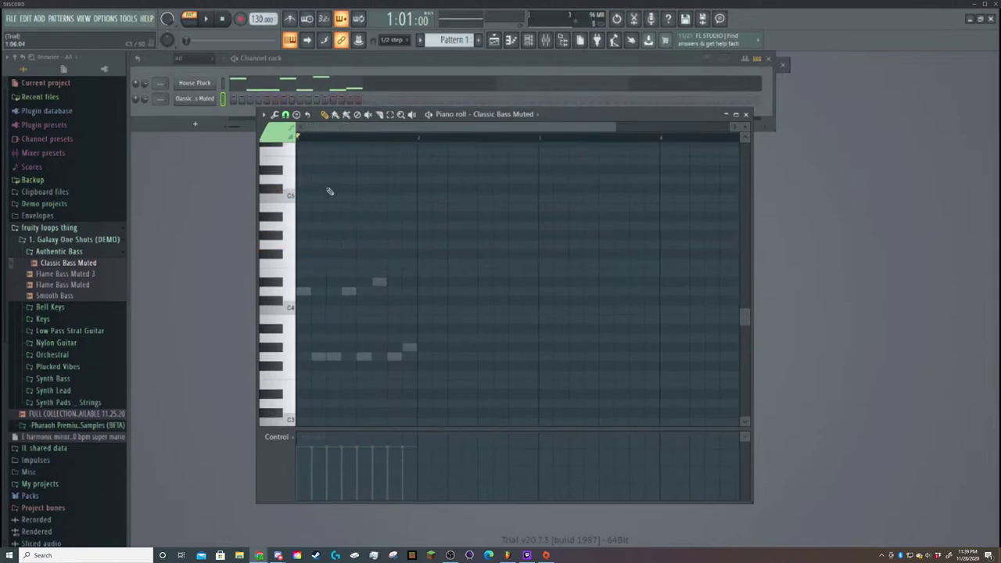
Open the House Pluck channel's notes in the piano roll and play the melody on its own.
{"action": "left_click", "coordinate": [201, 85]}
{"action": "left_click", "coordinate": [249, 92]}
{"action": "key", "text": "space"}
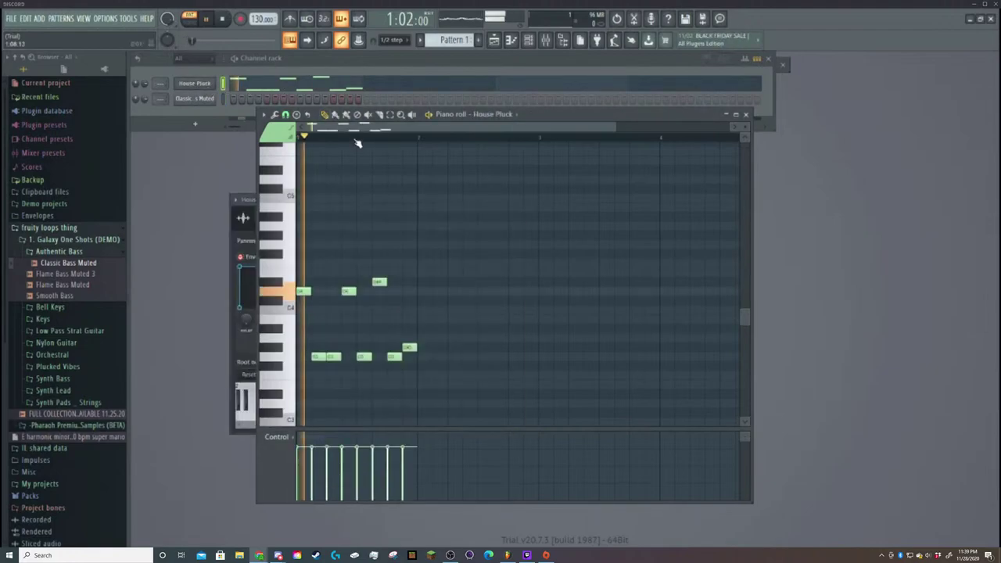
{"action": "key", "text": "space"}
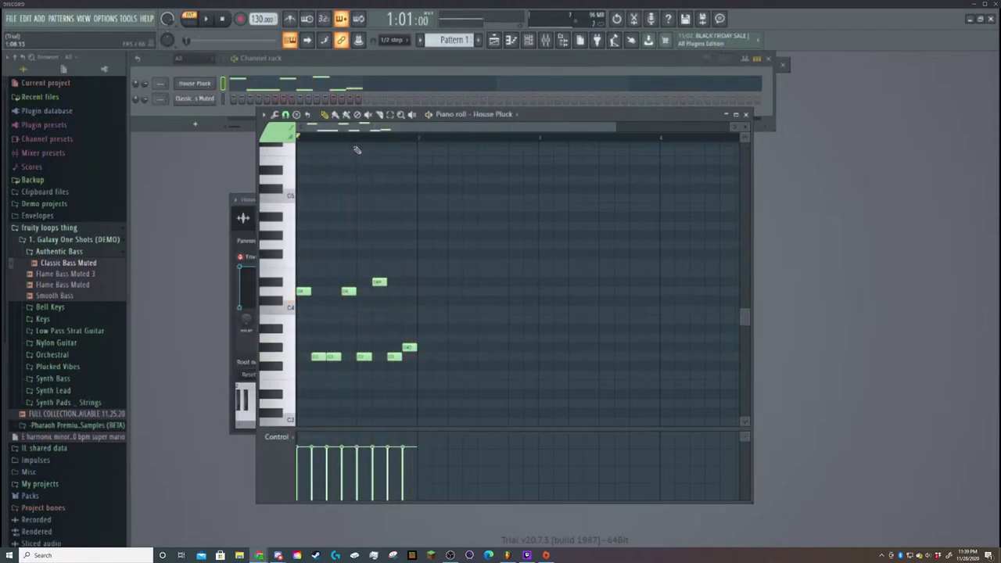
{"action": "key", "text": "space"}
{"action": "key", "text": "space"}
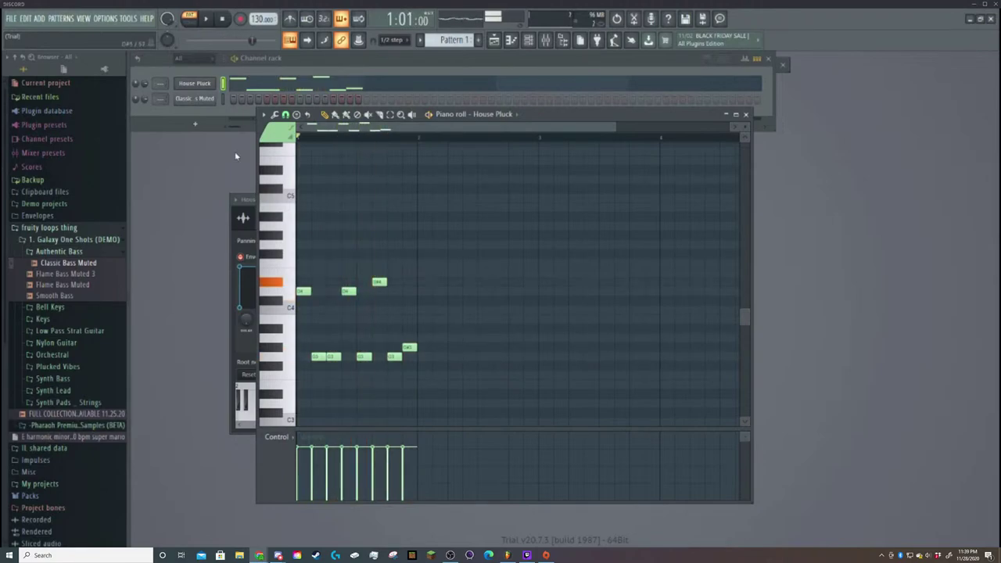
Open the Classic Bass Muted piano roll, add D4, G3 and G3 over the first three melody notes, and play the pattern.
{"action": "right_click", "coordinate": [193, 100]}
{"action": "left_click", "coordinate": [230, 99]}
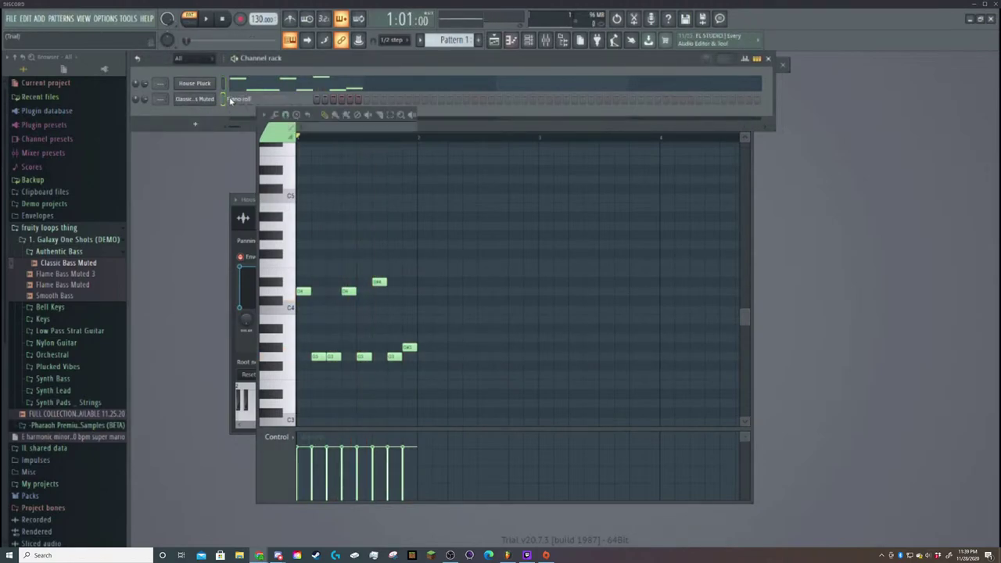
{"action": "left_click", "coordinate": [303, 291]}
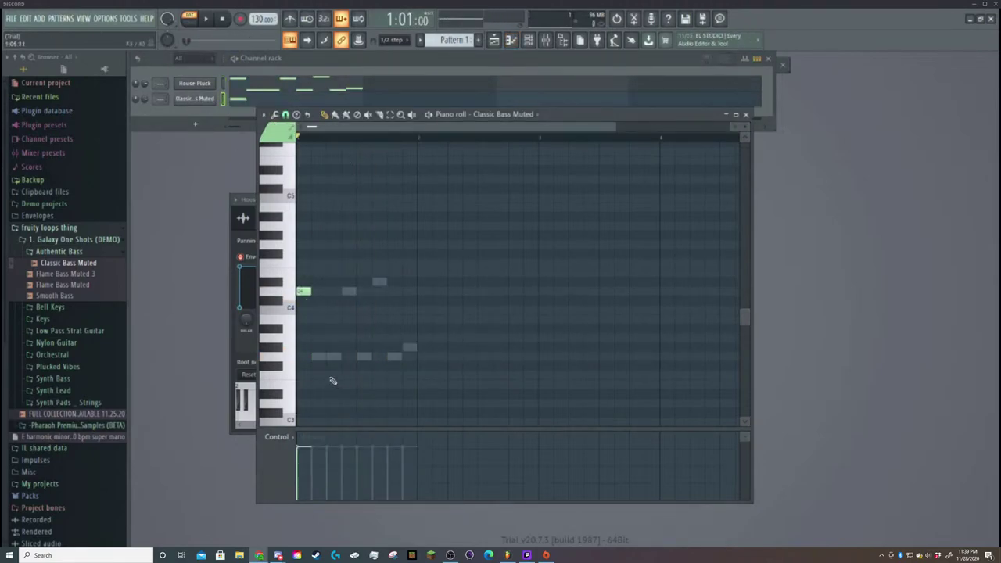
{"action": "left_click", "coordinate": [332, 357]}
{"action": "left_click", "coordinate": [316, 357]}
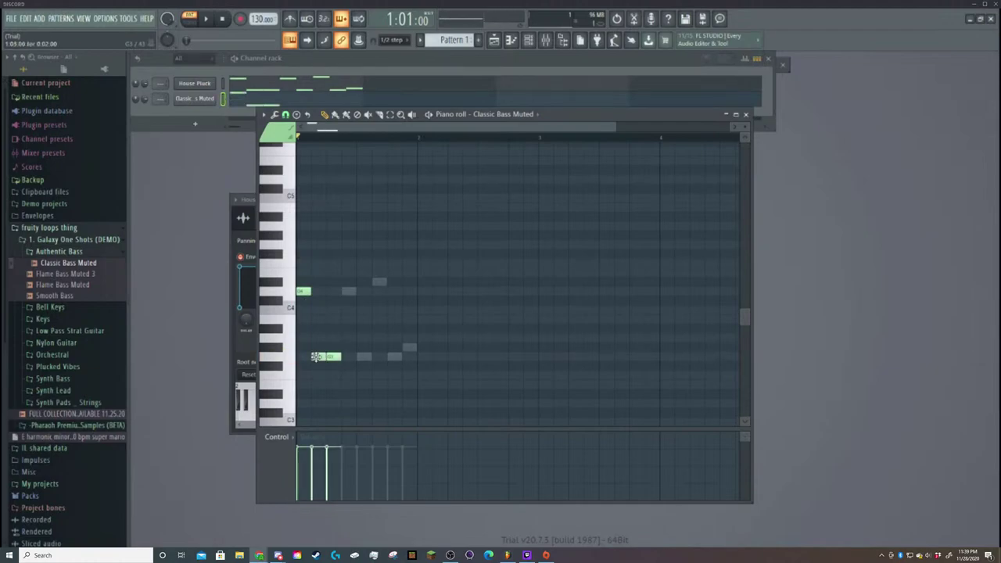
{"action": "key", "text": "space"}
{"action": "key", "text": "space"}
{"action": "scroll", "coordinate": [343, 325], "scroll_direction": "up", "scroll_amount": 1}
{"action": "scroll", "coordinate": [343, 325], "scroll_direction": "up", "scroll_amount": 3}
{"action": "scroll", "coordinate": [352, 313], "scroll_direction": "down", "scroll_amount": 2}
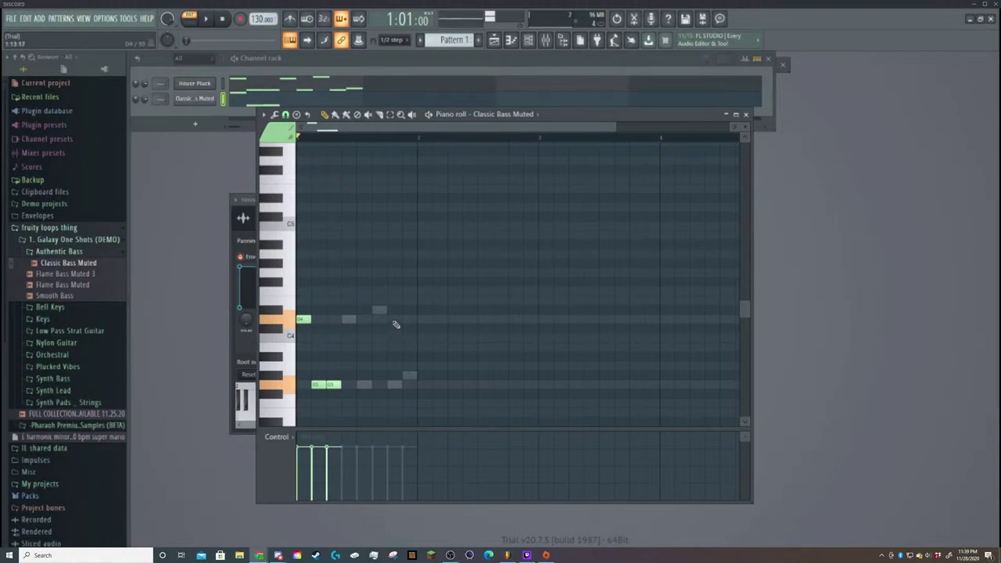
{"action": "key", "text": "space"}
{"action": "key", "text": "space"}
Complete the bassline with D4, G3, D#4, G3 and G#3 over the remaining melody notes and play the pattern.
{"action": "left_click", "coordinate": [349, 320]}
{"action": "left_click", "coordinate": [364, 384]}
{"action": "left_click", "coordinate": [392, 310]}
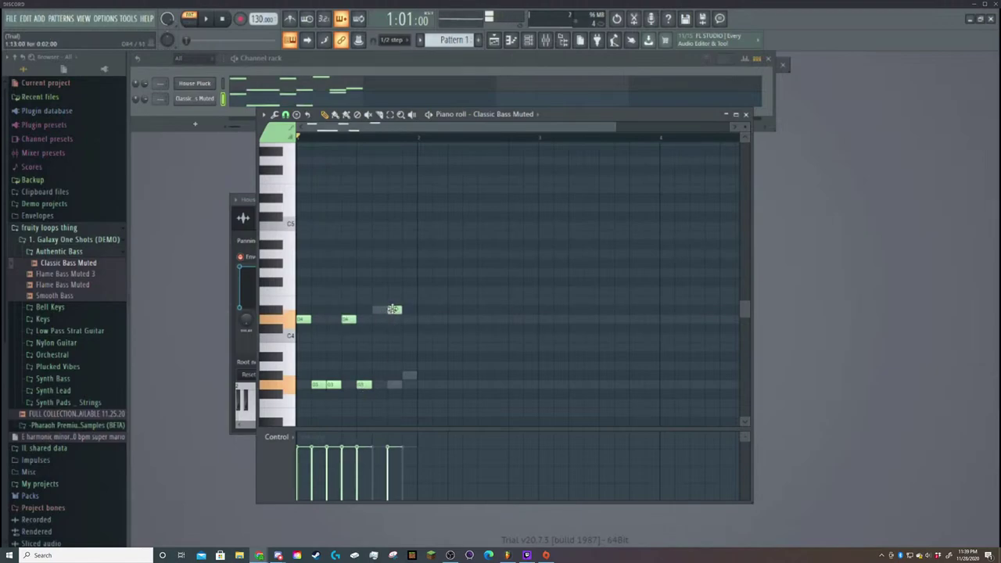
{"action": "left_click_drag", "start_coordinate": [394, 309], "coordinate": [380, 310]}
{"action": "left_click", "coordinate": [394, 384]}
{"action": "left_click", "coordinate": [411, 376]}
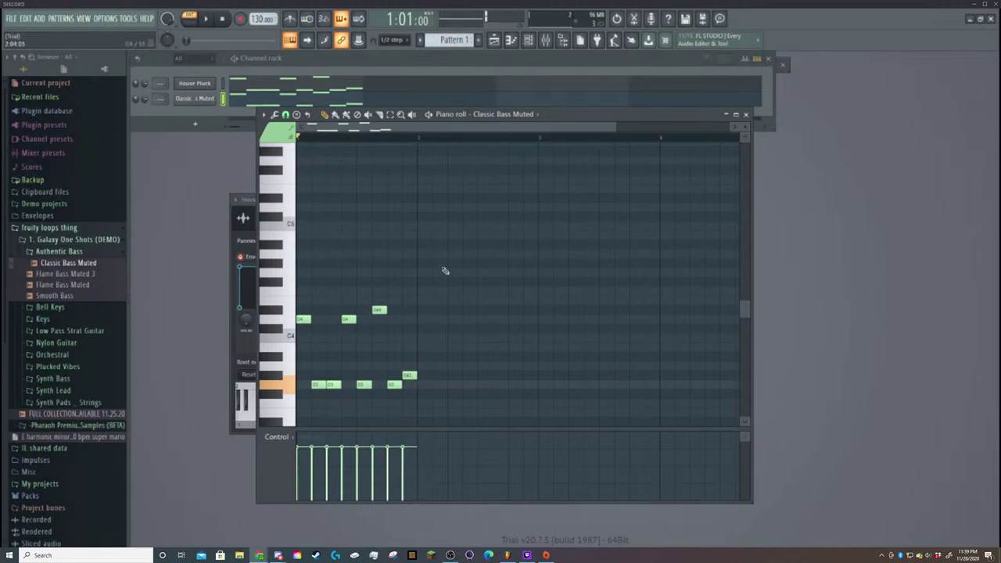
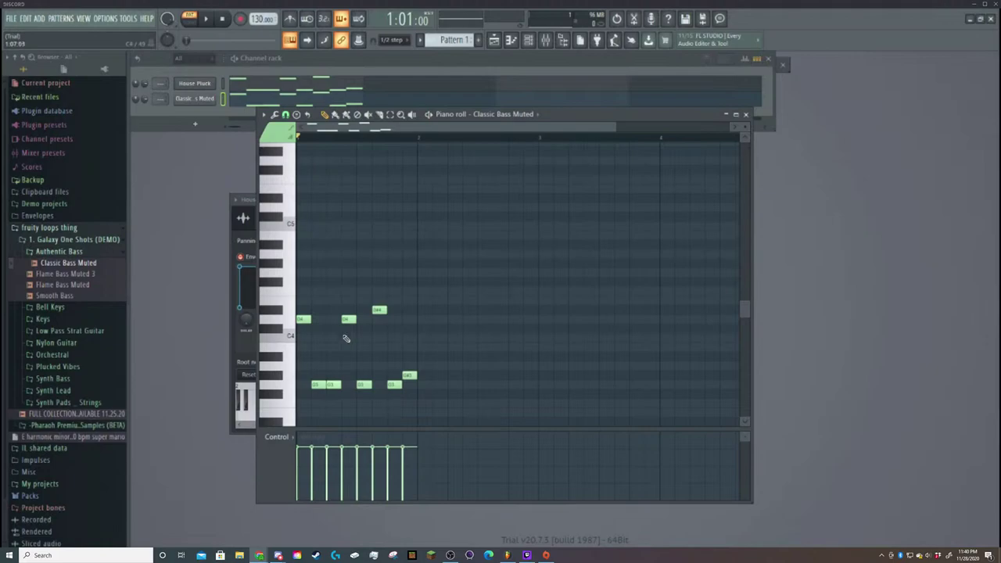
{"action": "key", "text": "space"}
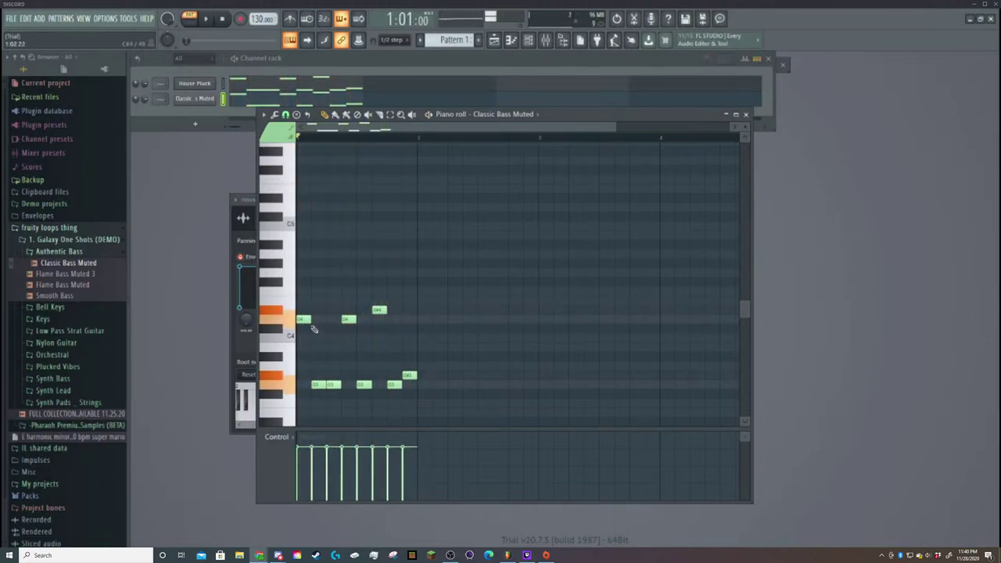
Transpose all the Classic Bass Muted notes up one octave and play the pattern.
{"action": "key", "text": "shift+Up"}
{"action": "key", "text": "shift+Up"}
{"action": "key", "text": "shift+Up"}
{"action": "key", "text": "shift+Up"}
{"action": "key", "text": "shift+Up"}
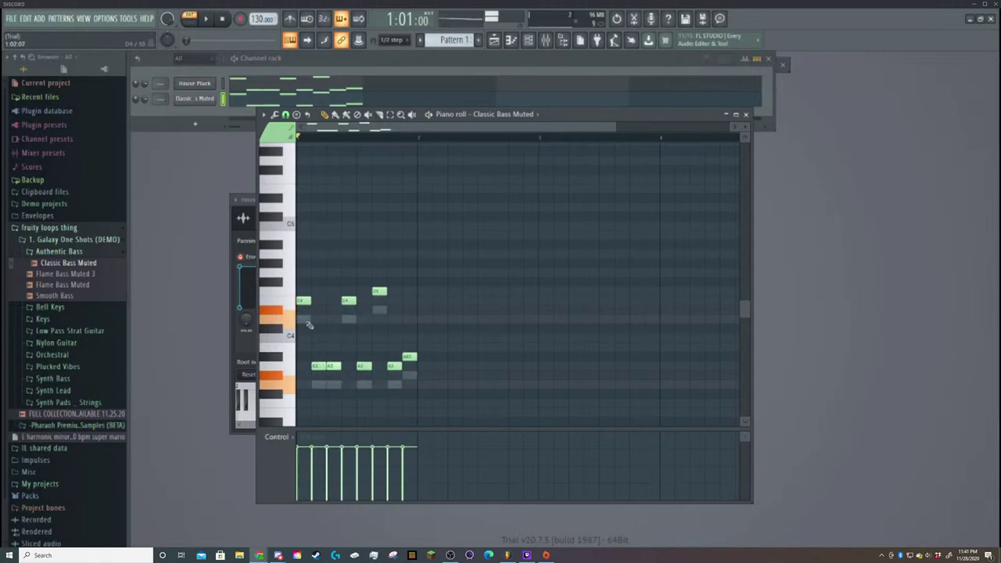
{"action": "key", "text": "shift+Up"}
{"action": "key", "text": "shift+Up"}
{"action": "key", "text": "shift+Up"}
{"action": "key", "text": "shift+Up"}
{"action": "key", "text": "shift+Up"}
{"action": "key", "text": "shift+Up"}
{"action": "key", "text": "shift+Up"}
{"action": "key", "text": "shift+Up"}
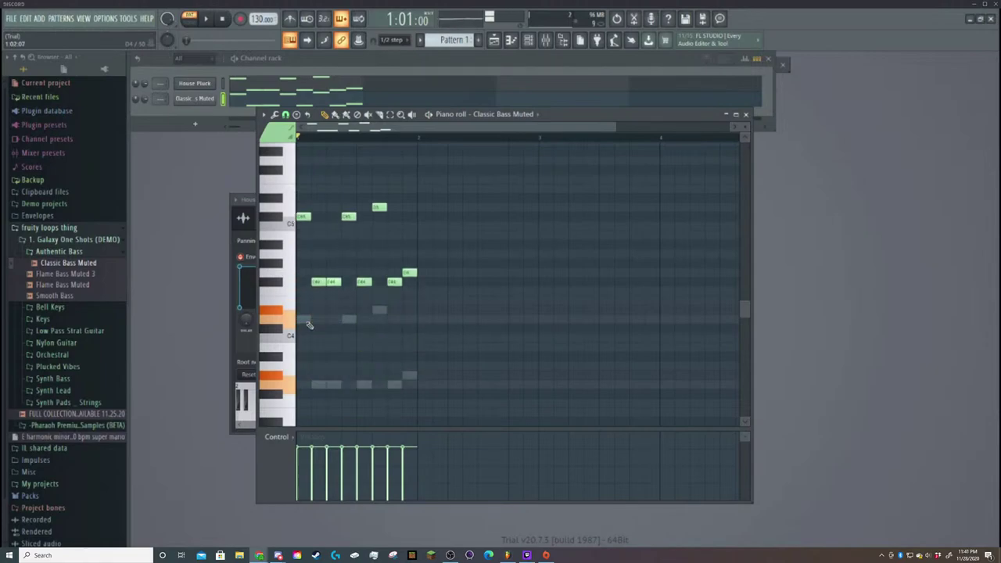
{"action": "key", "text": "shift+Up"}
{"action": "key", "text": "shift+Down"}
{"action": "key", "text": "shift+Down"}
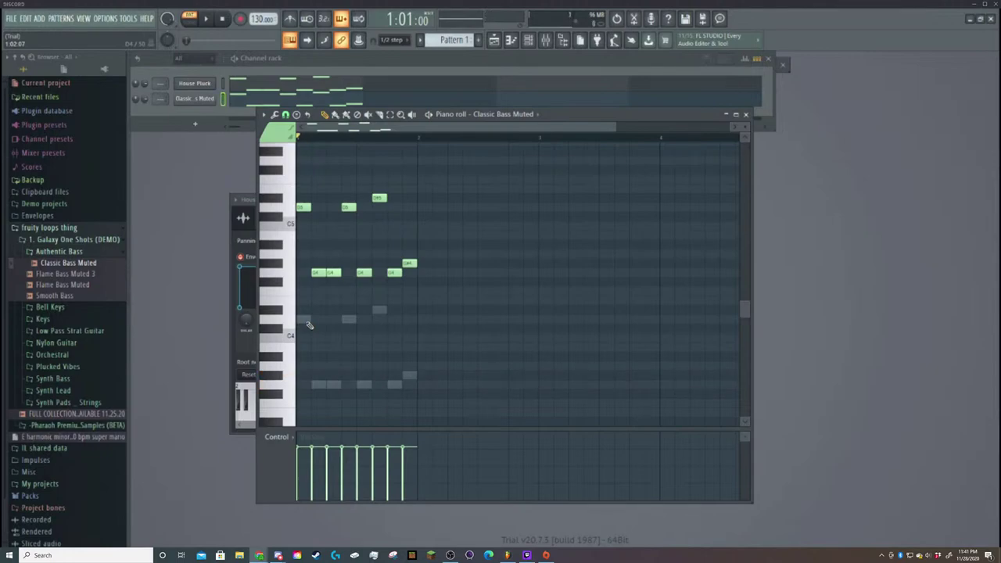
{"action": "key", "text": "space"}
{"action": "key", "text": "space"}
{"action": "left_click", "coordinate": [197, 100]}
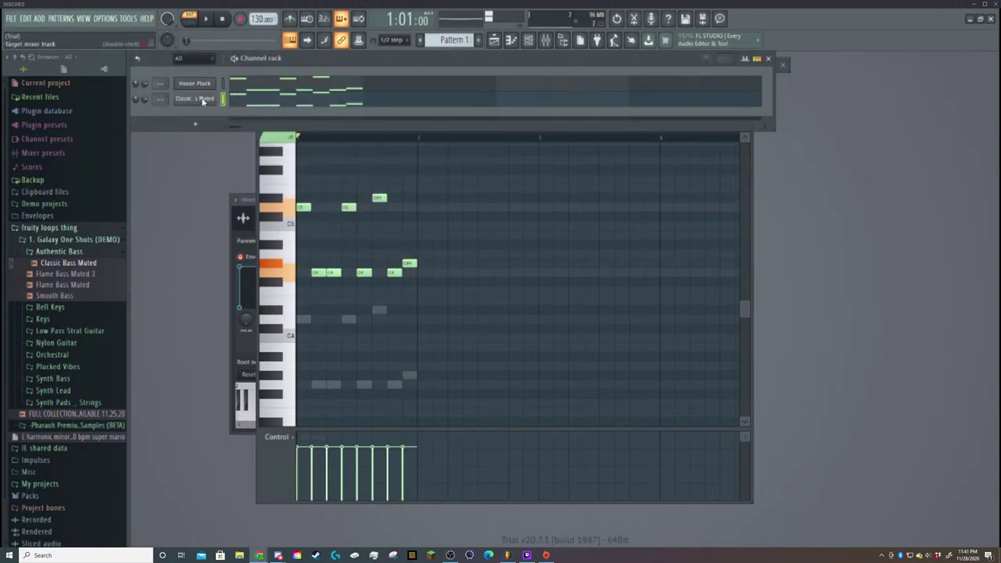
Enable the Classic Bass Muted channel's volume envelope, raising hold, lengthening release slightly and setting attack to 0%.
{"action": "left_click", "coordinate": [202, 100]}
{"action": "left_click", "coordinate": [170, 125]}
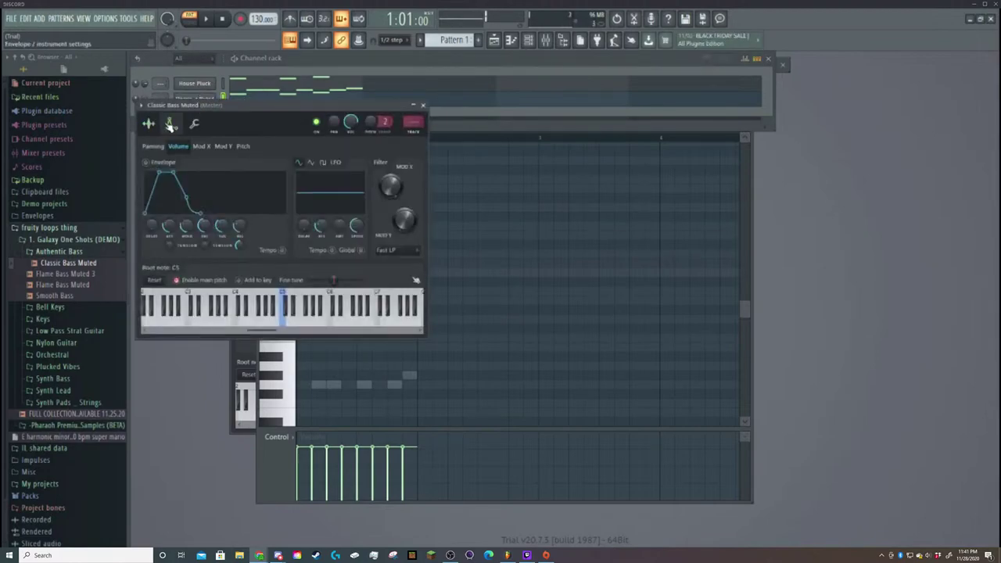
{"action": "left_click_drag", "start_coordinate": [239, 227], "coordinate": [173, 225]}
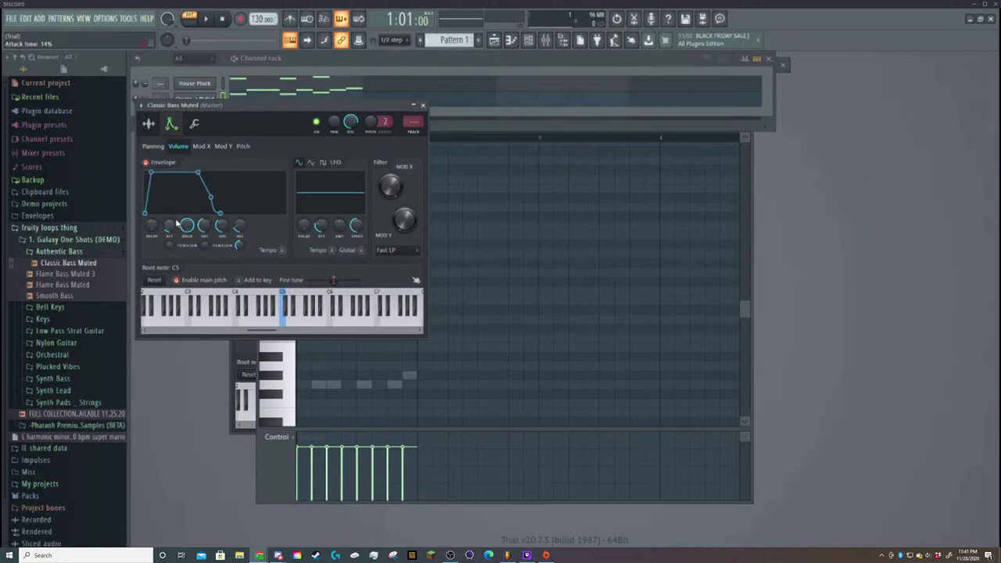
{"action": "left_click_drag", "start_coordinate": [240, 225], "coordinate": [239, 215]}
{"action": "left_click_drag", "start_coordinate": [240, 216], "coordinate": [240, 213]}
{"action": "left_click_drag", "start_coordinate": [240, 214], "coordinate": [240, 226]}
{"action": "left_click_drag", "start_coordinate": [240, 226], "coordinate": [240, 206]}
{"action": "left_click_drag", "start_coordinate": [170, 226], "coordinate": [170, 242]}
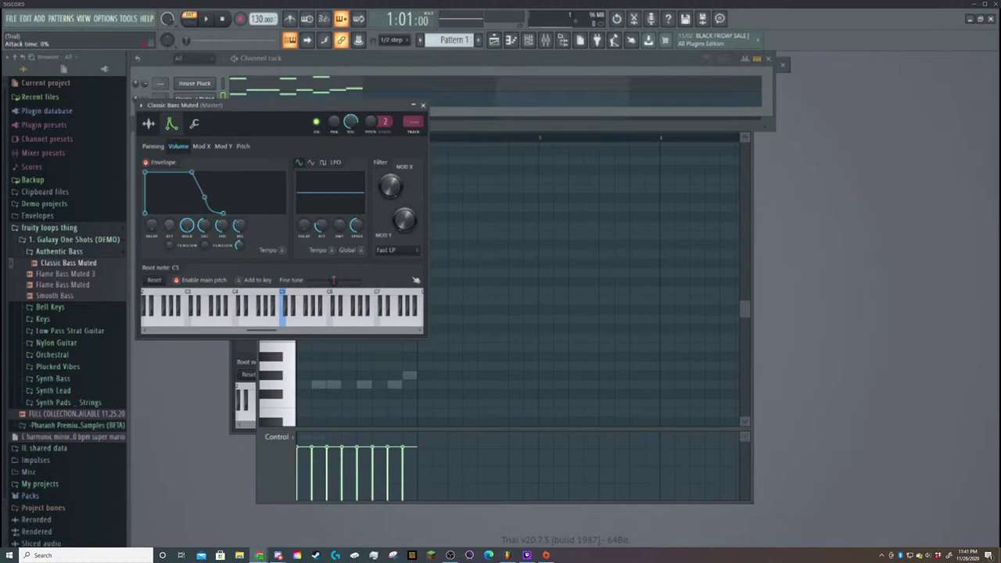
{"action": "left_click", "coordinate": [413, 104]}
Mute the House Pluck channel and play the pattern to hear the Classic Bass Muted part alone.
{"action": "key", "text": "space"}
{"action": "key", "text": "space"}
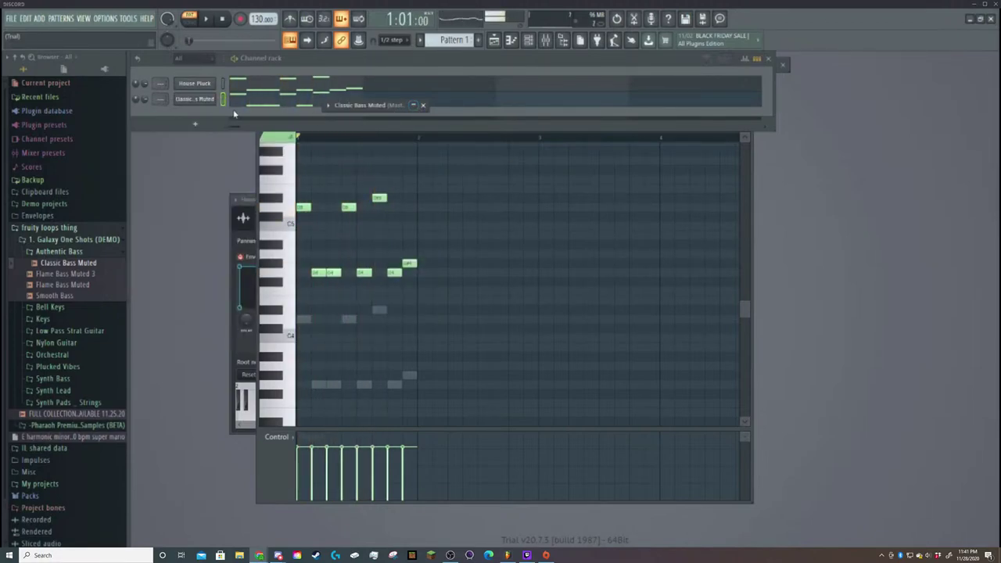
{"action": "left_click_drag", "start_coordinate": [279, 60], "coordinate": [335, 65]}
{"action": "left_click", "coordinate": [183, 89]}
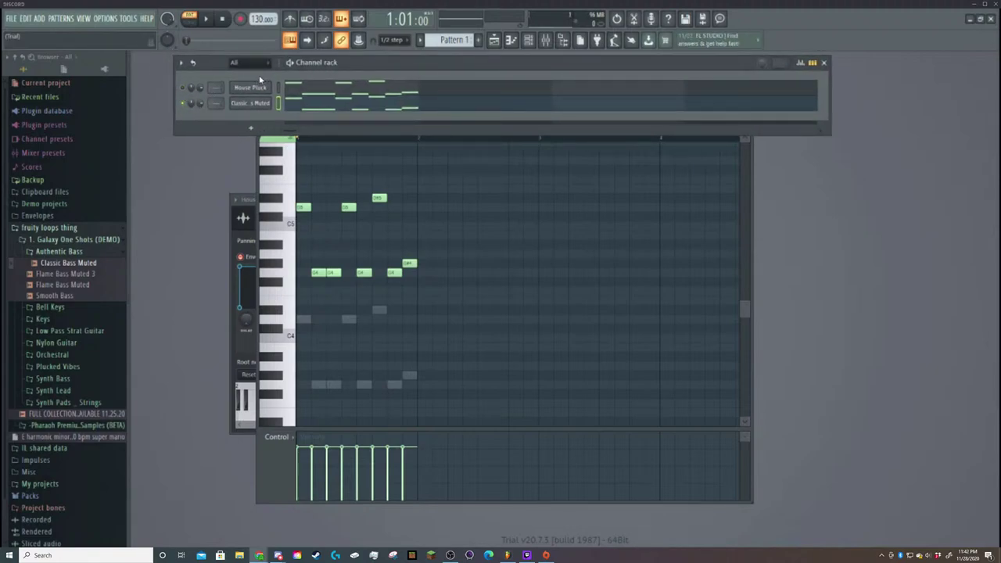
{"action": "key", "text": "space"}
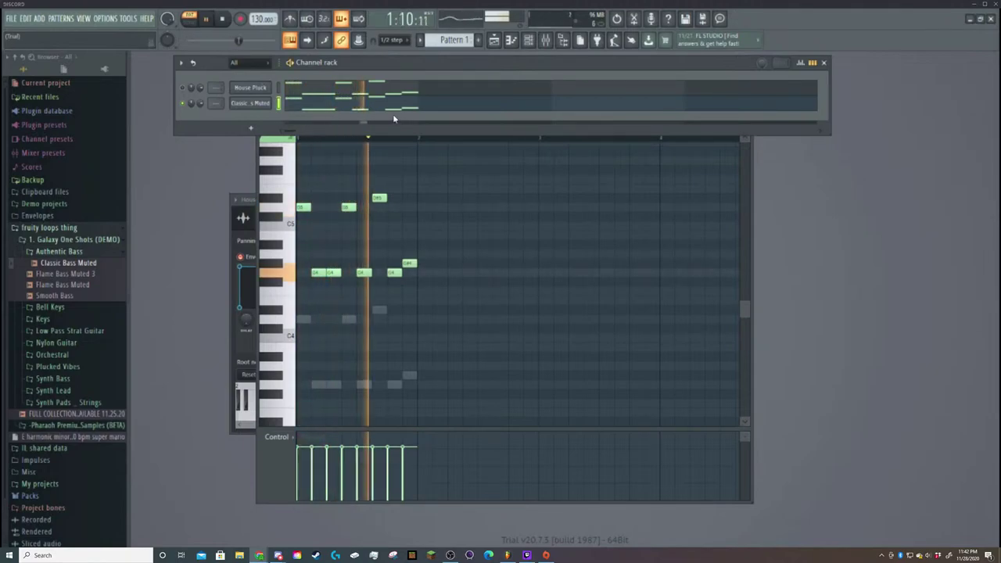
{"action": "key", "text": "space"}
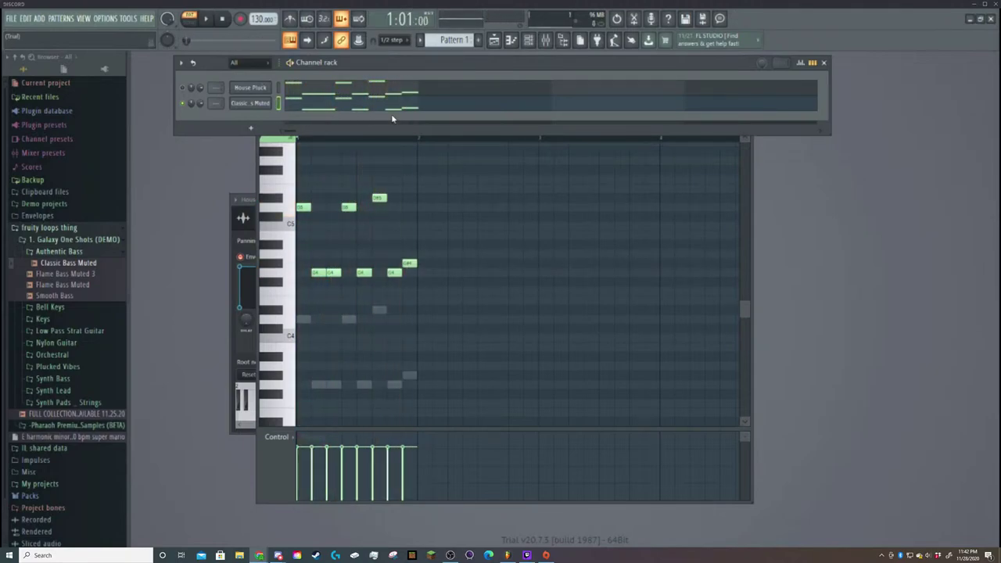
{"action": "key", "text": "space"}
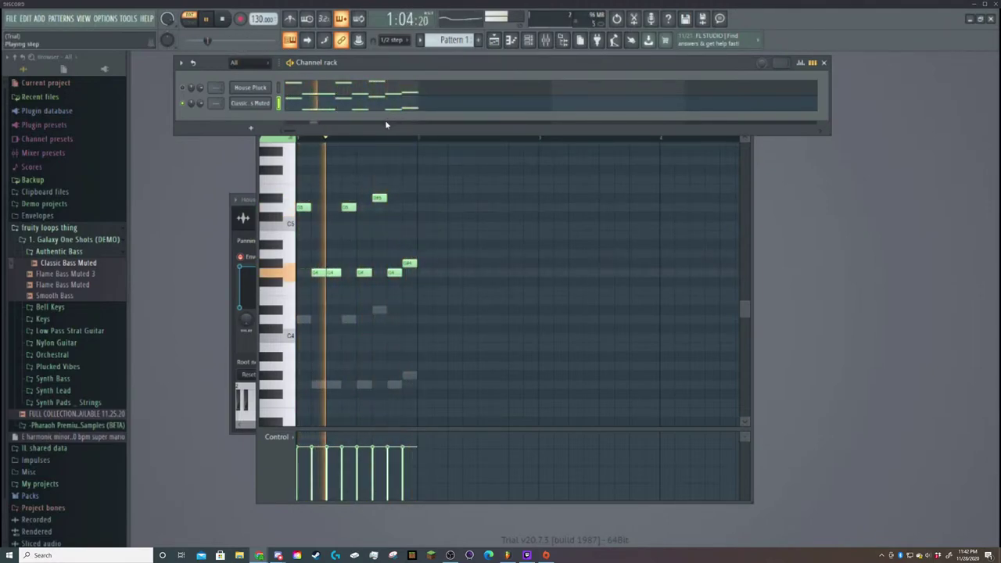
{"action": "key", "text": "space"}
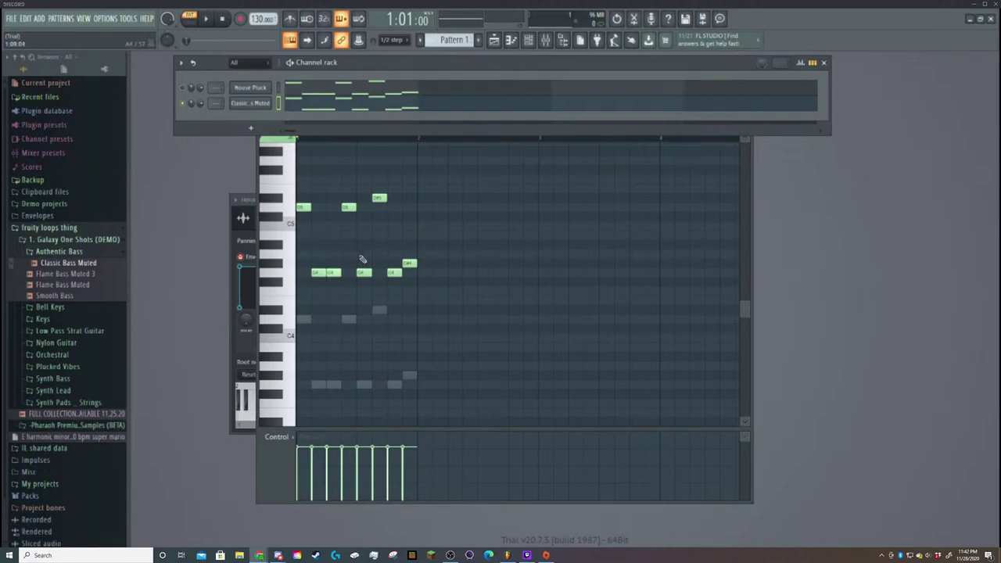
Open the House Pluck channel's notes in the piano roll.
{"action": "scroll", "coordinate": [443, 263], "scroll_direction": "up", "scroll_amount": 3}
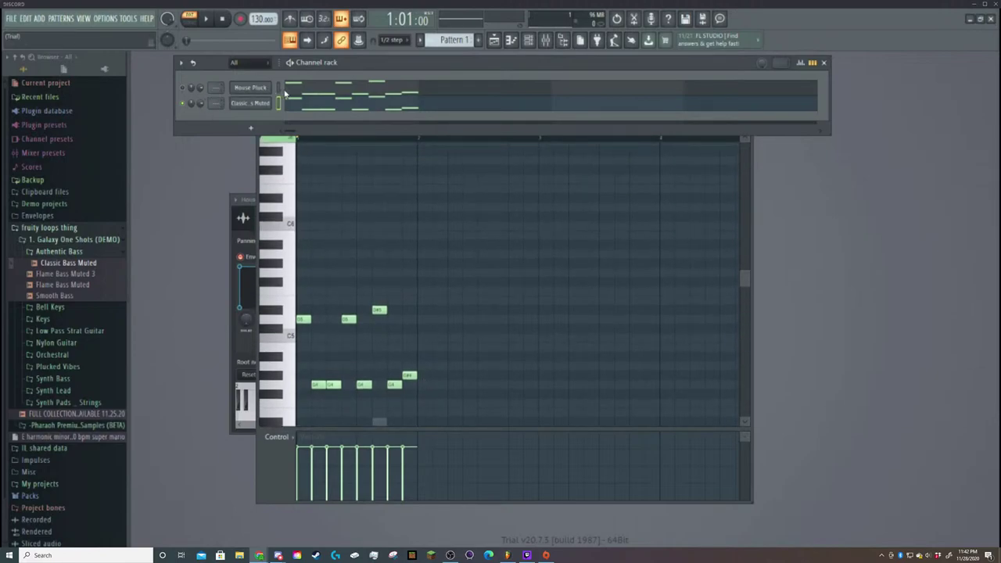
{"action": "left_click", "coordinate": [310, 95]}
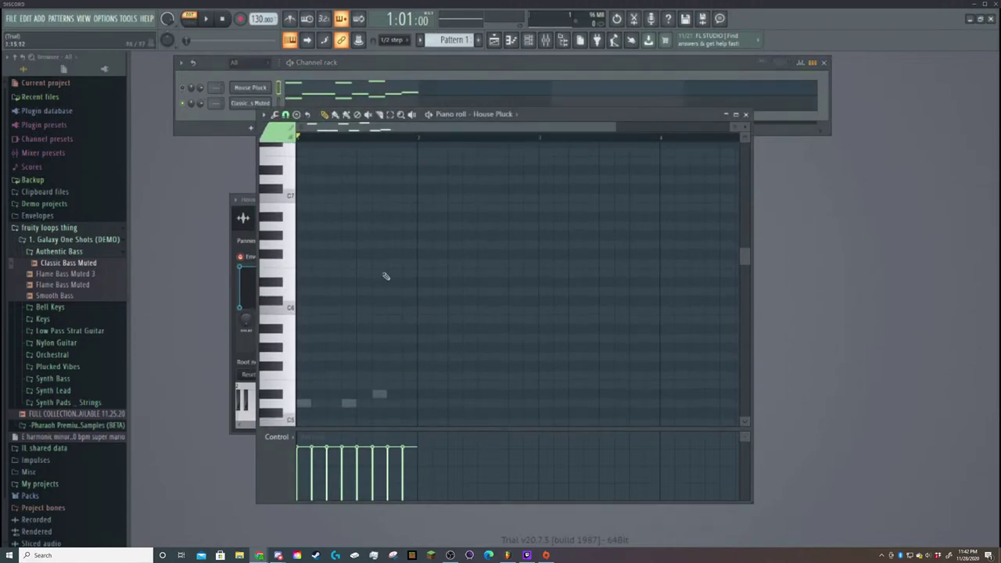
{"action": "left_click", "coordinate": [301, 310]}
{"action": "left_click", "coordinate": [303, 309]}
{"action": "scroll", "coordinate": [317, 311], "scroll_direction": "down", "scroll_amount": 2}
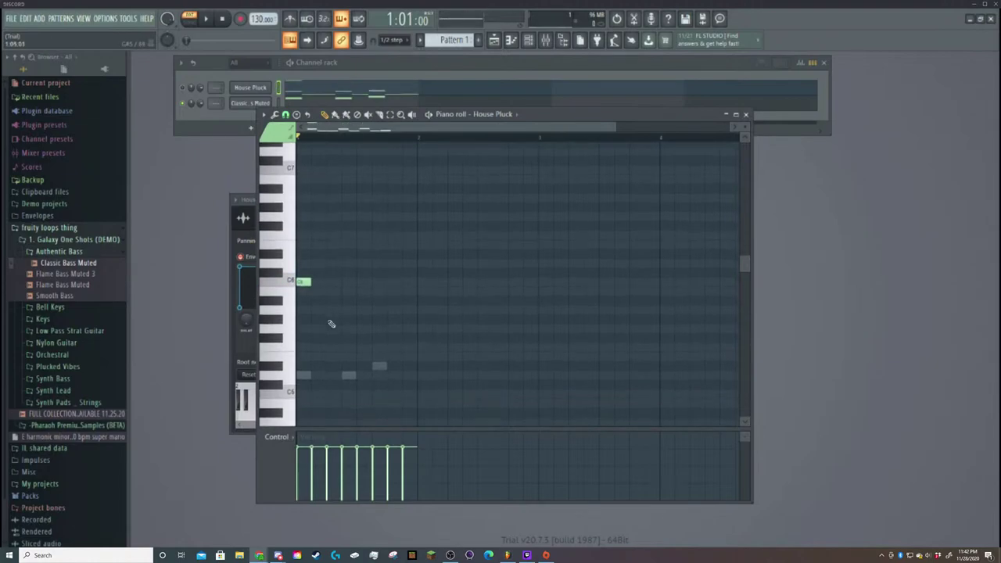
{"action": "right_click", "coordinate": [305, 282]}
{"action": "scroll", "coordinate": [330, 338], "scroll_direction": "down", "scroll_amount": 5}
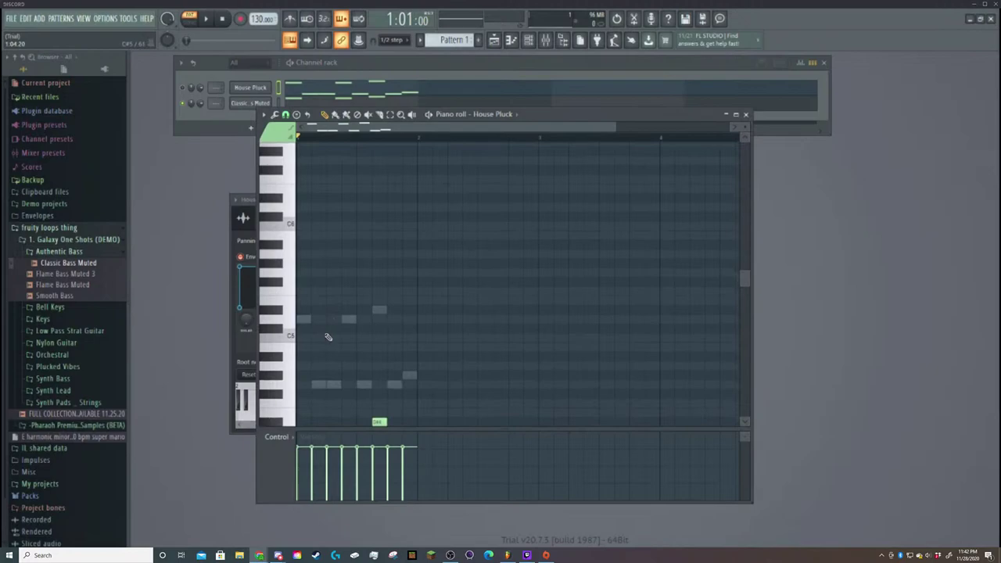
Place a C4 note and a higher G#4 note in bar 2 and play them with only House Pluck unmuted.
{"action": "left_click", "coordinate": [467, 366]}
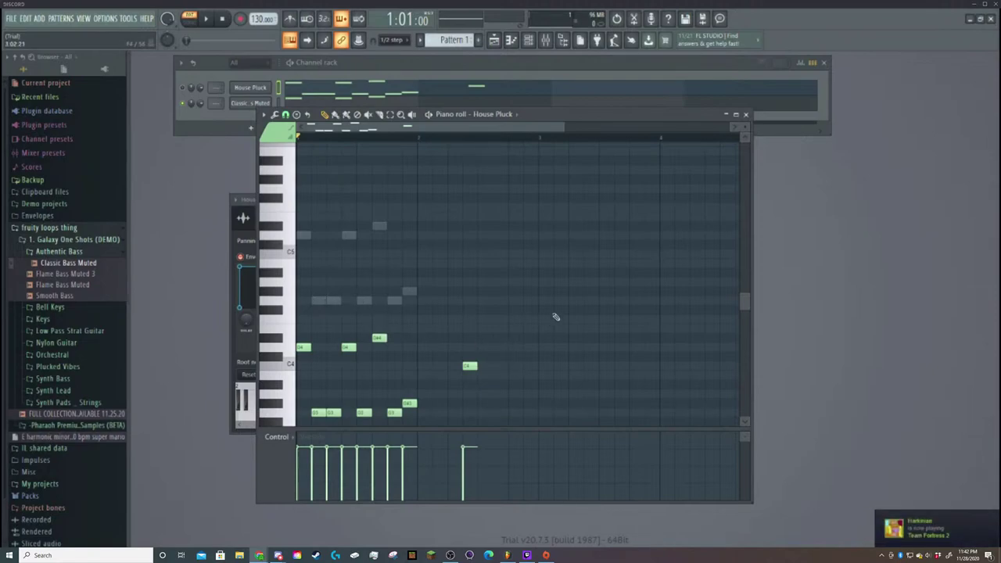
{"action": "left_click", "coordinate": [518, 298]}
{"action": "left_click_drag", "start_coordinate": [519, 298], "coordinate": [495, 290]}
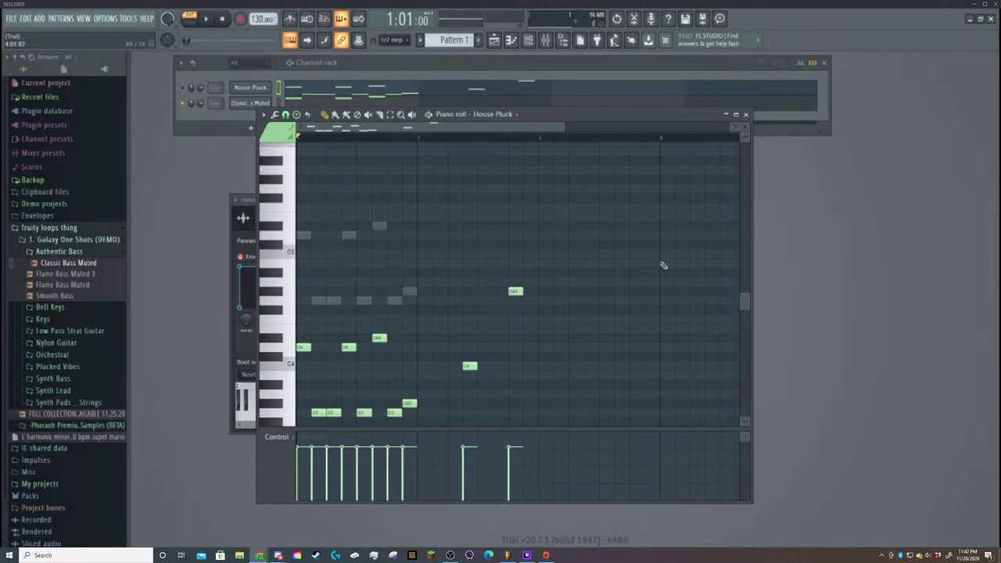
{"action": "key", "text": "space"}
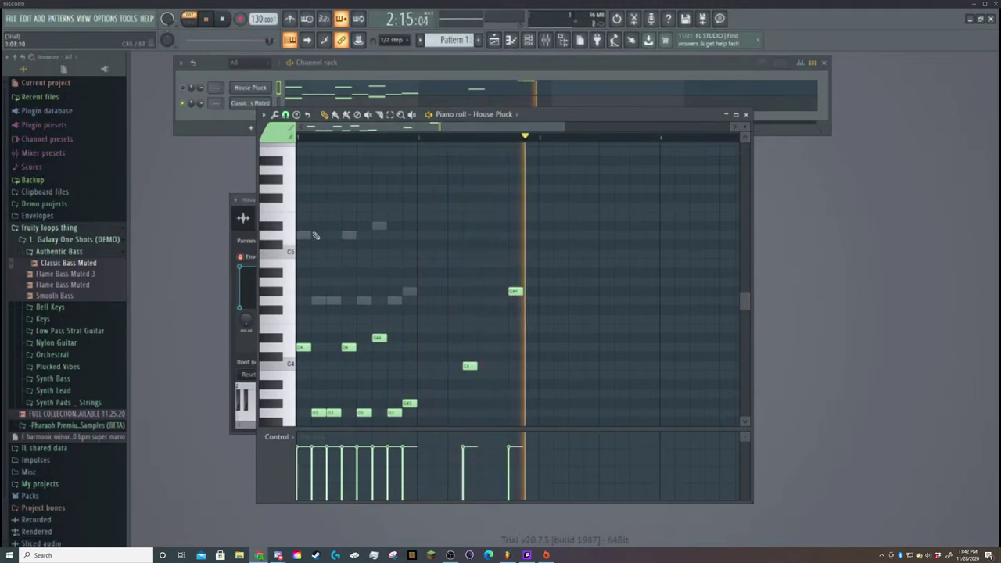
{"action": "left_click", "coordinate": [182, 107]}
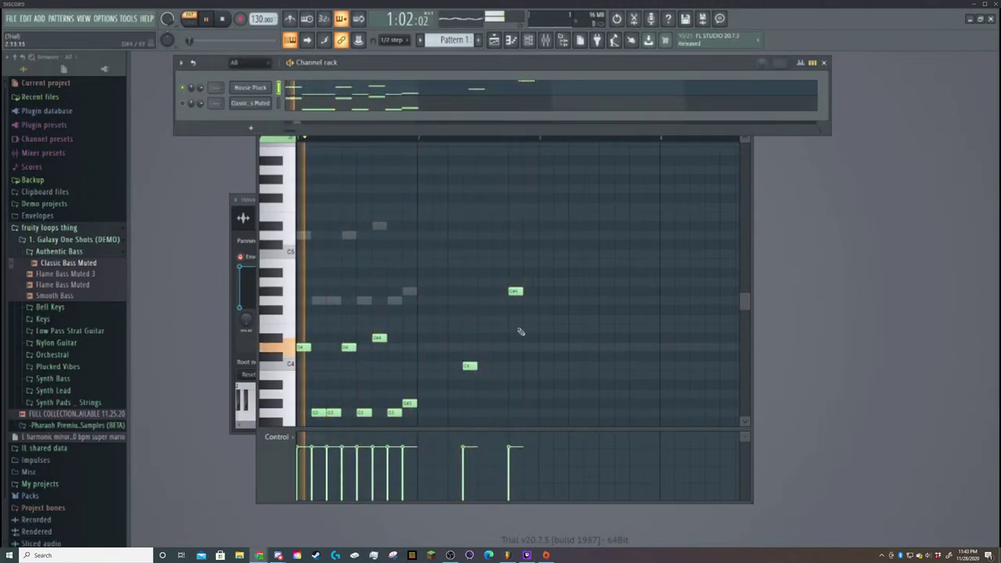
{"action": "key", "text": "space"}
Move the G#4 note to start at 2:11 and lengthen the bar 2 C4 to about 4 steps and the G#4 to about 6.
{"action": "mouse_move", "coordinate": [516, 291]}
{"action": "left_mouse_down"}
{"action": "mouse_move", "coordinate": [491, 289]}
{"action": "mouse_move", "coordinate": [506, 290]}
{"action": "left_mouse_up"}
{"action": "key", "text": "space"}
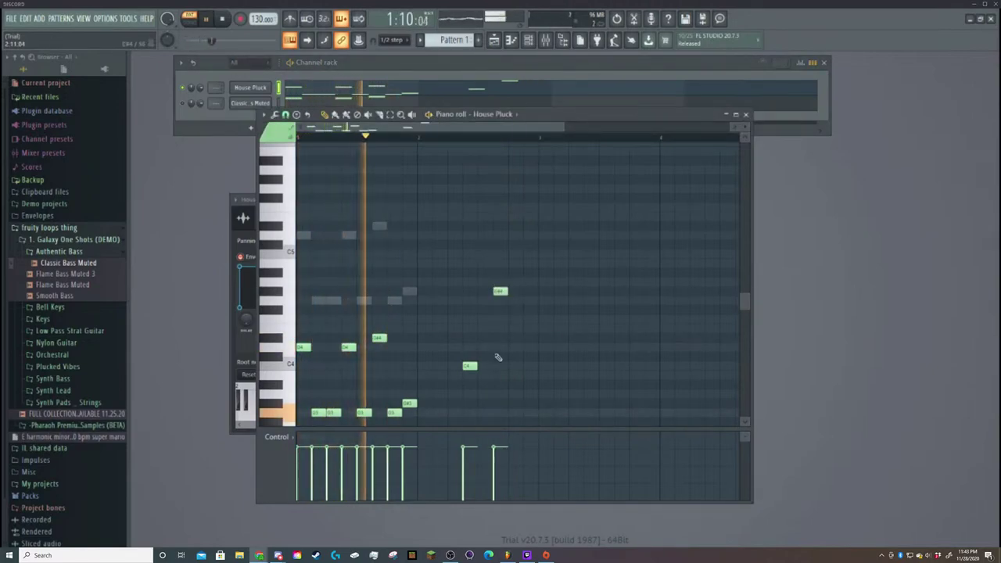
{"action": "key", "text": "space"}
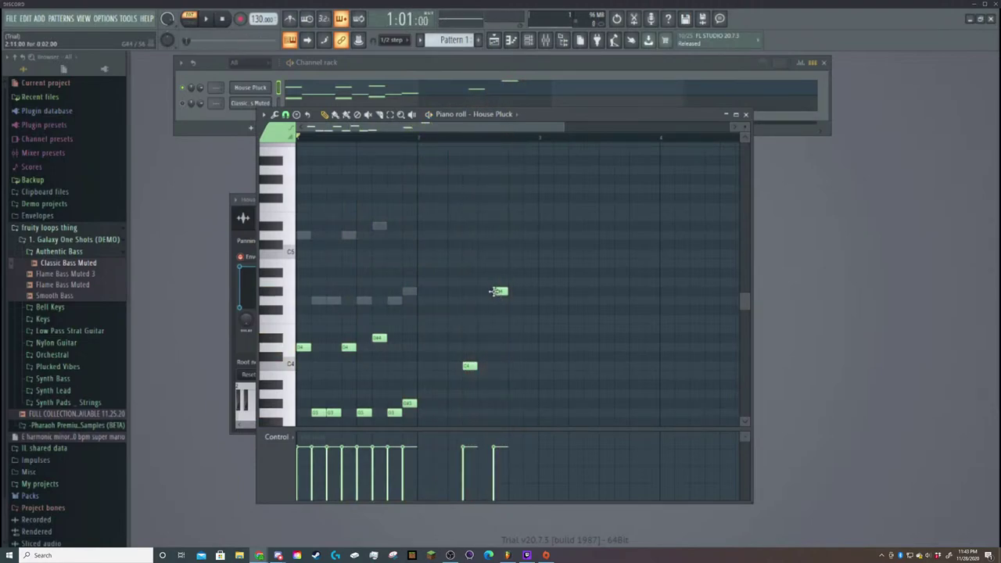
{"action": "left_click_drag", "start_coordinate": [475, 366], "coordinate": [483, 367]}
{"action": "left_click_drag", "start_coordinate": [507, 292], "coordinate": [539, 294]}
Set the playback start to 2:05 and replay the two bar 2 notes repeatedly.
{"action": "left_click", "coordinate": [450, 139]}
{"action": "key", "text": "space"}
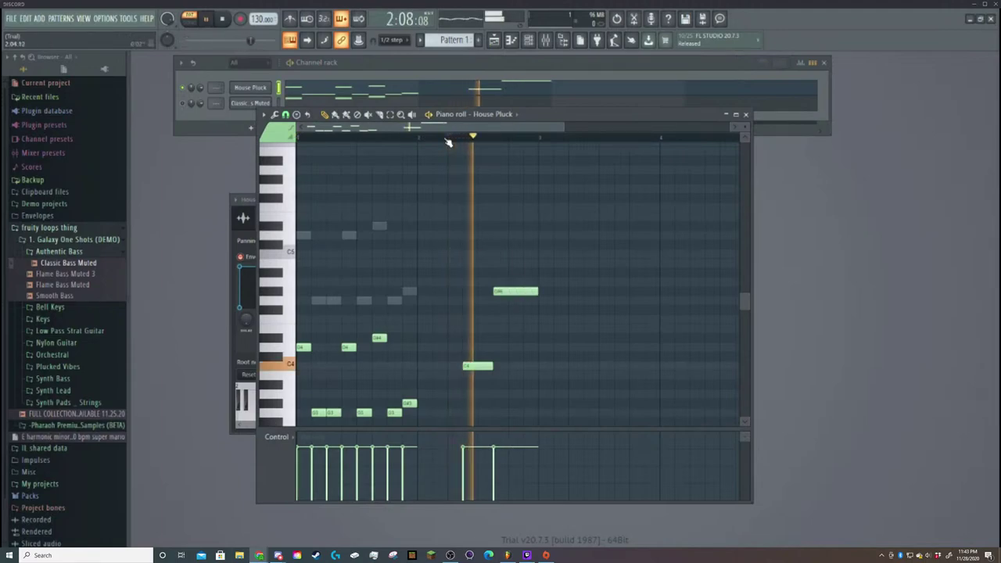
{"action": "key", "text": "space"}
{"action": "key", "text": "space"}
{"action": "key", "text": "space"}
{"action": "key", "text": "space"}
{"action": "key", "text": "space"}
{"action": "key", "text": "space"}
{"action": "key", "text": "space"}
{"action": "key", "text": "space"}
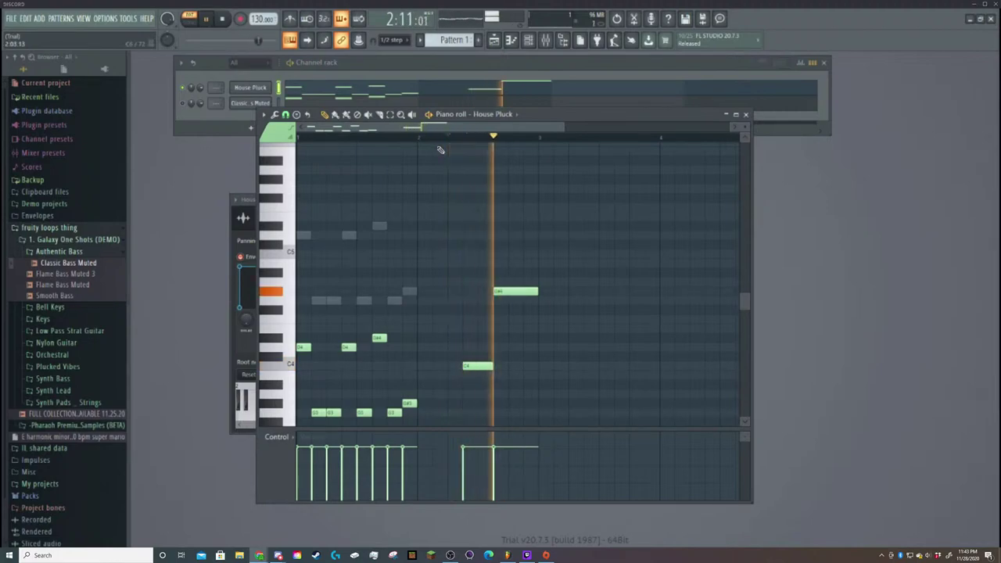
{"action": "key", "text": "space"}
{"action": "key", "text": "space"}
{"action": "key", "text": "space"}
{"action": "key", "text": "space"}
{"action": "key", "text": "space"}
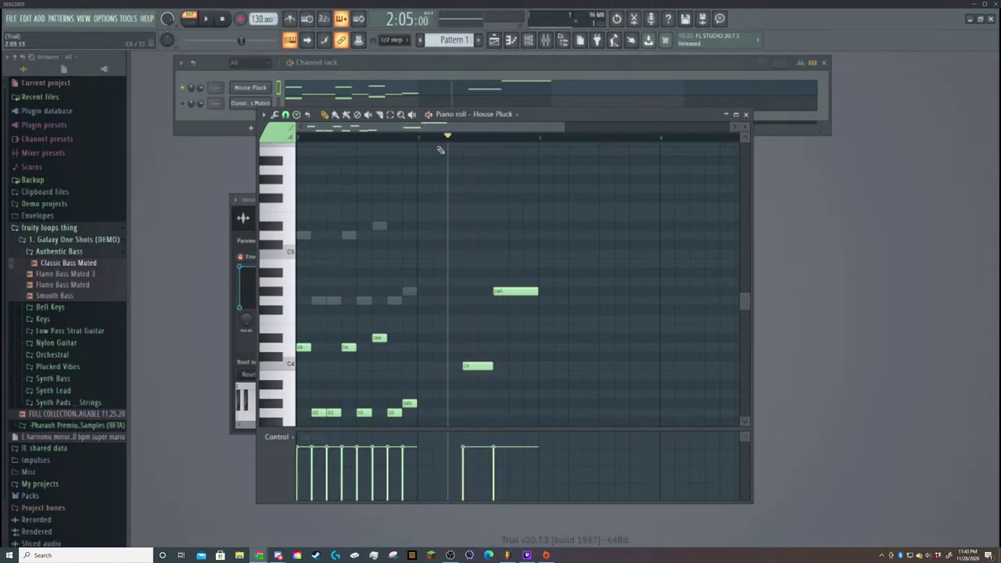
Delete the C4 and G#4 notes from bar 2 of the House Pluck part.
{"action": "right_click", "coordinate": [524, 290]}
{"action": "right_click", "coordinate": [489, 366]}
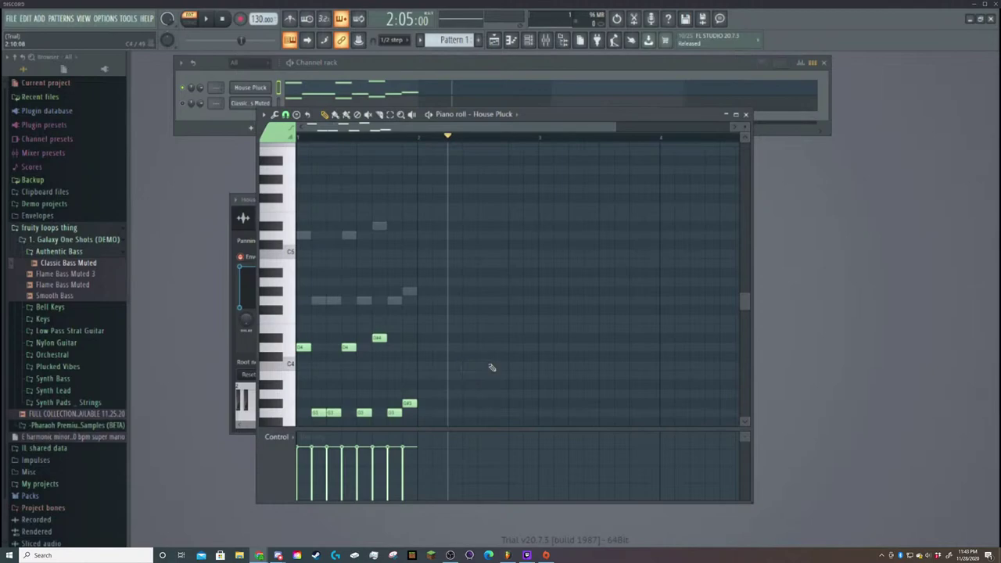
{"action": "scroll", "coordinate": [491, 368], "scroll_direction": "down", "scroll_amount": 3}
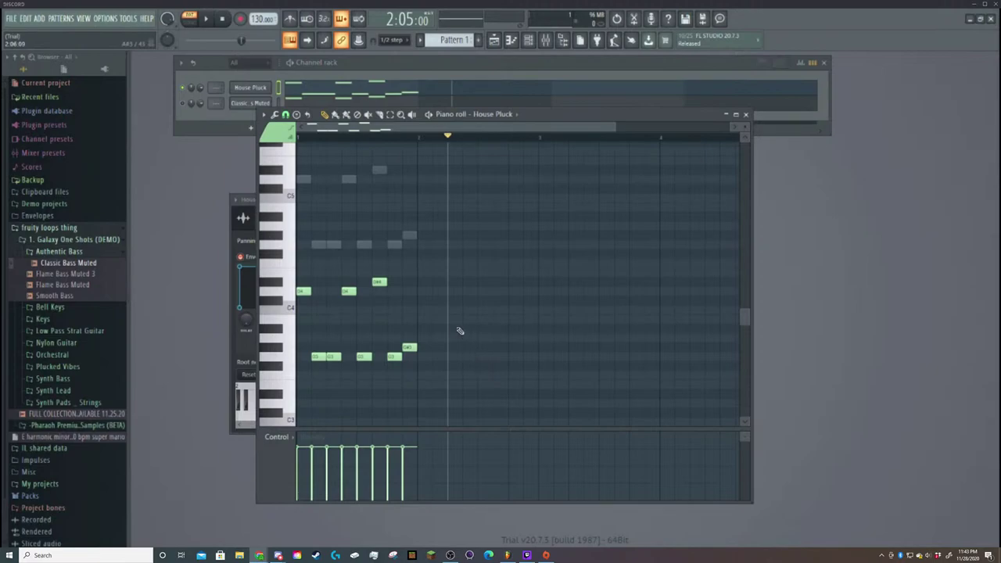
{"action": "left_click", "coordinate": [428, 309]}
{"action": "left_click_drag", "start_coordinate": [425, 308], "coordinate": [442, 310]}
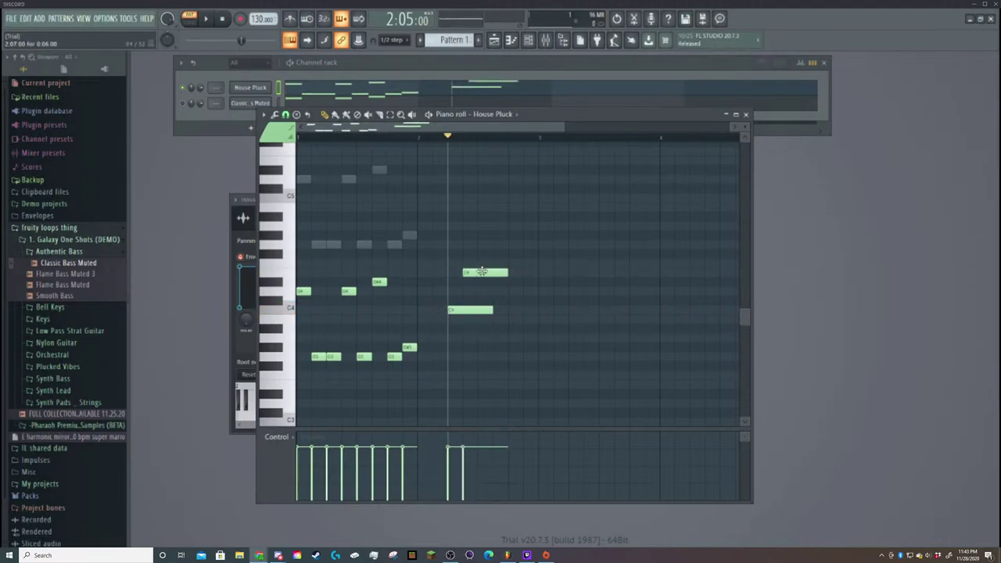
{"action": "right_click", "coordinate": [471, 311]}
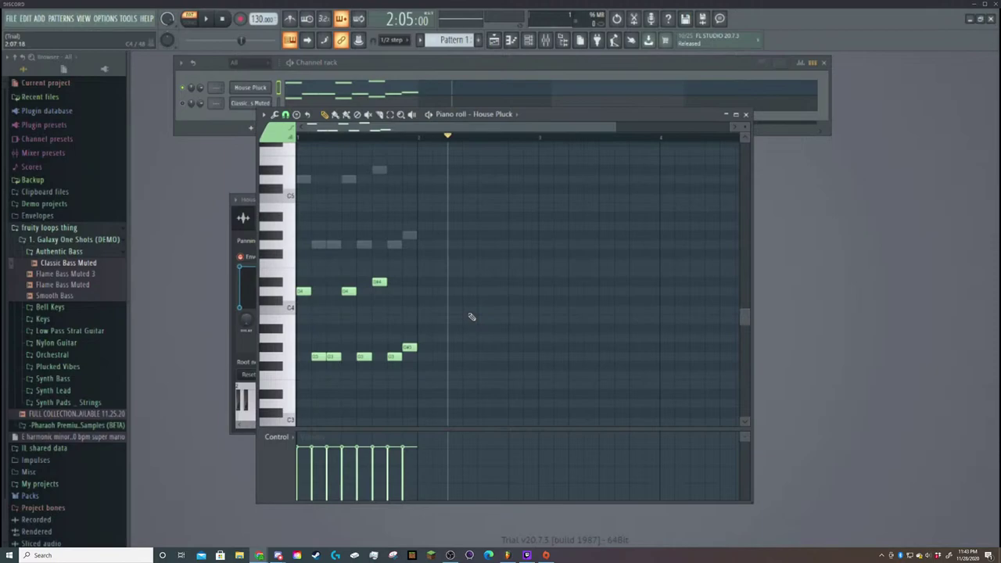
{"action": "scroll", "coordinate": [471, 317], "scroll_direction": "up", "scroll_amount": 3}
{"action": "scroll", "coordinate": [472, 317], "scroll_direction": "down", "scroll_amount": 5}
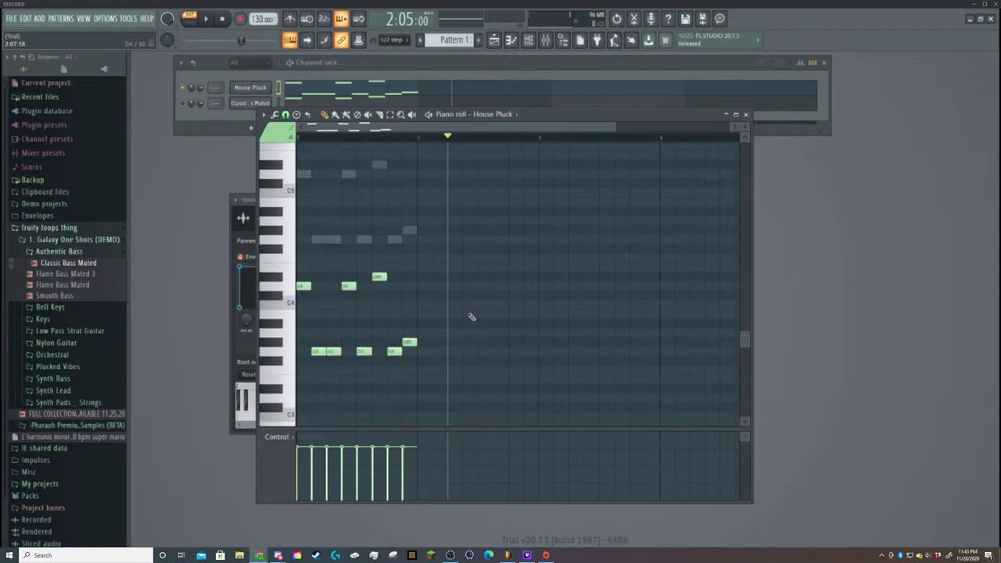
{"action": "scroll", "coordinate": [384, 373], "scroll_direction": "up", "scroll_amount": 9}
{"action": "scroll", "coordinate": [398, 389], "scroll_direction": "down", "scroll_amount": 7}
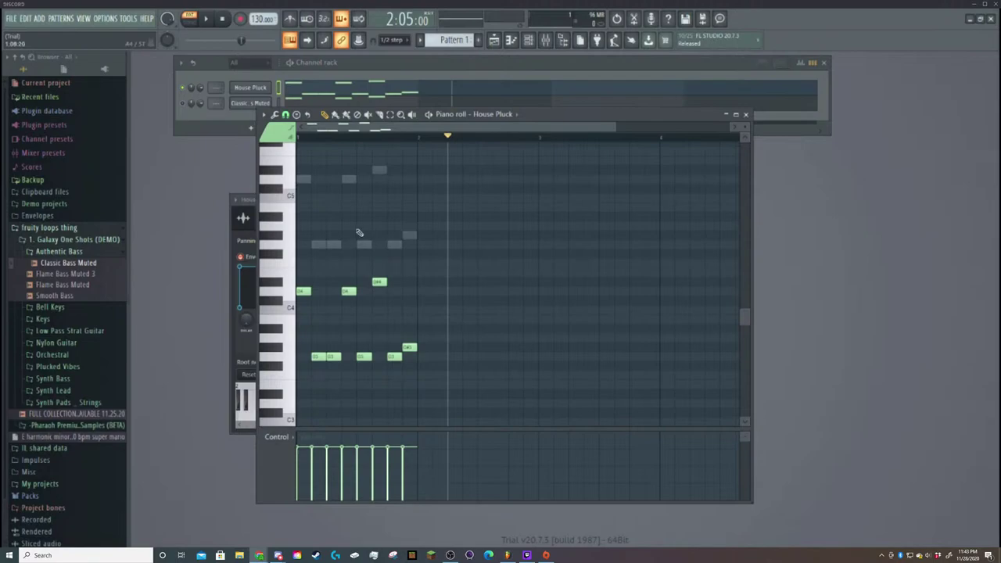
{"action": "scroll", "coordinate": [359, 232], "scroll_direction": "up", "scroll_amount": 1}
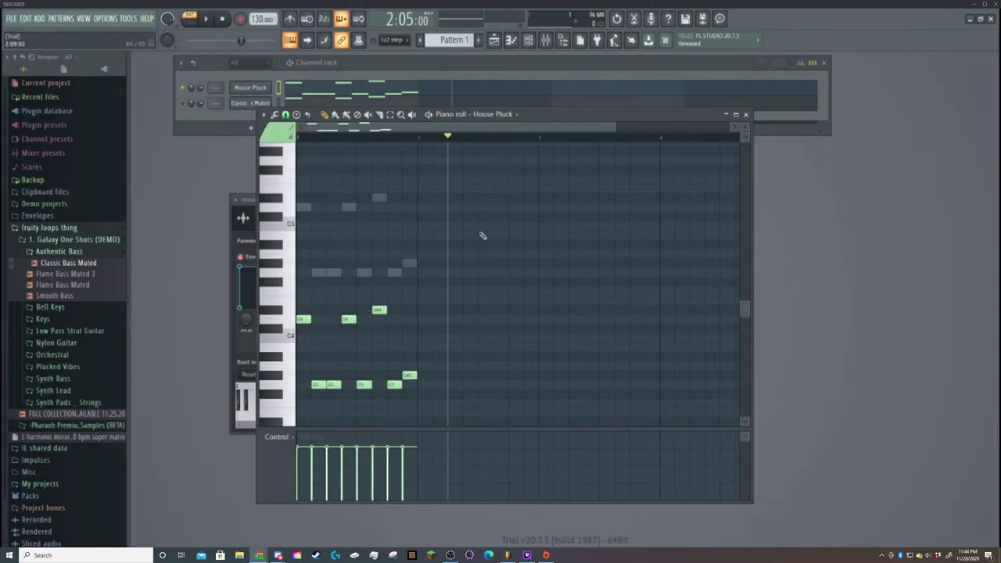
Unmute the Classic Bass Muted channel and play the pattern with both channels sounding.
{"action": "left_click", "coordinate": [183, 104]}
{"action": "key", "text": "space"}
{"action": "key", "text": "space"}
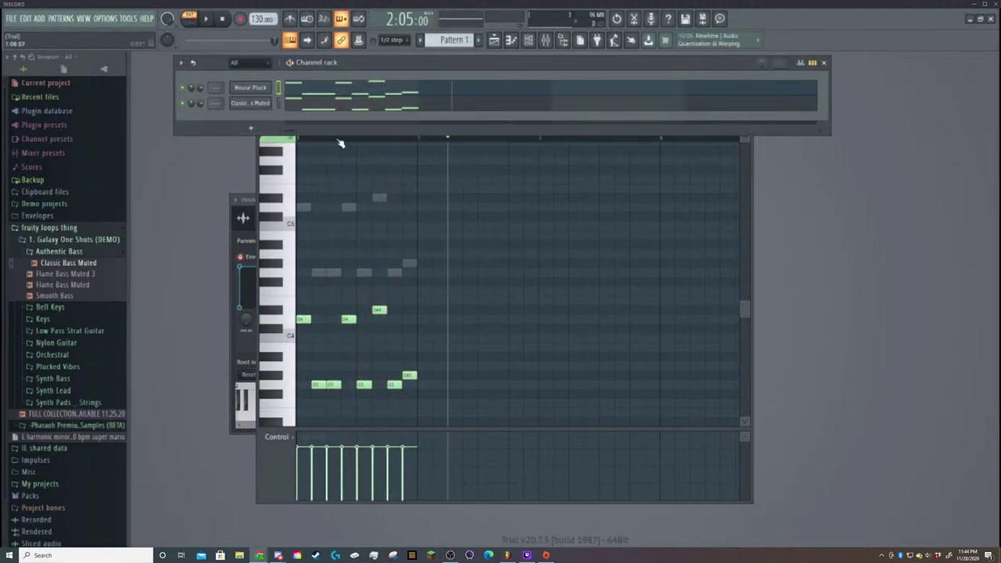
Open the Kicks folder inside the Pharaoh Premium Drum Samples (BETA) pack.
{"action": "scroll", "coordinate": [79, 442], "scroll_direction": "down", "scroll_amount": 1}
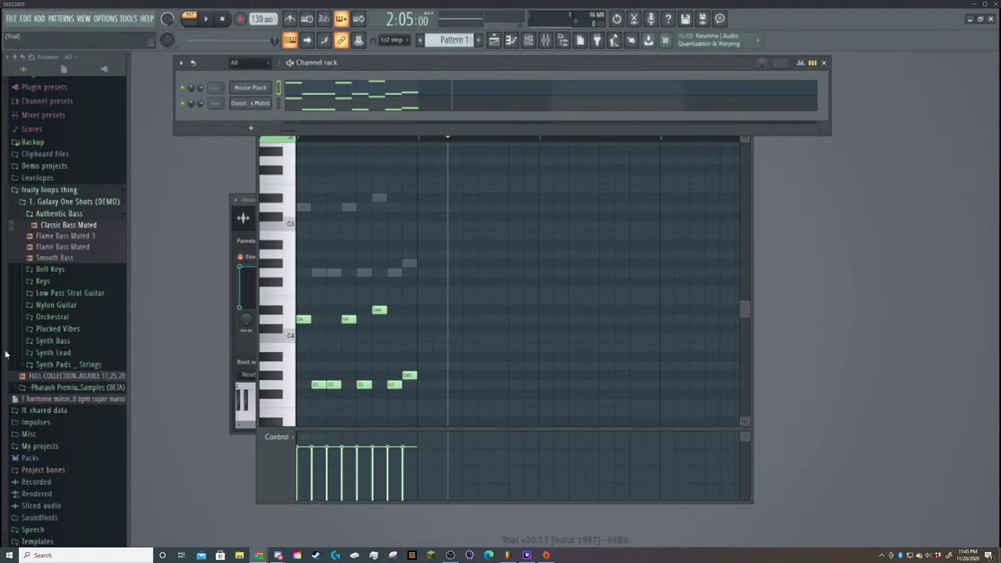
{"action": "left_click", "coordinate": [69, 386]}
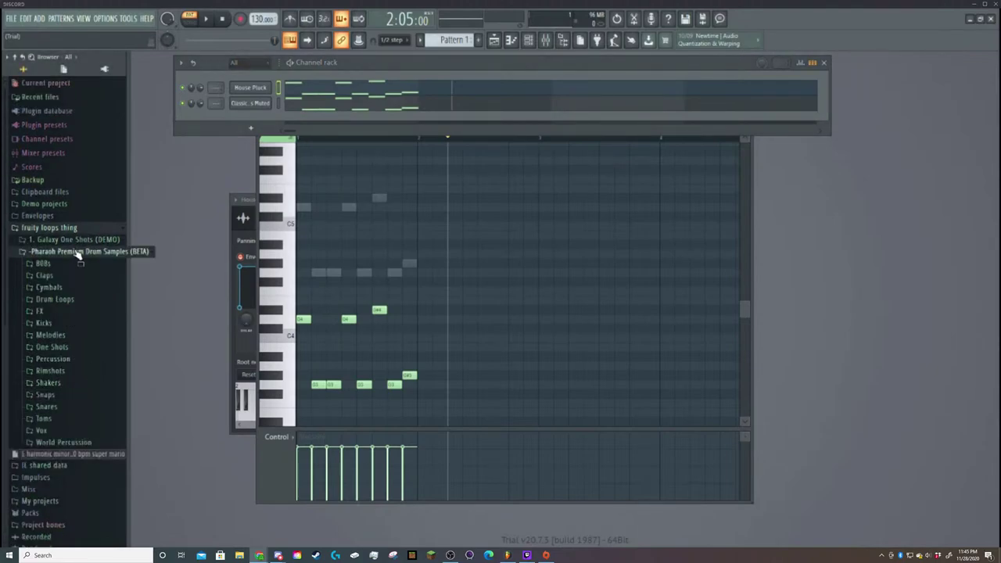
{"action": "left_click", "coordinate": [65, 323]}
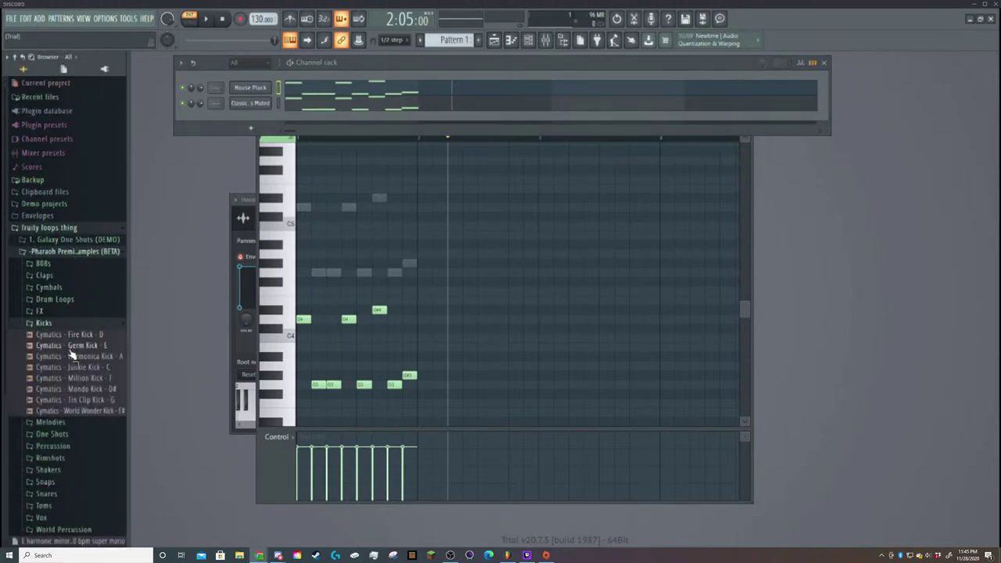
Audition the Harmonica, Tin Clip, Fire, Germ, Junkie and Million kick samples from Cymatics.
{"action": "left_click", "coordinate": [76, 356]}
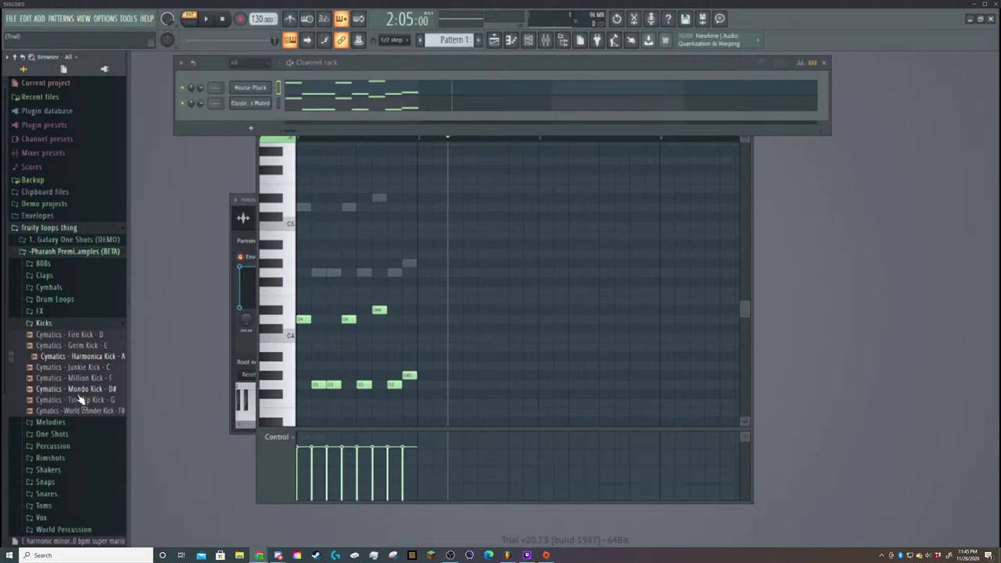
{"action": "left_click", "coordinate": [79, 400]}
{"action": "left_click", "coordinate": [74, 335]}
{"action": "left_click", "coordinate": [78, 345]}
{"action": "left_click", "coordinate": [82, 368]}
{"action": "left_click", "coordinate": [88, 379]}
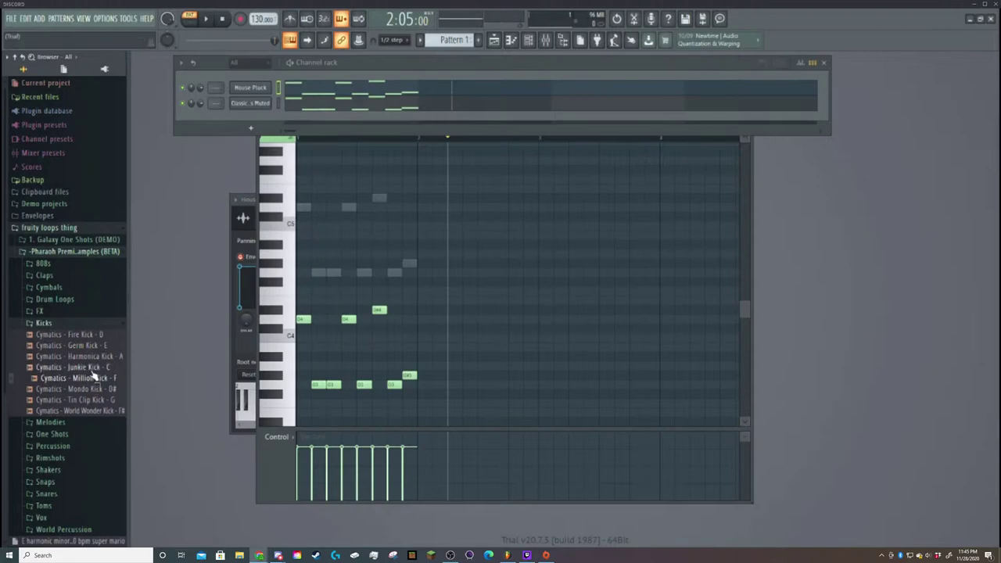
Play the pattern briefly and audition the Cymatics Harmonica, Germ and Fire kick samples again.
{"action": "key", "text": "space"}
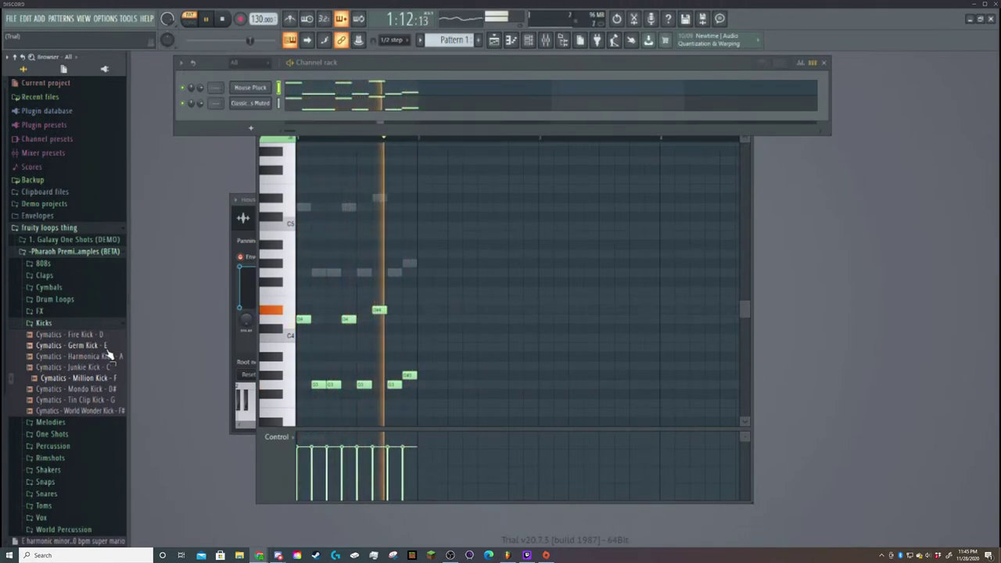
{"action": "key", "text": "space"}
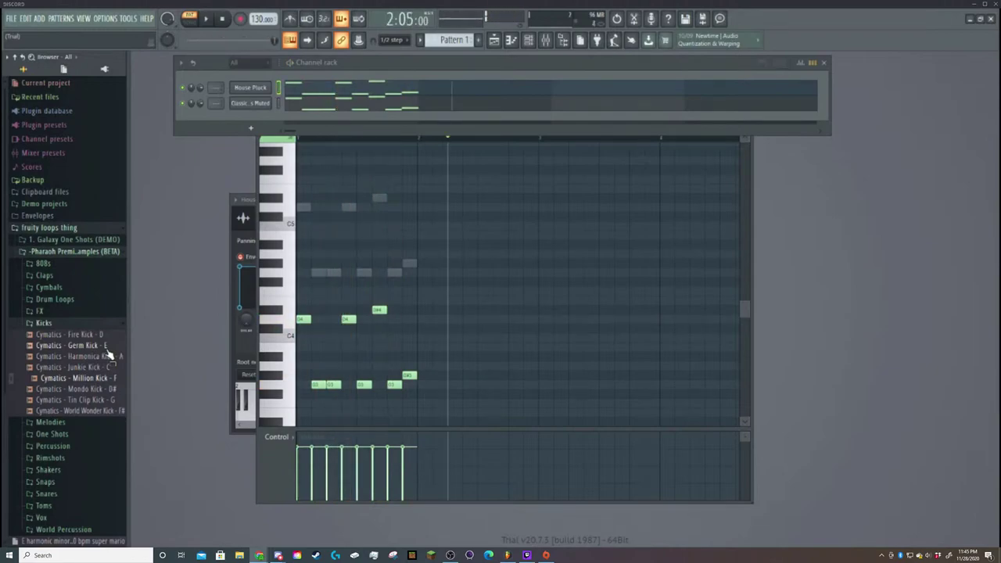
{"action": "left_click", "coordinate": [100, 357]}
{"action": "left_click", "coordinate": [92, 345]}
{"action": "left_click", "coordinate": [93, 335]}
{"action": "left_click", "coordinate": [94, 358]}
{"action": "left_click", "coordinate": [95, 347]}
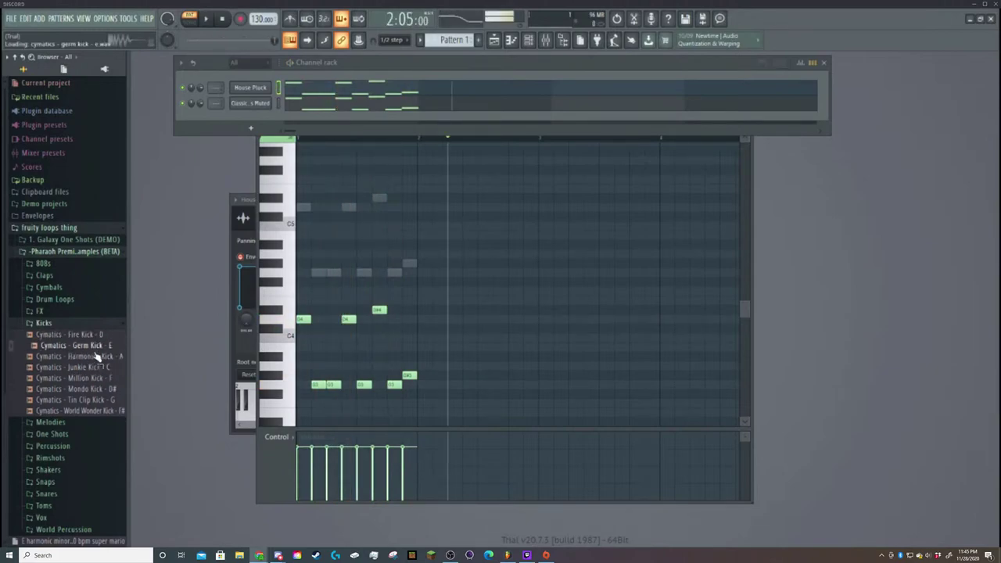
{"action": "left_click", "coordinate": [94, 336]}
{"action": "left_click", "coordinate": [100, 357]}
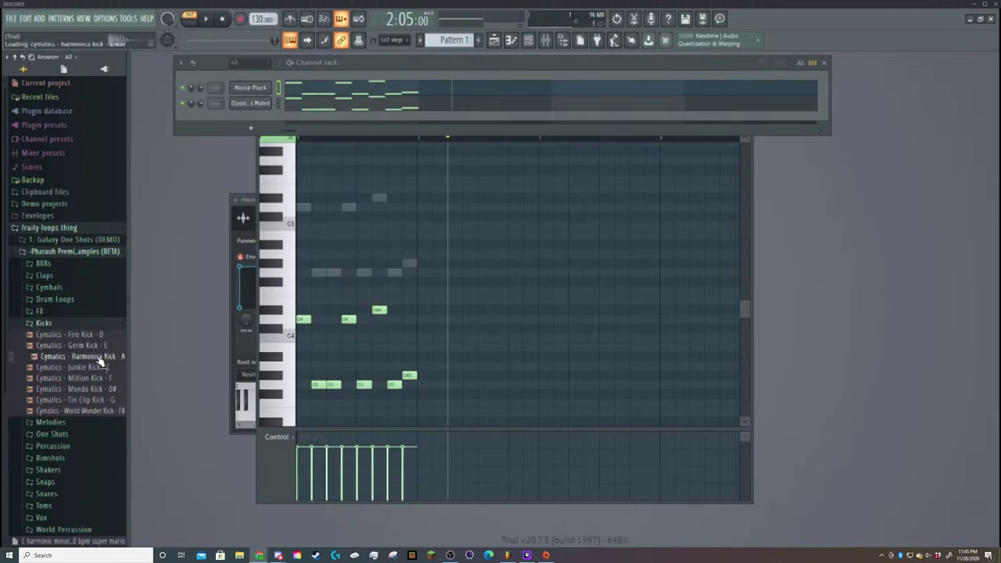
Add the Cymatics Harmonica Kick as a new channel and adjust its time-stretching pitch with the mode on Auto.
{"action": "left_click_drag", "start_coordinate": [100, 360], "coordinate": [253, 119]}
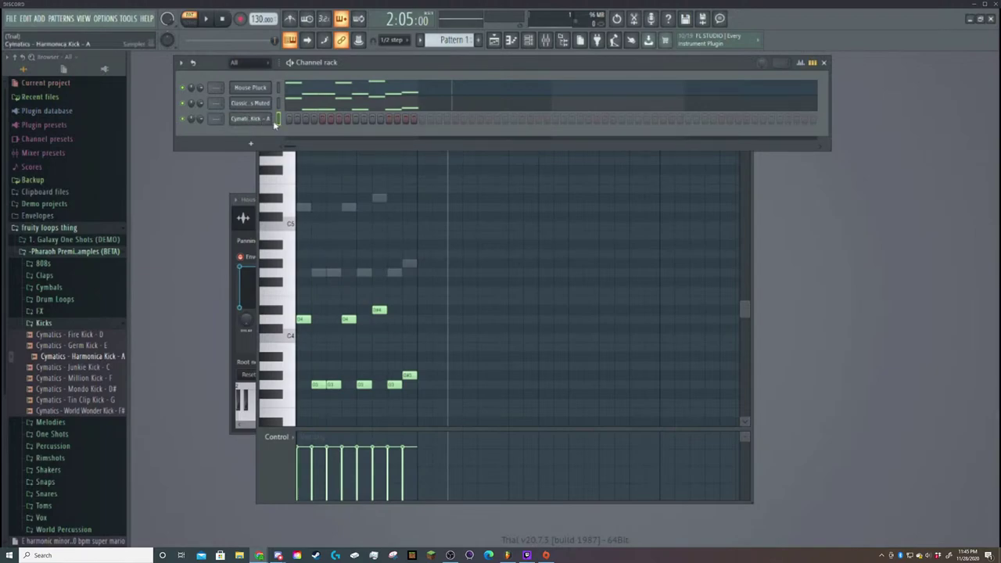
{"action": "left_click", "coordinate": [238, 120]}
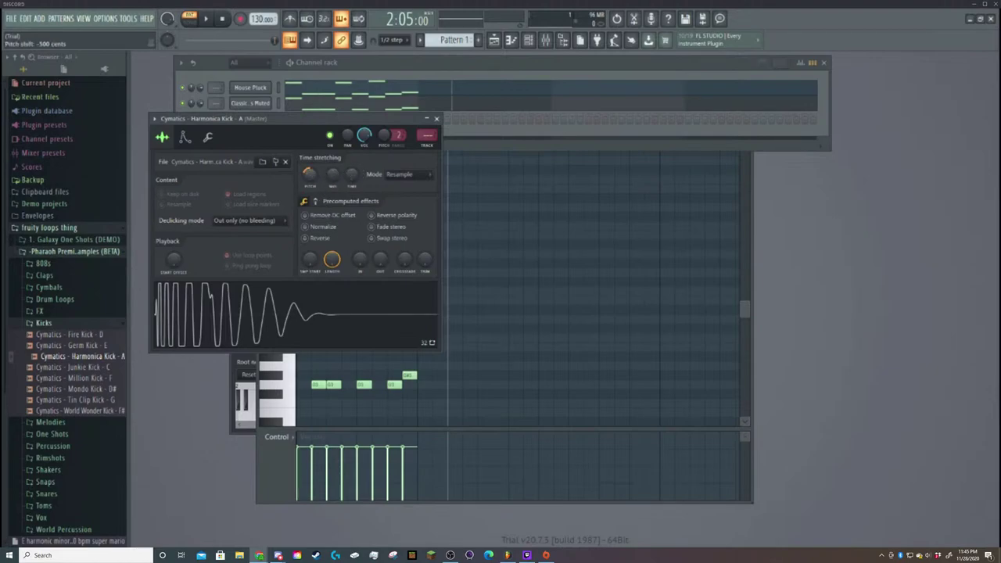
{"action": "left_click_drag", "start_coordinate": [309, 174], "coordinate": [312, 172]}
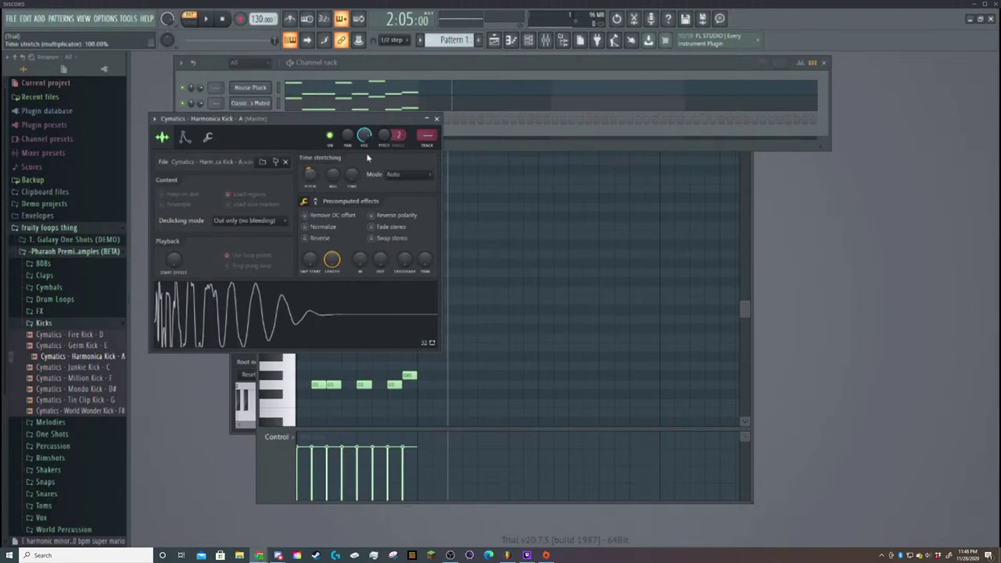
{"action": "left_click", "coordinate": [427, 120]}
Play short passages of the pattern to decide where the kick should fall.
{"action": "key", "text": "space"}
{"action": "key", "text": "space"}
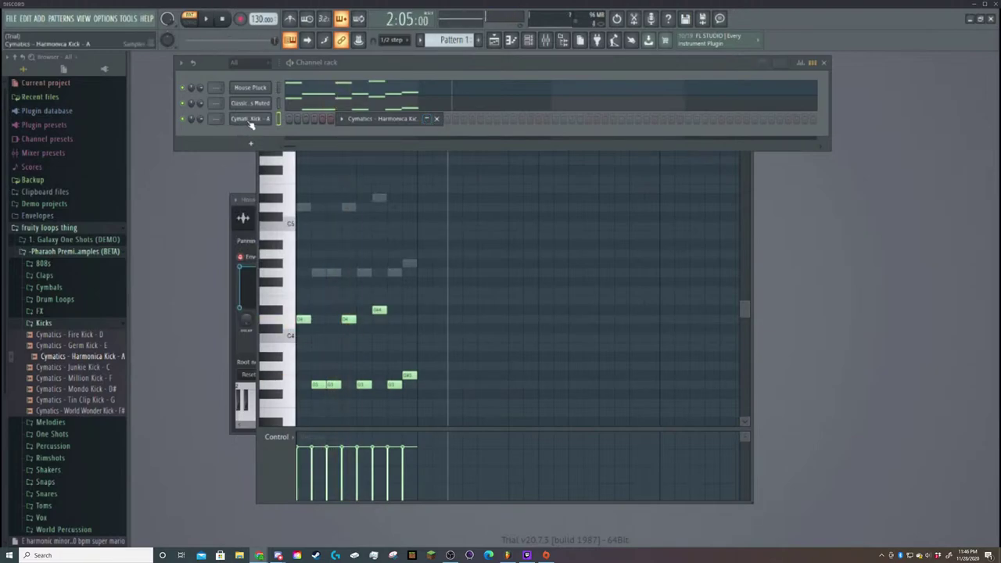
{"action": "key", "text": "space"}
{"action": "key", "text": "space"}
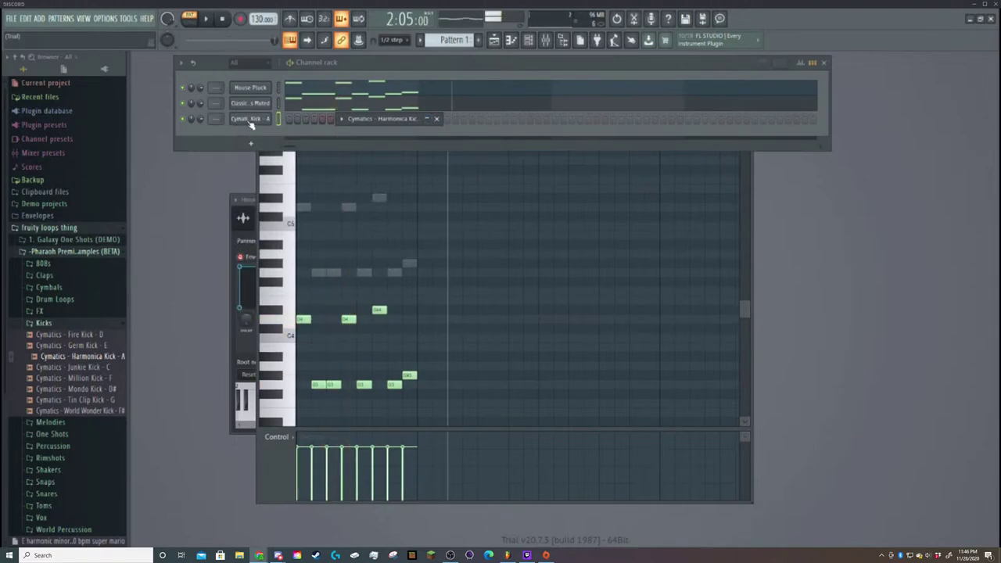
Try kick hits on steps 1 and 3 during playback, keeping only the hit on step 1.
{"action": "left_click", "coordinate": [290, 120]}
{"action": "left_click", "coordinate": [305, 119]}
{"action": "key", "text": "space"}
{"action": "key", "text": "space"}
{"action": "key", "text": "space"}
{"action": "key", "text": "space"}
{"action": "right_click", "coordinate": [289, 120]}
{"action": "right_click", "coordinate": [305, 119]}
{"action": "left_click", "coordinate": [289, 119]}
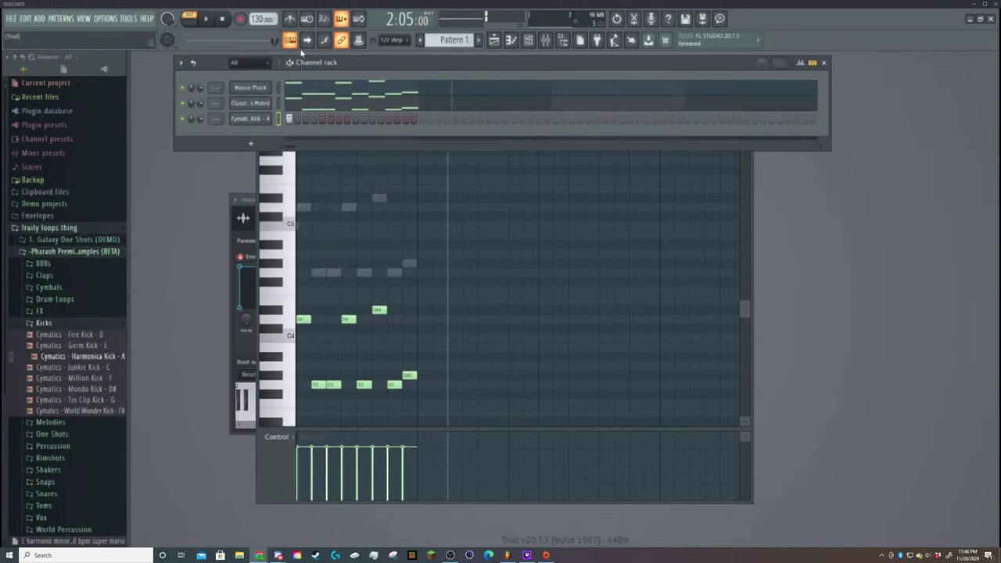
Reposition the channel rack above the piano roll and play the pattern with the single kick hit.
{"action": "left_click_drag", "start_coordinate": [441, 62], "coordinate": [452, 225]}
{"action": "left_click", "coordinate": [447, 139]}
{"action": "key", "text": "space"}
{"action": "key", "text": "space"}
{"action": "left_click_drag", "start_coordinate": [222, 230], "coordinate": [193, 72]}
{"action": "key", "text": "space"}
{"action": "key", "text": "space"}
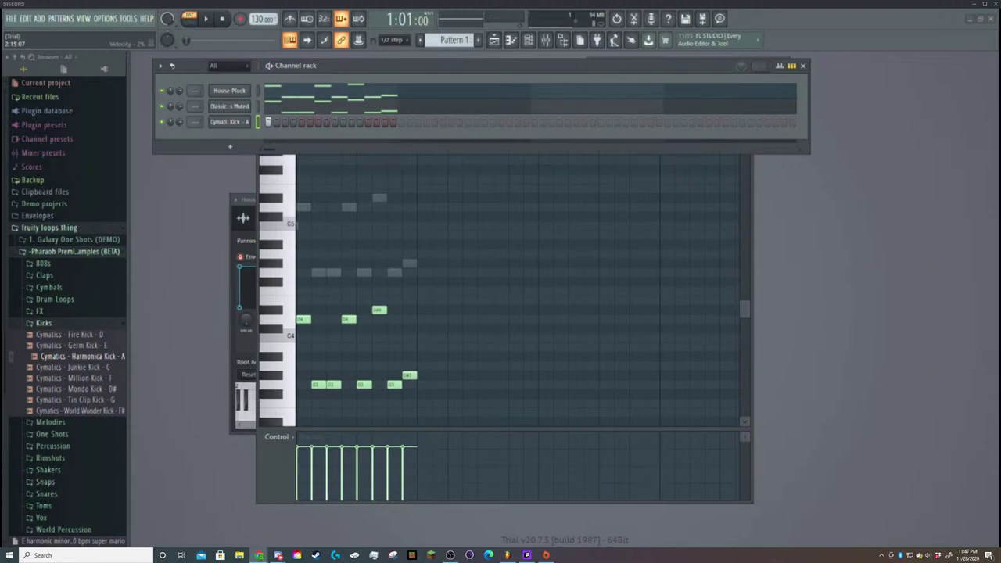
Replay the pattern from its start several times to judge the kick against the pluck and bass.
{"action": "key", "text": "space"}
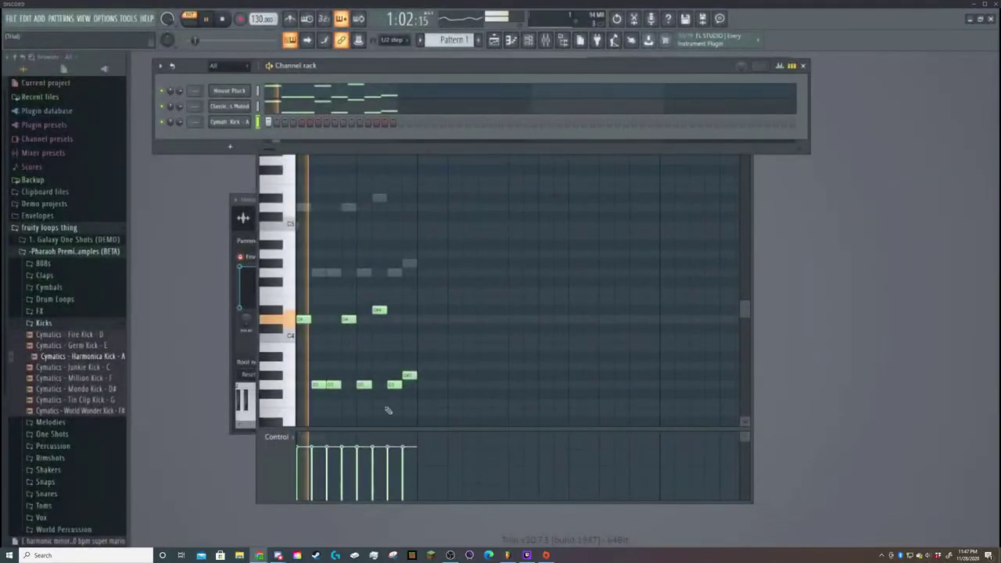
{"action": "key", "text": "space"}
{"action": "key", "text": "space"}
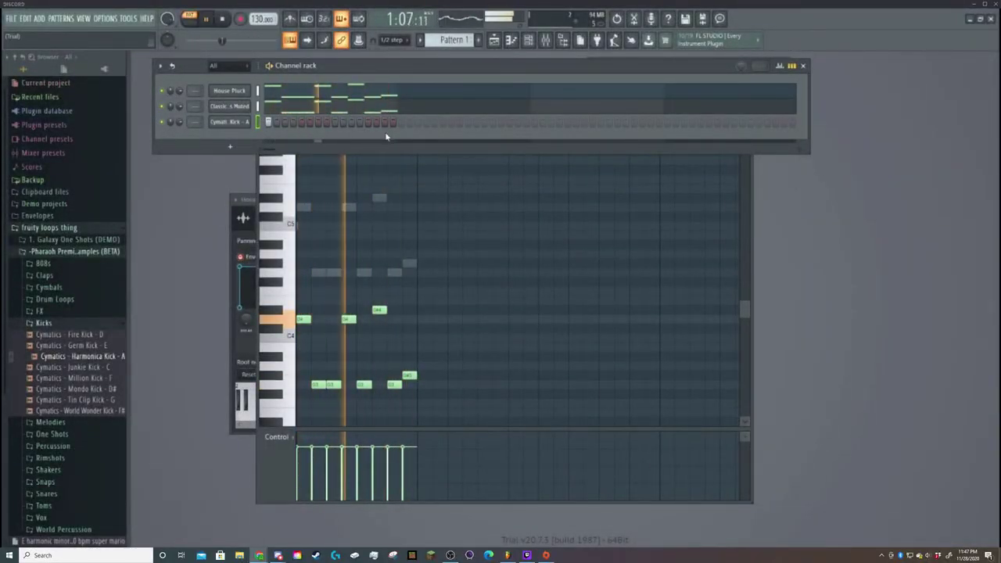
{"action": "key", "text": "space"}
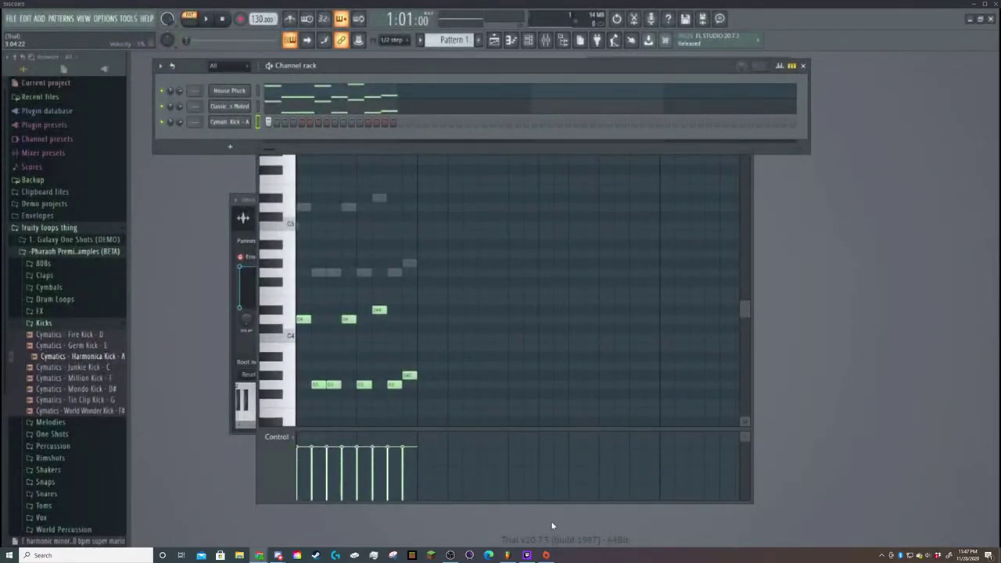
{"action": "mouse_move", "coordinate": [278, 555]}
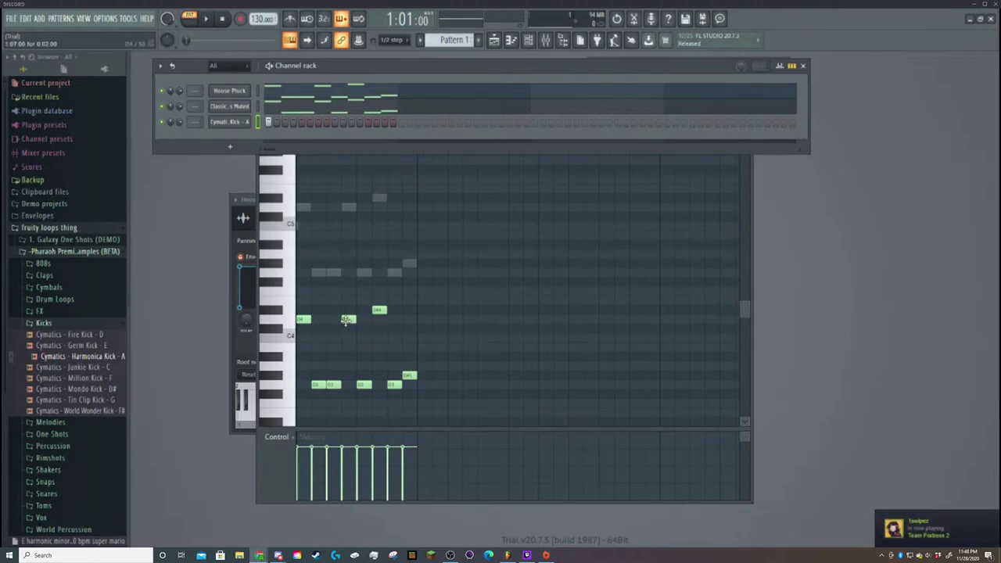
{"action": "key", "text": "space"}
{"action": "key", "text": "space"}
{"action": "key", "text": "space"}
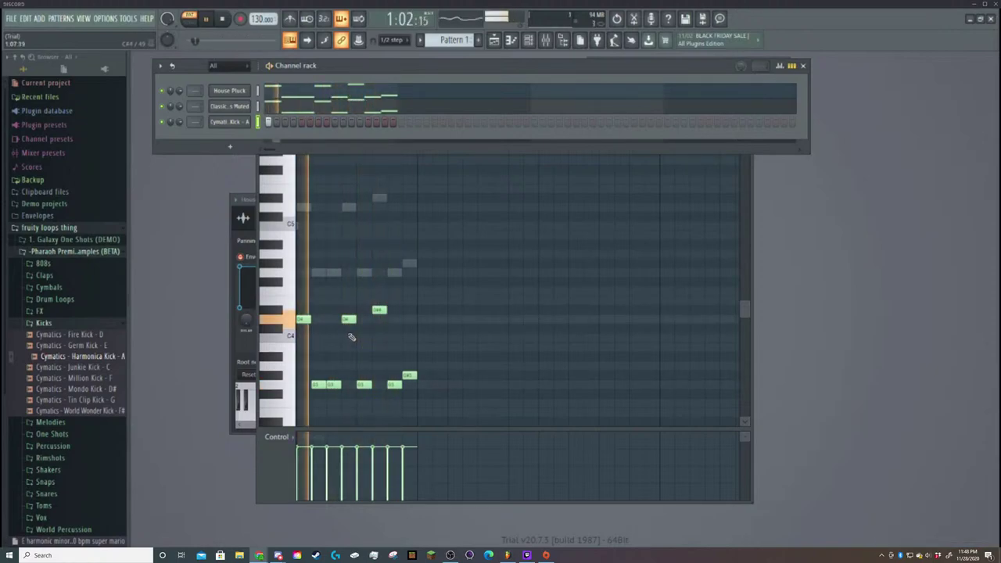
{"action": "key", "text": "space"}
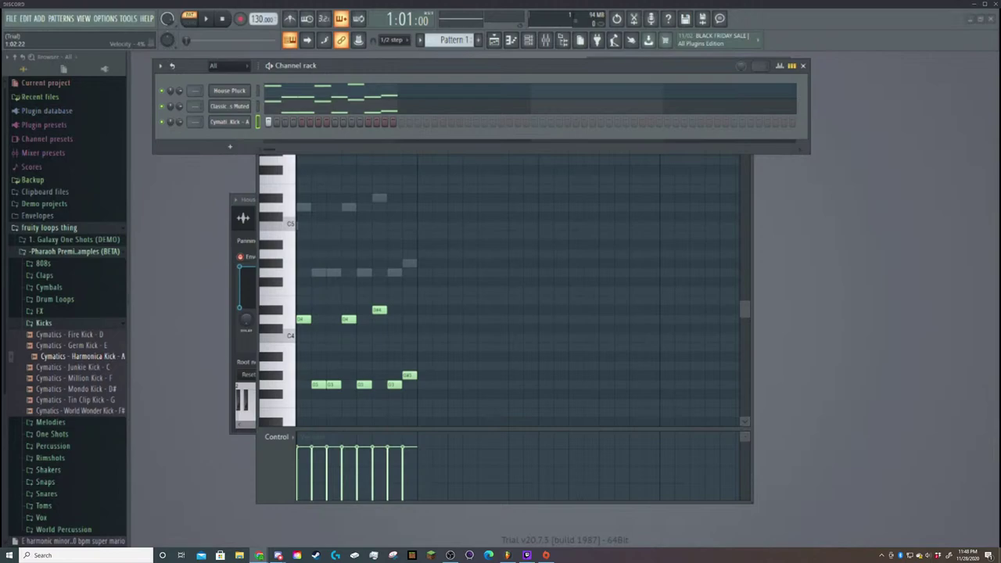
{"action": "key", "text": "space"}
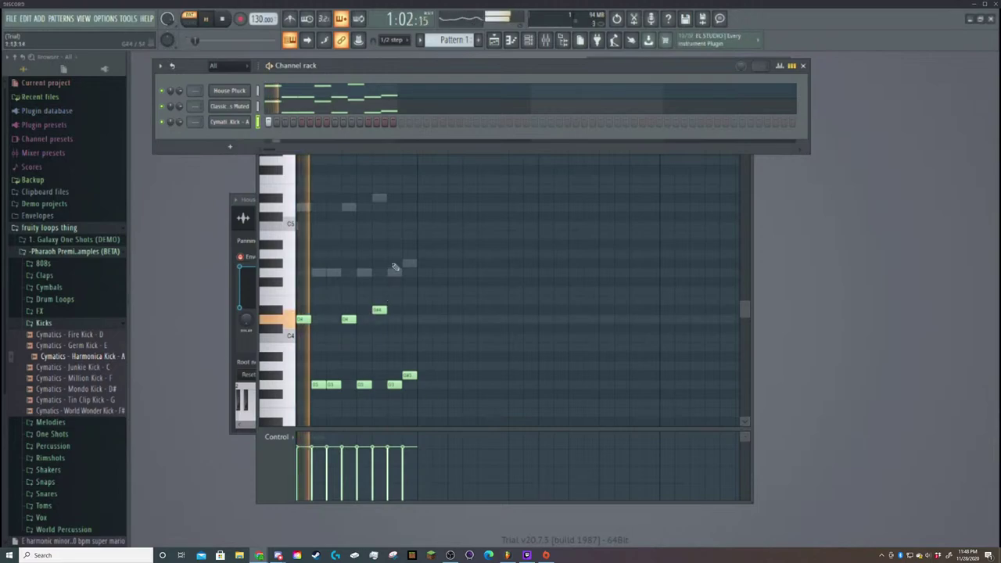
{"action": "key", "text": "space"}
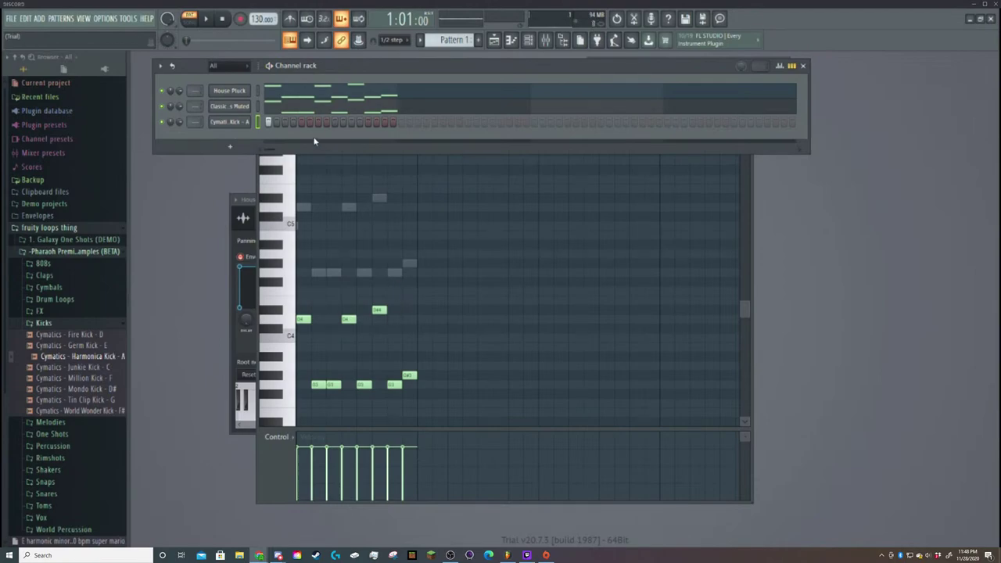
{"action": "key", "text": "space"}
{"action": "key", "text": "space"}
Reopen the Pharaoh Premium Drum Samples (BETA) pack and audition the Junkie and Million kicks.
{"action": "scroll", "coordinate": [78, 391], "scroll_direction": "down", "scroll_amount": 4}
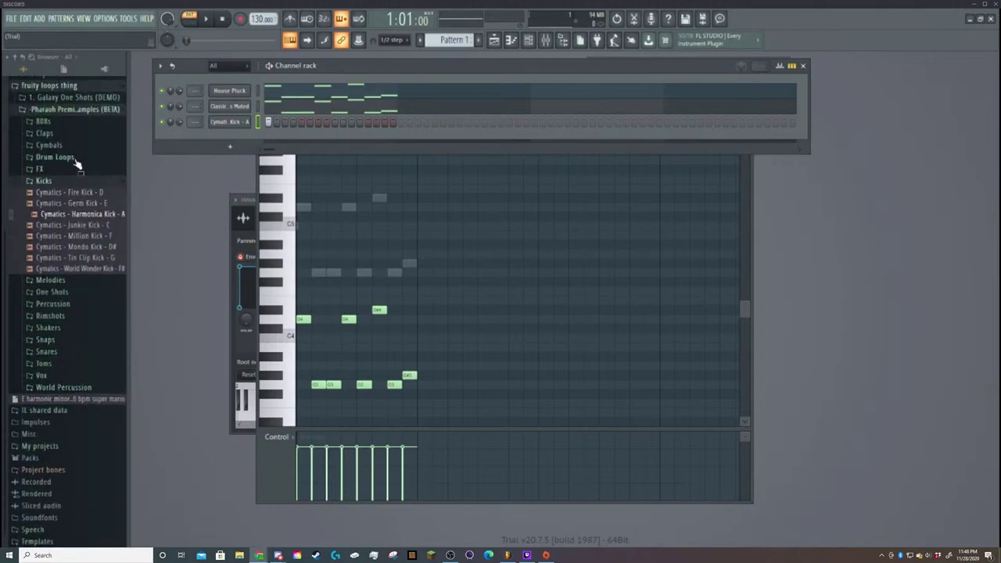
{"action": "left_click", "coordinate": [74, 109]}
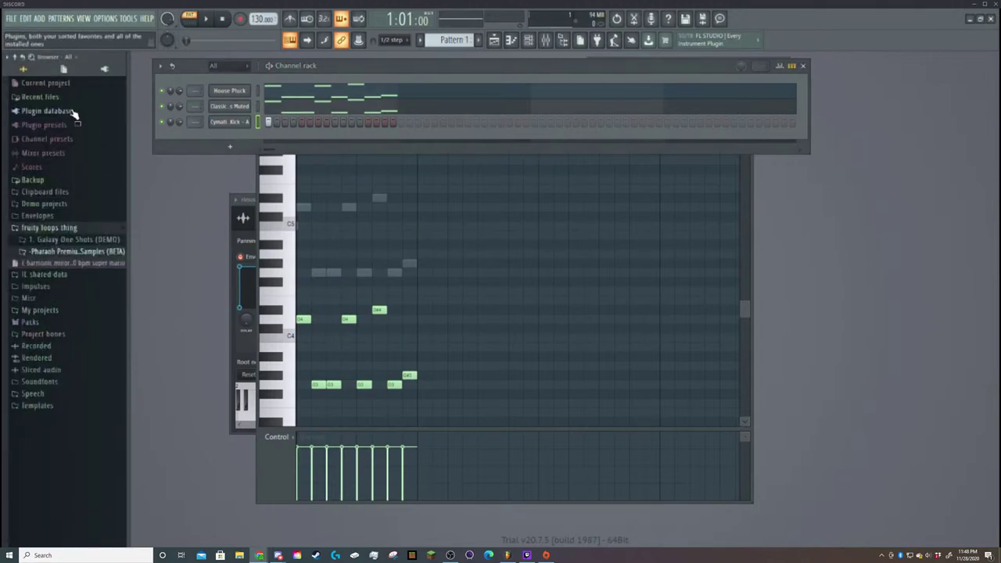
{"action": "left_click", "coordinate": [71, 251]}
{"action": "left_click", "coordinate": [93, 378]}
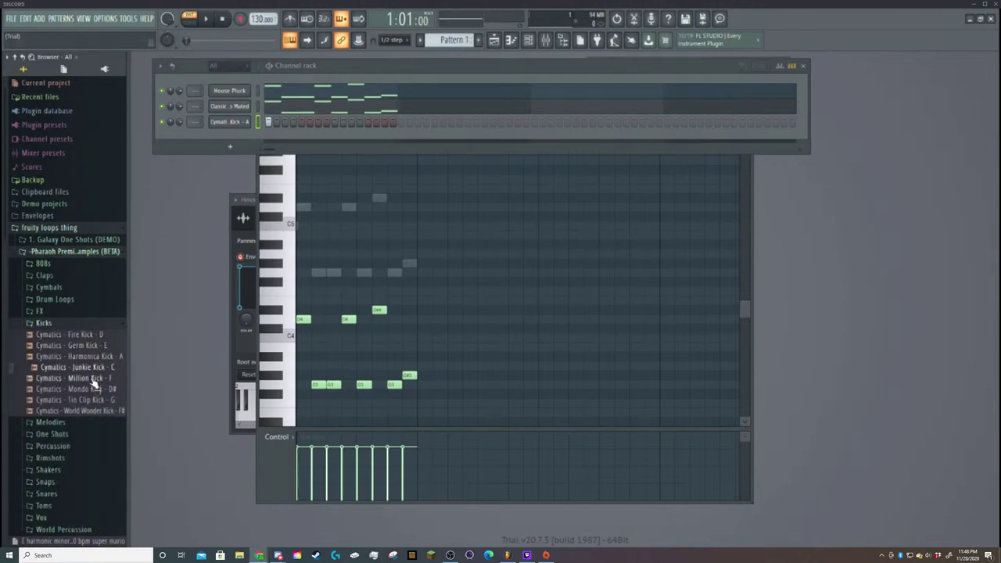
Open the Pharaoh pack's Snares folder and audition the Cavern, Dominate, Lakers, Power, Classic and Argo snares.
{"action": "scroll", "coordinate": [59, 336], "scroll_direction": "down", "scroll_amount": 4}
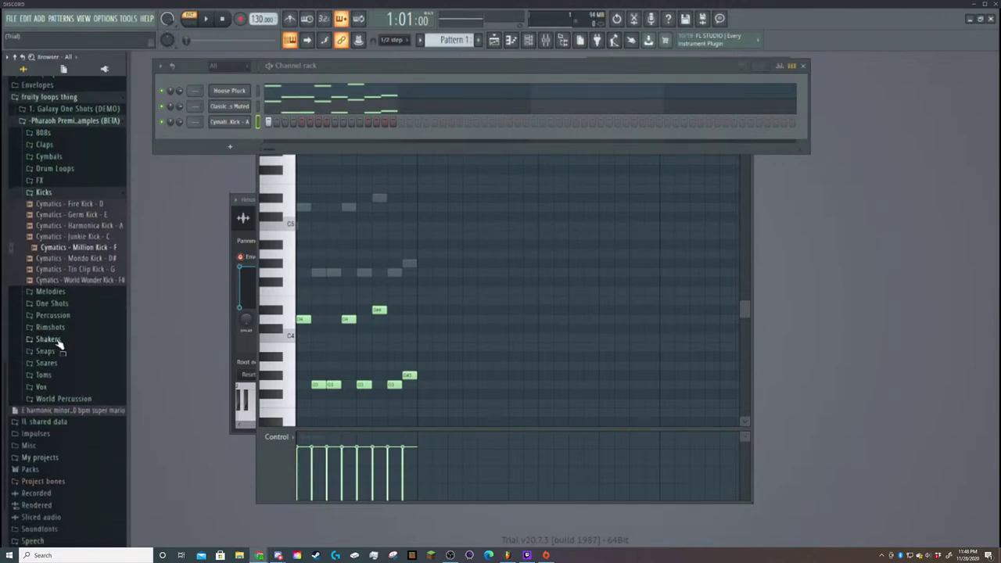
{"action": "left_click", "coordinate": [63, 363]}
{"action": "left_click", "coordinate": [61, 385]}
{"action": "left_click", "coordinate": [65, 405]}
{"action": "left_click", "coordinate": [70, 417]}
{"action": "left_click", "coordinate": [78, 428]}
{"action": "left_click", "coordinate": [88, 408]}
{"action": "left_click", "coordinate": [88, 397]}
{"action": "left_click", "coordinate": [84, 387]}
{"action": "left_click", "coordinate": [85, 377]}
Open the Snares folder of the Drums category in the stock Packs library.
{"action": "scroll", "coordinate": [83, 387], "scroll_direction": "down", "scroll_amount": 2}
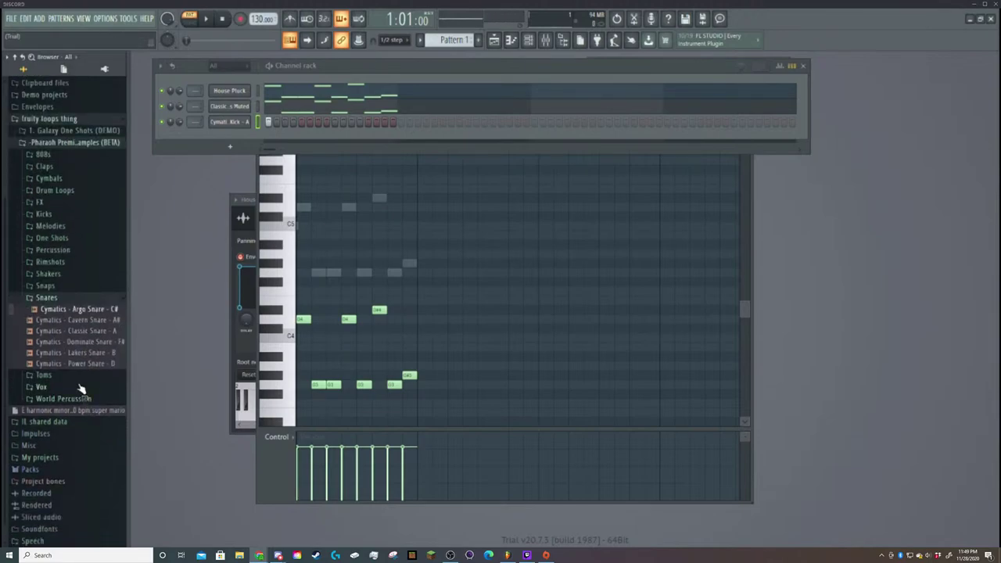
{"action": "scroll", "coordinate": [83, 384], "scroll_direction": "down", "scroll_amount": 2}
{"action": "left_click", "coordinate": [39, 459]}
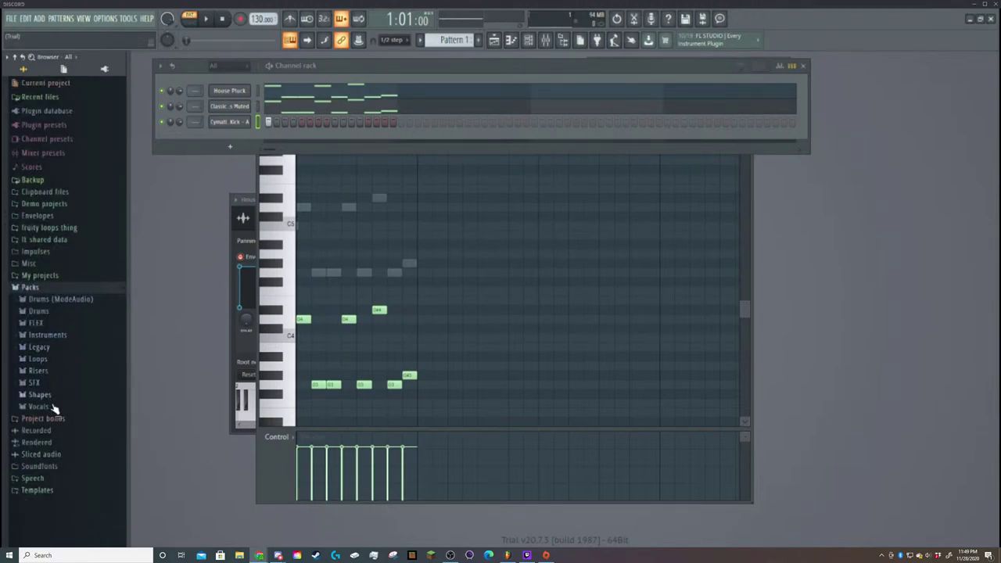
{"action": "left_click", "coordinate": [41, 312]}
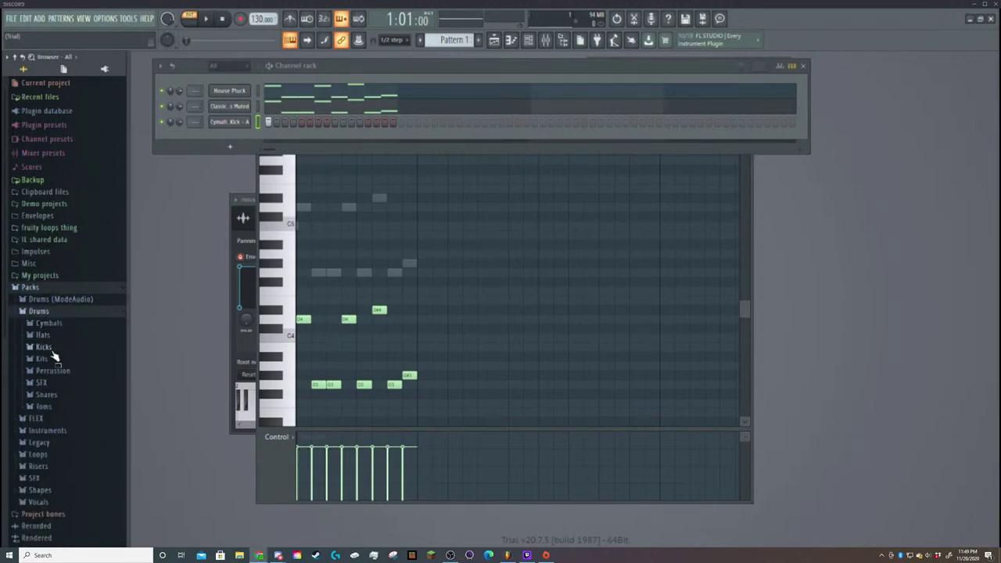
{"action": "left_click", "coordinate": [46, 395]}
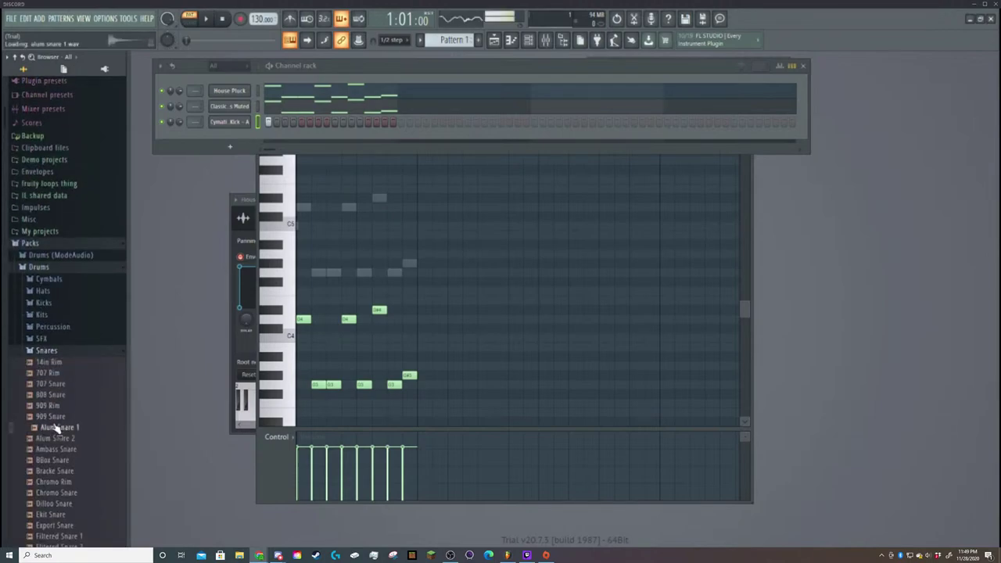
Audition the 14in Rim, 909 Rim, 808 Snare, 707 Rim and 707 Snare samples.
{"action": "left_click", "coordinate": [47, 365]}
{"action": "left_click", "coordinate": [51, 408]}
{"action": "left_click", "coordinate": [50, 397]}
{"action": "left_click", "coordinate": [51, 386]}
{"action": "left_click", "coordinate": [49, 375]}
{"action": "left_click", "coordinate": [48, 384]}
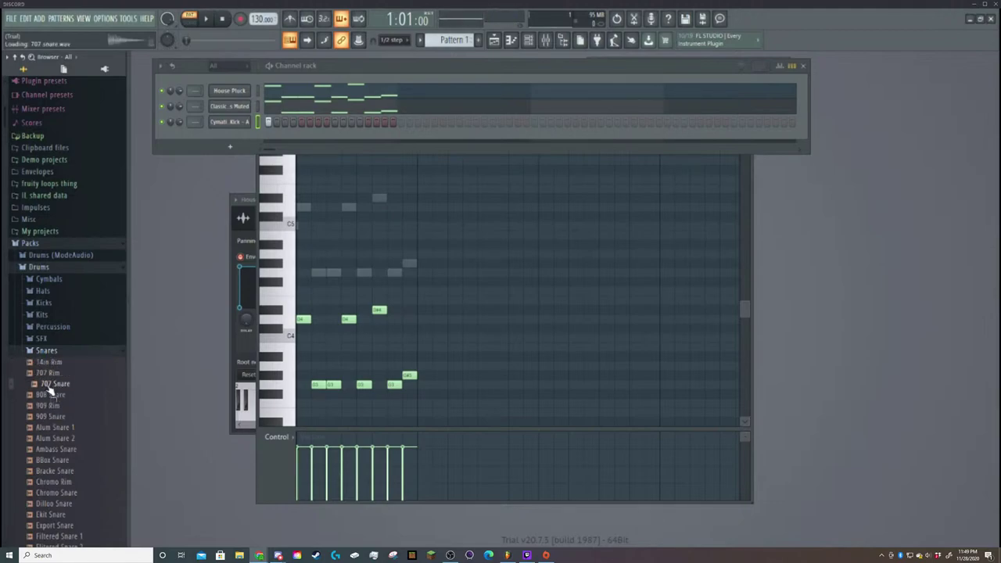
Audition the Dilloo Snare, Chromo Snare, Chromo Rim, Bracke Snare, BBox Snare and Ambass Snare samples.
{"action": "left_click", "coordinate": [49, 504]}
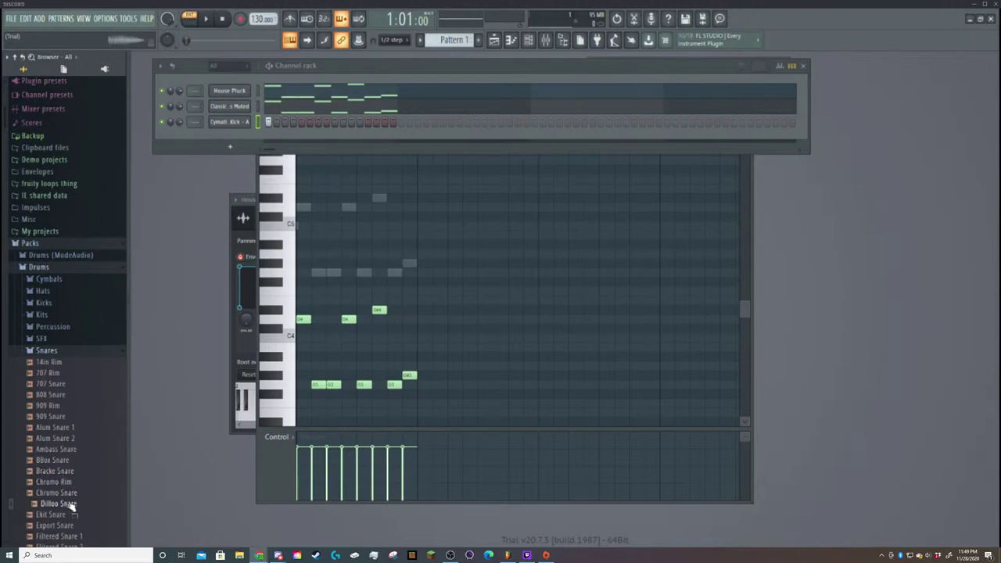
{"action": "left_click", "coordinate": [67, 493]}
{"action": "left_click", "coordinate": [66, 482]}
{"action": "left_click", "coordinate": [64, 471]}
{"action": "left_click", "coordinate": [64, 460]}
{"action": "left_click", "coordinate": [63, 449]}
Sample various snares further down the stock Snares folder, as far as the Krunkedy Snare.
{"action": "scroll", "coordinate": [63, 453], "scroll_direction": "down", "scroll_amount": 4}
{"action": "left_click", "coordinate": [67, 471]}
{"action": "left_click", "coordinate": [67, 460]}
{"action": "left_click", "coordinate": [67, 416]}
{"action": "left_click", "coordinate": [68, 396]}
{"action": "left_click", "coordinate": [68, 417]}
{"action": "scroll", "coordinate": [66, 423], "scroll_direction": "down", "scroll_amount": 6}
{"action": "left_click", "coordinate": [63, 429]}
{"action": "left_click", "coordinate": [65, 461]}
{"action": "left_click", "coordinate": [66, 485]}
{"action": "scroll", "coordinate": [66, 488], "scroll_direction": "down", "scroll_amount": 8}
{"action": "left_click", "coordinate": [65, 486]}
{"action": "scroll", "coordinate": [65, 486], "scroll_direction": "down", "scroll_amount": 2}
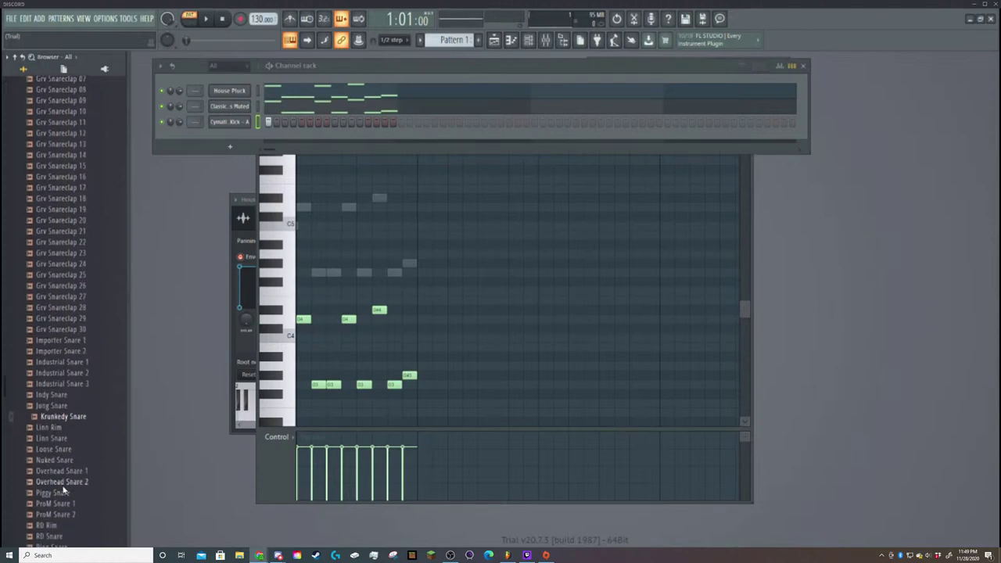
Audition the snares after Krunkedy Snare one by one, from Linn Rim down to the SC snares.
{"action": "key", "text": "Down"}
{"action": "key", "text": "Down"}
{"action": "key", "text": "Down"}
{"action": "key", "text": "Down"}
{"action": "key", "text": "Down"}
{"action": "key", "text": "Down"}
{"action": "key", "text": "Down"}
{"action": "key", "text": "Down"}
{"action": "key", "text": "Down"}
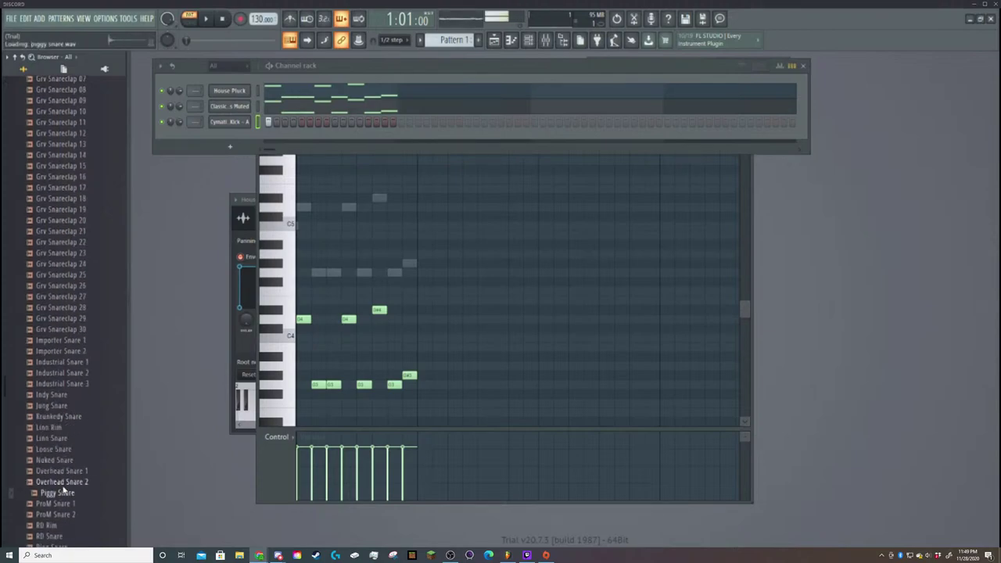
{"action": "key", "text": "Down"}
{"action": "key", "text": "Down"}
{"action": "key", "text": "Down"}
{"action": "key", "text": "Down"}
{"action": "key", "text": "Down"}
{"action": "key", "text": "Down"}
Compare the snares between SC Snare 1 and ProM Snare 1, working back up the list.
{"action": "key", "text": "Up"}
{"action": "key", "text": "Up"}
{"action": "key", "text": "Up"}
{"action": "key", "text": "Up"}
{"action": "key", "text": "Up"}
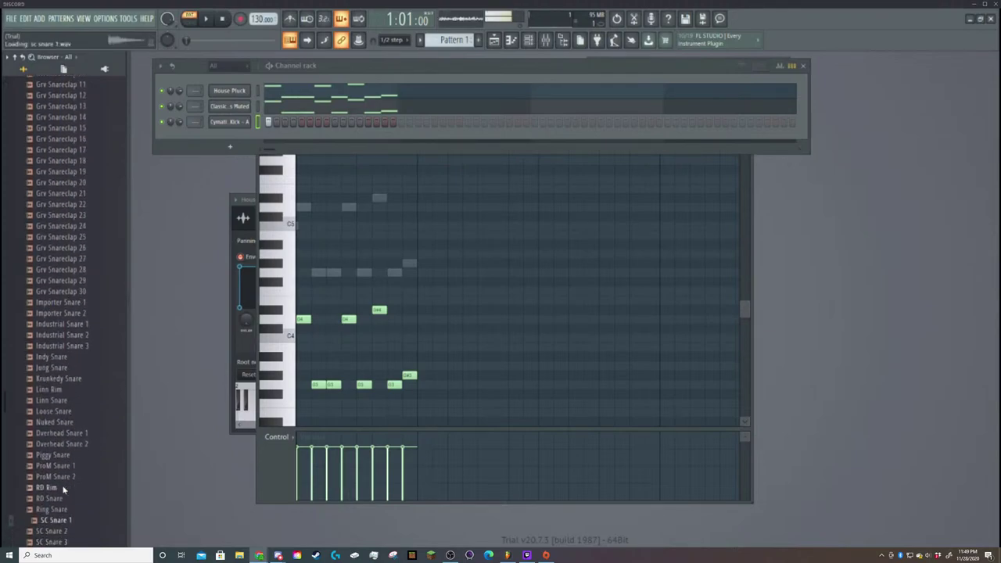
{"action": "key", "text": "Up"}
{"action": "key", "text": "Up"}
{"action": "key", "text": "Down"}
{"action": "key", "text": "Up"}
{"action": "key", "text": "Down"}
{"action": "key", "text": "Up"}
{"action": "key", "text": "Up"}
{"action": "key", "text": "Up"}
{"action": "key", "text": "Up"}
{"action": "key", "text": "Up"}
{"action": "key", "text": "Up"}
{"action": "key", "text": "Up"}
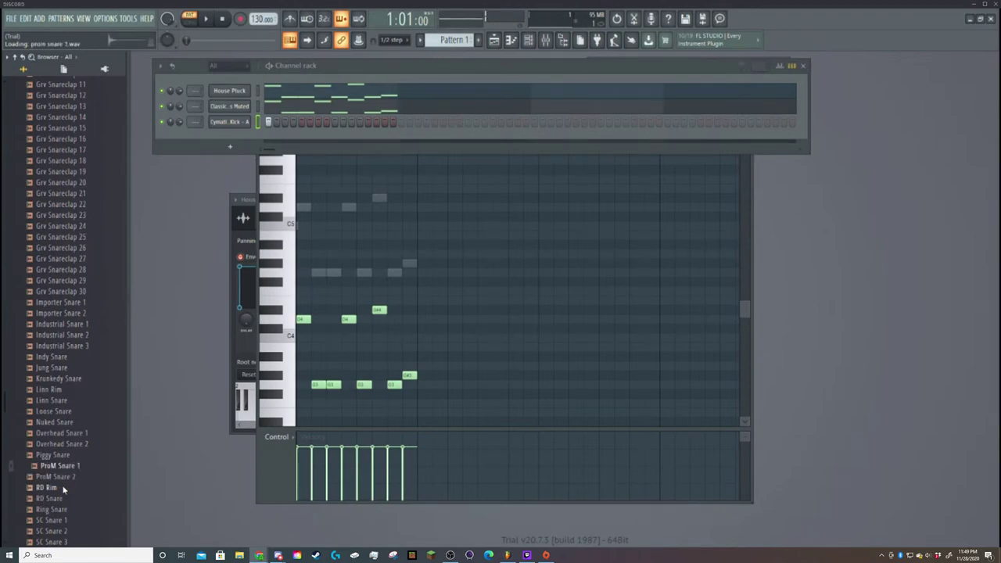
Audition the snares above ProM Snare 1 in reverse order, through the Grv Snareclap samples to the 909 Snare.
{"action": "key", "text": "Up"}
{"action": "key", "text": "Up"}
{"action": "key", "text": "Up"}
{"action": "key", "text": "Up"}
{"action": "key", "text": "Up"}
{"action": "key", "text": "Up"}
{"action": "key", "text": "Up"}
{"action": "key", "text": "Up"}
{"action": "key", "text": "Up"}
{"action": "key", "text": "Up"}
{"action": "key", "text": "Up"}
{"action": "key", "text": "Up"}
{"action": "key", "text": "Up"}
{"action": "key", "text": "Up"}
{"action": "key", "text": "Up"}
{"action": "key", "text": "Up"}
{"action": "key", "text": "Up"}
{"action": "key", "text": "Up"}
{"action": "key", "text": "Up"}
{"action": "key", "text": "Up"}
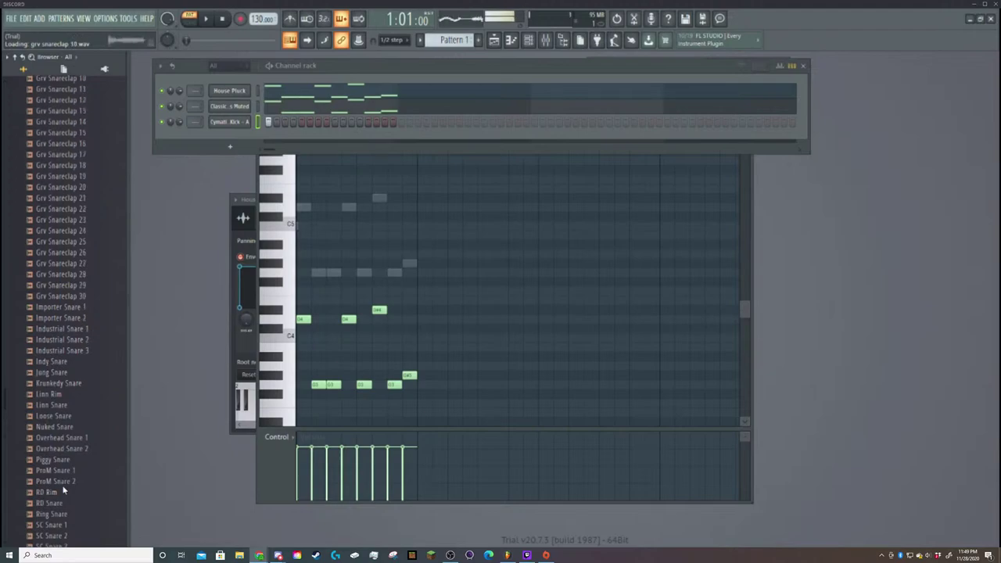
{"action": "key", "text": "Up"}
{"action": "key", "text": "Up"}
{"action": "key", "text": "Up"}
{"action": "key", "text": "Up"}
{"action": "key", "text": "Down"}
{"action": "key", "text": "Down"}
{"action": "key", "text": "Down"}
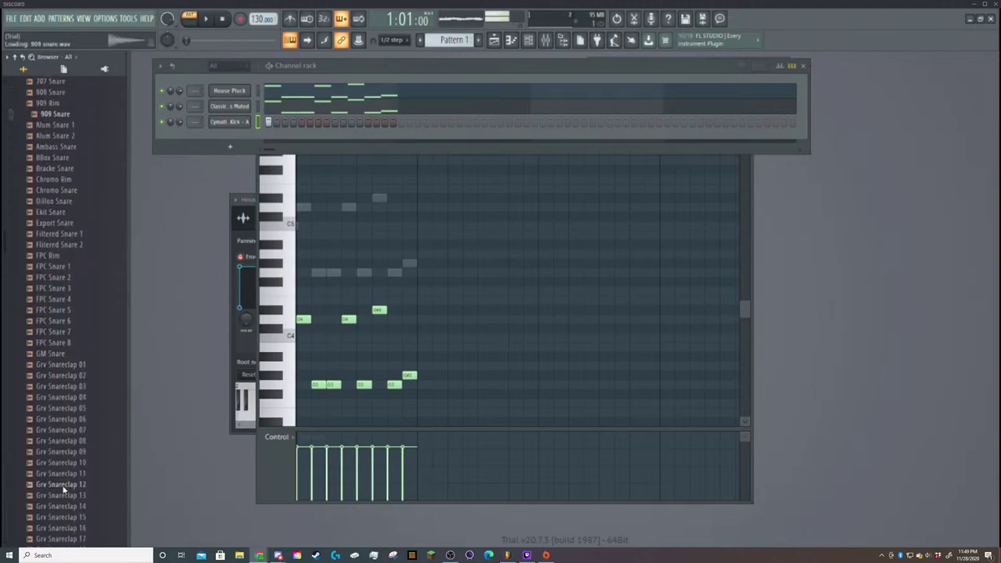
Audition the snares after the 909 Snare one by one, down to FPC Snare 2.
{"action": "key", "text": "Down"}
{"action": "key", "text": "Down"}
{"action": "key", "text": "Down"}
{"action": "key", "text": "Down"}
{"action": "key", "text": "Down"}
{"action": "key", "text": "Down"}
{"action": "key", "text": "Down"}
{"action": "key", "text": "Down"}
{"action": "key", "text": "Down"}
{"action": "key", "text": "Down"}
{"action": "key", "text": "Down"}
{"action": "key", "text": "Up"}
{"action": "key", "text": "Down"}
{"action": "key", "text": "Down"}
{"action": "key", "text": "Down"}
{"action": "key", "text": "Down"}
{"action": "key", "text": "Down"}
Audition the snares back up from FPC Snare 2 to Alum Snare 2, settling on the Ambass Snare.
{"action": "key", "text": "Up"}
{"action": "key", "text": "Up"}
{"action": "key", "text": "Up"}
{"action": "key", "text": "Up"}
{"action": "key", "text": "Up"}
{"action": "key", "text": "Up"}
{"action": "key", "text": "Up"}
{"action": "key", "text": "Up"}
{"action": "key", "text": "Up"}
{"action": "key", "text": "Up"}
{"action": "key", "text": "Up"}
{"action": "key", "text": "Up"}
{"action": "key", "text": "Up"}
{"action": "key", "text": "Down"}
{"action": "key", "text": "Up"}
{"action": "key", "text": "Down"}
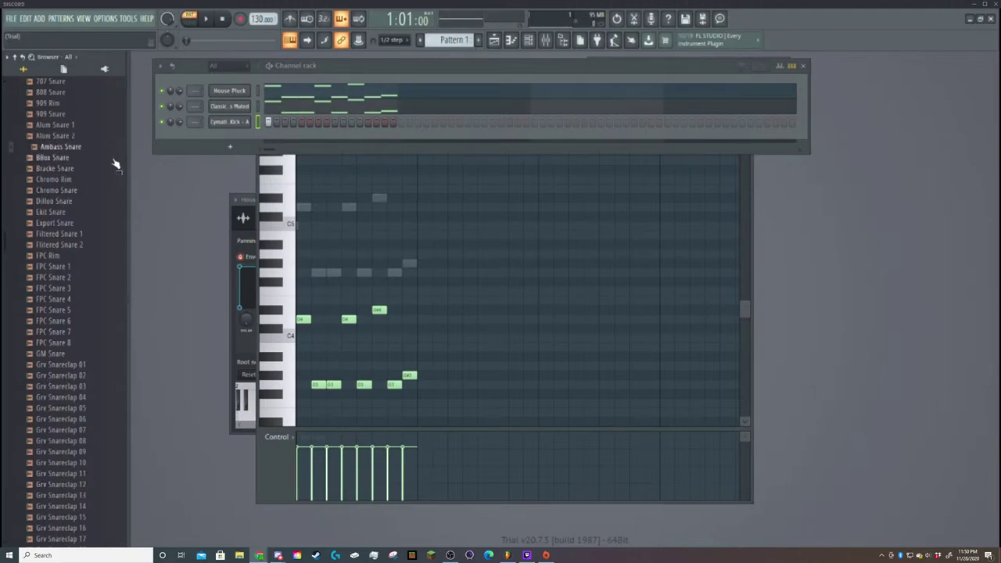
Add the Ambass Snare as a new channel, place a hit on step 5 and play the loop.
{"action": "left_click_drag", "start_coordinate": [67, 147], "coordinate": [233, 139]}
{"action": "left_click", "coordinate": [301, 138]}
{"action": "key", "text": "space"}
{"action": "key", "text": "space"}
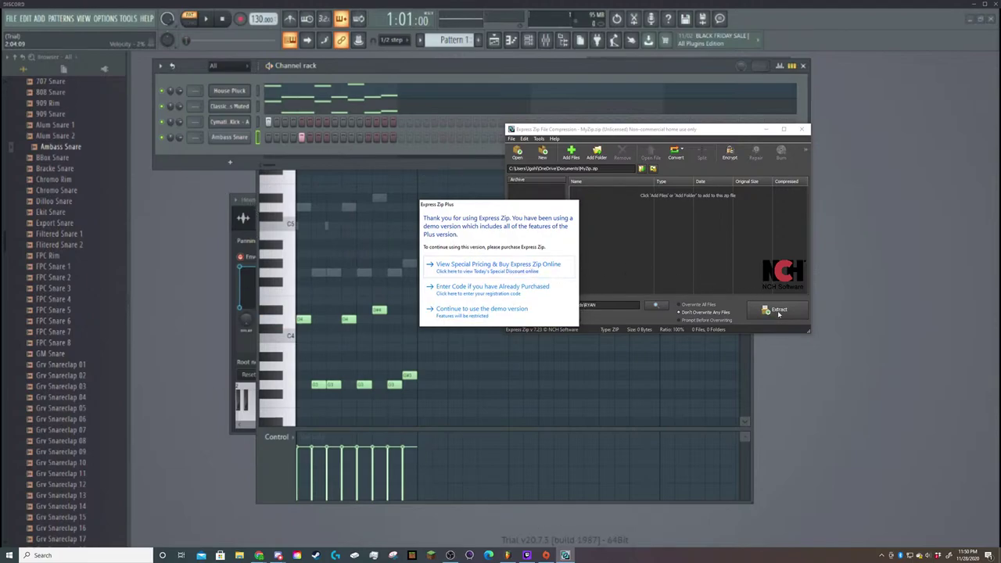
In Express Zip, continue with the demo version, extract the FLASH LOOPKIT archive to the preset destination and open the output folder.
{"action": "left_click", "coordinate": [484, 310]}
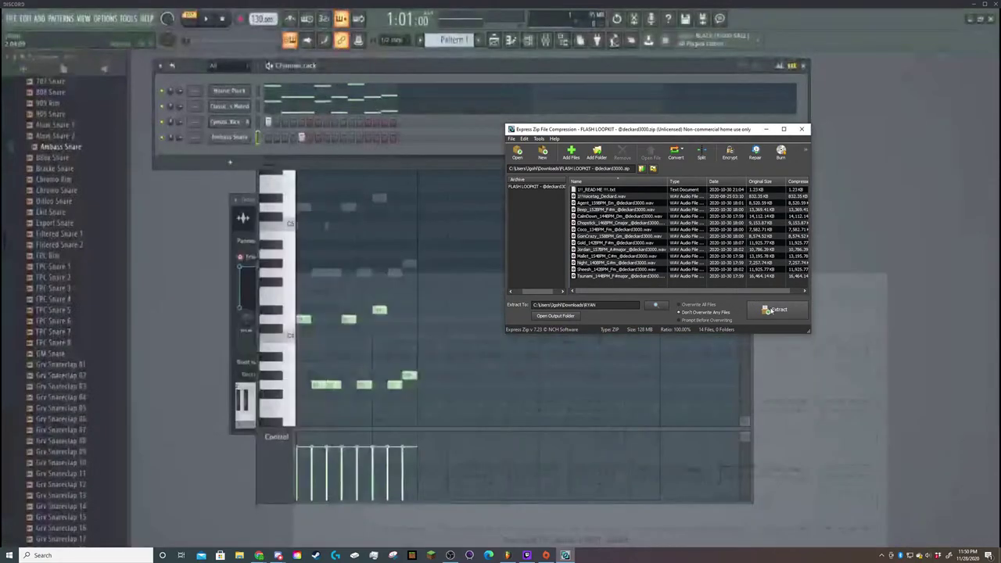
{"action": "left_click", "coordinate": [755, 306]}
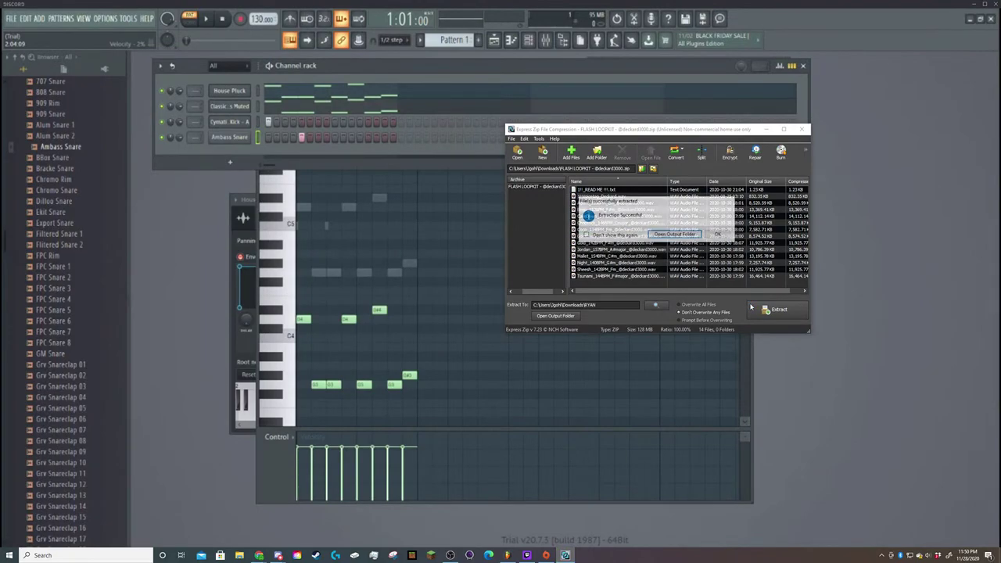
{"action": "left_click", "coordinate": [667, 237]}
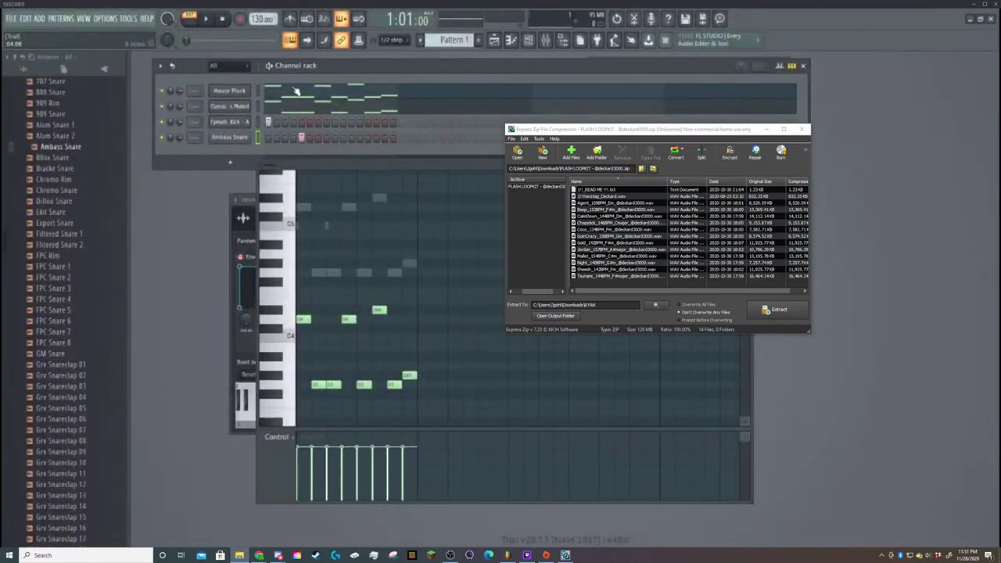
Add Ambass Snare hits on steps 13 and 16 and play the loop to check them.
{"action": "key", "text": "space"}
{"action": "left_click", "coordinate": [368, 138]}
{"action": "left_click", "coordinate": [393, 137]}
{"action": "key", "text": "space"}
{"action": "key", "text": "space"}
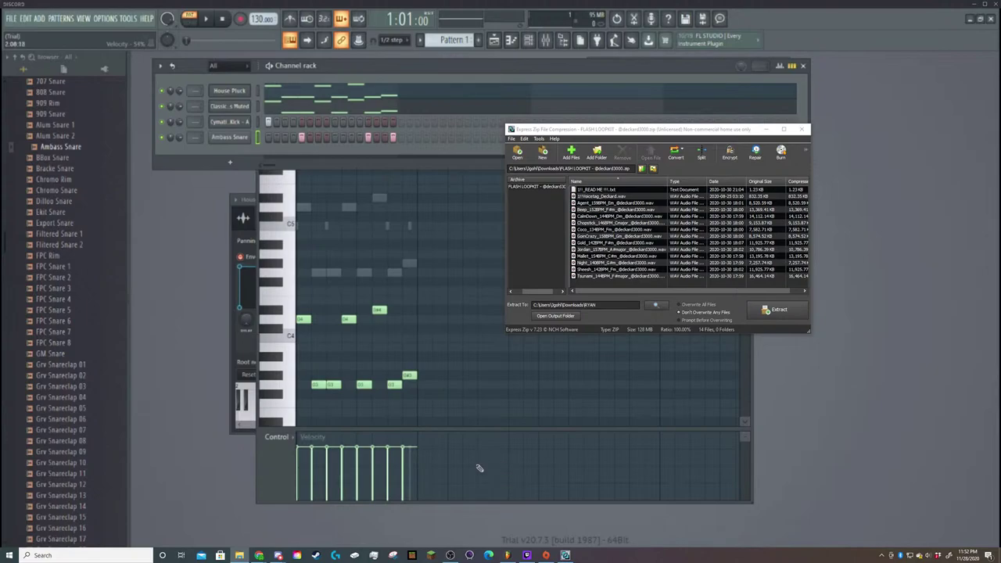
{"action": "key", "text": "space"}
{"action": "key", "text": "space"}
{"action": "key", "text": "space"}
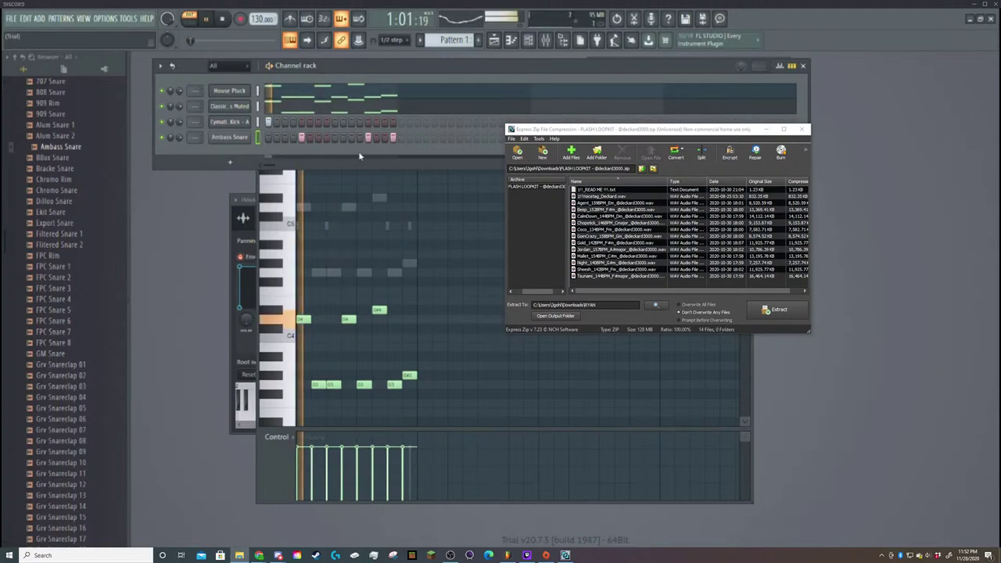
{"action": "key", "text": "space"}
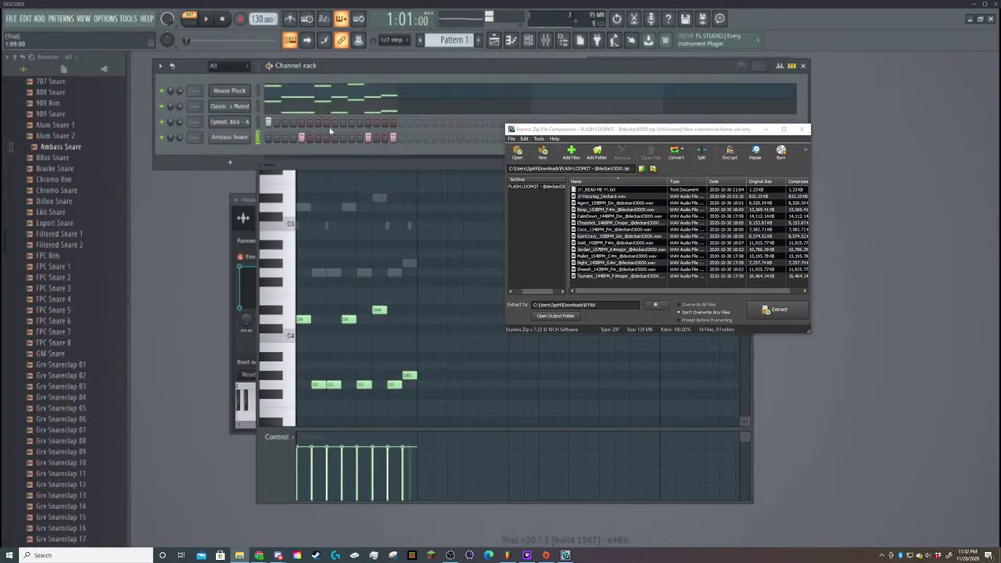
Add kick hits on steps 9 and 15 and play the pattern.
{"action": "left_click", "coordinate": [334, 123]}
{"action": "left_click", "coordinate": [384, 123]}
{"action": "key", "text": "space"}
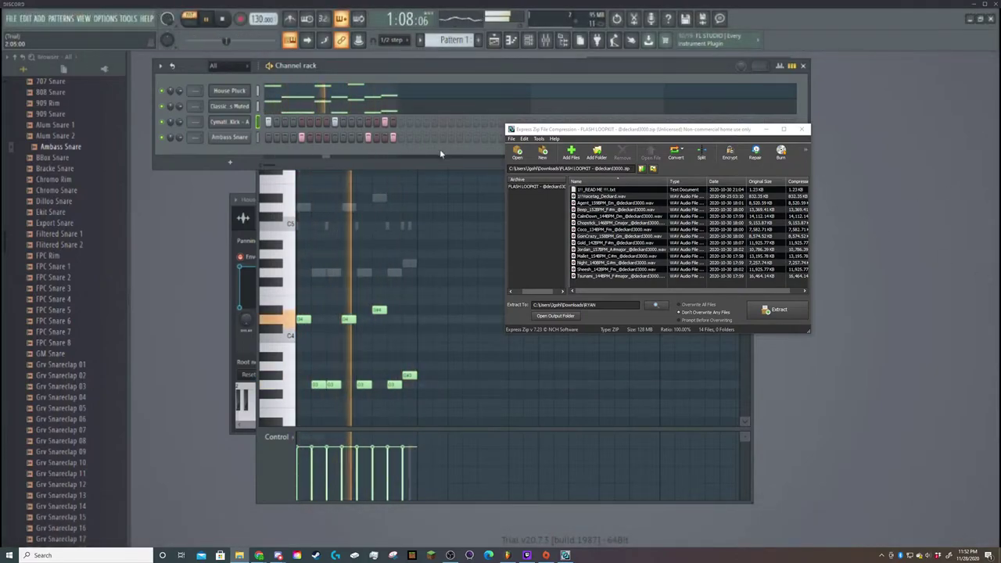
{"action": "key", "text": "space"}
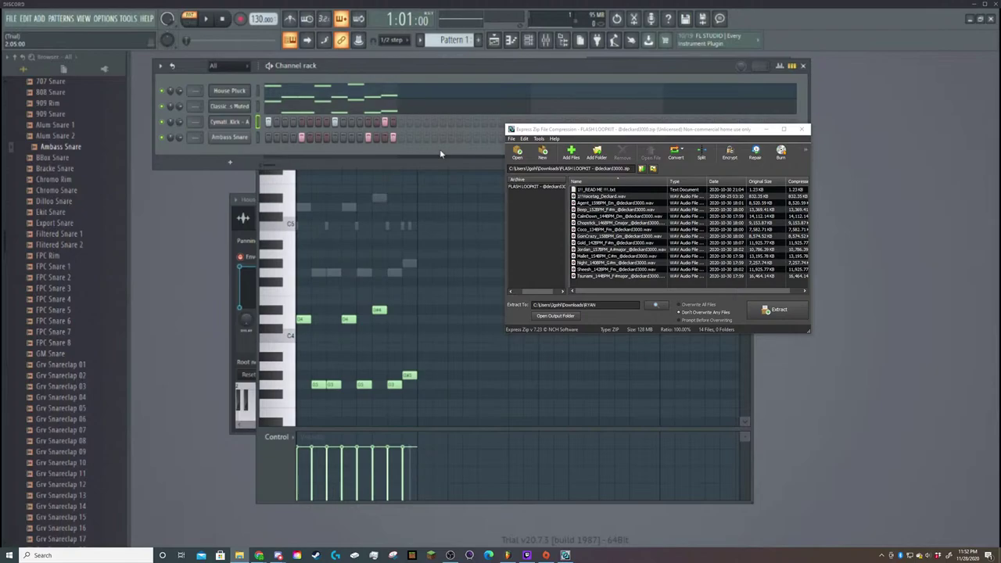
Look through the stock Cymbals and Hats folders in the Drums pack, auditioning AMX OH.
{"action": "scroll", "coordinate": [121, 179], "scroll_direction": "up", "scroll_amount": 10}
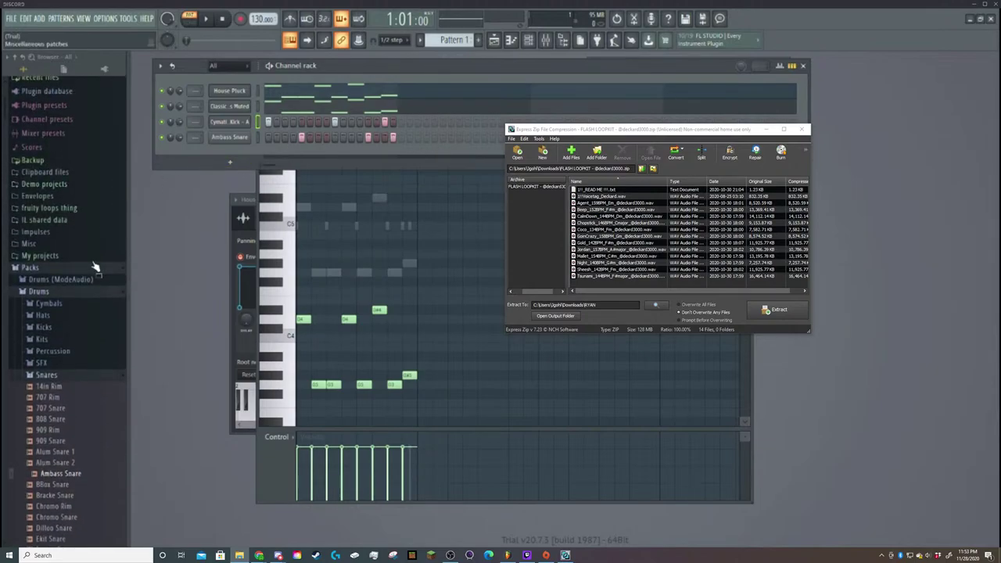
{"action": "left_click", "coordinate": [55, 304]}
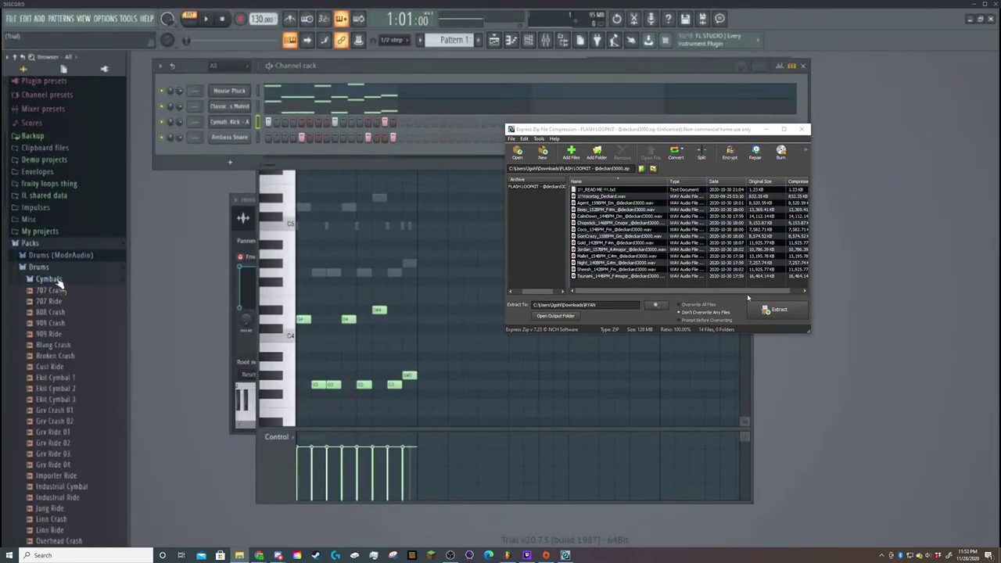
{"action": "left_click", "coordinate": [53, 280]}
{"action": "left_click", "coordinate": [43, 290]}
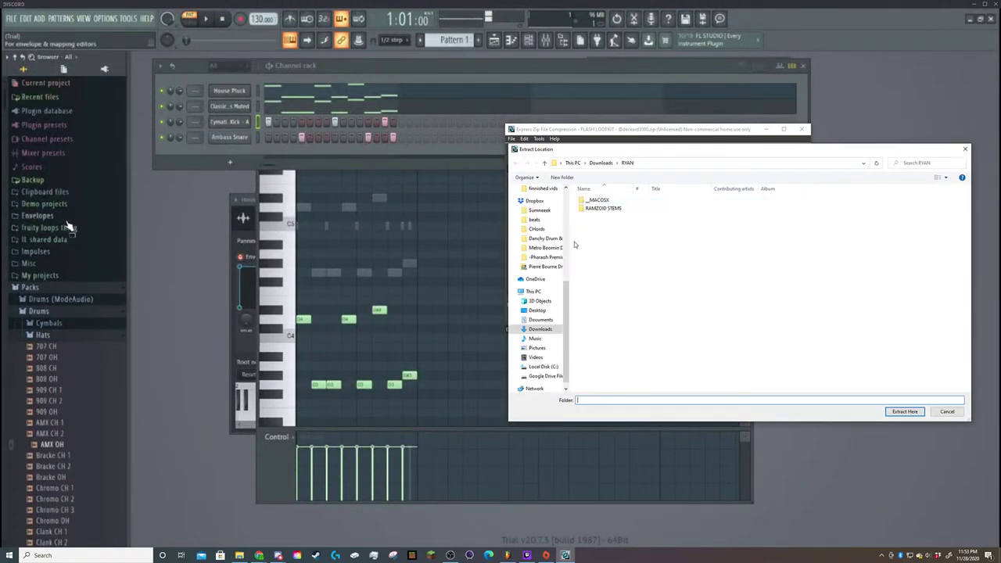
Audition Artifact Impact, Iris Tonal Reverse and Gun Cock from the FX folder of the Pharaoh Premium Drum Samples (BETA).
{"action": "left_click", "coordinate": [67, 226]}
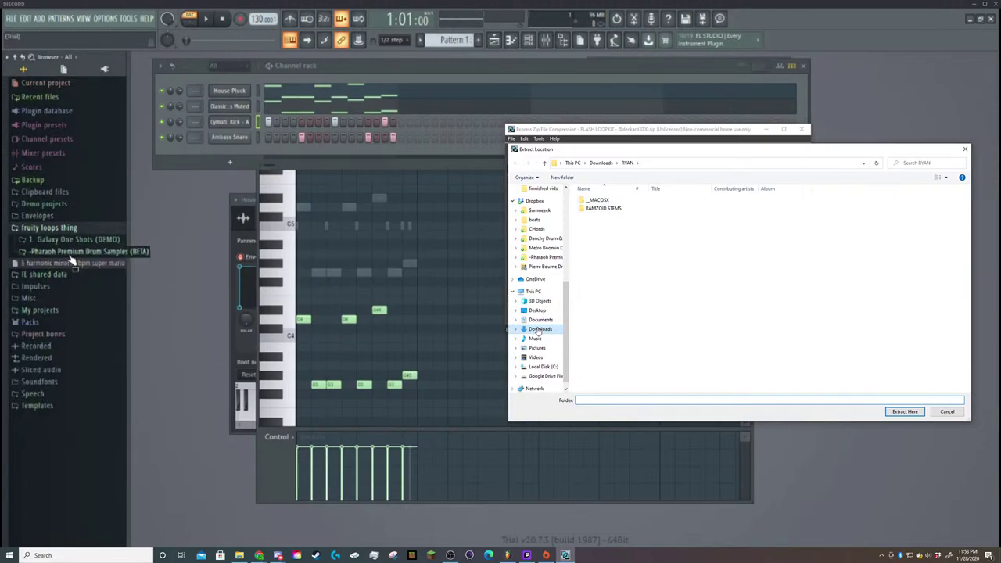
{"action": "left_click", "coordinate": [71, 252]}
{"action": "left_click", "coordinate": [52, 311]}
{"action": "left_click", "coordinate": [63, 334]}
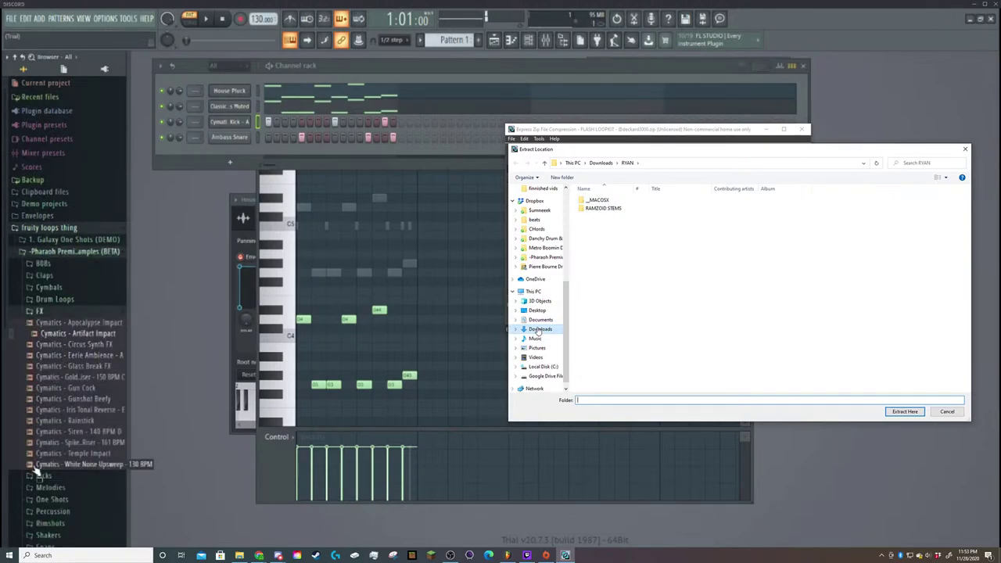
{"action": "left_click", "coordinate": [76, 410]}
{"action": "left_click", "coordinate": [74, 388]}
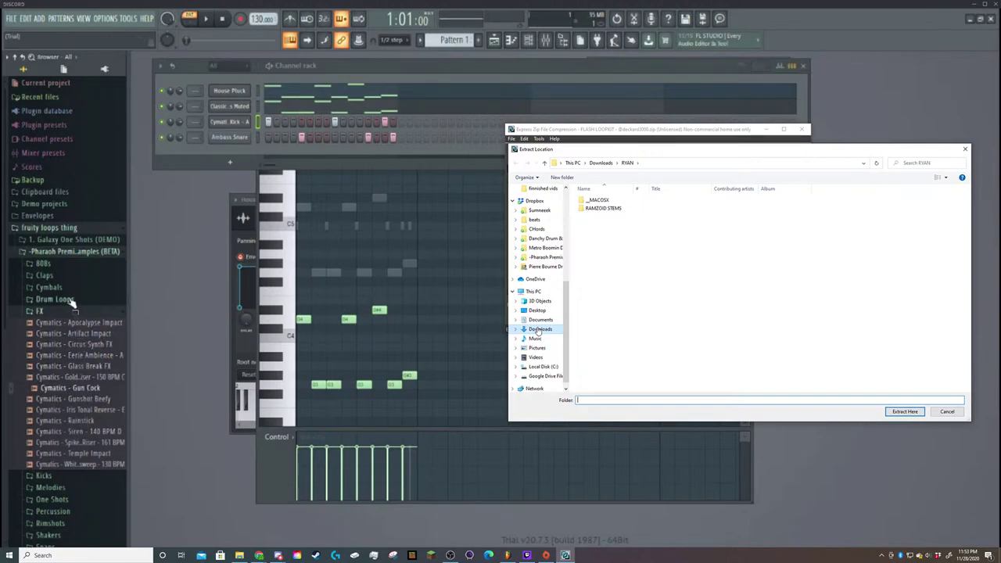
Audition hihats, crashes and rides in the Pharaoh pack's Cymbals folder, settling on Cymatics - Noise Open Hihat.
{"action": "left_click", "coordinate": [62, 287]}
{"action": "left_click", "coordinate": [67, 310]}
{"action": "left_click", "coordinate": [74, 332]}
{"action": "left_click", "coordinate": [78, 354]}
{"action": "left_click", "coordinate": [77, 365]}
{"action": "left_click", "coordinate": [78, 385]}
{"action": "left_click", "coordinate": [78, 397]}
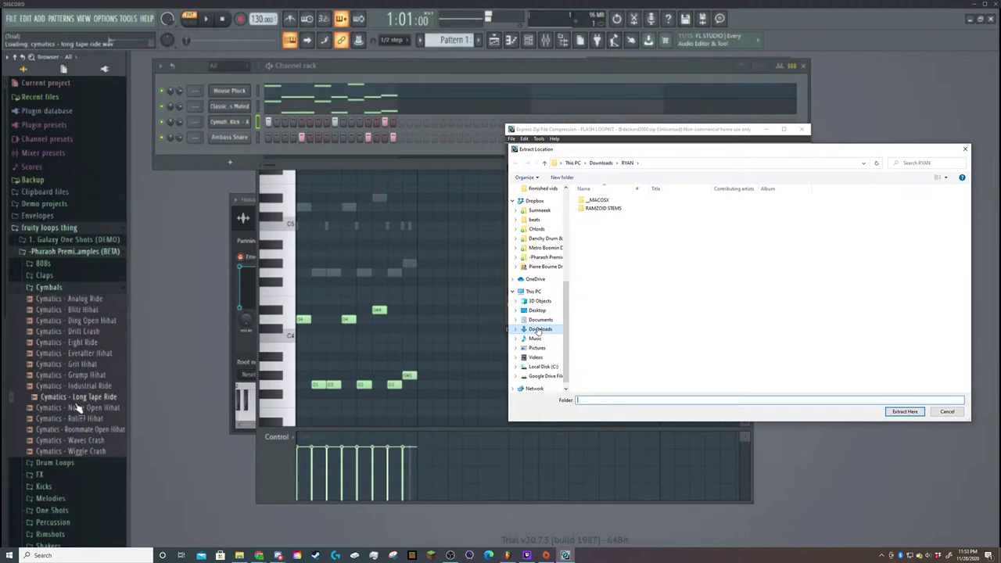
{"action": "left_click", "coordinate": [77, 408]}
{"action": "left_click", "coordinate": [78, 430]}
{"action": "left_click", "coordinate": [88, 408]}
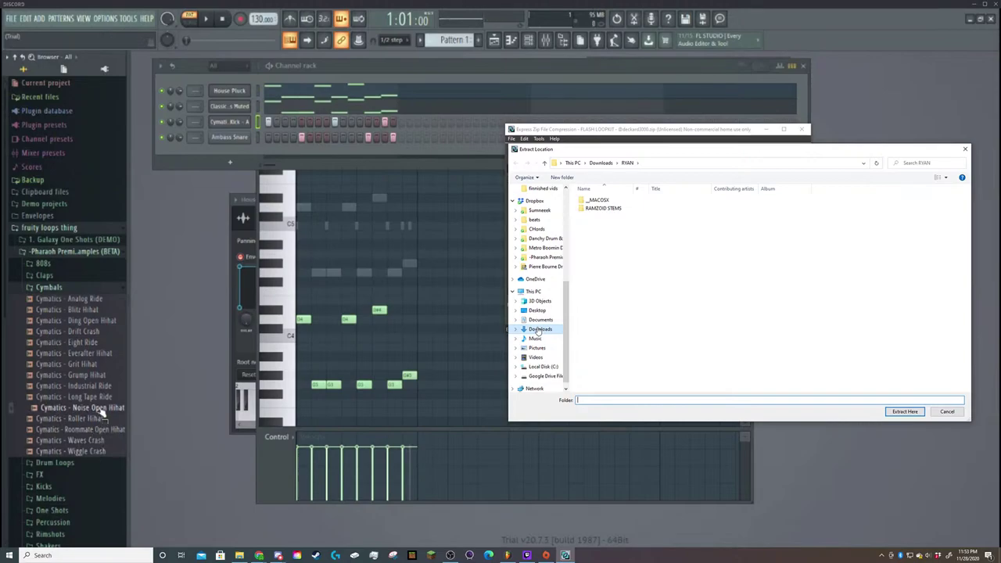
Add Cymatics - Noise Open Hihat as a new channel, fill every second step of the bar and play the loop.
{"action": "left_click_drag", "start_coordinate": [102, 415], "coordinate": [234, 158]}
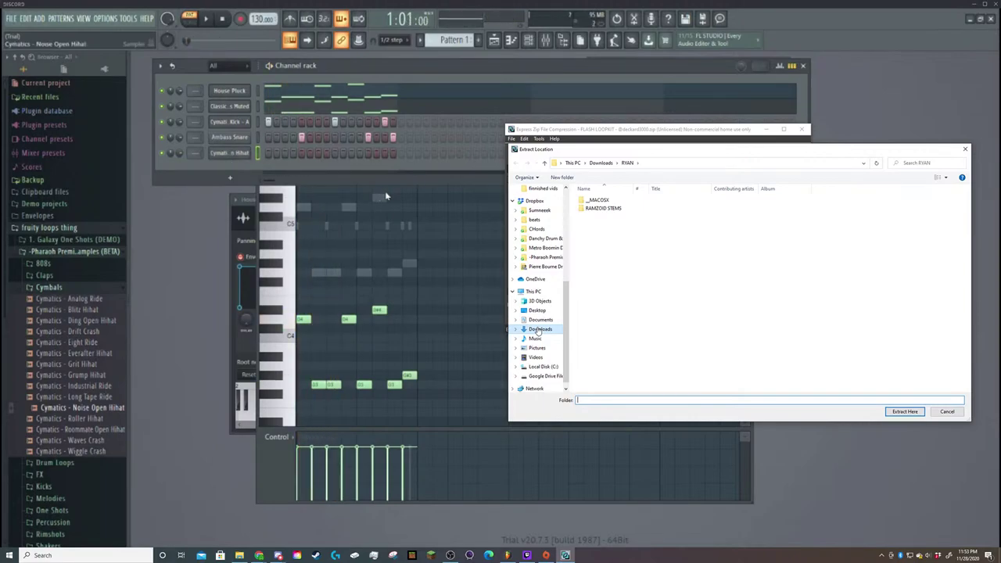
{"action": "key", "text": "space"}
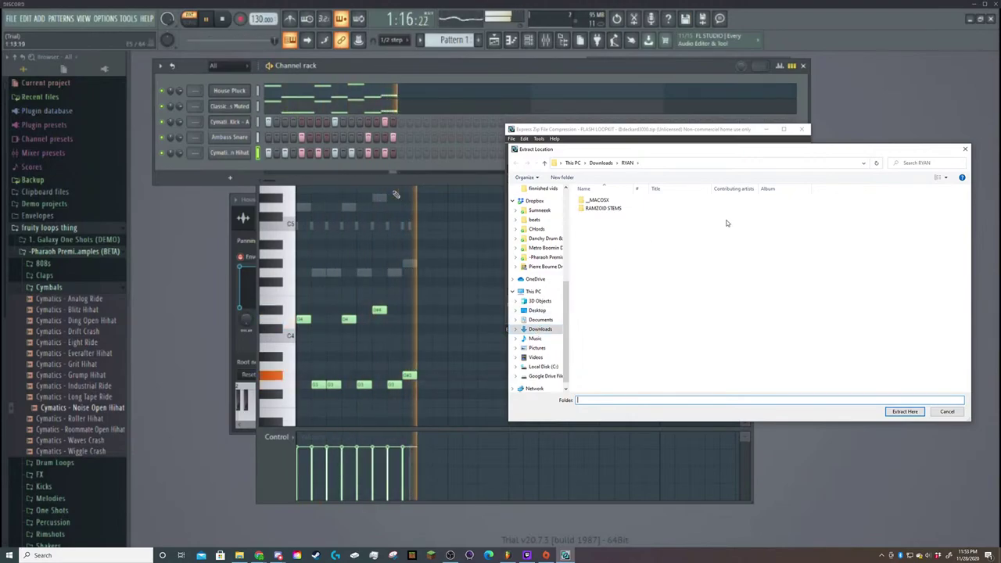
Set the archive's extraction destination to the Flash loops folder in Downloads and extract the FLASH LOOPKIT files.
{"action": "left_click", "coordinate": [540, 329]}
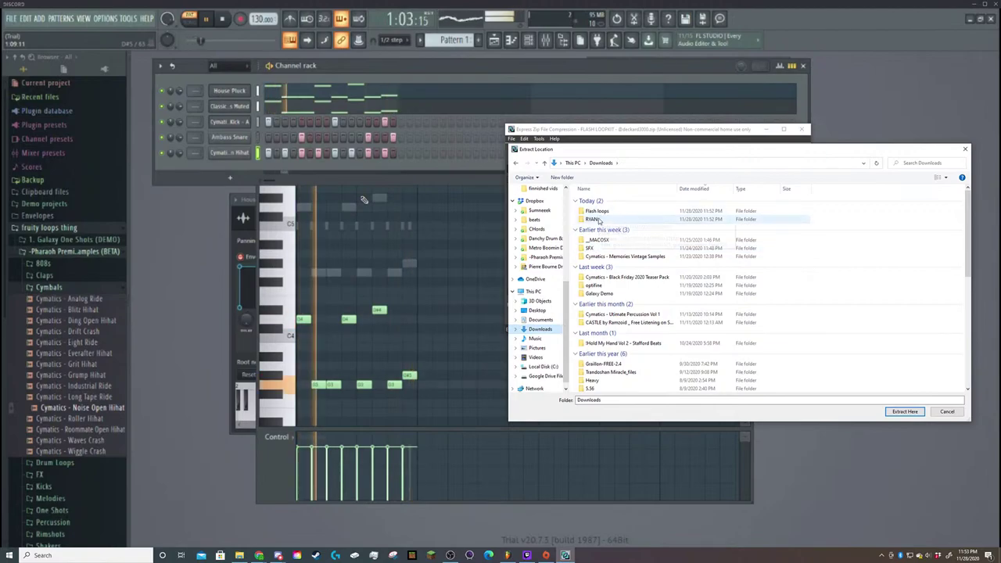
{"action": "left_click", "coordinate": [597, 212]}
{"action": "left_click", "coordinate": [905, 412]}
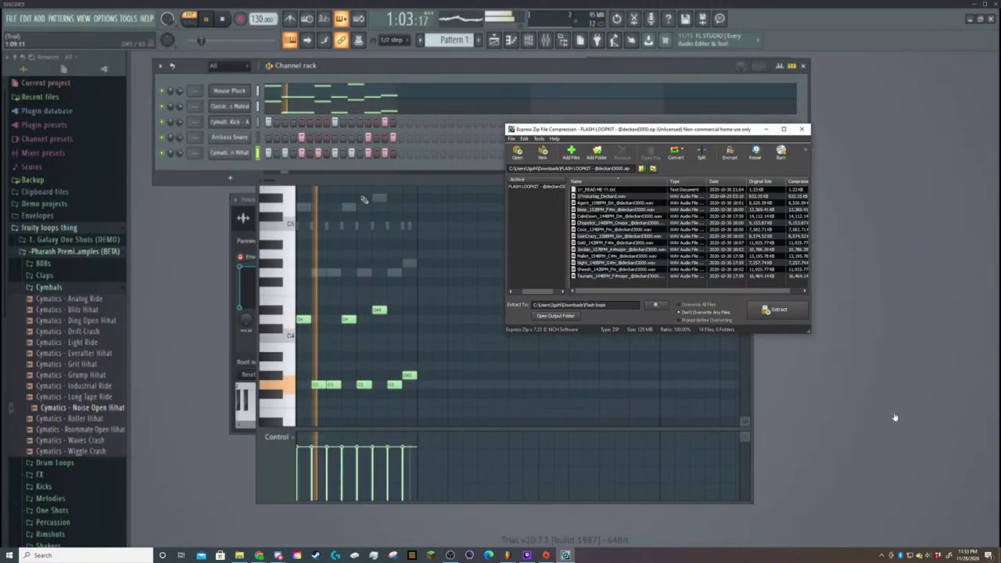
{"action": "left_click", "coordinate": [780, 311]}
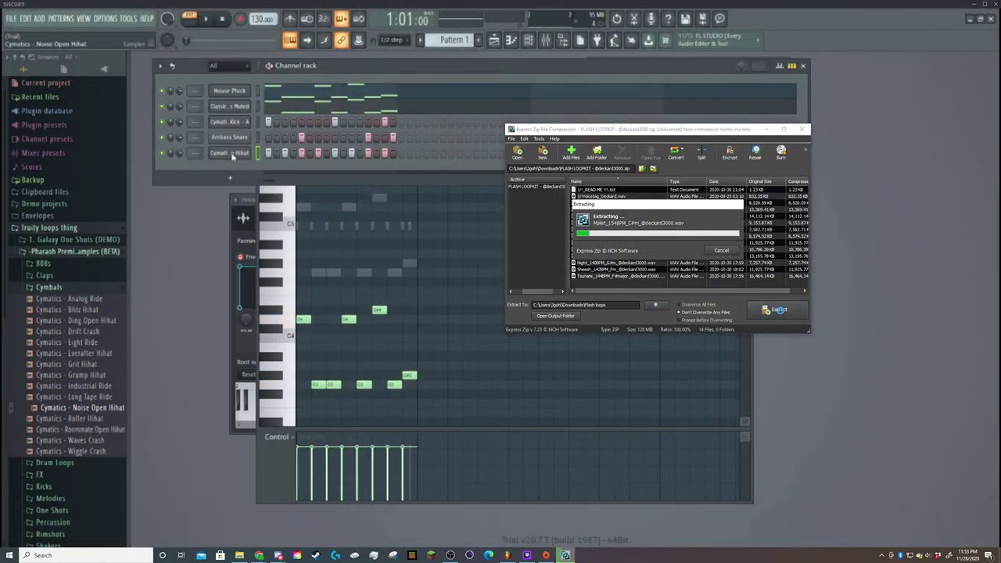
Open the Noise Open Hihat channel's settings, check its volume envelope and try to trim the end of its sample.
{"action": "left_click", "coordinate": [222, 154]}
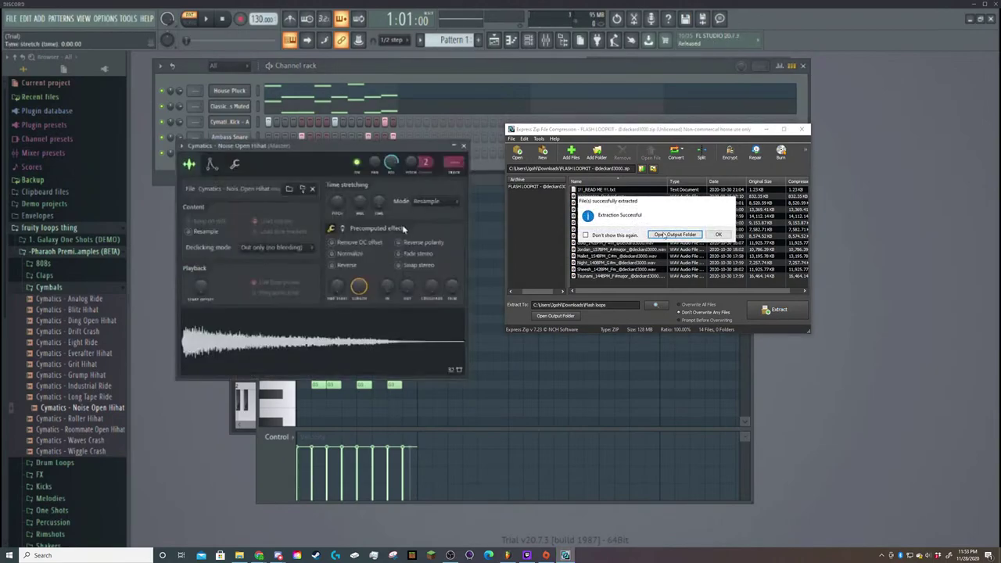
{"action": "left_click", "coordinate": [213, 166]}
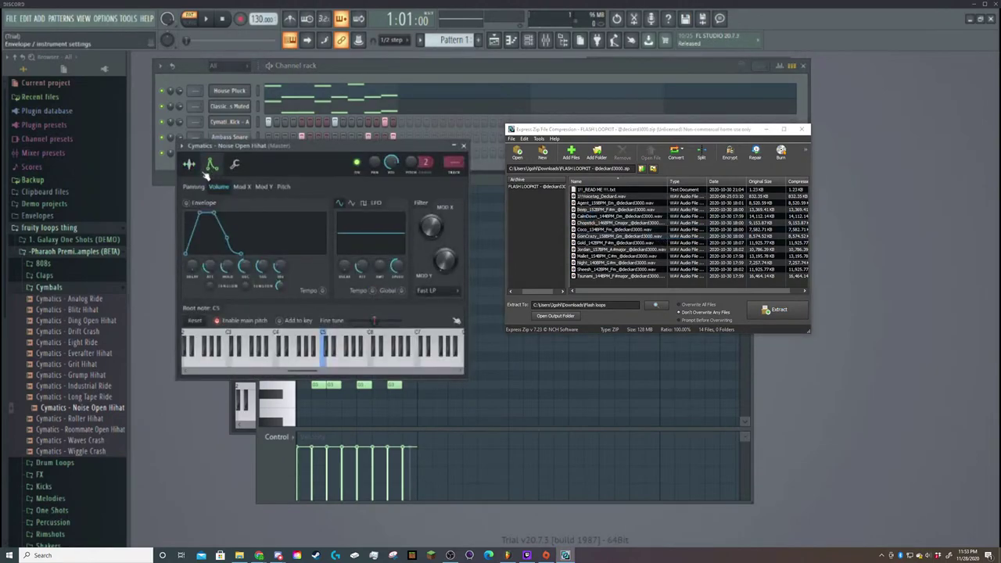
{"action": "left_click", "coordinate": [188, 164]}
{"action": "left_click_drag", "start_coordinate": [456, 361], "coordinate": [430, 362]}
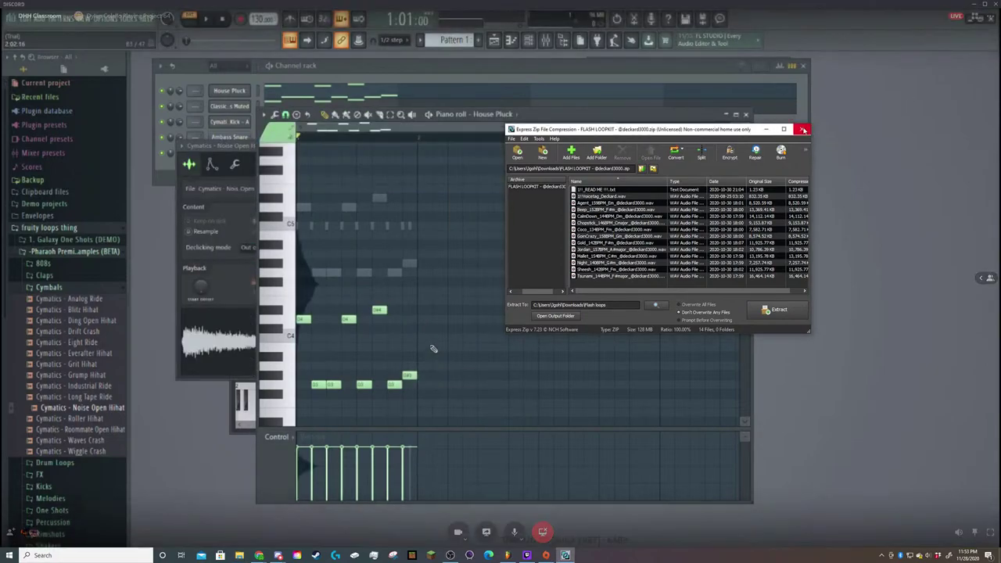
Close the archive window, then play the loop before and after undoing the last change.
{"action": "left_click", "coordinate": [804, 130]}
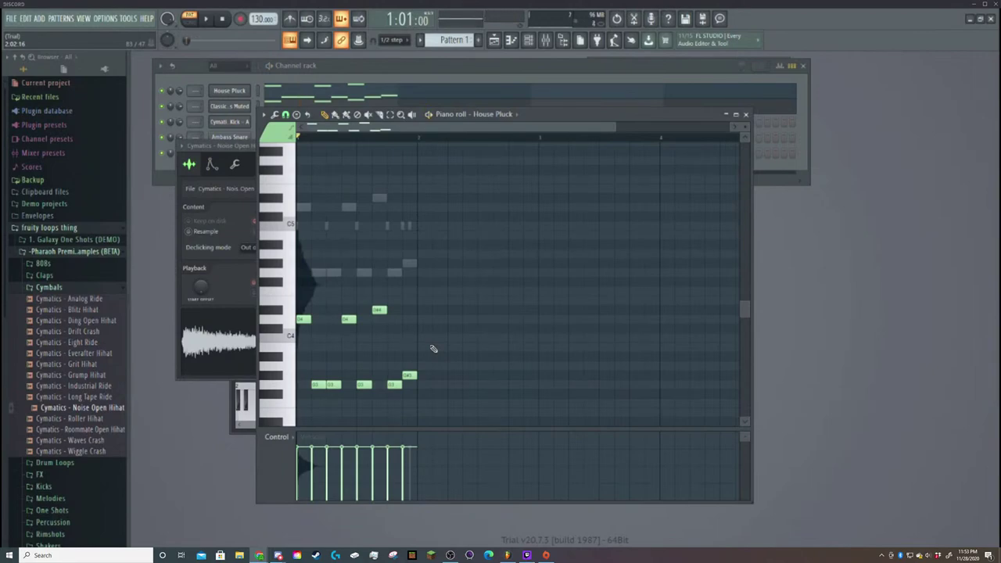
{"action": "key", "text": "space"}
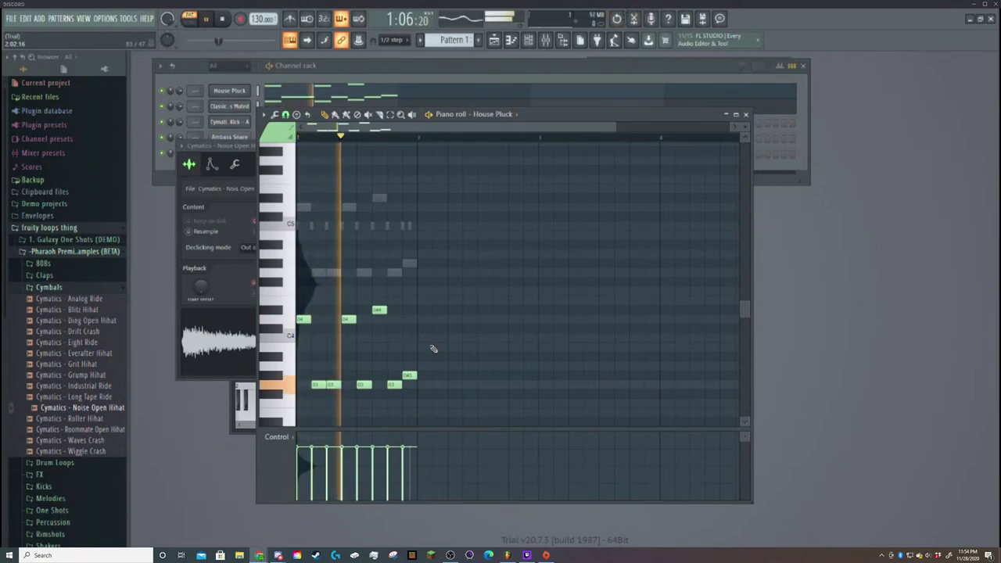
{"action": "key", "text": "space"}
{"action": "key", "text": "ctrl+z"}
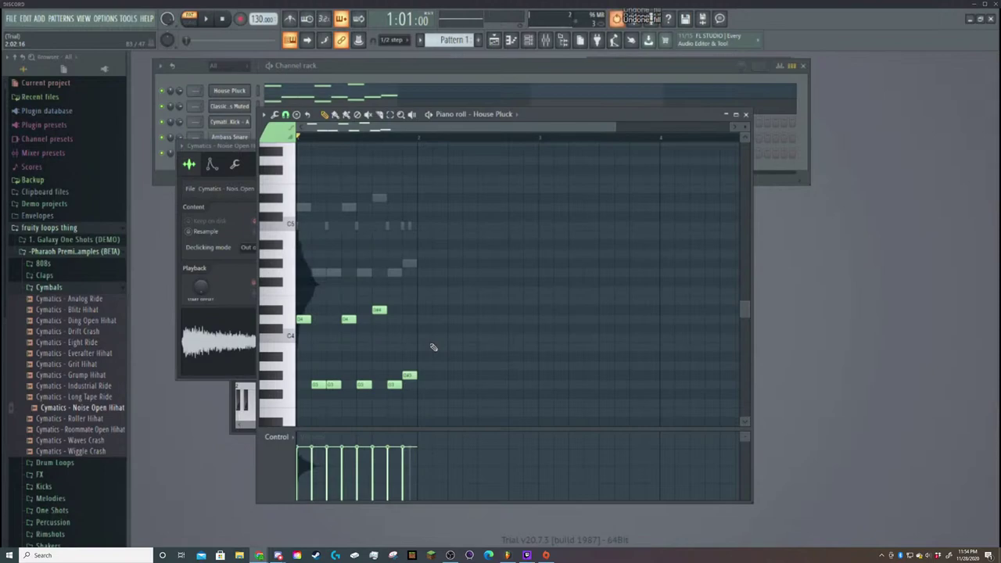
{"action": "key", "text": "space"}
{"action": "key", "text": "space"}
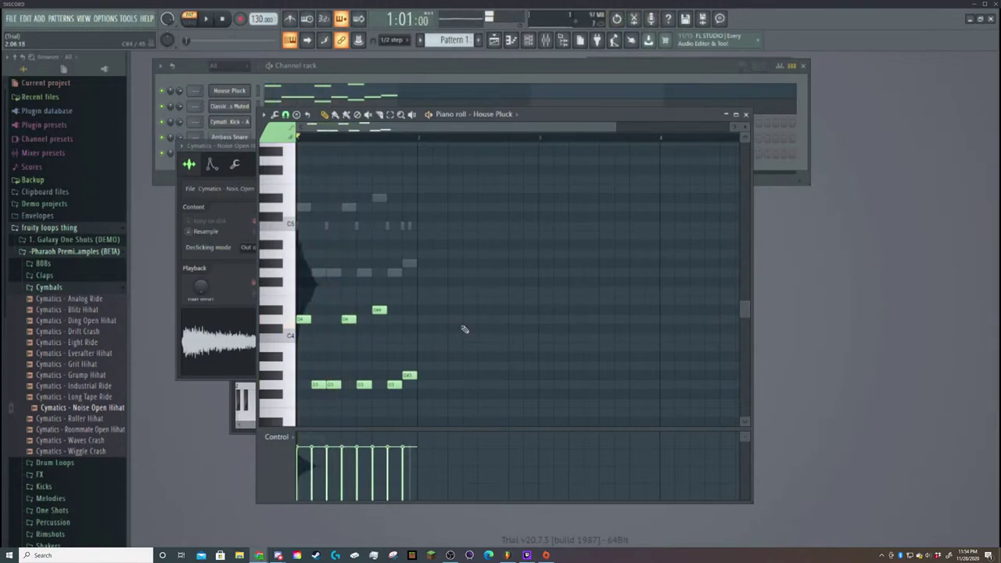
Close the House Pluck piano roll, minimize the Noise Open Hihat settings and play the pattern.
{"action": "left_click", "coordinate": [747, 116]}
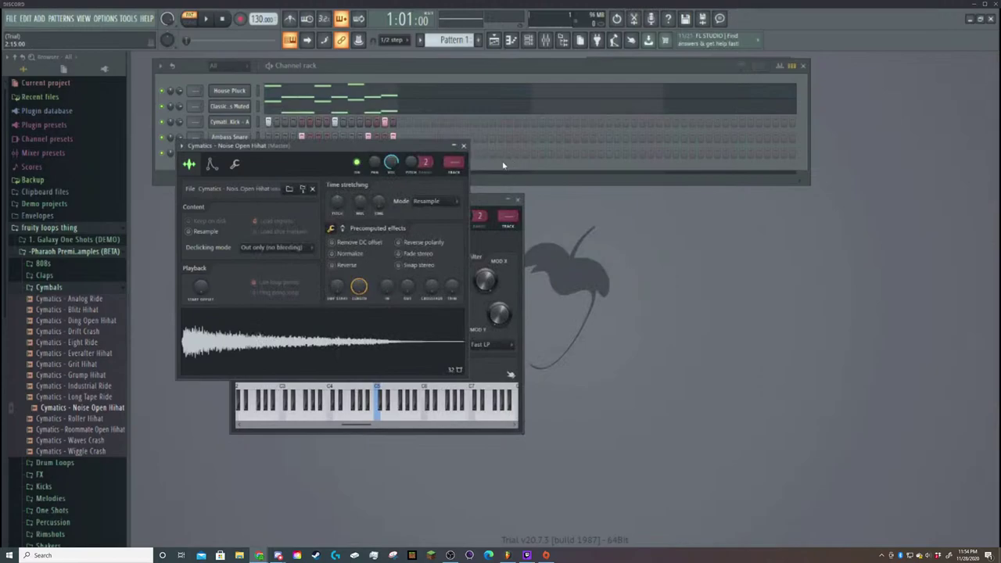
{"action": "left_click", "coordinate": [453, 145]}
{"action": "key", "text": "space"}
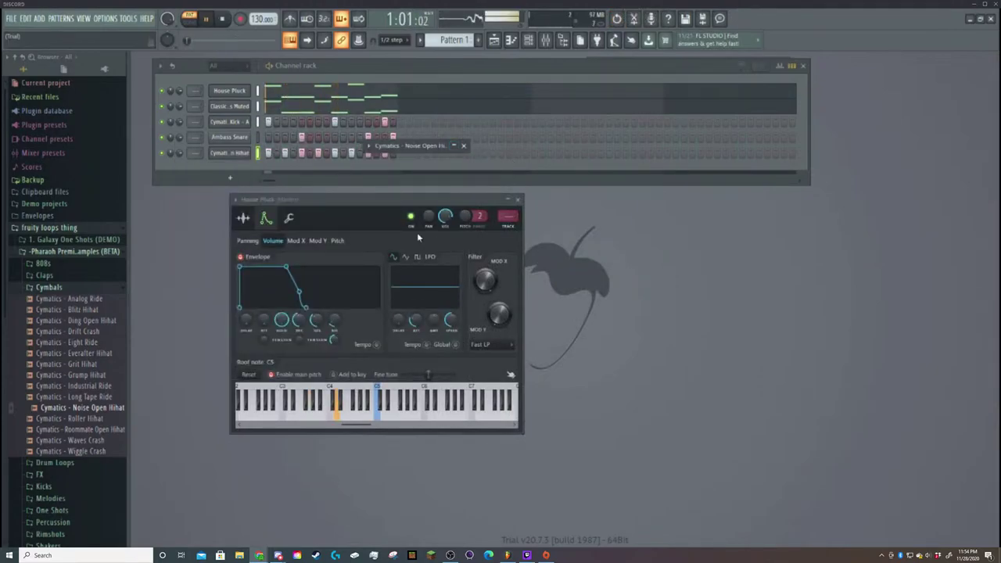
Try a 21% fade-out on the House Pluck sample, reset it to 0% and close the channel's settings.
{"action": "left_click", "coordinate": [243, 218]}
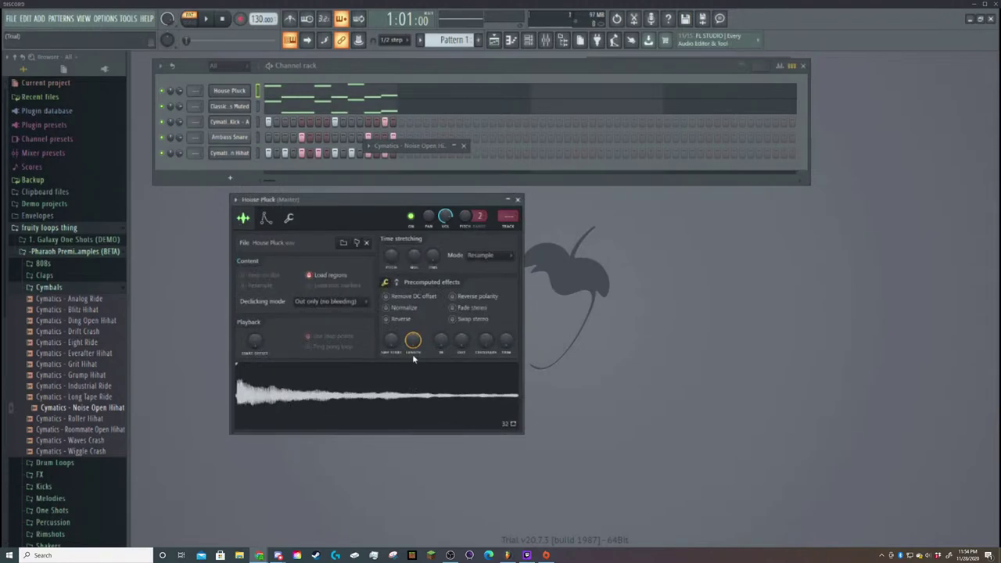
{"action": "left_click_drag", "start_coordinate": [514, 397], "coordinate": [479, 400]}
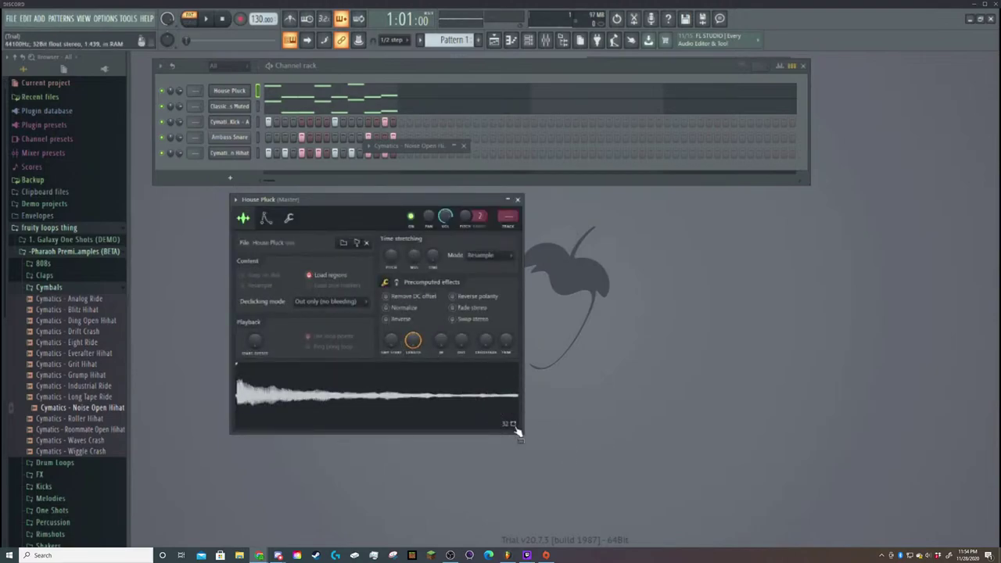
{"action": "left_click_drag", "start_coordinate": [516, 430], "coordinate": [489, 432]}
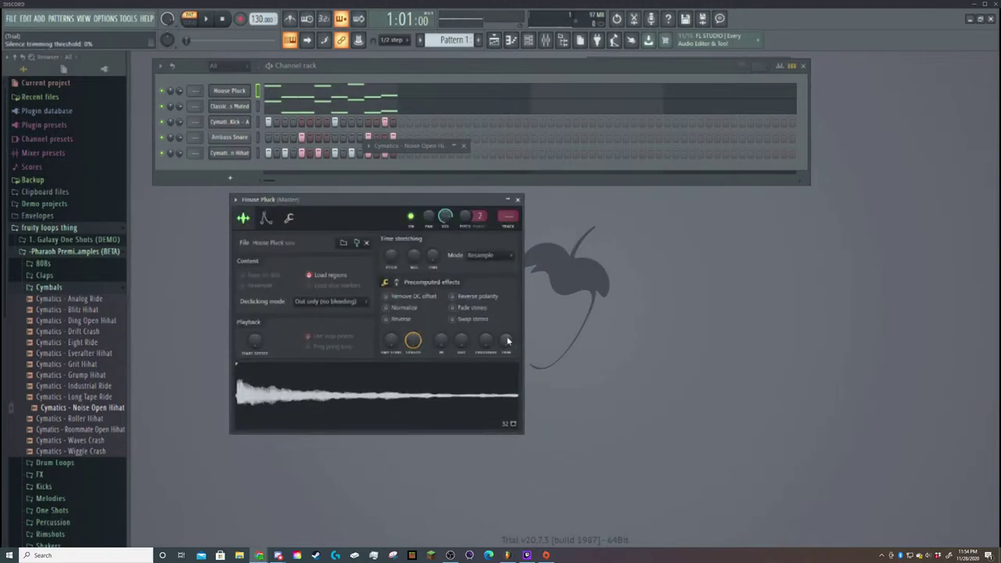
{"action": "mouse_move", "coordinate": [461, 340]}
{"action": "left_mouse_down"}
{"action": "mouse_move", "coordinate": [460, 314]}
{"action": "mouse_move", "coordinate": [461, 329]}
{"action": "left_mouse_up"}
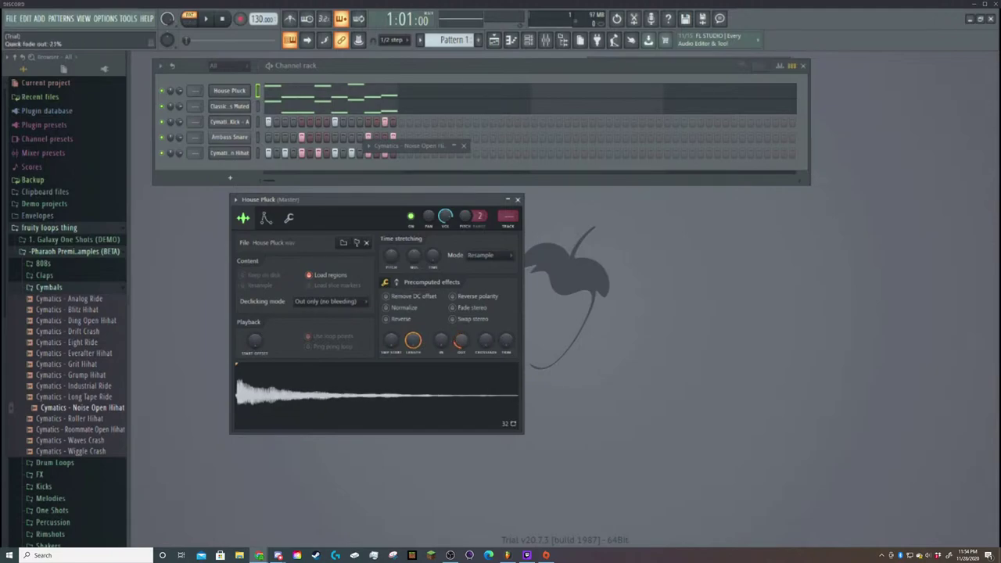
{"action": "left_click", "coordinate": [259, 397]}
{"action": "mouse_move", "coordinate": [461, 341]}
{"action": "left_mouse_down"}
{"action": "mouse_move", "coordinate": [461, 322]}
{"action": "mouse_move", "coordinate": [461, 344]}
{"action": "left_mouse_up"}
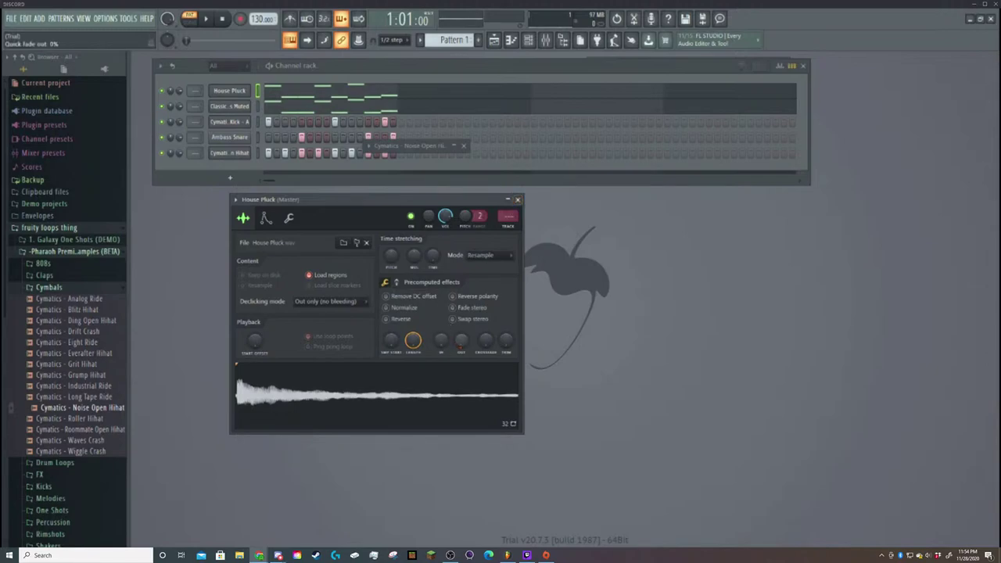
{"action": "left_click", "coordinate": [517, 200]}
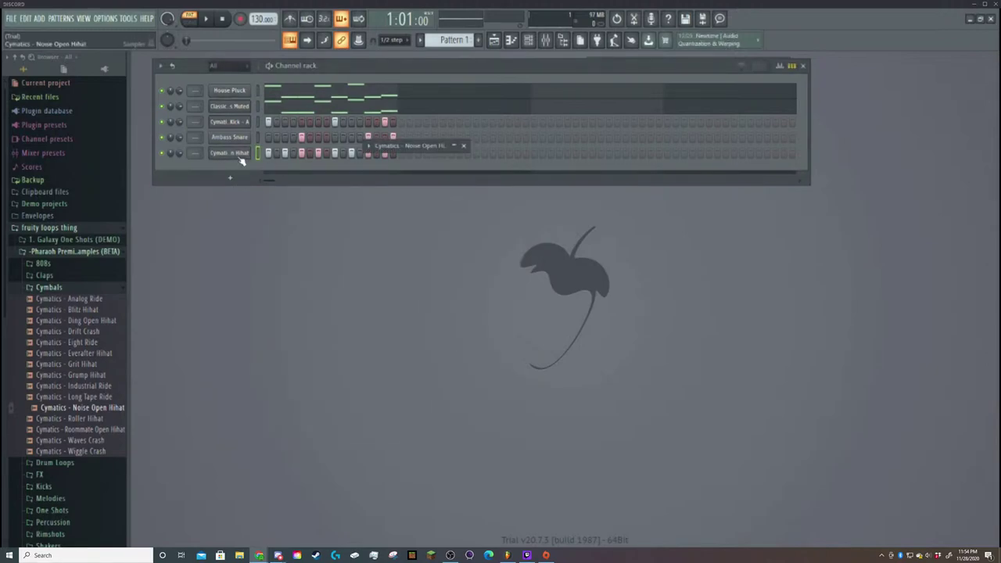
Set the Noise Open Hihat sample's quick fade-out to 21%, minimize its settings and play the pattern.
{"action": "left_click", "coordinate": [453, 146]}
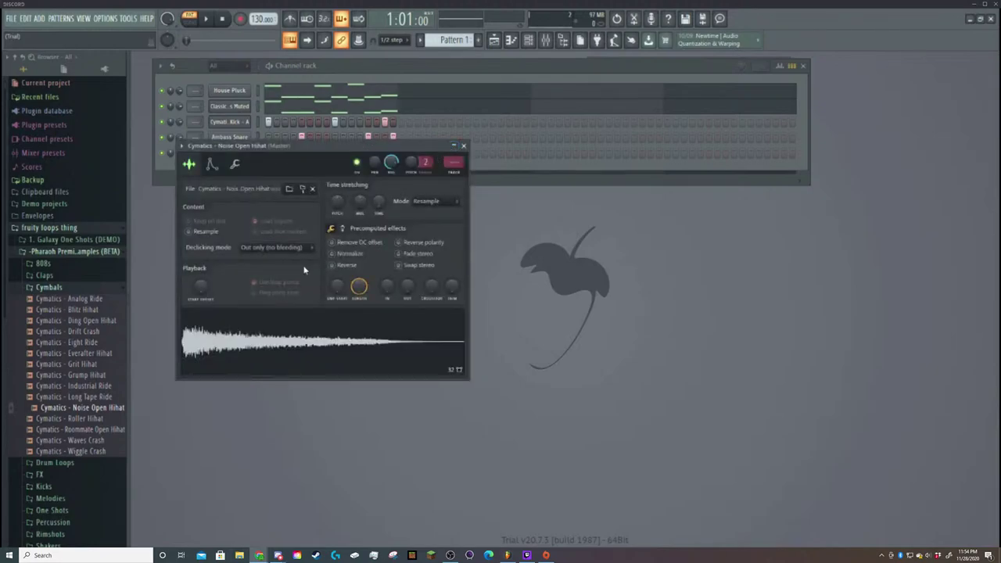
{"action": "mouse_move", "coordinate": [407, 287]}
{"action": "left_mouse_down"}
{"action": "mouse_move", "coordinate": [407, 269]}
{"action": "mouse_move", "coordinate": [407, 291]}
{"action": "left_mouse_up"}
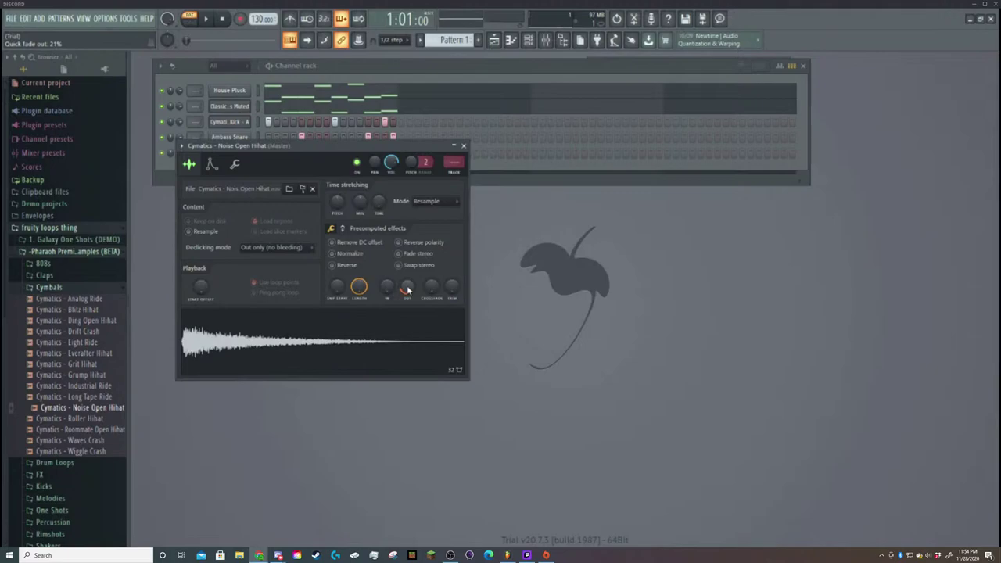
{"action": "left_click", "coordinate": [454, 145]}
{"action": "key", "text": "space"}
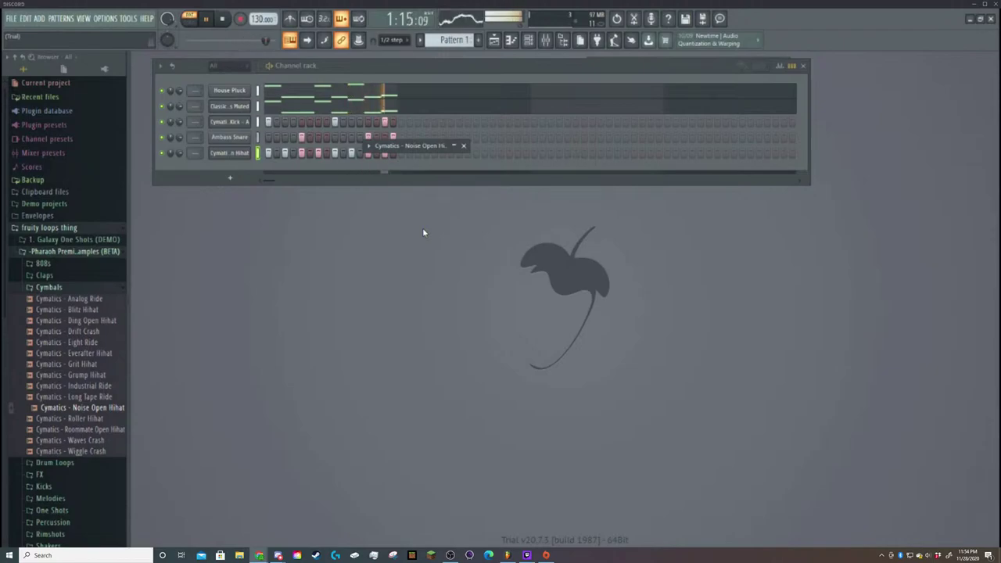
{"action": "key", "text": "space"}
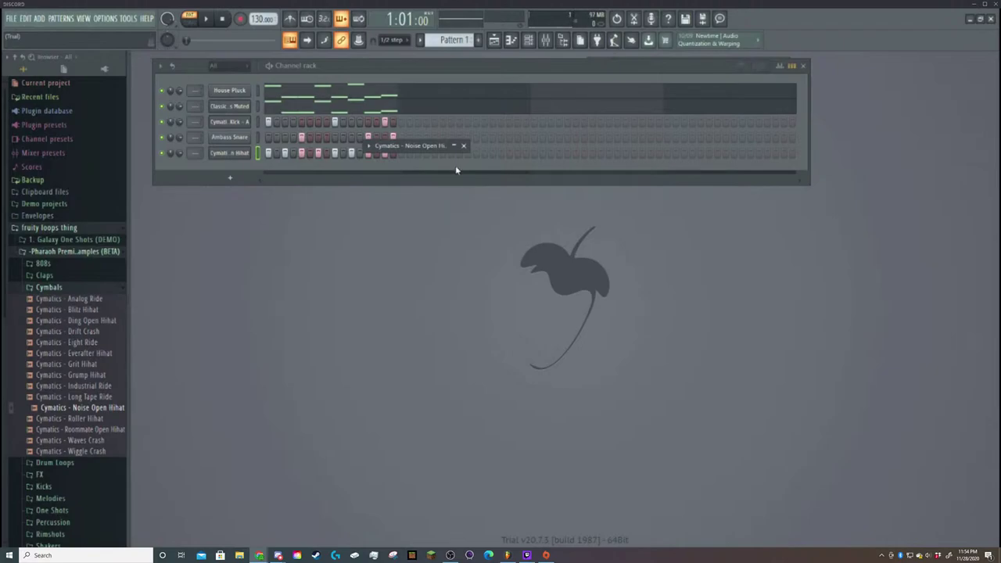
Move the minimized Noise Open Hihat window clear of the channel rack and play the pattern several times.
{"action": "left_click_drag", "start_coordinate": [418, 147], "coordinate": [645, 261]}
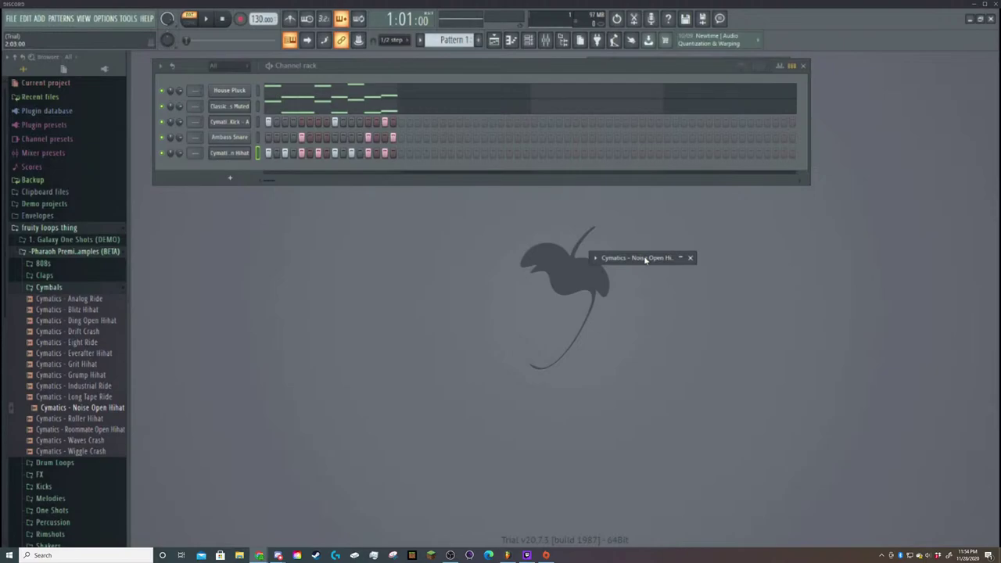
{"action": "key", "text": "space"}
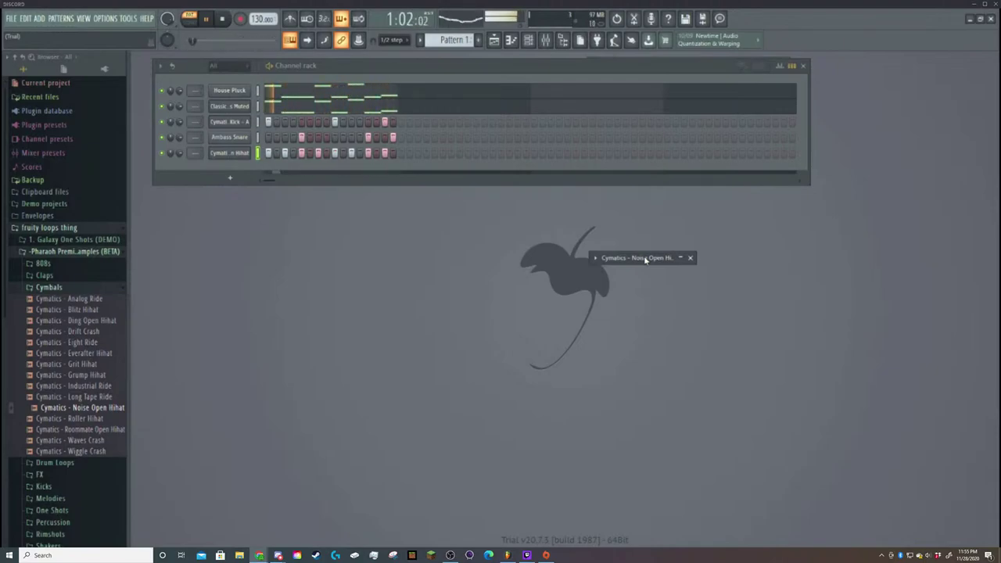
{"action": "key", "text": "space"}
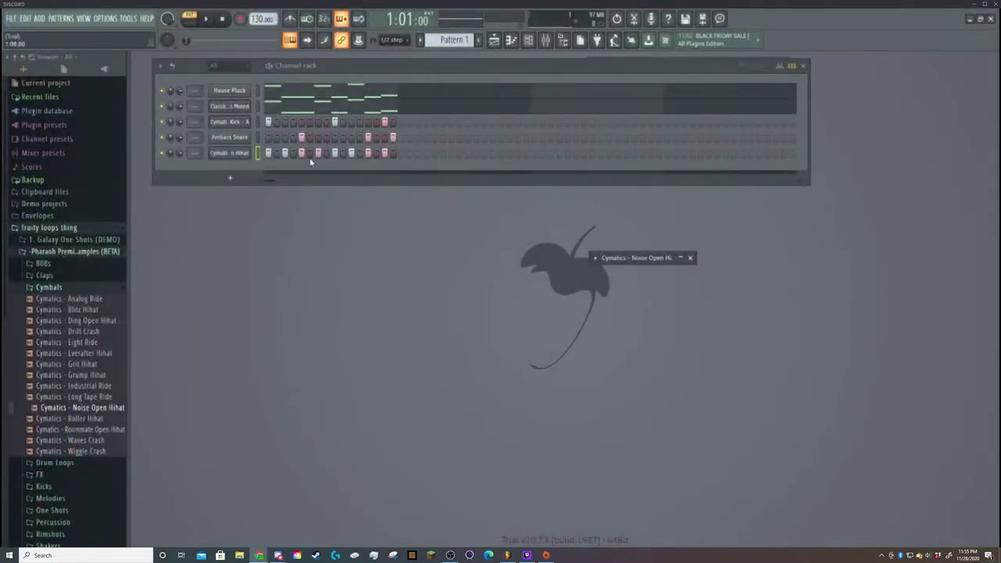
{"action": "key", "text": "space"}
{"action": "key", "text": "space"}
{"action": "key", "text": "space"}
{"action": "key", "text": "space"}
{"action": "key", "text": "space"}
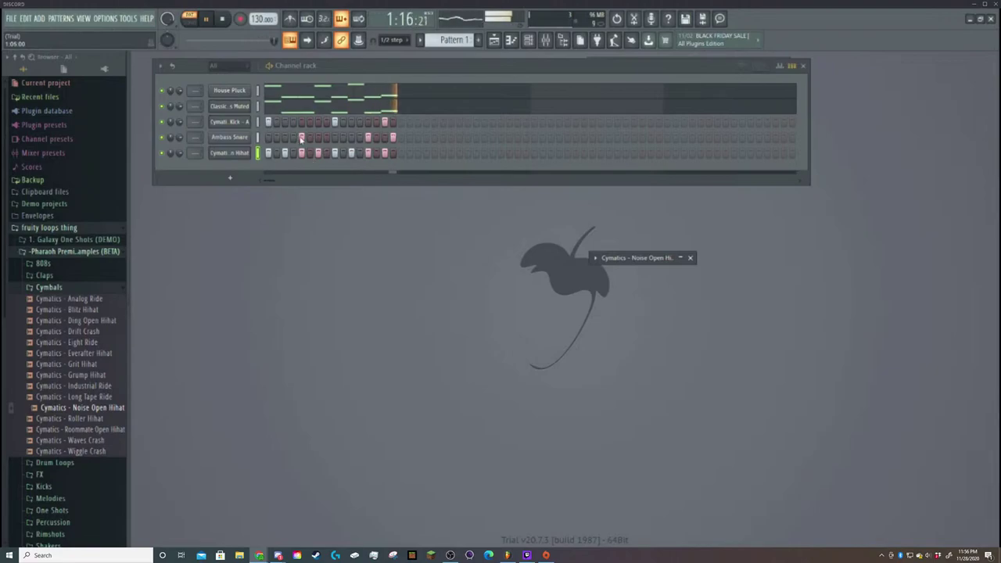
{"action": "key", "text": "space"}
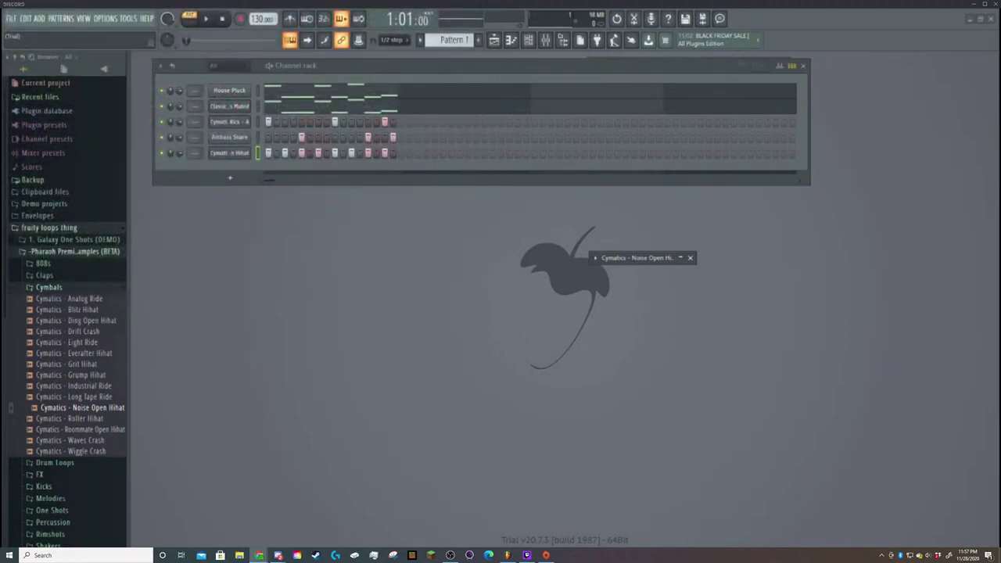
Save the beat project and play the pattern back.
{"action": "key", "text": "ctrl+s"}
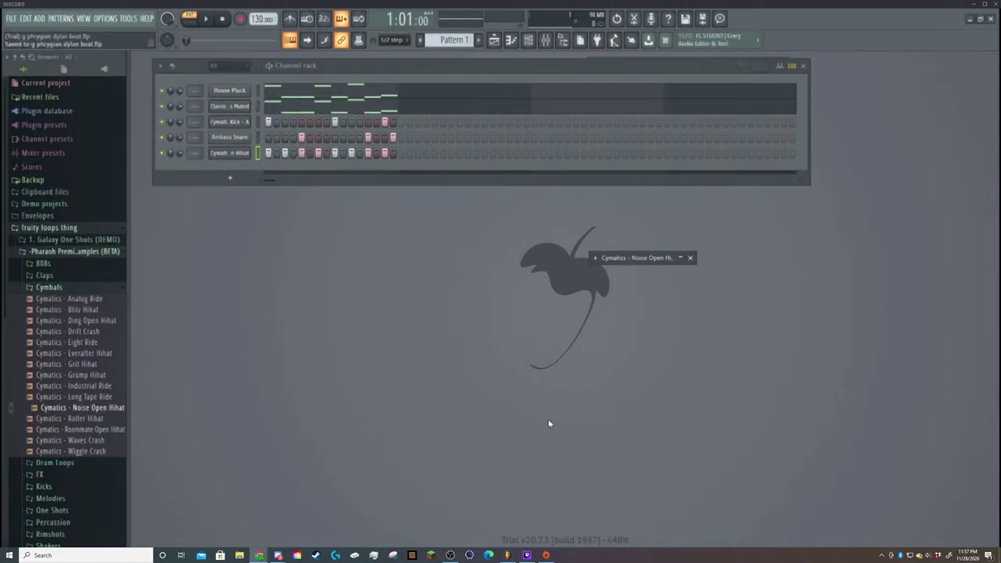
{"action": "key", "text": "space"}
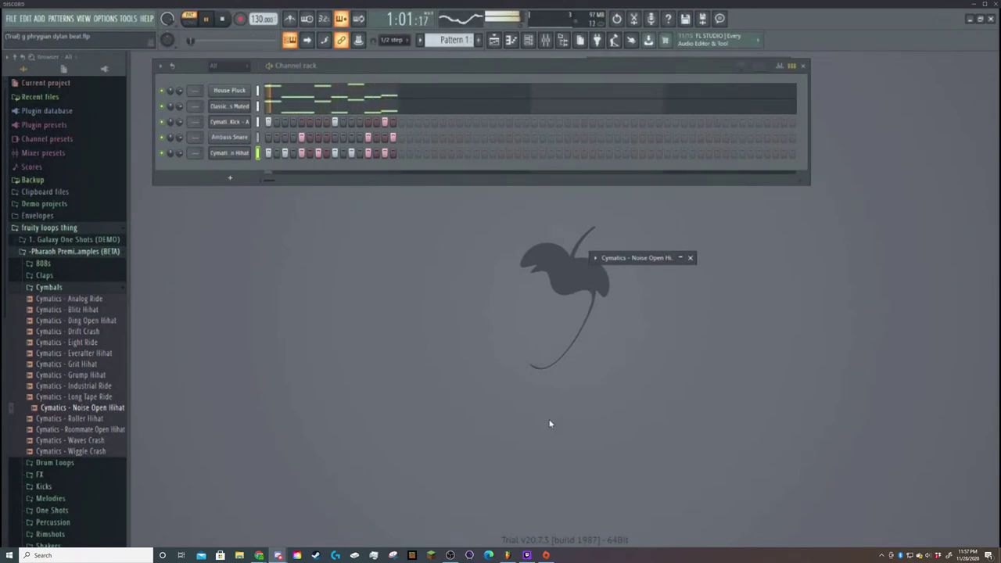
{"action": "key", "text": "space"}
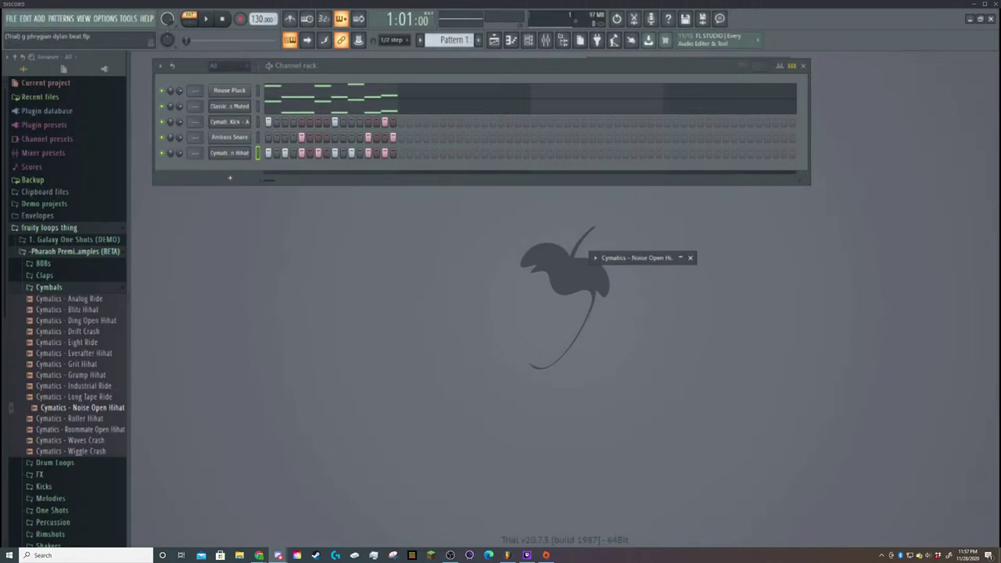
{"action": "left_click", "coordinate": [278, 556]}
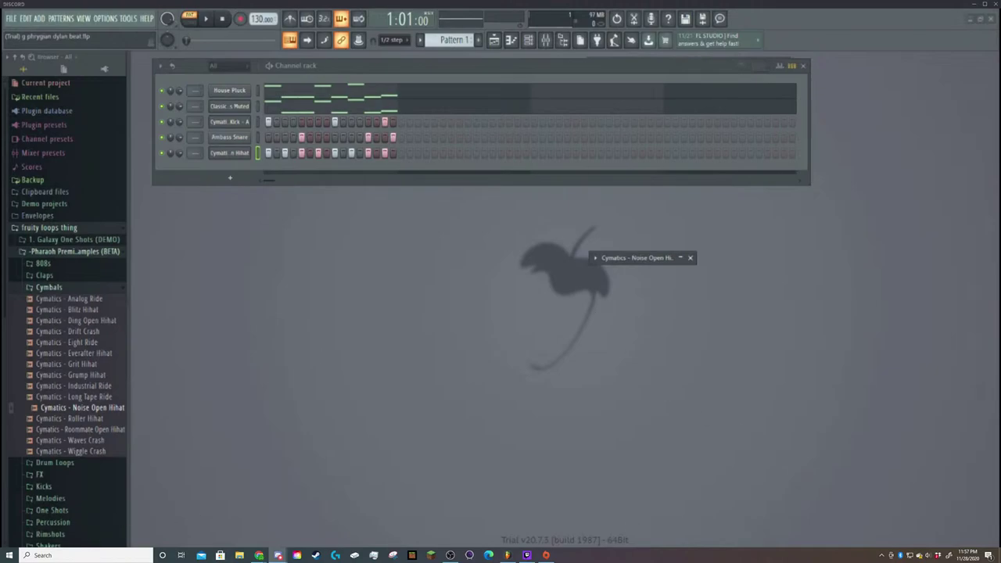
{"action": "key", "text": "space"}
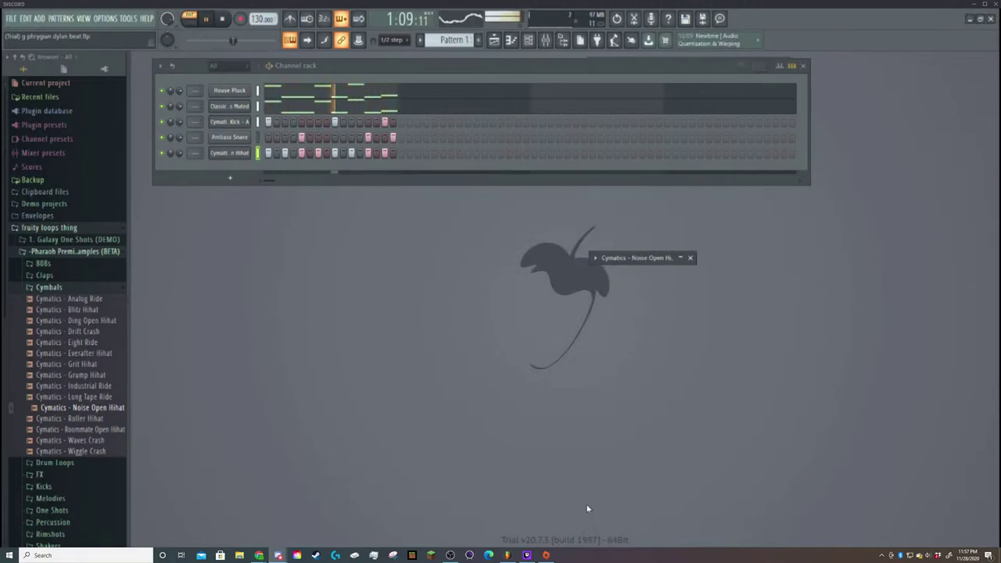
{"action": "key", "text": "space"}
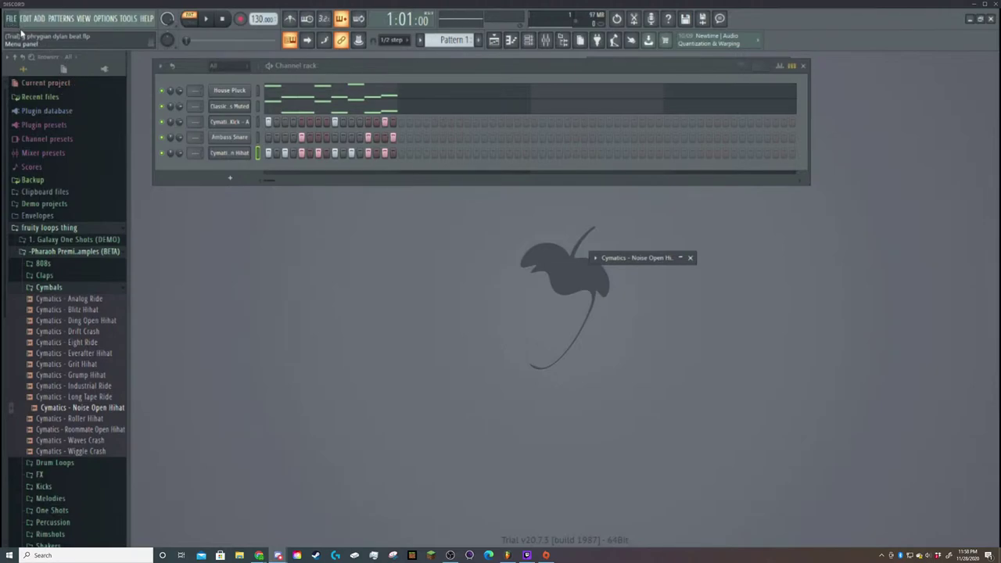
Start a new project and delete its default Kick, Clap, Hat and Snare channels.
{"action": "key", "text": "ctrl+n"}
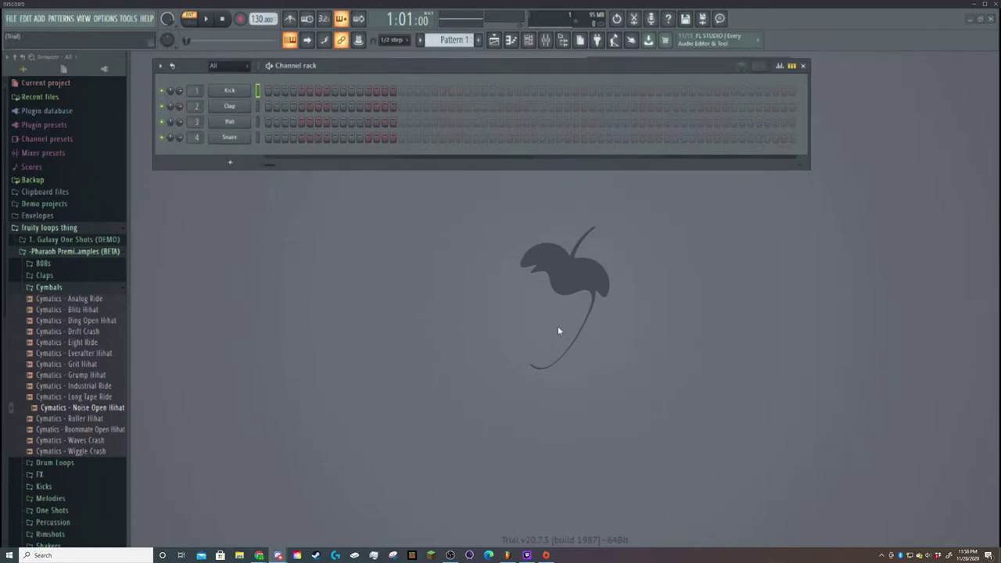
{"action": "key", "text": "alt+Delete"}
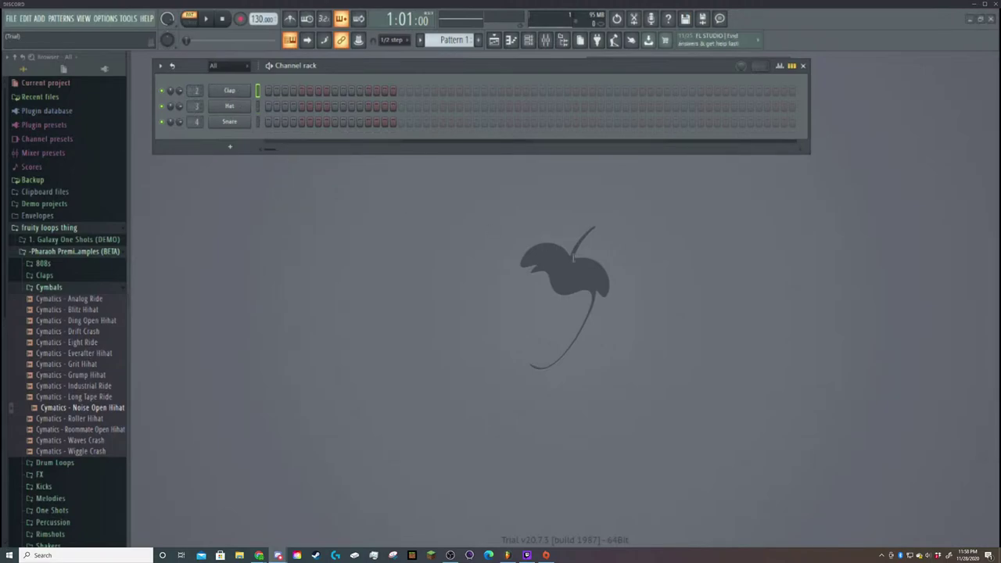
{"action": "left_click", "coordinate": [545, 323]}
{"action": "right_click", "coordinate": [234, 93]}
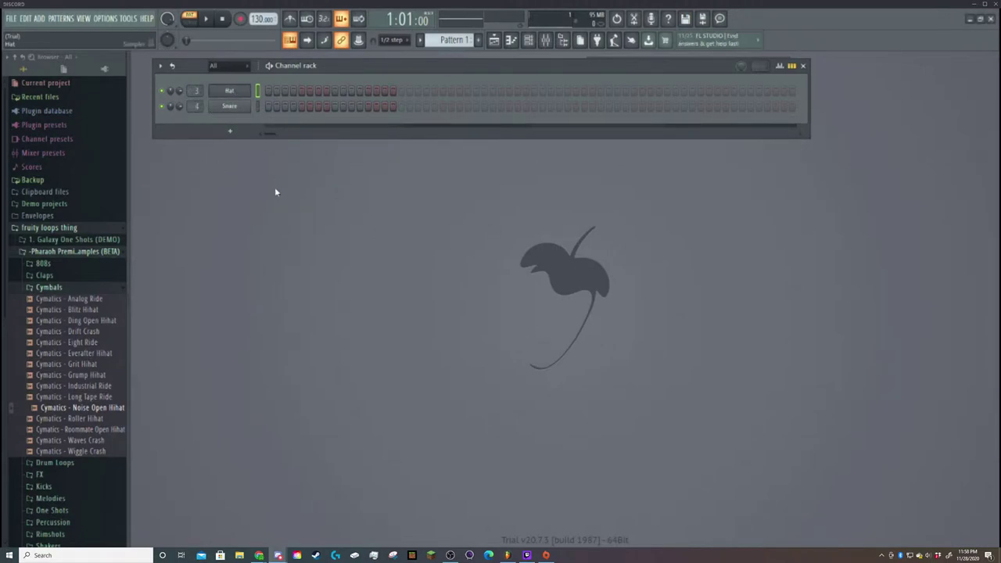
{"action": "left_click", "coordinate": [269, 201]}
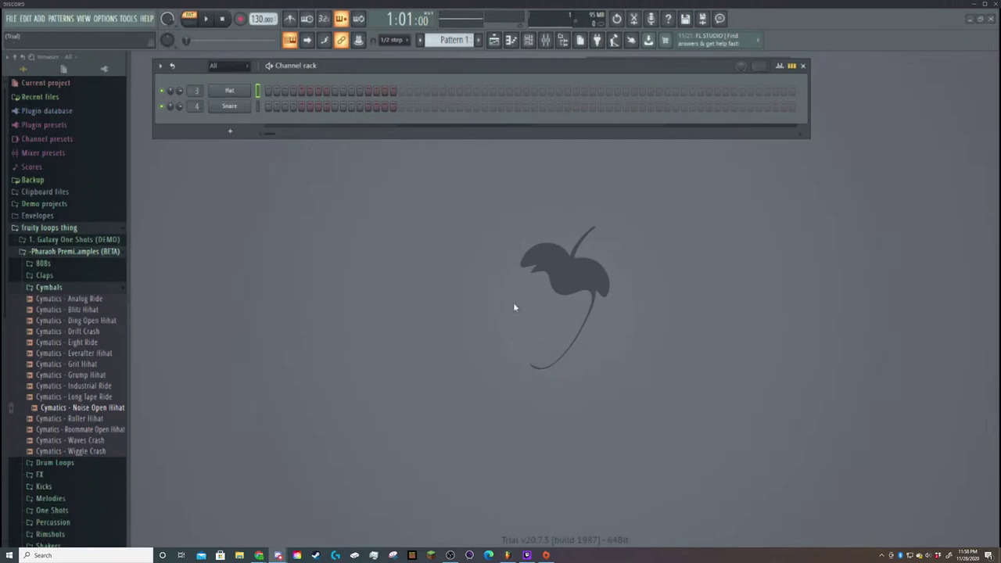
{"action": "left_click", "coordinate": [549, 321]}
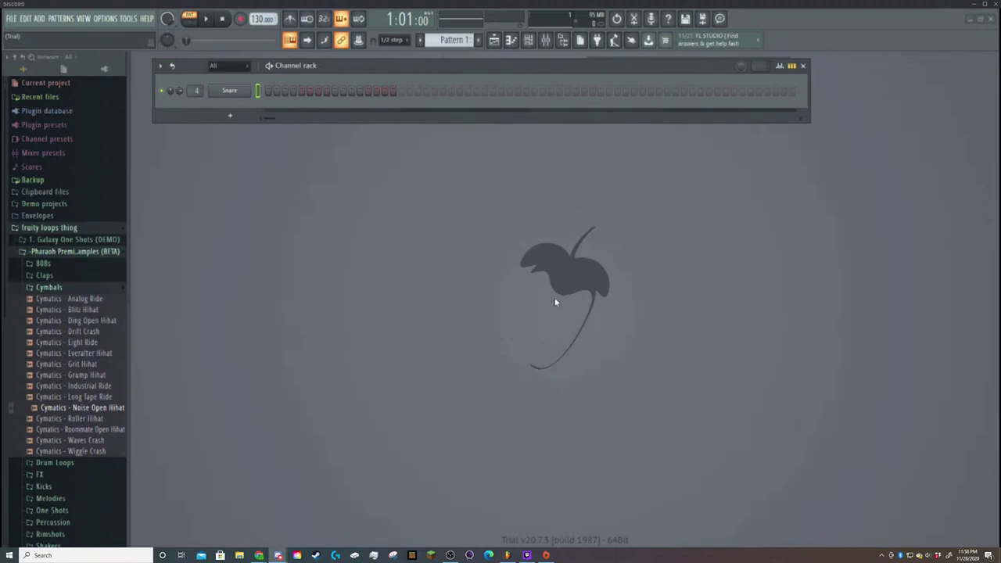
{"action": "left_click", "coordinate": [556, 318]}
Look through the Authentic Bass and Bell Keys folders in Galaxy One Shots (DEMO) and preview the Delayed House sample.
{"action": "left_click", "coordinate": [39, 231]}
{"action": "left_click", "coordinate": [40, 231]}
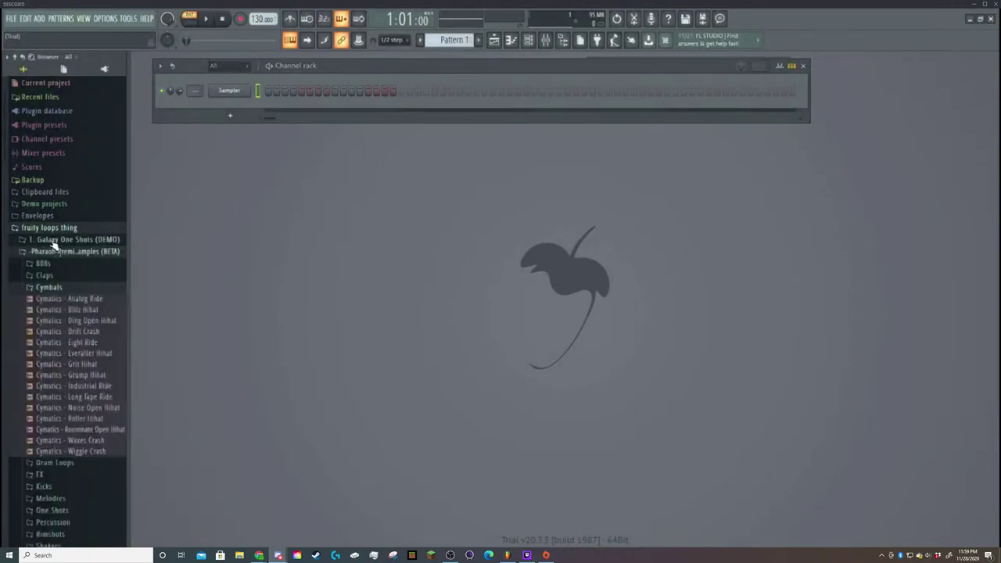
{"action": "left_click", "coordinate": [72, 239]}
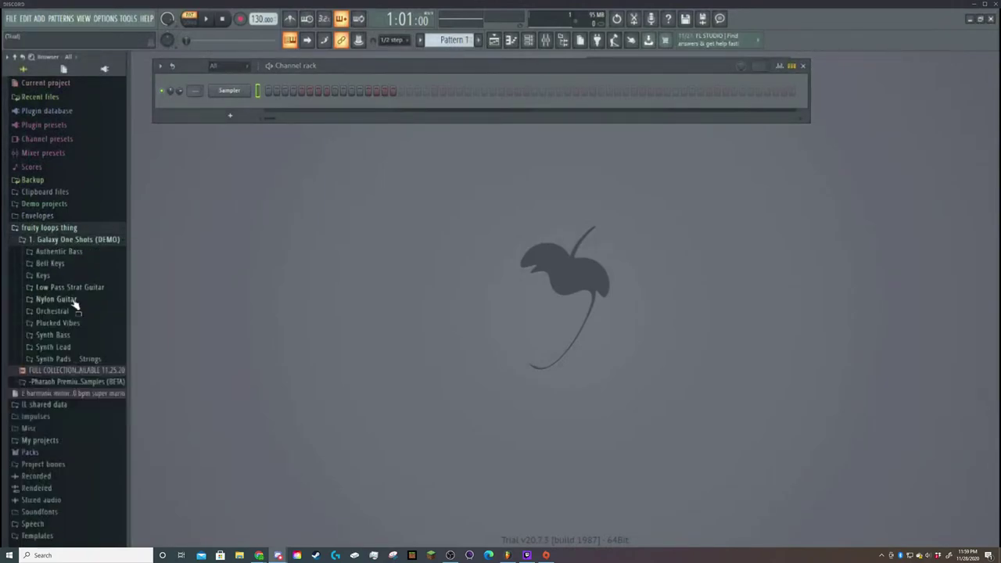
{"action": "left_click", "coordinate": [49, 264]}
{"action": "left_click", "coordinate": [70, 254]}
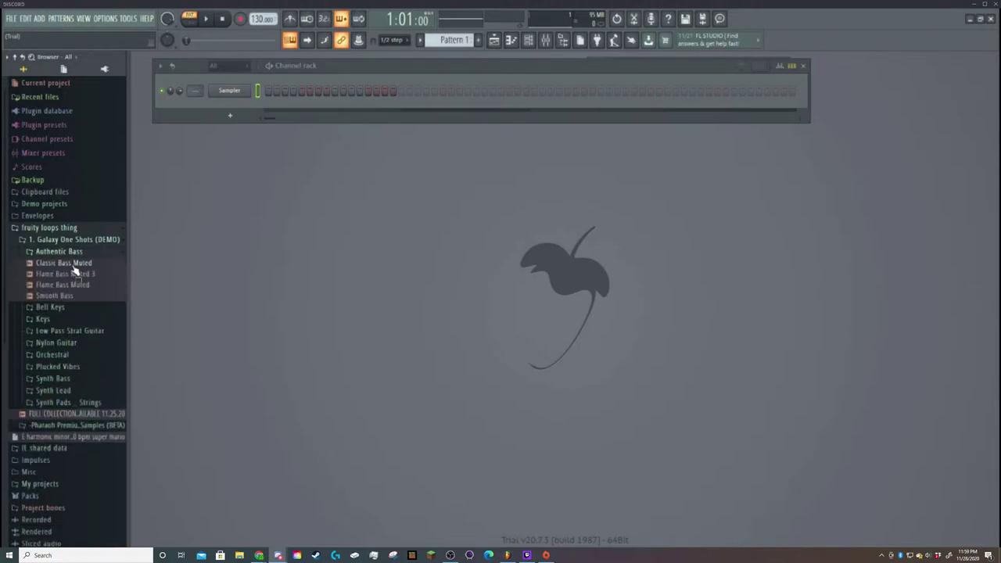
{"action": "left_click", "coordinate": [75, 308]}
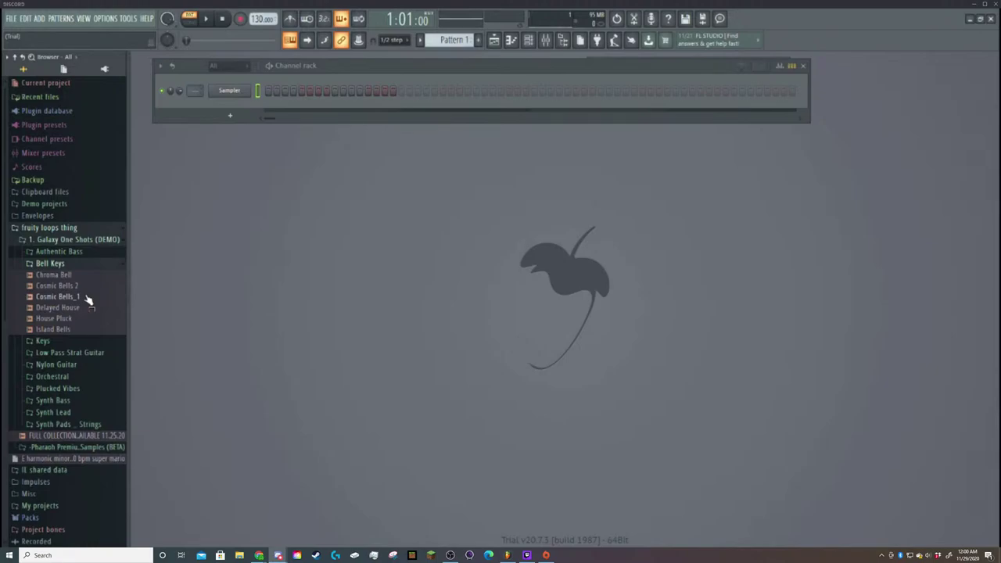
{"action": "left_click", "coordinate": [68, 307]}
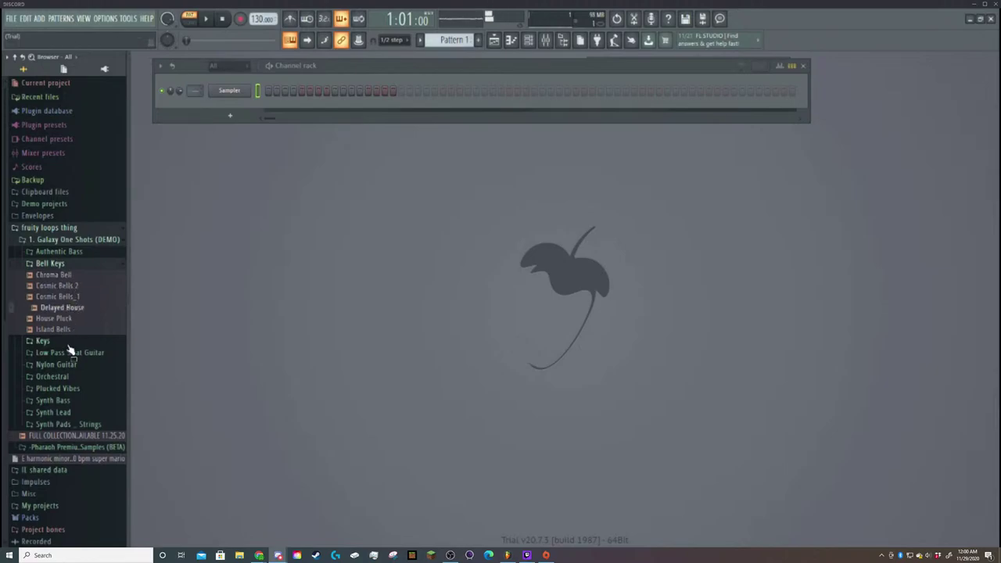
Look through the Keys, Plucked Vibes and Synth Lead folders and preview Synth Lead samples, including Detuner Lead 2.
{"action": "left_click", "coordinate": [68, 344]}
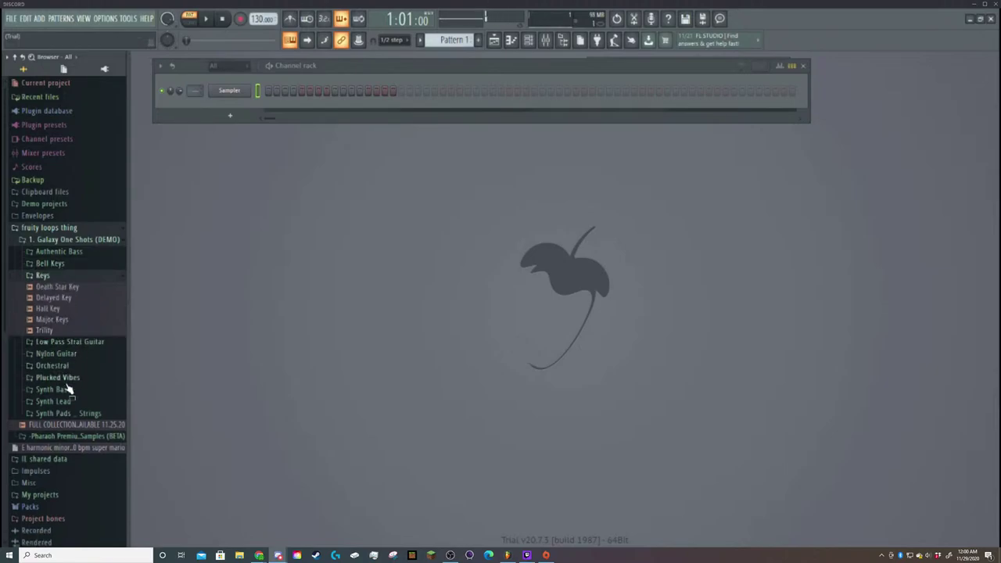
{"action": "left_click", "coordinate": [66, 378]}
{"action": "left_click", "coordinate": [69, 324]}
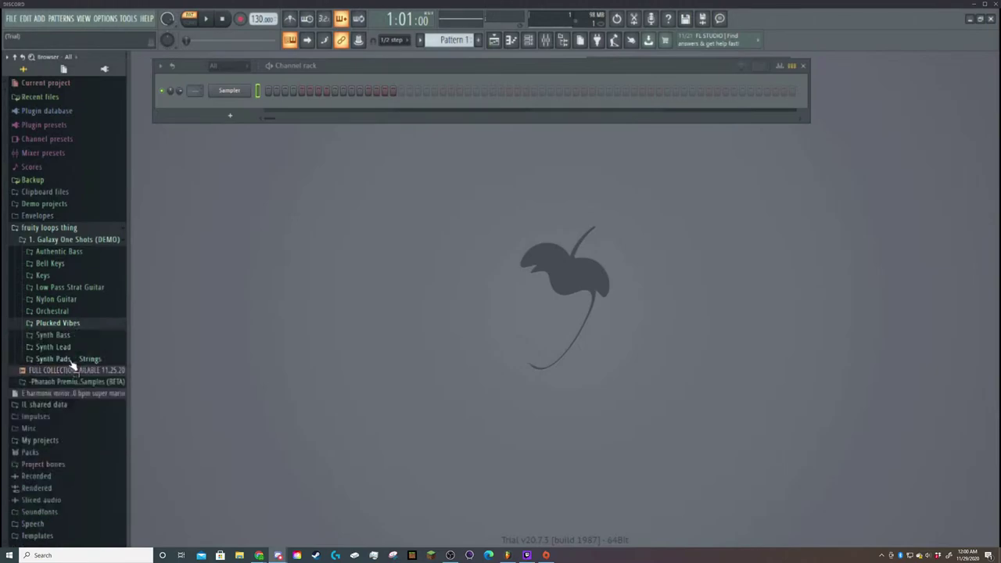
{"action": "left_click", "coordinate": [70, 348]}
{"action": "left_click", "coordinate": [76, 382]}
{"action": "left_click", "coordinate": [71, 371]}
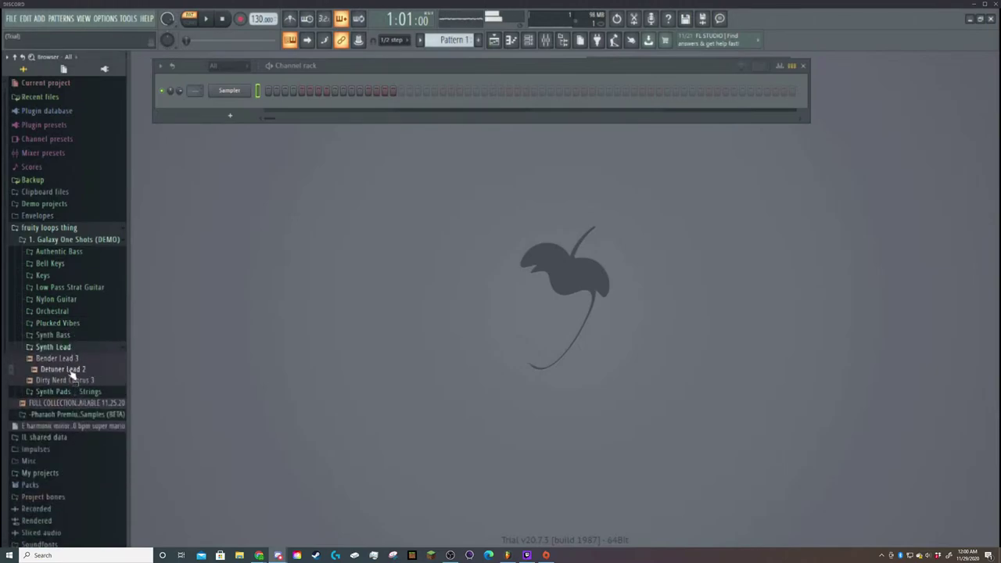
{"action": "left_click", "coordinate": [73, 381]}
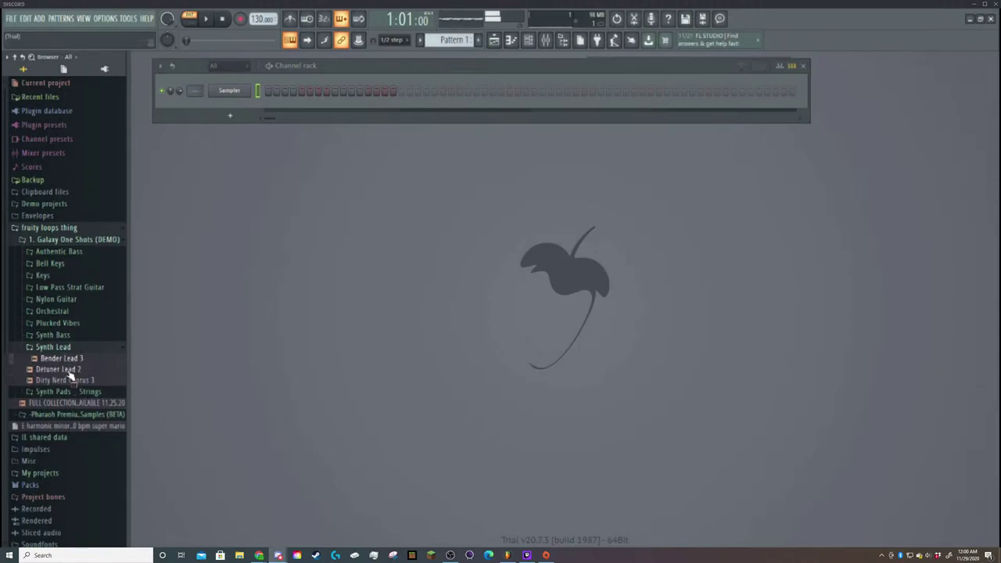
Preview Detuner Lead 2 in Synth Lead and each Bell Keys sample from Chroma Bell to Island Bells.
{"action": "left_click", "coordinate": [69, 369]}
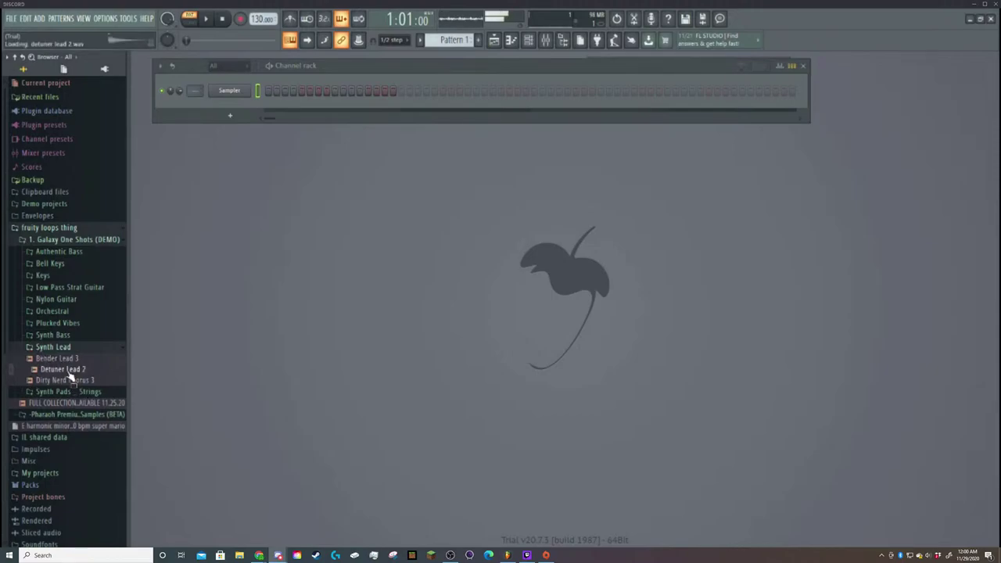
{"action": "left_click", "coordinate": [50, 263]}
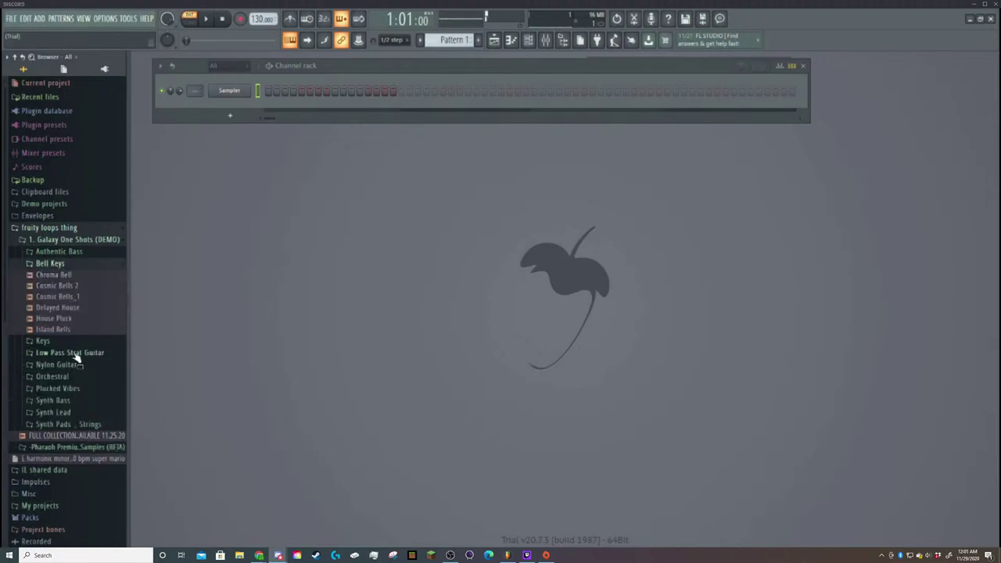
{"action": "left_click", "coordinate": [69, 276]}
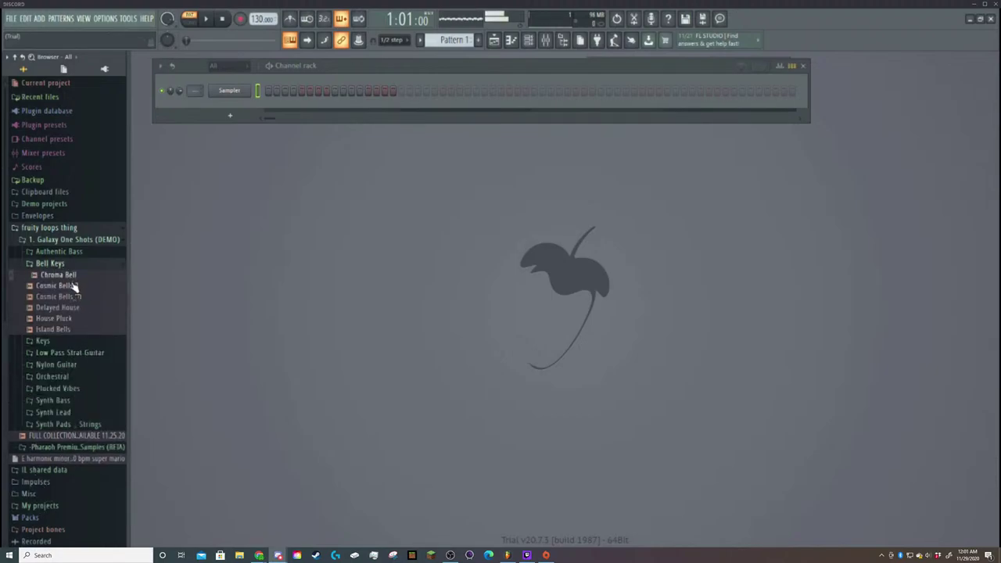
{"action": "left_click", "coordinate": [71, 286]}
{"action": "left_click", "coordinate": [70, 297]}
{"action": "left_click", "coordinate": [71, 308]}
{"action": "left_click", "coordinate": [70, 319]}
{"action": "left_click", "coordinate": [69, 330]}
{"action": "left_click", "coordinate": [70, 277]}
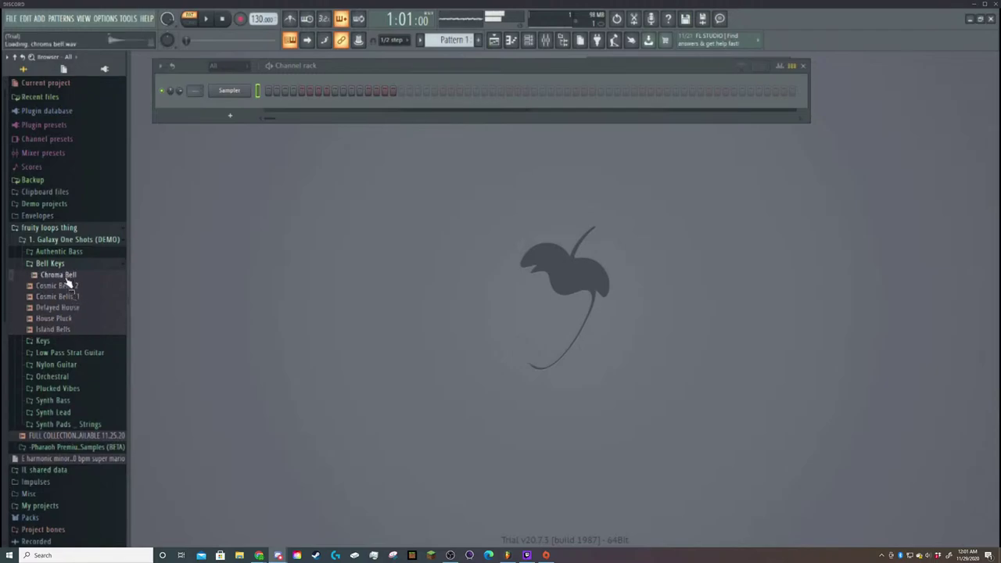
Compare the Bell Keys samples again, including Cosmic Bells 2, Cosmic Bells_1, House Pluck, Island Bells and Delayed House.
{"action": "left_click", "coordinate": [69, 289]}
{"action": "left_click", "coordinate": [75, 277]}
{"action": "left_click", "coordinate": [75, 289]}
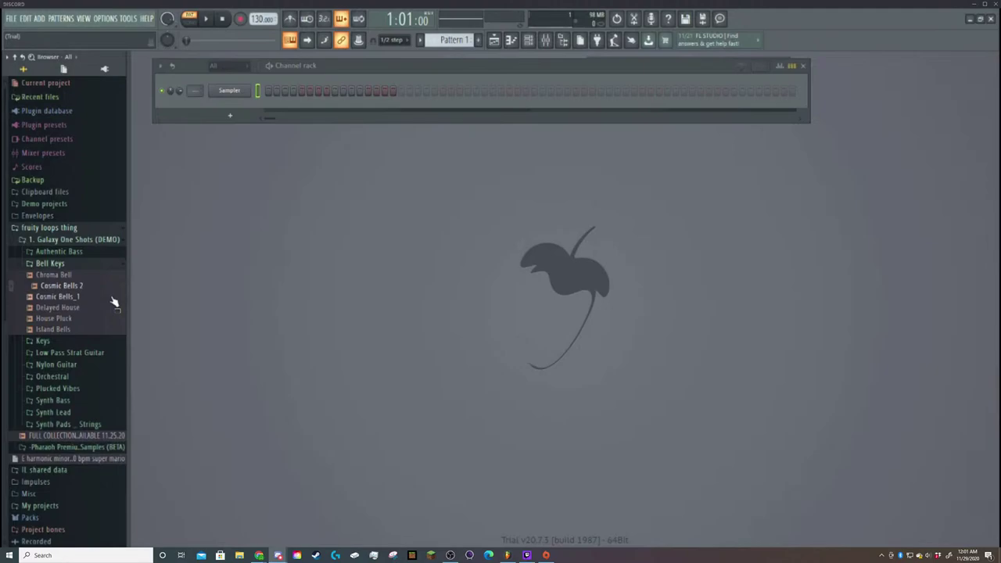
{"action": "left_click", "coordinate": [113, 298]}
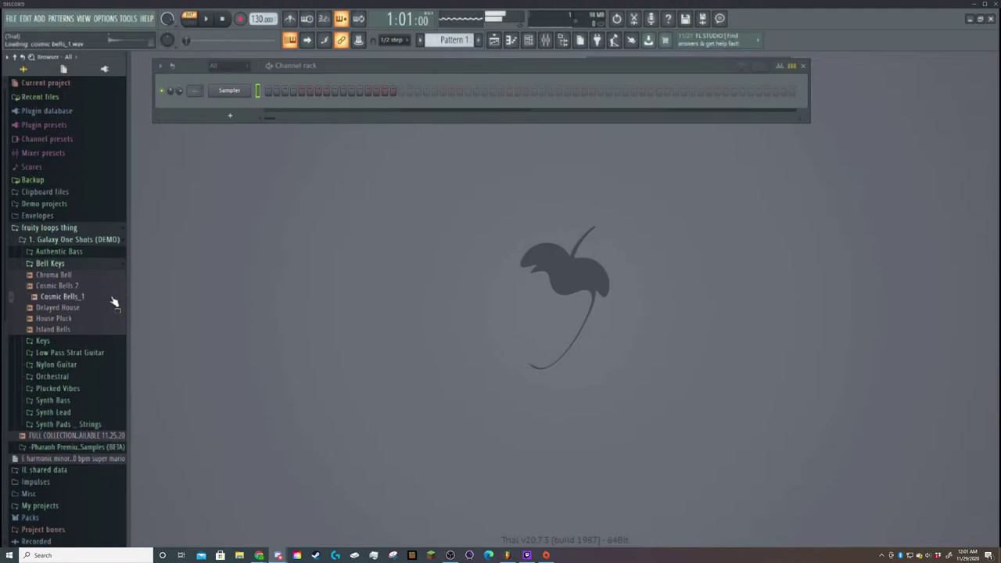
{"action": "left_click", "coordinate": [68, 319]}
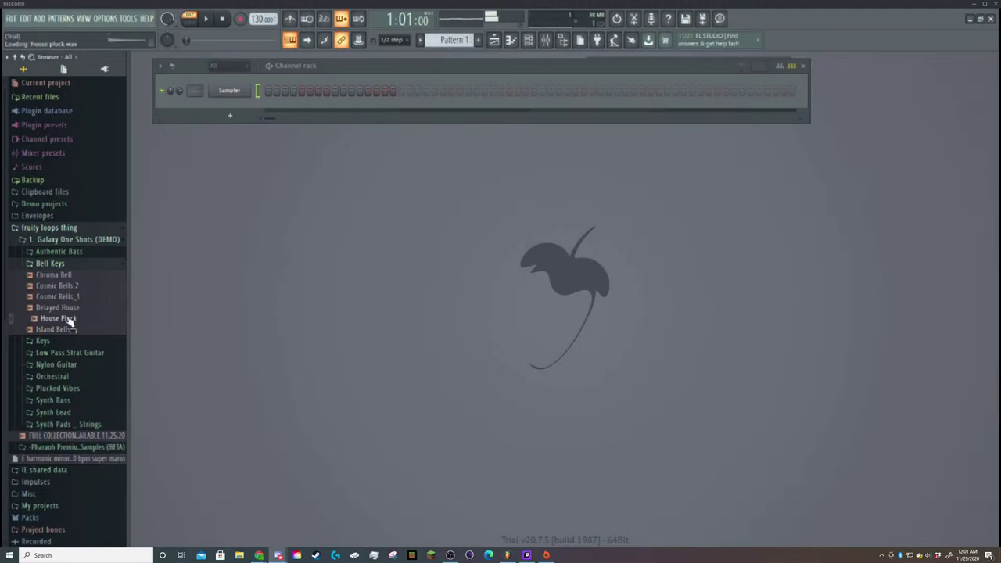
{"action": "left_click", "coordinate": [72, 328]}
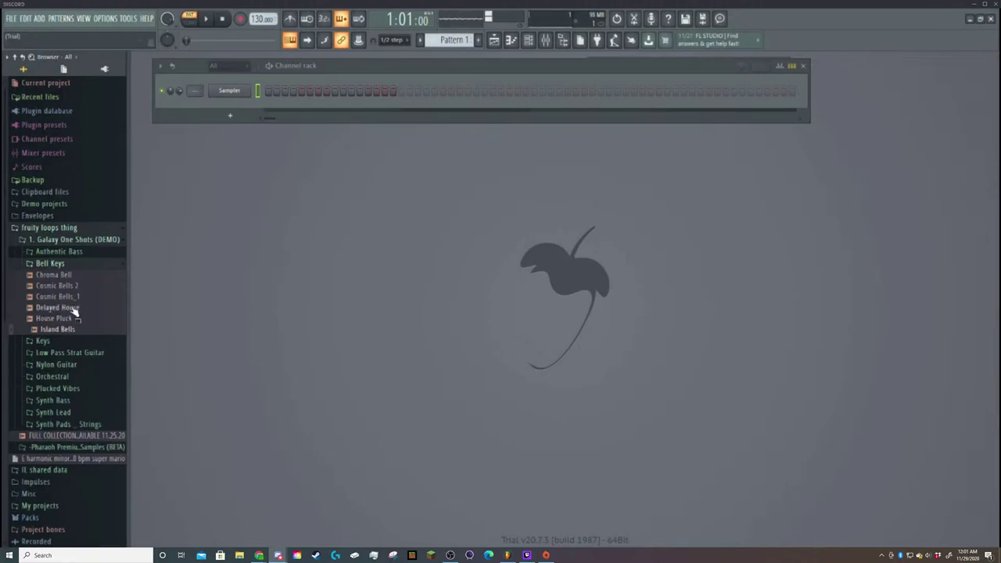
{"action": "left_click", "coordinate": [69, 278]}
{"action": "left_click", "coordinate": [68, 287]}
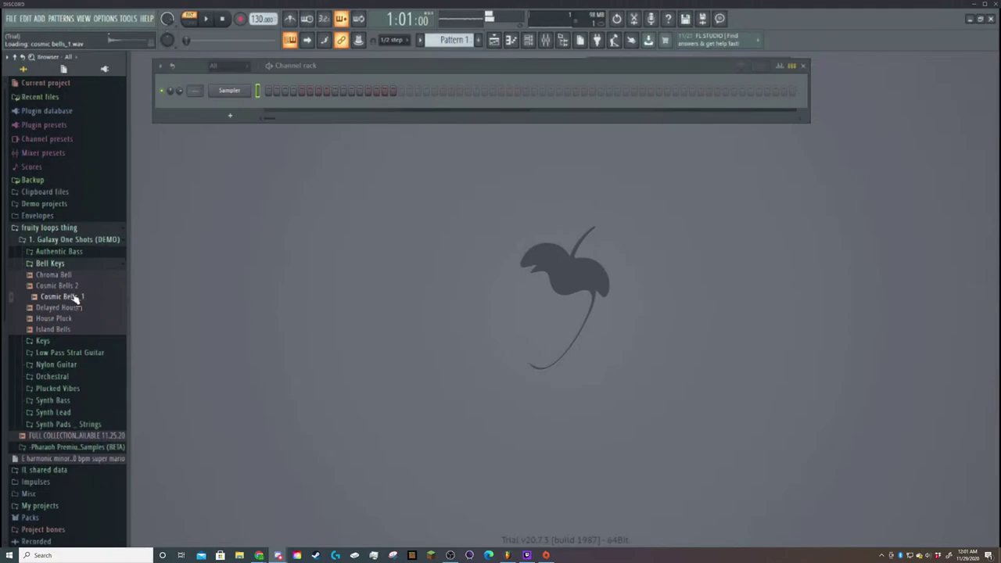
{"action": "left_click", "coordinate": [67, 307]}
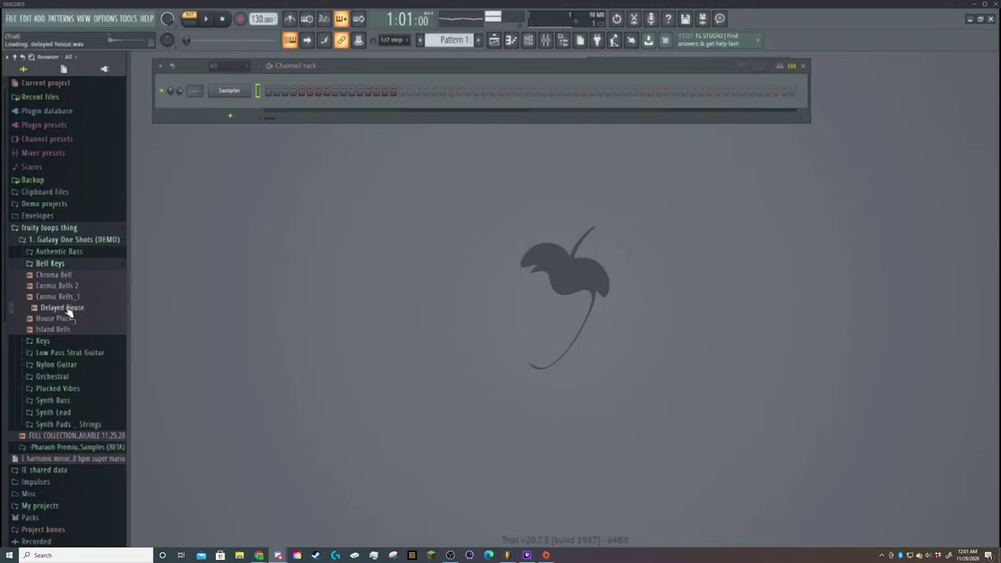
Look through the Pharaoh Premium Samples (BETA) folder, including its Cymbals samples.
{"action": "left_click", "coordinate": [95, 447]}
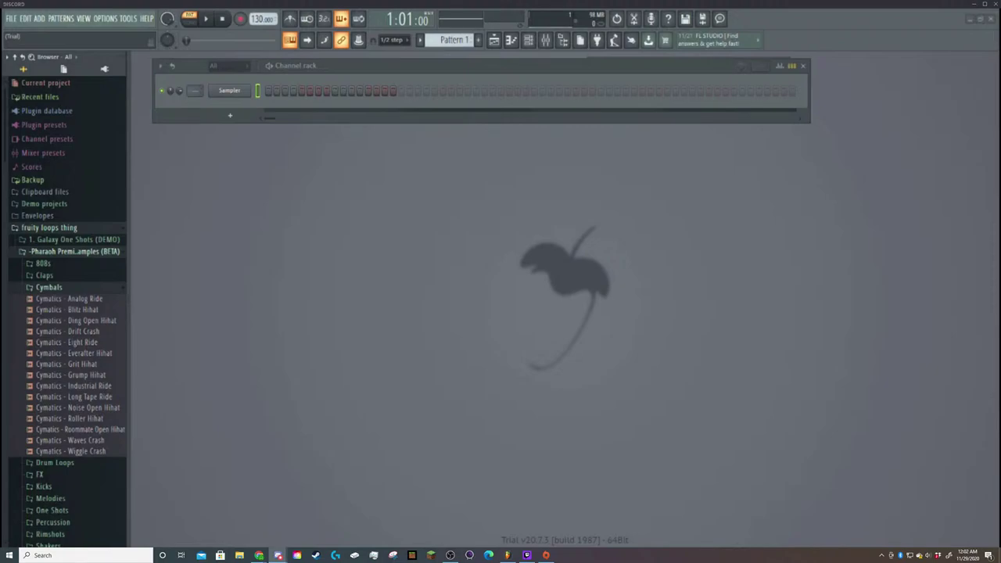
{"action": "left_click_drag", "start_coordinate": [70, 299], "coordinate": [306, 418]}
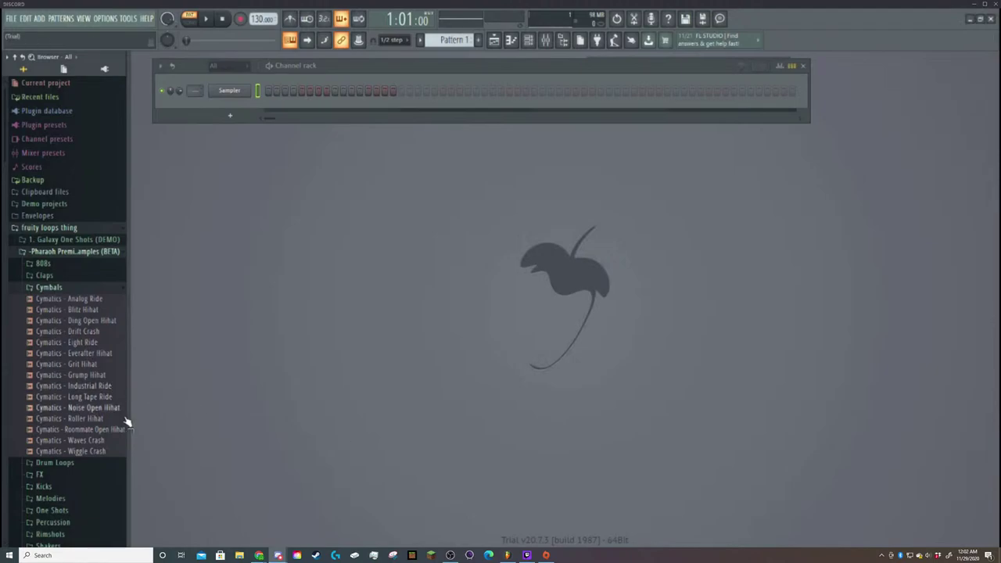
{"action": "scroll", "coordinate": [92, 428], "scroll_direction": "down", "scroll_amount": 3}
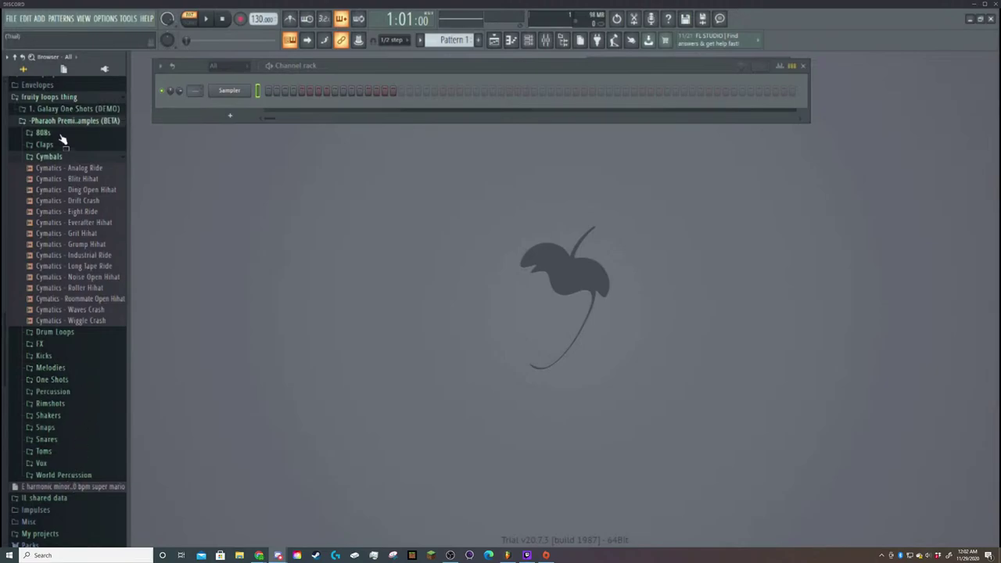
{"action": "scroll", "coordinate": [63, 139], "scroll_direction": "up", "scroll_amount": 5}
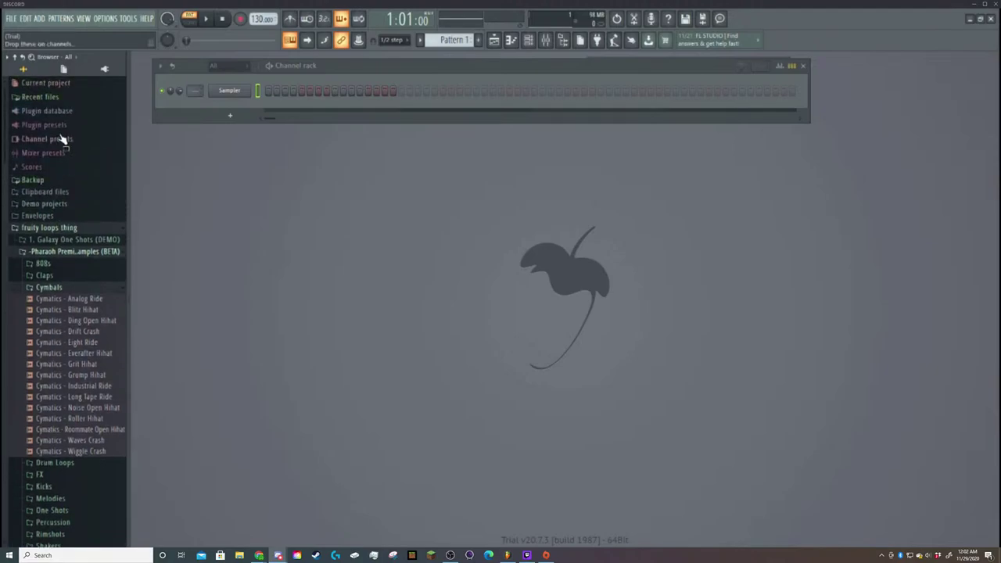
Load Delayed House from Galaxy One Shots' Bell Keys folder into the Sampler channel and open its piano roll.
{"action": "left_click", "coordinate": [69, 242]}
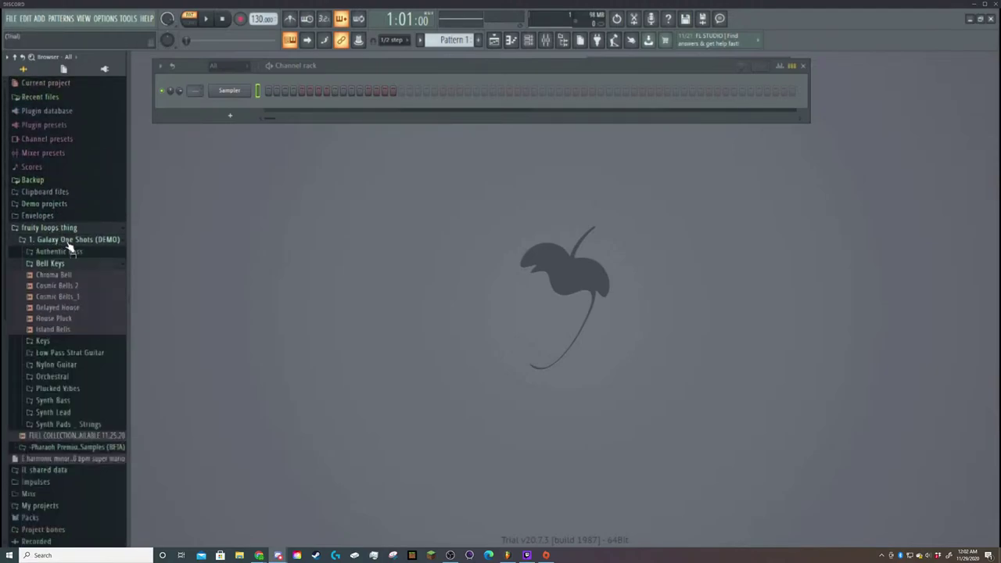
{"action": "left_click", "coordinate": [84, 298]}
{"action": "left_click", "coordinate": [82, 310]}
{"action": "left_click_drag", "start_coordinate": [79, 313], "coordinate": [227, 95]}
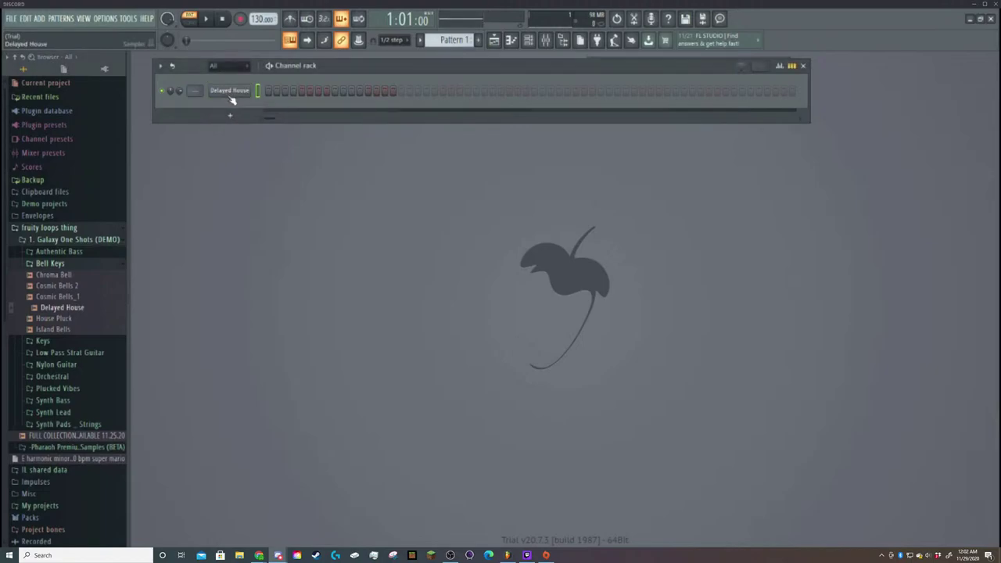
{"action": "right_click", "coordinate": [234, 96]}
{"action": "left_click", "coordinate": [274, 92]}
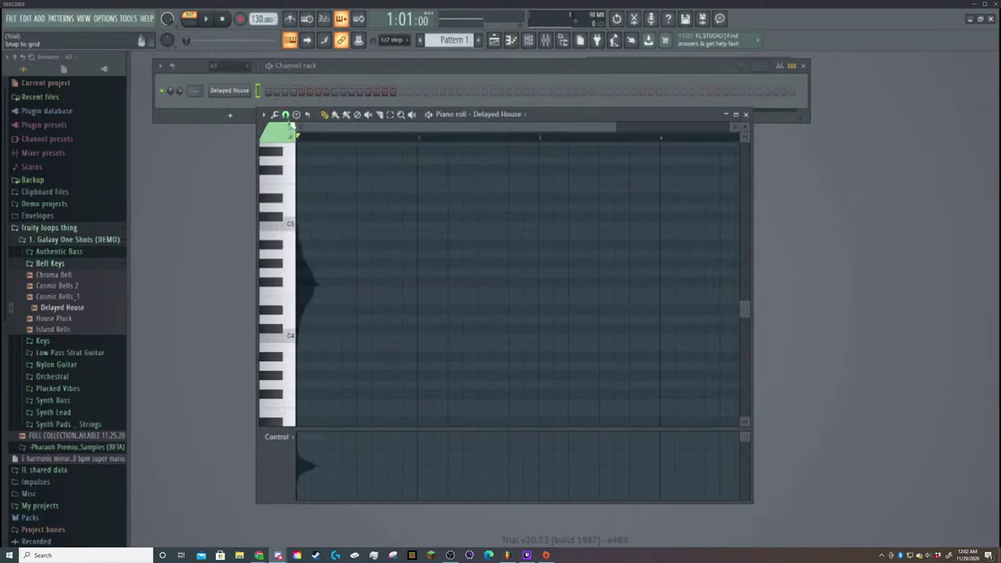
Place a test note on A#4, delete it, and undo loading Delayed House into the Sampler channel.
{"action": "left_click", "coordinate": [327, 244]}
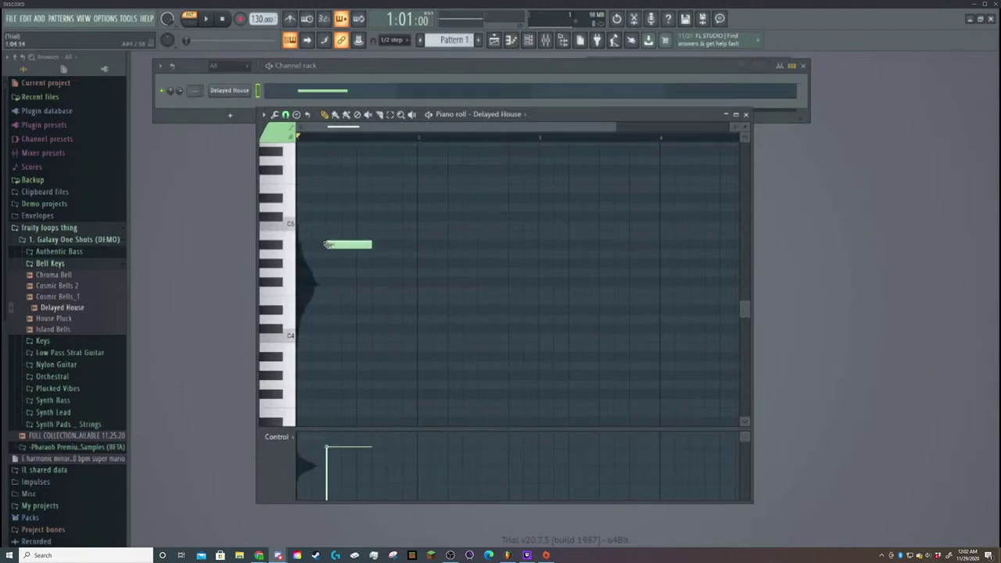
{"action": "right_click", "coordinate": [328, 245]}
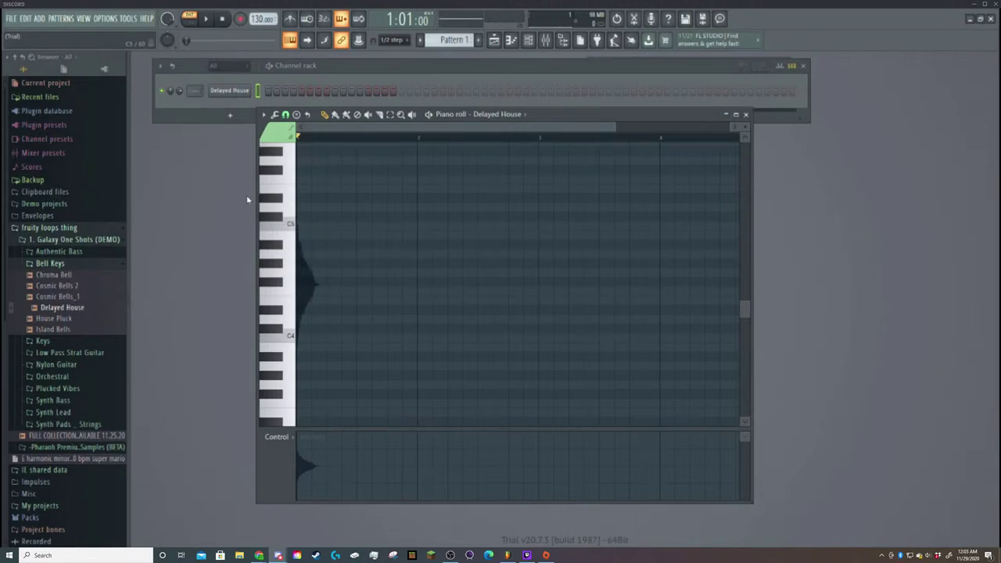
{"action": "left_click", "coordinate": [746, 116]}
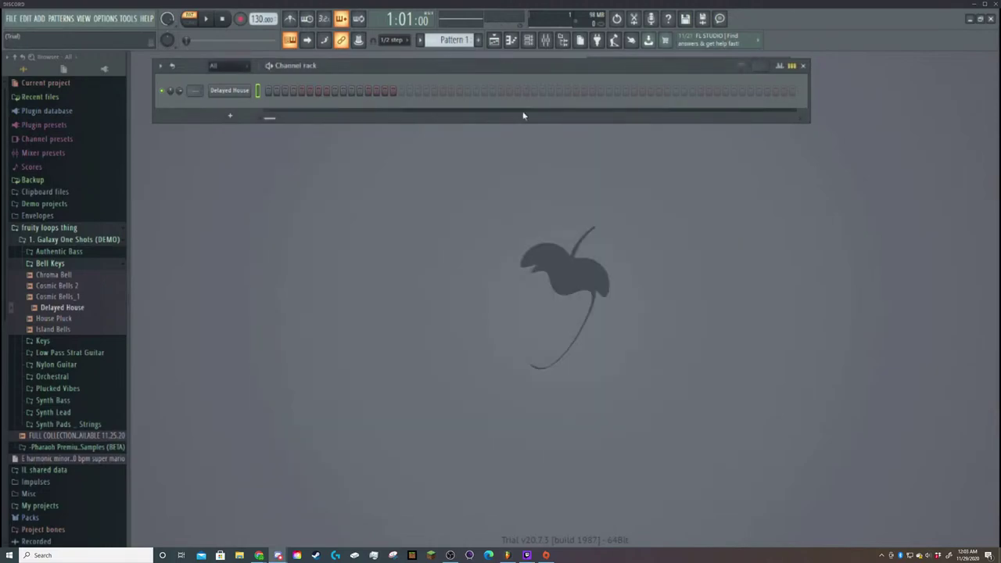
{"action": "key", "text": "ctrl+z"}
Add Delayed House as a new channel, delete the empty Sampler channel, and open the Delayed House piano roll.
{"action": "left_click_drag", "start_coordinate": [62, 308], "coordinate": [232, 106]}
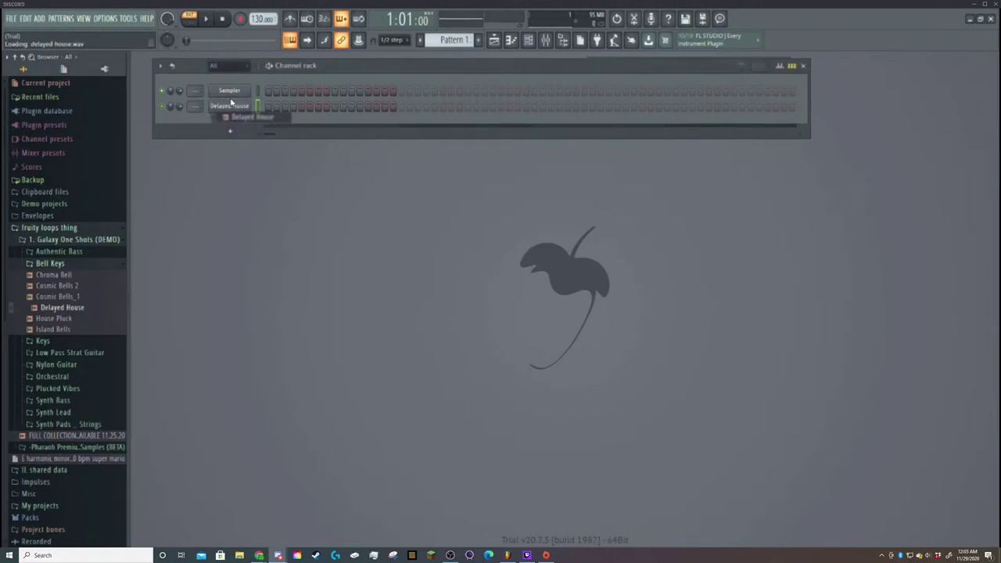
{"action": "left_click", "coordinate": [276, 208]}
{"action": "left_click", "coordinate": [562, 320]}
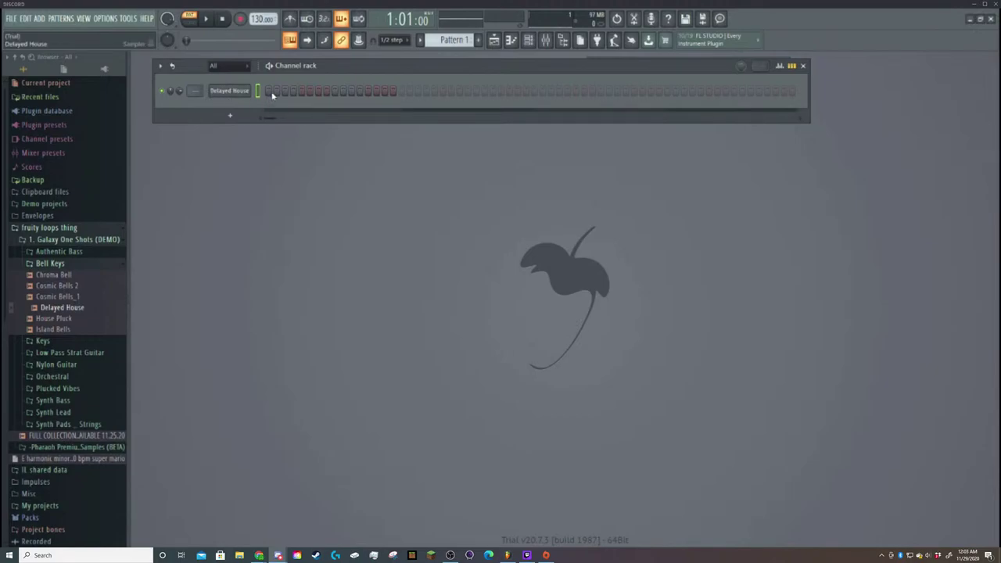
{"action": "key", "text": "F7"}
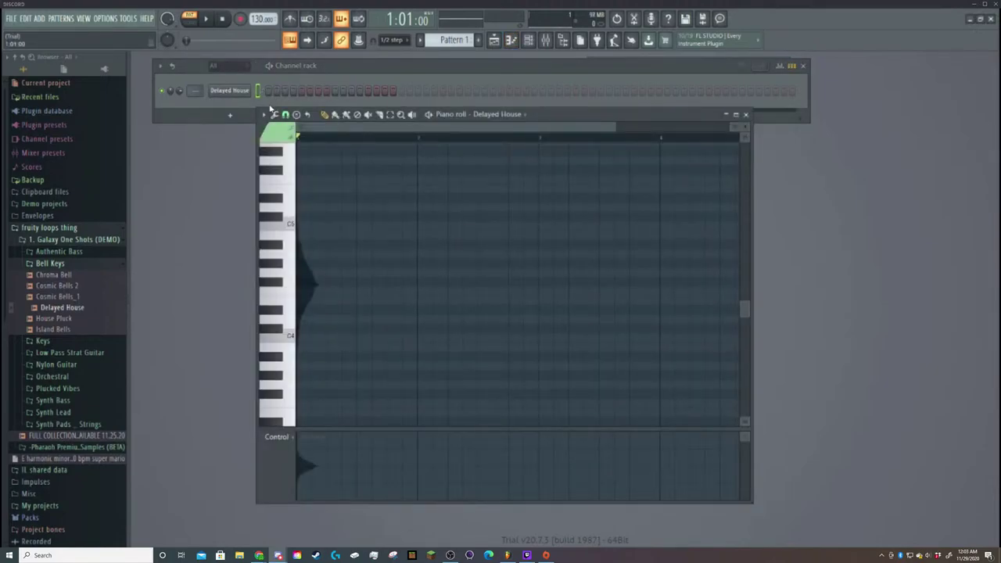
Place a G#4 note at the start of bar 1 and shorten it to about two steps.
{"action": "key", "text": "space"}
{"action": "key", "text": "space"}
{"action": "scroll", "coordinate": [309, 226], "scroll_direction": "up", "scroll_amount": 1}
{"action": "scroll", "coordinate": [309, 226], "scroll_direction": "down", "scroll_amount": 1}
{"action": "left_click", "coordinate": [301, 286]}
{"action": "mouse_move", "coordinate": [323, 283]}
{"action": "left_mouse_down"}
{"action": "mouse_move", "coordinate": [319, 244]}
{"action": "mouse_move", "coordinate": [310, 269]}
{"action": "left_mouse_up"}
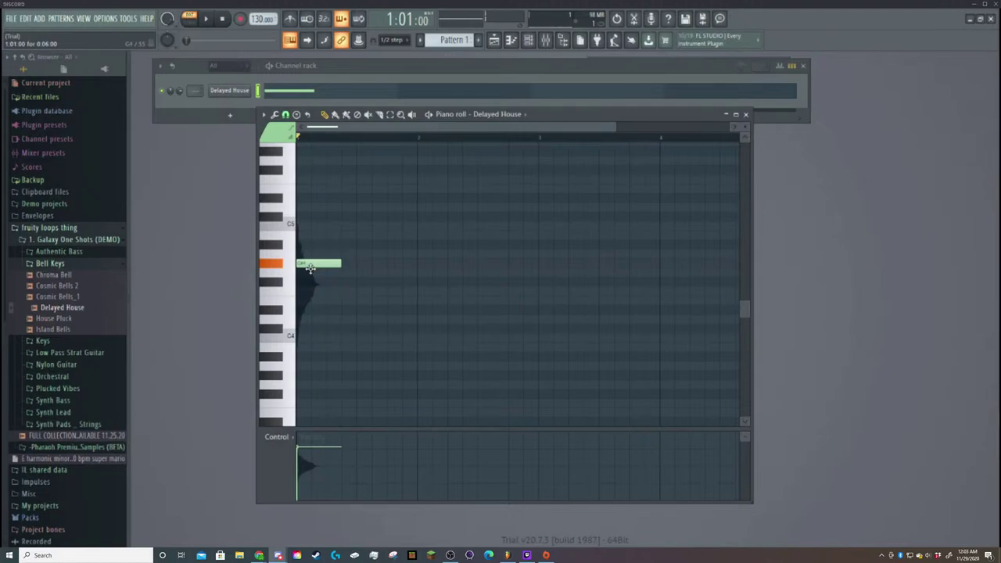
{"action": "left_click_drag", "start_coordinate": [310, 270], "coordinate": [311, 269]}
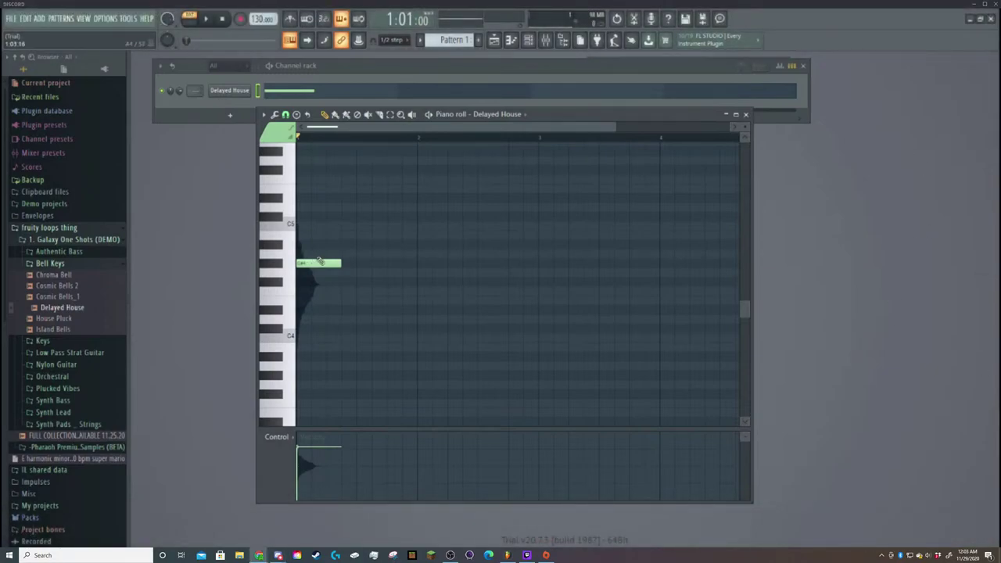
{"action": "left_click", "coordinate": [305, 264]}
{"action": "left_click", "coordinate": [305, 264]}
{"action": "left_click_drag", "start_coordinate": [340, 264], "coordinate": [311, 260]}
Set the project tempo to 120 BPM and play the pattern.
{"action": "scroll", "coordinate": [263, 19], "scroll_direction": "down", "scroll_amount": 2}
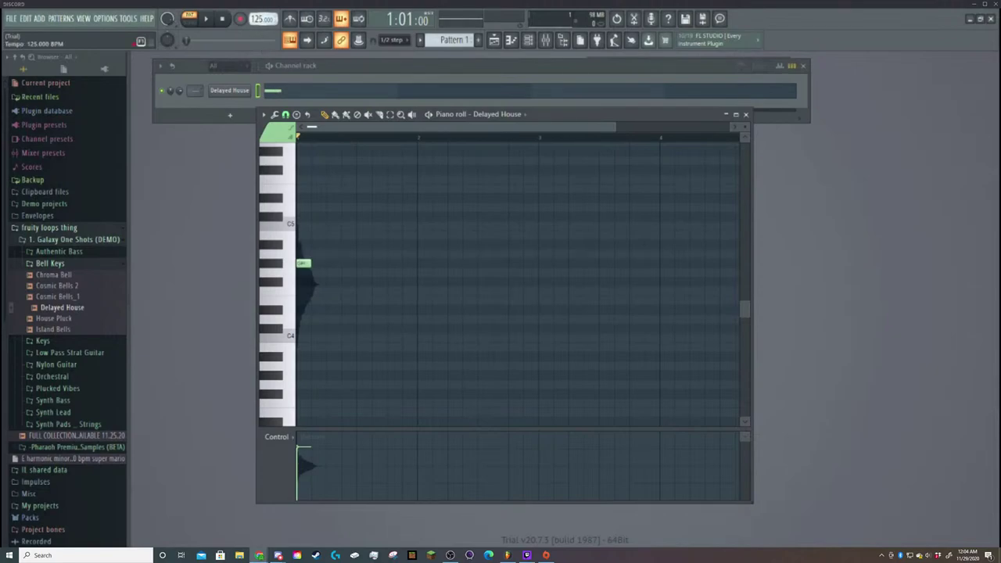
{"action": "scroll", "coordinate": [263, 19], "scroll_direction": "up", "scroll_amount": 1}
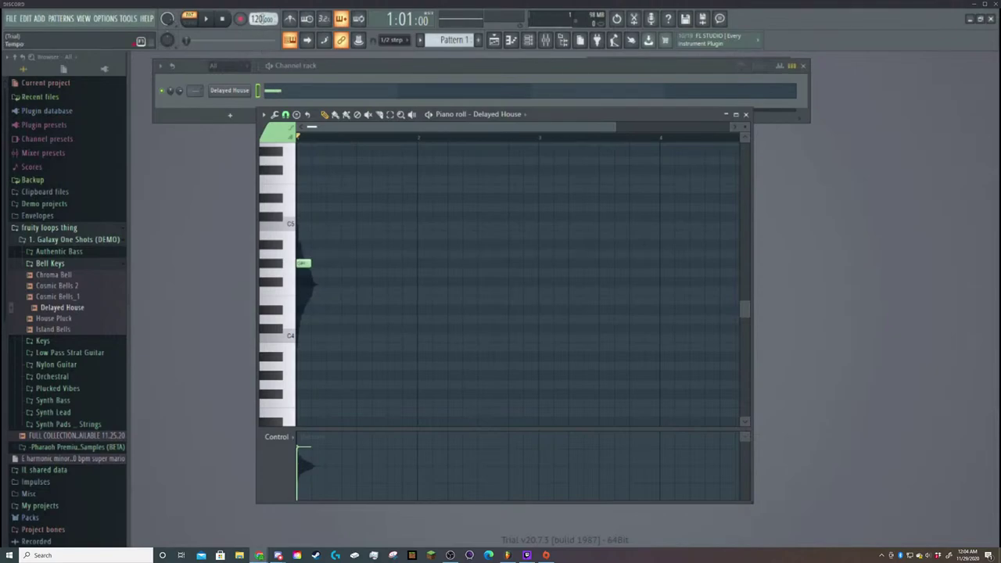
{"action": "key", "text": "space"}
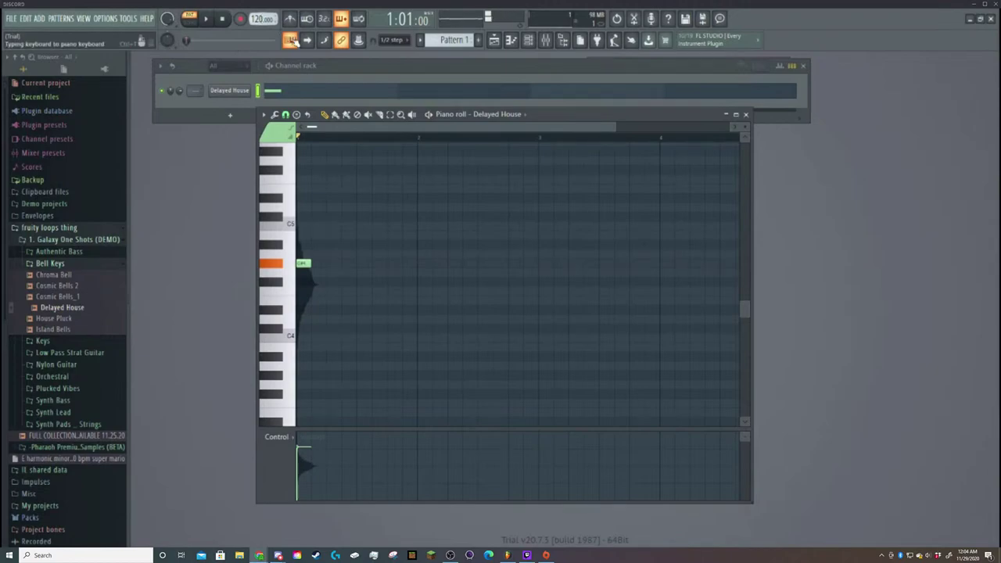
Adjust the release, to about 23%, and the attack of the Delayed House volume envelope and play the pattern.
{"action": "left_click", "coordinate": [220, 90]}
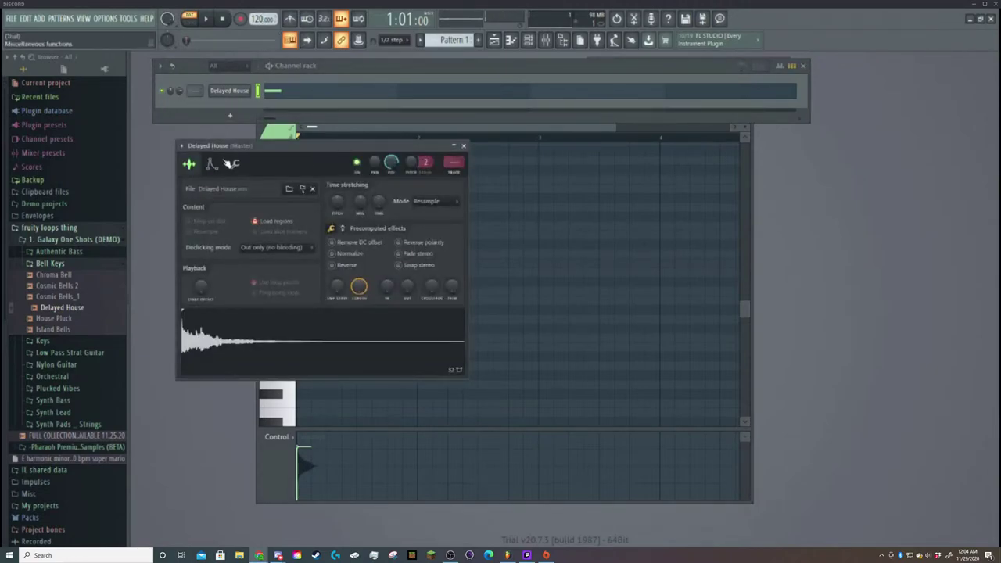
{"action": "left_click", "coordinate": [211, 164]}
{"action": "left_click_drag", "start_coordinate": [276, 265], "coordinate": [279, 267]}
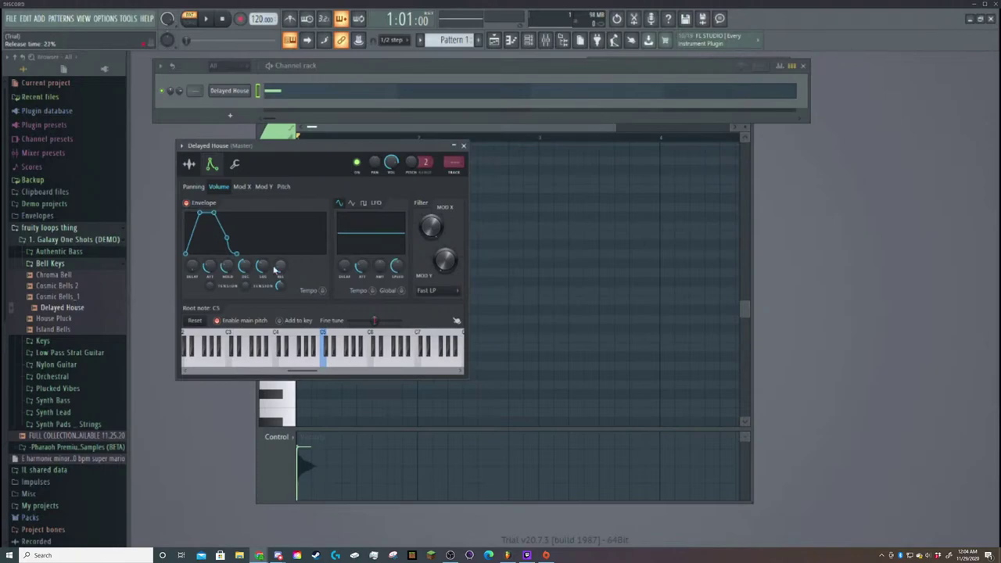
{"action": "left_click_drag", "start_coordinate": [209, 267], "coordinate": [227, 235]}
{"action": "left_click", "coordinate": [463, 146]}
{"action": "key", "text": "space"}
{"action": "key", "text": "space"}
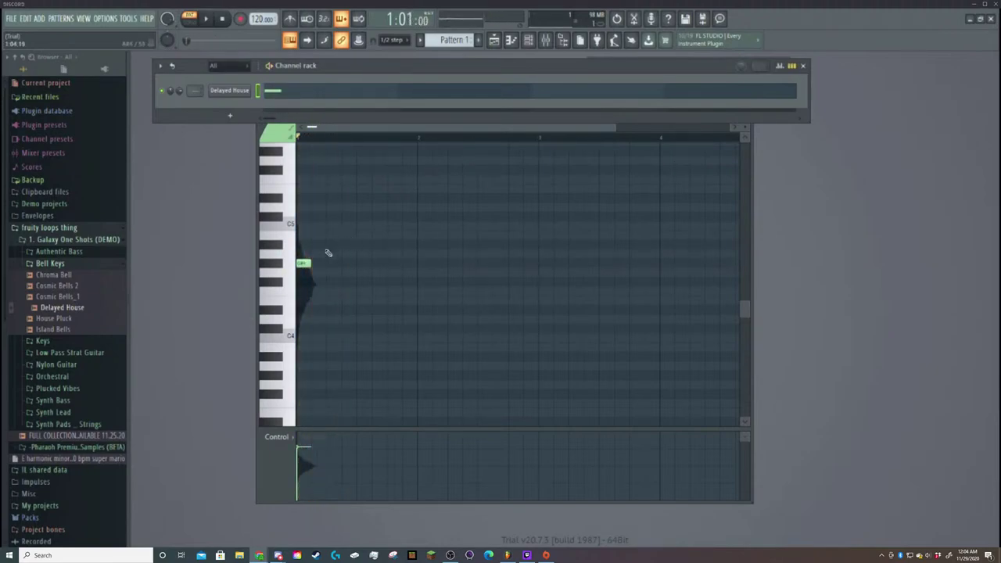
Add two short notes directly after the first one, audition them, and settle them on B4 and A#4.
{"action": "left_click", "coordinate": [317, 227]}
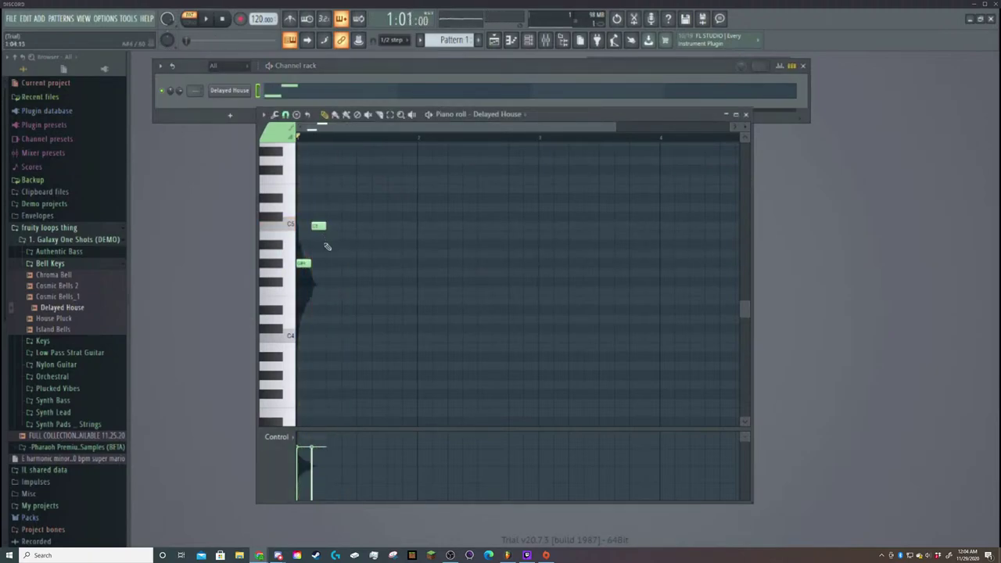
{"action": "left_click", "coordinate": [334, 238]}
{"action": "key", "text": "space"}
{"action": "key", "text": "space"}
{"action": "left_click_drag", "start_coordinate": [319, 226], "coordinate": [329, 246]}
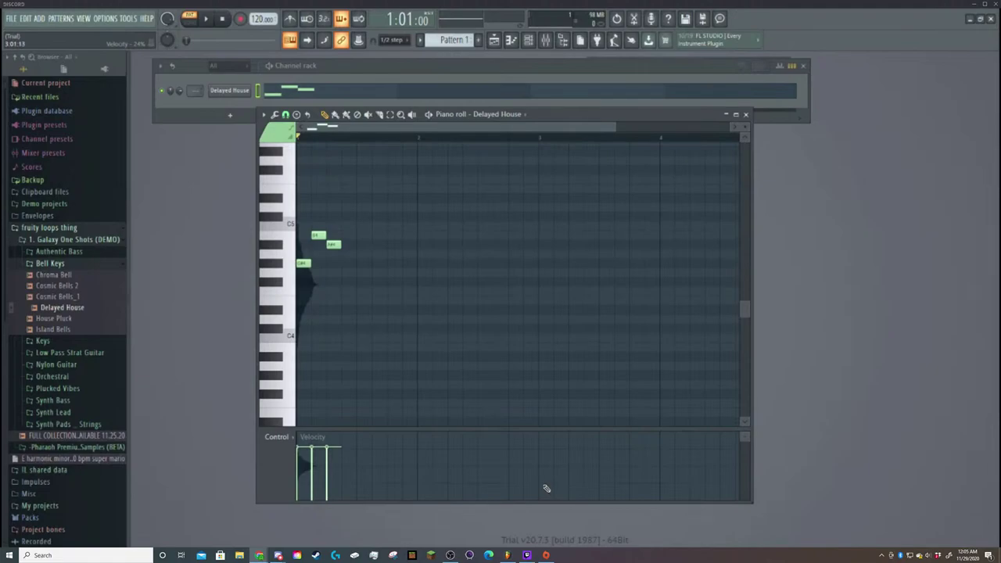
Move all three notes up one semitone to A4, C5 and B4 and play the pattern.
{"action": "scroll", "coordinate": [470, 415], "scroll_direction": "up", "scroll_amount": 1}
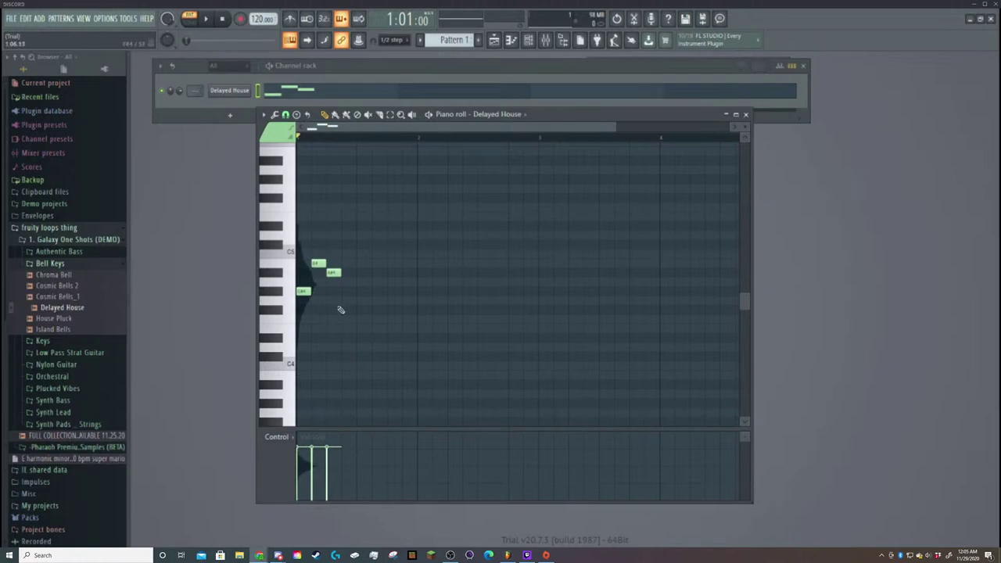
{"action": "left_click_drag", "start_coordinate": [305, 294], "coordinate": [335, 264]}
{"action": "key", "text": "space"}
{"action": "key", "text": "space"}
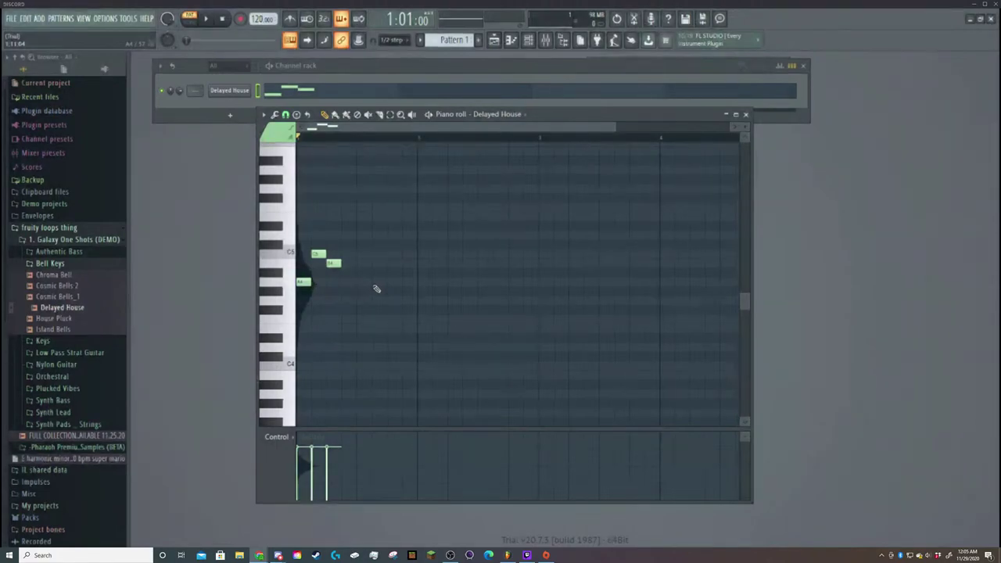
Add short G#4, A4 and C5 notes in succession after the first three melody notes, playing the pattern in between.
{"action": "key", "text": "space"}
{"action": "key", "text": "space"}
{"action": "left_click", "coordinate": [345, 291]}
{"action": "key", "text": "space"}
{"action": "key", "text": "space"}
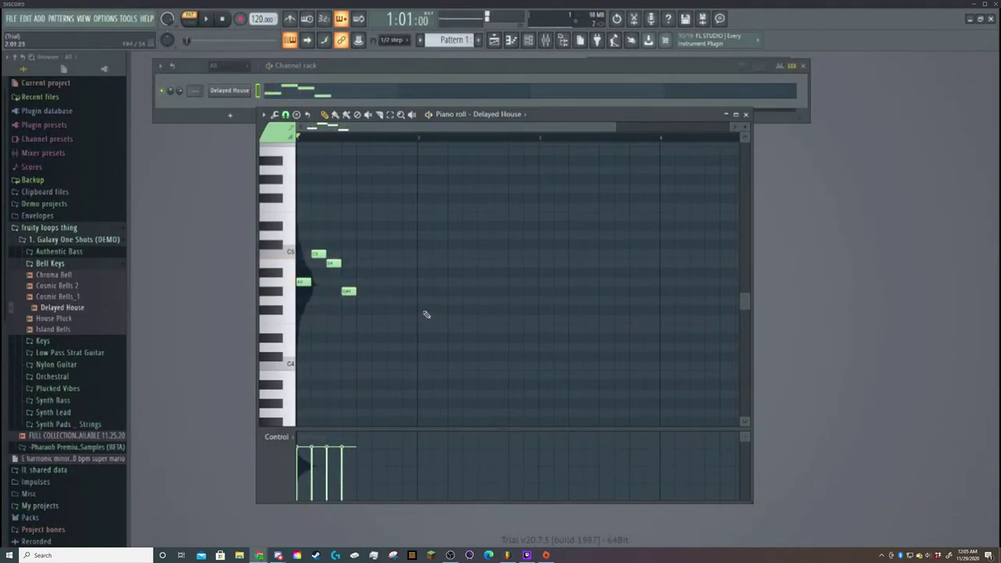
{"action": "left_click", "coordinate": [363, 282]}
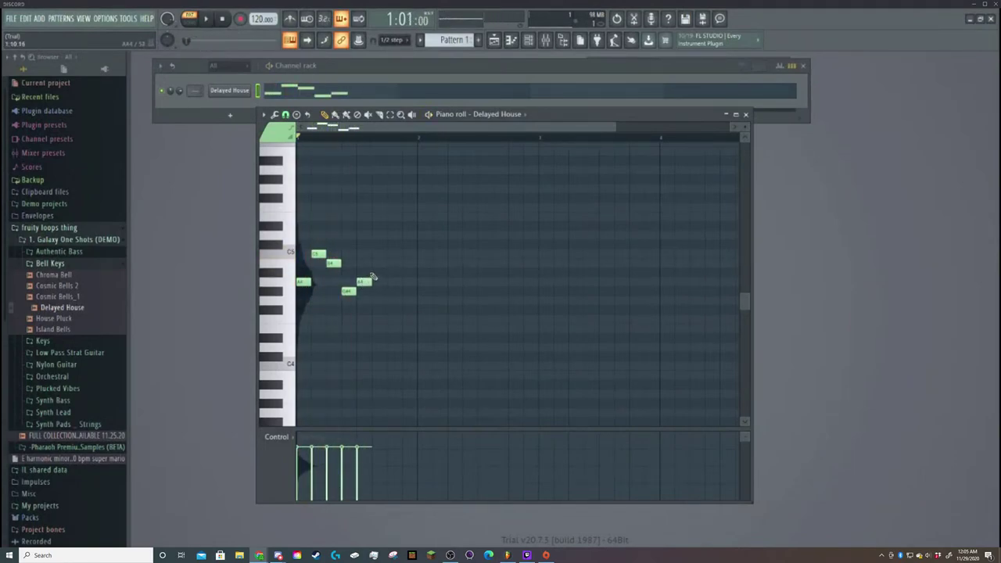
{"action": "left_click", "coordinate": [380, 255]}
Add a B4 note after the second C5, extend it to the end of bar 1 and play the pattern.
{"action": "left_click", "coordinate": [400, 264]}
{"action": "left_click", "coordinate": [398, 264]}
{"action": "right_click", "coordinate": [407, 263]}
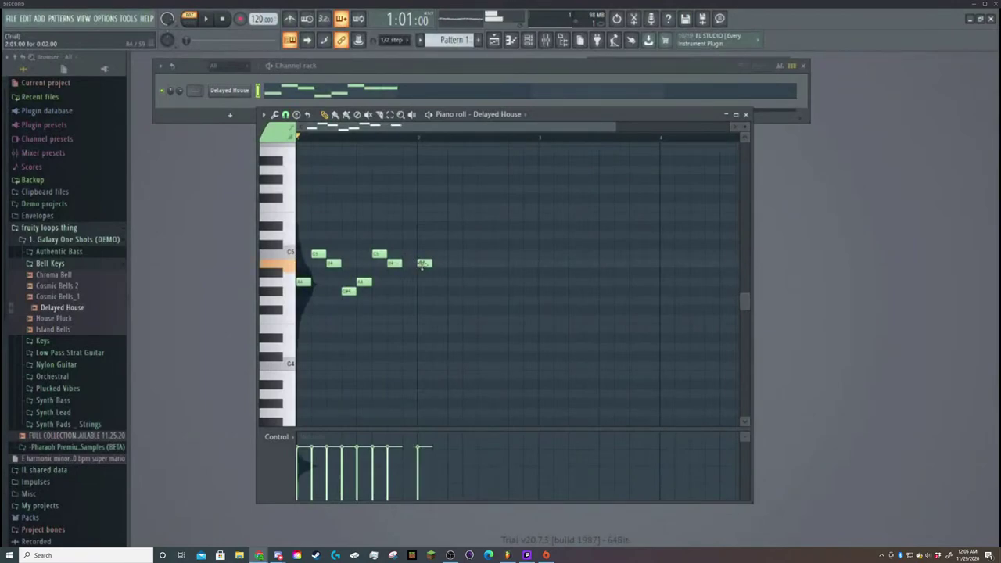
{"action": "left_click_drag", "start_coordinate": [399, 264], "coordinate": [417, 264]}
{"action": "key", "text": "space"}
{"action": "key", "text": "space"}
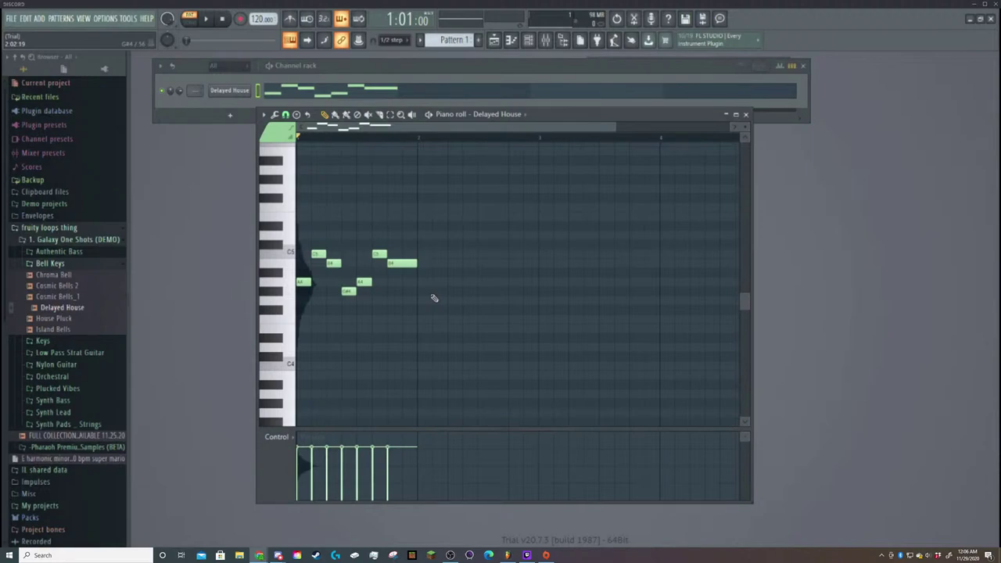
{"action": "key", "text": "space"}
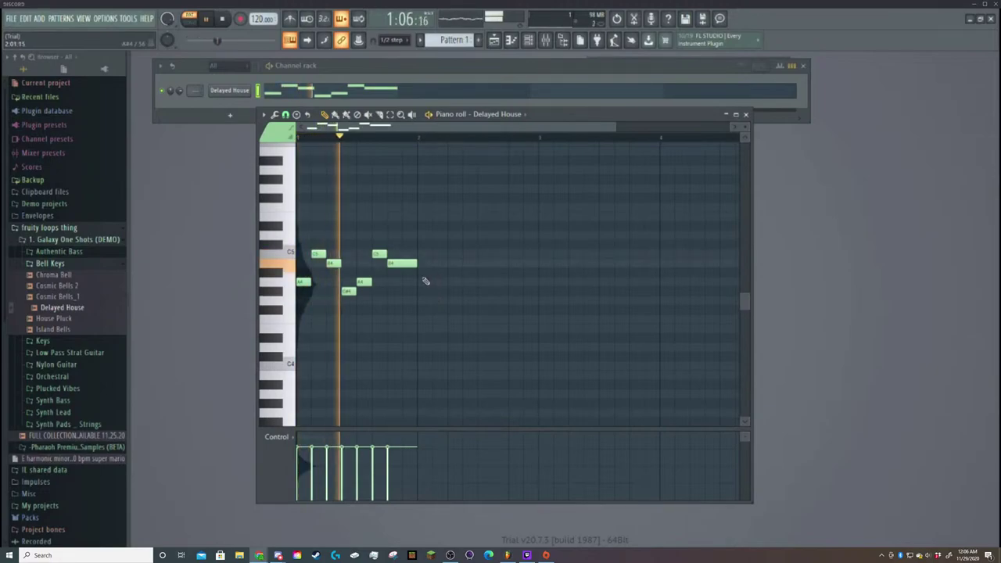
{"action": "key", "text": "space"}
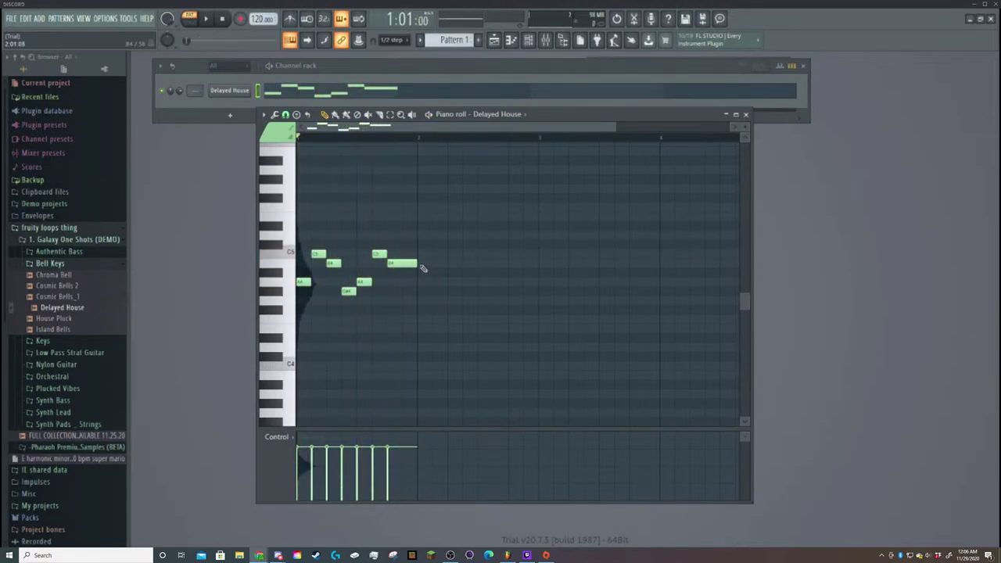
{"action": "left_click", "coordinate": [425, 285]}
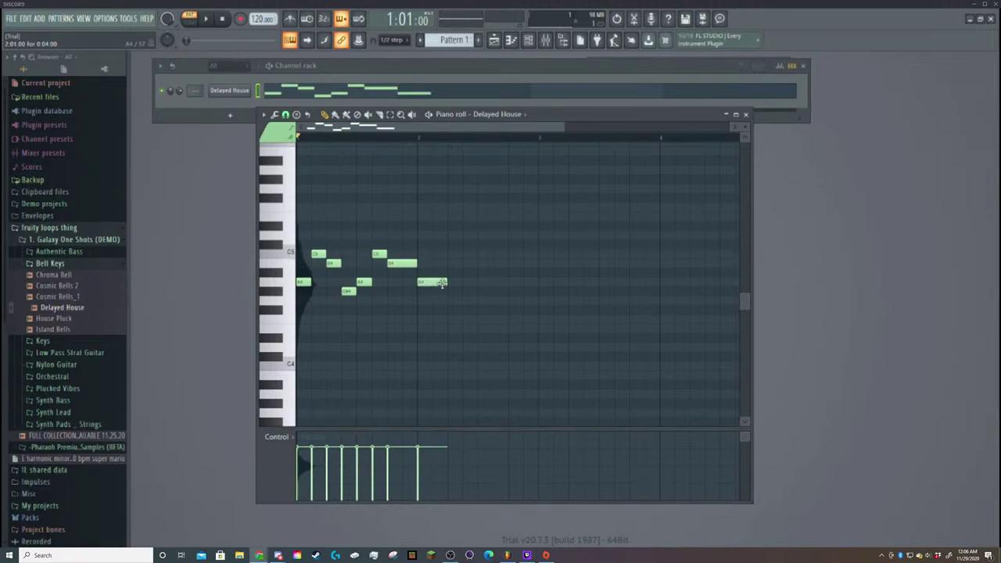
{"action": "right_click", "coordinate": [439, 286]}
{"action": "left_click", "coordinate": [424, 283]}
{"action": "right_click", "coordinate": [423, 282]}
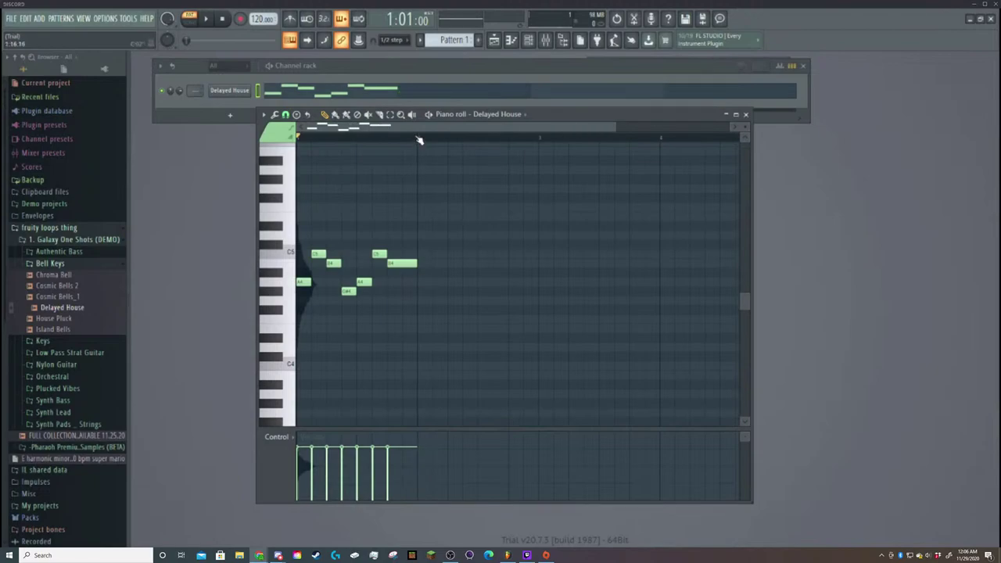
Duplicate all the notes of bar 1 into bar 2, keeping only bar 2 as the time selection.
{"action": "left_click_drag", "start_coordinate": [415, 139], "coordinate": [127, 139]}
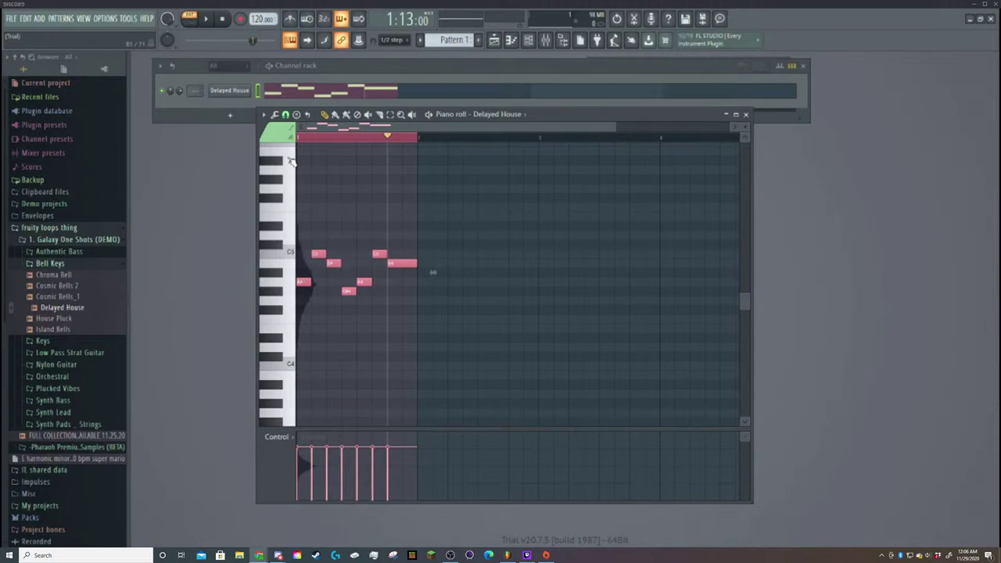
{"action": "key", "text": "ctrl+b"}
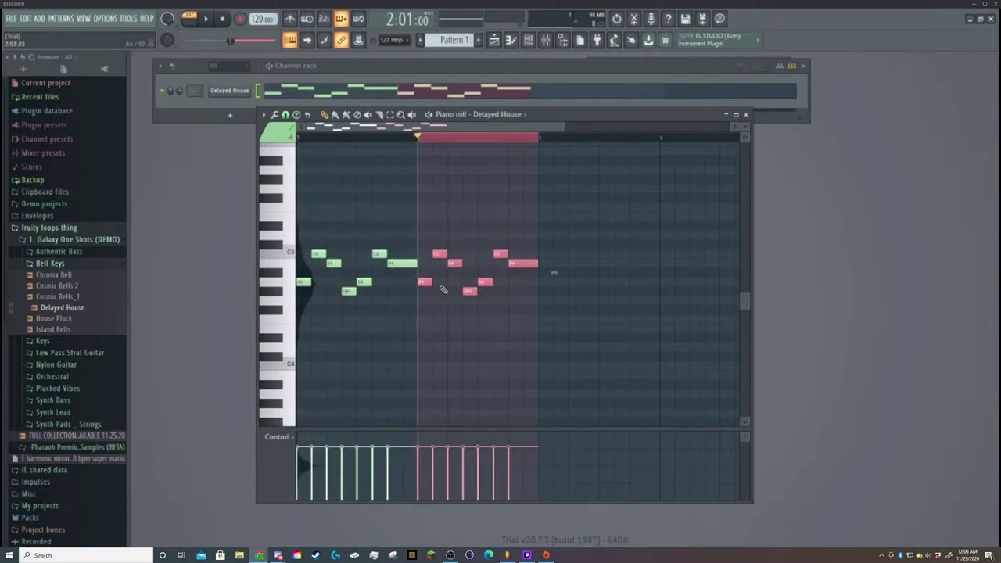
{"action": "key", "text": "space"}
{"action": "left_click", "coordinate": [461, 190]}
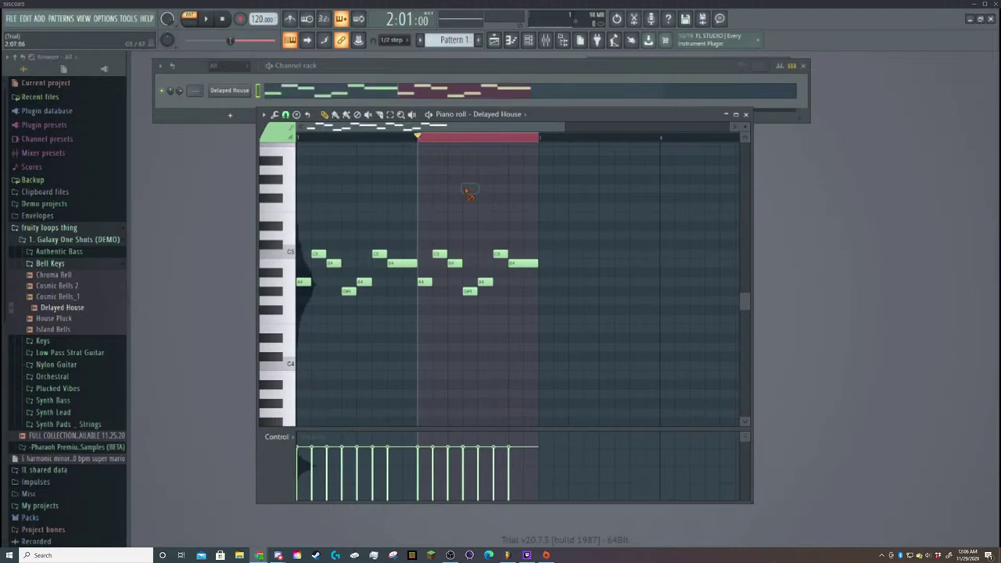
Delete the final C5 and the long B4 from bar 2 and play that bar.
{"action": "right_click", "coordinate": [523, 263]}
{"action": "right_click", "coordinate": [501, 254]}
{"action": "key", "text": "space"}
{"action": "key", "text": "space"}
{"action": "key", "text": "space"}
{"action": "key", "text": "space"}
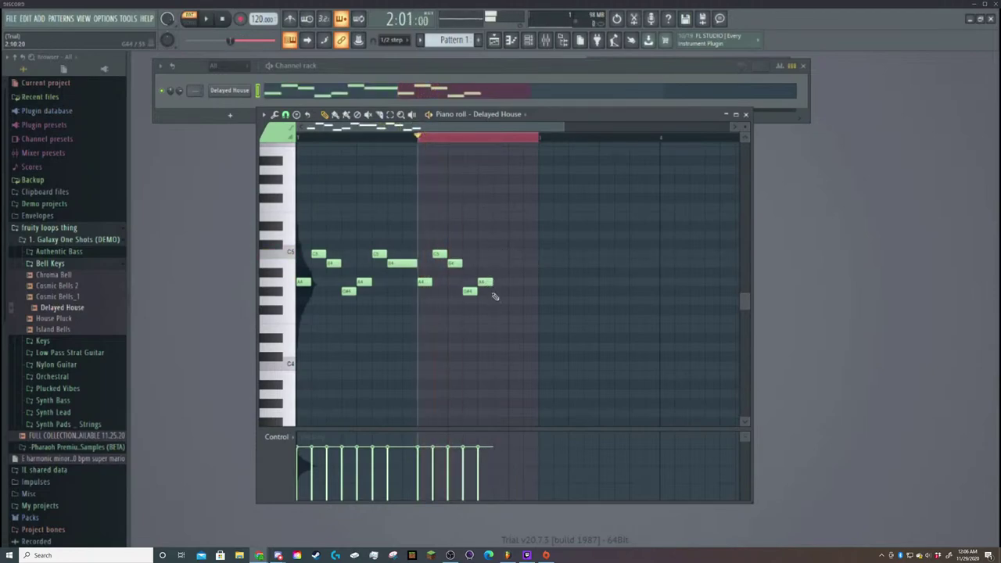
{"action": "right_click", "coordinate": [485, 282]}
{"action": "key", "text": "space"}
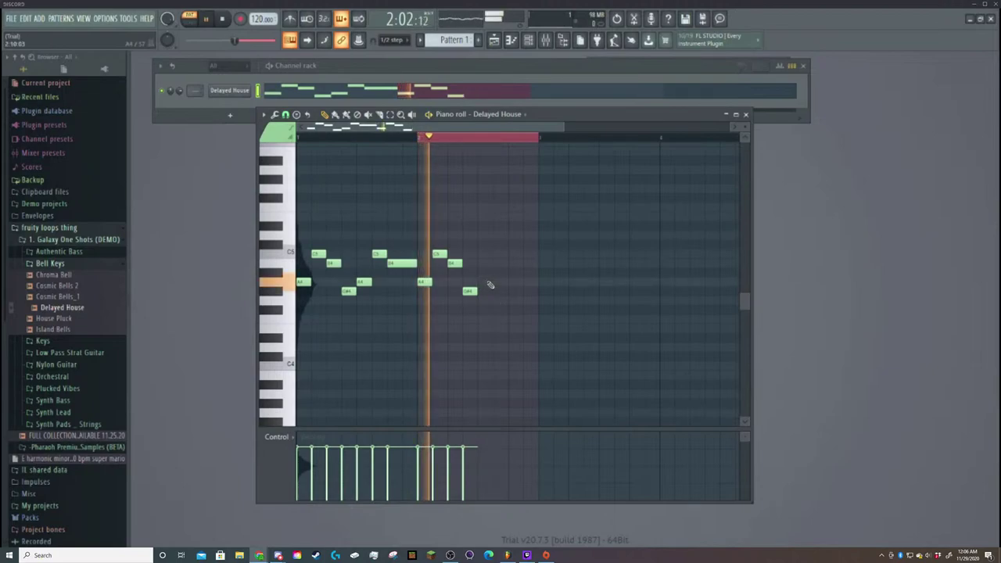
{"action": "key", "text": "space"}
{"action": "left_click", "coordinate": [490, 283]}
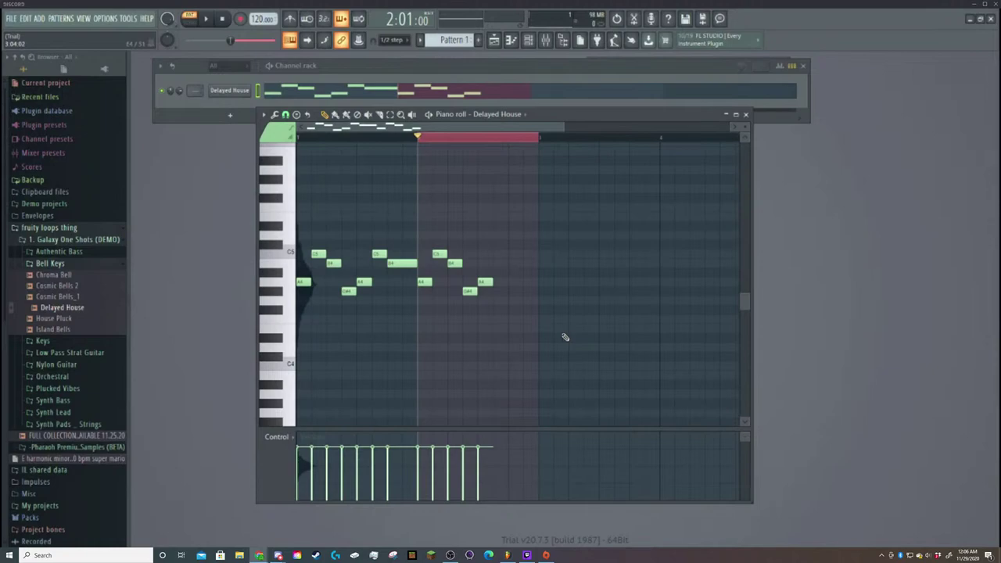
Finish bar 2 with three consecutive short notes on F4, G#4 and E4.
{"action": "left_click", "coordinate": [500, 329]}
{"action": "left_click_drag", "start_coordinate": [500, 329], "coordinate": [501, 318]}
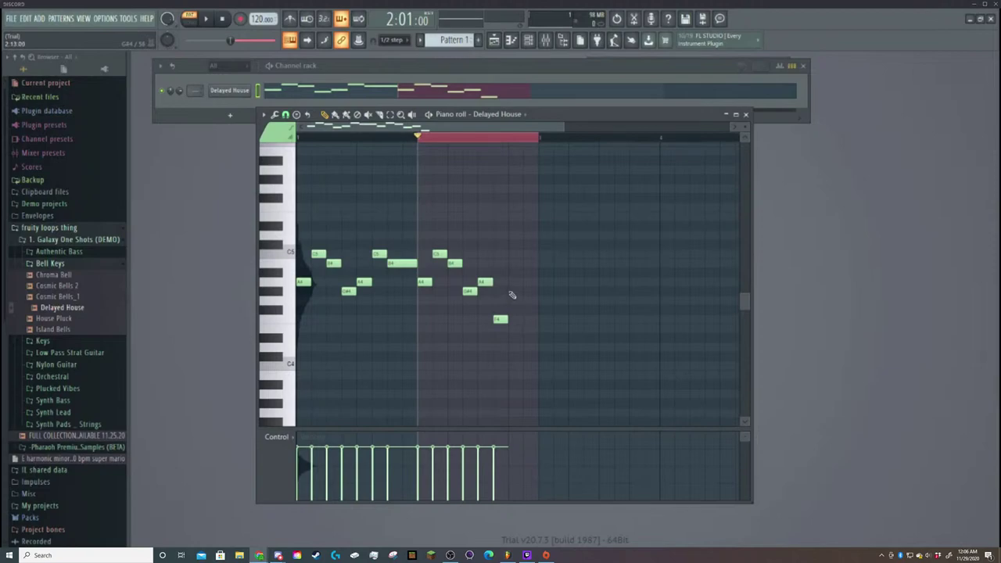
{"action": "left_click", "coordinate": [514, 295]}
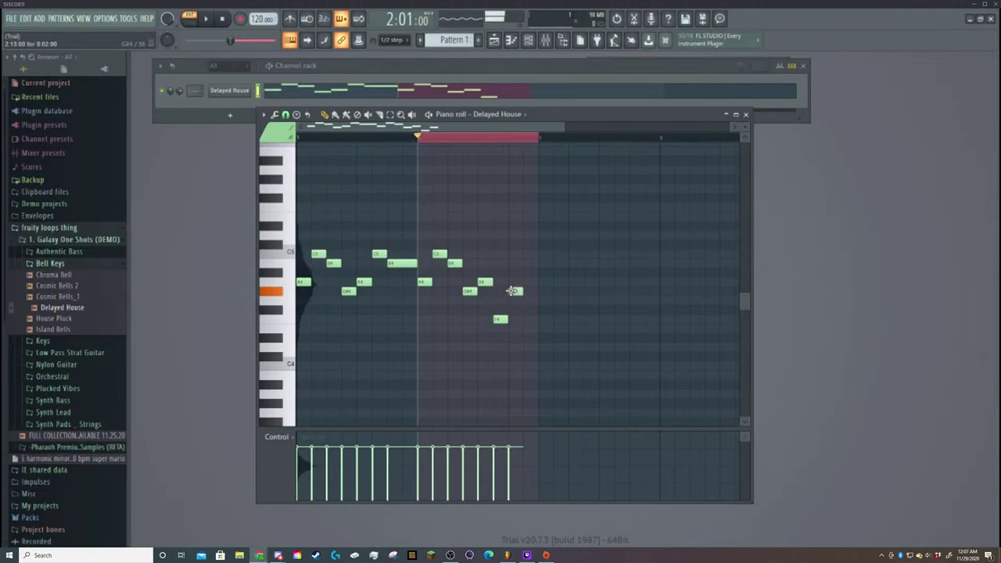
{"action": "left_click", "coordinate": [533, 331]}
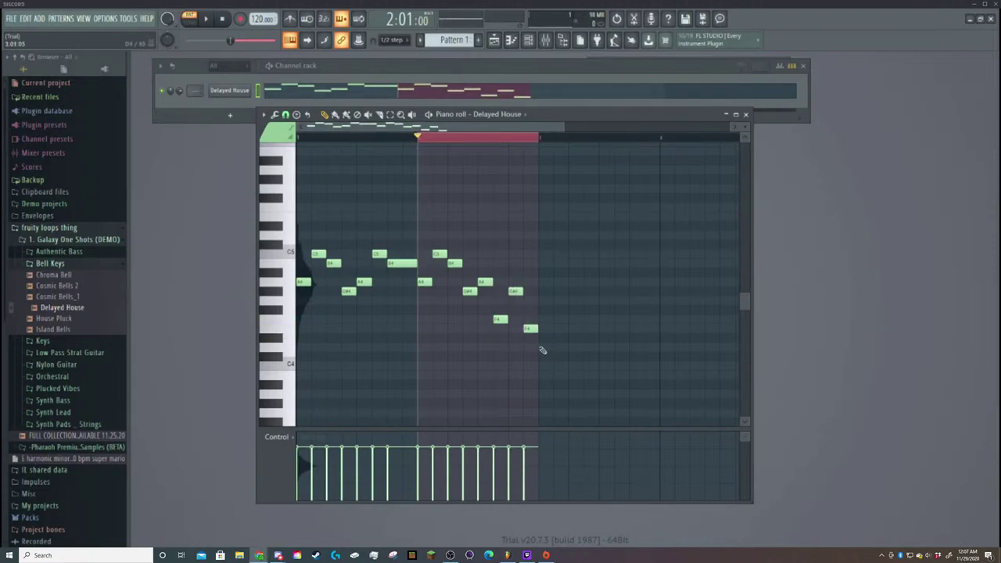
Clear the time selection over bar 2 and play the two-bar pattern from its start.
{"action": "left_click_drag", "start_coordinate": [418, 137], "coordinate": [254, 144]}
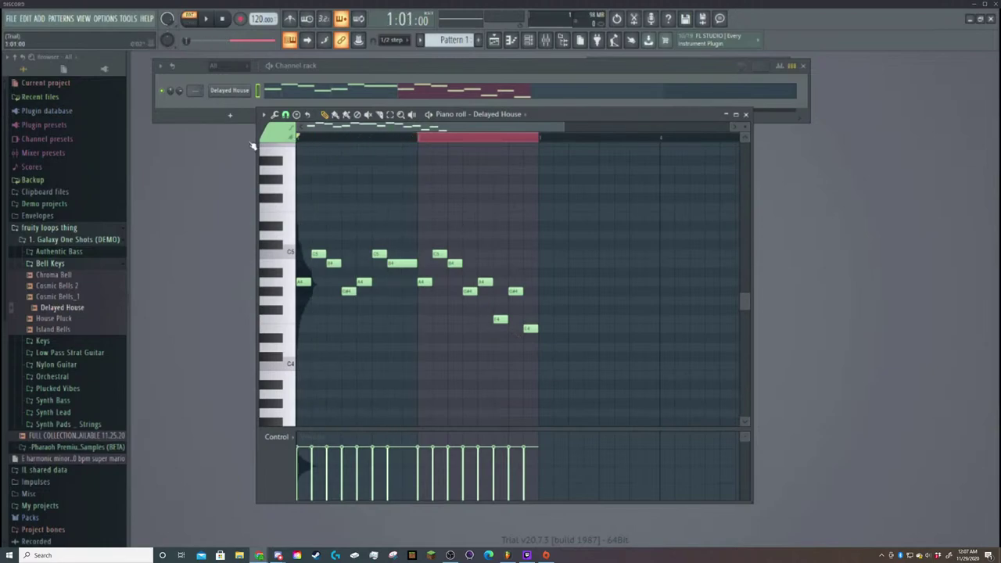
{"action": "left_click", "coordinate": [440, 141]}
{"action": "right_click", "coordinate": [440, 142]}
{"action": "left_click_drag", "start_coordinate": [434, 139], "coordinate": [163, 168]}
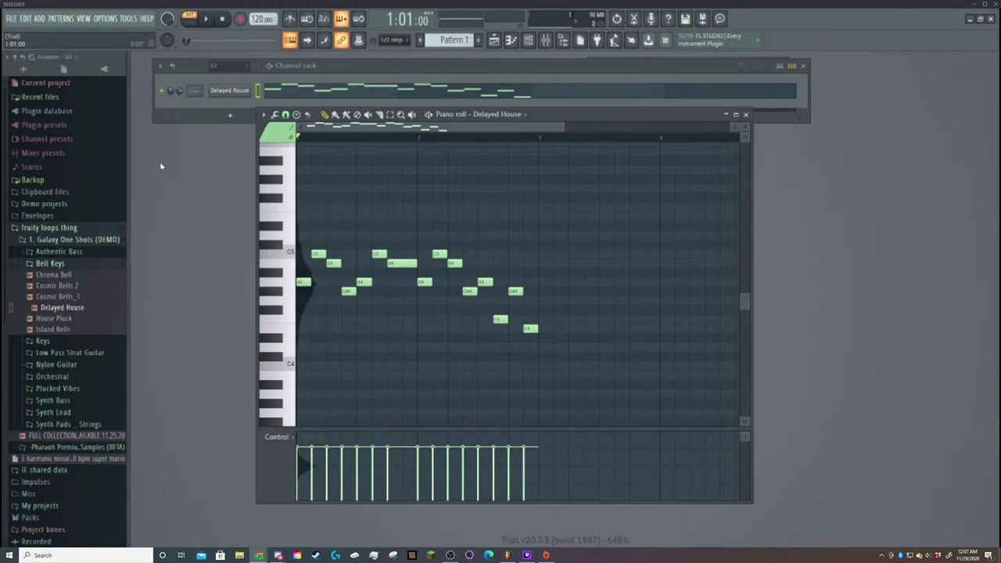
{"action": "key", "text": "space"}
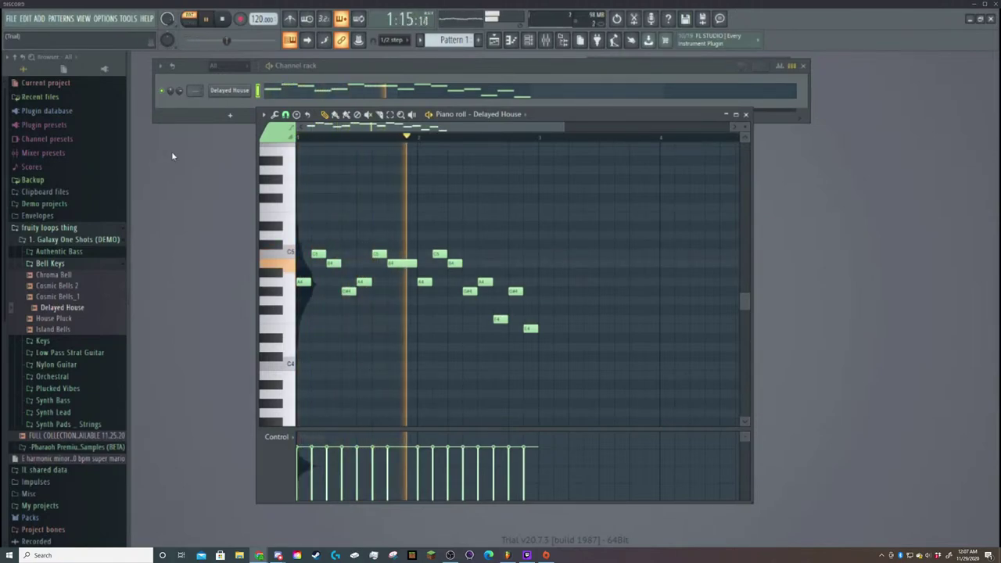
{"action": "key", "text": "space"}
{"action": "key", "text": "space"}
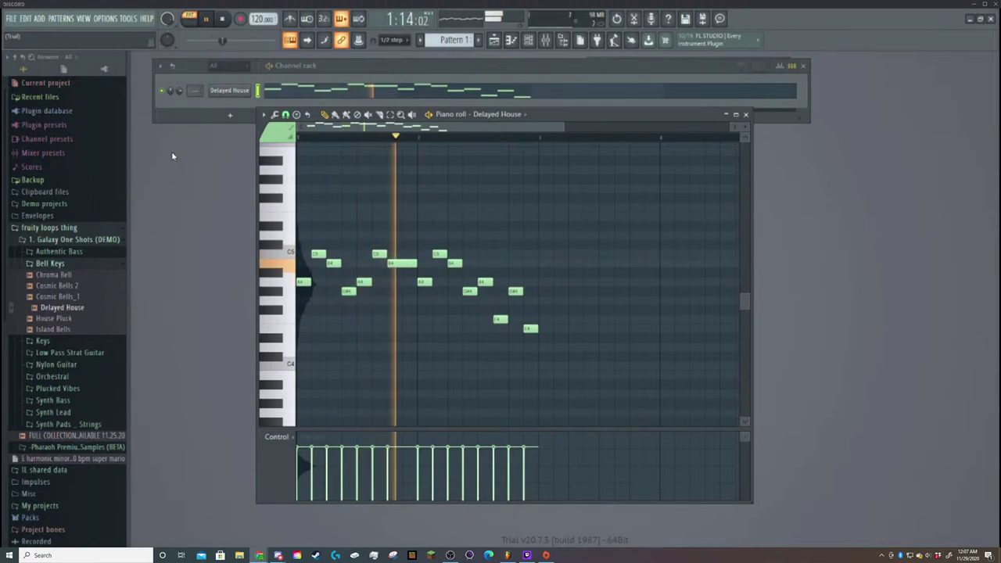
{"action": "key", "text": "space"}
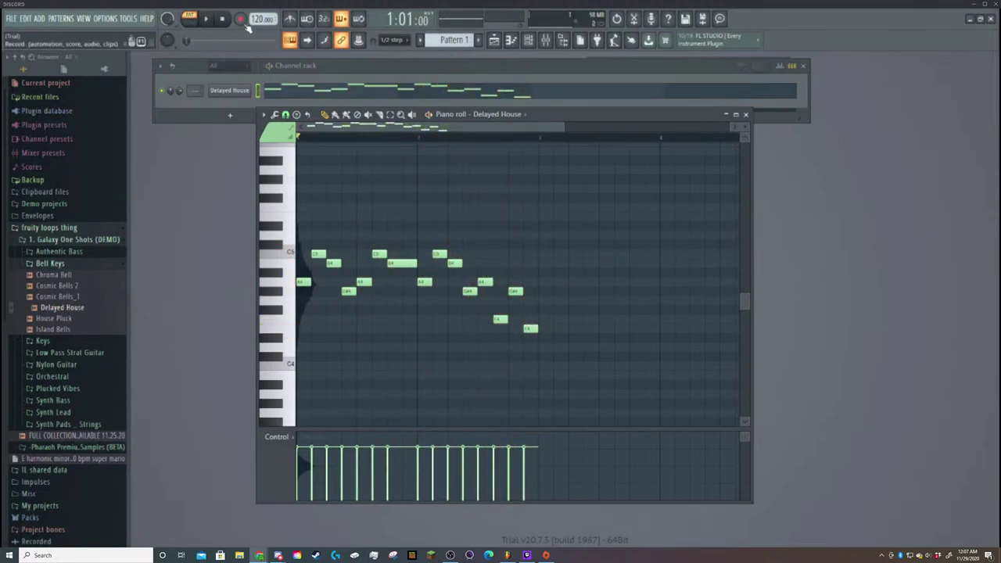
Set the project tempo to 105 BPM and play the pattern.
{"action": "left_click_drag", "start_coordinate": [255, 19], "coordinate": [254, 23]}
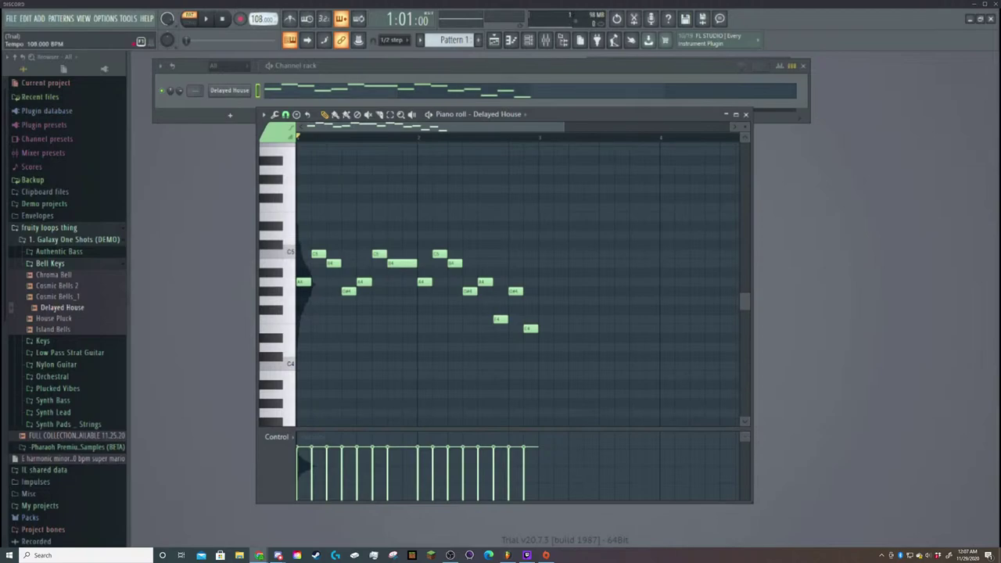
{"action": "key", "text": "space"}
{"action": "key", "text": "space"}
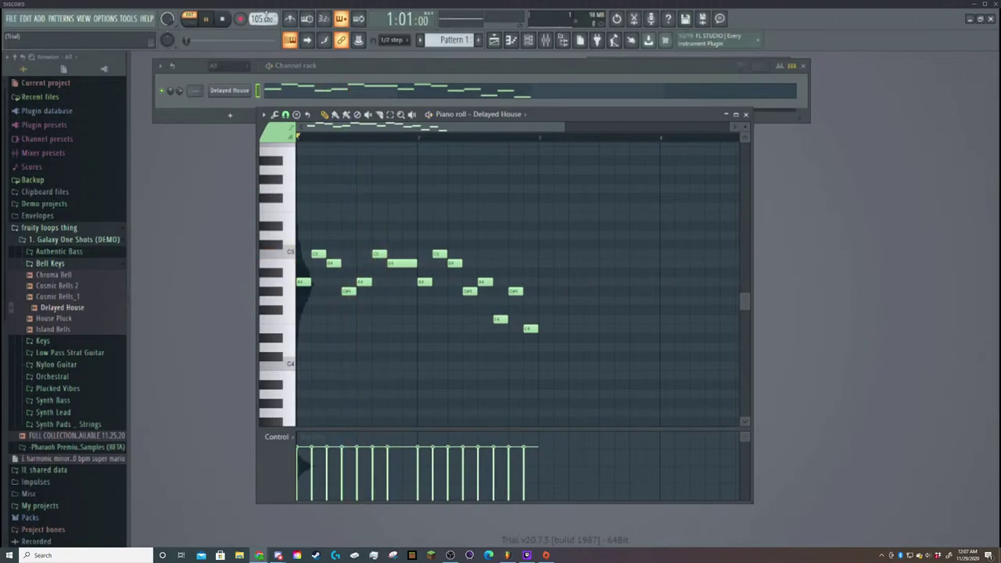
{"action": "key", "text": "space"}
{"action": "key", "text": "space"}
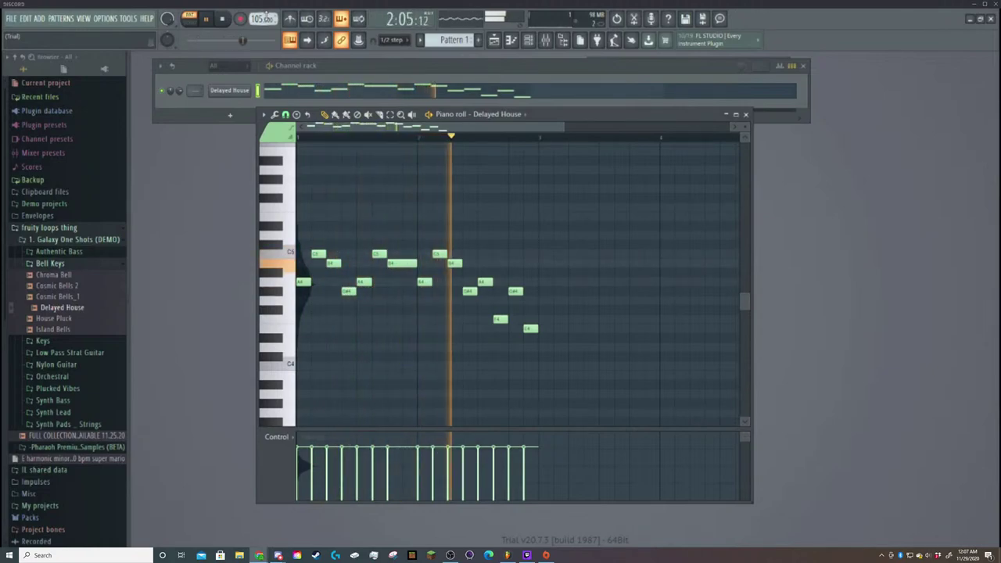
{"action": "key", "text": "space"}
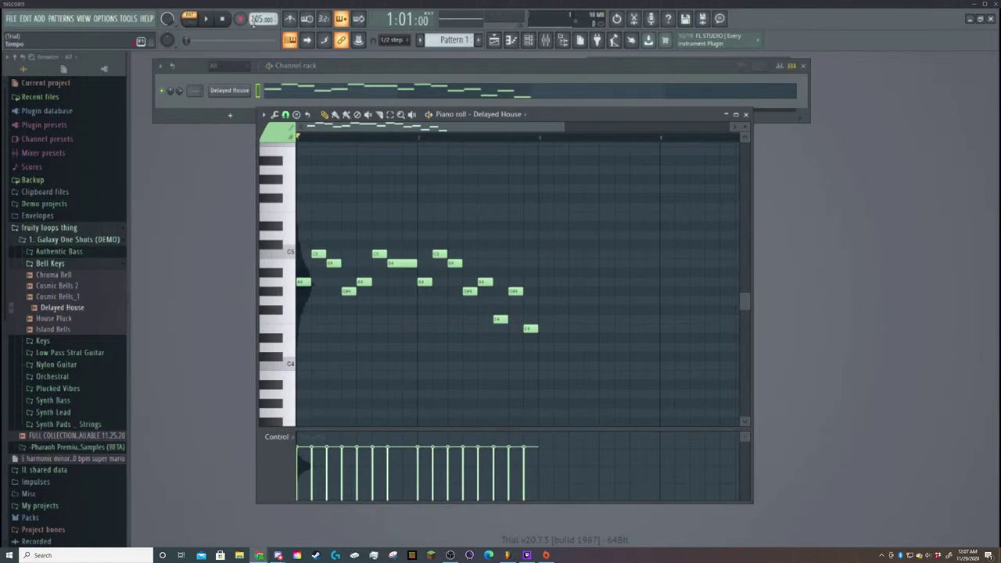
{"action": "key", "text": "space"}
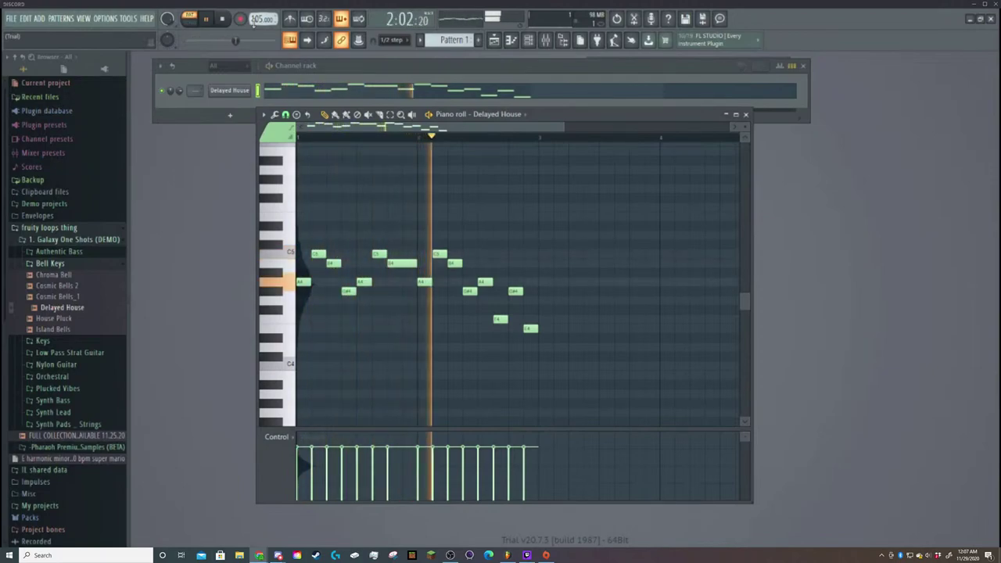
{"action": "key", "text": "space"}
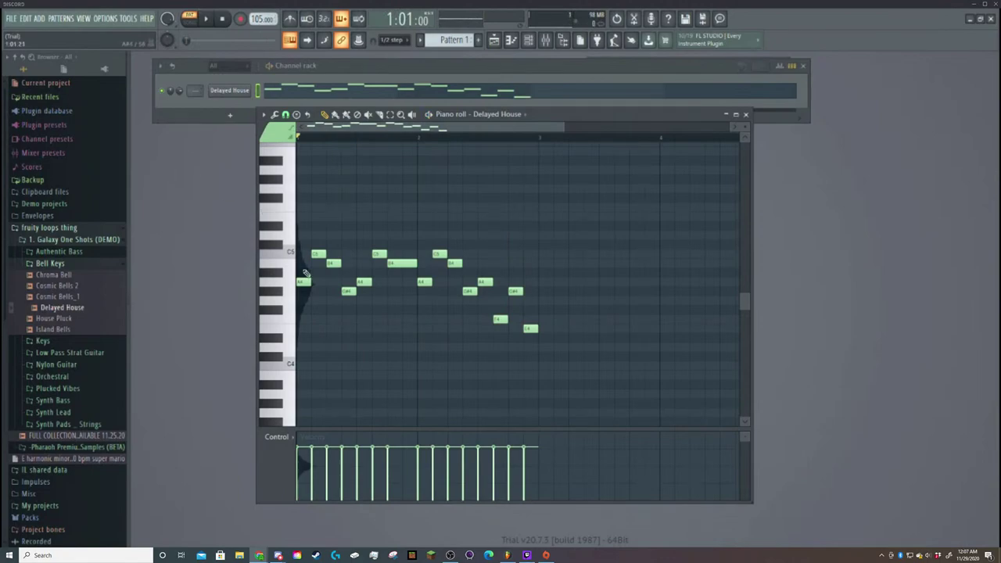
Transpose all melody notes in both bars down one semitone and play the pattern.
{"action": "key", "text": "ctrl+a"}
{"action": "key", "text": "Down"}
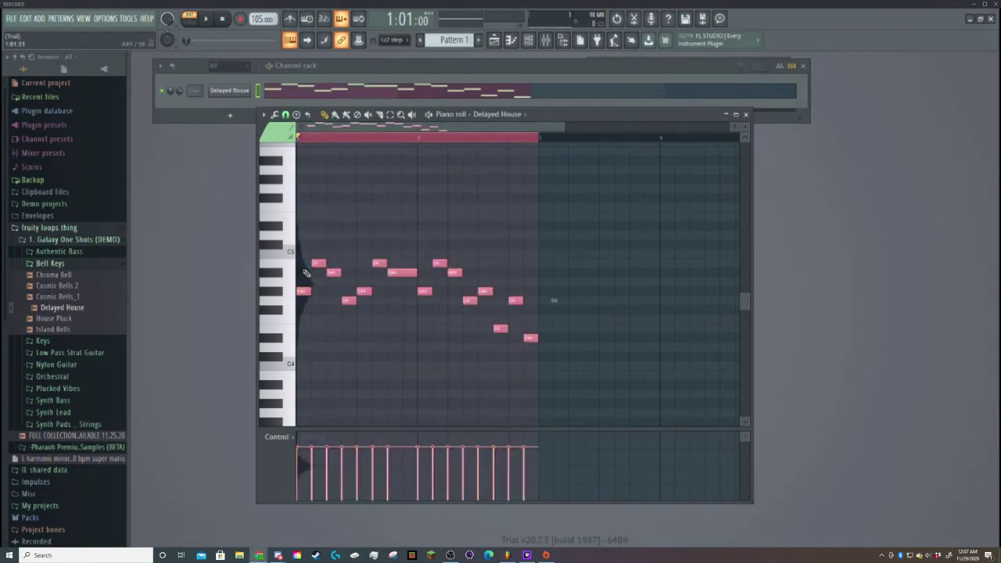
{"action": "key", "text": "space"}
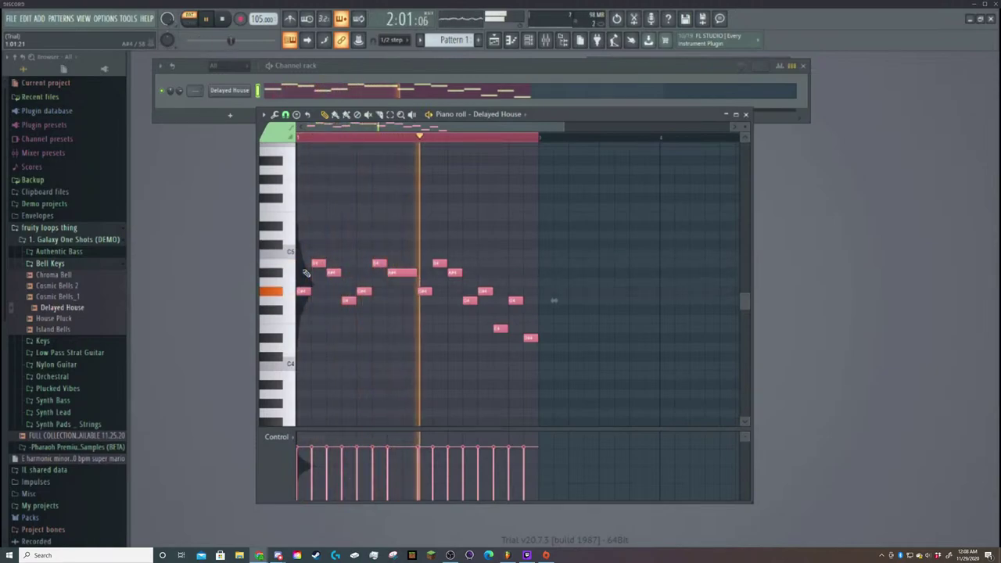
{"action": "key", "text": "space"}
{"action": "key", "text": "space"}
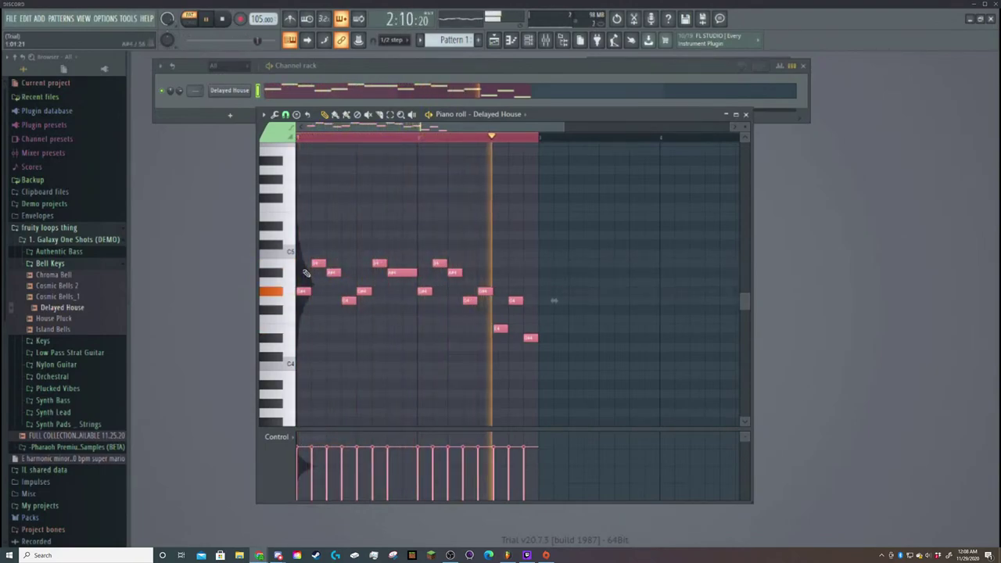
{"action": "key", "text": "space"}
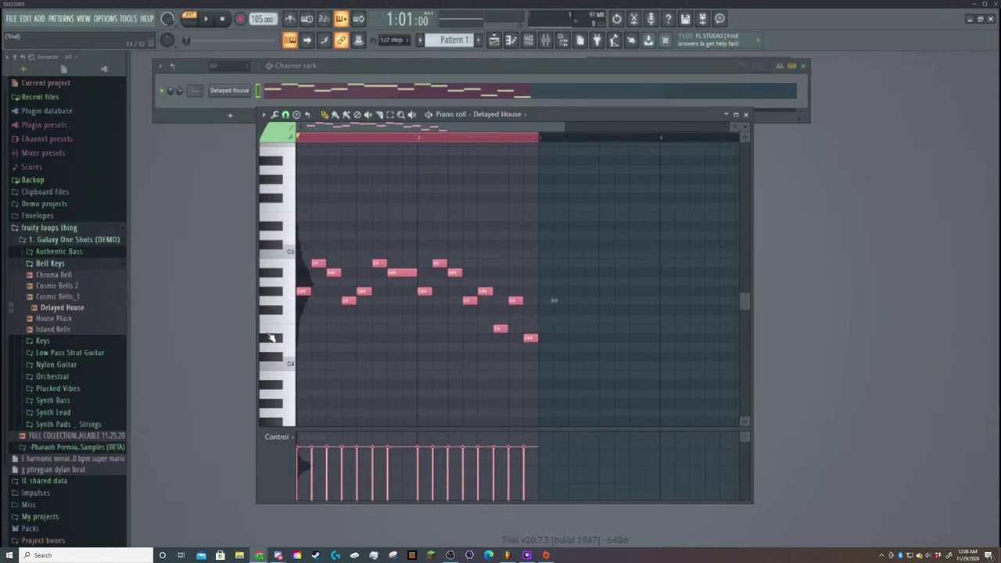
{"action": "key", "text": "space"}
{"action": "key", "text": "space"}
{"action": "key", "text": "space"}
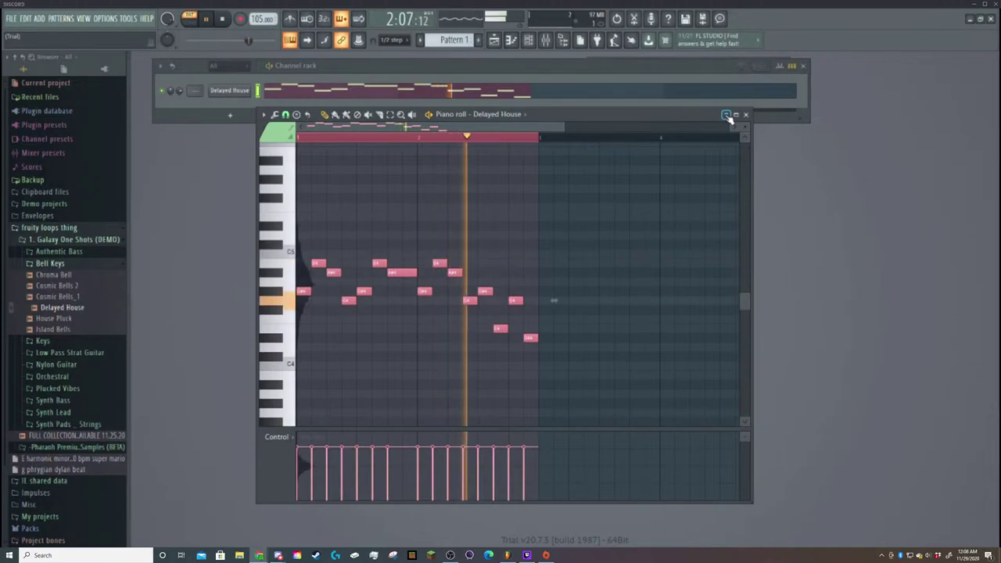
{"action": "key", "text": "space"}
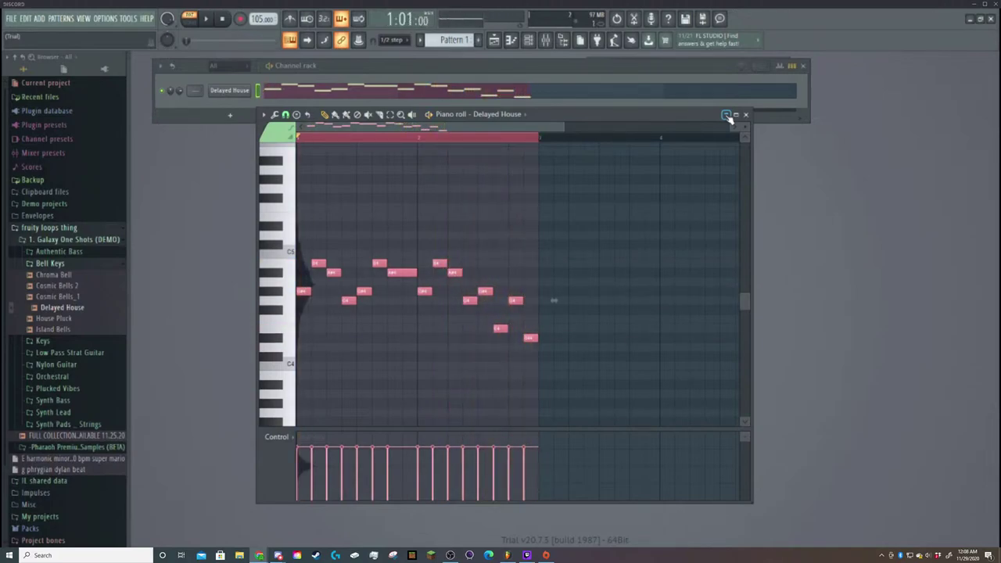
{"action": "key", "text": "space"}
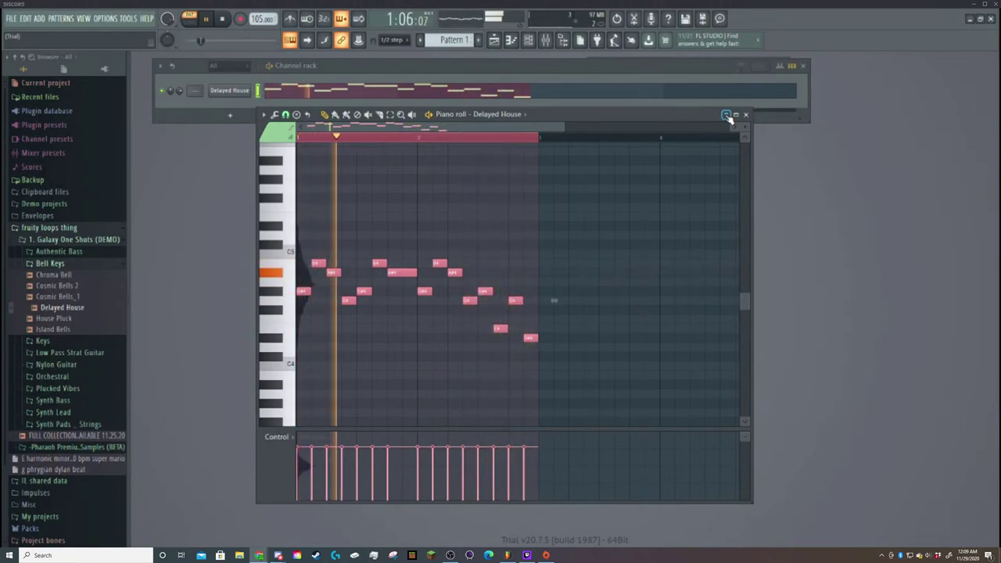
Stop playback, minimize the piano roll and audition bass one shots from the Authentic Bass and Synth Bass folders.
{"action": "key", "text": "space"}
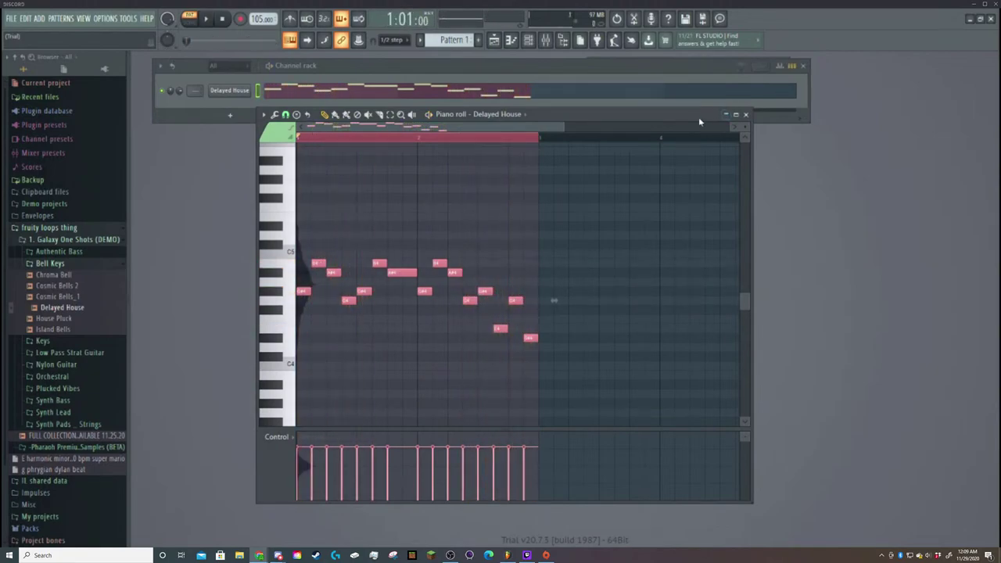
{"action": "left_click", "coordinate": [726, 114]}
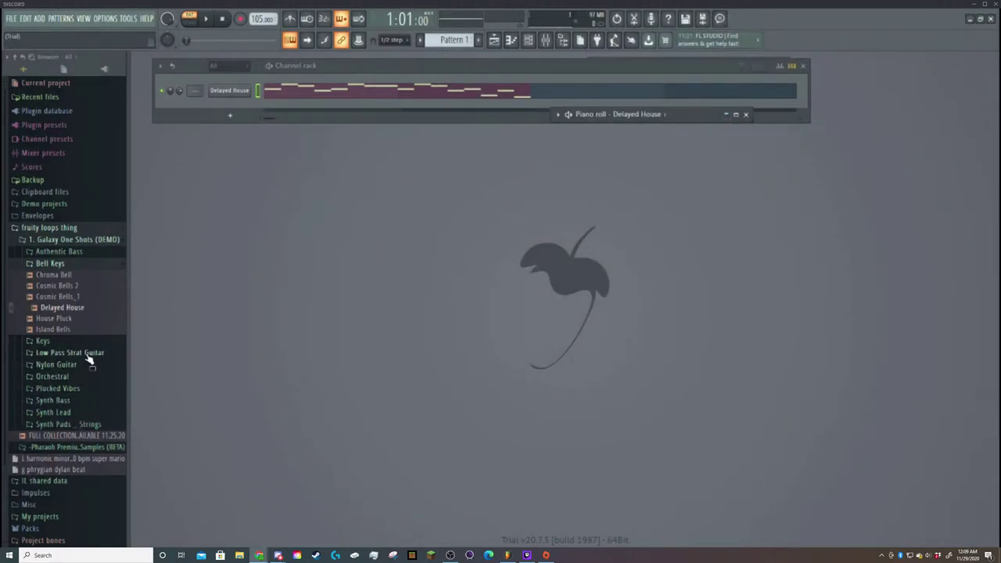
{"action": "left_click", "coordinate": [72, 252]}
{"action": "left_click", "coordinate": [77, 285]}
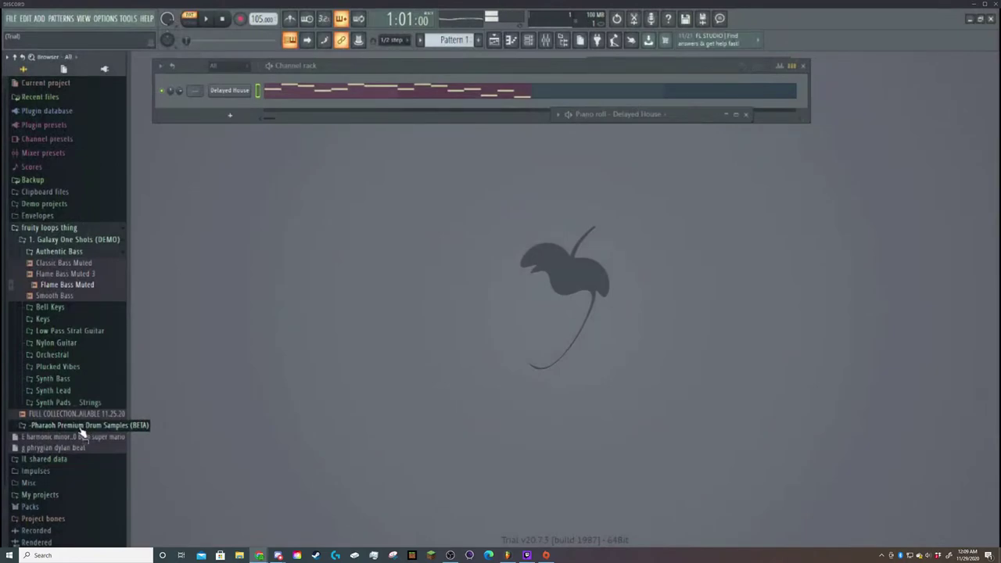
{"action": "left_click", "coordinate": [59, 380]}
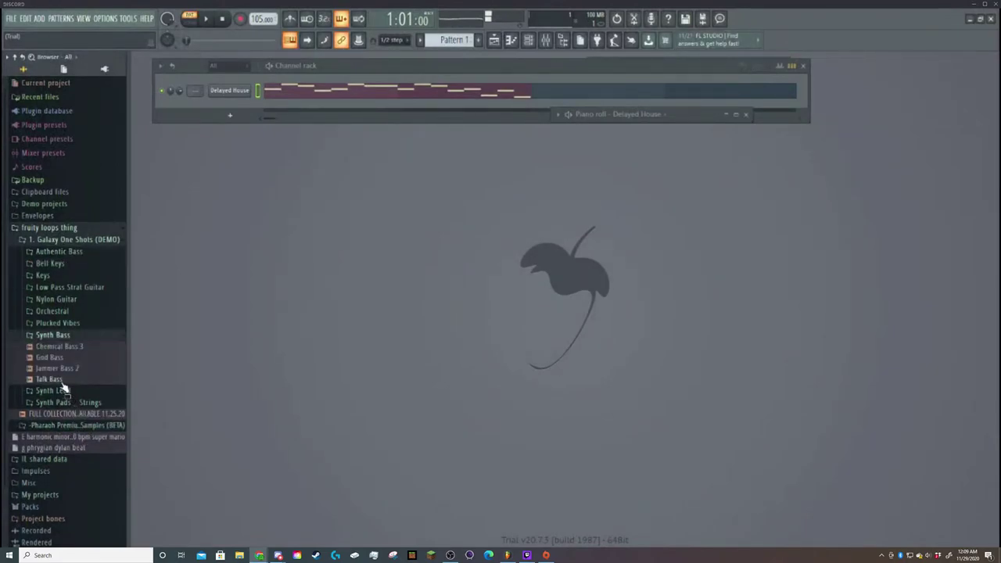
{"action": "left_click", "coordinate": [69, 359]}
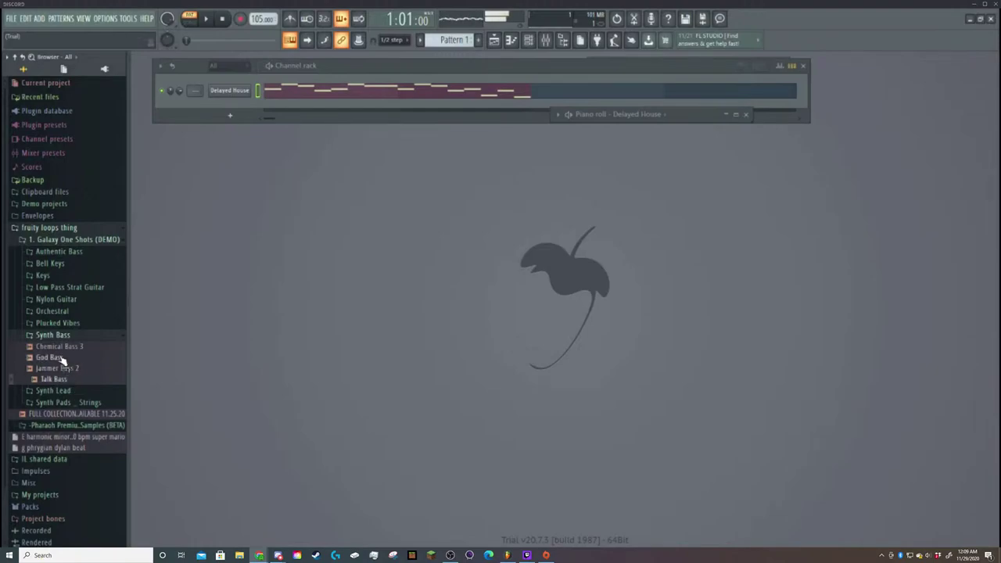
Audition the Short Thump and Attitude 808s in the Pharaoh Premium Drum Samples pack.
{"action": "left_click", "coordinate": [69, 426]}
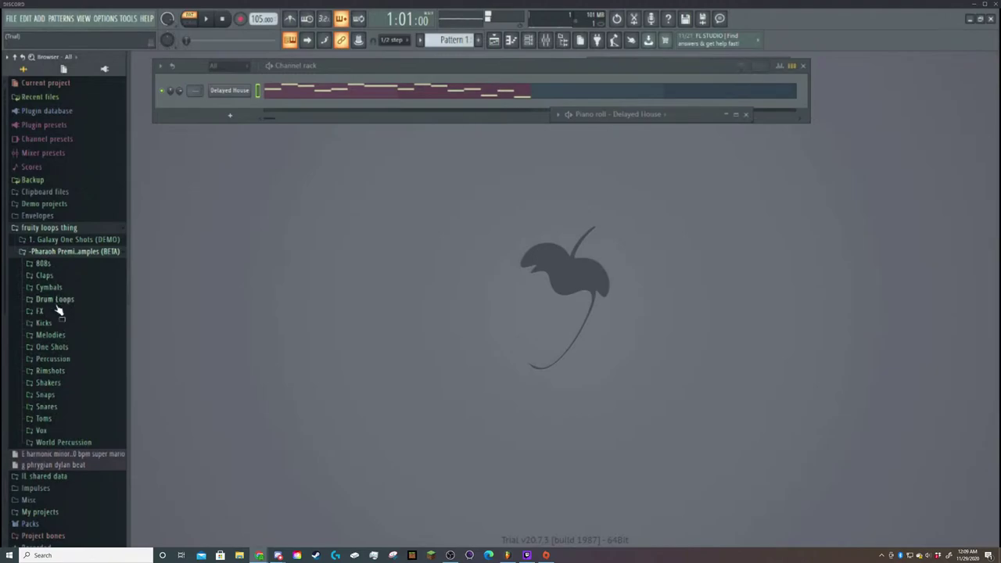
{"action": "left_click", "coordinate": [43, 264]}
{"action": "left_click", "coordinate": [79, 319]}
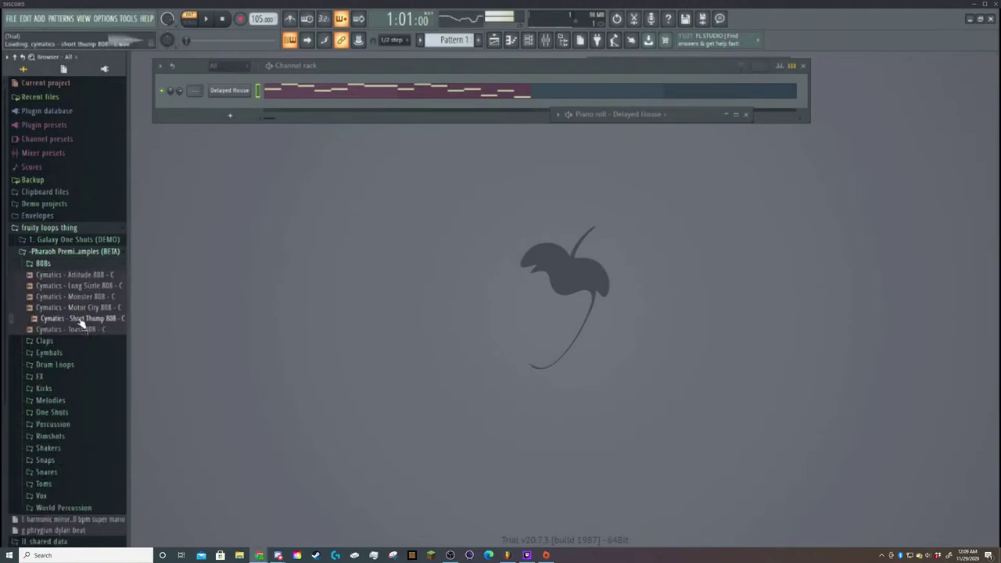
{"action": "left_click", "coordinate": [90, 276]}
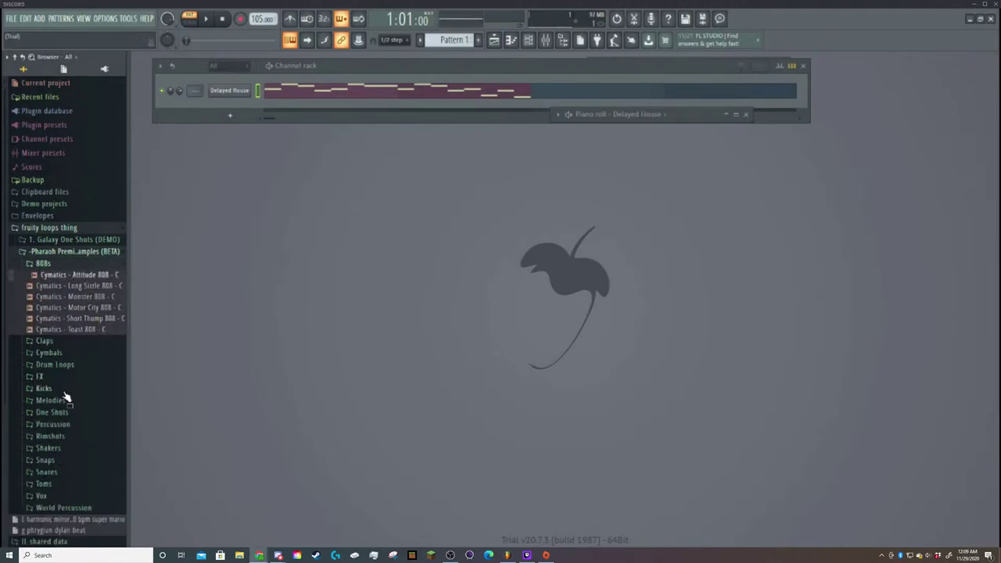
Return to the Galaxy One Shots Synth Bass folder and compare Chemical Bass 3, God Bass and Jammer Bass 2.
{"action": "left_click", "coordinate": [68, 240]}
{"action": "left_click", "coordinate": [68, 240]}
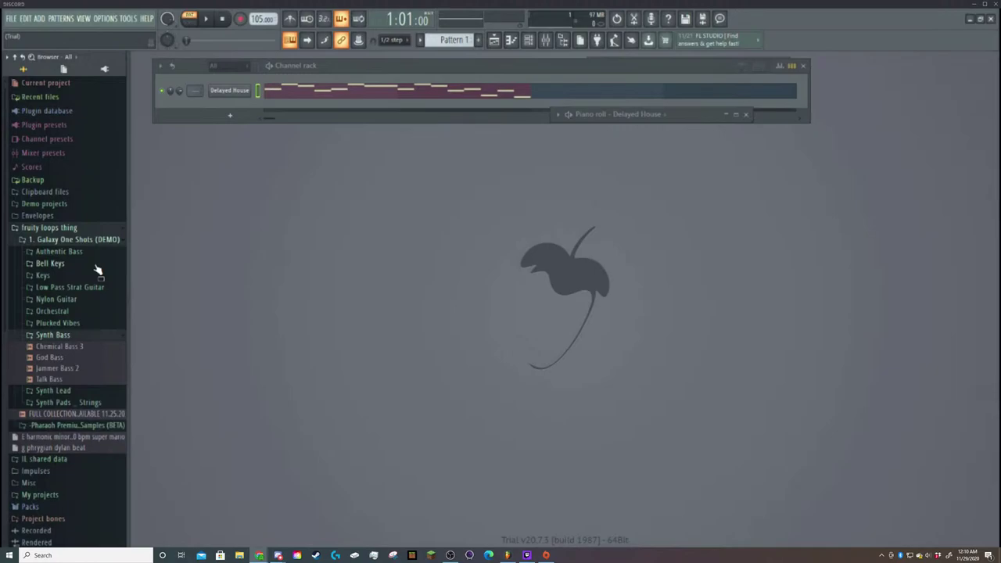
{"action": "left_click", "coordinate": [92, 351]}
{"action": "left_click", "coordinate": [89, 359]}
{"action": "left_click", "coordinate": [85, 369]}
{"action": "key", "text": "Up"}
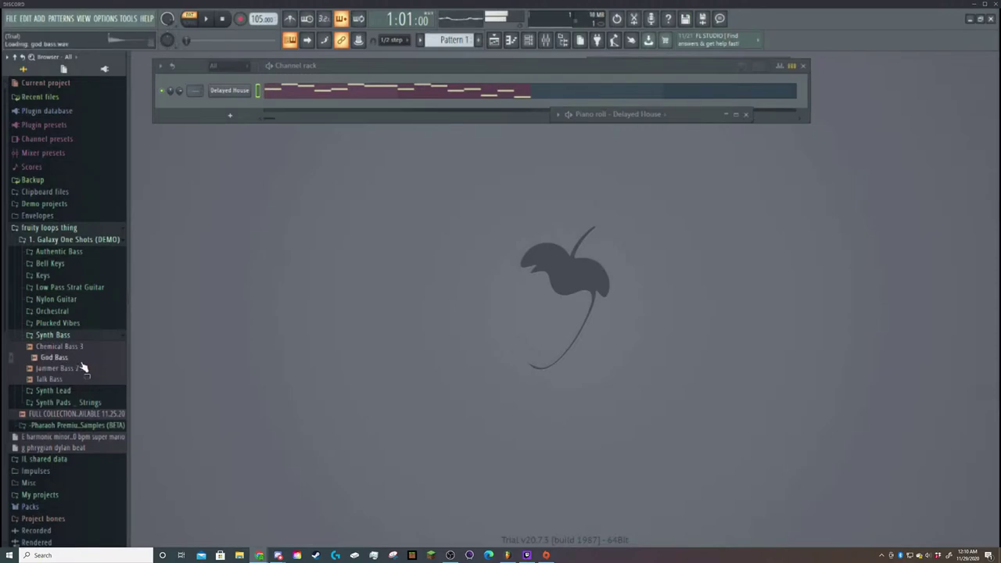
{"action": "left_click", "coordinate": [64, 368]}
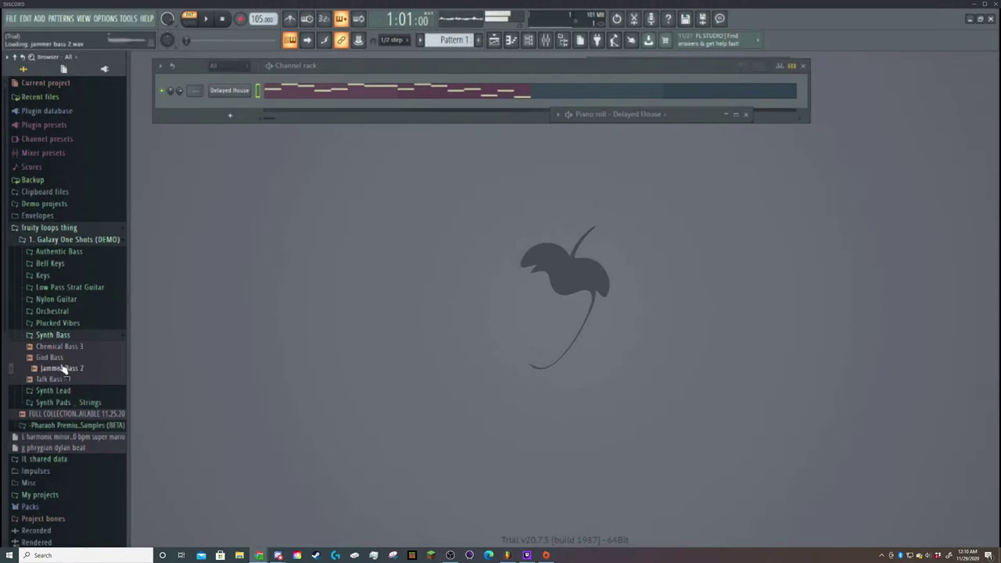
{"action": "left_click", "coordinate": [57, 357]}
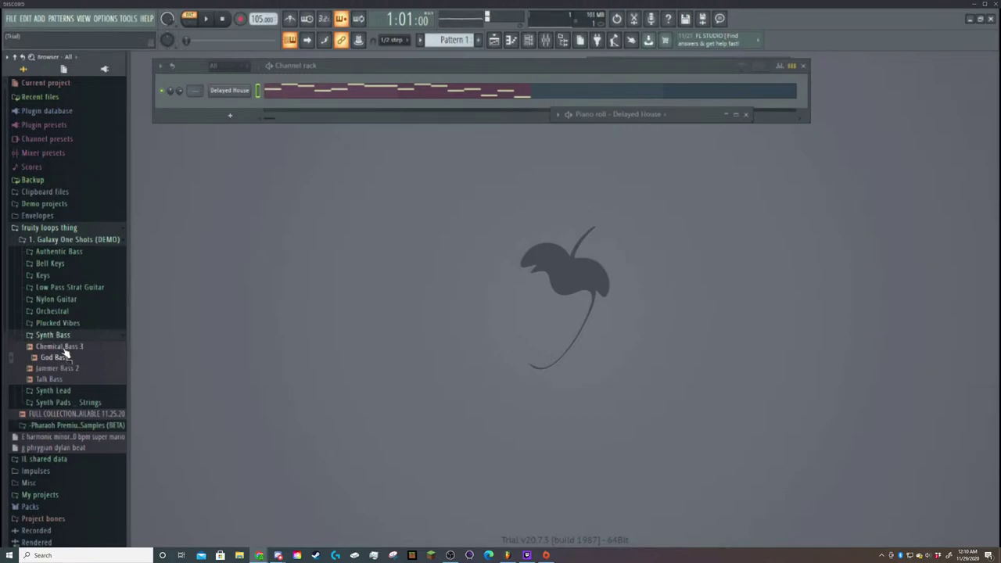
{"action": "left_click", "coordinate": [64, 348]}
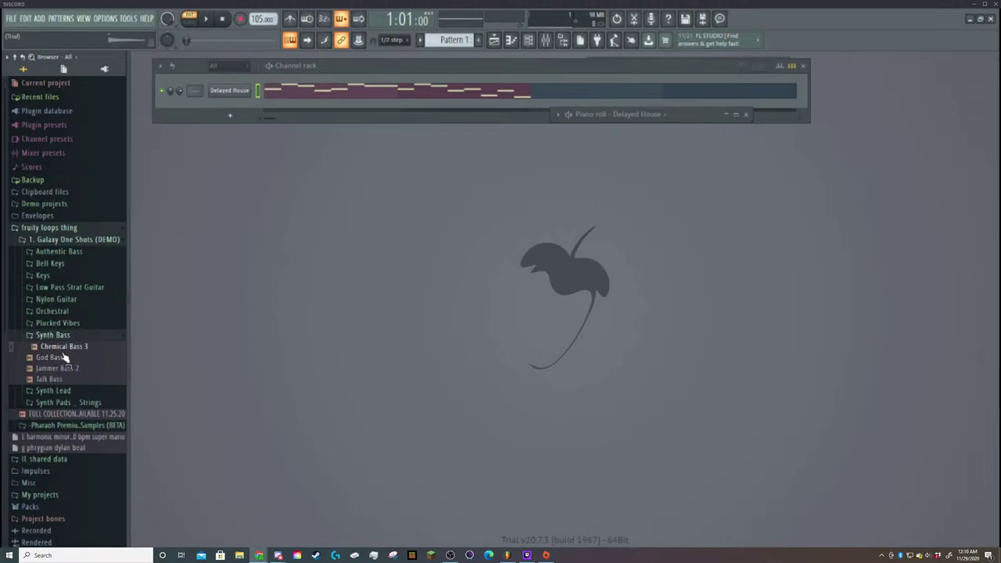
Audition the four Authentic Bass samples: Classic Bass Muted, Flame Bass Muted 3, Flame Bass Muted and Smooth Bass.
{"action": "left_click", "coordinate": [60, 254]}
{"action": "left_click", "coordinate": [61, 263]}
{"action": "left_click", "coordinate": [62, 274]}
{"action": "left_click", "coordinate": [65, 285]}
{"action": "left_click", "coordinate": [65, 295]}
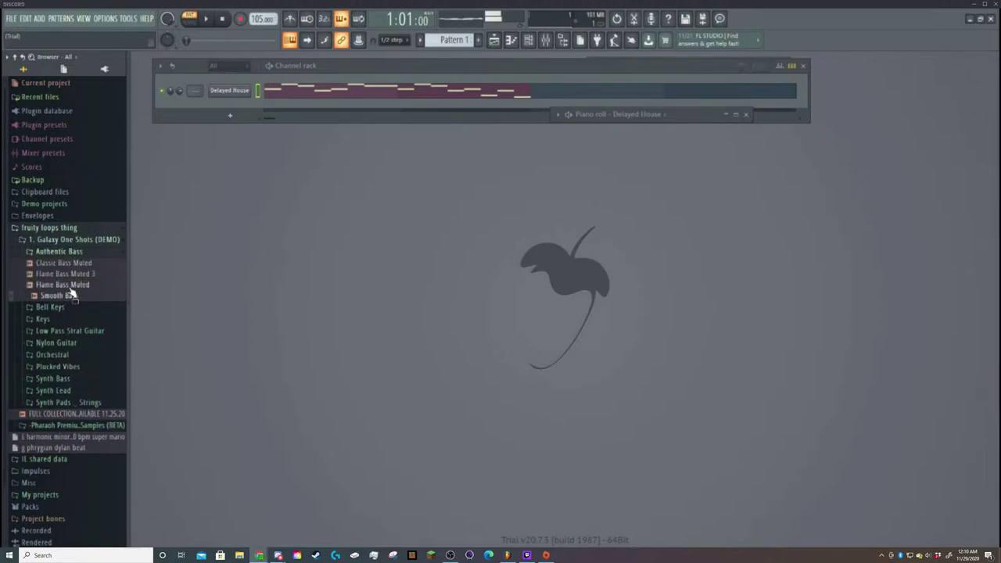
{"action": "key", "text": "Up"}
{"action": "key", "text": "Up"}
{"action": "key", "text": "Up"}
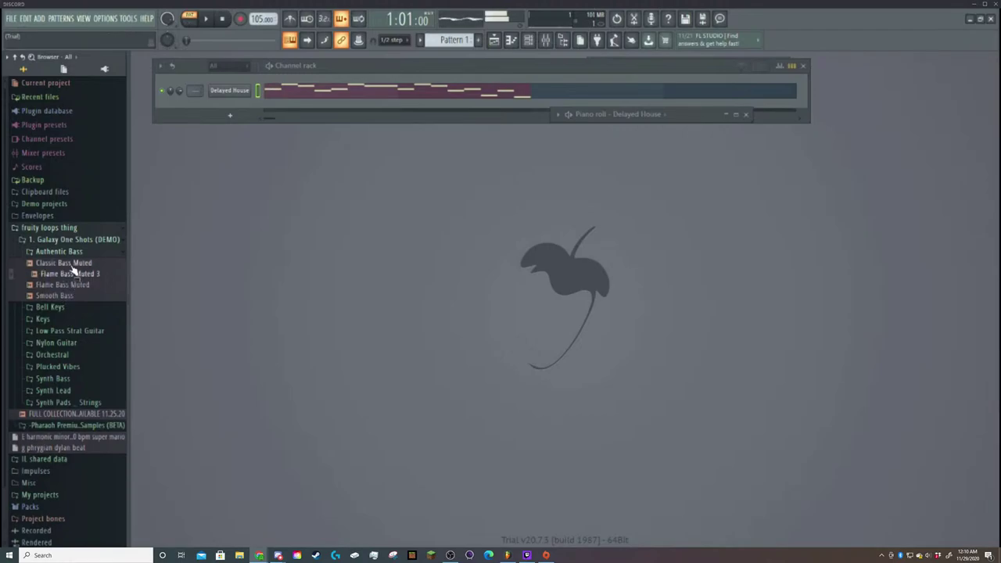
{"action": "left_click", "coordinate": [69, 296]}
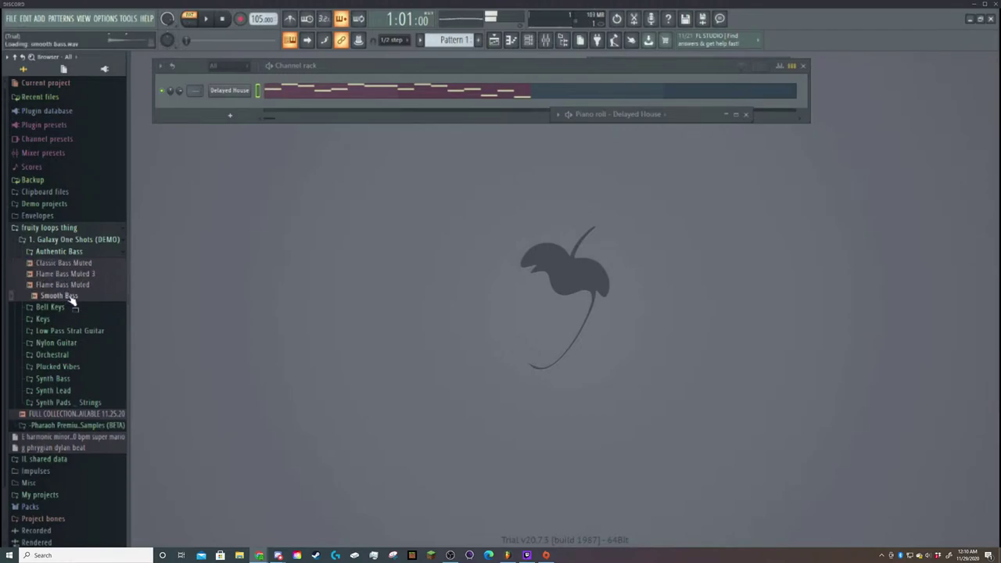
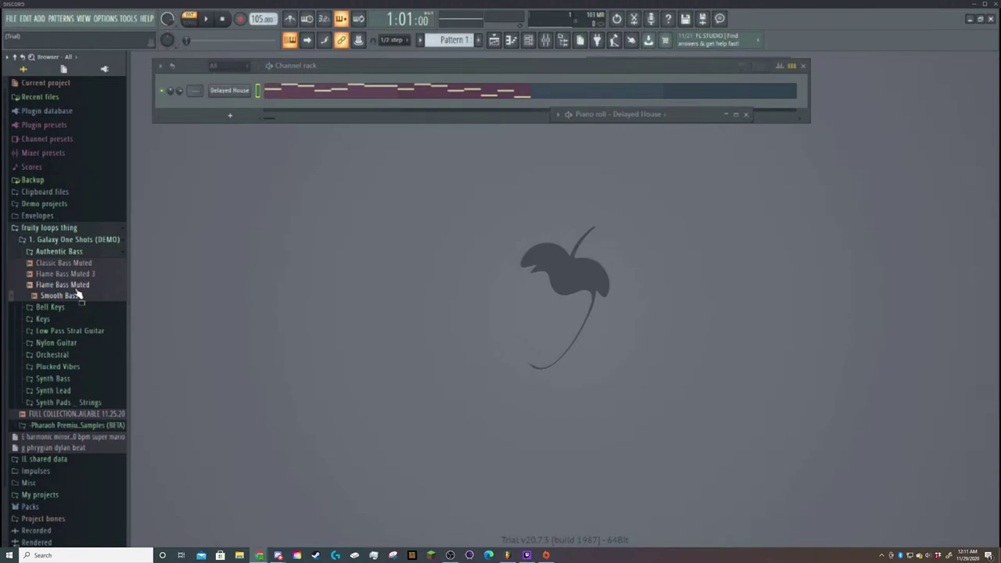
Compare the Authentic Bass samples once more and add Flame Bass Muted as a new channel below Delayed House.
{"action": "left_click", "coordinate": [80, 296]}
{"action": "left_click", "coordinate": [78, 263]}
{"action": "left_click", "coordinate": [82, 274]}
{"action": "left_click", "coordinate": [86, 285]}
{"action": "left_click", "coordinate": [88, 274]}
{"action": "left_click", "coordinate": [85, 284]}
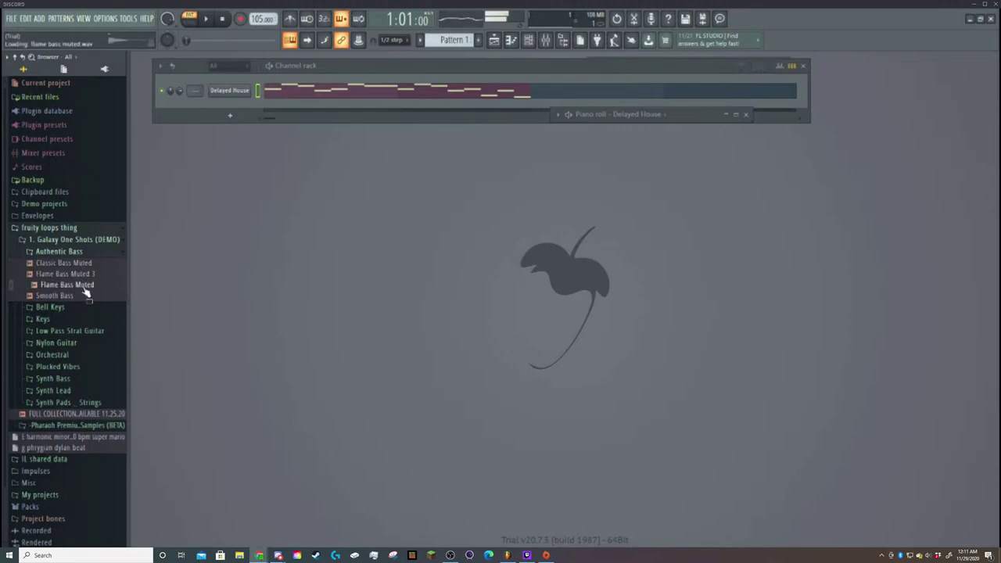
{"action": "left_click_drag", "start_coordinate": [85, 285], "coordinate": [252, 107]}
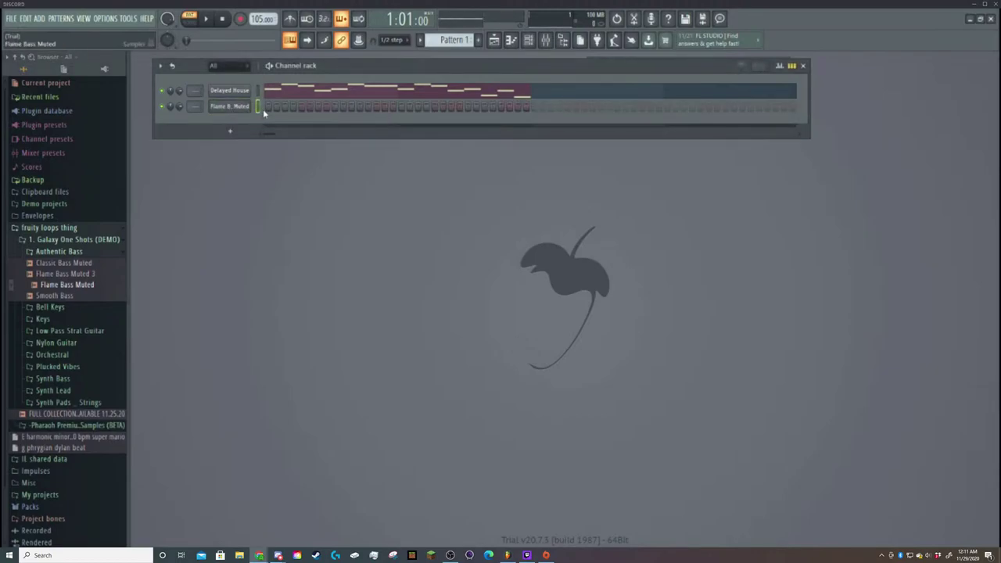
In a maximized piano roll for Flame Bass Muted, place G#4, B4, A#4, G4, G#4 and B4 over the ghost notes from bar 1's start.
{"action": "key", "text": "F7"}
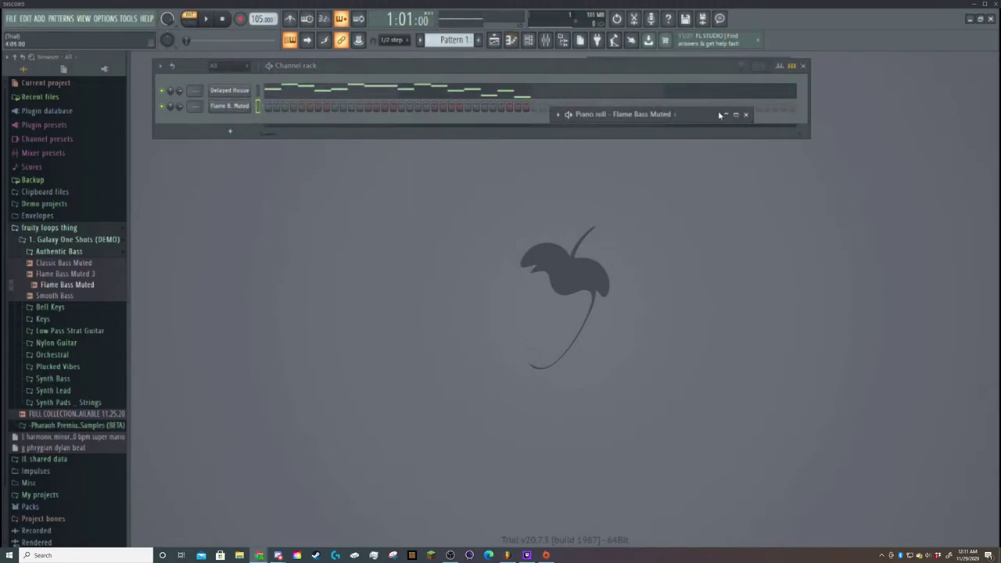
{"action": "left_click", "coordinate": [735, 114]}
{"action": "key", "text": "space"}
{"action": "key", "text": "space"}
{"action": "left_click", "coordinate": [182, 233]}
{"action": "left_click", "coordinate": [209, 205]}
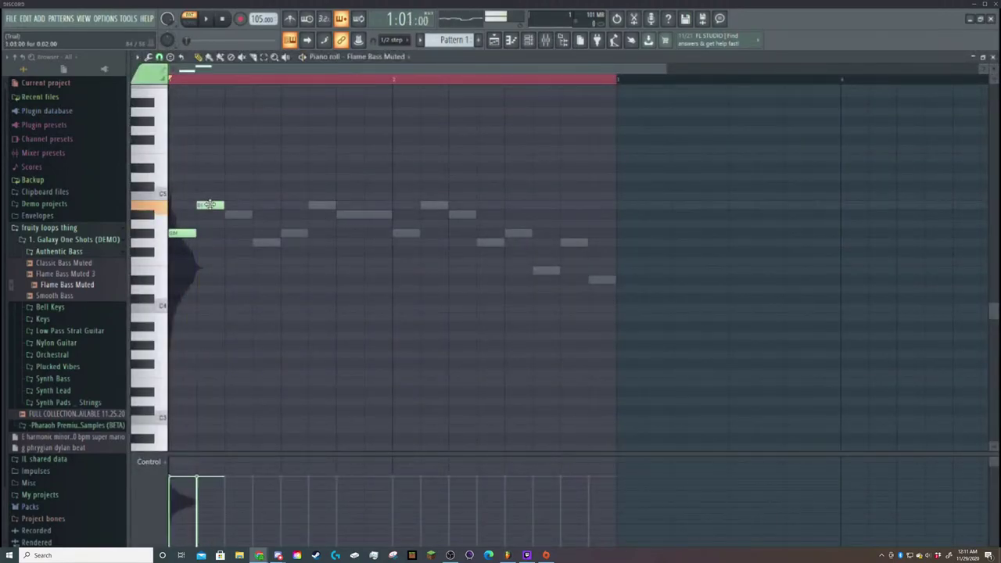
{"action": "left_click", "coordinate": [238, 214]}
{"action": "left_click", "coordinate": [266, 242]}
{"action": "left_click", "coordinate": [294, 233]}
{"action": "left_click", "coordinate": [322, 205]}
Close bar 1 with a double-length A#4 and place a short G#4 at the start of bar 2.
{"action": "left_click_drag", "start_coordinate": [344, 214], "coordinate": [402, 237]}
{"action": "right_click", "coordinate": [349, 214]}
{"action": "left_click", "coordinate": [350, 215]}
{"action": "left_click", "coordinate": [421, 231]}
{"action": "left_click_drag", "start_coordinate": [446, 234], "coordinate": [415, 237]}
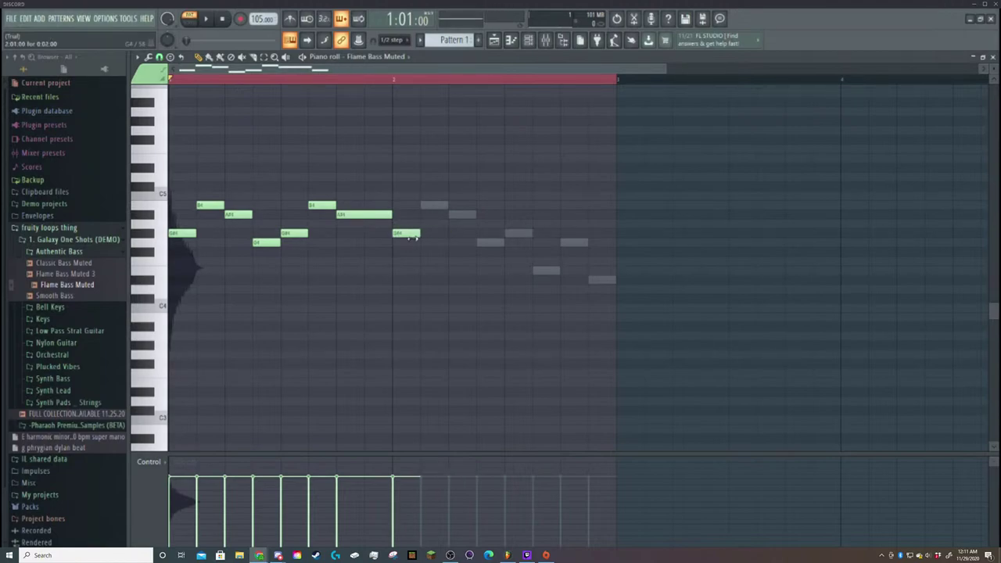
Fill the rest of bar 2 with short notes B4, A#4, G4, G#4, E4, G4 and D#4 over the ghost melody.
{"action": "left_click", "coordinate": [434, 207]}
{"action": "left_click", "coordinate": [463, 215]}
{"action": "left_click", "coordinate": [485, 244]}
{"action": "left_click", "coordinate": [546, 233]}
{"action": "left_click", "coordinate": [575, 270]}
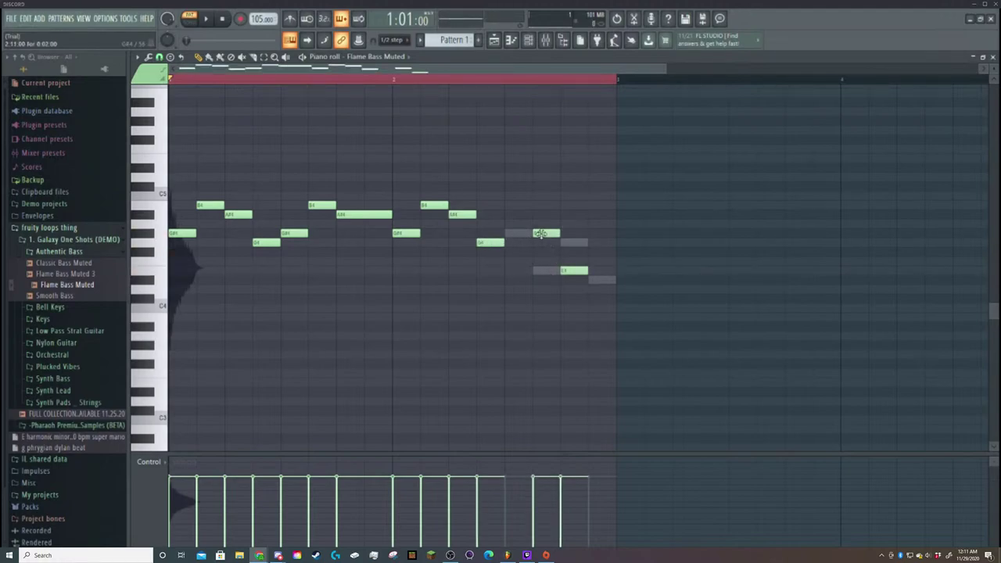
{"action": "left_click_drag", "start_coordinate": [531, 232], "coordinate": [503, 234]}
{"action": "left_click", "coordinate": [547, 271]}
{"action": "left_click", "coordinate": [574, 242]}
{"action": "left_click_drag", "start_coordinate": [570, 270], "coordinate": [598, 279]}
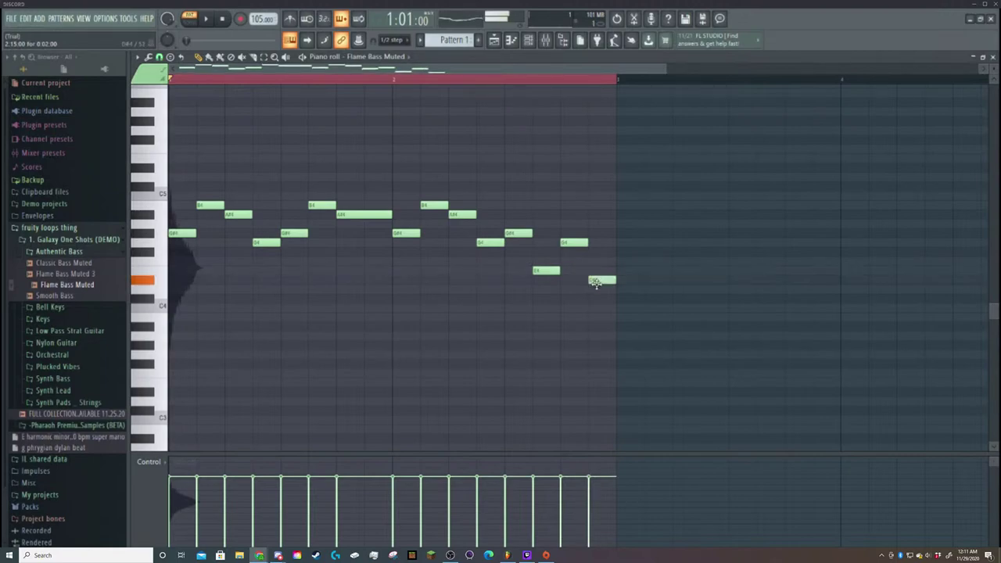
Play the two-bar pattern with the Flame Bass Muted part and look over its notes.
{"action": "key", "text": "space"}
{"action": "key", "text": "space"}
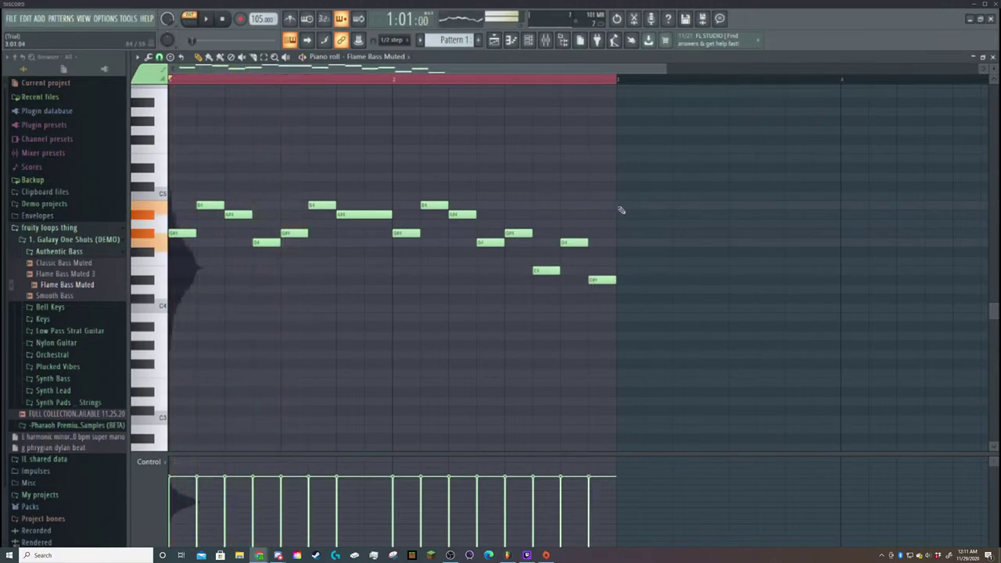
{"action": "scroll", "coordinate": [403, 171], "scroll_direction": "up", "scroll_amount": 3}
{"action": "key", "text": "space"}
{"action": "key", "text": "space"}
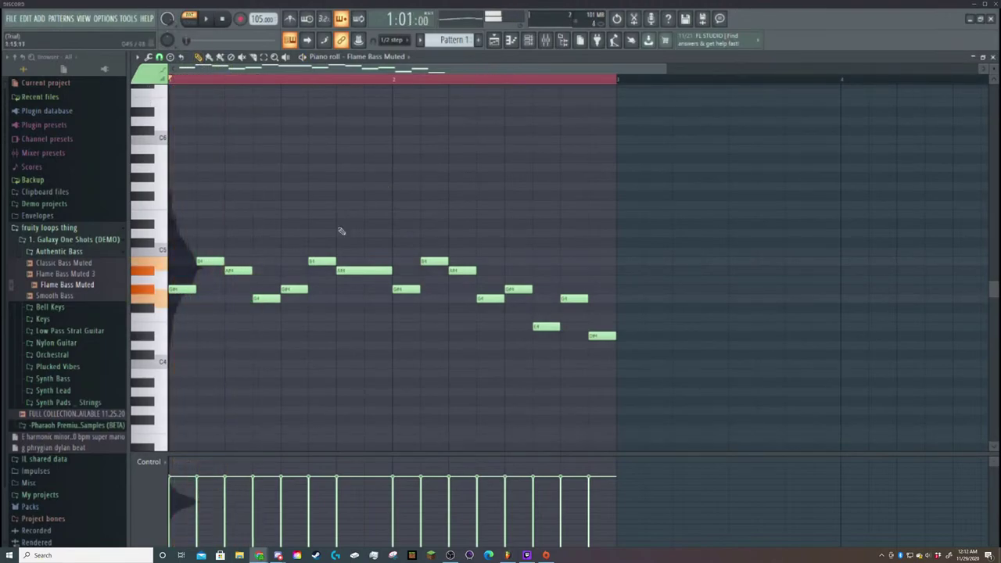
{"action": "scroll", "coordinate": [328, 239], "scroll_direction": "up", "scroll_amount": 8}
{"action": "scroll", "coordinate": [328, 240], "scroll_direction": "down", "scroll_amount": 10}
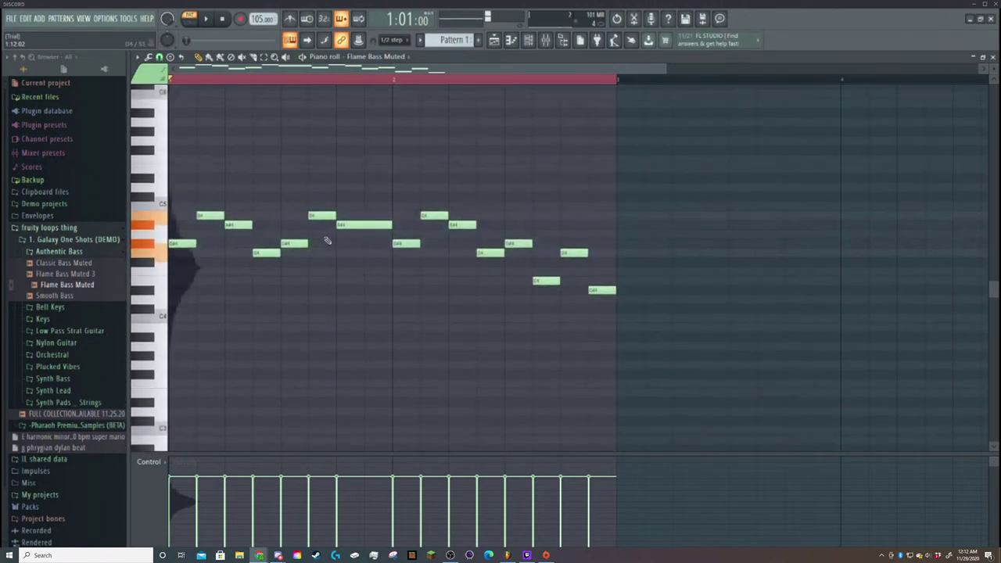
{"action": "scroll", "coordinate": [328, 240], "scroll_direction": "up", "scroll_amount": 4}
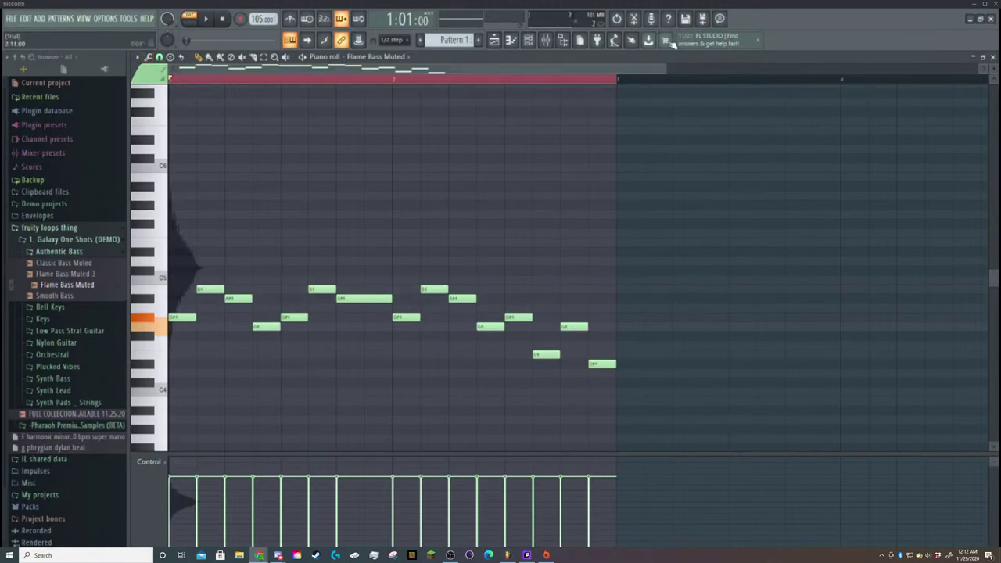
Minimize the piano roll and set the Flame Bass Muted volume envelope to zero attack and 100% hold.
{"action": "left_click", "coordinate": [982, 57]}
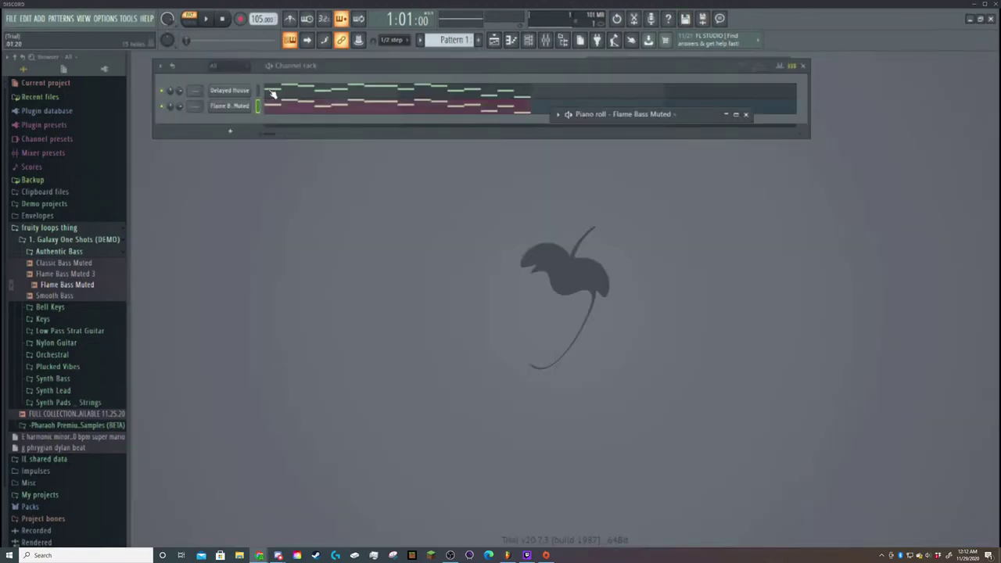
{"action": "left_click", "coordinate": [233, 107]}
{"action": "left_click", "coordinate": [225, 178]}
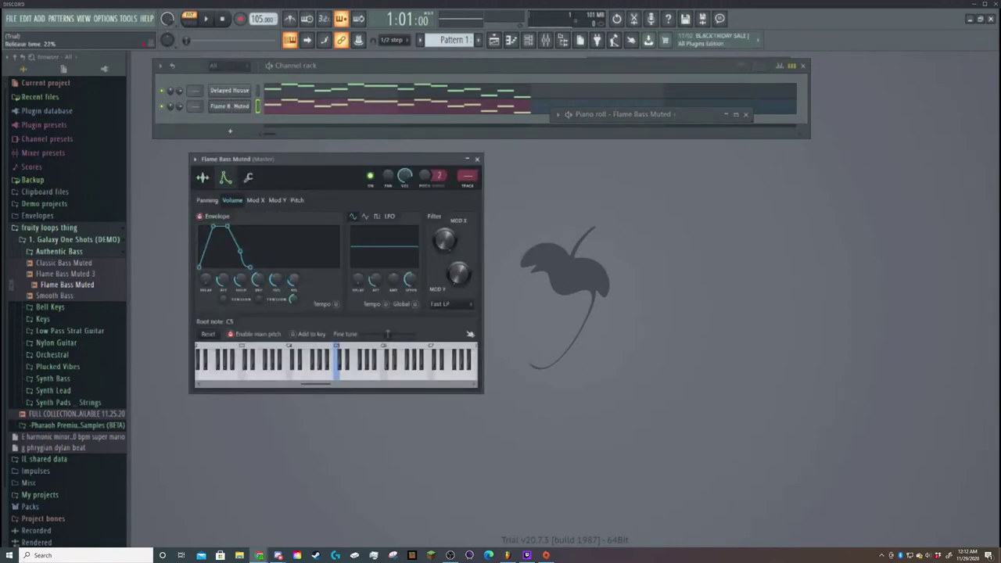
{"action": "left_click_drag", "start_coordinate": [223, 280], "coordinate": [240, 242]}
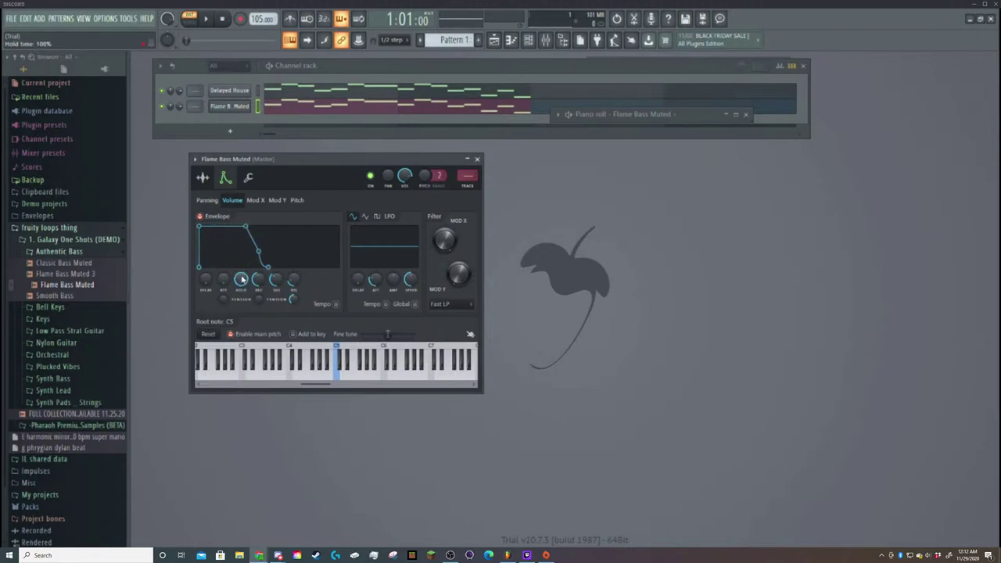
{"action": "left_click", "coordinate": [468, 161]}
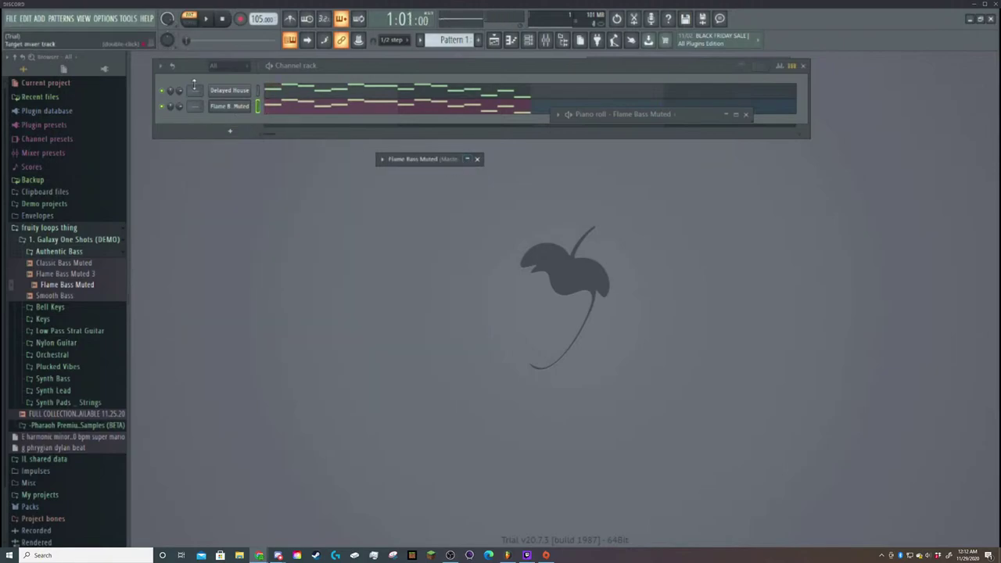
Play the pattern with the Delayed House channel muted to hear the bass on its own.
{"action": "key", "text": "space"}
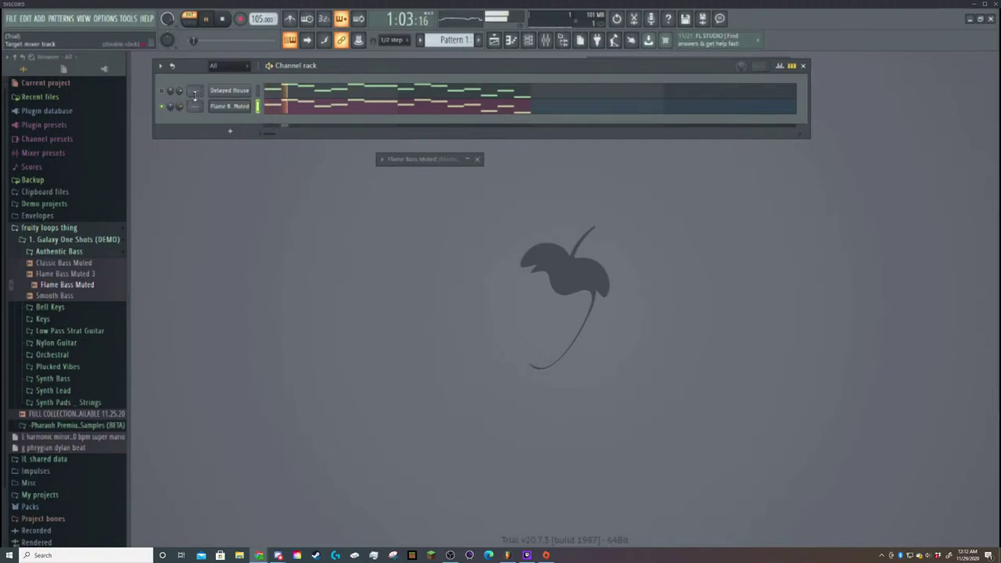
{"action": "key", "text": "space"}
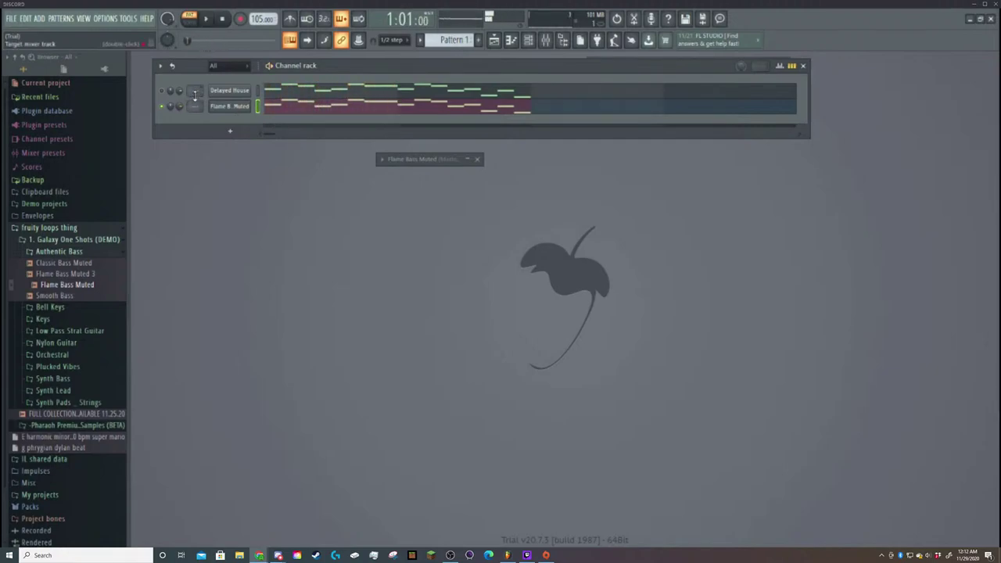
{"action": "key", "text": "space"}
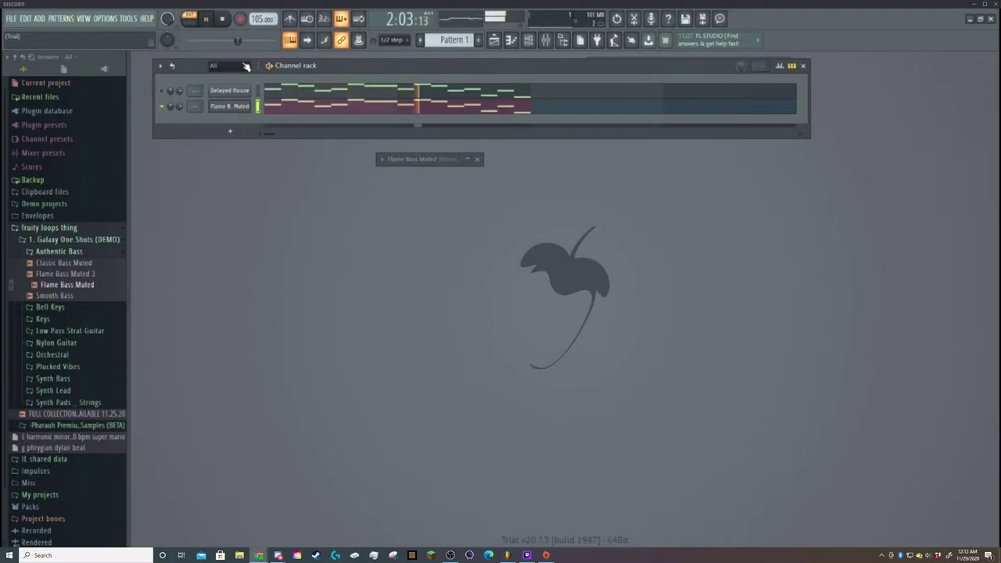
Stop playback, open the Flame Bass Muted notes in the piano roll, and widen and reposition its window.
{"action": "key", "text": "space"}
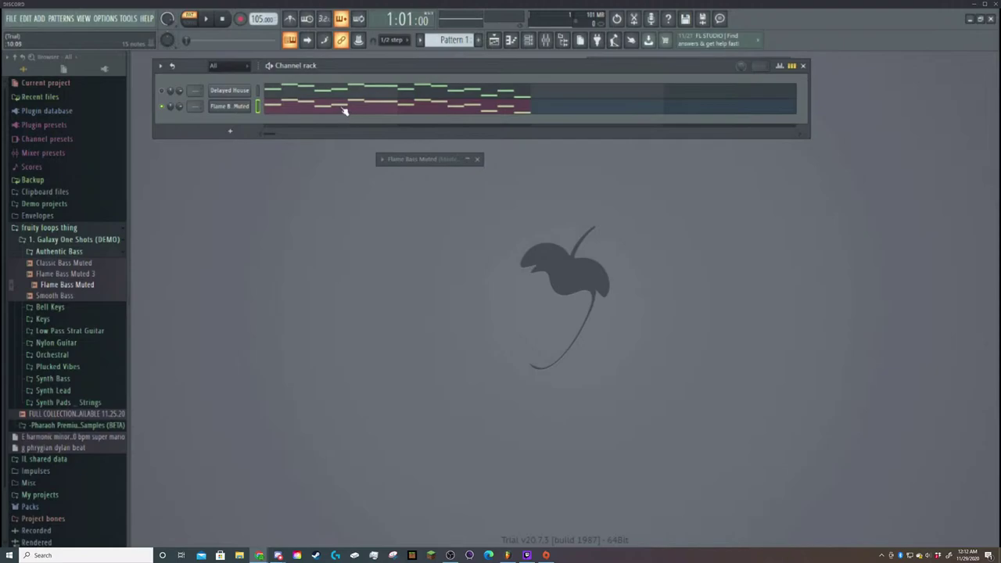
{"action": "left_click", "coordinate": [369, 106]}
{"action": "left_click_drag", "start_coordinate": [761, 115], "coordinate": [397, 109]}
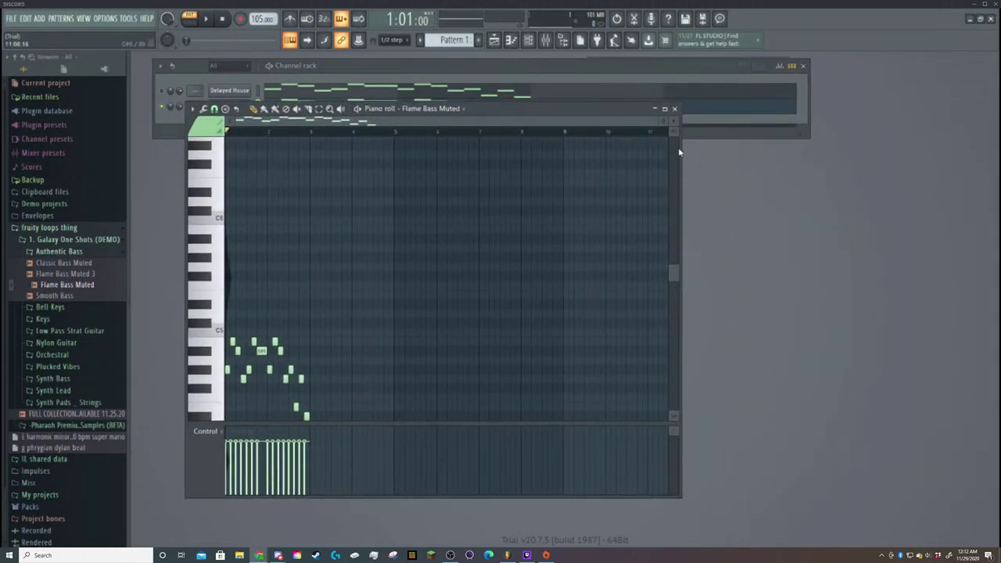
{"action": "left_click_drag", "start_coordinate": [681, 147], "coordinate": [989, 147]}
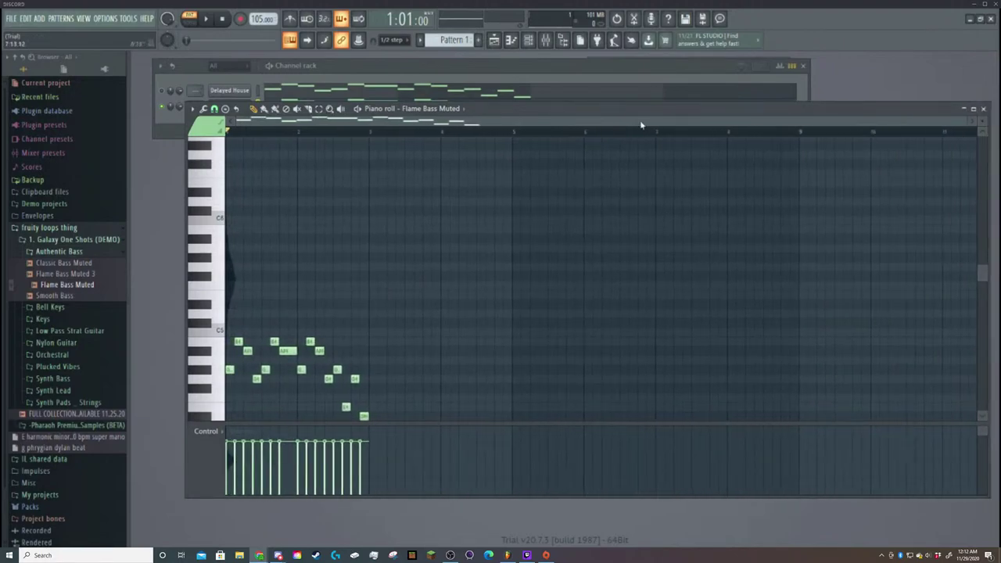
{"action": "left_click_drag", "start_coordinate": [532, 110], "coordinate": [476, 102]}
{"action": "scroll", "coordinate": [517, 208], "scroll_direction": "up", "scroll_amount": 2}
{"action": "scroll", "coordinate": [516, 208], "scroll_direction": "down", "scroll_amount": 5}
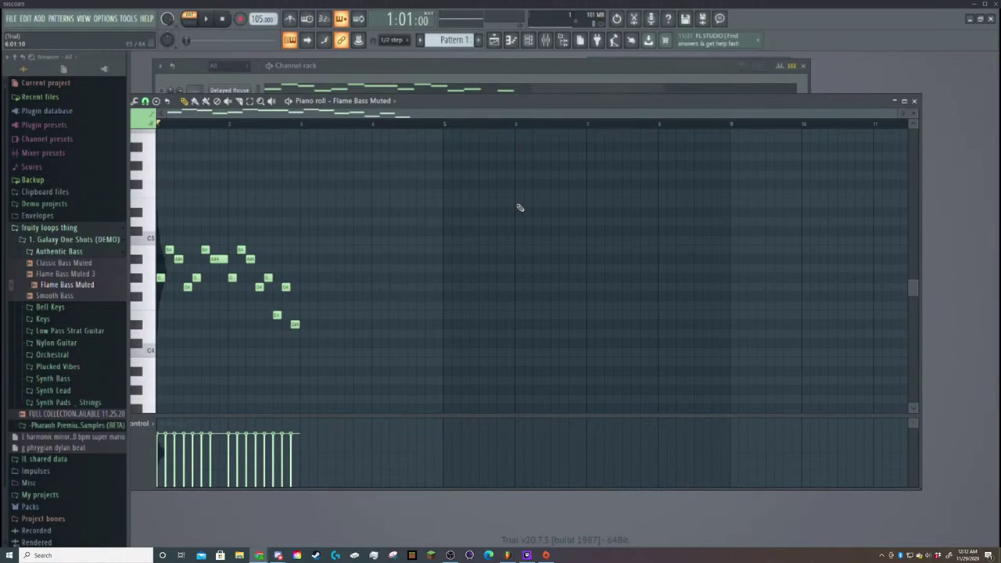
Play the Flame Bass Muted pattern repeatedly from the start while examining its notes in both bars.
{"action": "key", "text": "space"}
{"action": "key", "text": "space"}
{"action": "scroll", "coordinate": [260, 234], "scroll_direction": "up", "scroll_amount": 2}
{"action": "scroll", "coordinate": [462, 235], "scroll_direction": "up", "scroll_amount": 3}
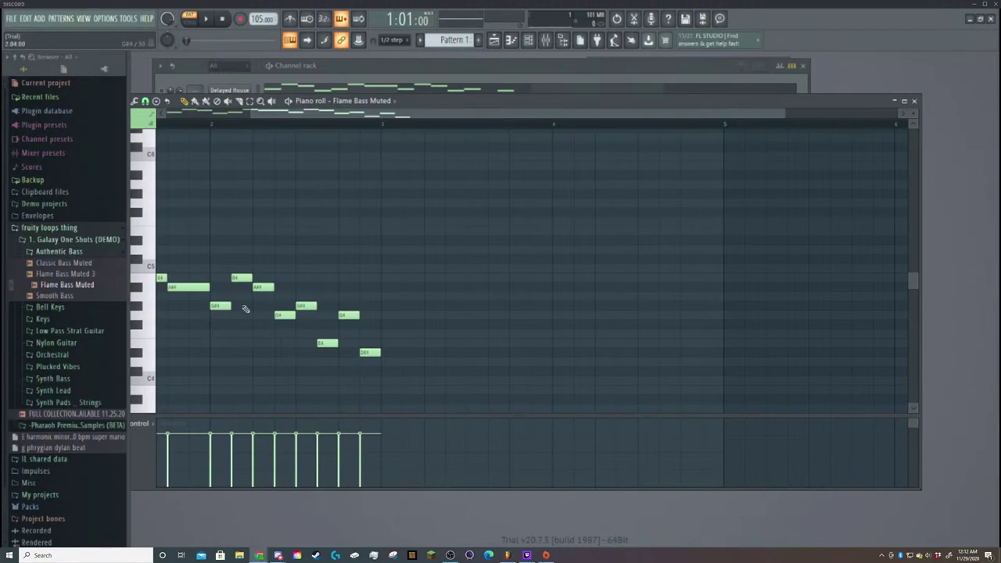
{"action": "key", "text": "space"}
{"action": "key", "text": "space"}
{"action": "left_click_drag", "start_coordinate": [325, 115], "coordinate": [194, 132]}
{"action": "key", "text": "space"}
{"action": "key", "text": "space"}
{"action": "key", "text": "space"}
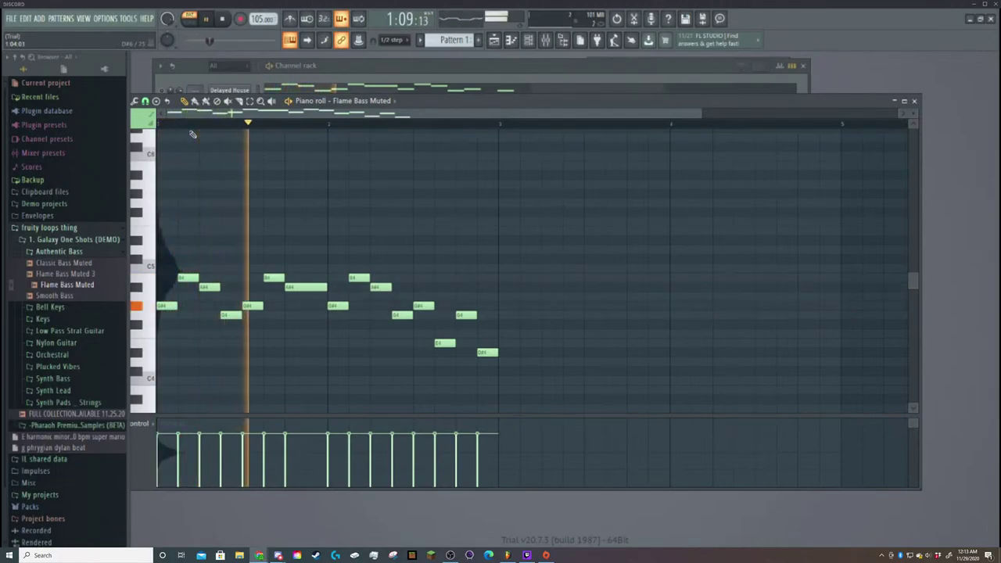
{"action": "key", "text": "space"}
{"action": "key", "text": "space"}
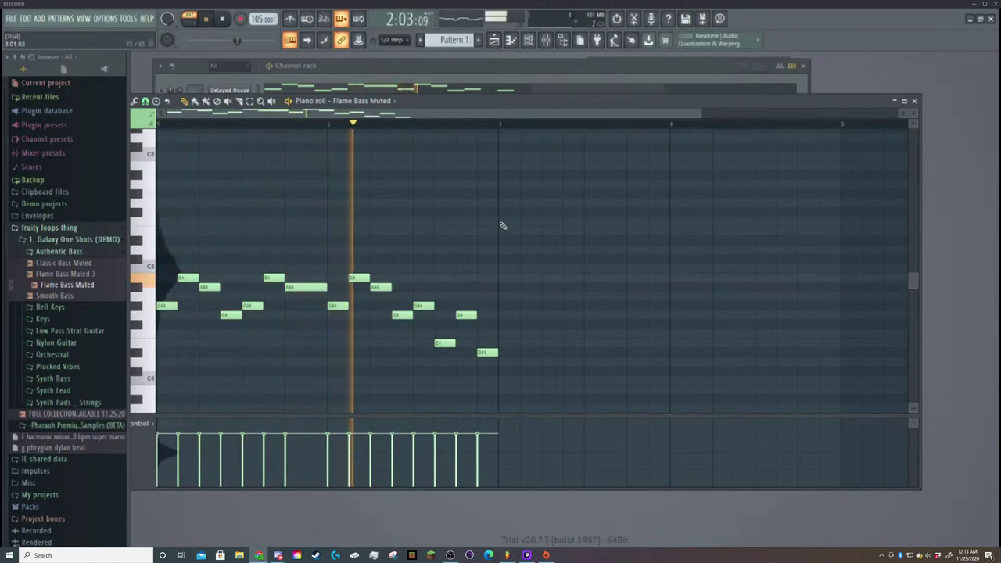
{"action": "key", "text": "space"}
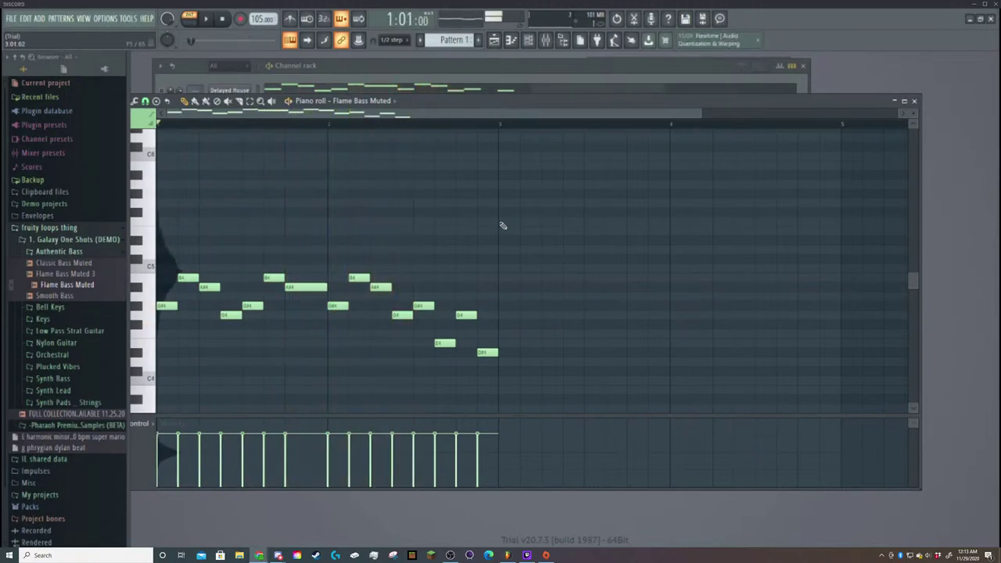
In the second half of bar 2, replace the G#4 with an E4 and the last G4 with a D#4, and play the result.
{"action": "left_click", "coordinate": [442, 343]}
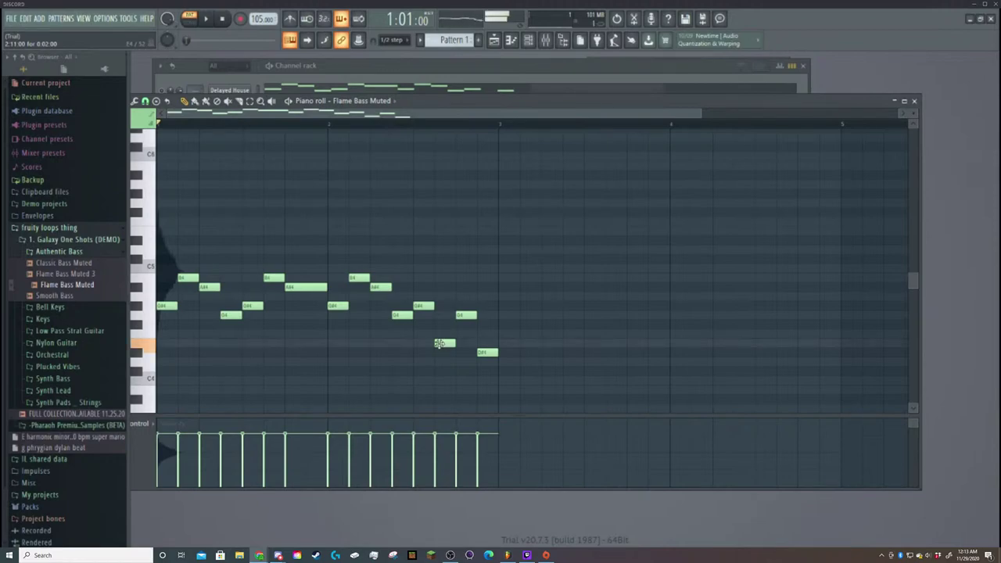
{"action": "left_click", "coordinate": [429, 345]}
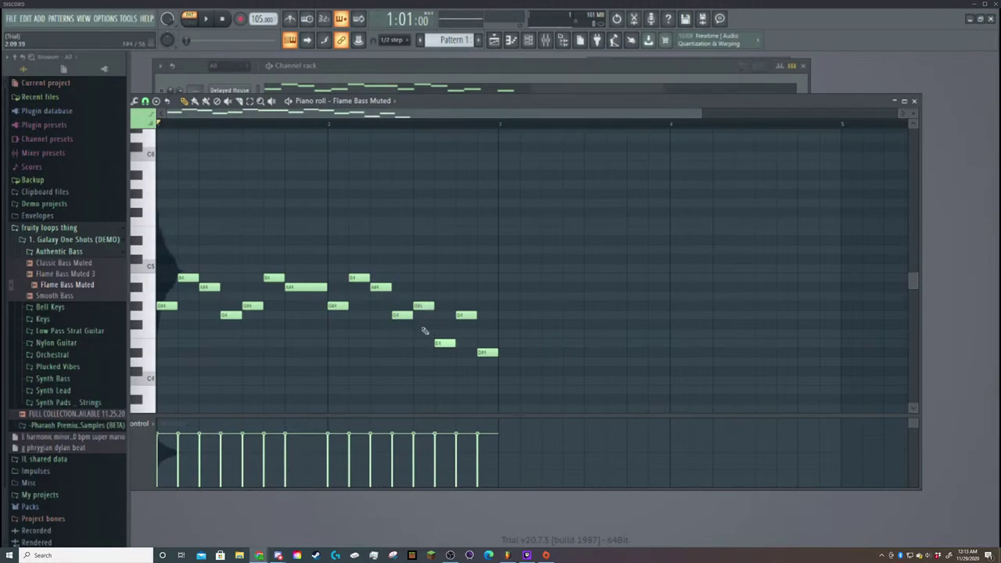
{"action": "left_click", "coordinate": [426, 345]}
{"action": "left_click", "coordinate": [465, 352]}
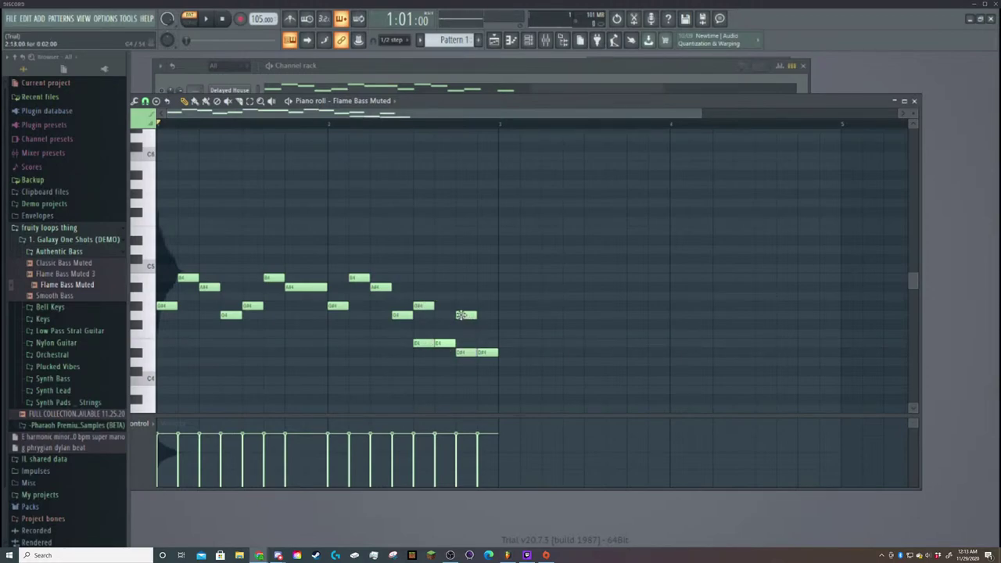
{"action": "right_click", "coordinate": [421, 305]}
{"action": "right_click", "coordinate": [467, 315]}
{"action": "key", "text": "space"}
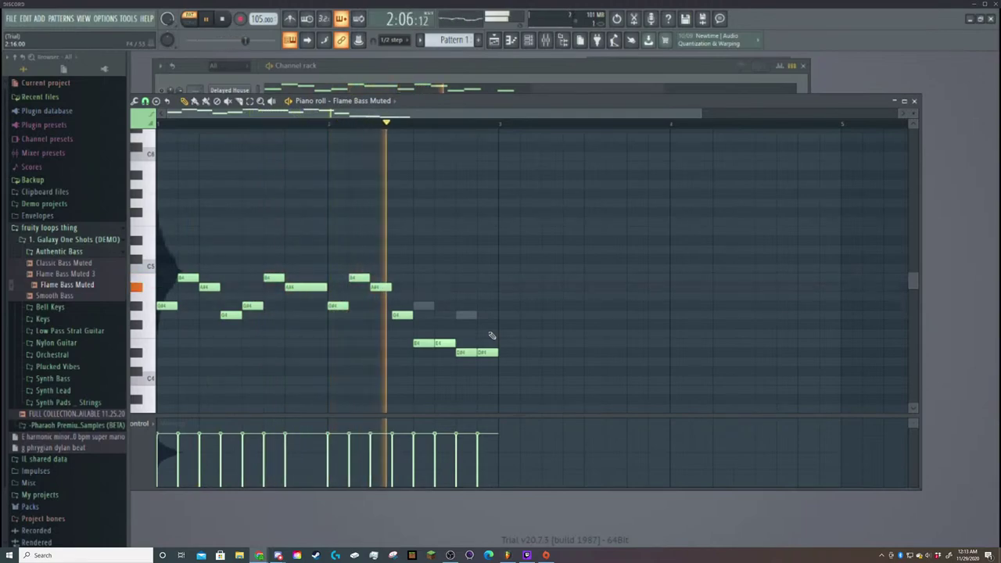
{"action": "key", "text": "space"}
{"action": "key", "text": "space"}
{"action": "key", "text": "space"}
Lengthen the opening G#4 of bar 1 to 0:06:00 and delete the B4 and A#4 above it.
{"action": "left_click_drag", "start_coordinate": [179, 306], "coordinate": [219, 306]}
{"action": "key", "text": "space"}
{"action": "key", "text": "space"}
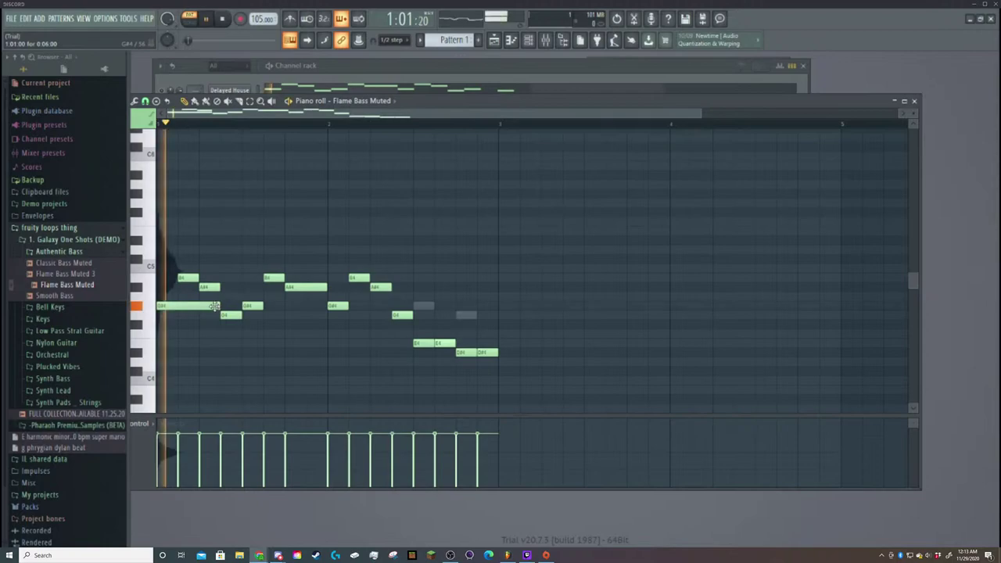
{"action": "right_click", "coordinate": [193, 279]}
{"action": "right_click", "coordinate": [208, 289]}
{"action": "key", "text": "space"}
{"action": "key", "text": "space"}
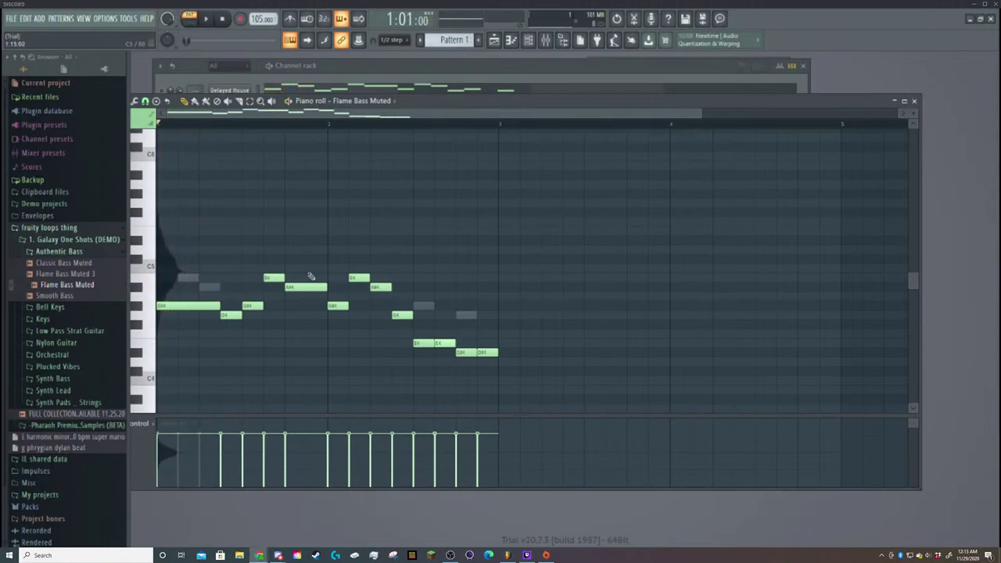
Replay the bass line several times to examine how the middle of bar 1 sounds.
{"action": "key", "text": "space"}
{"action": "key", "text": "space"}
{"action": "key", "text": "space"}
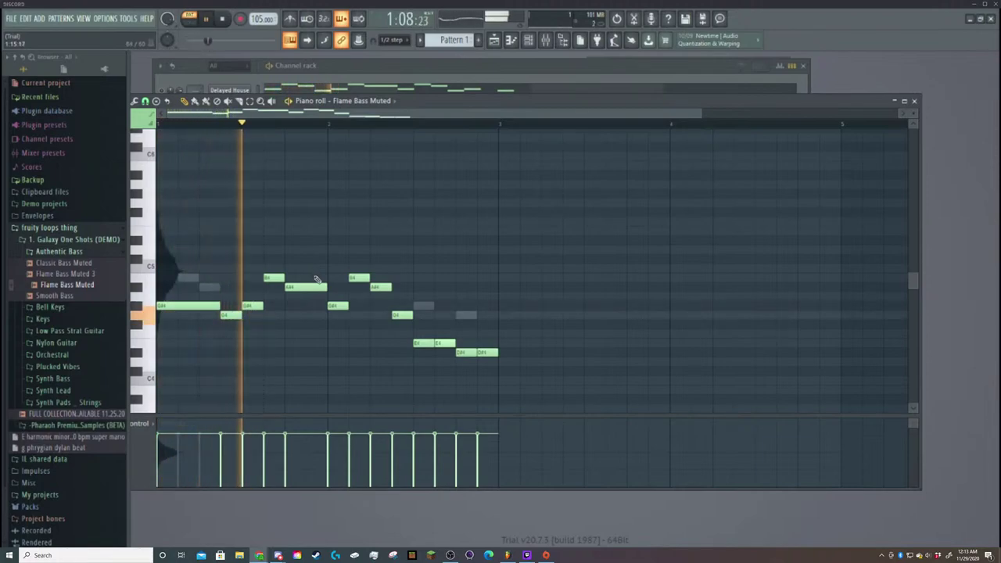
{"action": "key", "text": "space"}
{"action": "key", "text": "space"}
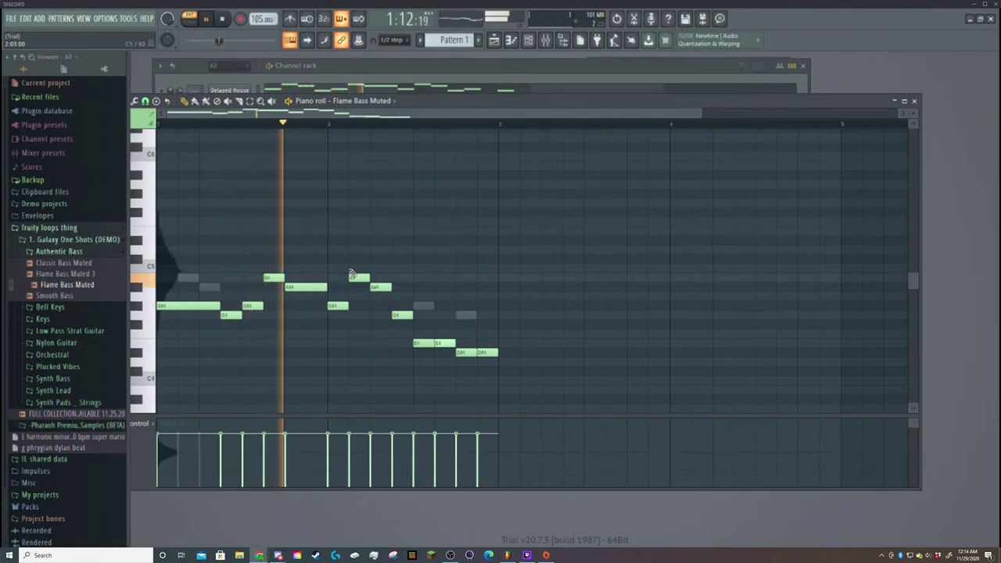
{"action": "key", "text": "space"}
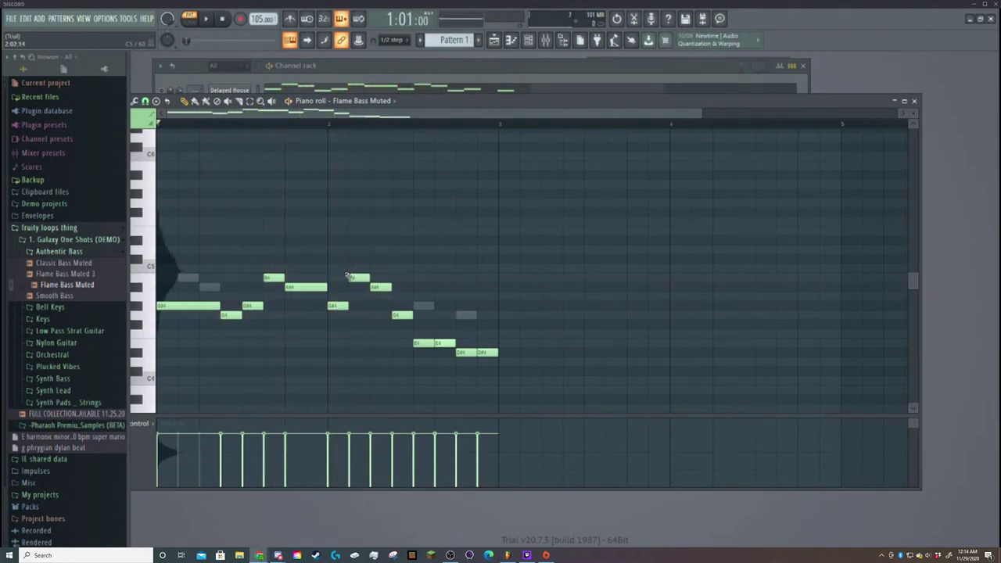
{"action": "key", "text": "space"}
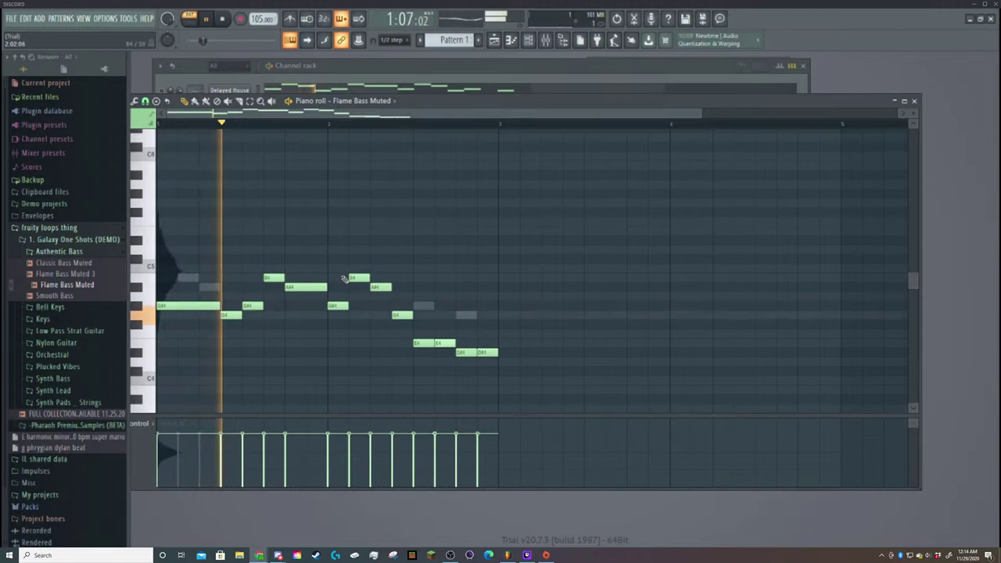
{"action": "key", "text": "space"}
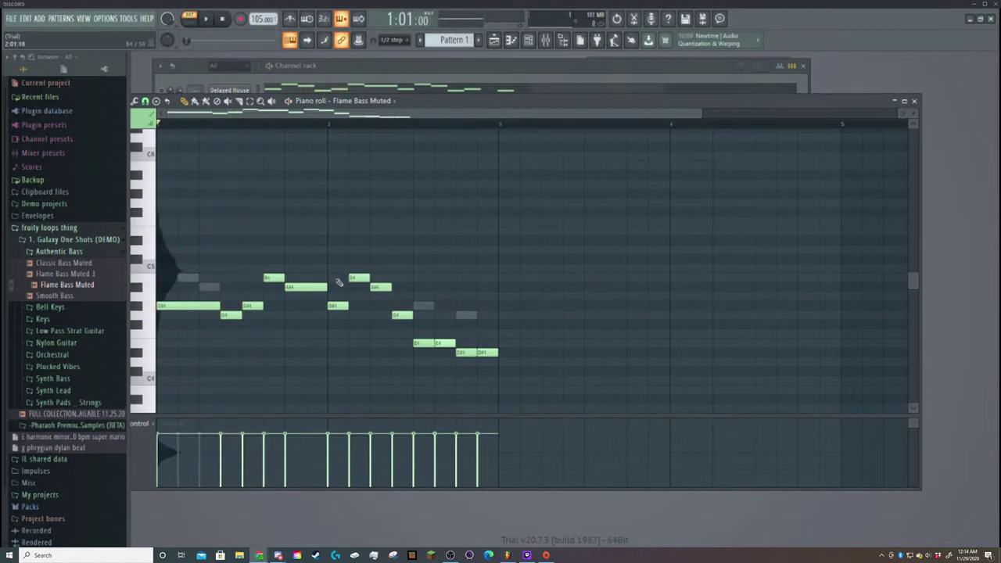
Extend the second G#4 of bar 1 up to the long A#4, delete the B4 above it, and play the pattern.
{"action": "key", "text": "space"}
{"action": "key", "text": "space"}
{"action": "right_click", "coordinate": [277, 280]}
{"action": "key", "text": "space"}
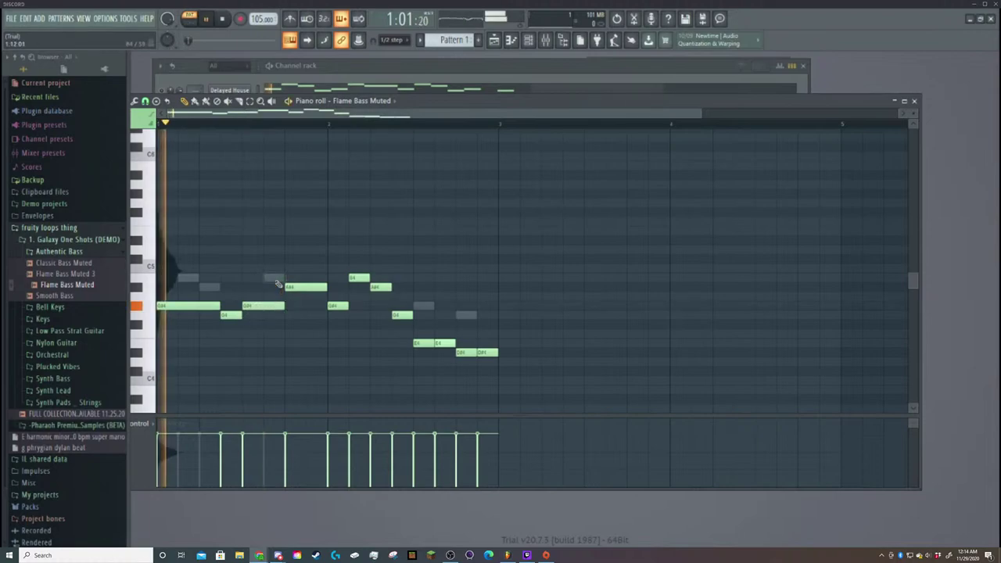
{"action": "key", "text": "space"}
{"action": "key", "text": "space"}
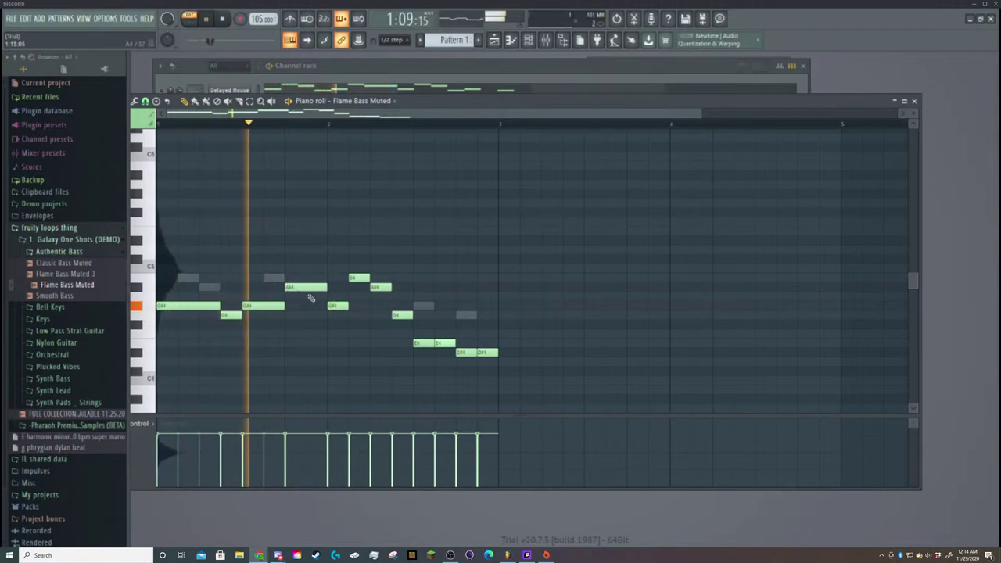
Replay the two-bar bass pattern repeatedly to judge the G#4, B4 and A#4 notes opening bar 2.
{"action": "key", "text": "space"}
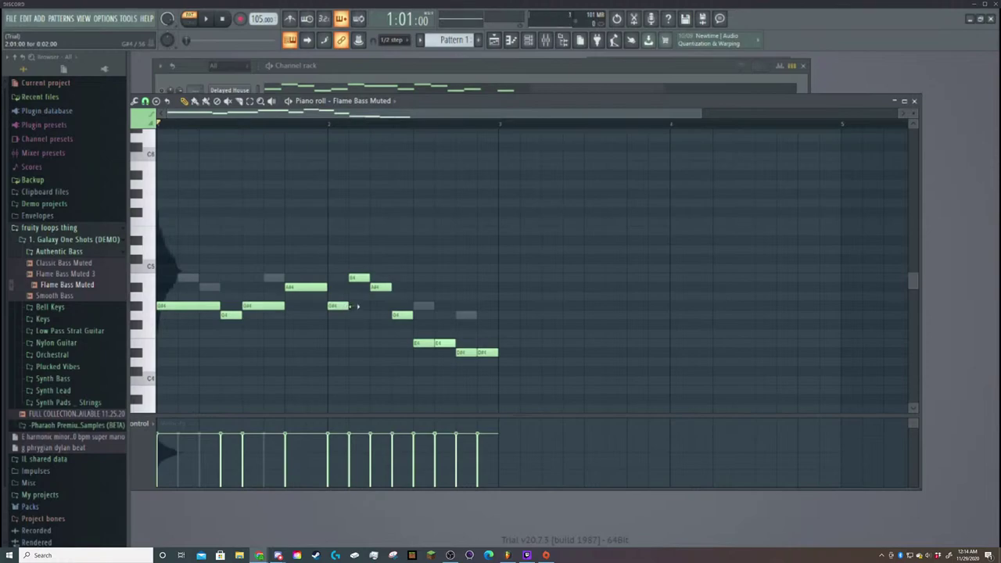
{"action": "key", "text": "space"}
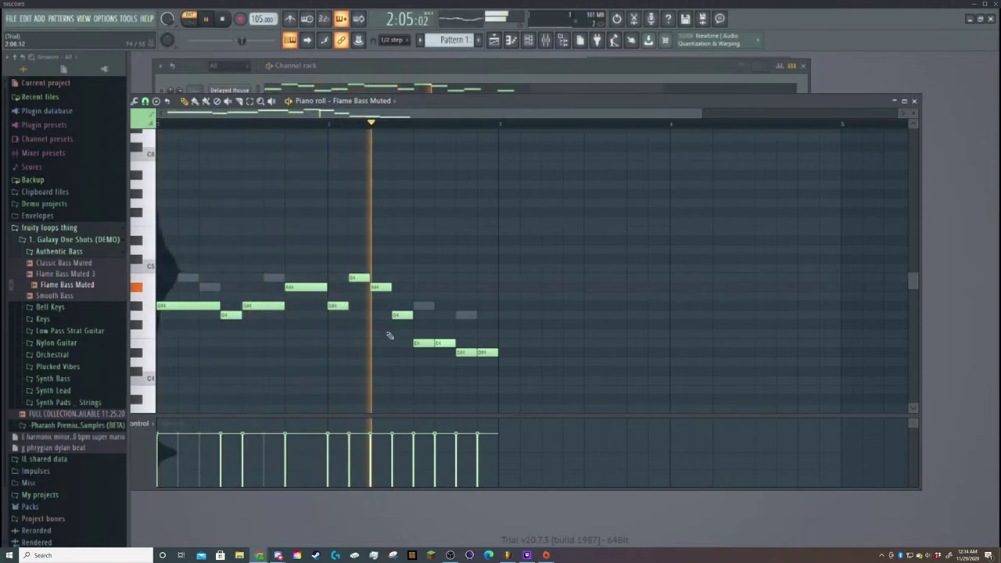
{"action": "key", "text": "space"}
{"action": "key", "text": "space"}
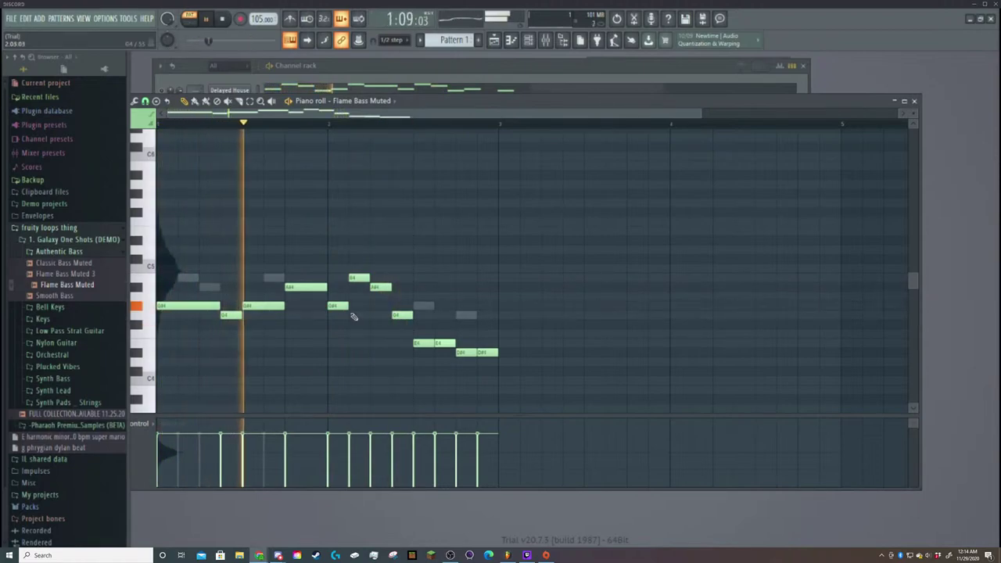
{"action": "key", "text": "space"}
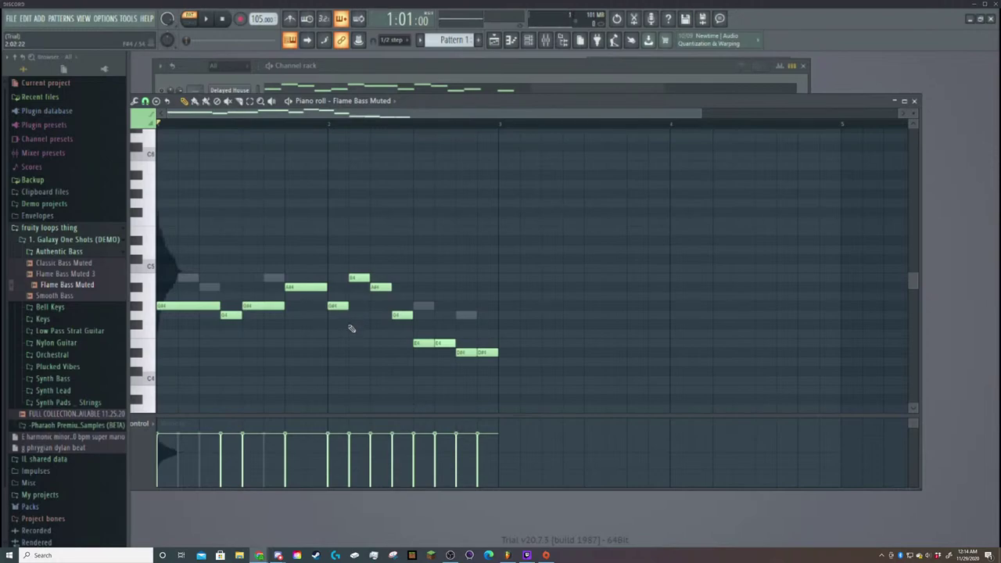
{"action": "key", "text": "space"}
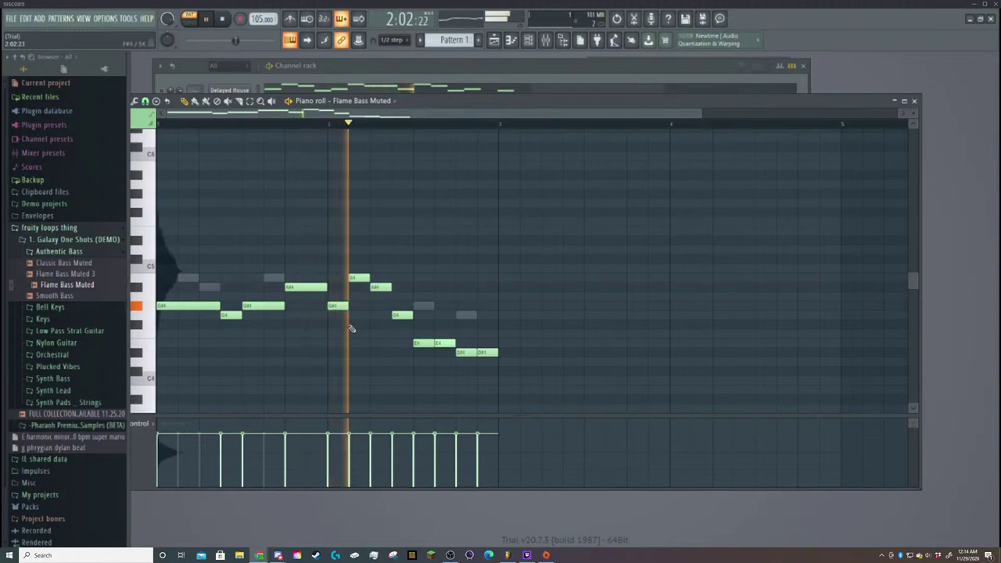
{"action": "key", "text": "space"}
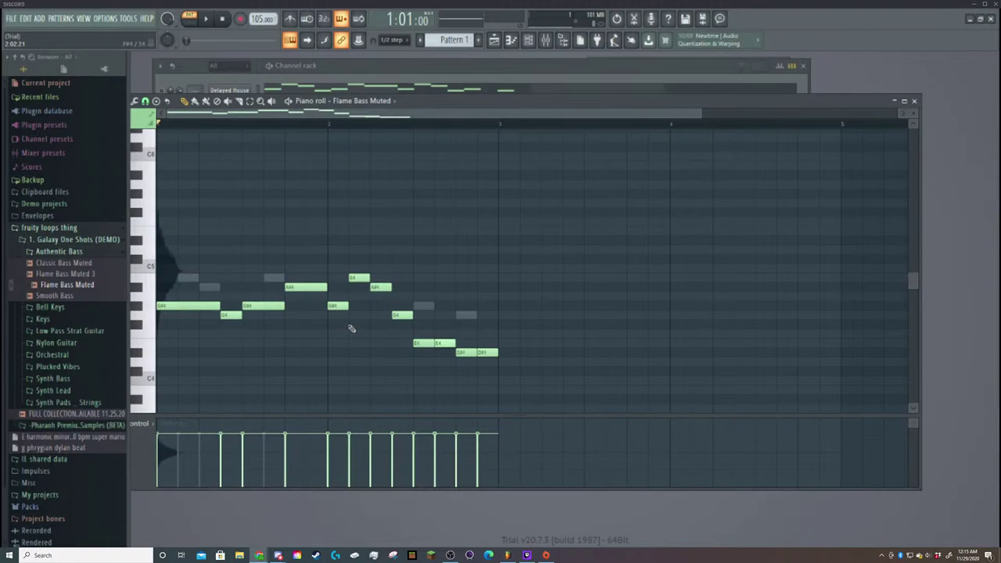
{"action": "key", "text": "space"}
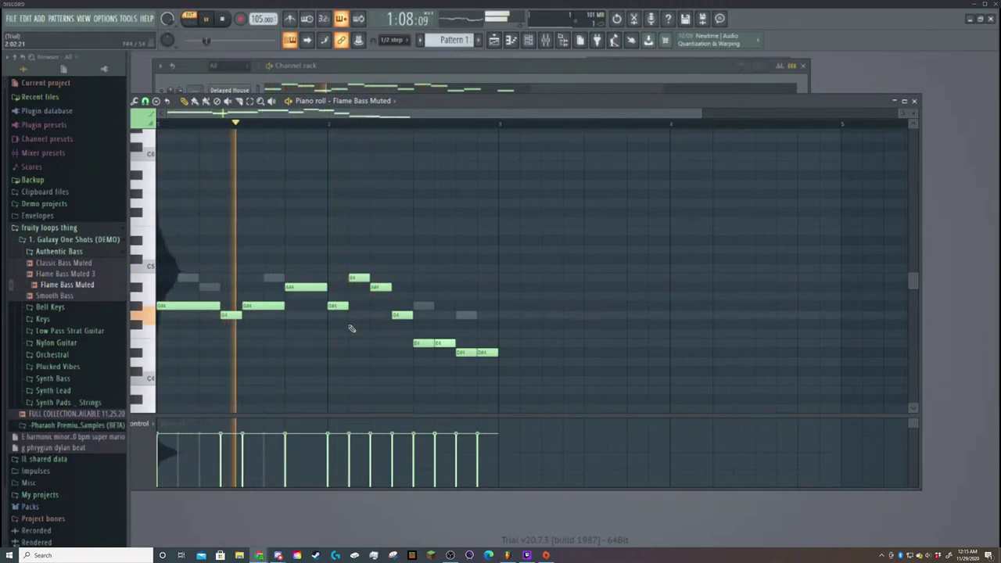
{"action": "key", "text": "space"}
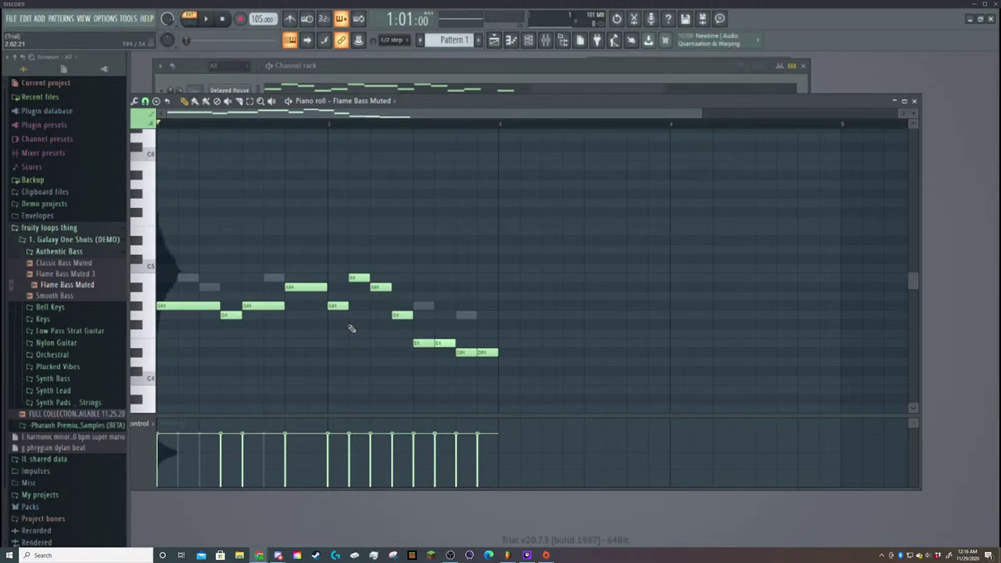
{"action": "key", "text": "space"}
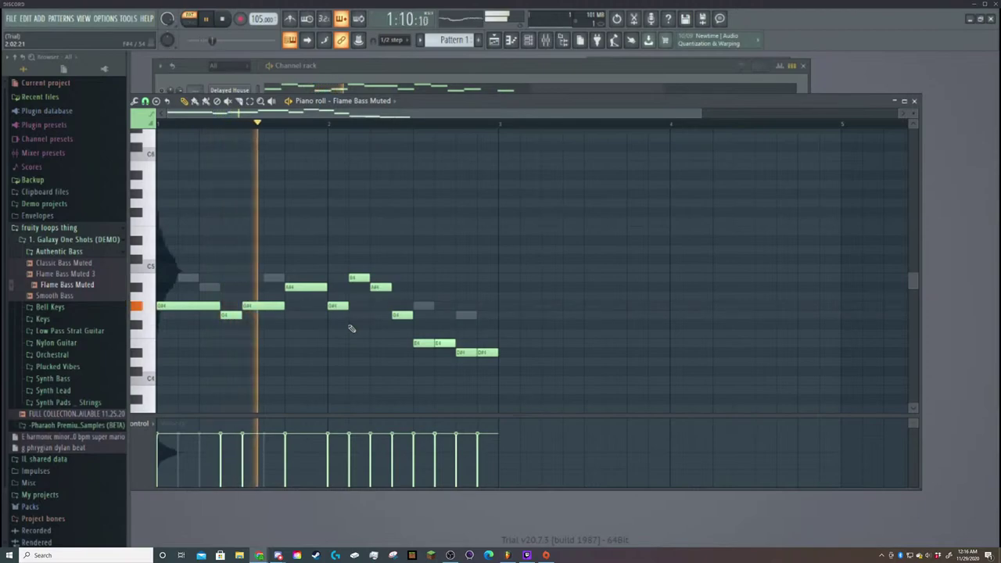
{"action": "key", "text": "space"}
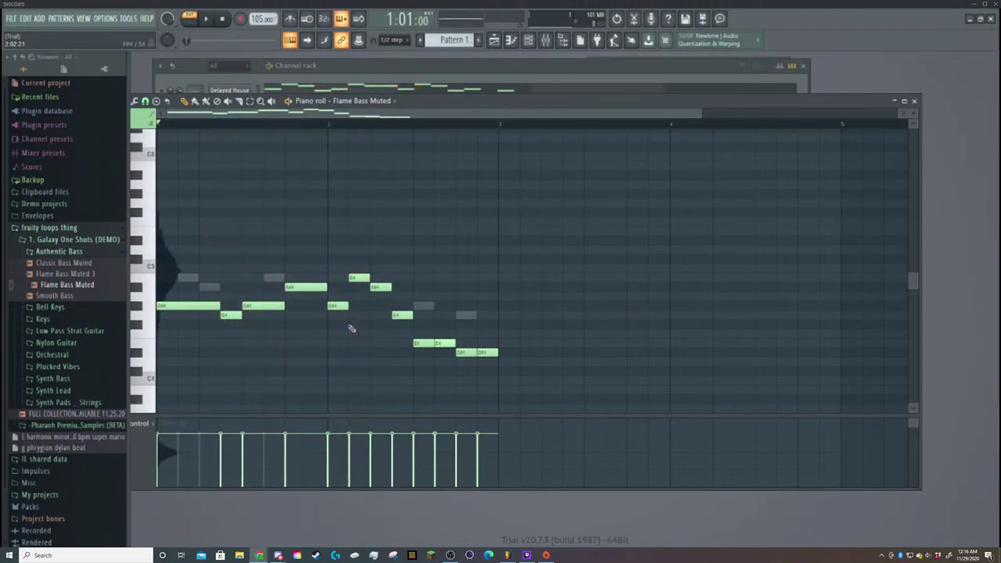
{"action": "key", "text": "space"}
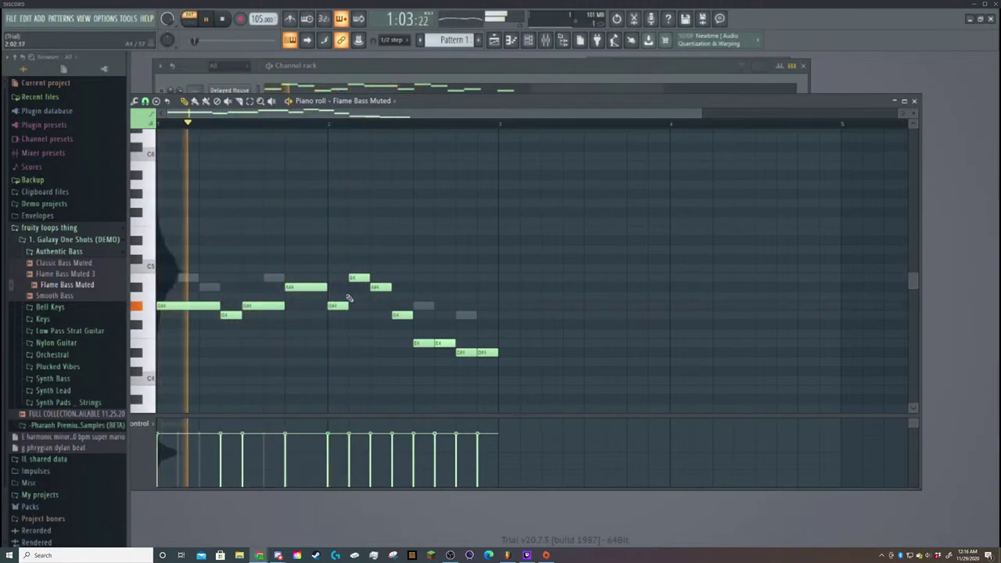
{"action": "key", "text": "space"}
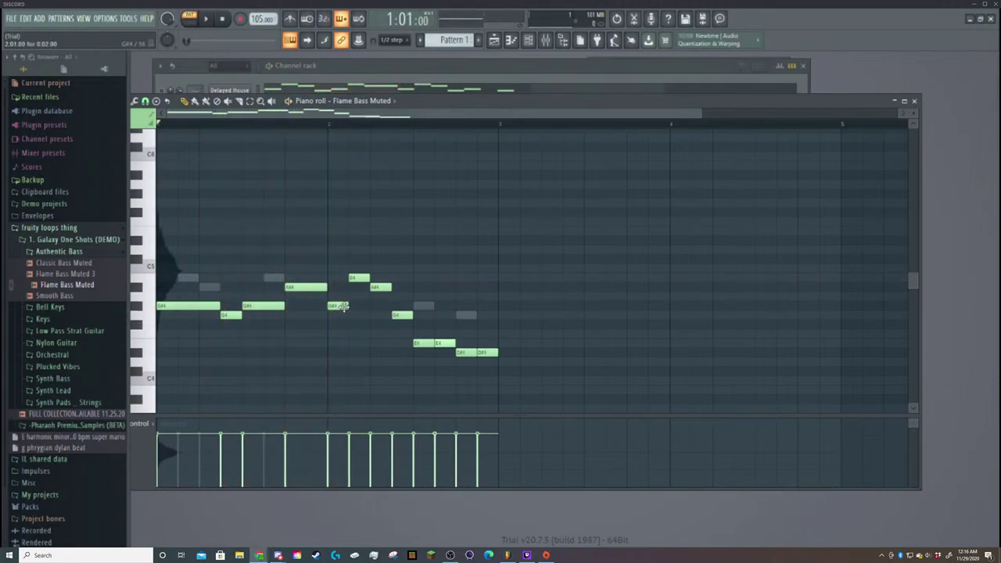
Extend the opening G#4 of bar 2 up to the G4, delete the B4 and A#4 above it, and delete the bar's final D#4.
{"action": "left_click_drag", "start_coordinate": [346, 306], "coordinate": [391, 306]}
{"action": "right_click", "coordinate": [380, 287]}
{"action": "right_click", "coordinate": [366, 279]}
{"action": "key", "text": "space"}
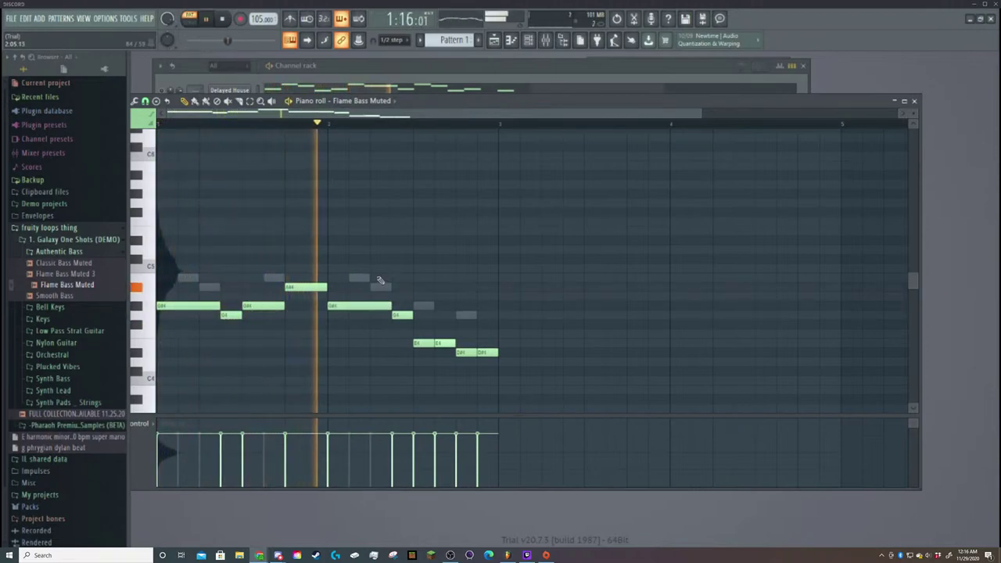
{"action": "key", "text": "space"}
{"action": "right_click", "coordinate": [477, 353]}
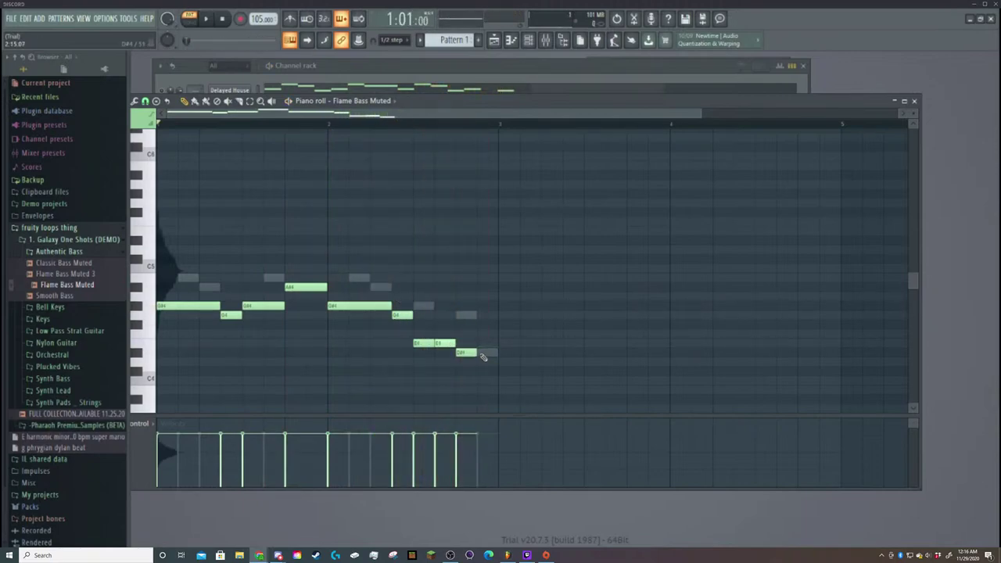
Extend the bass line's final D#4 to the end of bar 2 and replay the pattern.
{"action": "key", "text": "space"}
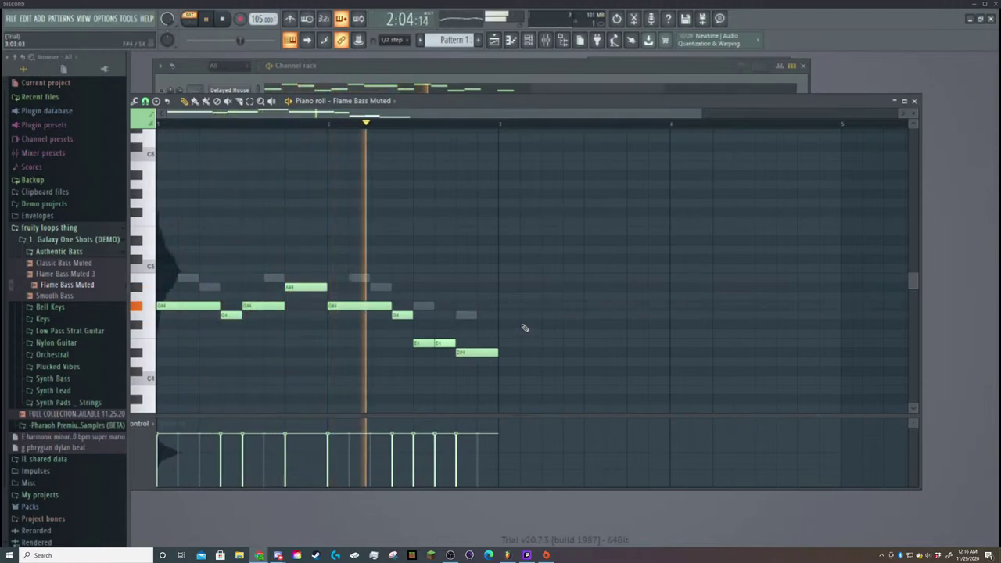
{"action": "key", "text": "space"}
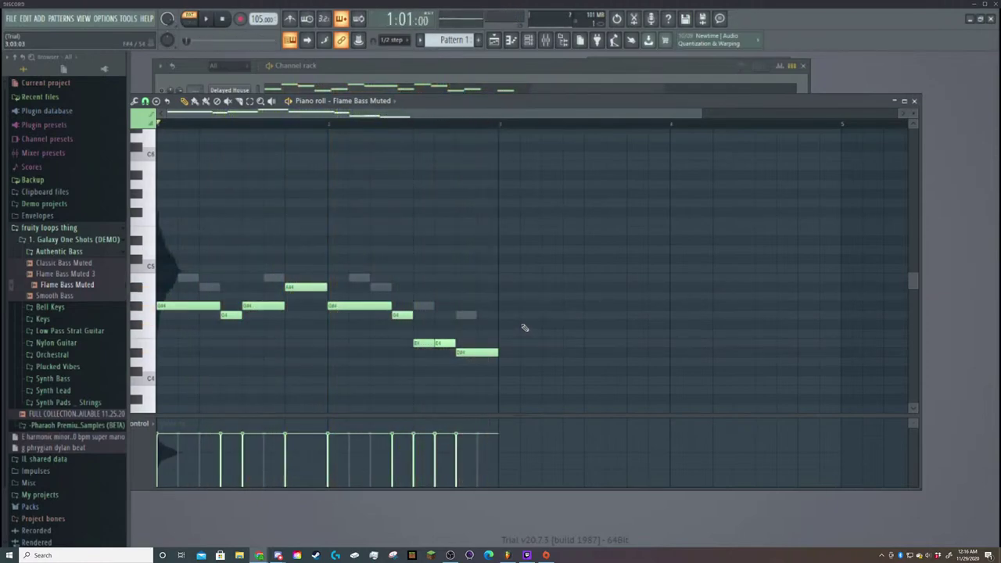
{"action": "key", "text": "space"}
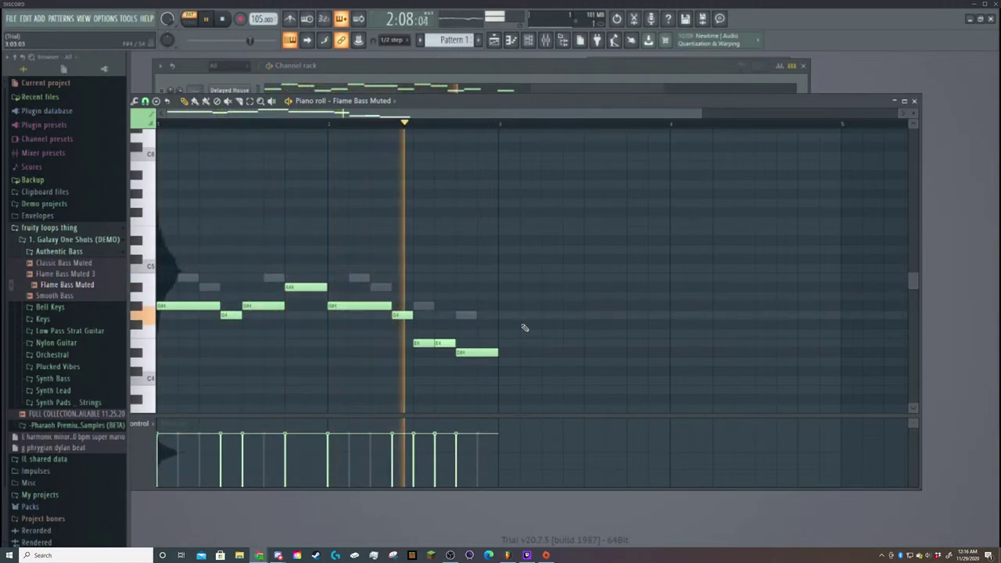
{"action": "key", "text": "space"}
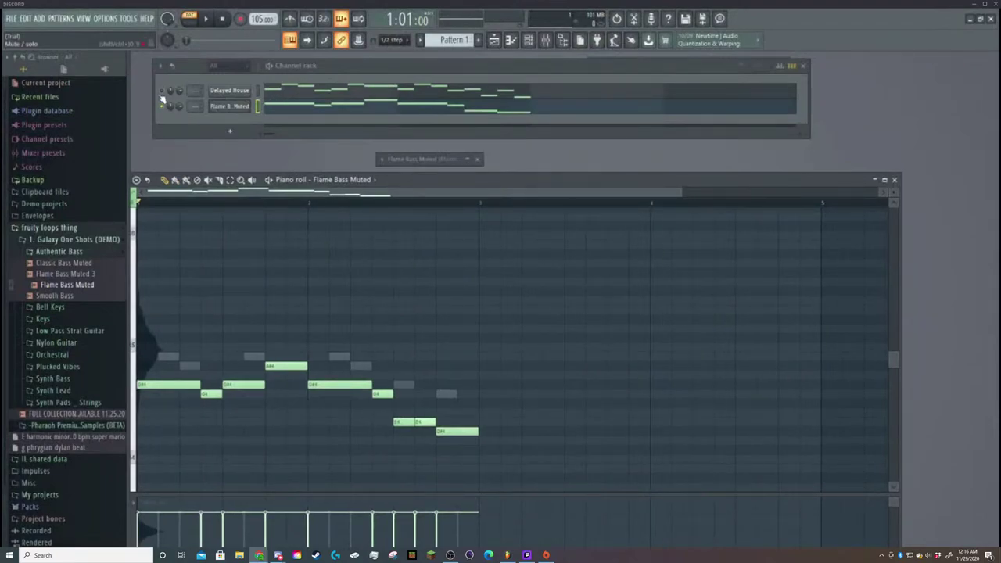
{"action": "key", "text": "space"}
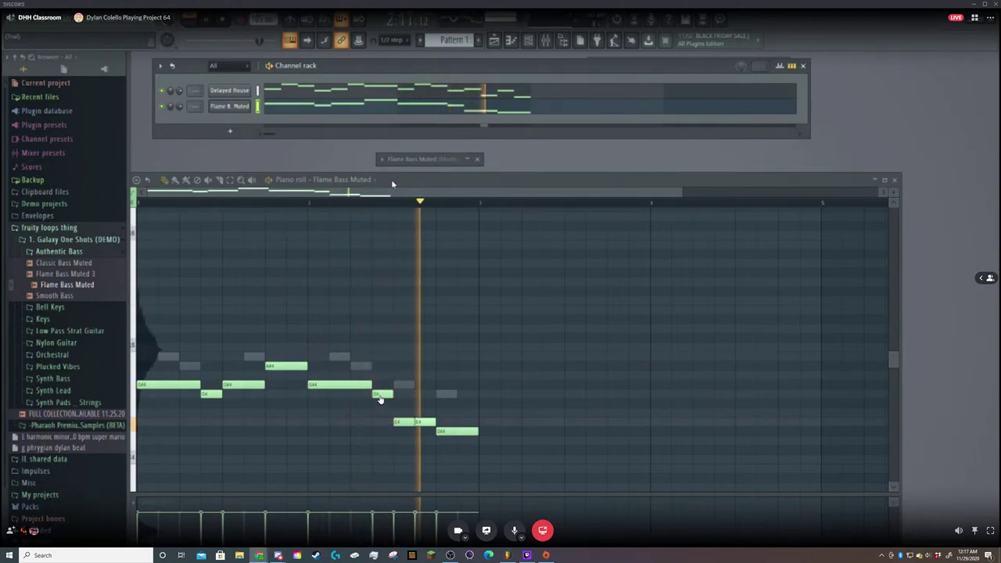
{"action": "key", "text": "space"}
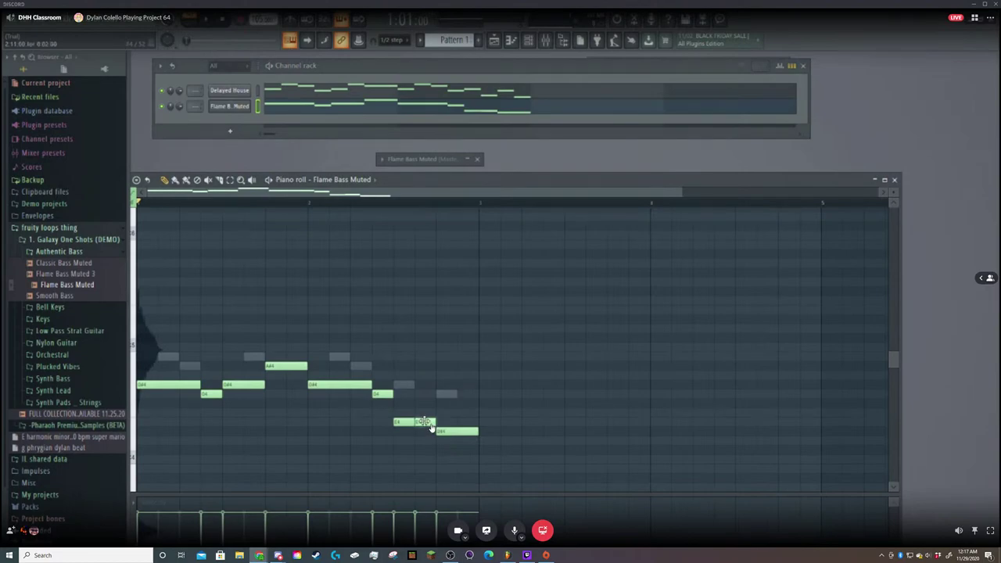
Delete the E4 in bar 2 of the Delayed House melody and redraw it in the same spot.
{"action": "key", "text": "Up"}
{"action": "right_click", "coordinate": [425, 422]}
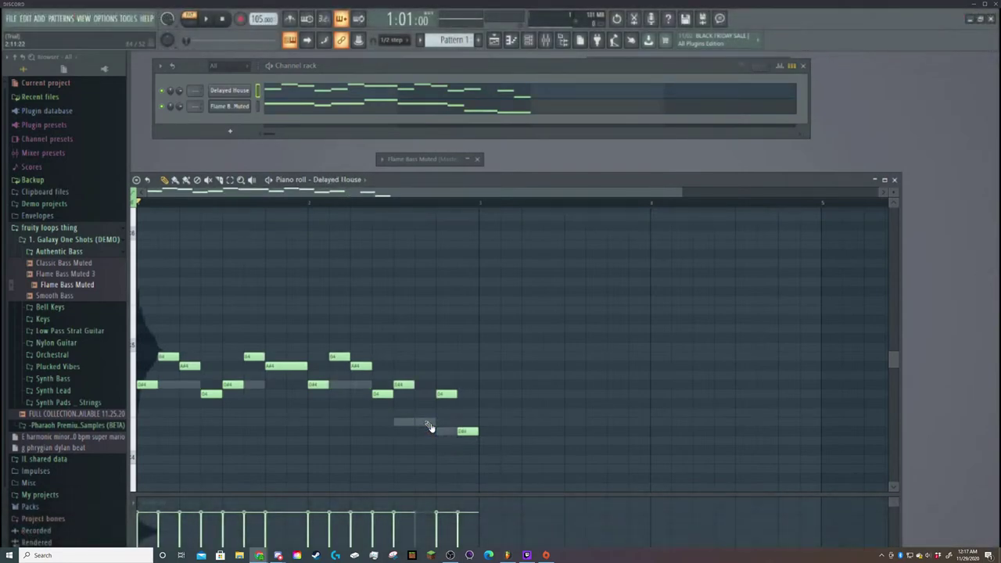
{"action": "scroll", "coordinate": [431, 428], "scroll_direction": "up", "scroll_amount": 3}
{"action": "left_click", "coordinate": [416, 450]}
Replay the two-bar pattern to judge how the melody and the finished bass line sound together.
{"action": "key", "text": "space"}
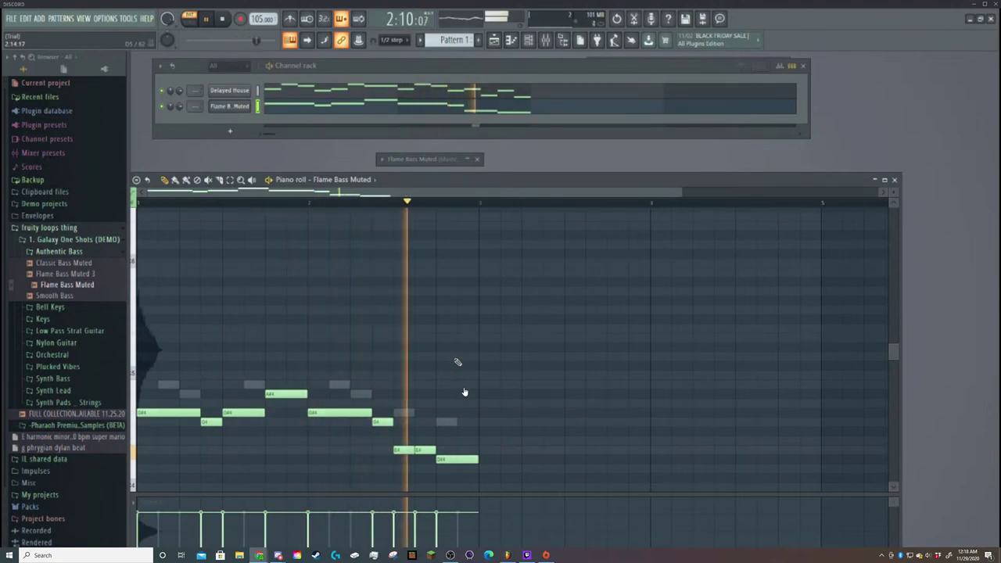
{"action": "key", "text": "space"}
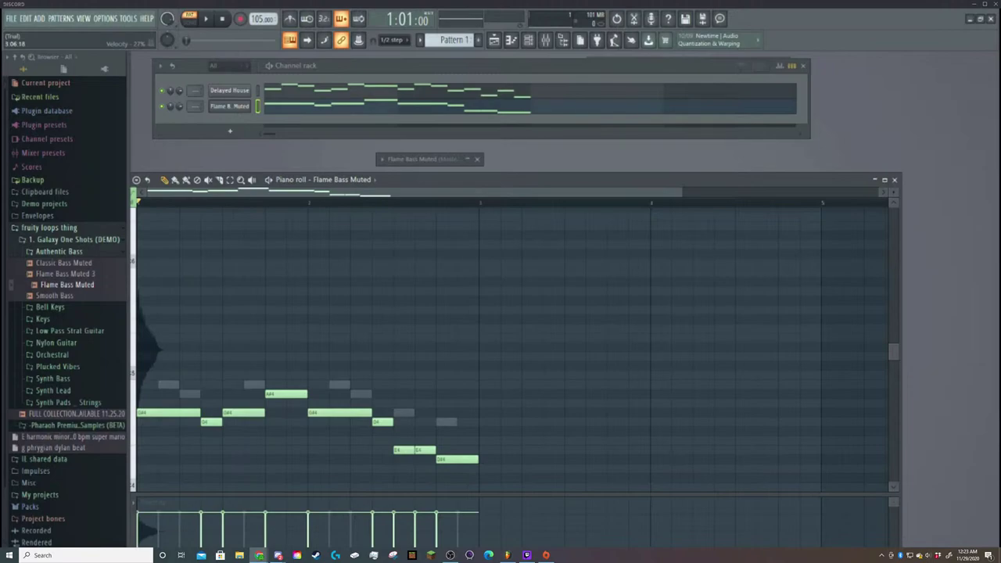
{"action": "key", "text": "space"}
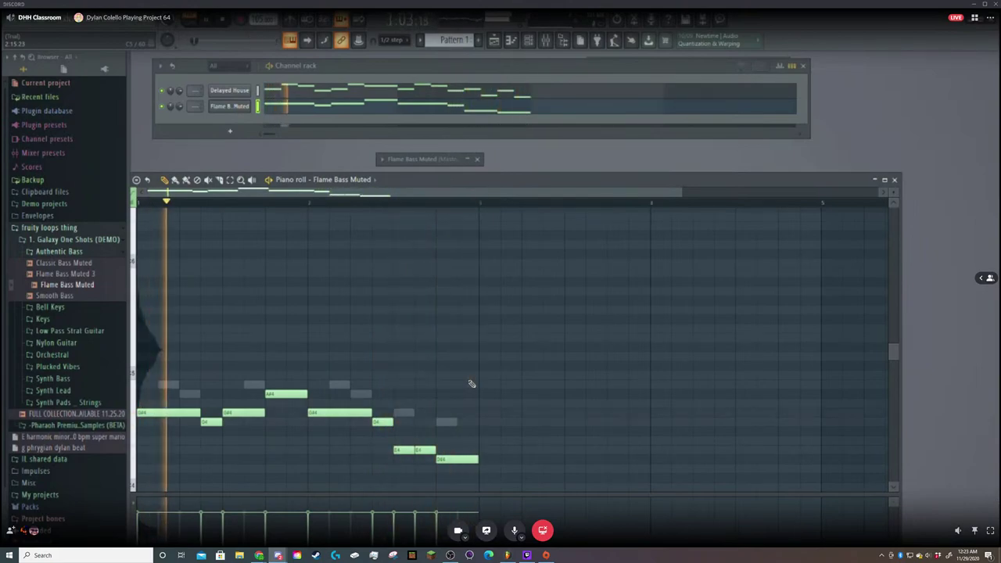
{"action": "key", "text": "space"}
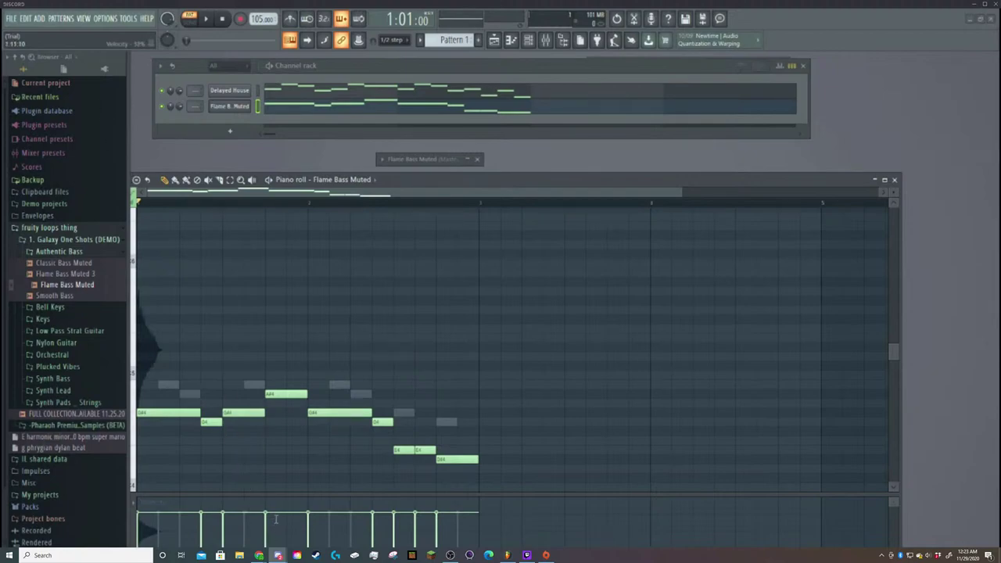
{"action": "mouse_move", "coordinate": [959, 531]}
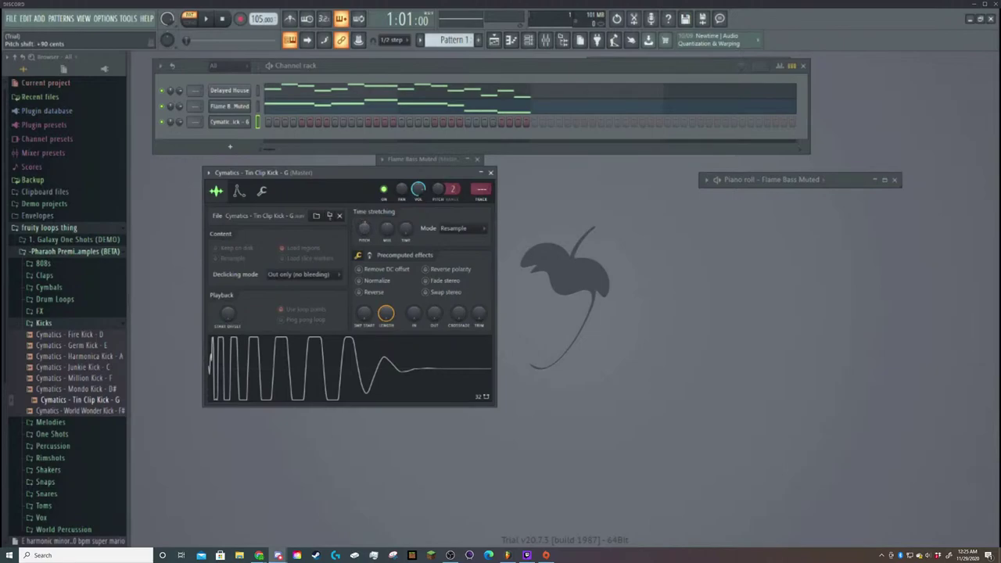
Raise the Cymatics Tin Clip Kick's pitch shift to about +90 cents, play the pattern, and minimize the kick's settings.
{"action": "left_click_drag", "start_coordinate": [365, 229], "coordinate": [365, 225]}
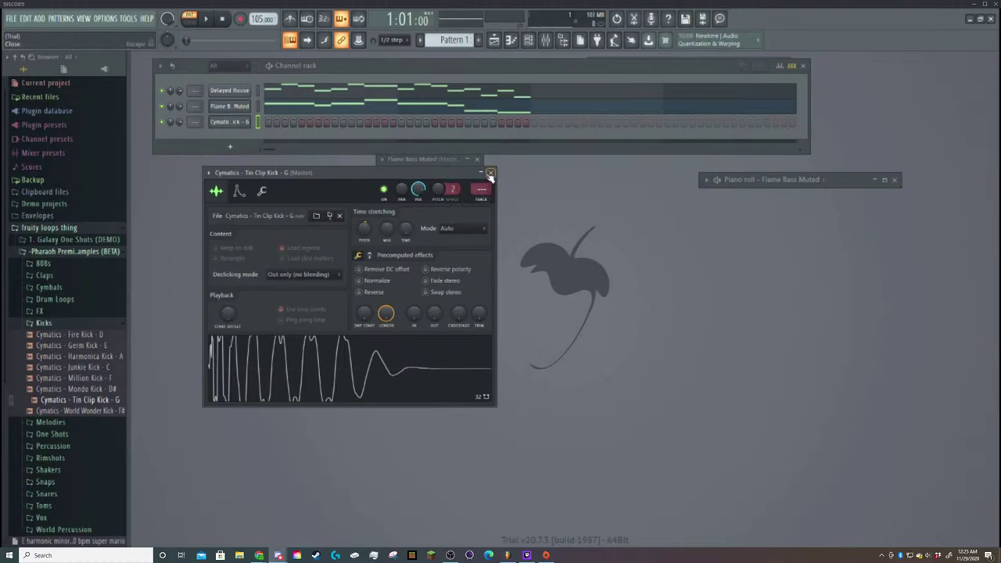
{"action": "key", "text": "space"}
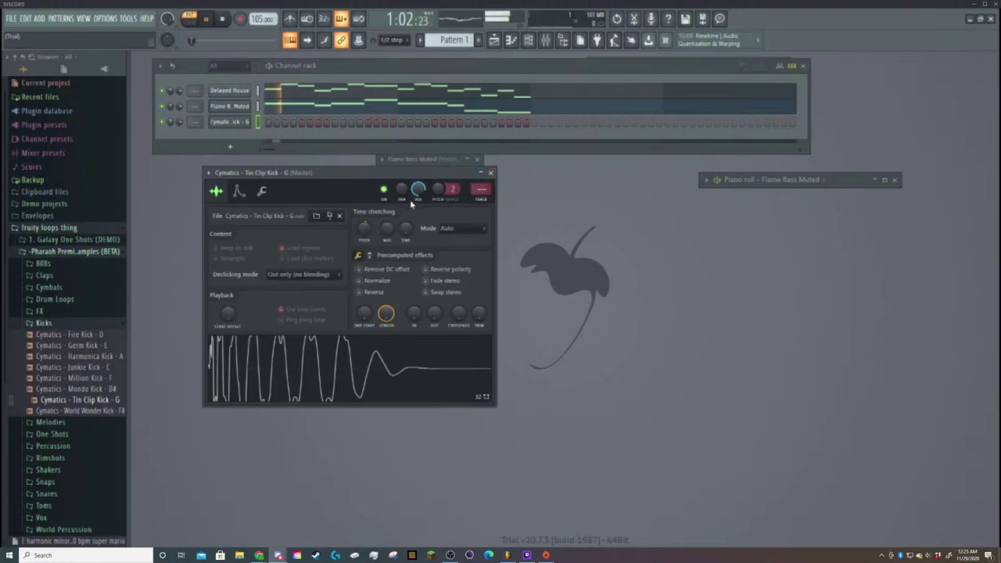
{"action": "key", "text": "space"}
{"action": "key", "text": "space"}
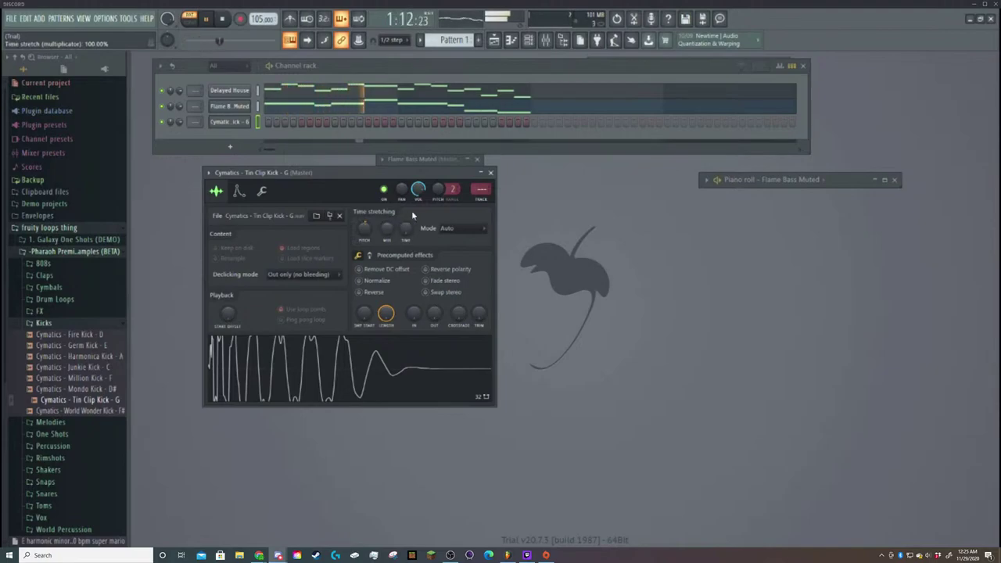
{"action": "left_click", "coordinate": [480, 172]}
{"action": "key", "text": "space"}
Place Tin Clip Kick hits on steps 1, 9, 17 and 25 while checking them in playback.
{"action": "left_click", "coordinate": [268, 123]}
{"action": "key", "text": "space"}
{"action": "key", "text": "space"}
{"action": "left_click", "coordinate": [336, 122]}
{"action": "key", "text": "space"}
{"action": "left_click", "coordinate": [401, 122]}
{"action": "left_click", "coordinate": [468, 123]}
{"action": "key", "text": "space"}
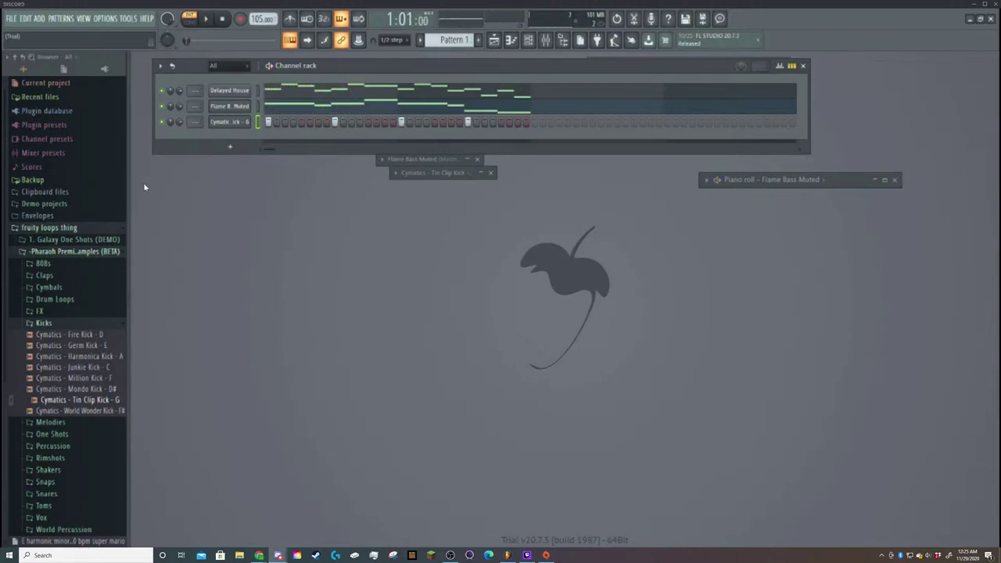
Open the Snares sample folder and audition the Cymatics snares to compare them.
{"action": "scroll", "coordinate": [57, 454], "scroll_direction": "down", "scroll_amount": 4}
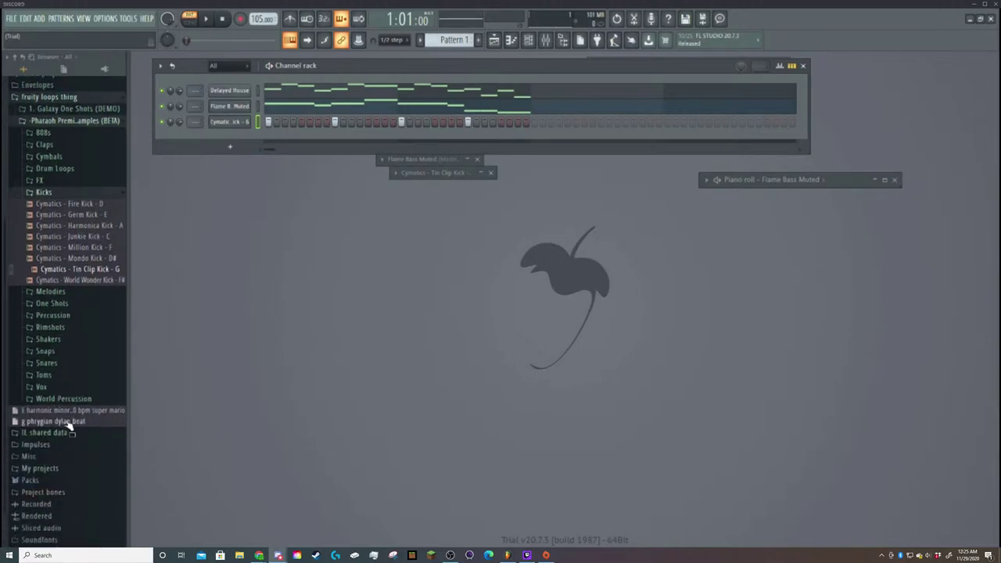
{"action": "left_click", "coordinate": [63, 373]}
{"action": "left_click", "coordinate": [65, 377]}
{"action": "key", "text": "Down"}
{"action": "key", "text": "Down"}
{"action": "key", "text": "Down"}
{"action": "key", "text": "Down"}
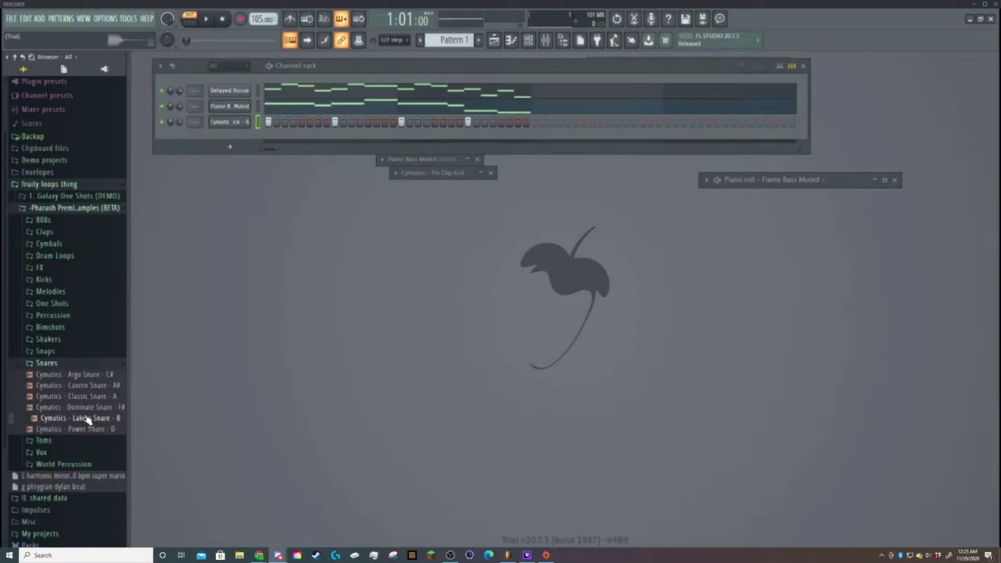
{"action": "left_click", "coordinate": [92, 375]}
{"action": "left_click", "coordinate": [91, 419]}
{"action": "left_click_drag", "start_coordinate": [74, 420], "coordinate": [48, 420]}
{"action": "left_click", "coordinate": [78, 408]}
{"action": "left_click", "coordinate": [80, 398]}
{"action": "left_click", "coordinate": [78, 385]}
{"action": "left_click", "coordinate": [85, 419]}
Add Cymatics - Lakers Snare - B as a new channel and lower its pitch shift to about -210 cents.
{"action": "left_click_drag", "start_coordinate": [86, 421], "coordinate": [241, 139]}
{"action": "left_click", "coordinate": [240, 139]}
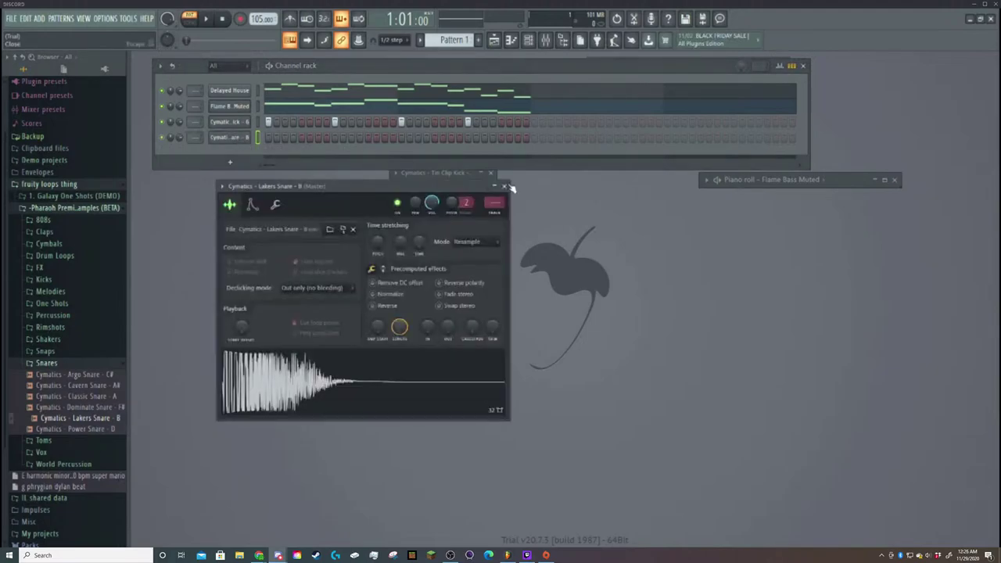
{"action": "left_click", "coordinate": [506, 187]}
{"action": "left_click", "coordinate": [220, 141]}
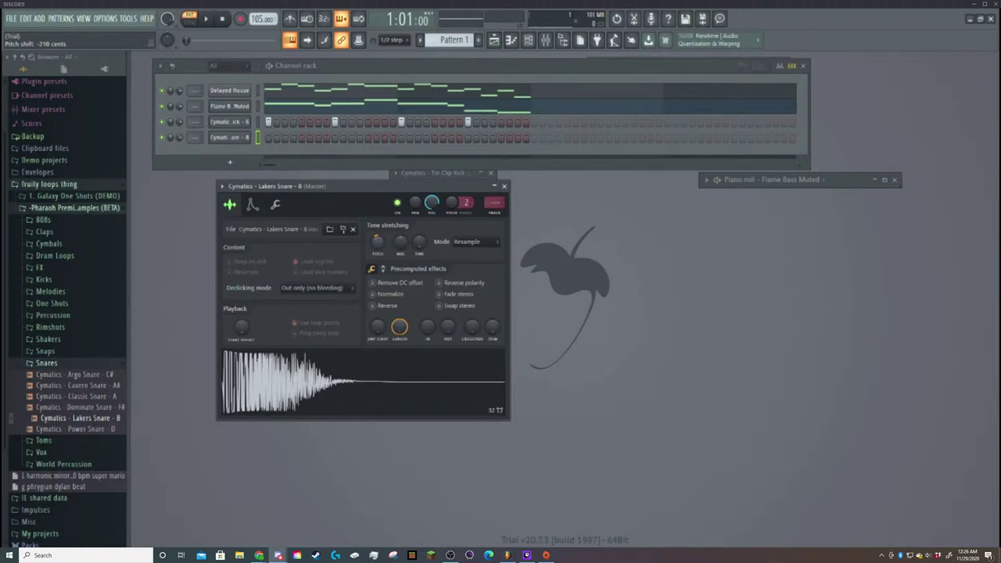
{"action": "left_click_drag", "start_coordinate": [377, 243], "coordinate": [377, 250]}
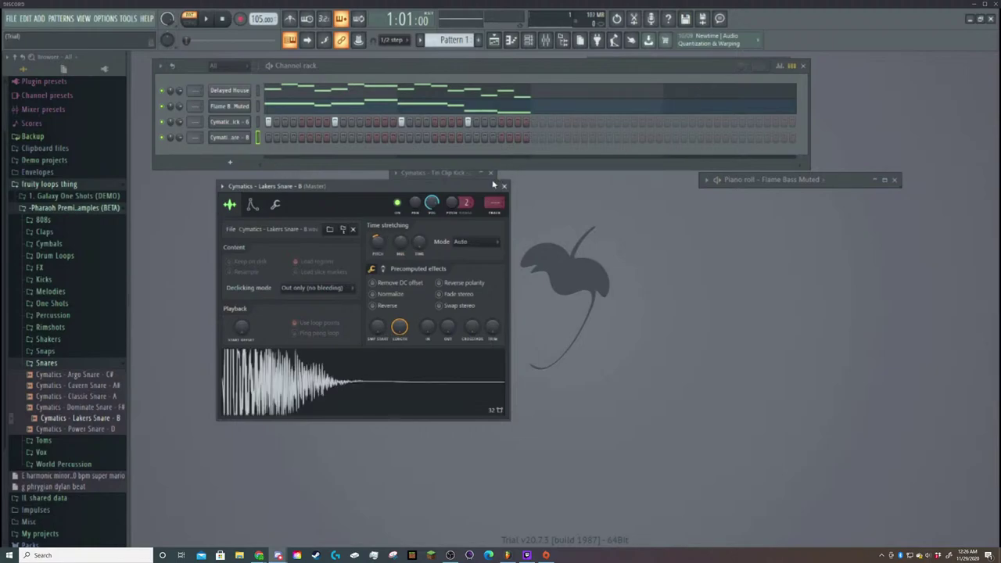
{"action": "key", "text": "m"}
{"action": "left_click", "coordinate": [505, 187]}
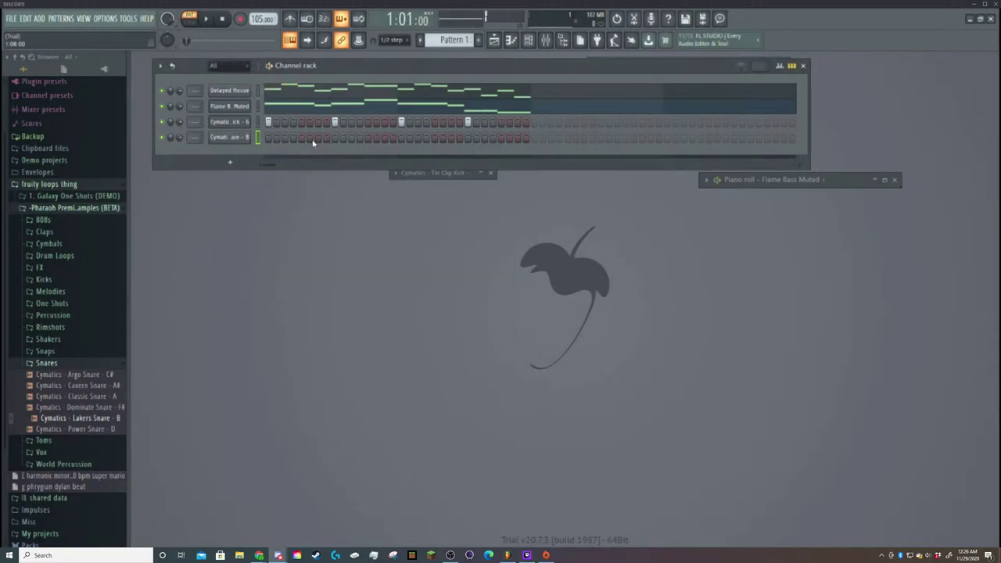
Place Lakers Snare hits on steps 5, 13, 21 and 29 and play the pattern.
{"action": "left_click", "coordinate": [368, 139]}
{"action": "left_click", "coordinate": [434, 138]}
{"action": "left_click", "coordinate": [502, 138]}
{"action": "key", "text": "space"}
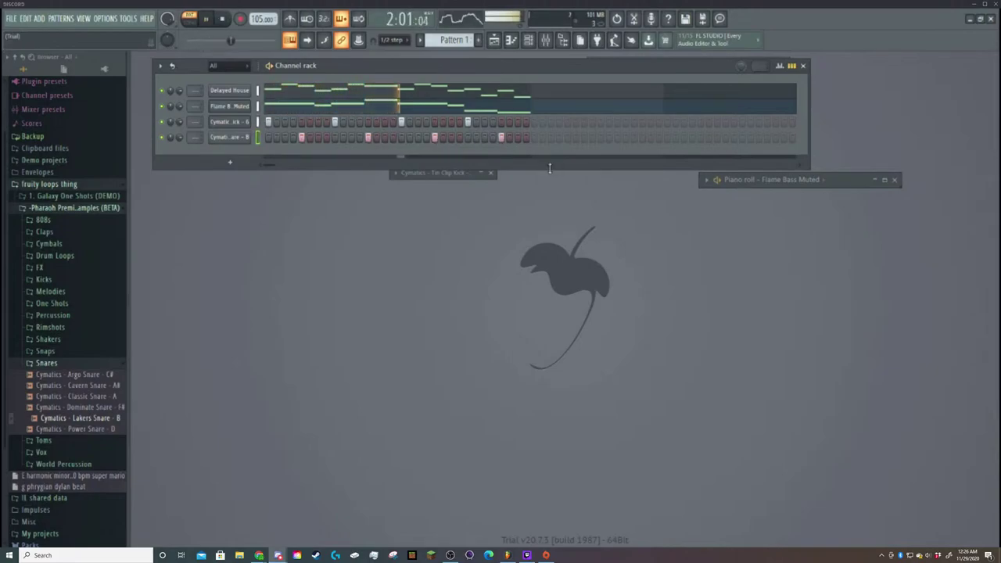
{"action": "key", "text": "space"}
Open the Cymbals sample folder and audition its hi-hats, rides and crashes one after another.
{"action": "scroll", "coordinate": [86, 453], "scroll_direction": "down", "scroll_amount": 3}
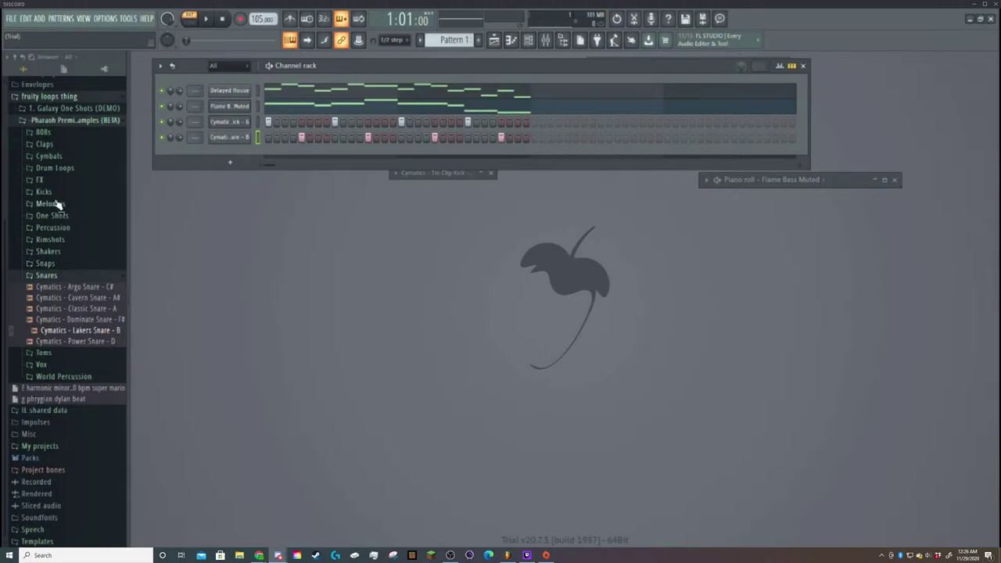
{"action": "left_click", "coordinate": [48, 156]}
{"action": "left_click", "coordinate": [74, 287]}
{"action": "left_click", "coordinate": [76, 299]}
{"action": "left_click", "coordinate": [78, 288]}
{"action": "left_click", "coordinate": [78, 299]}
{"action": "left_click", "coordinate": [80, 332]}
{"action": "left_click", "coordinate": [81, 344]}
{"action": "left_click", "coordinate": [80, 355]}
{"action": "left_click", "coordinate": [83, 365]}
{"action": "left_click", "coordinate": [83, 376]}
{"action": "left_click", "coordinate": [84, 386]}
{"action": "left_click", "coordinate": [84, 366]}
{"action": "left_click", "coordinate": [85, 354]}
{"action": "left_click", "coordinate": [81, 298]}
{"action": "left_click", "coordinate": [84, 255]}
{"action": "left_click", "coordinate": [83, 245]}
{"action": "left_click", "coordinate": [82, 266]}
{"action": "left_click", "coordinate": [82, 245]}
{"action": "left_click", "coordinate": [83, 277]}
{"action": "left_click", "coordinate": [84, 289]}
{"action": "left_click", "coordinate": [86, 266]}
{"action": "left_click", "coordinate": [85, 299]}
{"action": "left_click", "coordinate": [87, 308]}
{"action": "left_click", "coordinate": [89, 320]}
{"action": "left_click", "coordinate": [93, 331]}
{"action": "left_click", "coordinate": [95, 342]}
{"action": "left_click", "coordinate": [97, 353]}
{"action": "left_click", "coordinate": [111, 365]}
{"action": "left_click", "coordinate": [112, 342]}
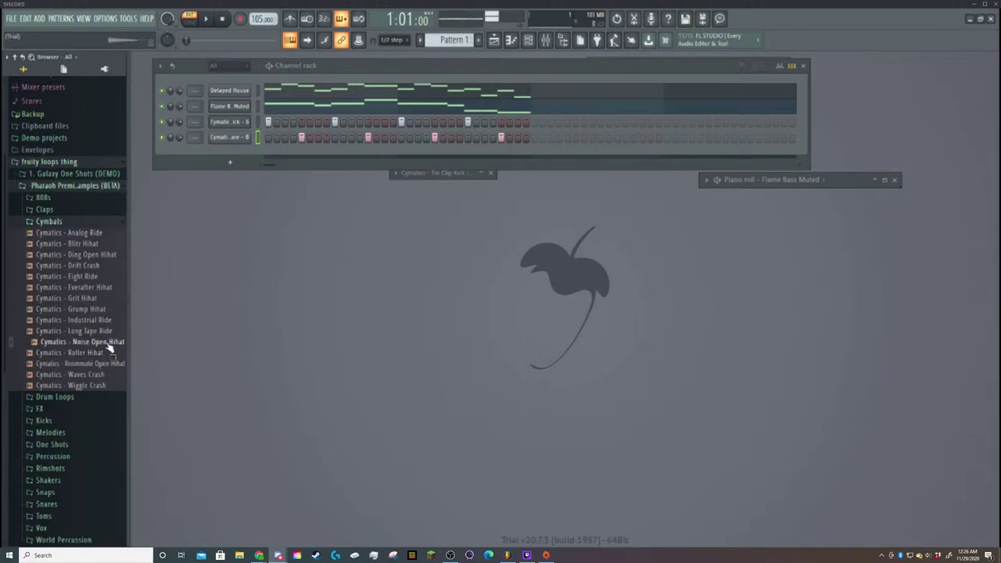
Compare the Everafter, Grit, Ding Open and Noise Open hi-hats with the Eight and Long Tape rides again.
{"action": "left_click", "coordinate": [99, 288]}
{"action": "left_click", "coordinate": [98, 298]}
{"action": "left_click", "coordinate": [97, 277]}
{"action": "left_click", "coordinate": [98, 256]}
{"action": "left_click", "coordinate": [93, 288]}
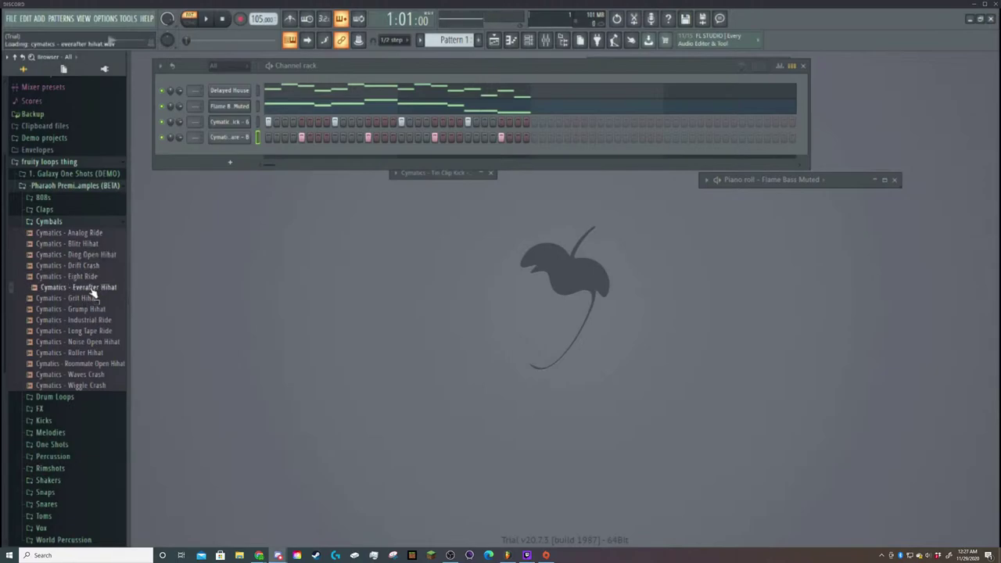
{"action": "left_click", "coordinate": [99, 331]}
{"action": "left_click", "coordinate": [95, 343]}
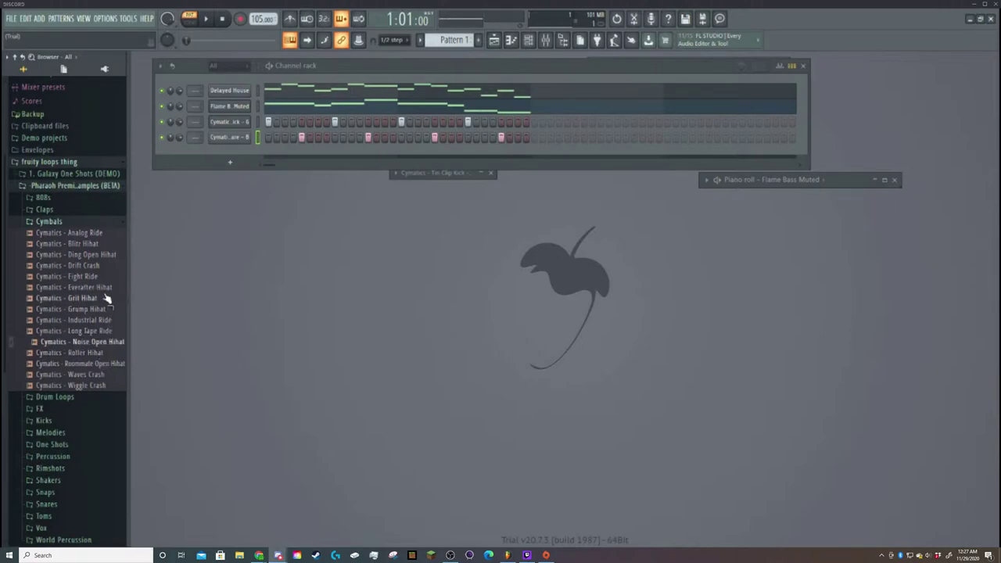
Add Cymatics - Blitr Hihat as a new channel with hits on every second step across both bars, and play it.
{"action": "left_click", "coordinate": [95, 245]}
{"action": "left_click_drag", "start_coordinate": [94, 246], "coordinate": [263, 158]}
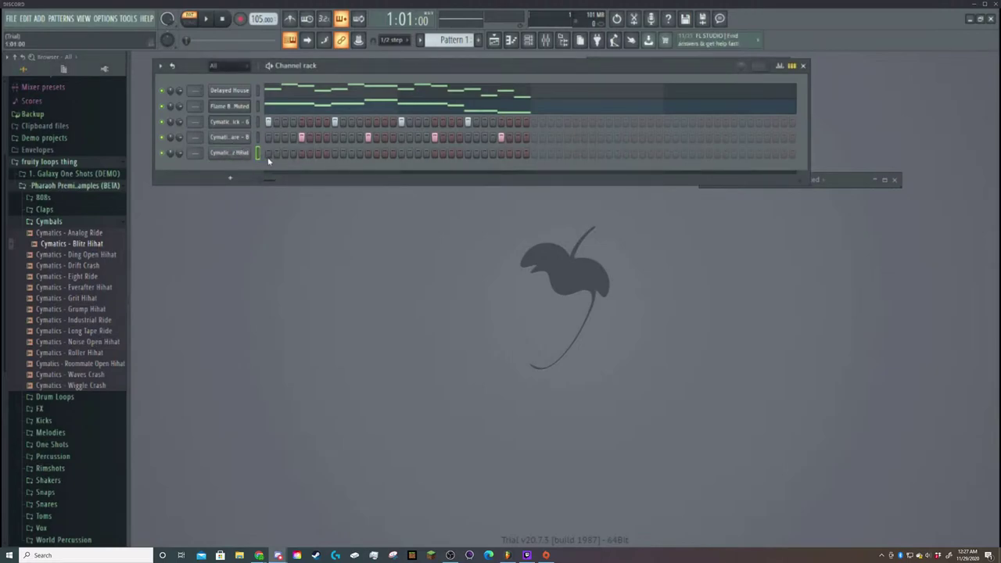
{"action": "left_click", "coordinate": [364, 190]}
{"action": "key", "text": "space"}
{"action": "key", "text": "space"}
{"action": "key", "text": "space"}
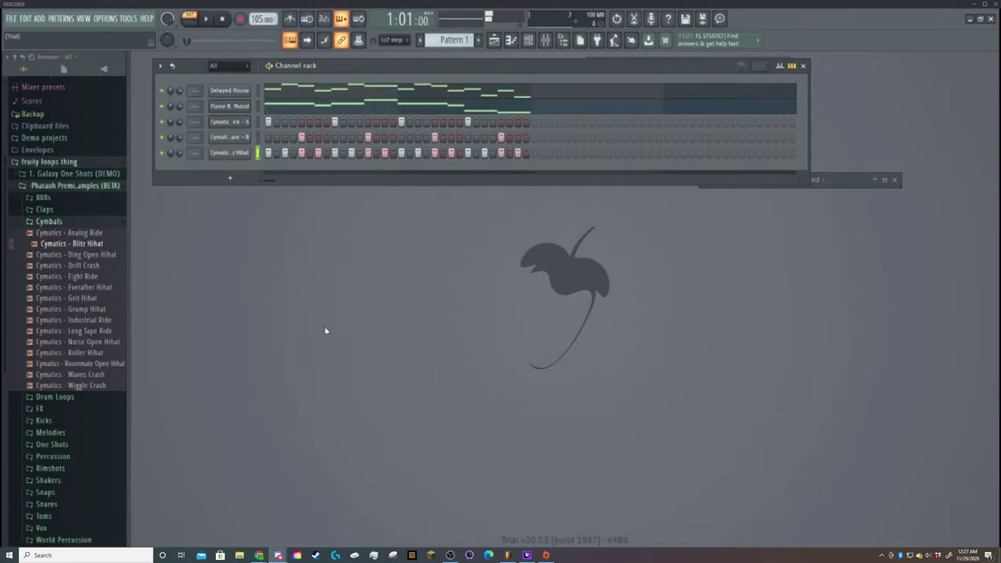
Replay the pattern several times to examine how the kick, snare and hi-hat rhythm fits the melody.
{"action": "key", "text": "space"}
{"action": "key", "text": "space"}
{"action": "key", "text": "space"}
{"action": "key", "text": "space"}
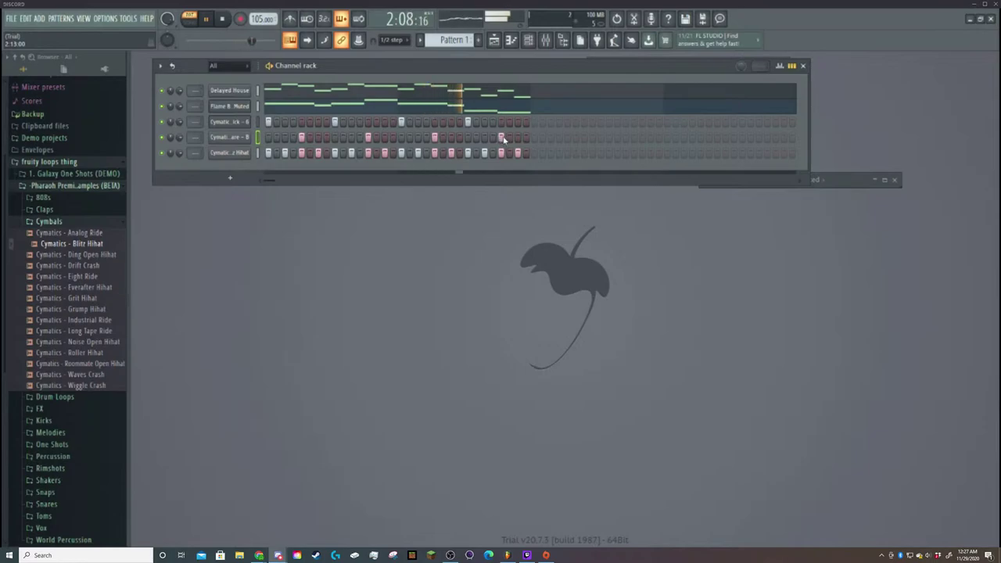
{"action": "key", "text": "space"}
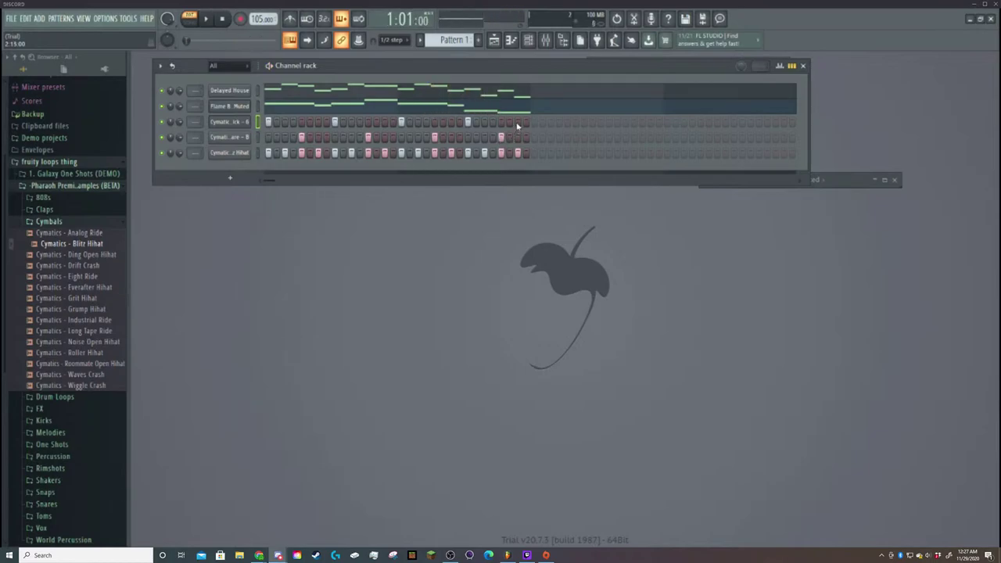
Add an extra Tin Clip Kick hit on step 31 and replay the full pattern.
{"action": "left_click", "coordinate": [517, 123]}
{"action": "key", "text": "space"}
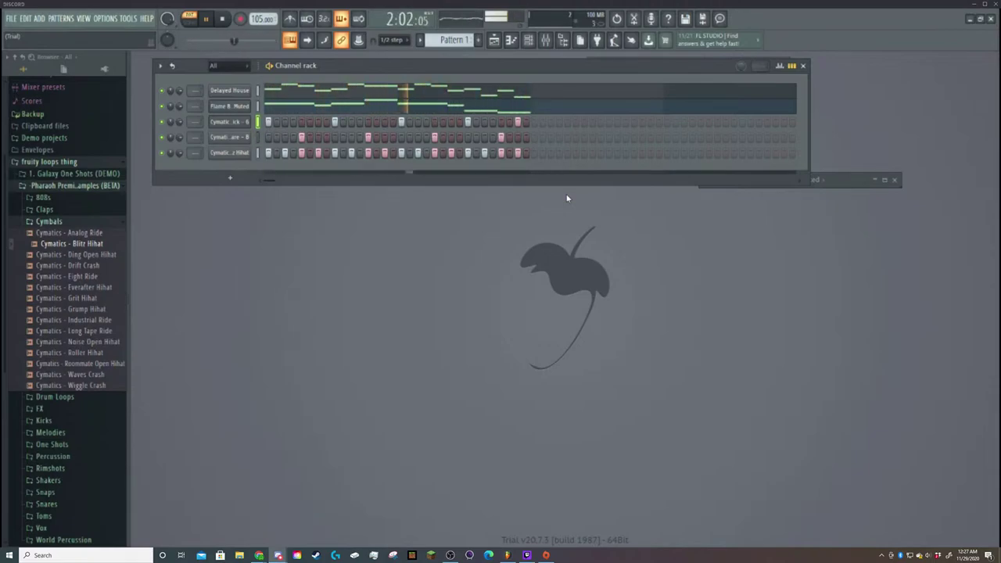
{"action": "key", "text": "space"}
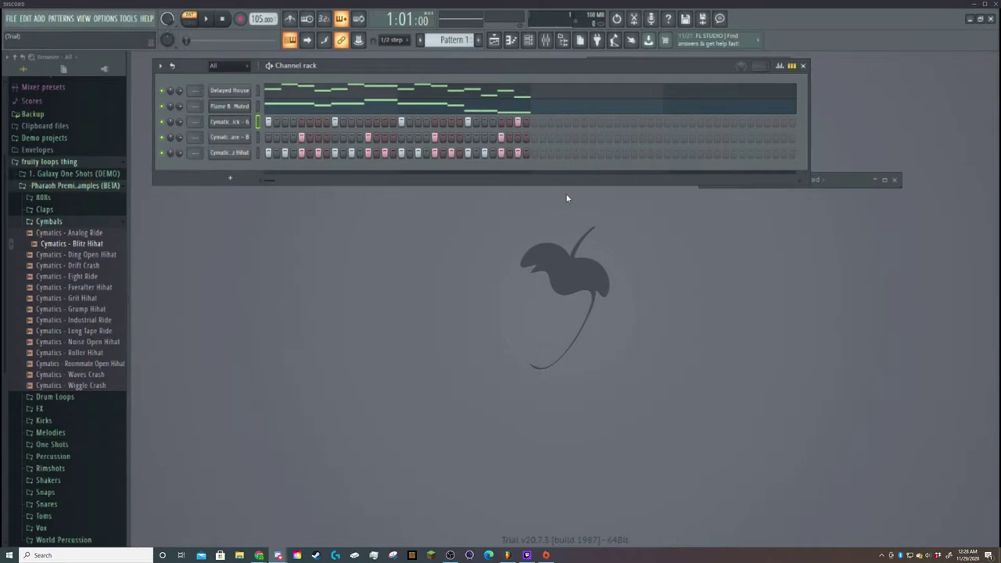
{"action": "key", "text": "space"}
{"action": "key", "text": "space"}
{"action": "key", "text": "space"}
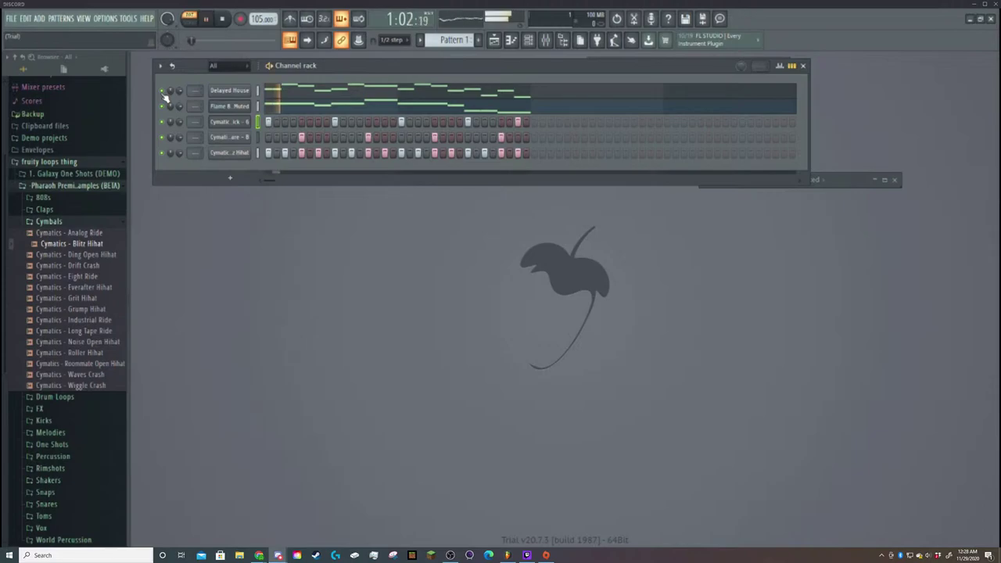
{"action": "key", "text": "space"}
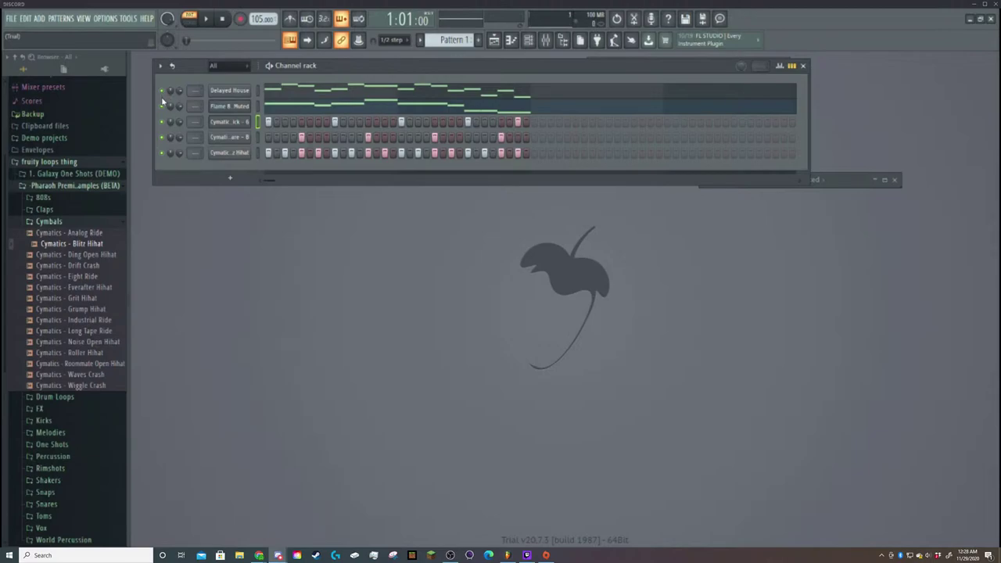
Play the pattern while muting and unmuting channels to examine how the hi-hat, snare and kick layers work together.
{"action": "left_click", "coordinate": [163, 140]}
{"action": "key", "text": "space"}
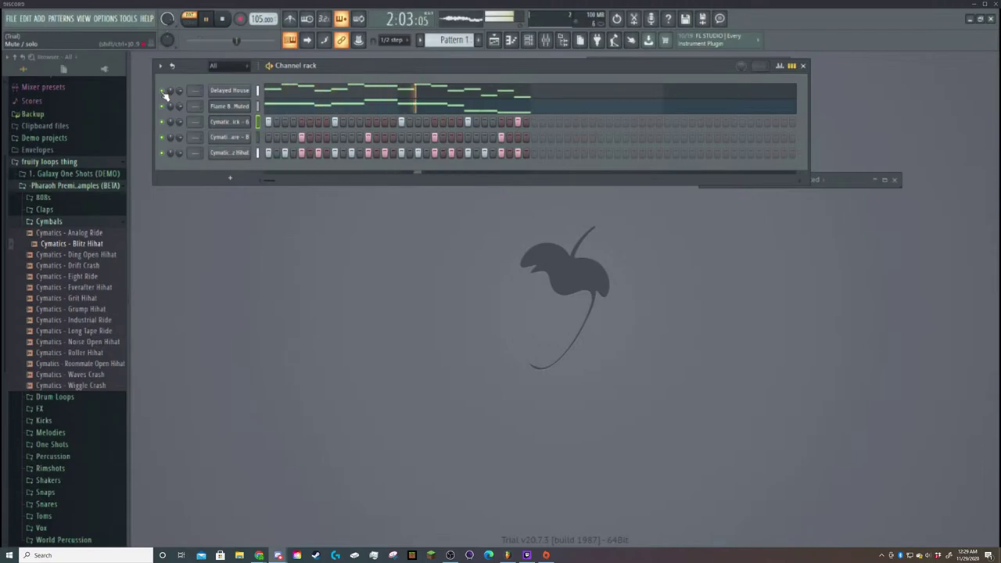
{"action": "mouse_move", "coordinate": [958, 534]}
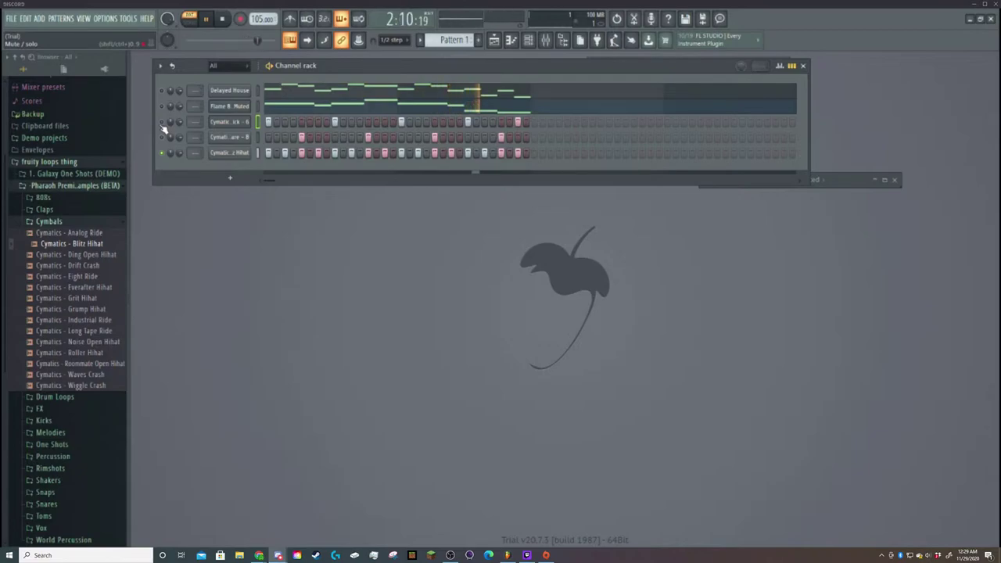
{"action": "left_click", "coordinate": [161, 124]}
{"action": "left_click", "coordinate": [162, 139]}
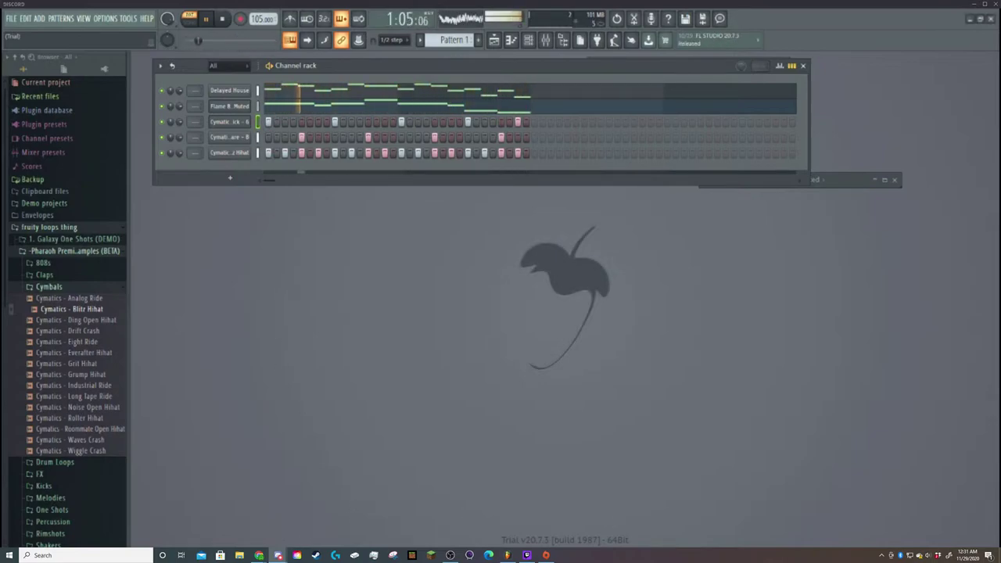
Restart the full pattern several times with all five channels active to listen to the combined beat.
{"action": "key", "text": "space"}
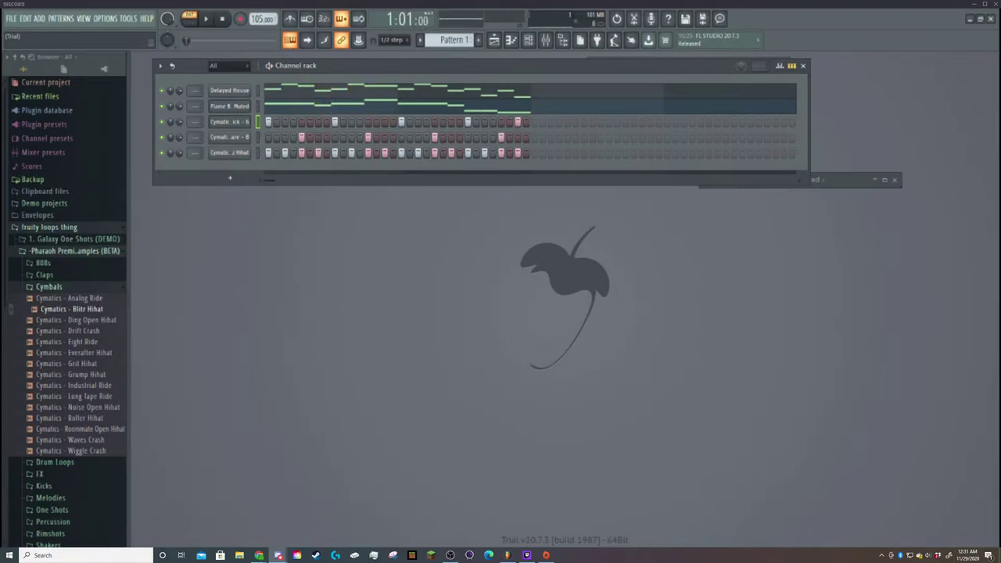
{"action": "key", "text": "space"}
{"action": "key", "text": "space"}
{"action": "key", "text": "space"}
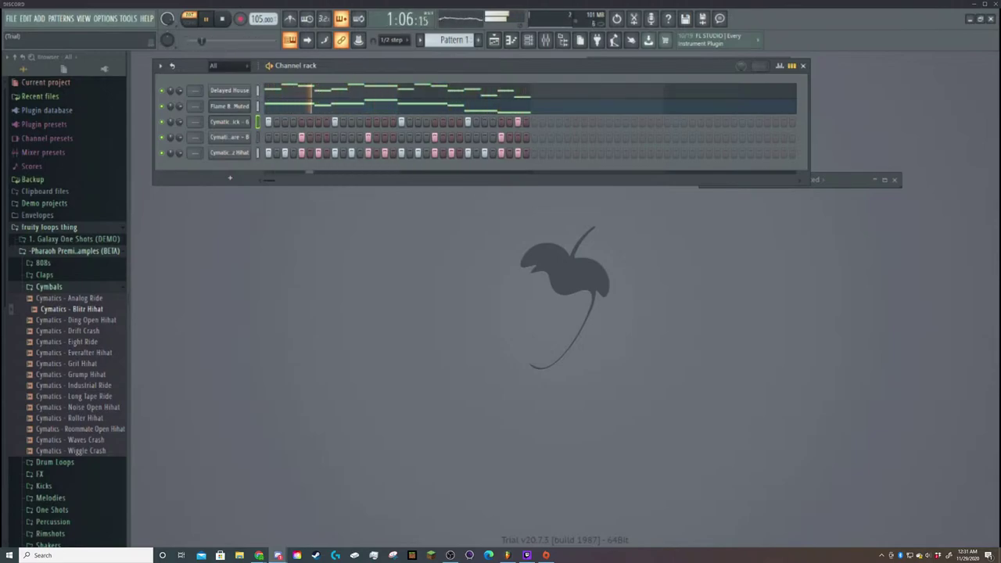
{"action": "key", "text": "space"}
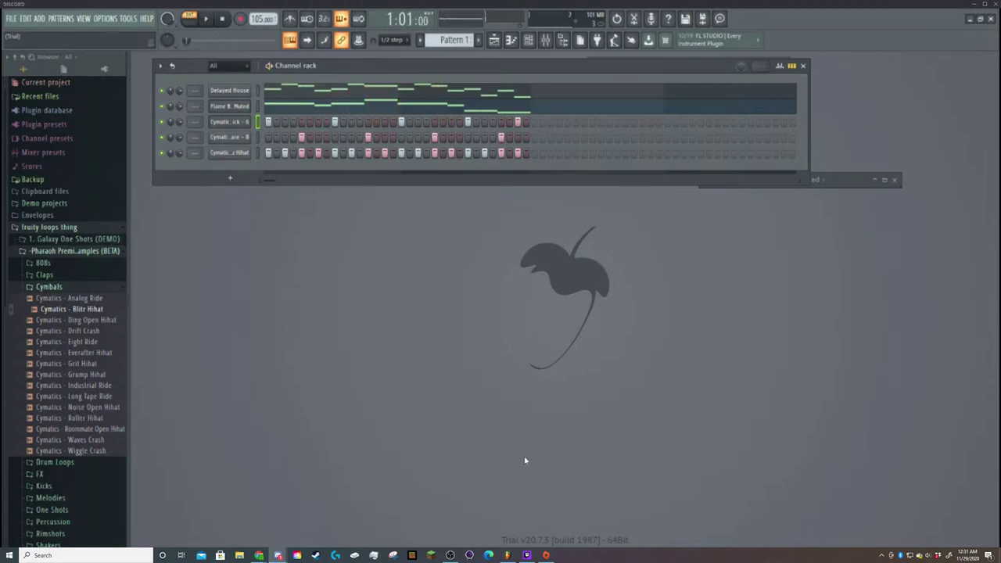
Add an extra snare hit on step 16, at the end of the first bar, and play the pattern.
{"action": "left_click", "coordinate": [392, 139]}
{"action": "key", "text": "space"}
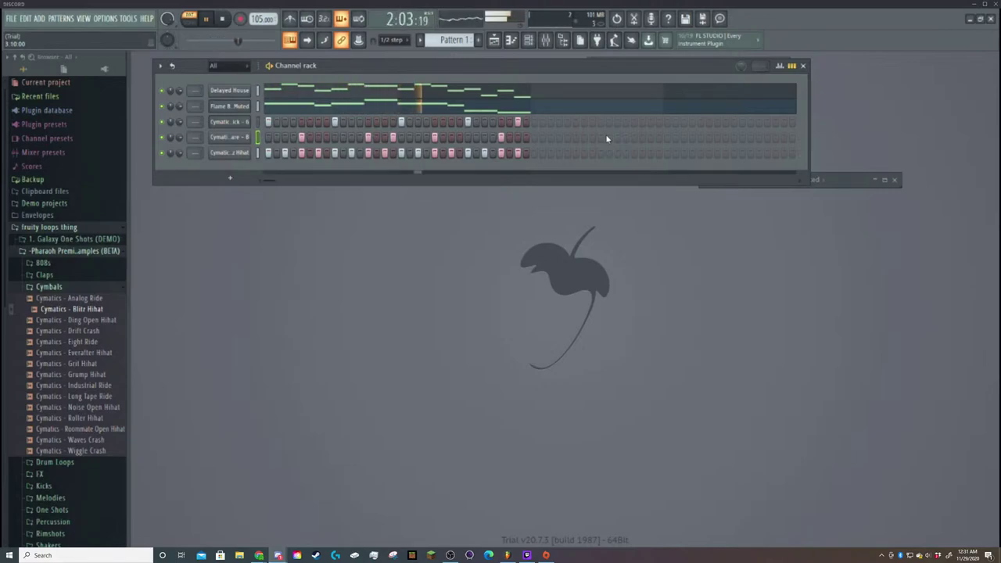
{"action": "key", "text": "space"}
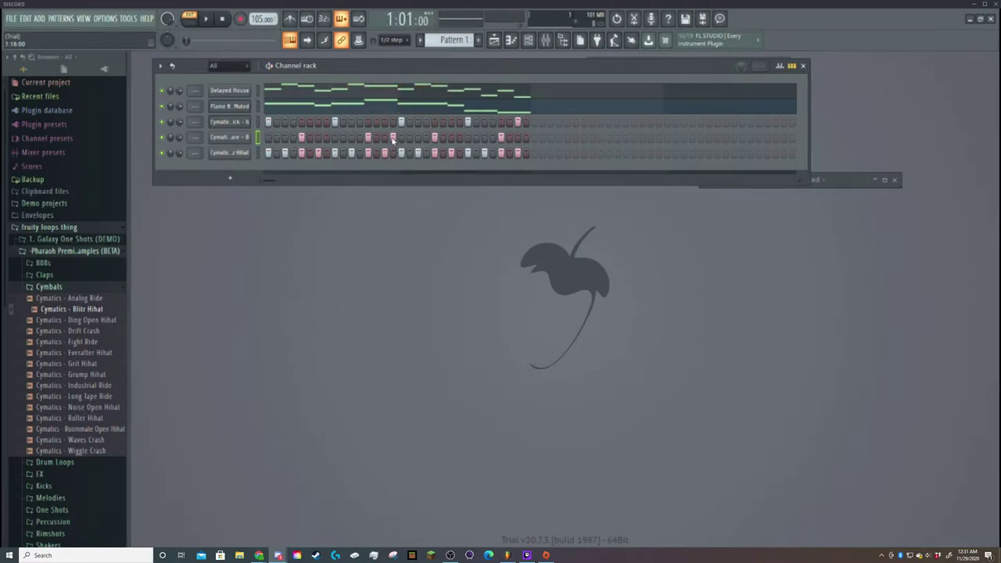